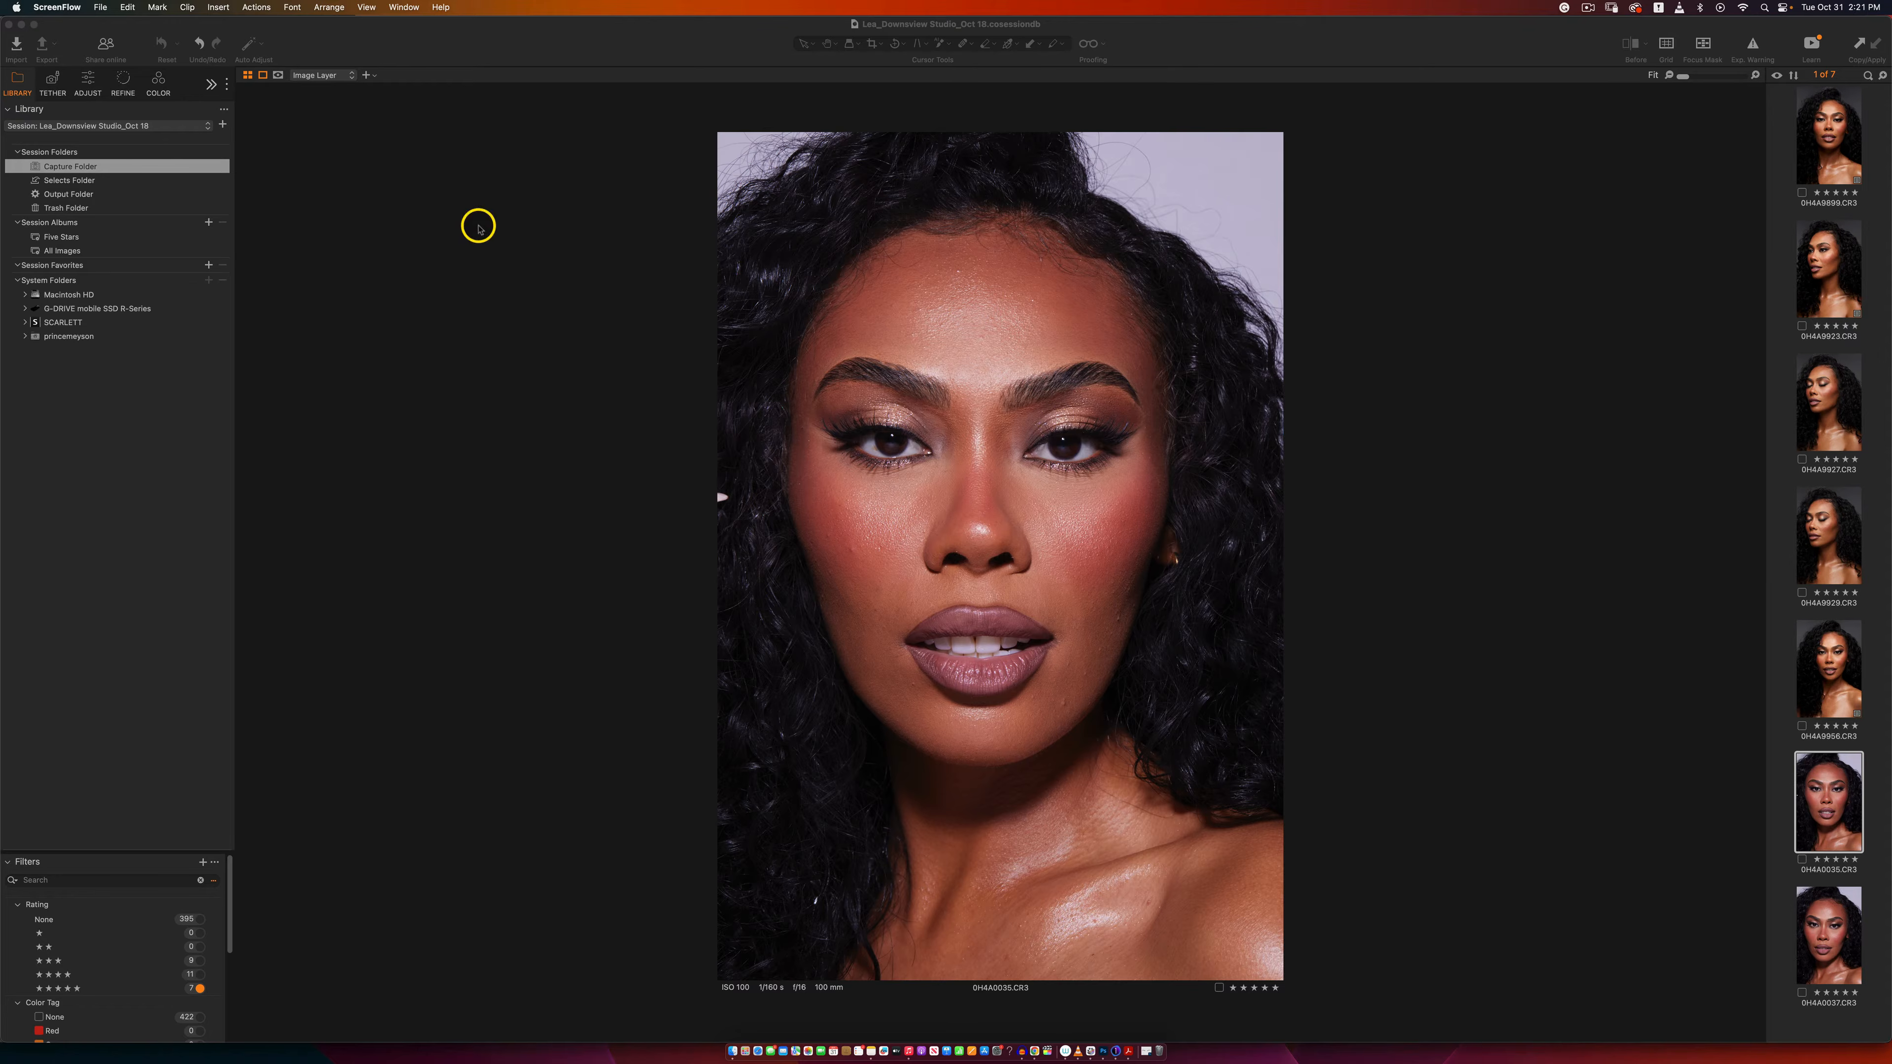
Step: Bring up the color adjustments and examine the portrait's eyes at 100% zoom
{"action": "left_click", "coordinate": [89, 90]}
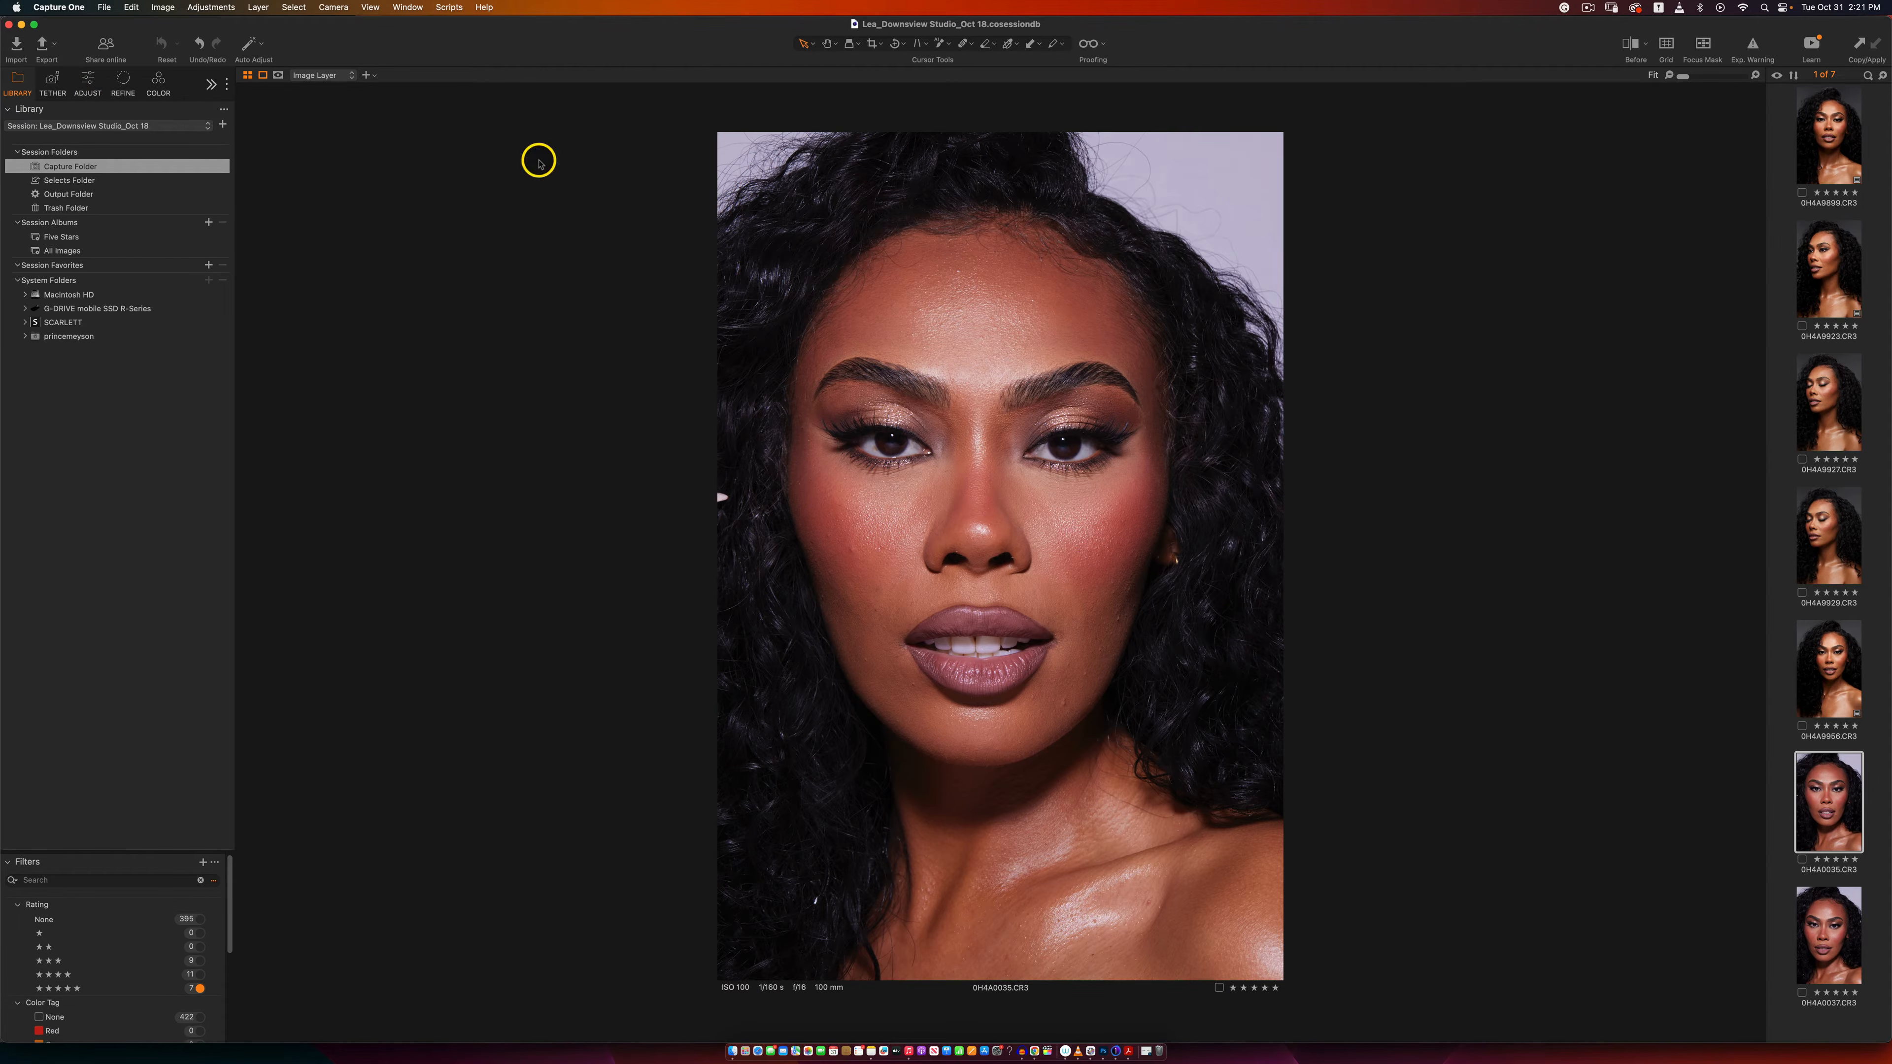
{"action": "left_click", "coordinate": [158, 80]}
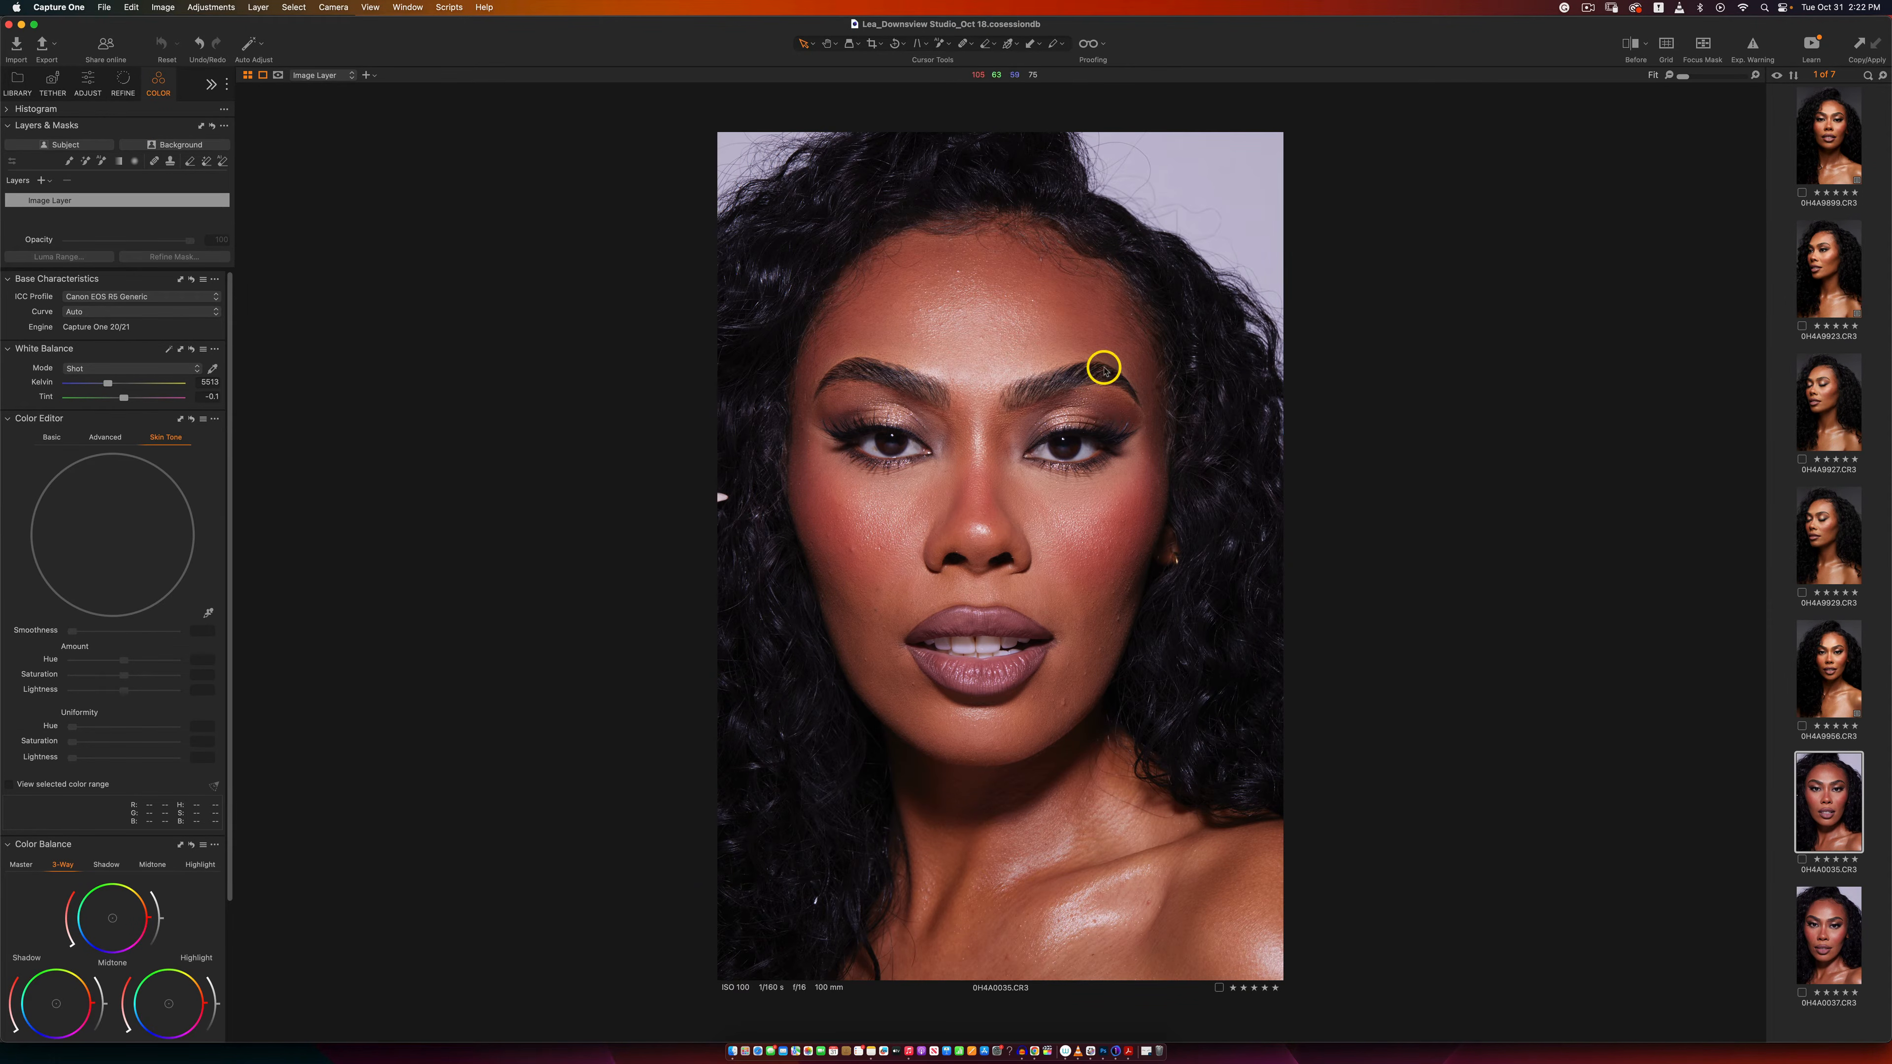
{"action": "double_click", "coordinate": [1070, 440]}
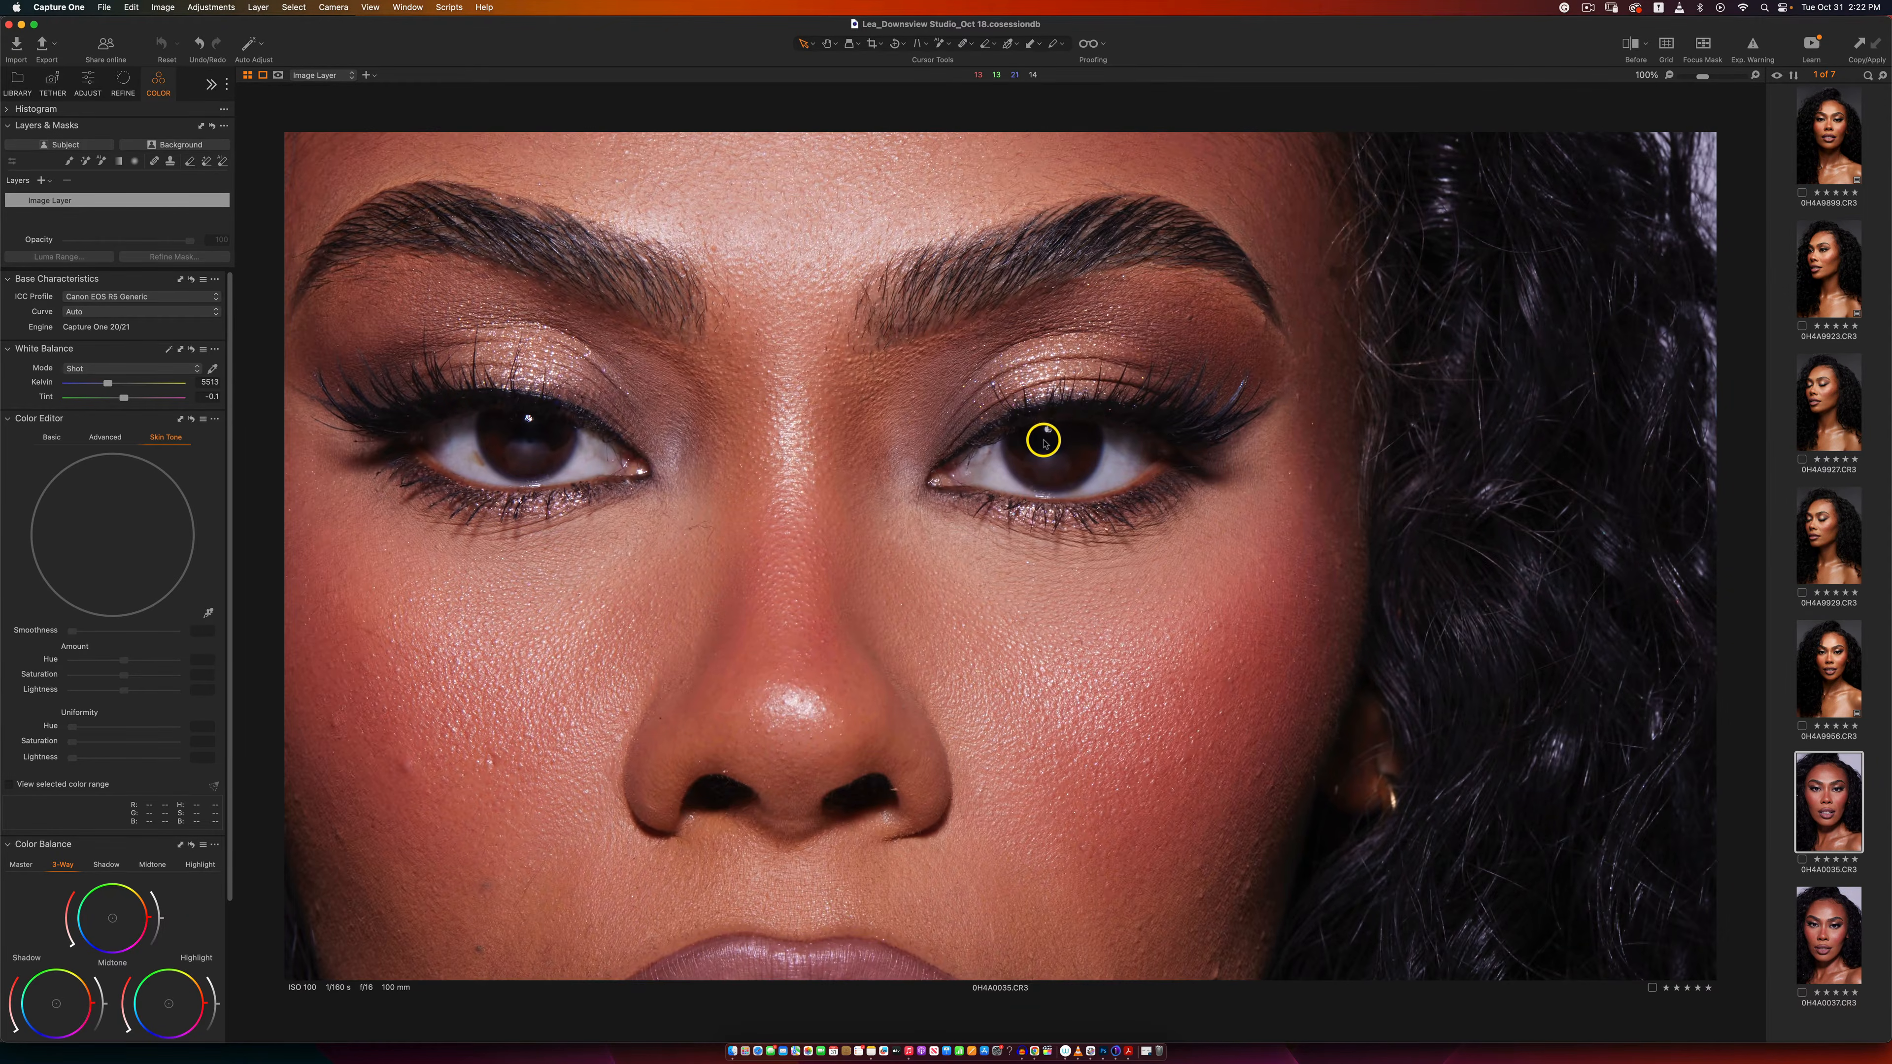
{"action": "double_click", "coordinate": [1044, 440]}
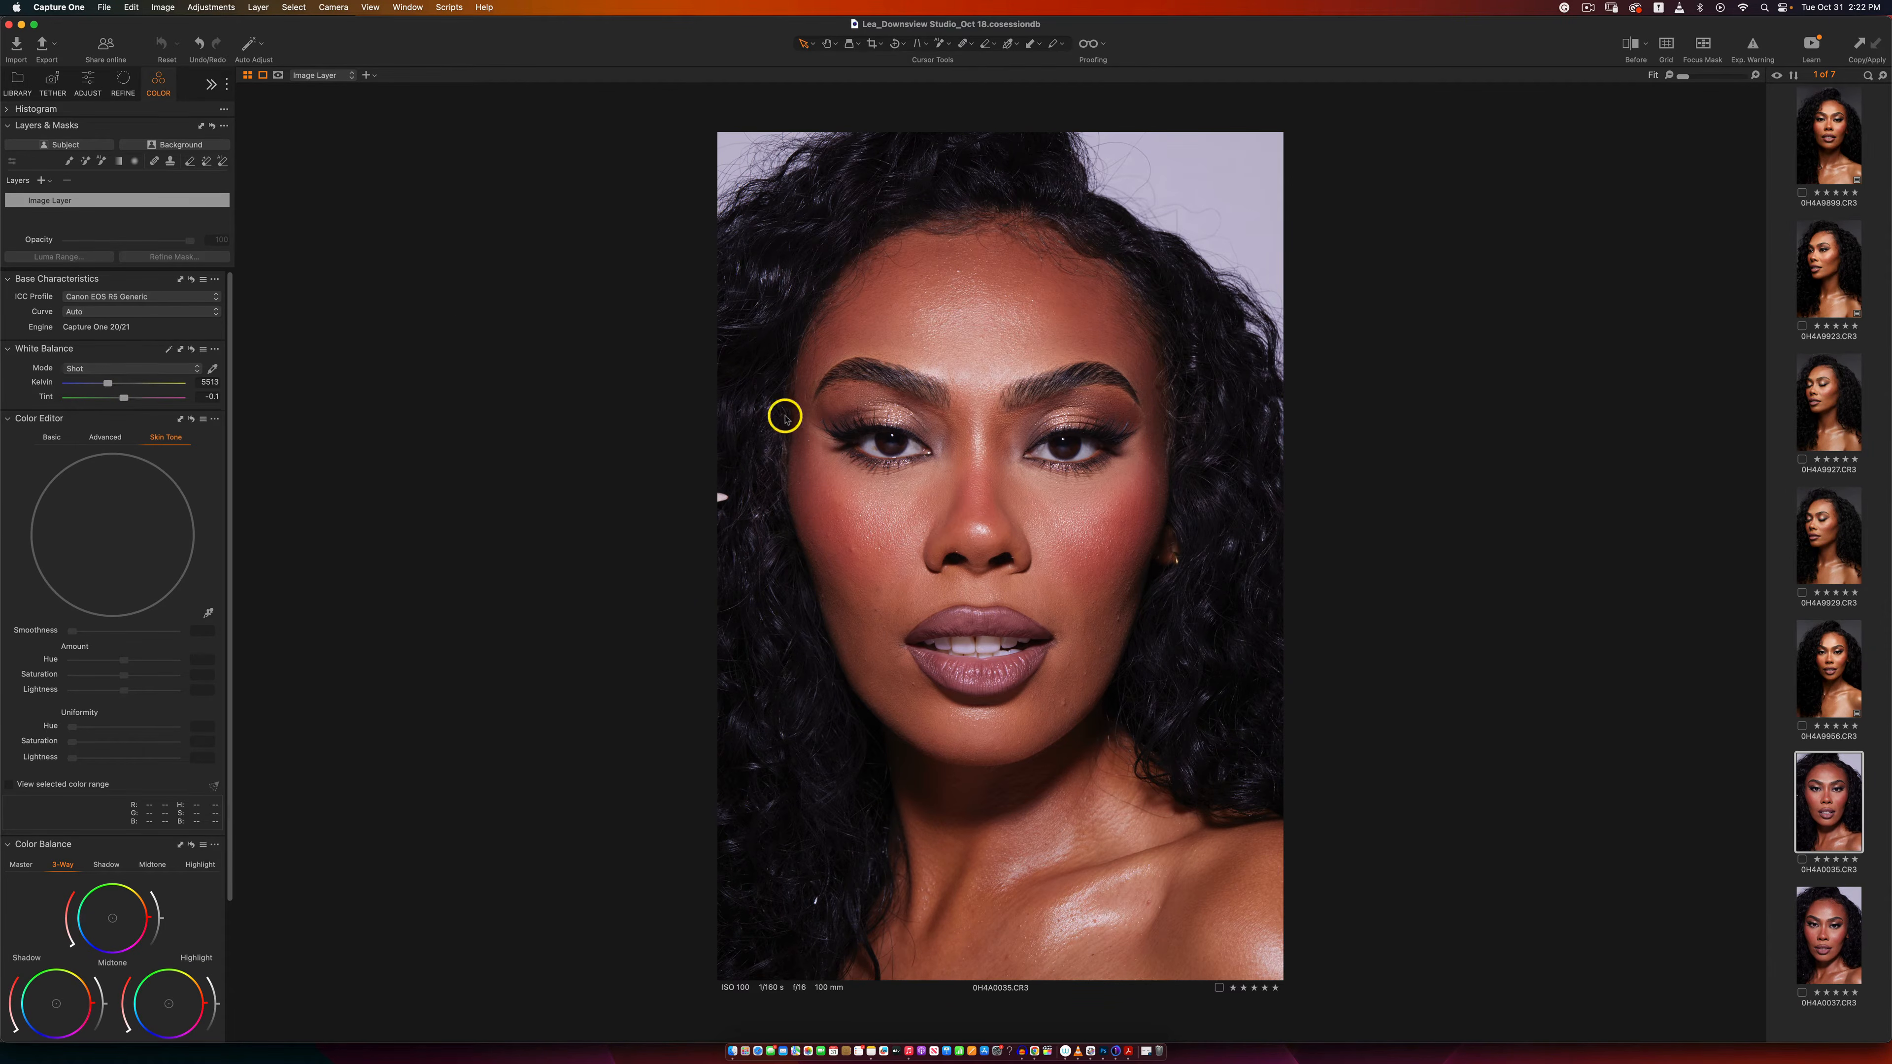
Step: Shift the portrait's white balance to about 6121 Kelvin with a tint of -4.5, and compare it with the original
{"action": "left_click_drag", "start_coordinate": [106, 383], "coordinate": [110, 385]}
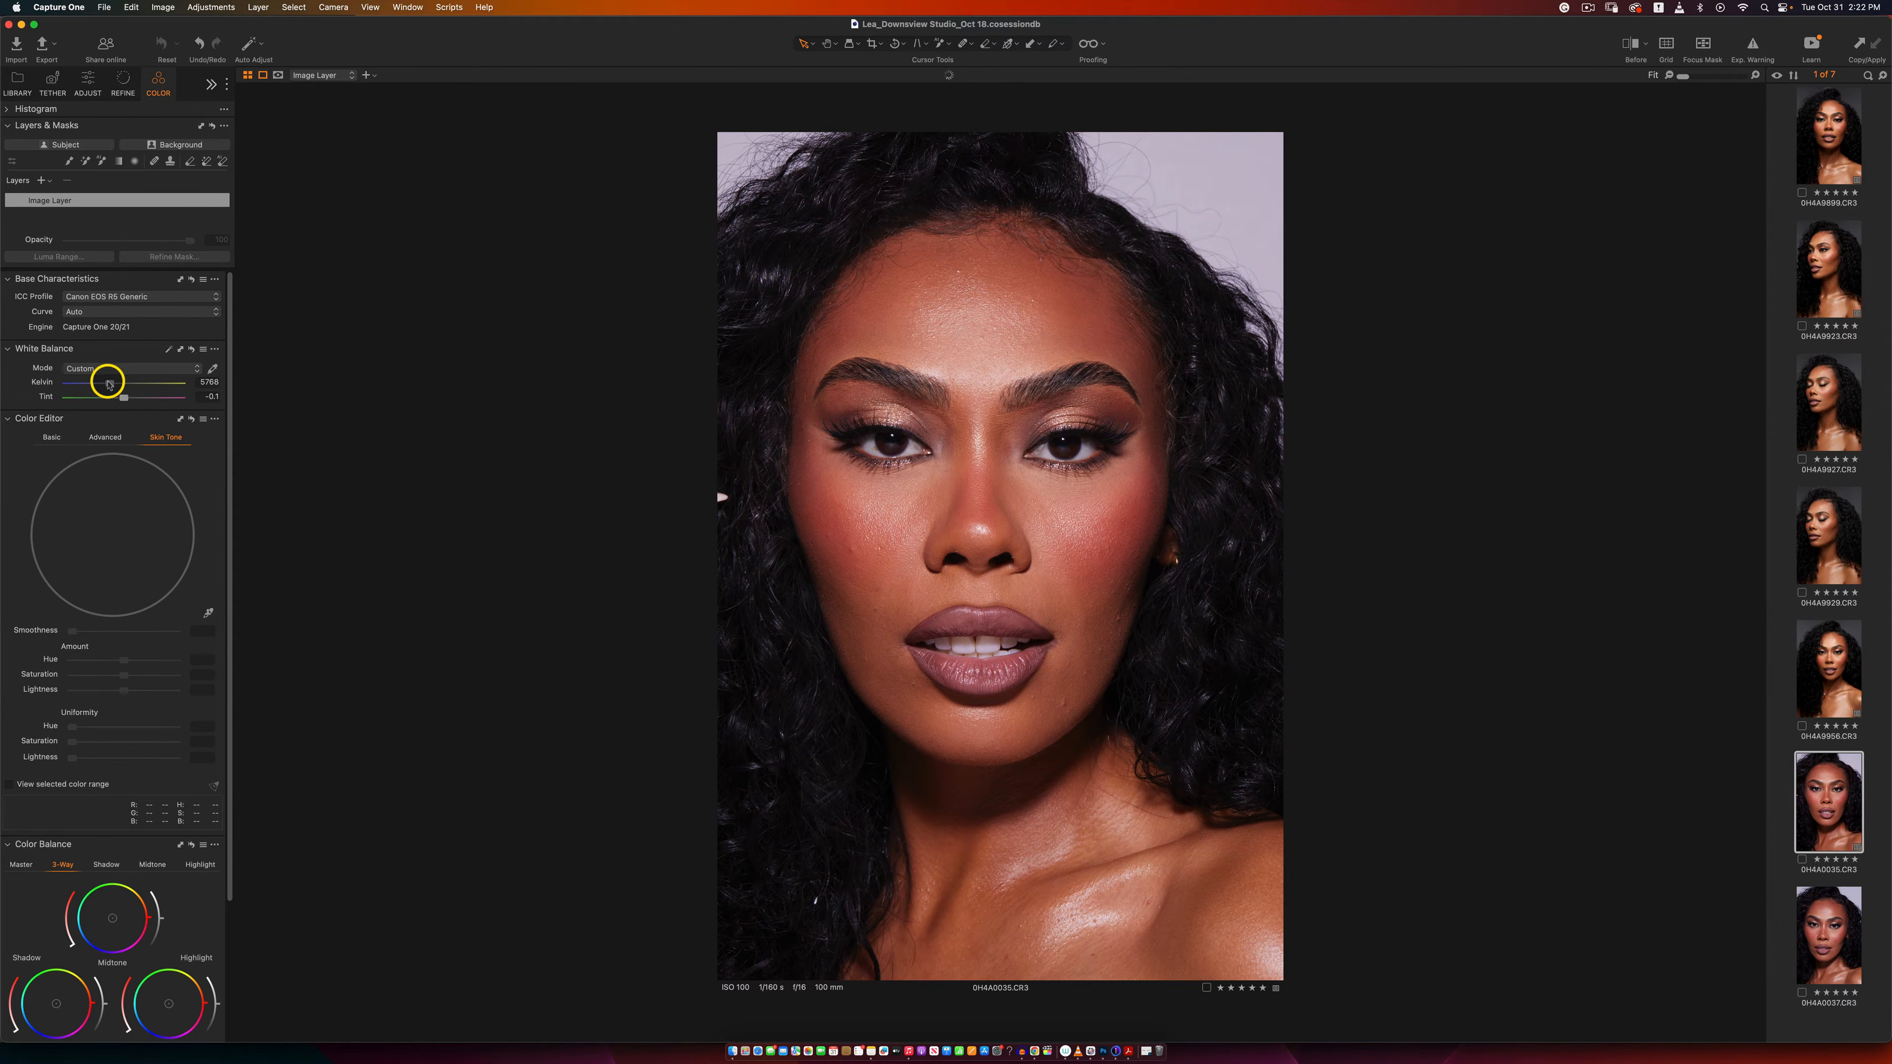
{"action": "left_click_drag", "start_coordinate": [109, 384], "coordinate": [110, 385]}
{"action": "left_click_drag", "start_coordinate": [115, 385], "coordinate": [115, 385]}
{"action": "left_click_drag", "start_coordinate": [116, 386], "coordinate": [117, 386]}
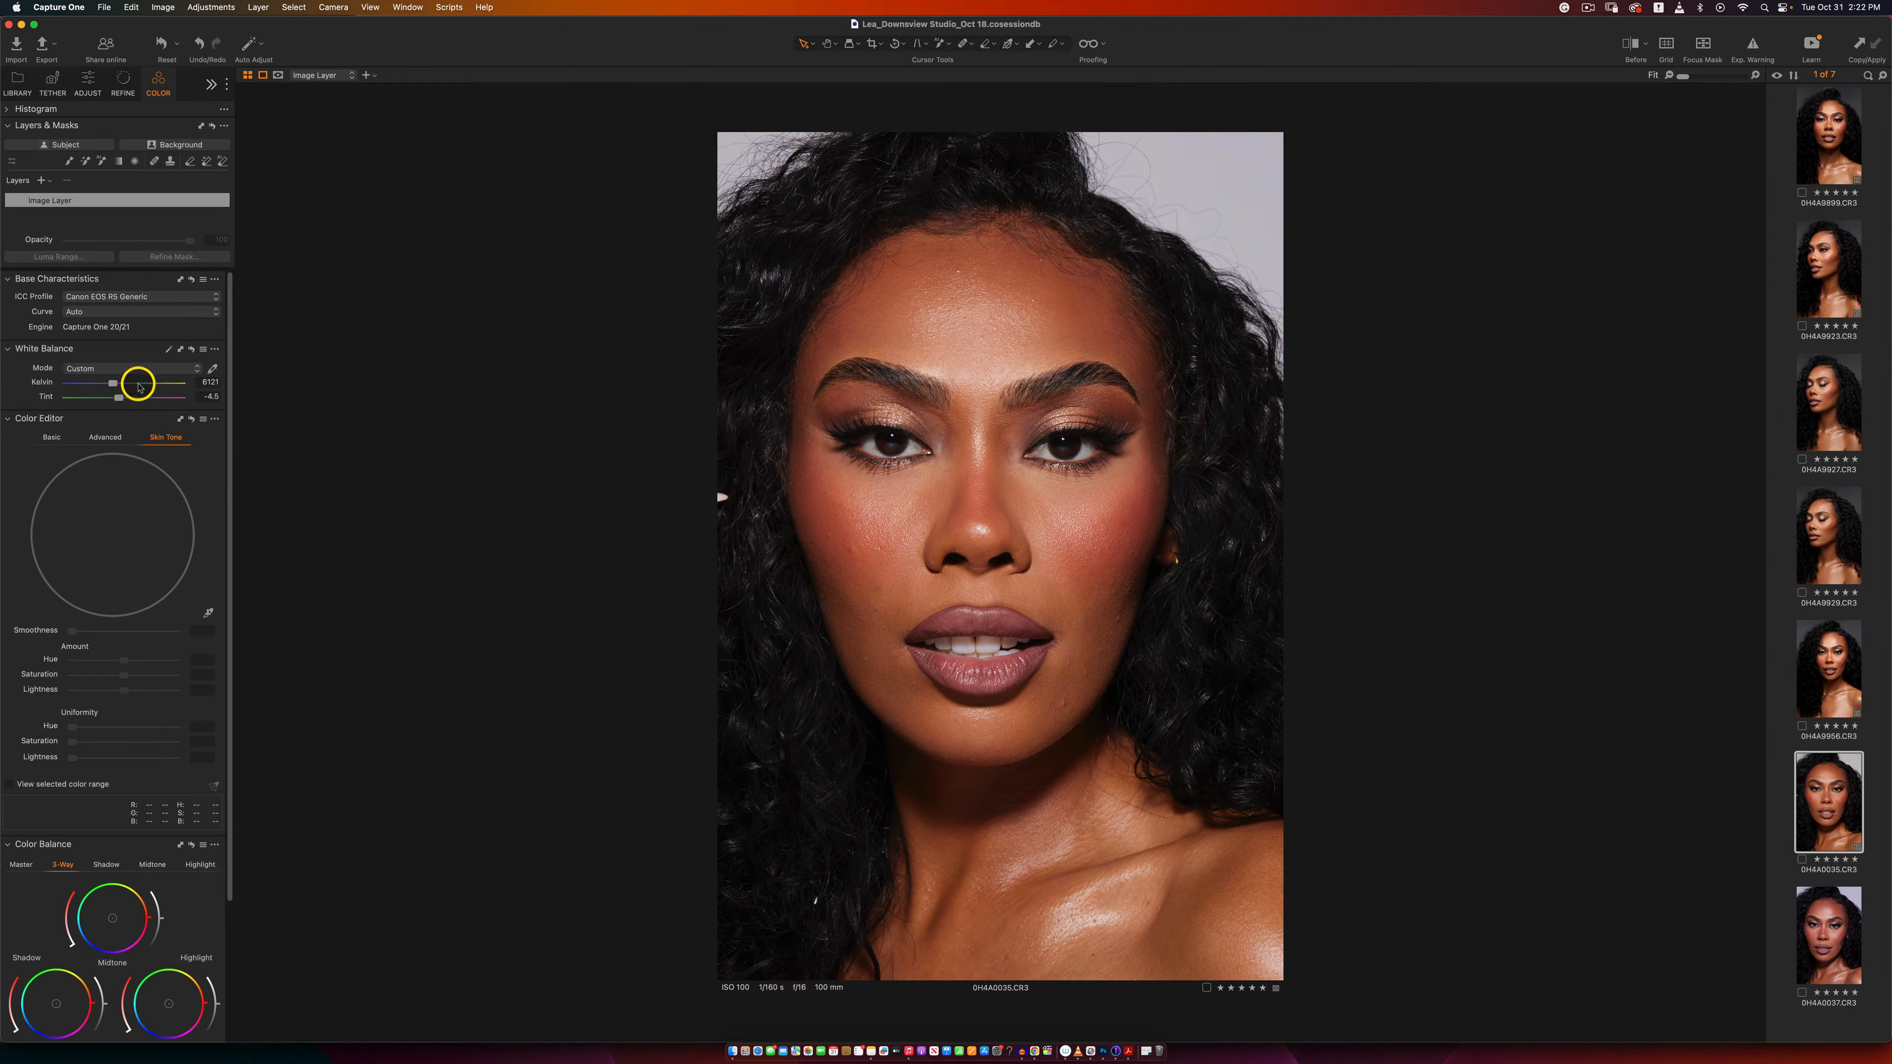
{"action": "left_click", "coordinate": [1628, 47]}
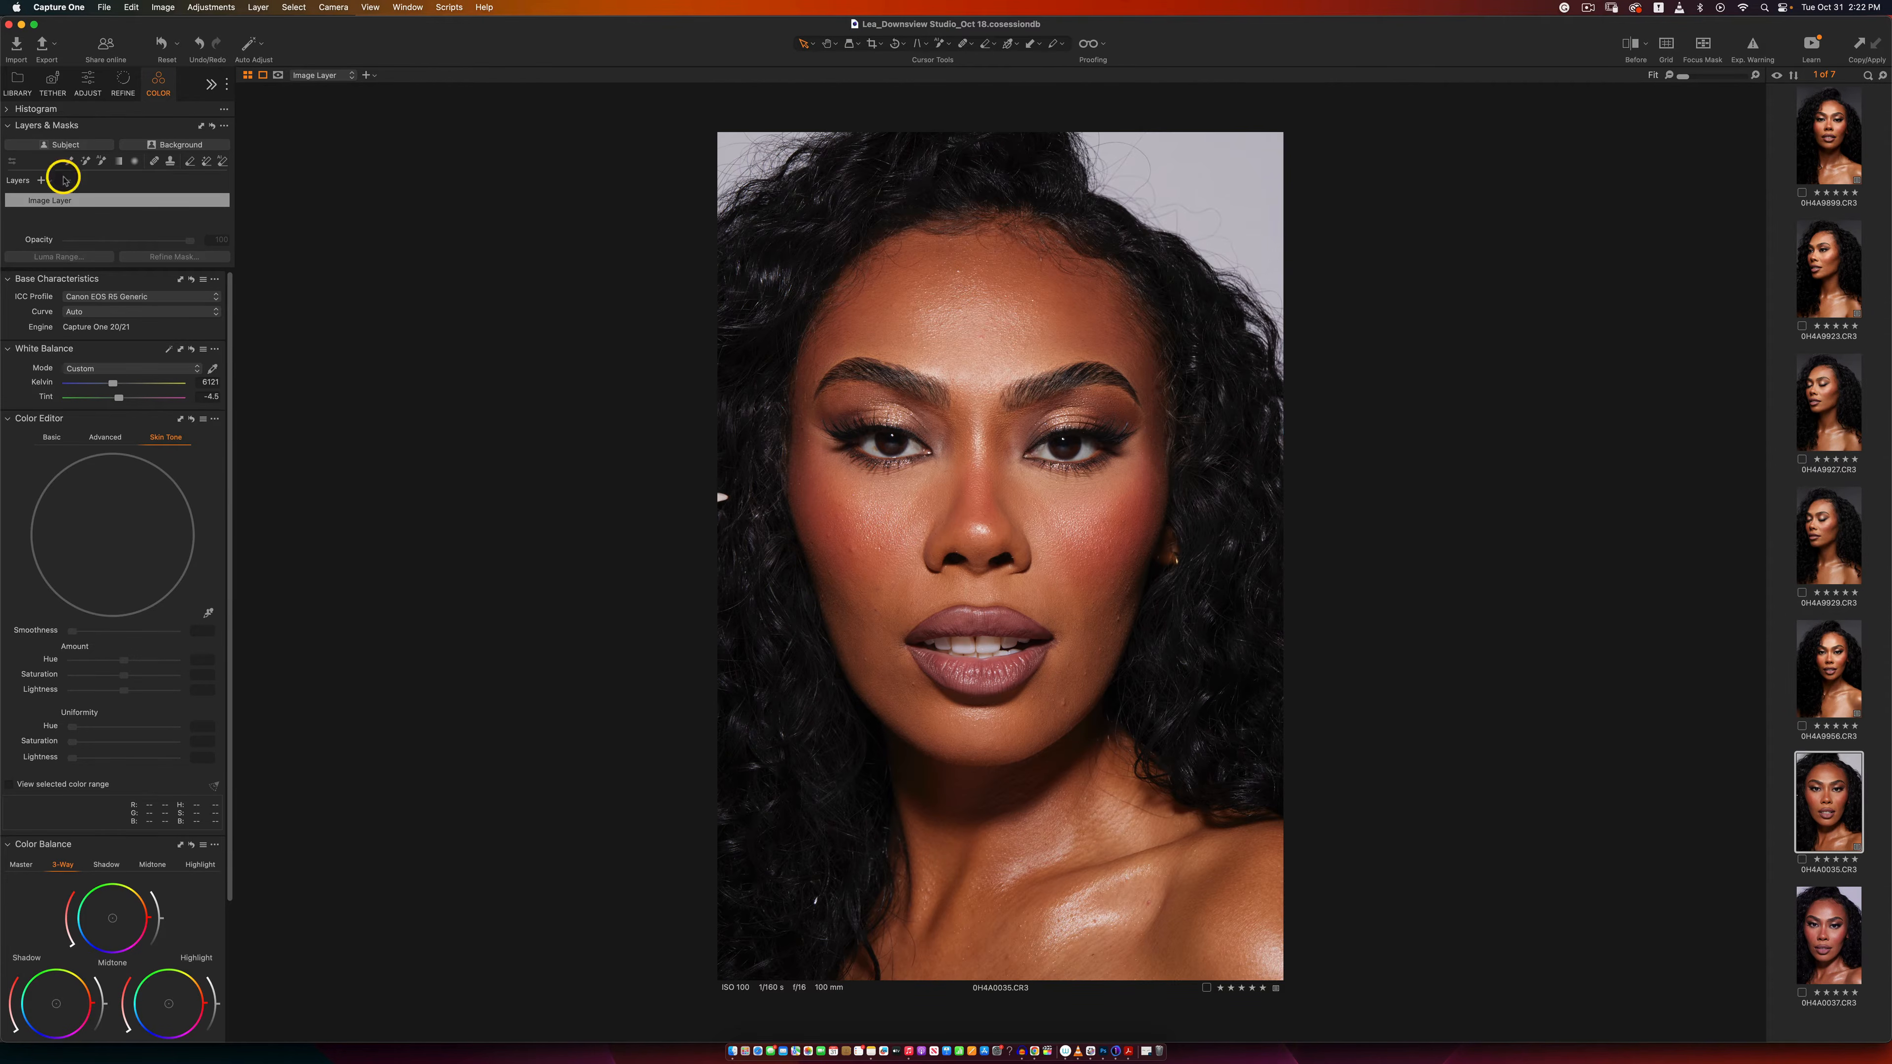
Step: Filter the session to four-star images and copy the adjustments from 0H4A0036.CR3
{"action": "left_click", "coordinate": [21, 88]}
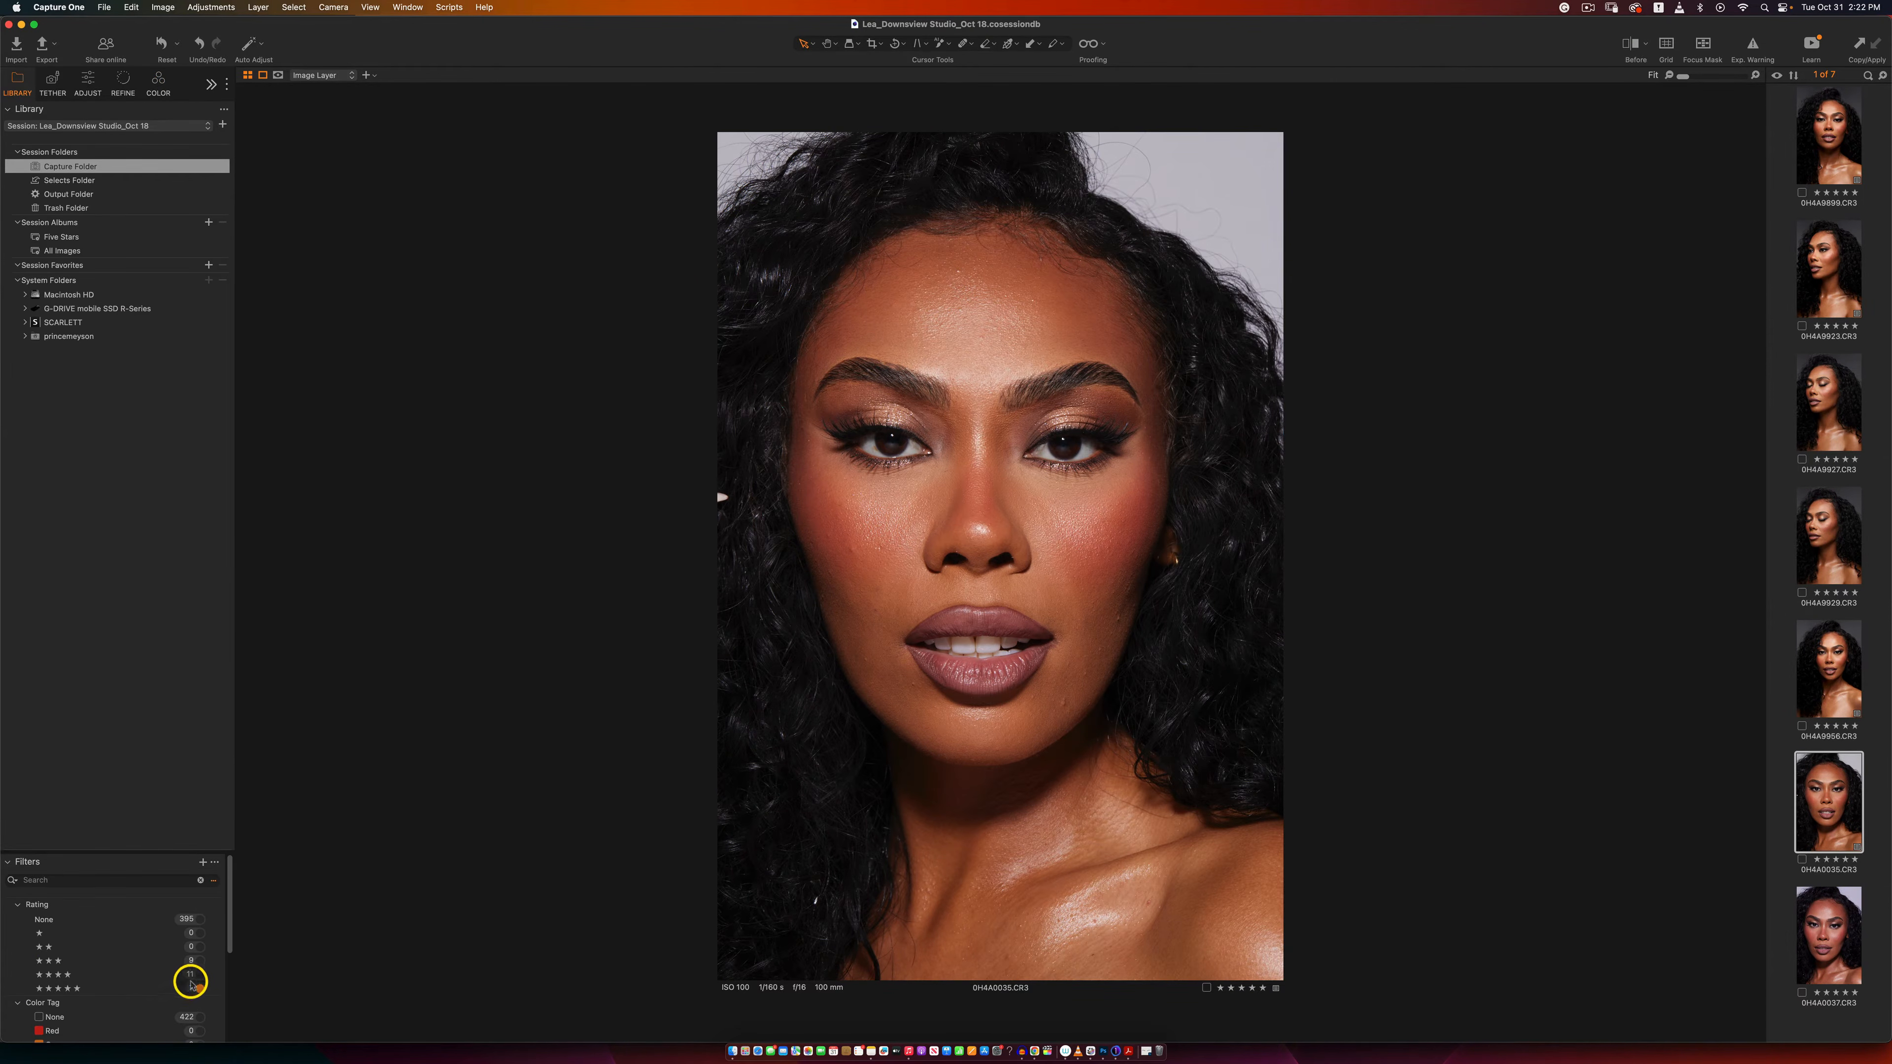
{"action": "left_click", "coordinate": [198, 974]}
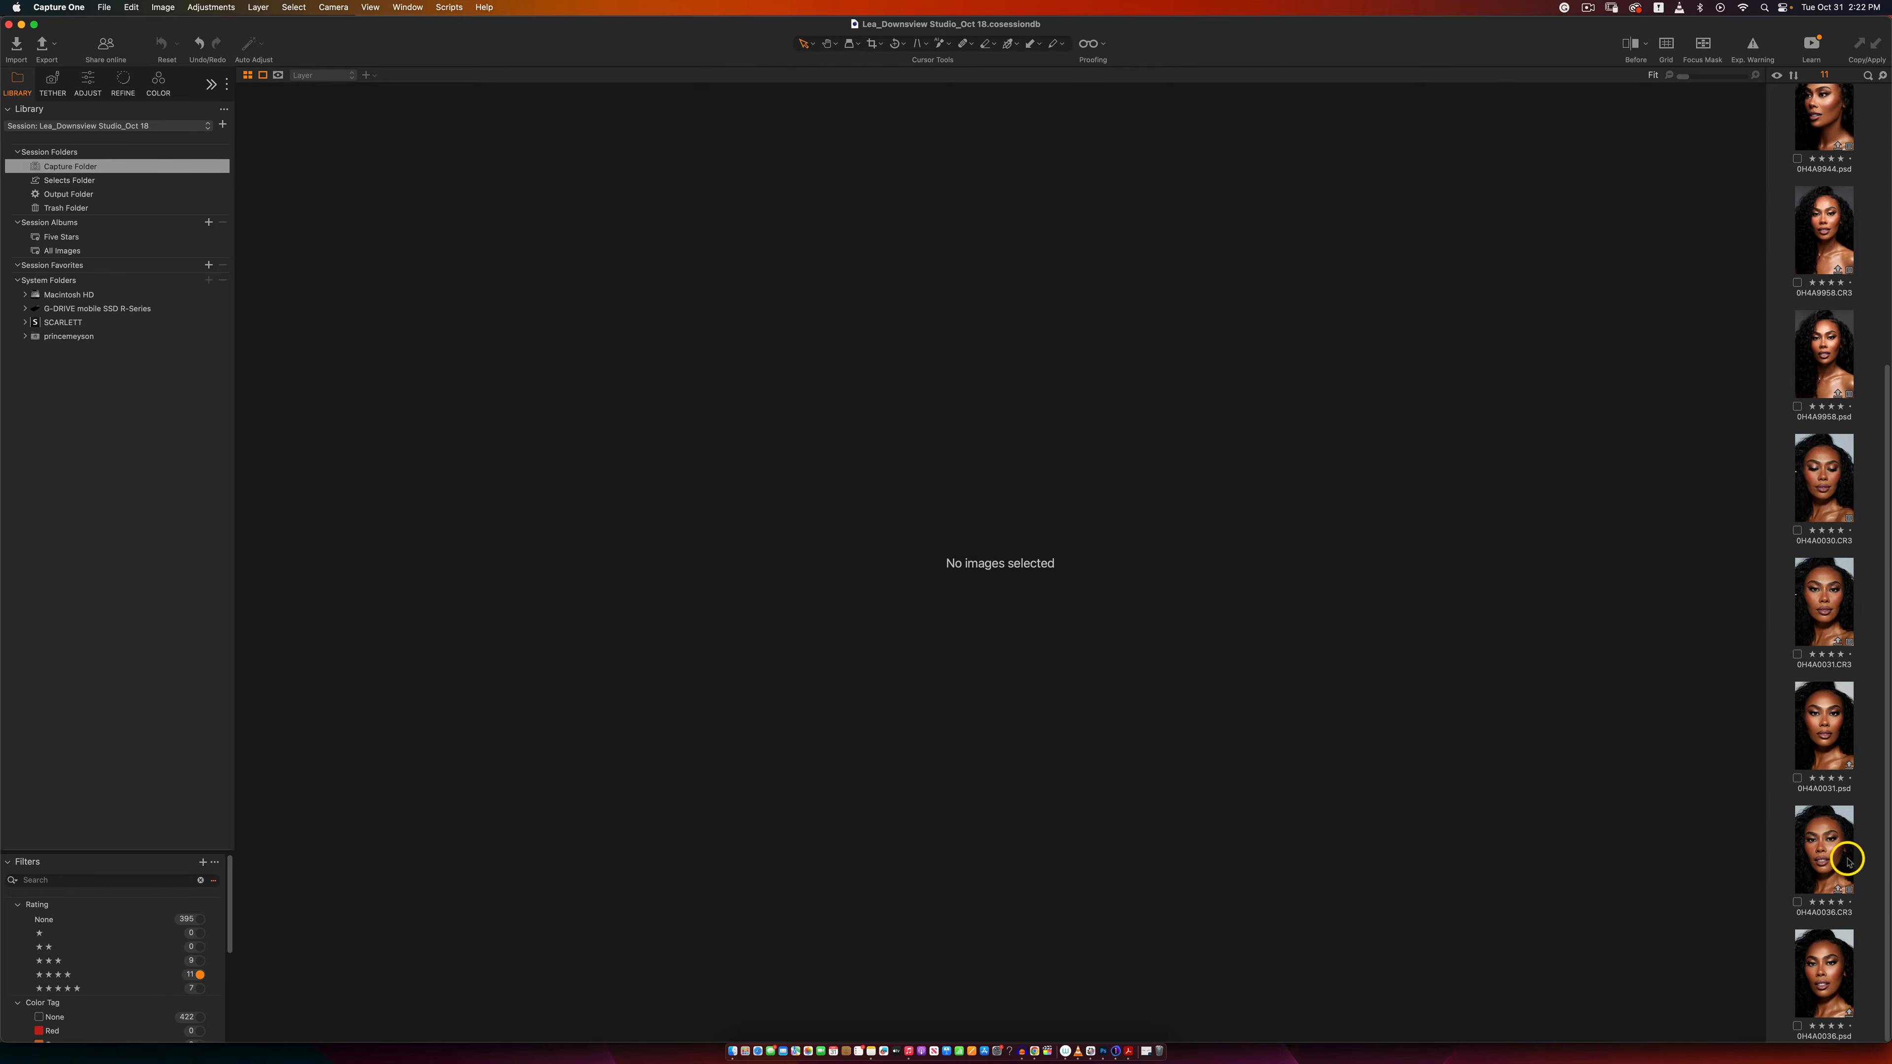
{"action": "left_click", "coordinate": [1825, 861]}
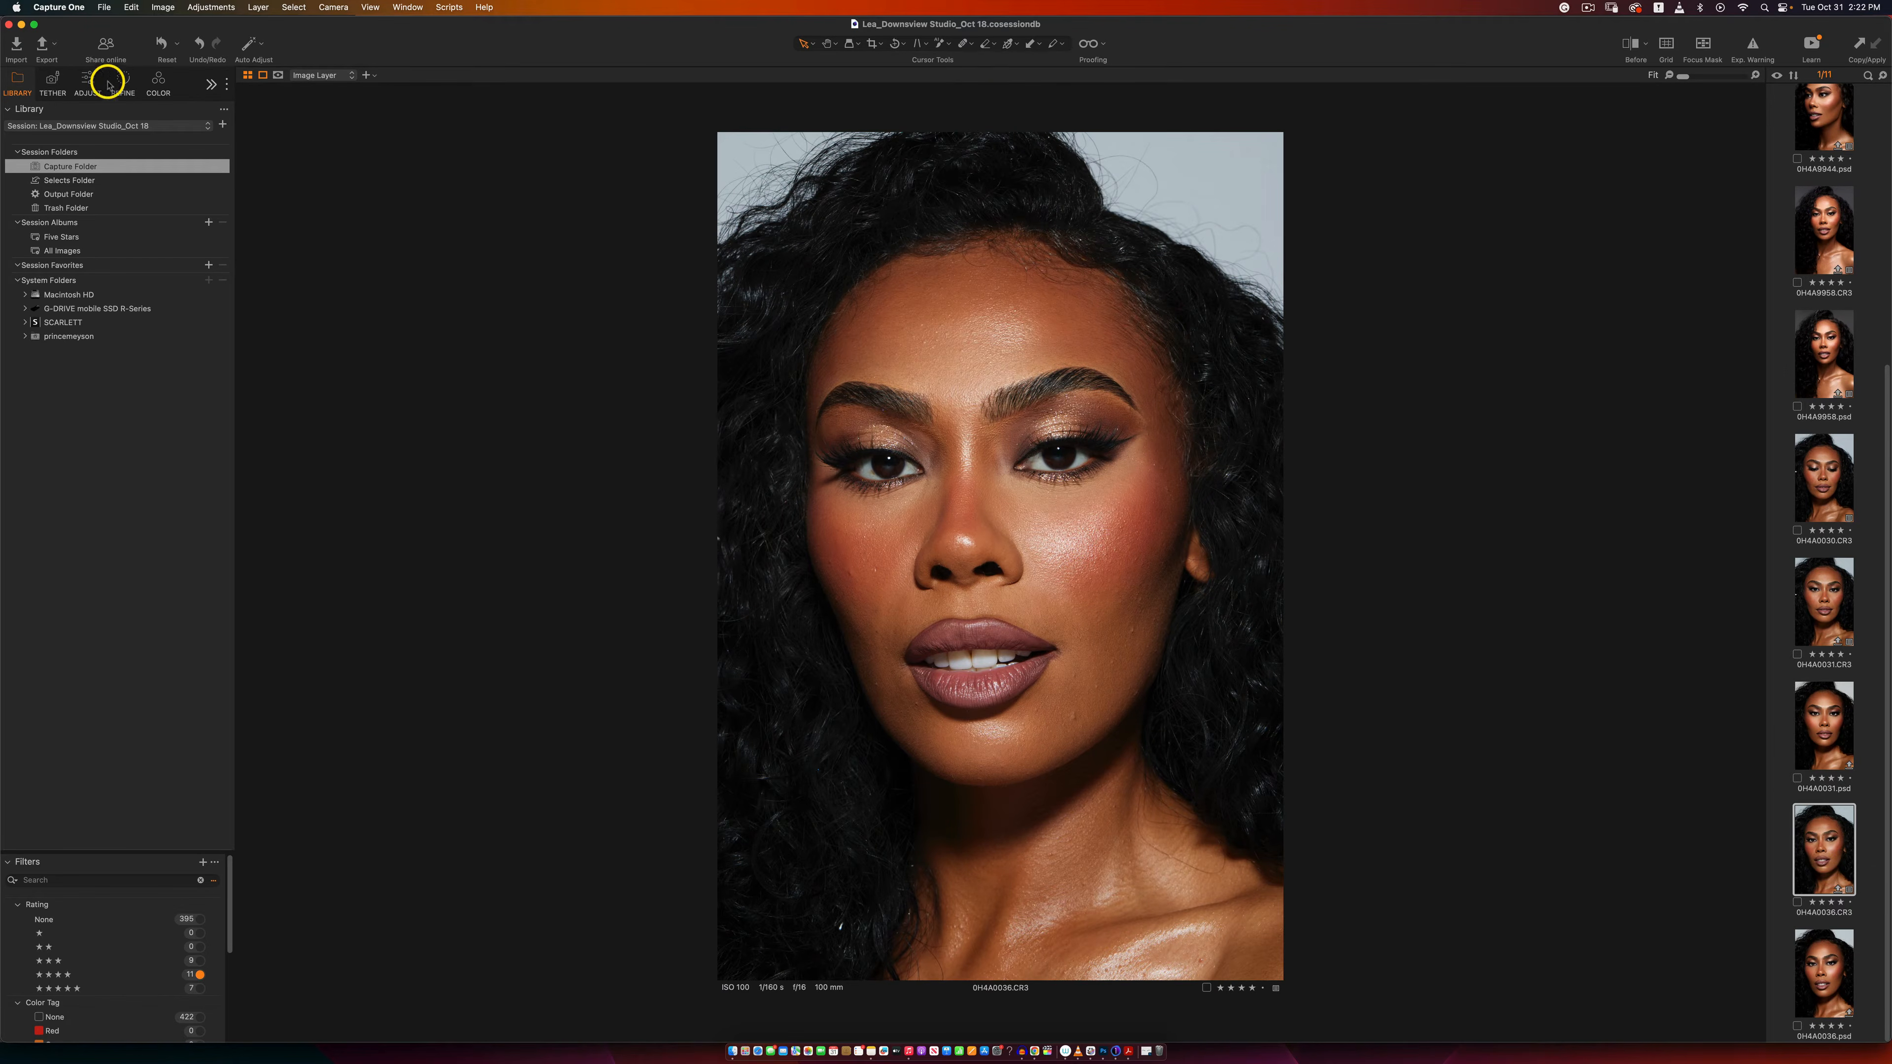
{"action": "left_click", "coordinate": [155, 83]}
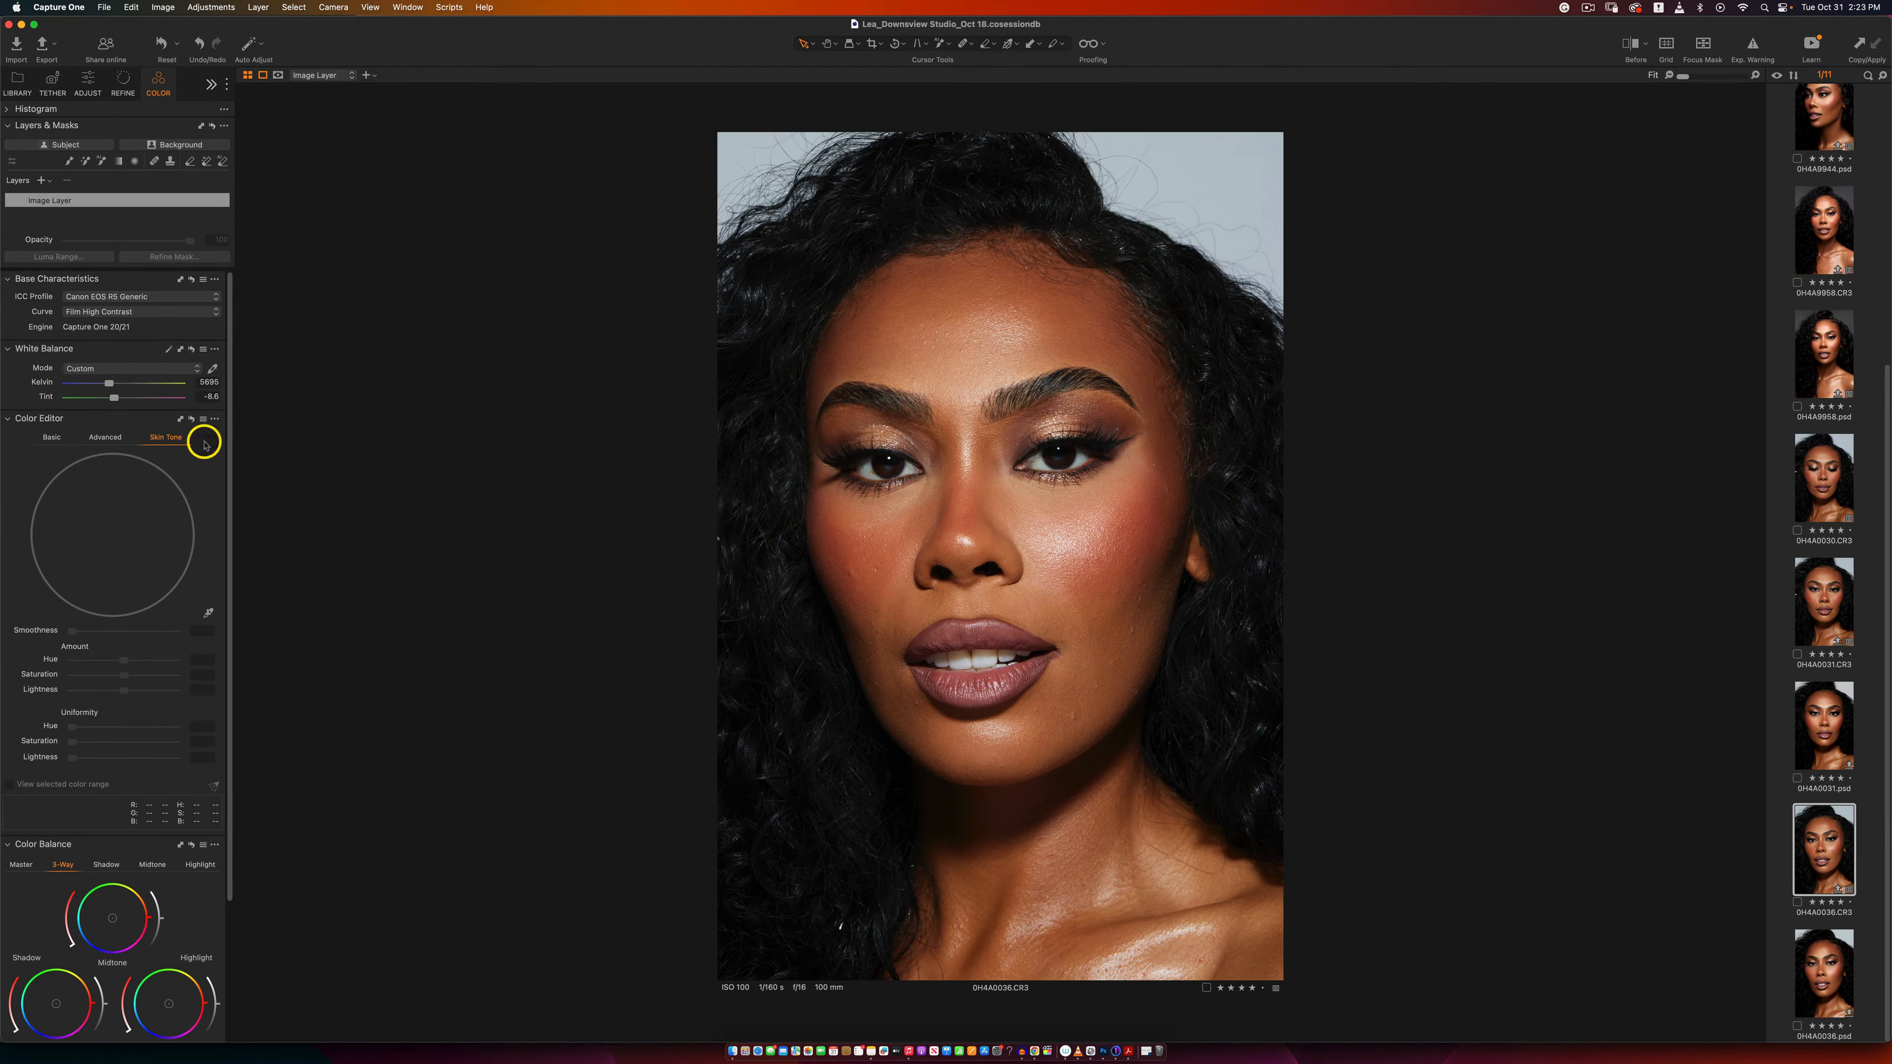
{"action": "left_click", "coordinate": [1860, 41]}
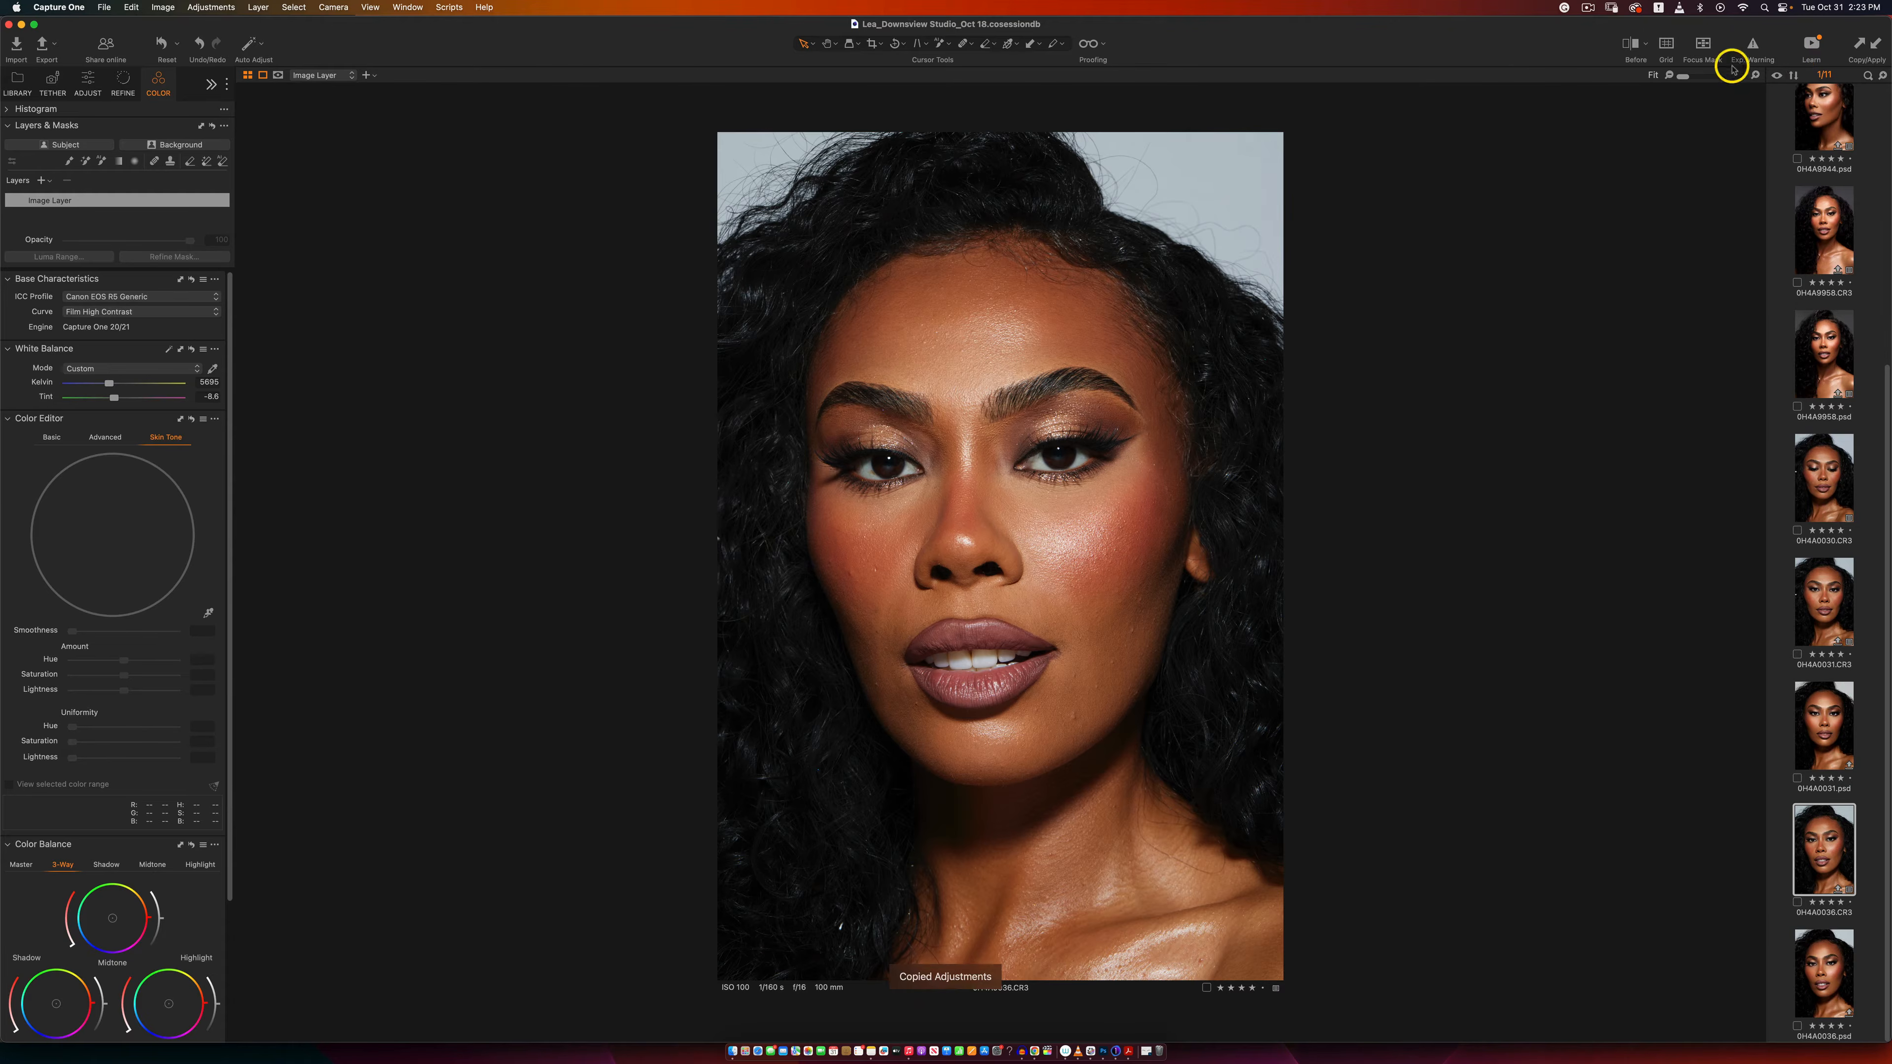
Step: Filter the session to five-star images and apply the copied adjustments to 0H4A0035.CR3
{"action": "left_click", "coordinate": [33, 97]}
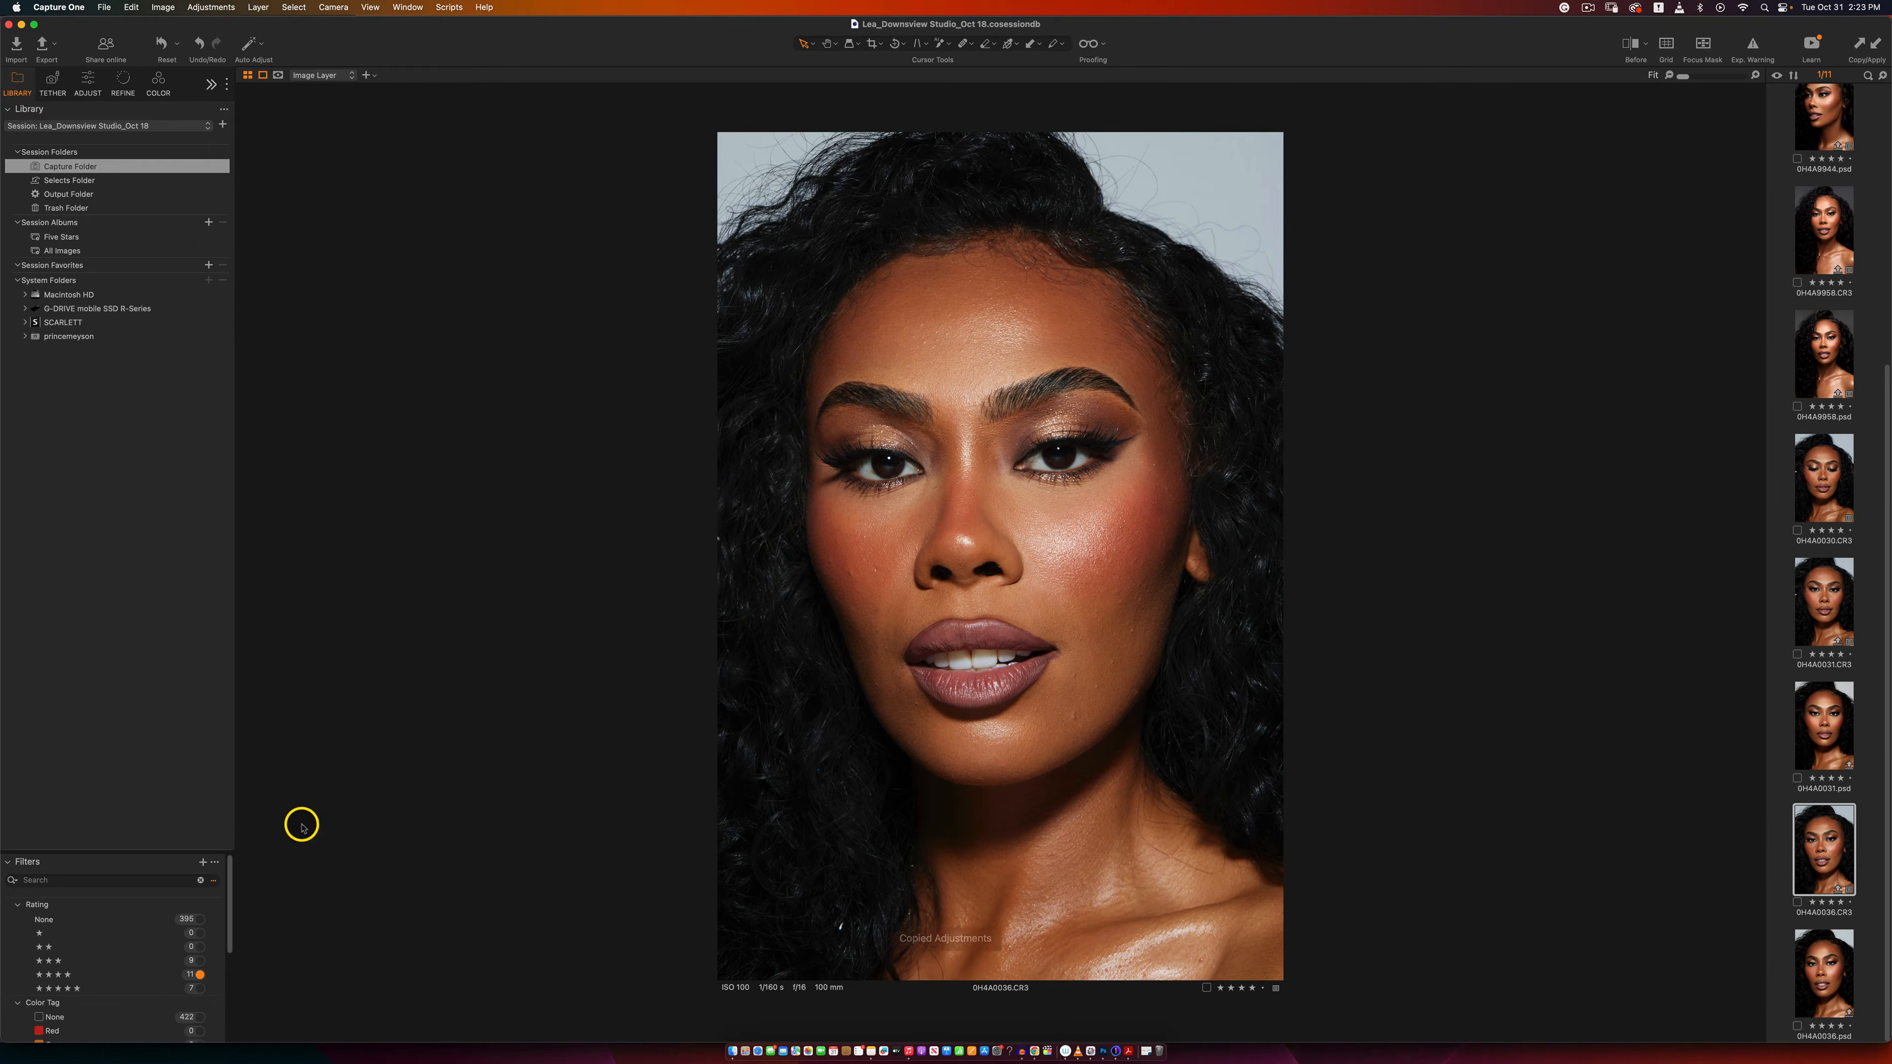
{"action": "left_click", "coordinate": [196, 987]}
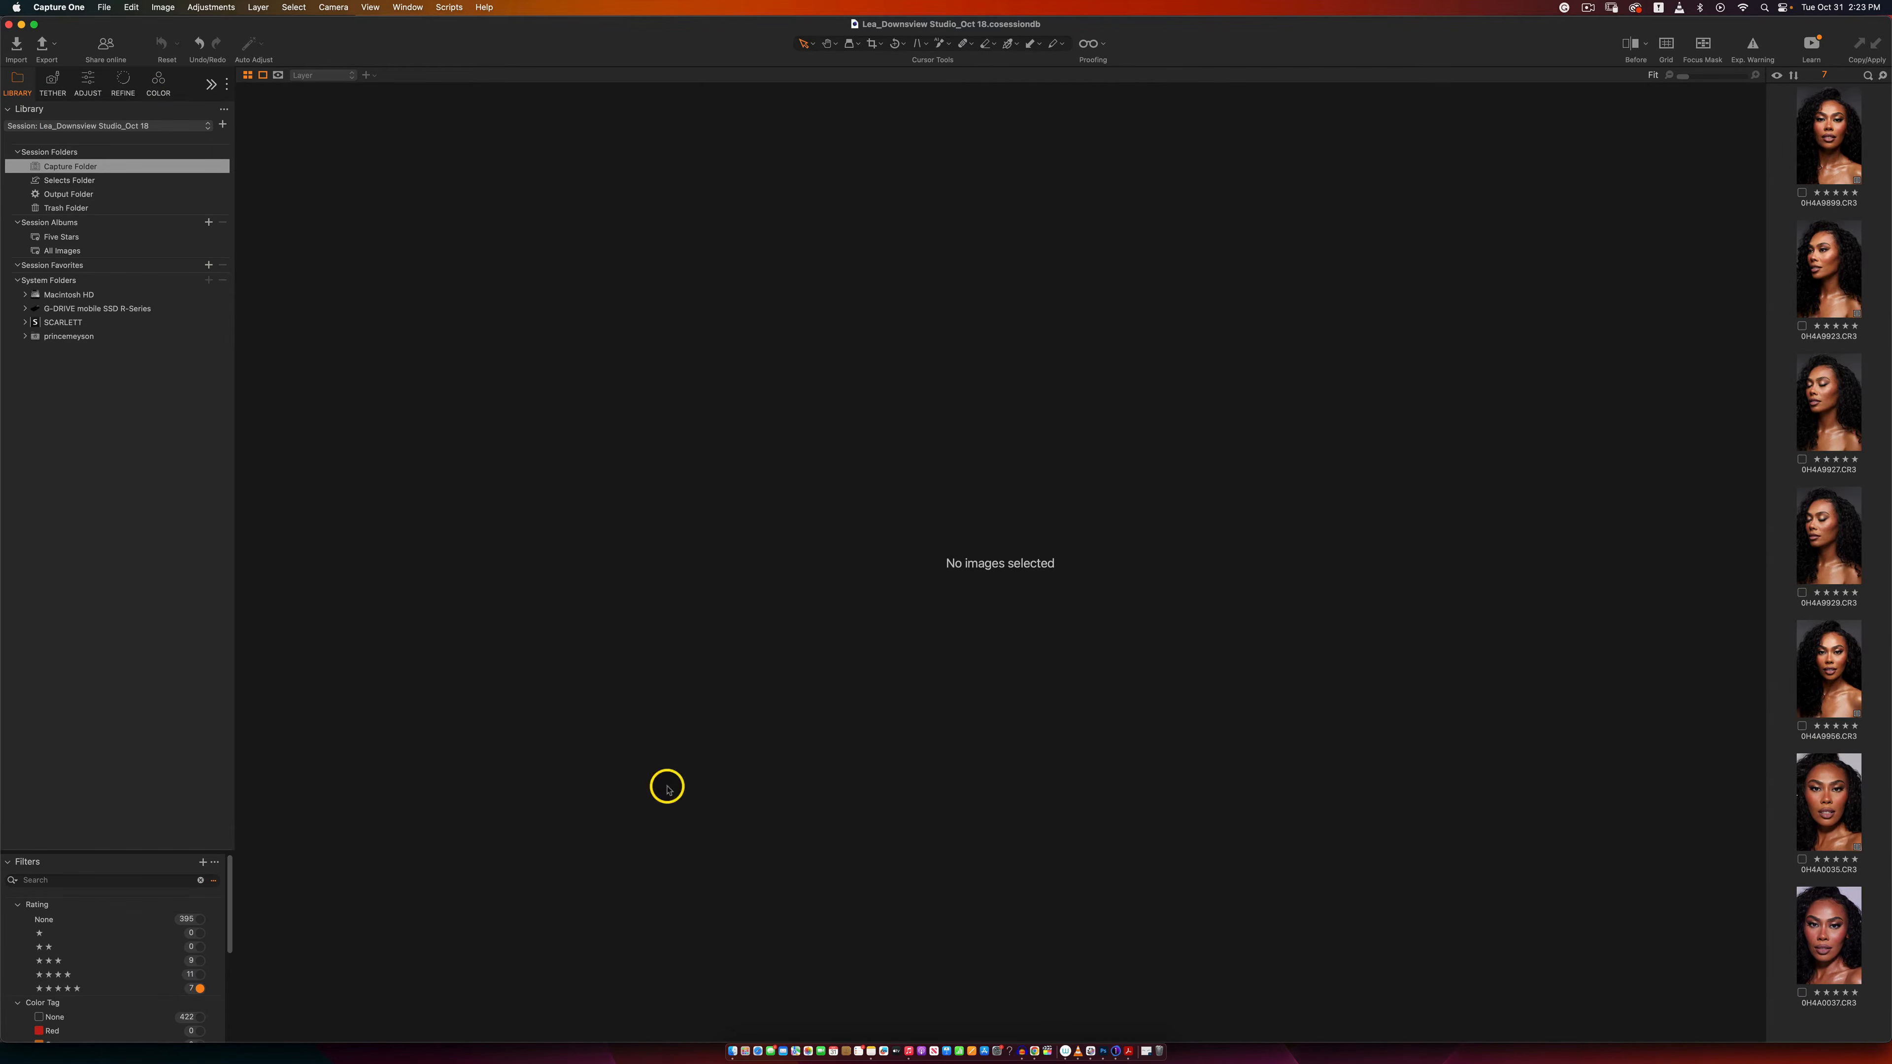
{"action": "left_click", "coordinate": [1840, 811]}
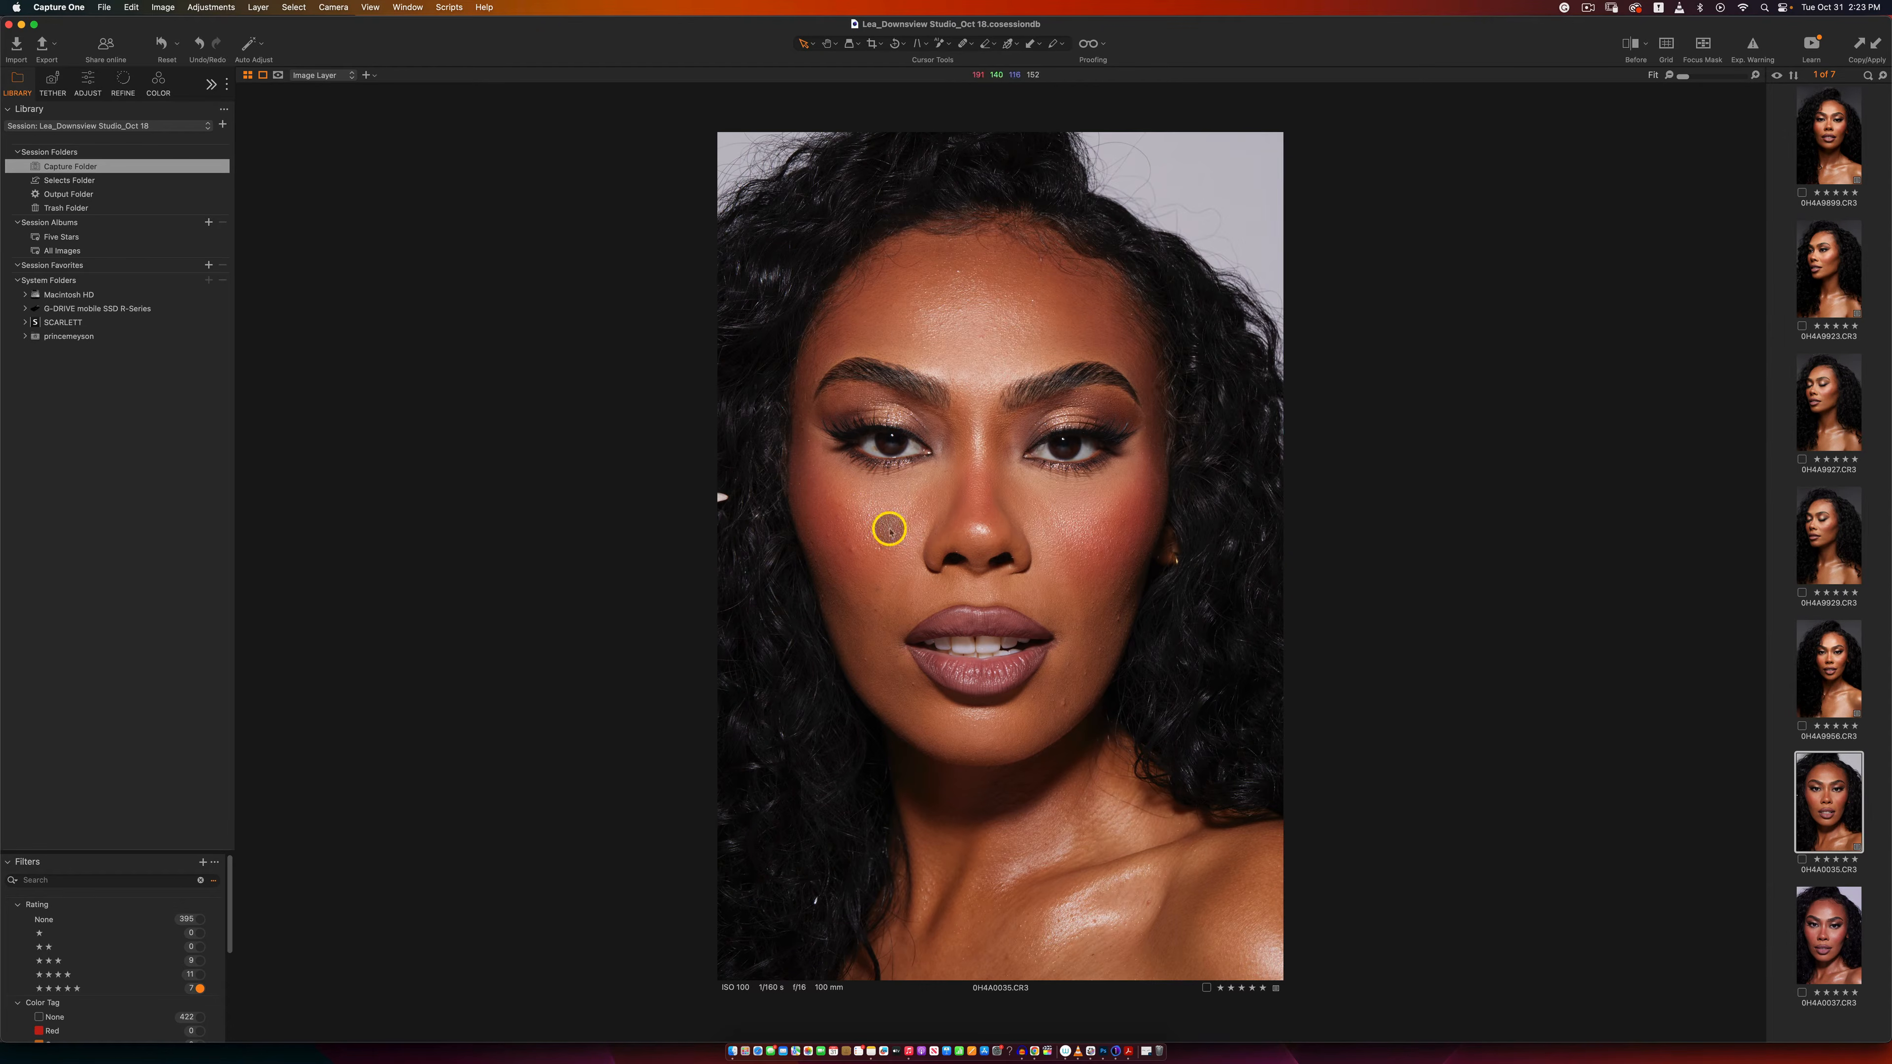
{"action": "left_click", "coordinate": [1877, 50]}
{"action": "left_click", "coordinate": [157, 82]}
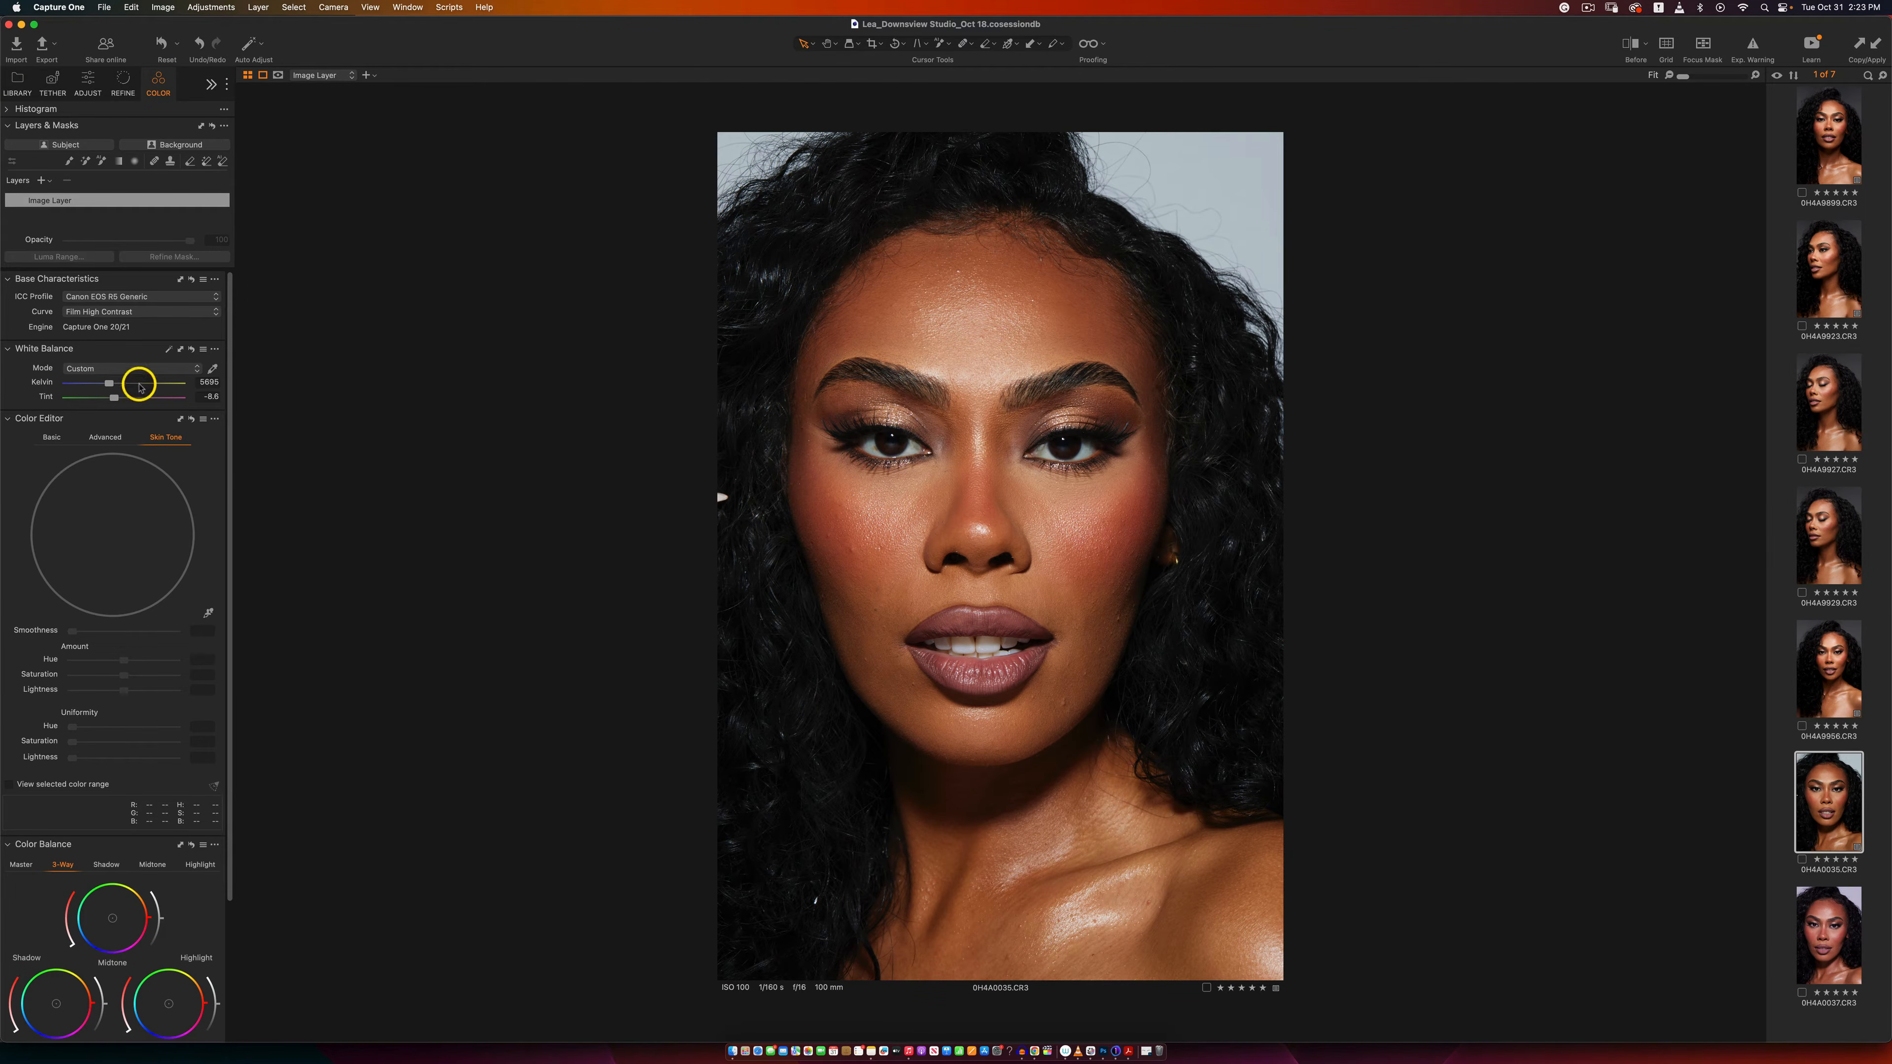
Step: With the exposure warning temporarily on, set the RGB Levels output to 2 for shadows and about 236 for highlights
{"action": "scroll", "coordinate": [227, 424], "scroll_direction": "down", "scroll_amount": 2}
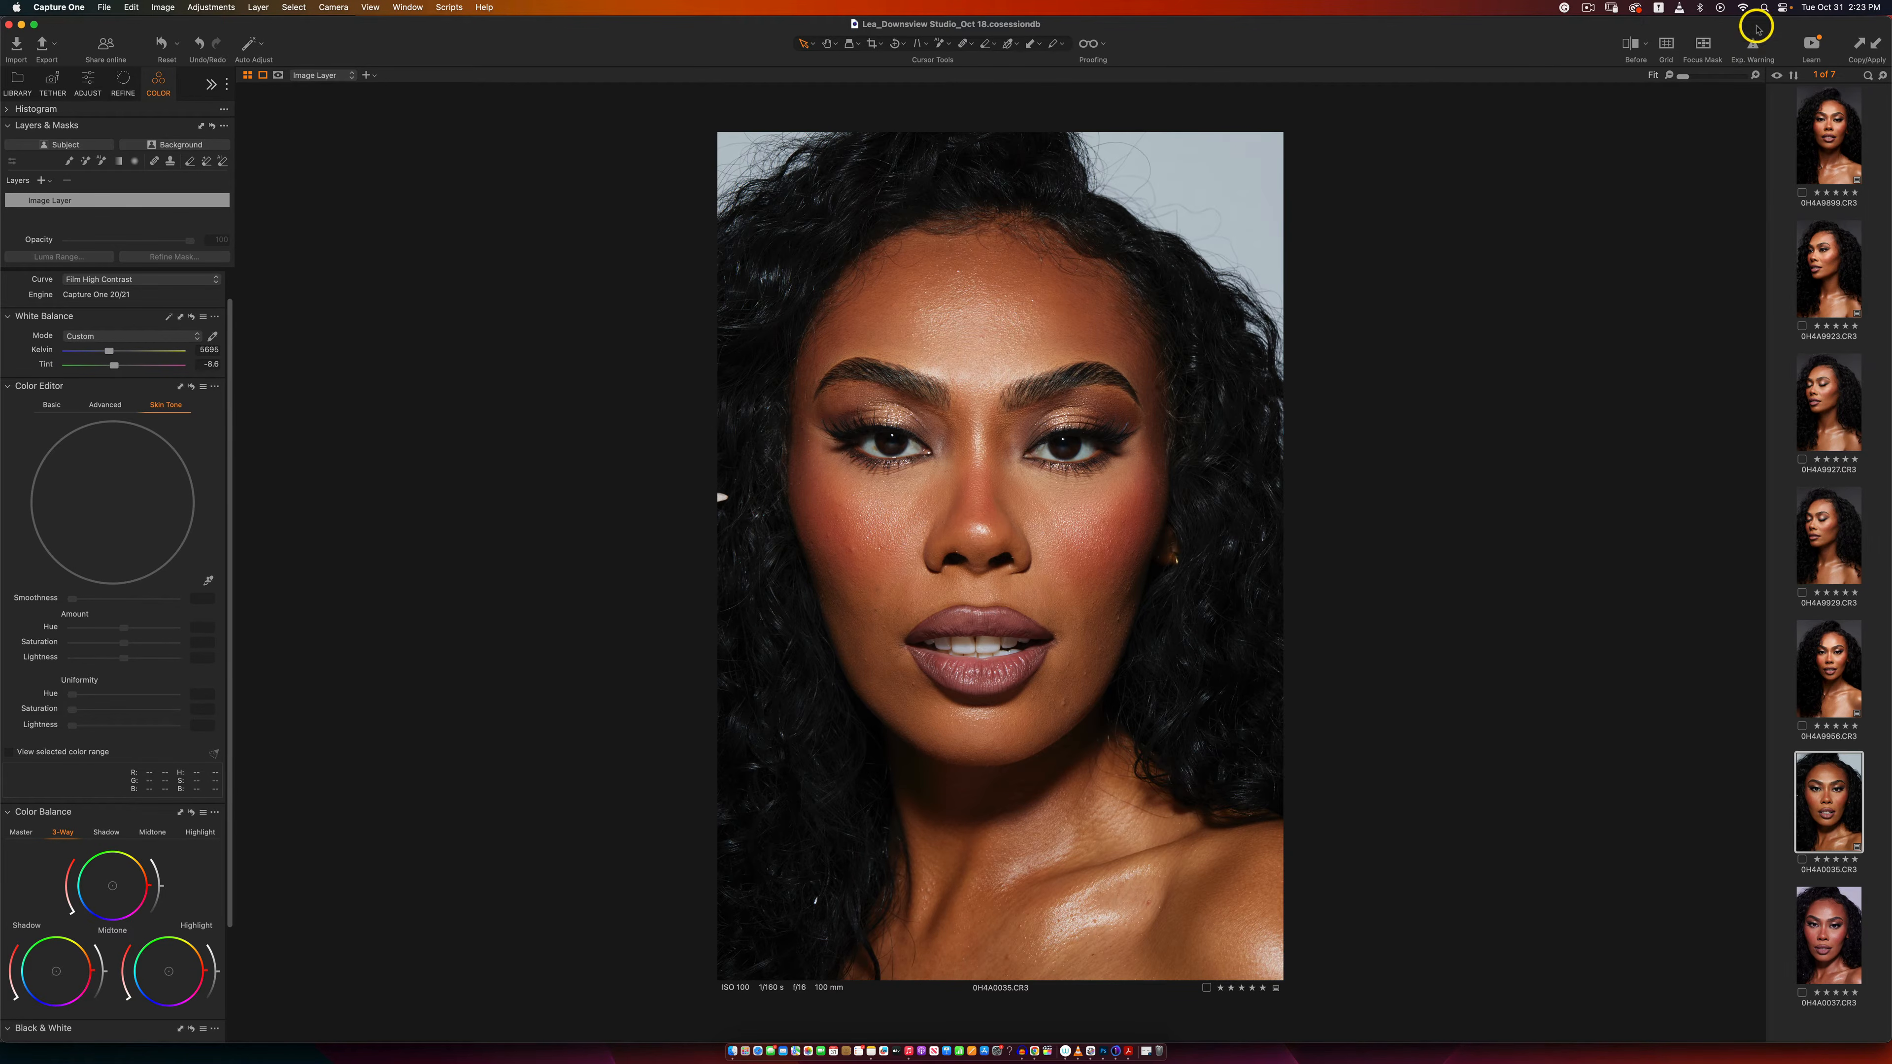
{"action": "left_click", "coordinate": [1753, 54]}
{"action": "left_click", "coordinate": [91, 102]}
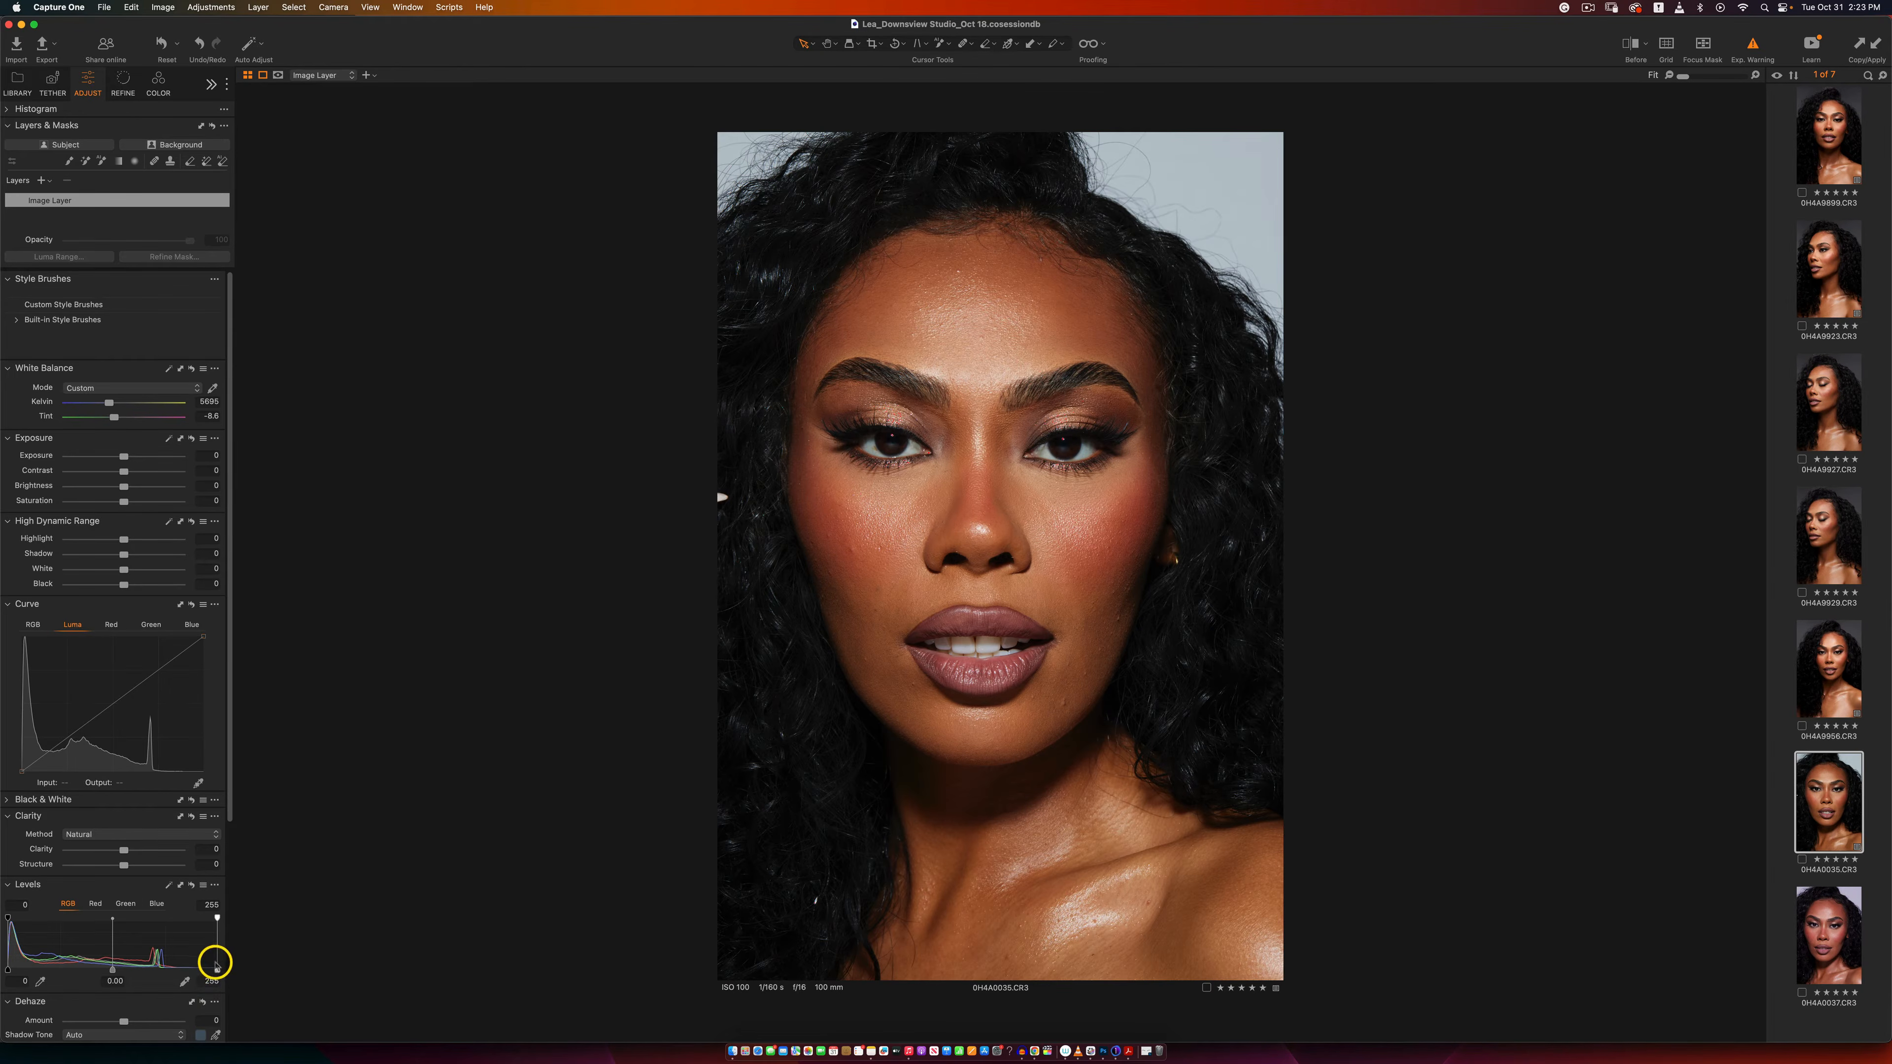
{"action": "left_click_drag", "start_coordinate": [217, 968], "coordinate": [205, 969]}
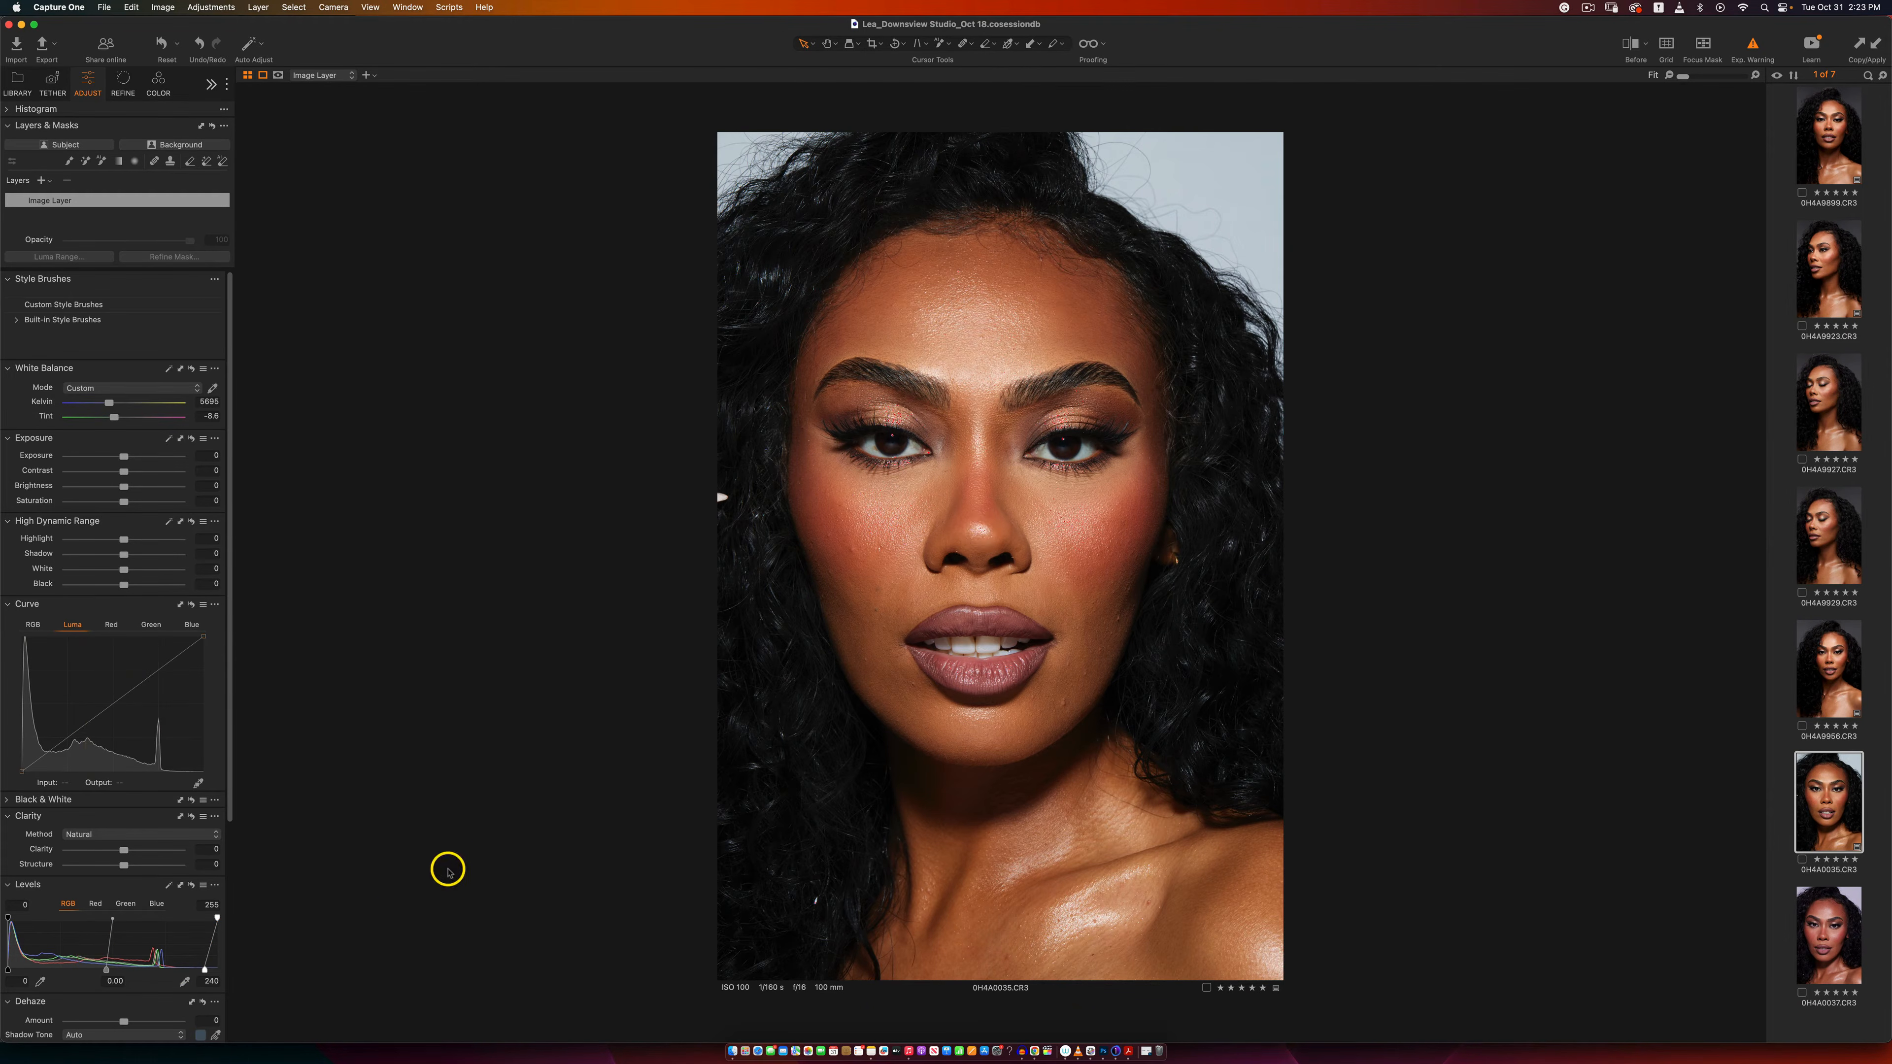
{"action": "mouse_move", "coordinate": [207, 968]}
{"action": "left_mouse_down"}
{"action": "mouse_move", "coordinate": [185, 968]}
{"action": "mouse_move", "coordinate": [218, 967]}
{"action": "mouse_move", "coordinate": [201, 969]}
{"action": "left_mouse_up"}
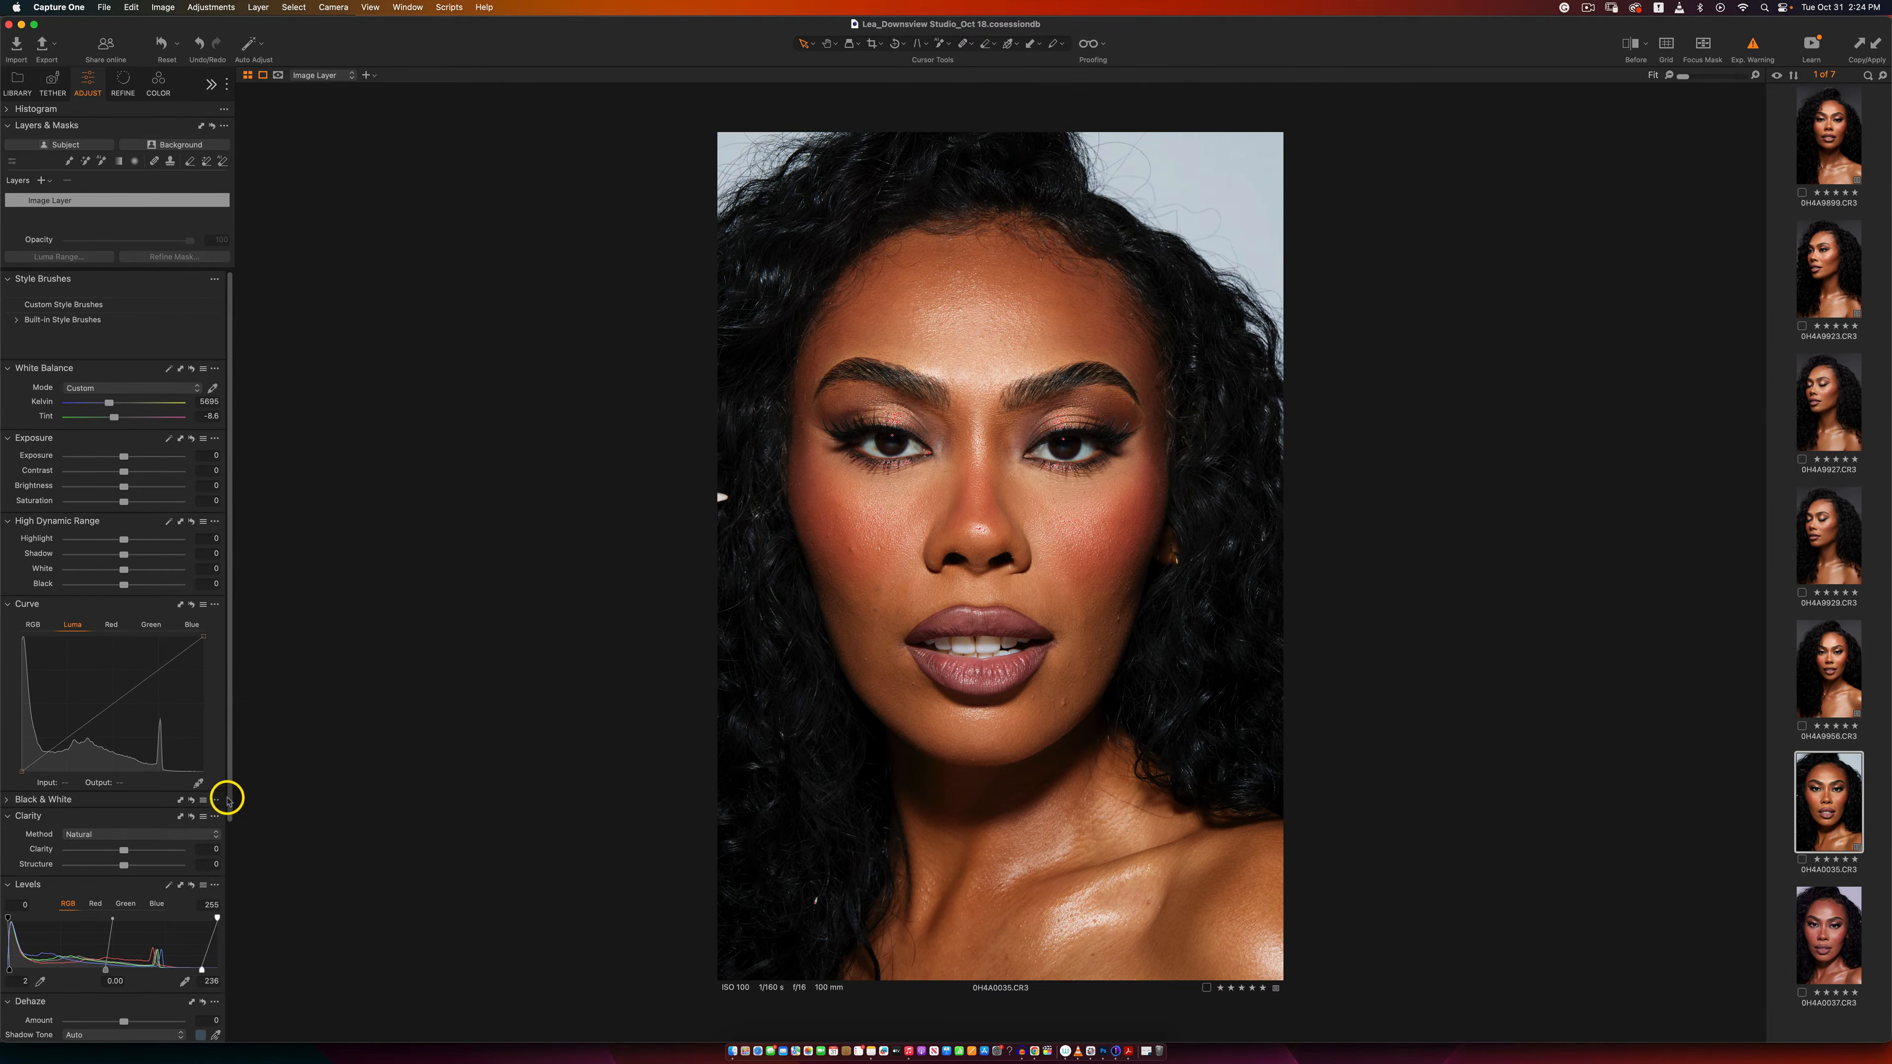
{"action": "scroll", "coordinate": [228, 801], "scroll_direction": "down", "scroll_amount": 5}
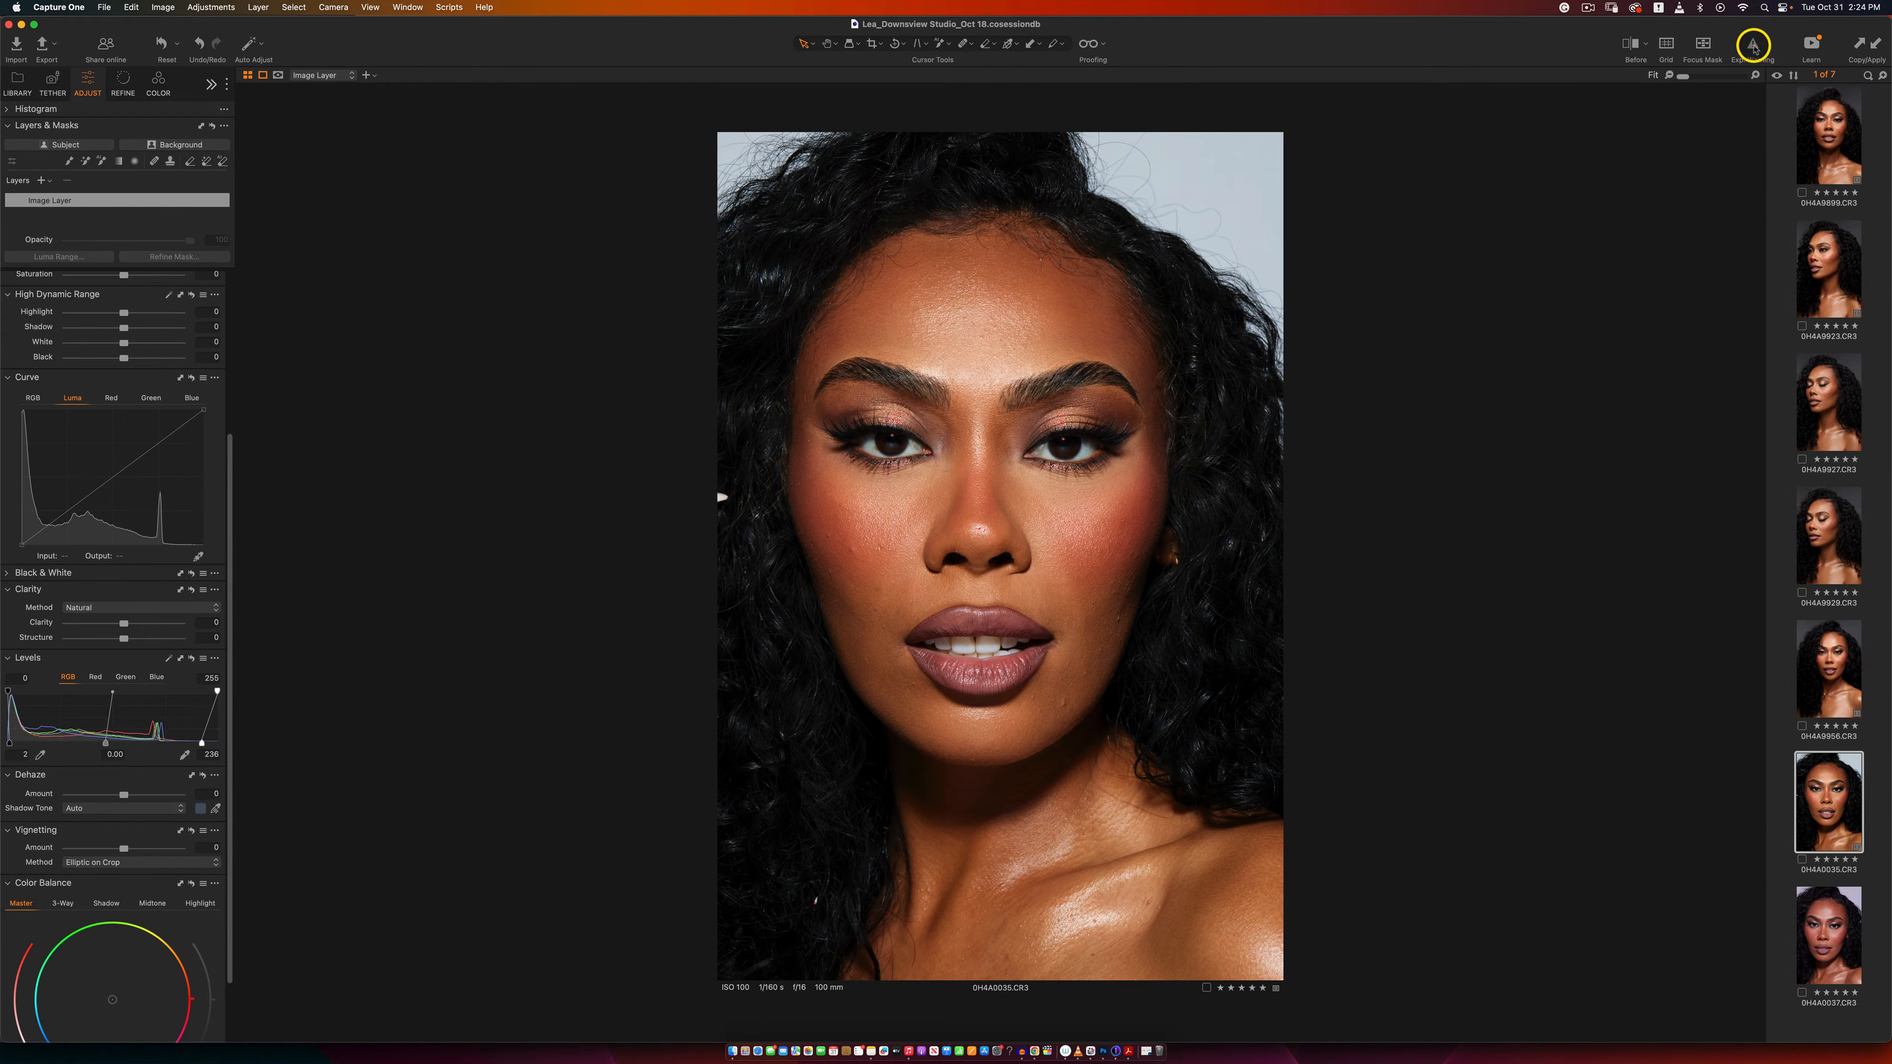
{"action": "left_click", "coordinate": [1752, 46]}
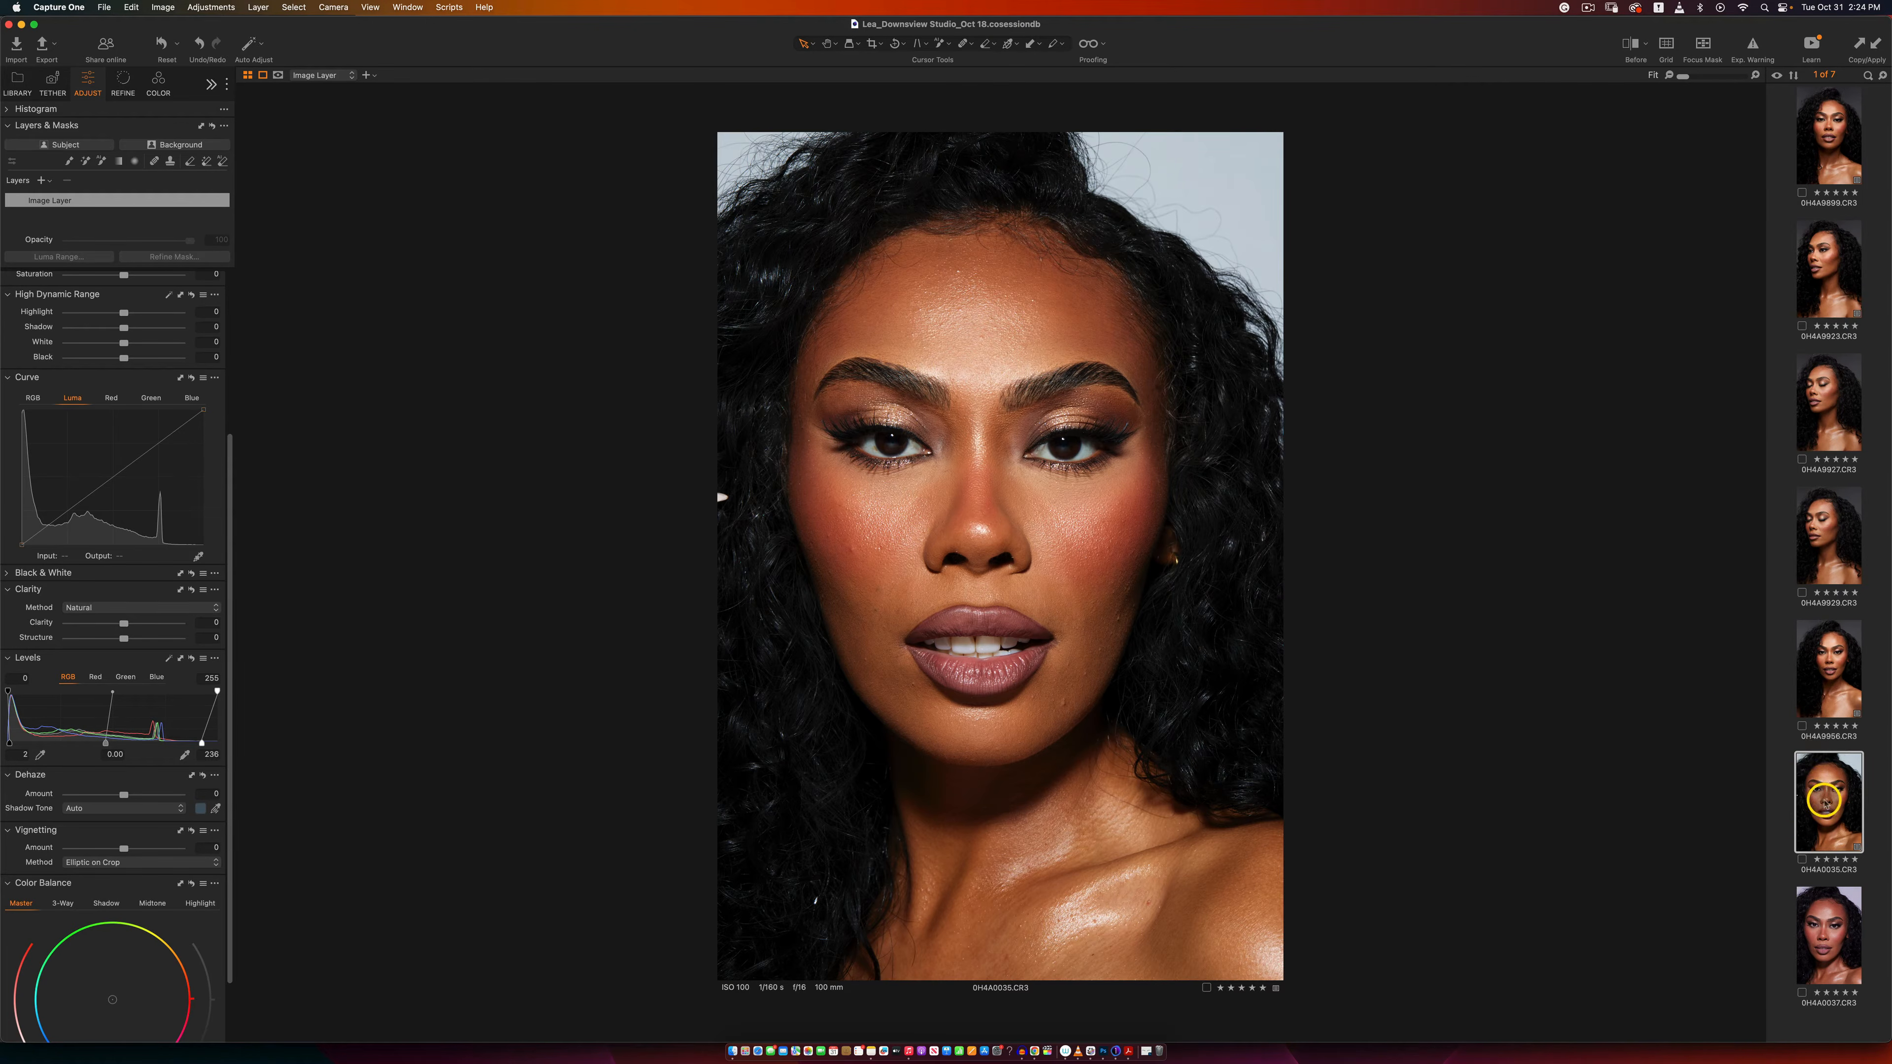
Step: Send 0H4A0035.CR3 to Adobe Photoshop 2024 as a 16-bit Adobe RGB PSD at 300 px/in, and duplicate its Background layer
{"action": "right_click", "coordinate": [1824, 793]}
{"action": "mouse_move", "coordinate": [1695, 660]}
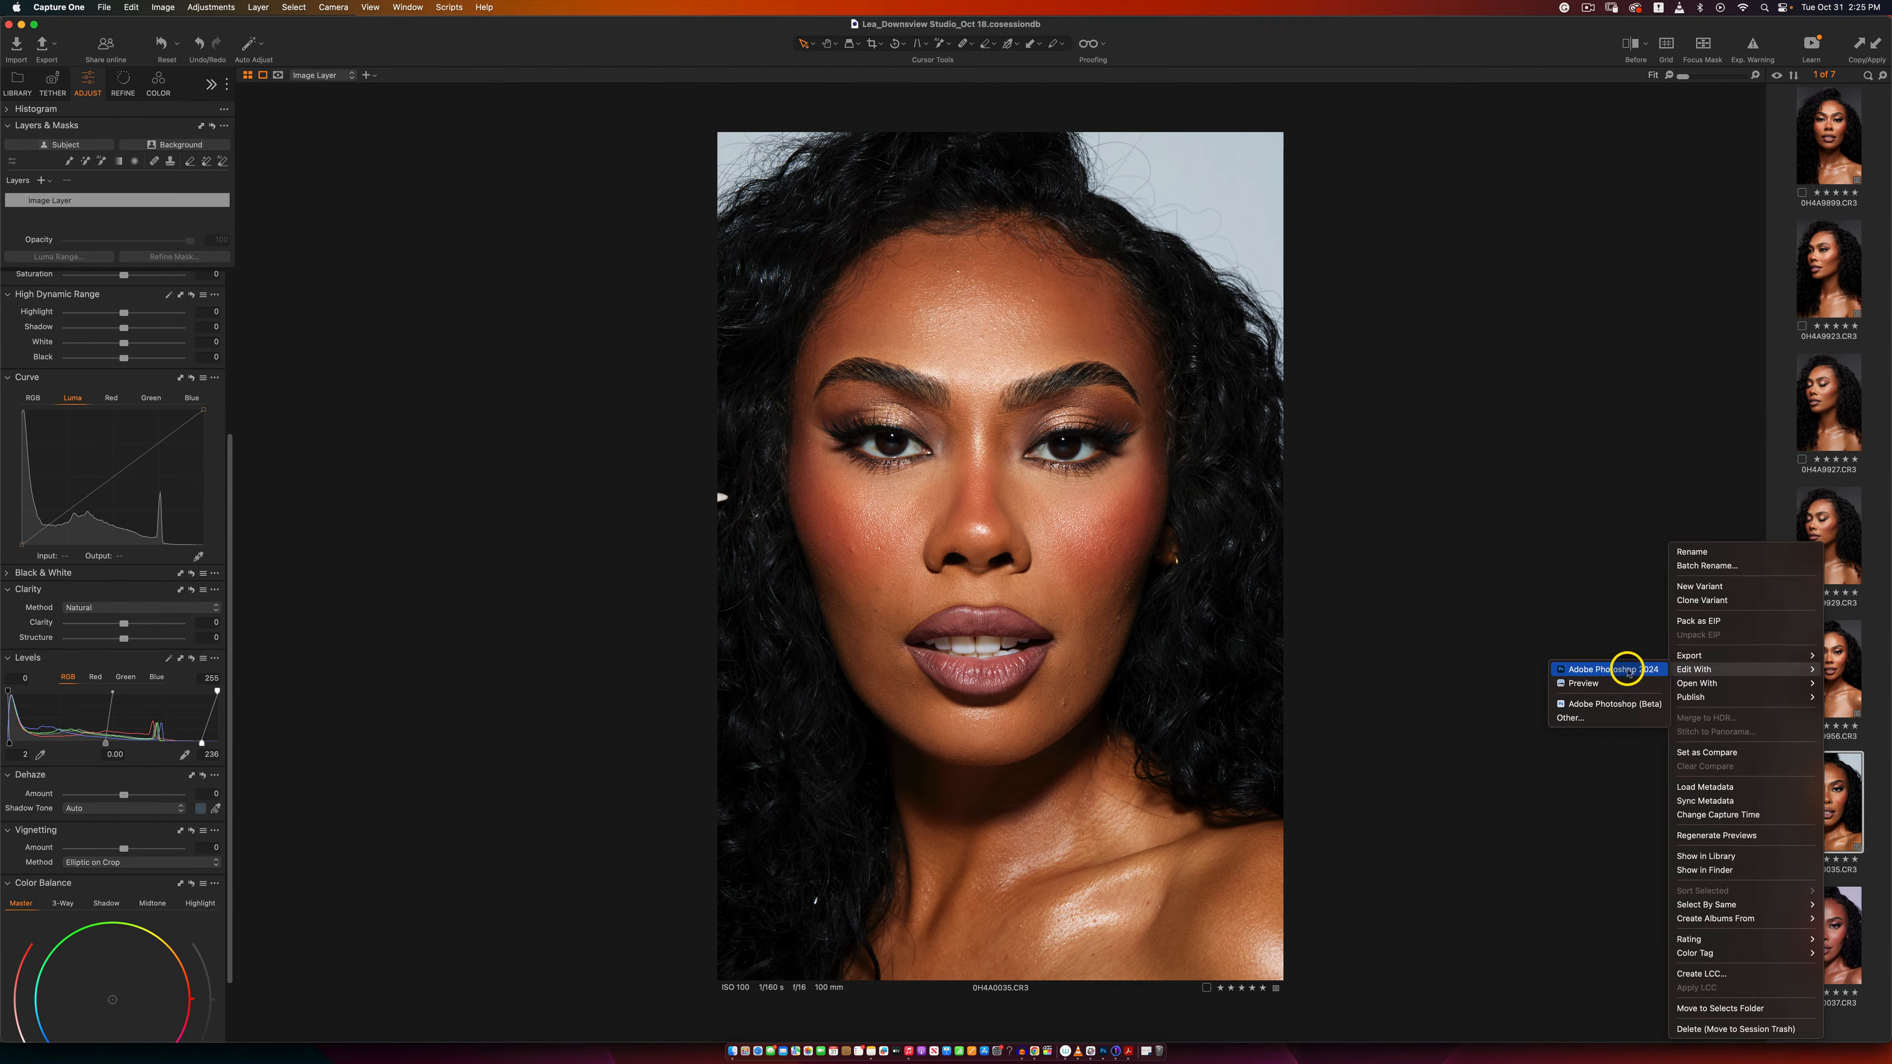
{"action": "left_click", "coordinate": [1628, 669]}
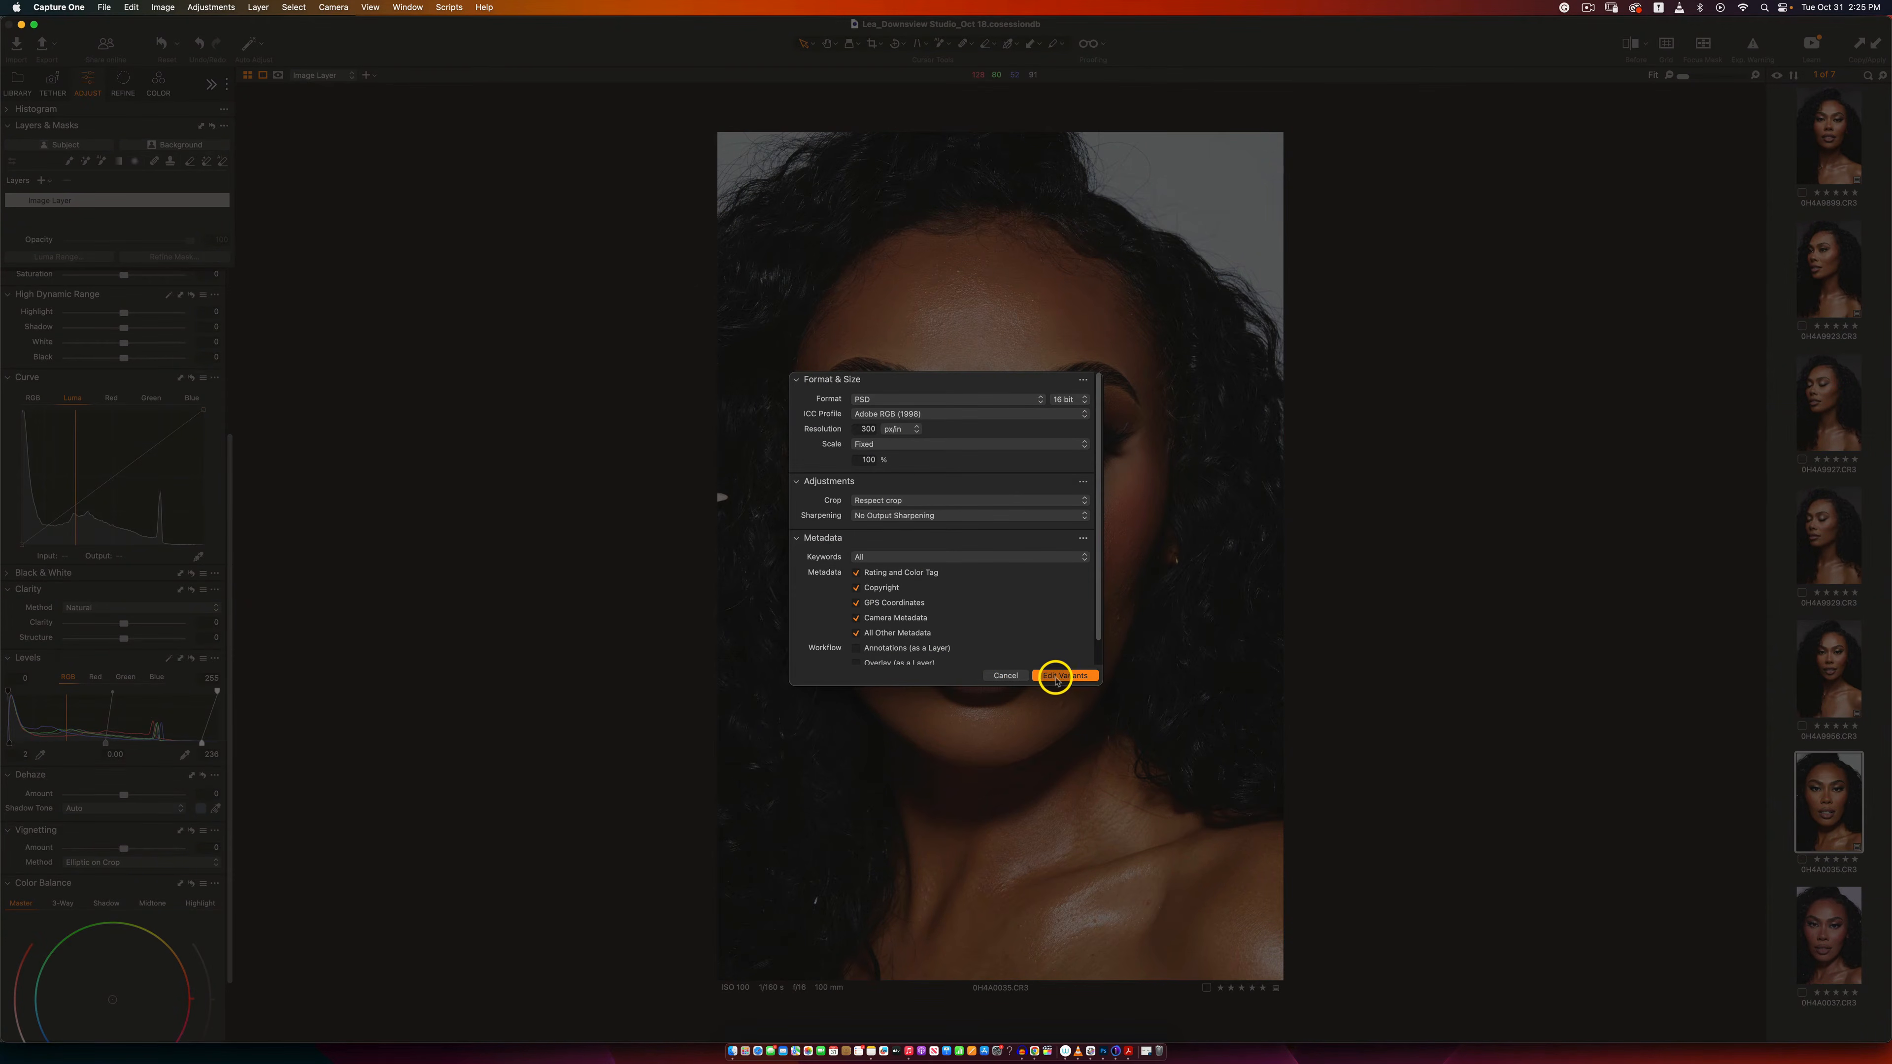
{"action": "left_click", "coordinate": [1058, 676]}
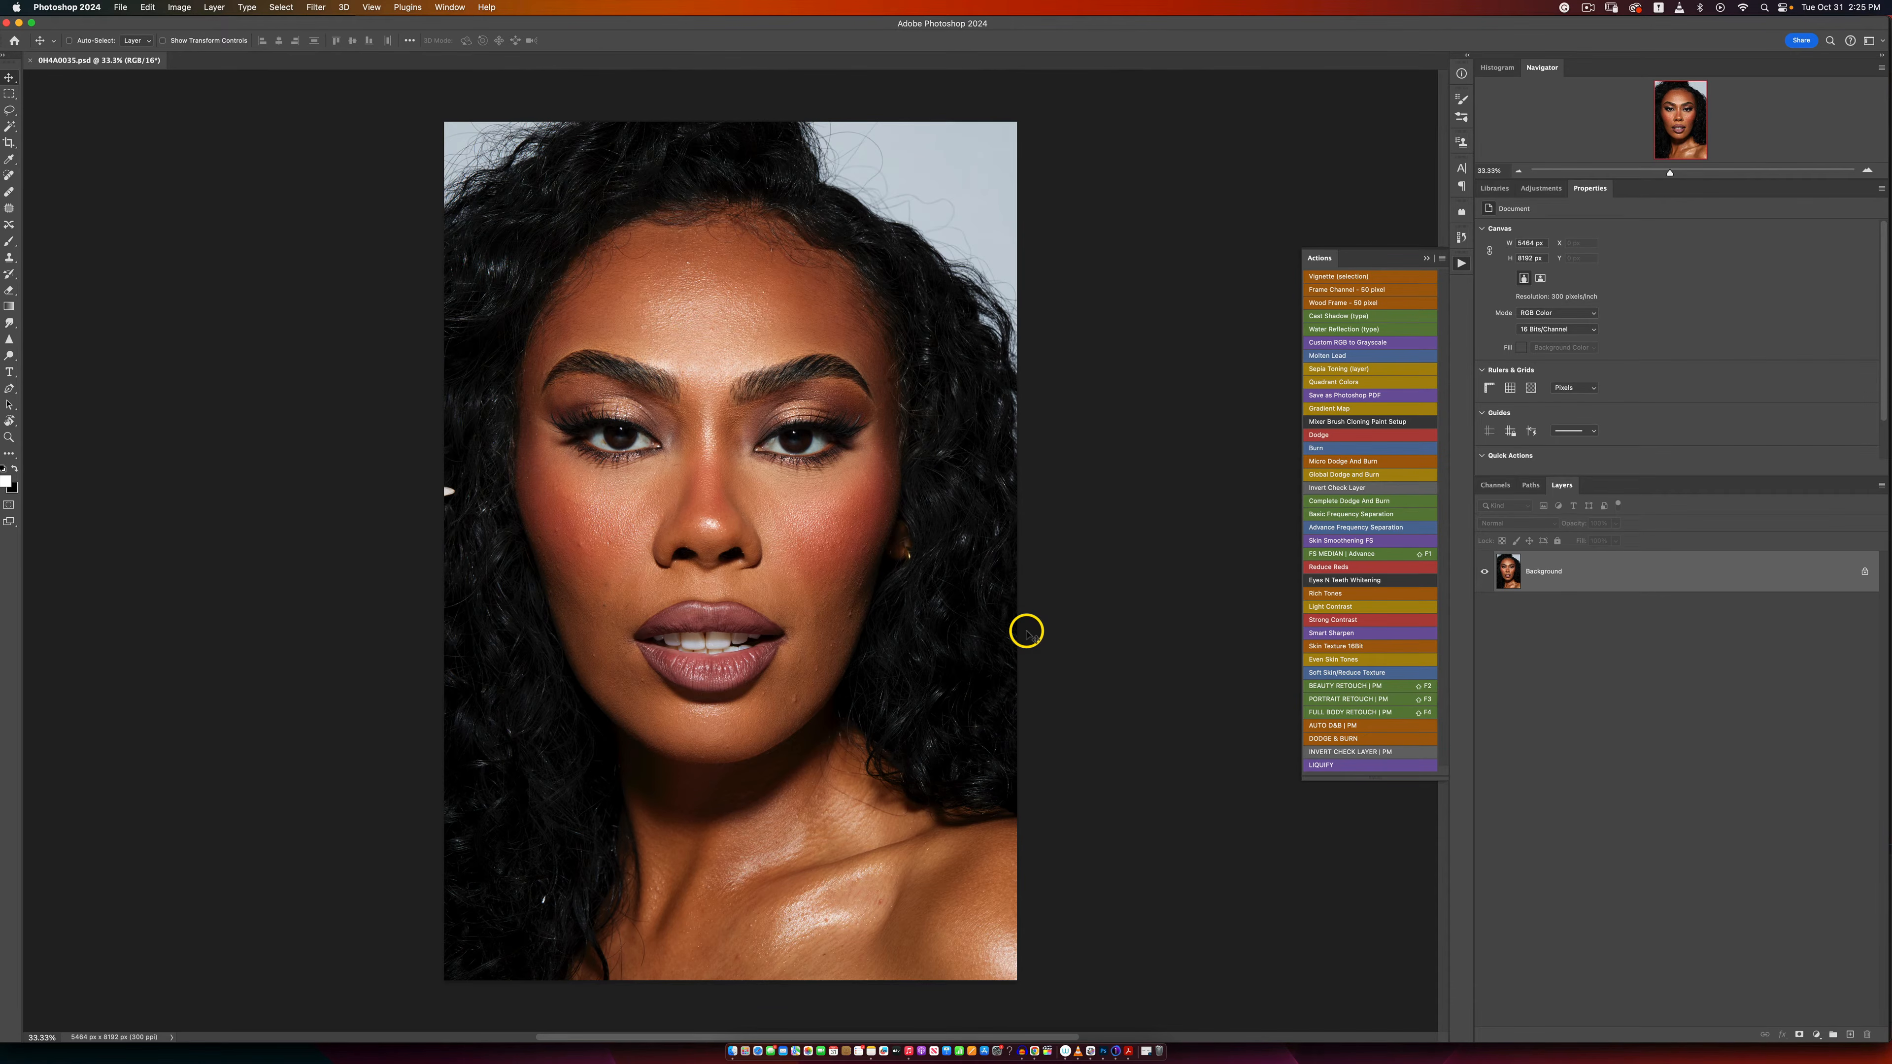
{"action": "key", "text": "super+j"}
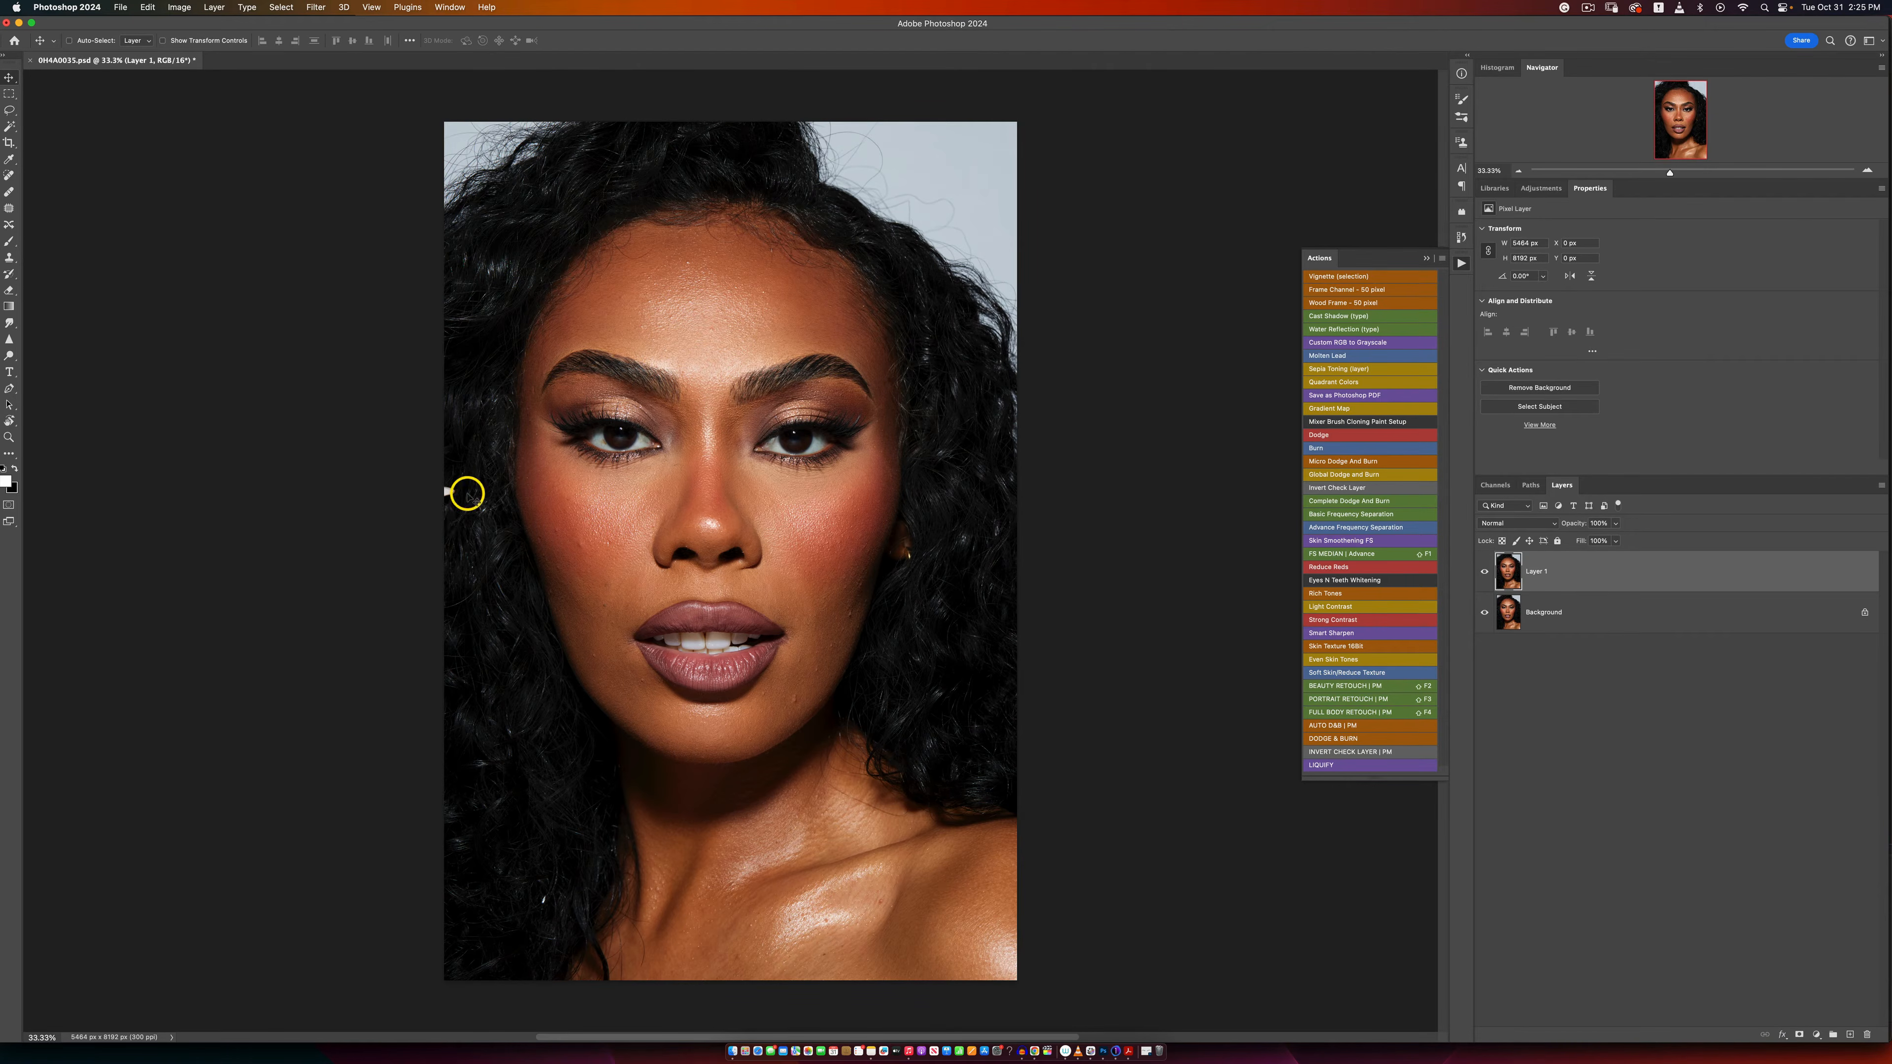
Step: Remove the light speck at the photo's left edge beside the hair with a lasso selection and a Content-Aware fill, and clear the selection
{"action": "key", "text": "z"}
{"action": "left_click", "coordinate": [439, 483]}
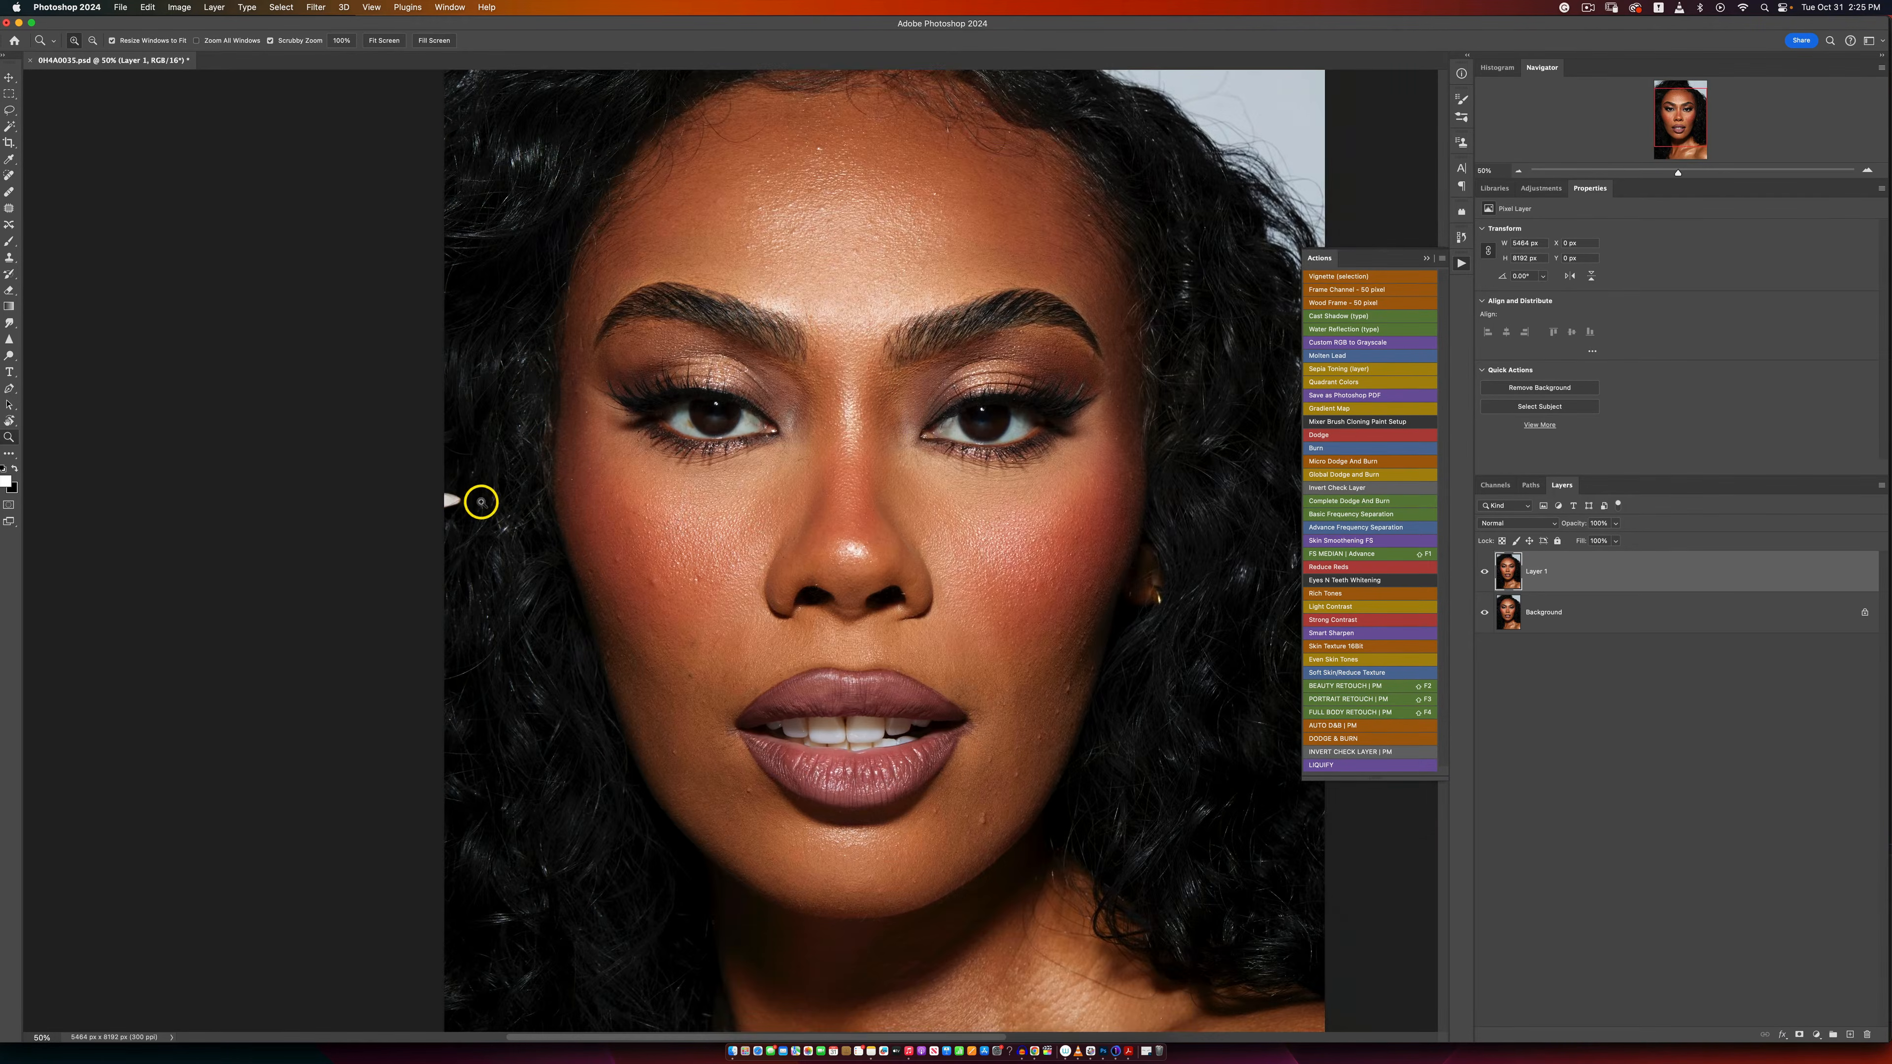
{"action": "left_click", "coordinate": [469, 493]}
{"action": "left_click", "coordinate": [463, 488], "text": "alt"}
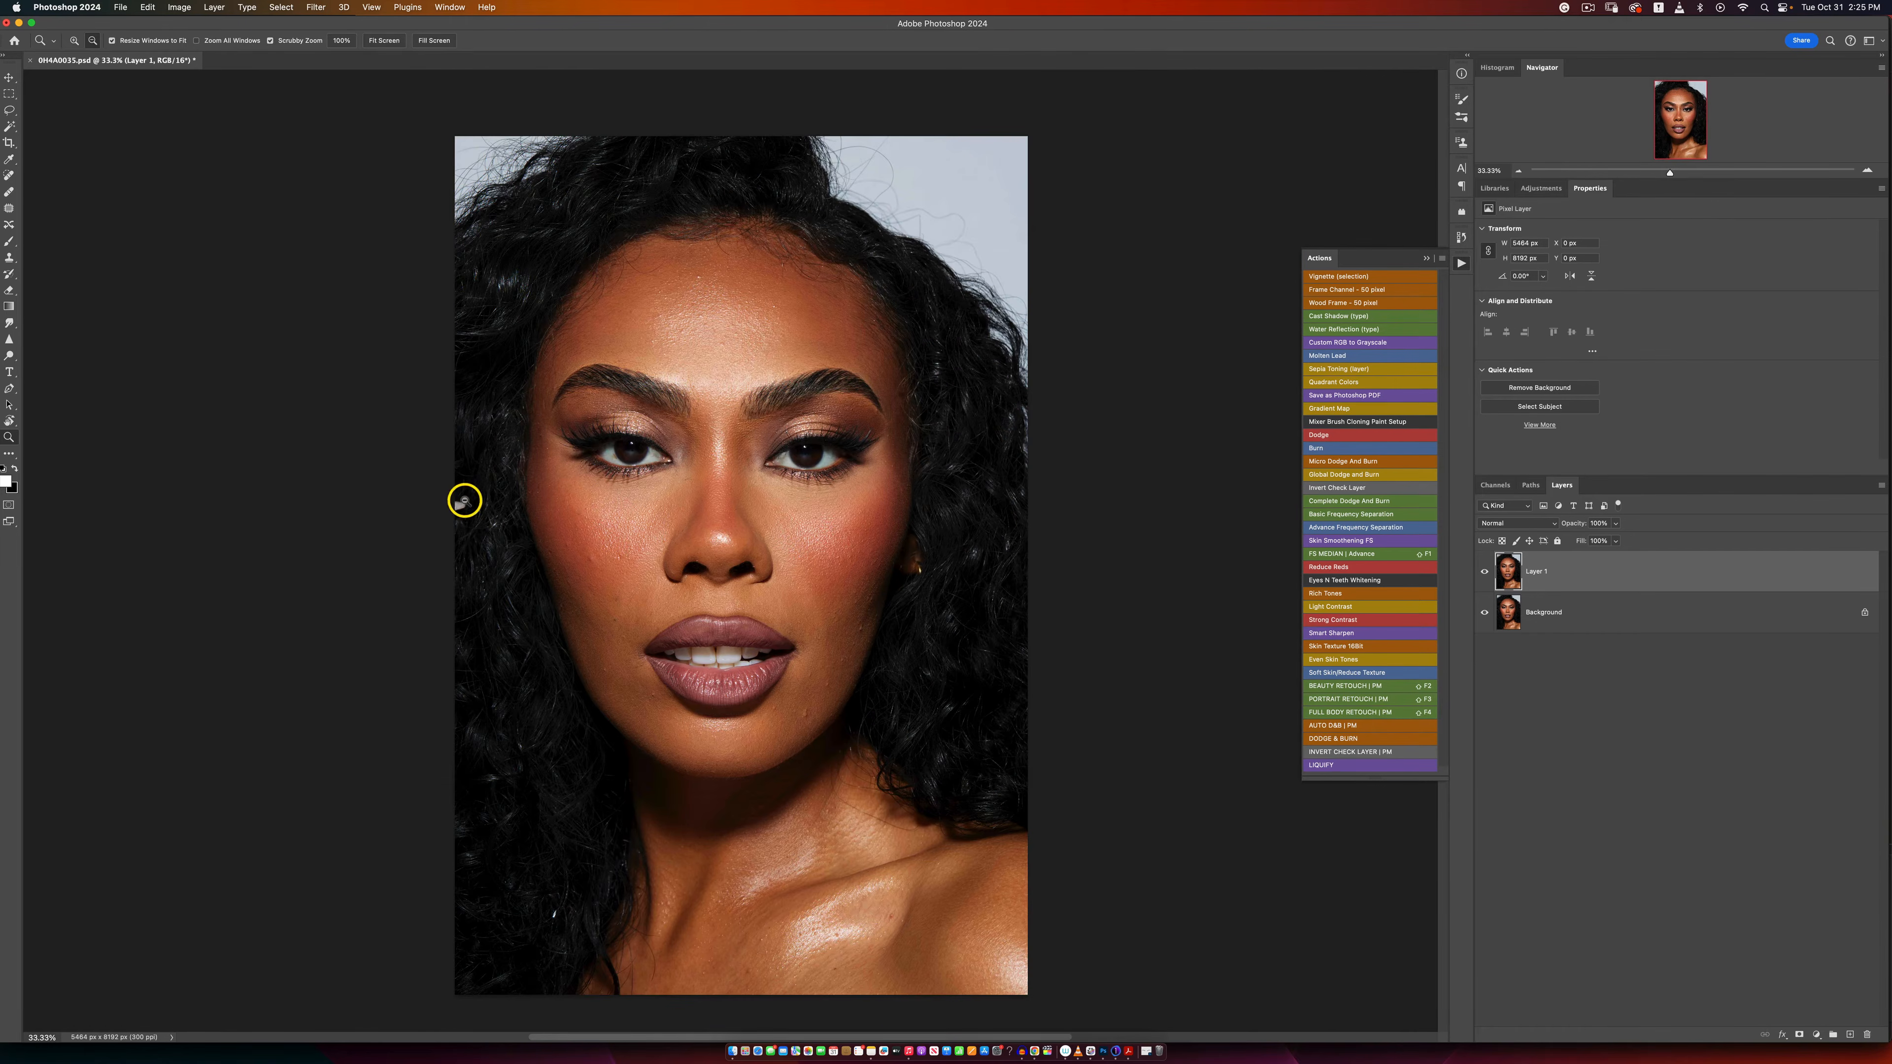
{"action": "key", "text": "v"}
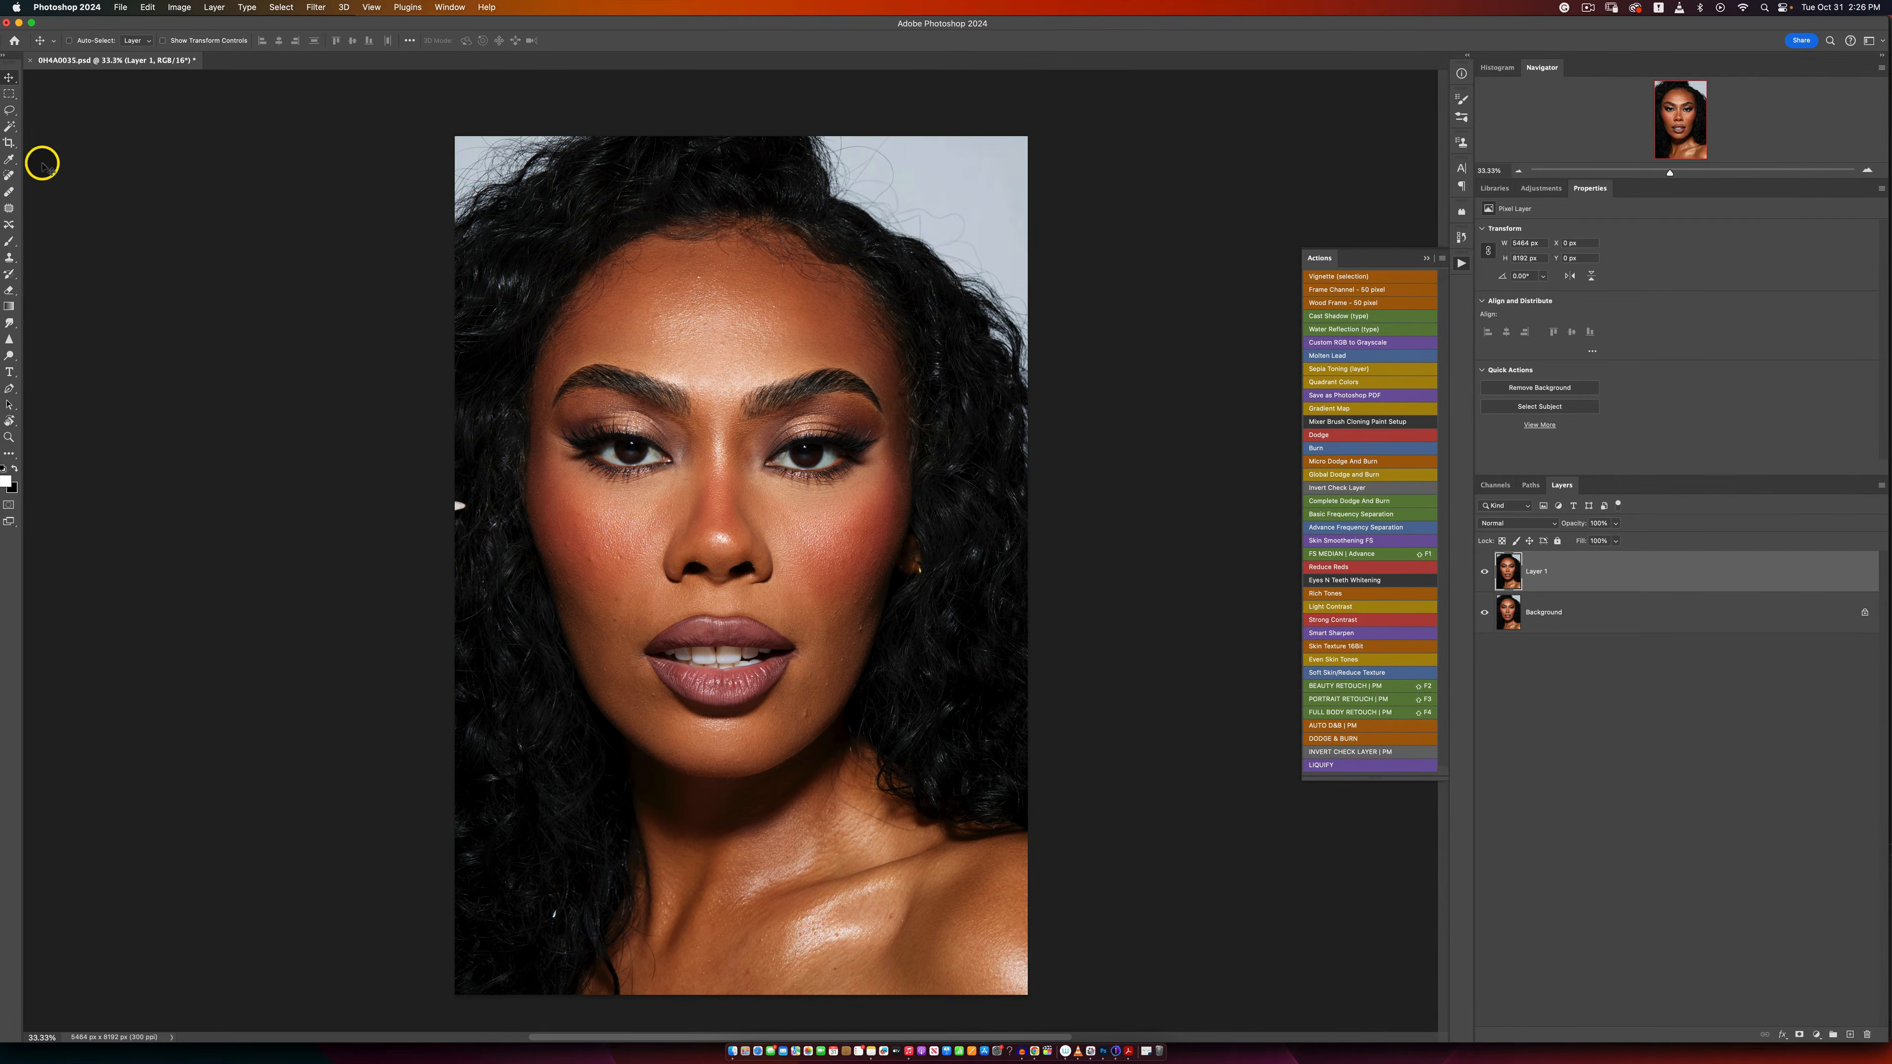
{"action": "left_click", "coordinate": [10, 110]}
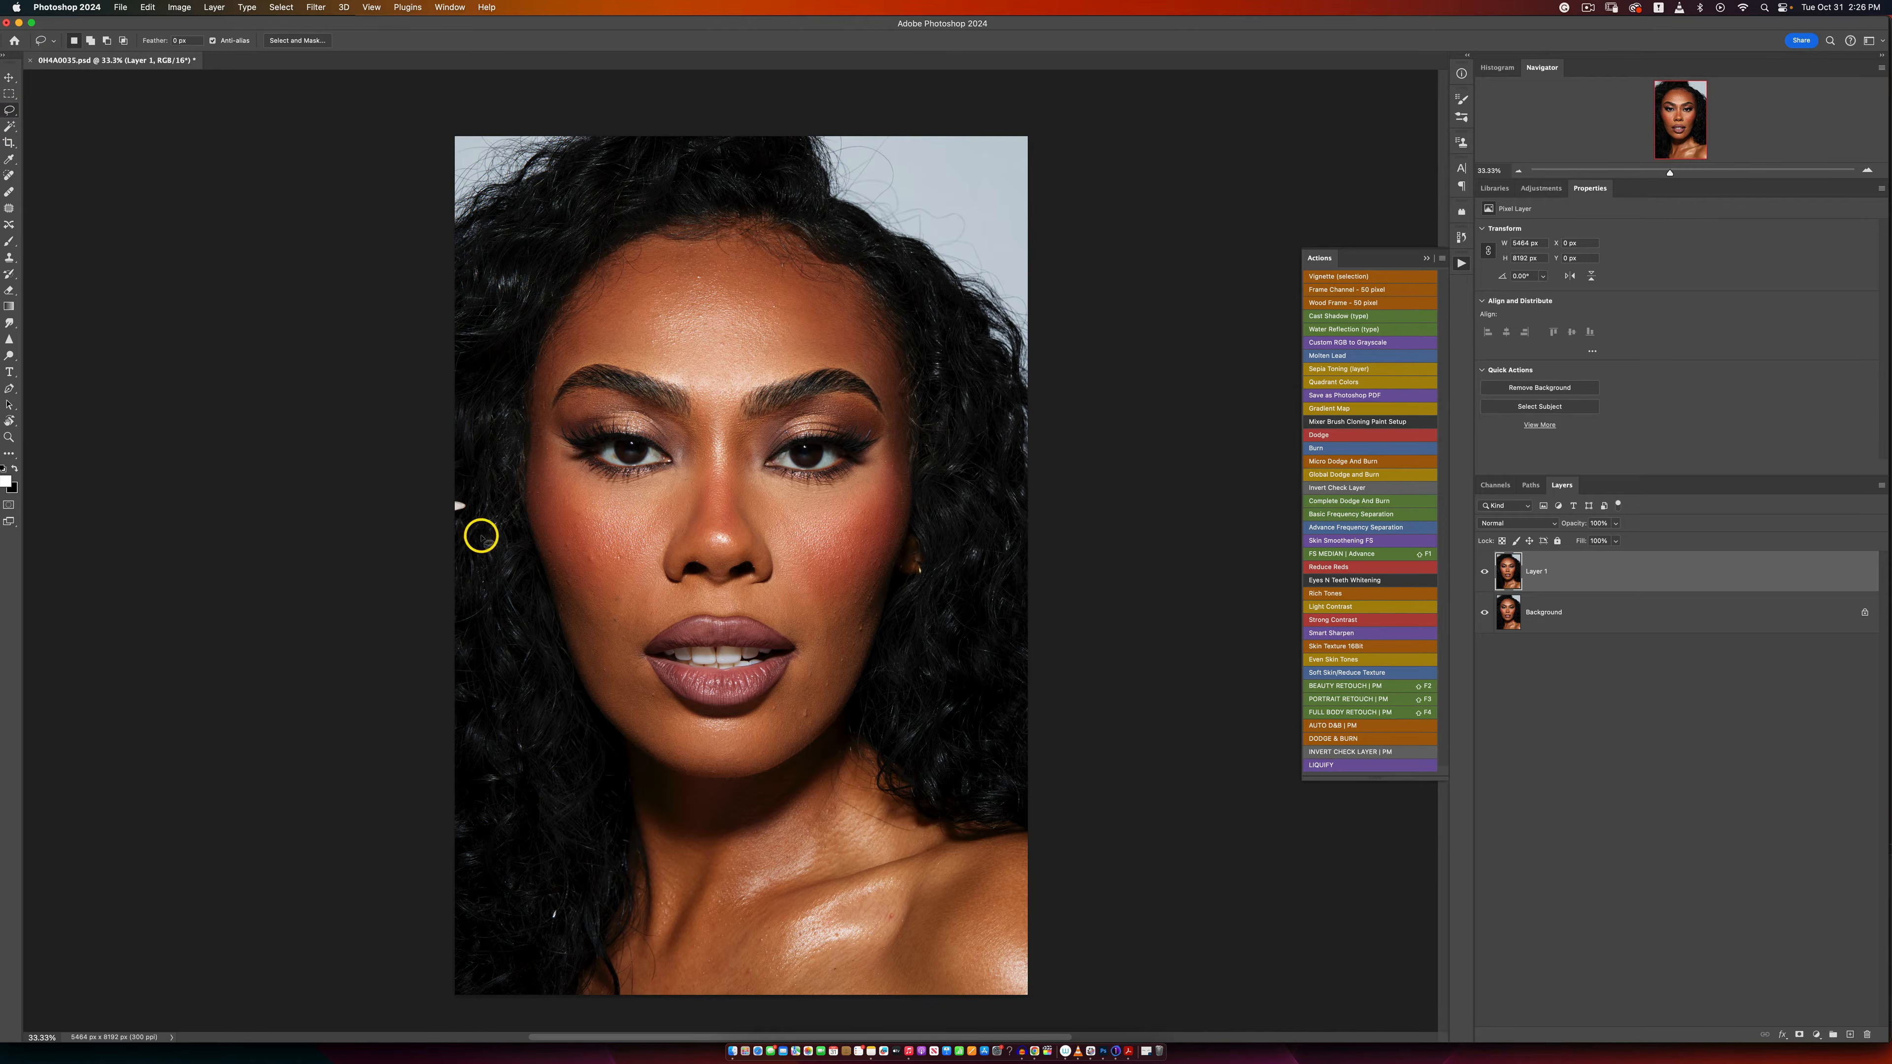
{"action": "mouse_move", "coordinate": [445, 500]}
{"action": "left_mouse_down"}
{"action": "mouse_move", "coordinate": [478, 512]}
{"action": "mouse_move", "coordinate": [446, 496]}
{"action": "left_mouse_up"}
{"action": "right_click", "coordinate": [469, 500]}
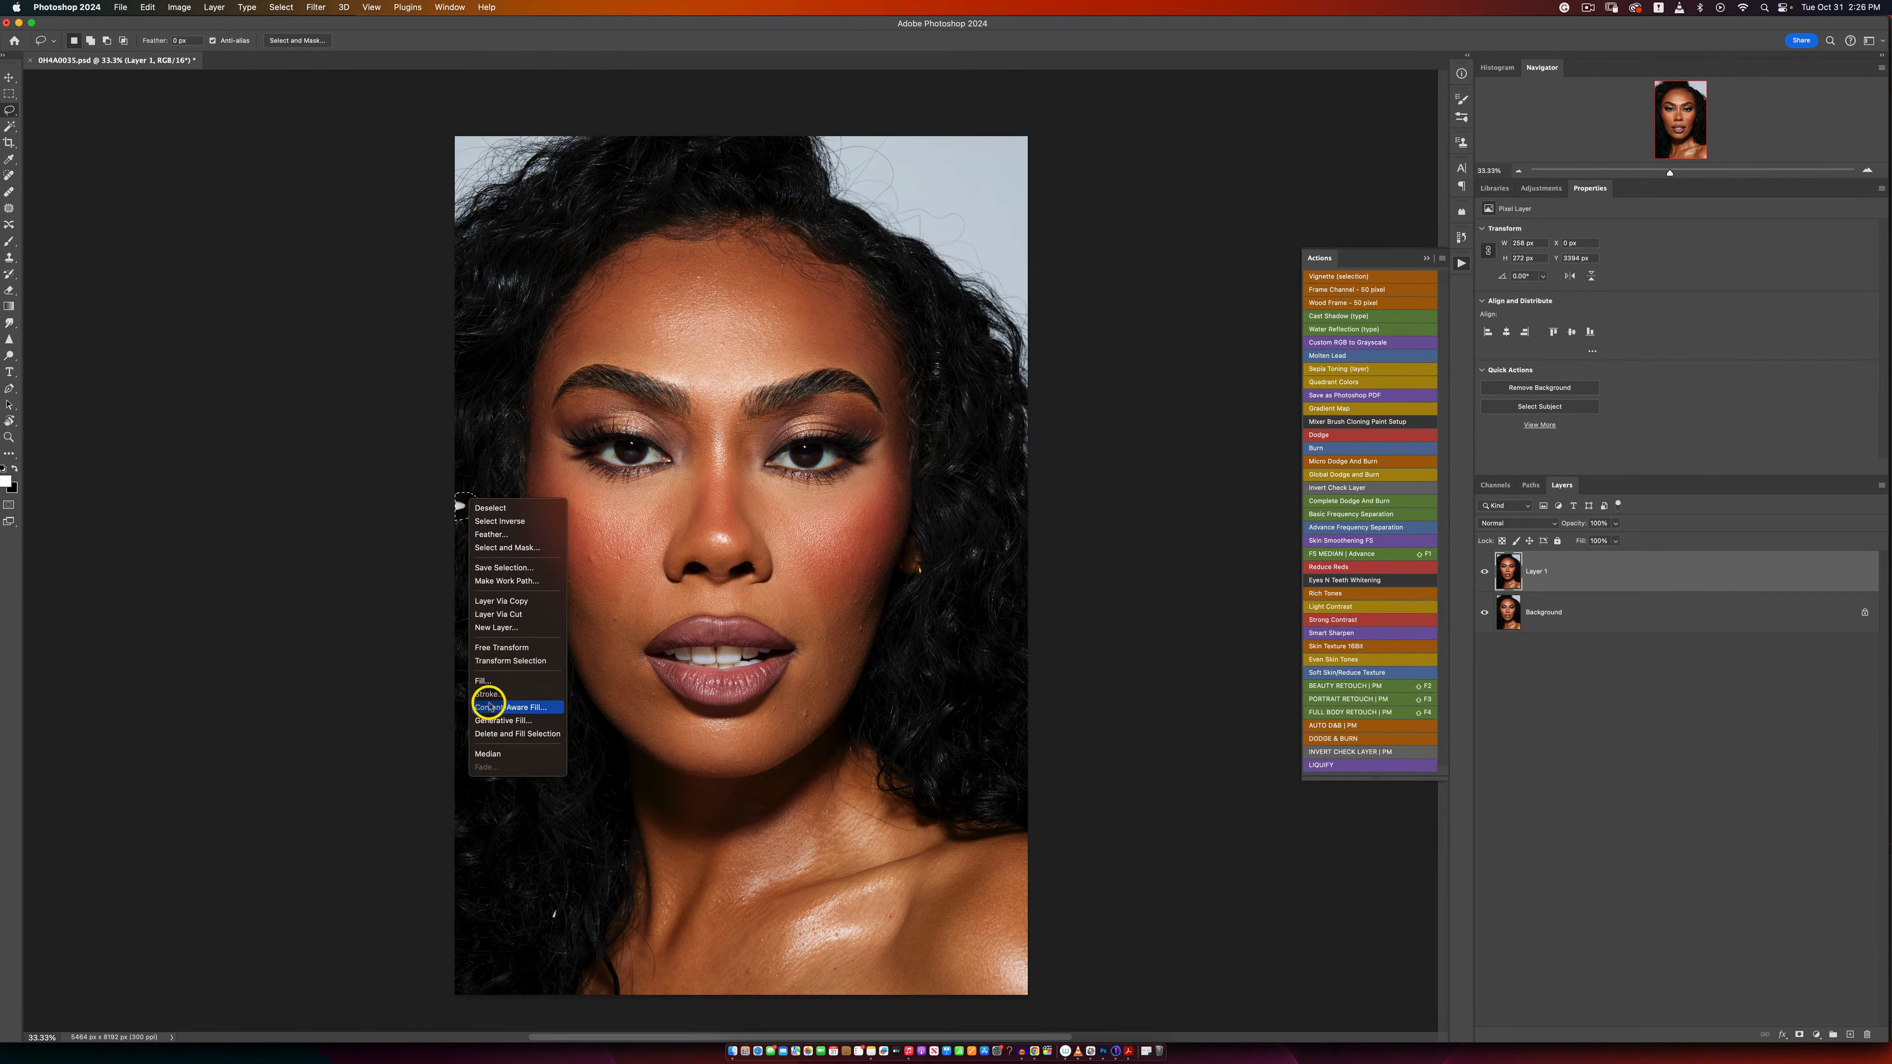
{"action": "left_click", "coordinate": [487, 681]}
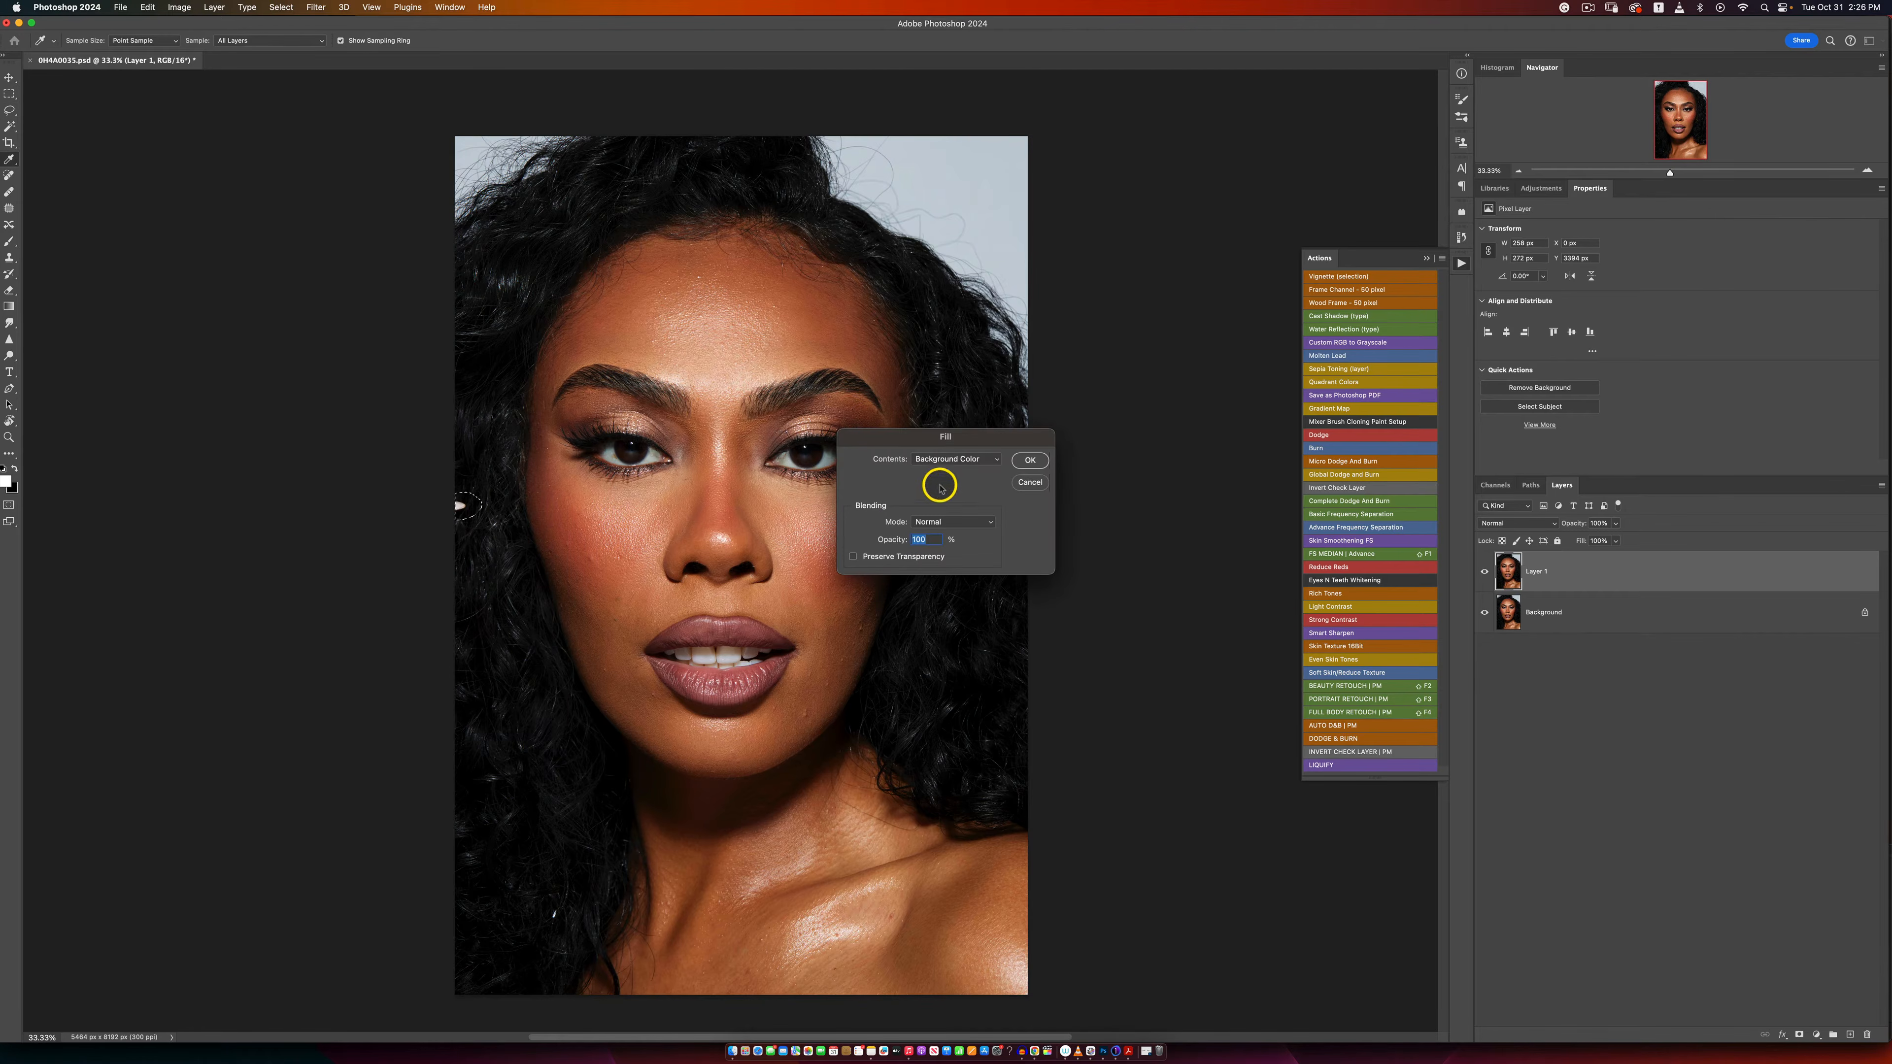
{"action": "left_click", "coordinate": [965, 458]}
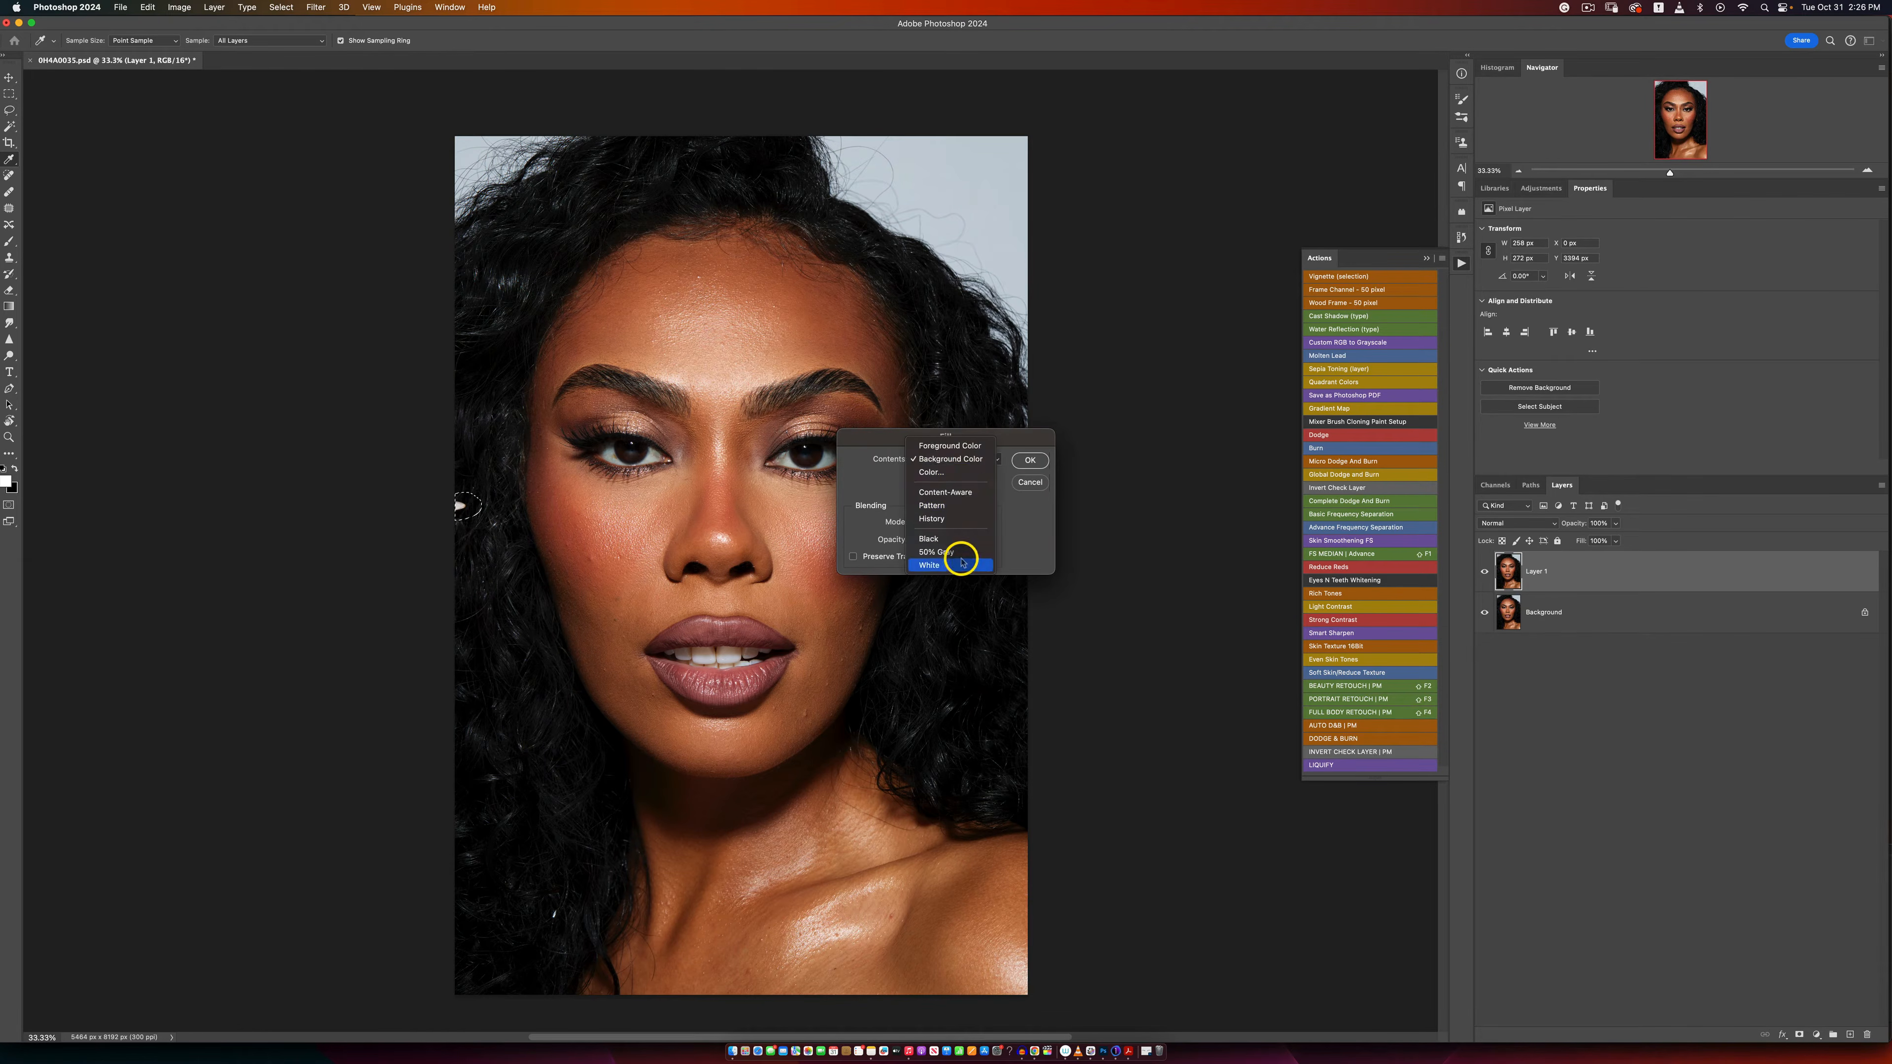
{"action": "left_click", "coordinate": [959, 492]}
{"action": "left_click", "coordinate": [1017, 460]}
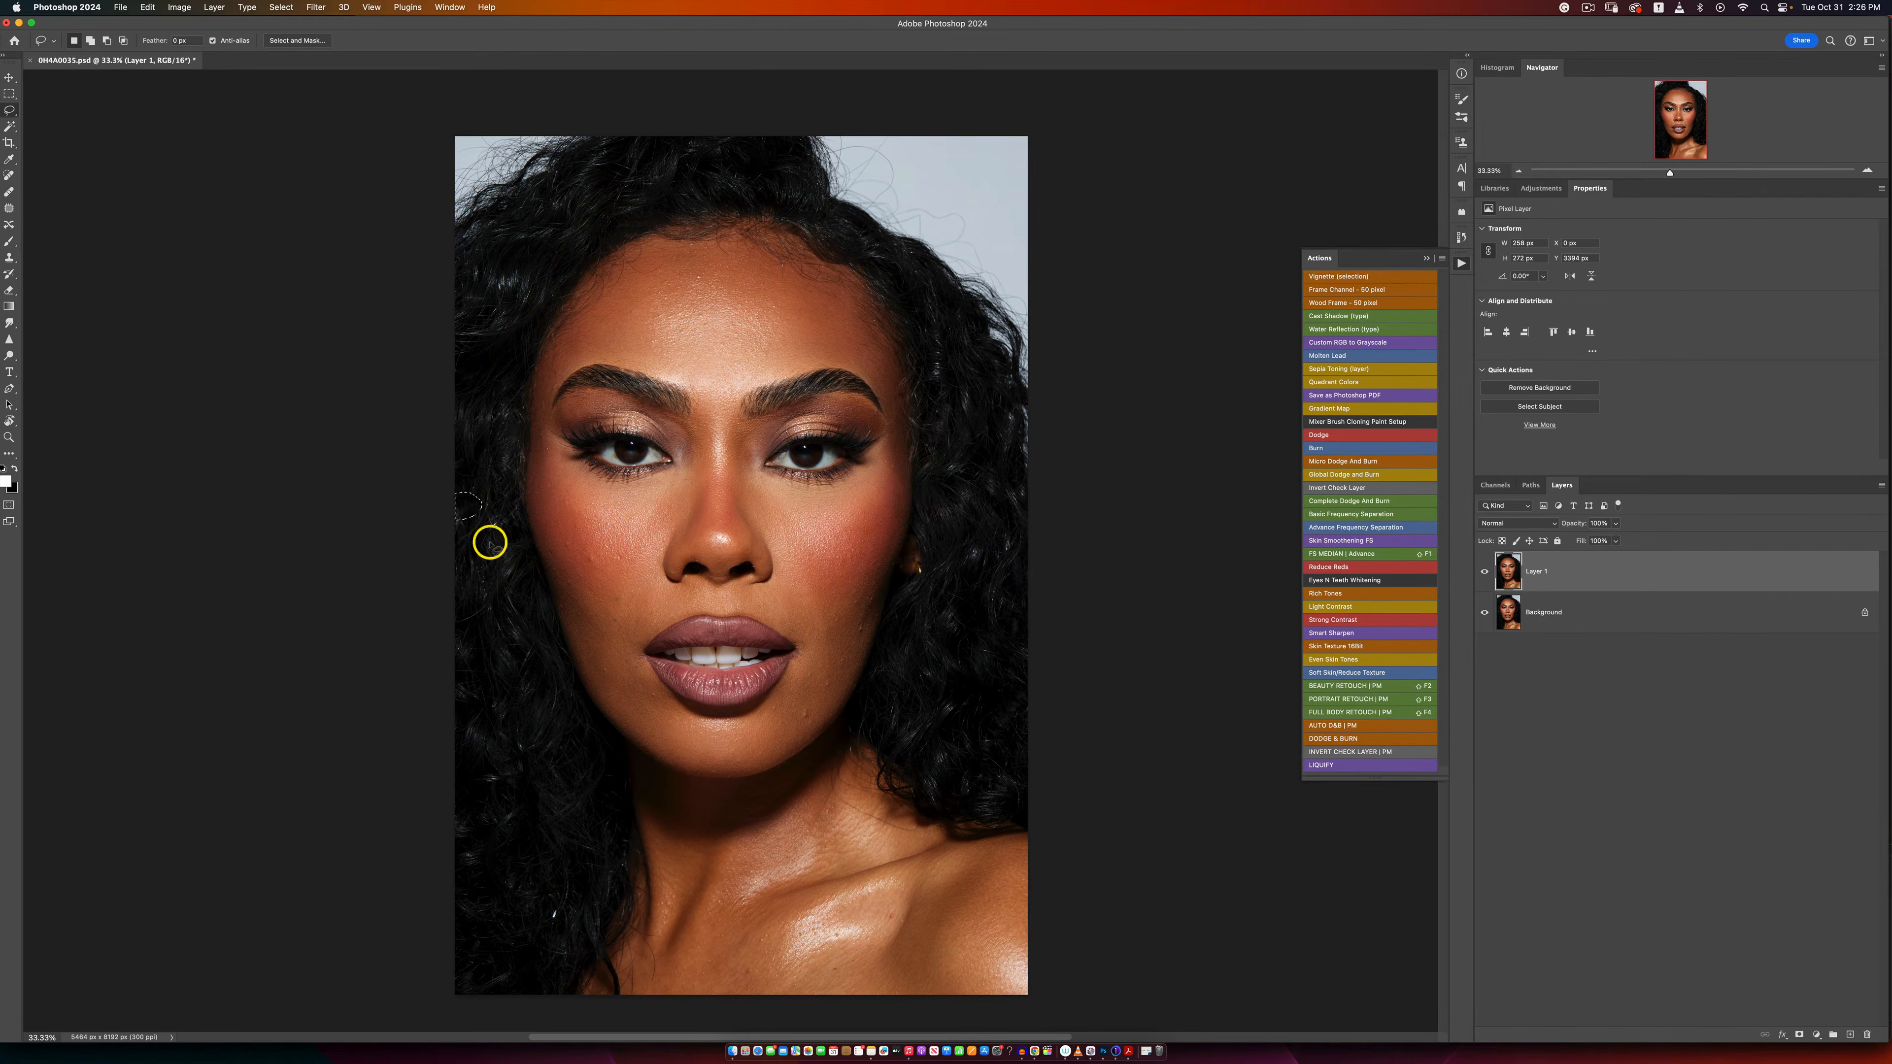
{"action": "key", "text": "super+d"}
Step: Remove the long stray hair curving across the neck below the curls with the Spot Healing Brush
{"action": "left_click", "coordinate": [8, 177]}
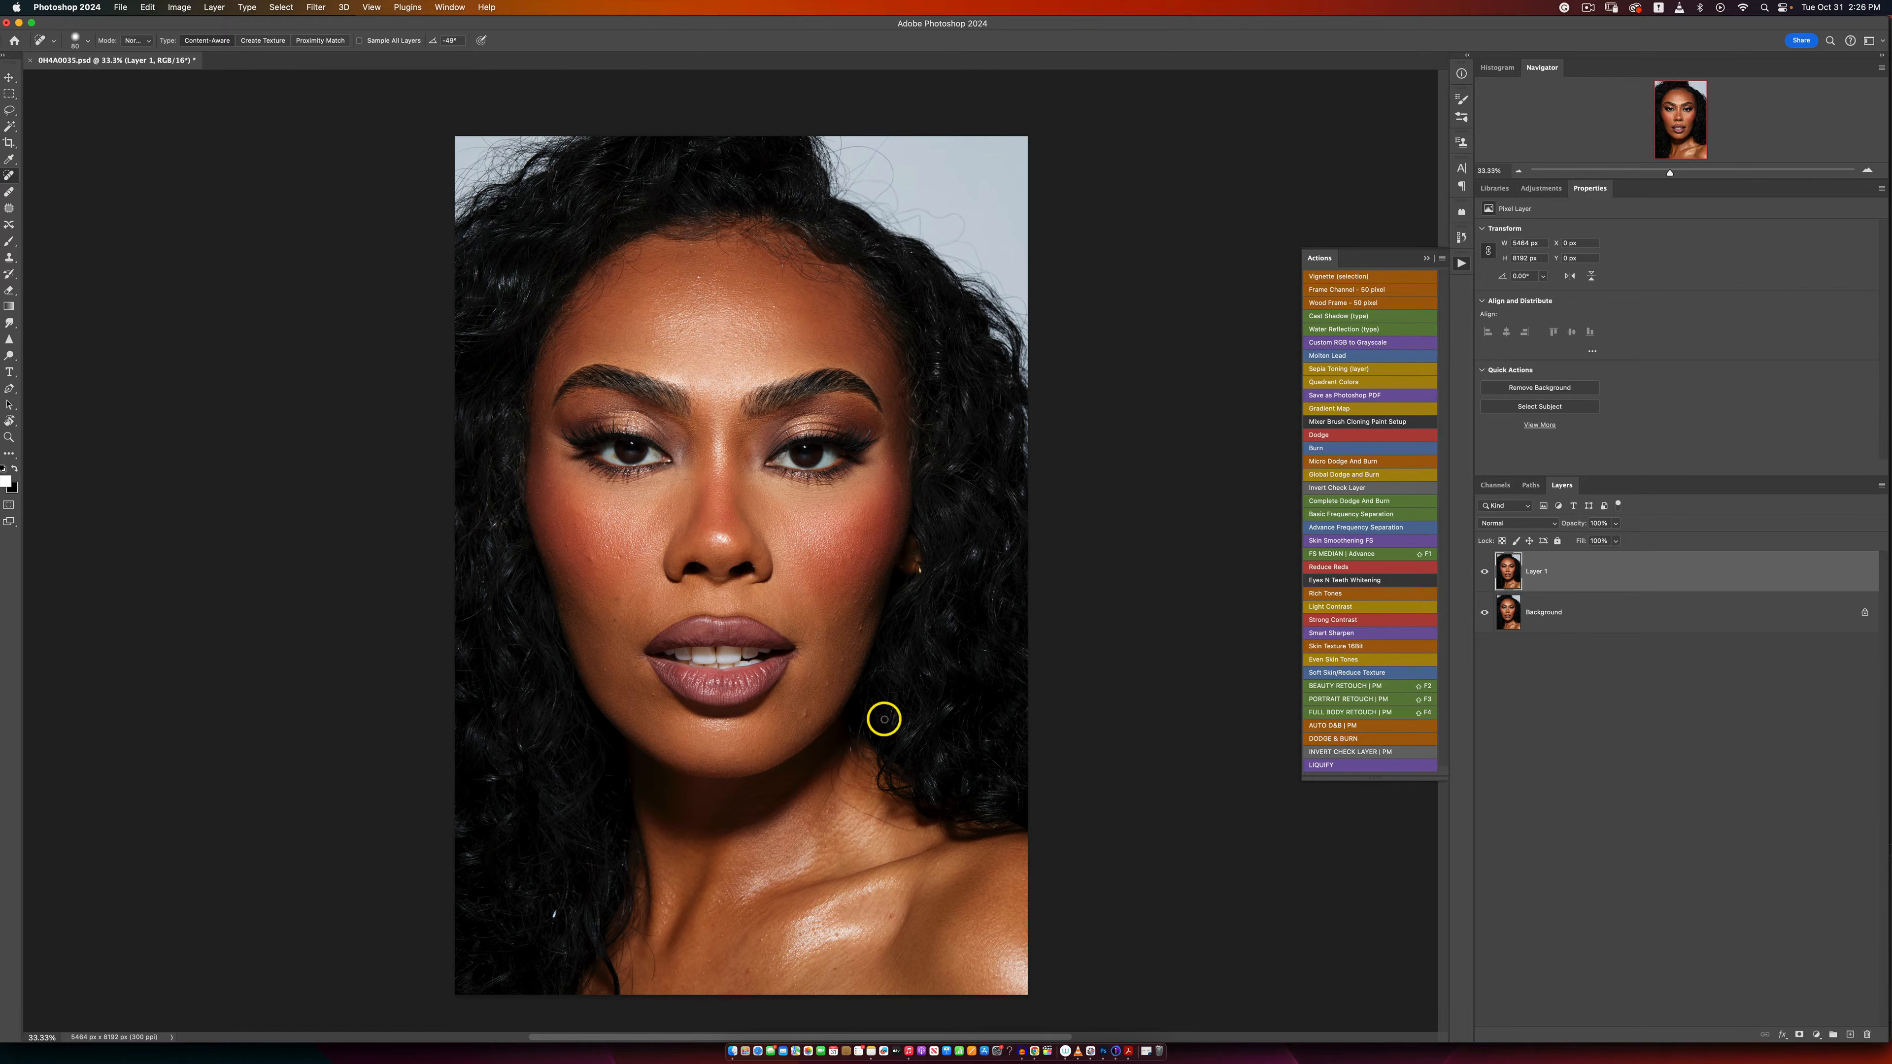
{"action": "key", "text": "z"}
{"action": "left_click_drag", "start_coordinate": [893, 863], "coordinate": [898, 862]}
{"action": "left_click", "coordinate": [898, 862]}
{"action": "left_click", "coordinate": [898, 859]}
{"action": "left_click", "coordinate": [897, 851]}
{"action": "left_click", "coordinate": [897, 845]}
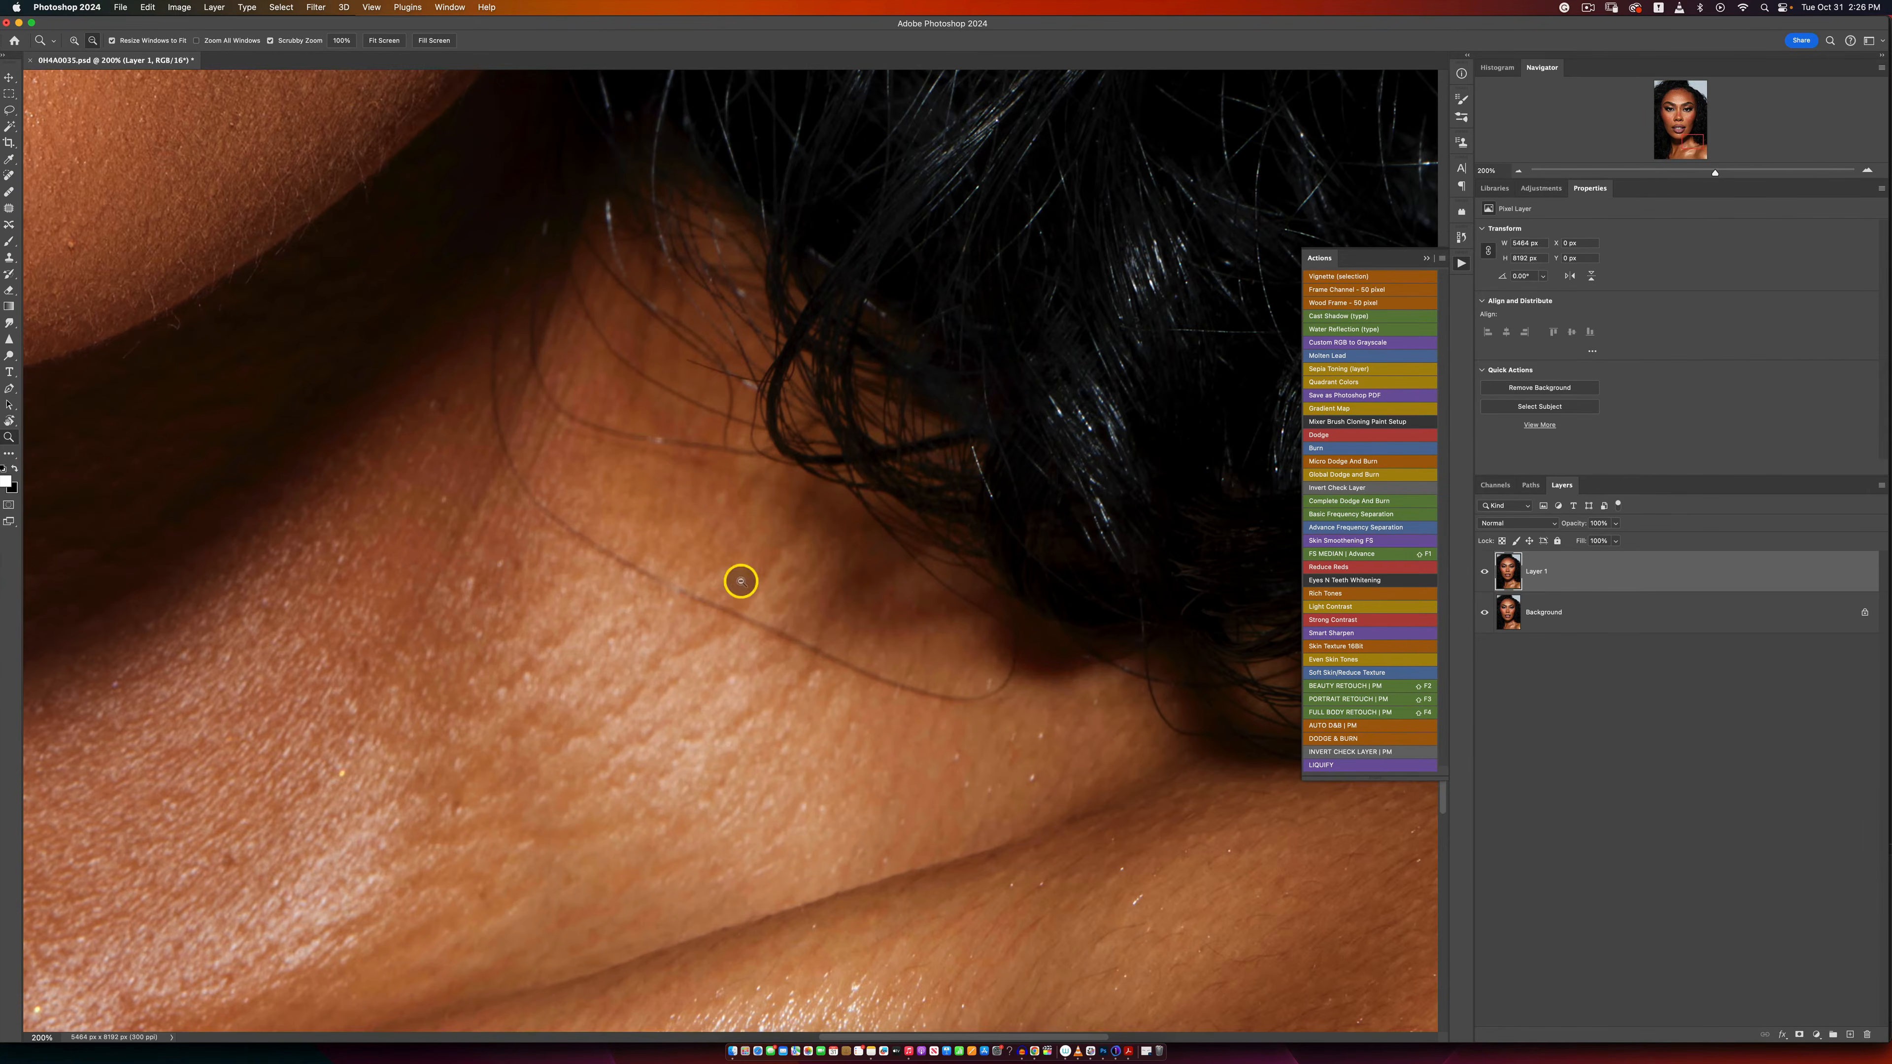
{"action": "key", "text": "j"}
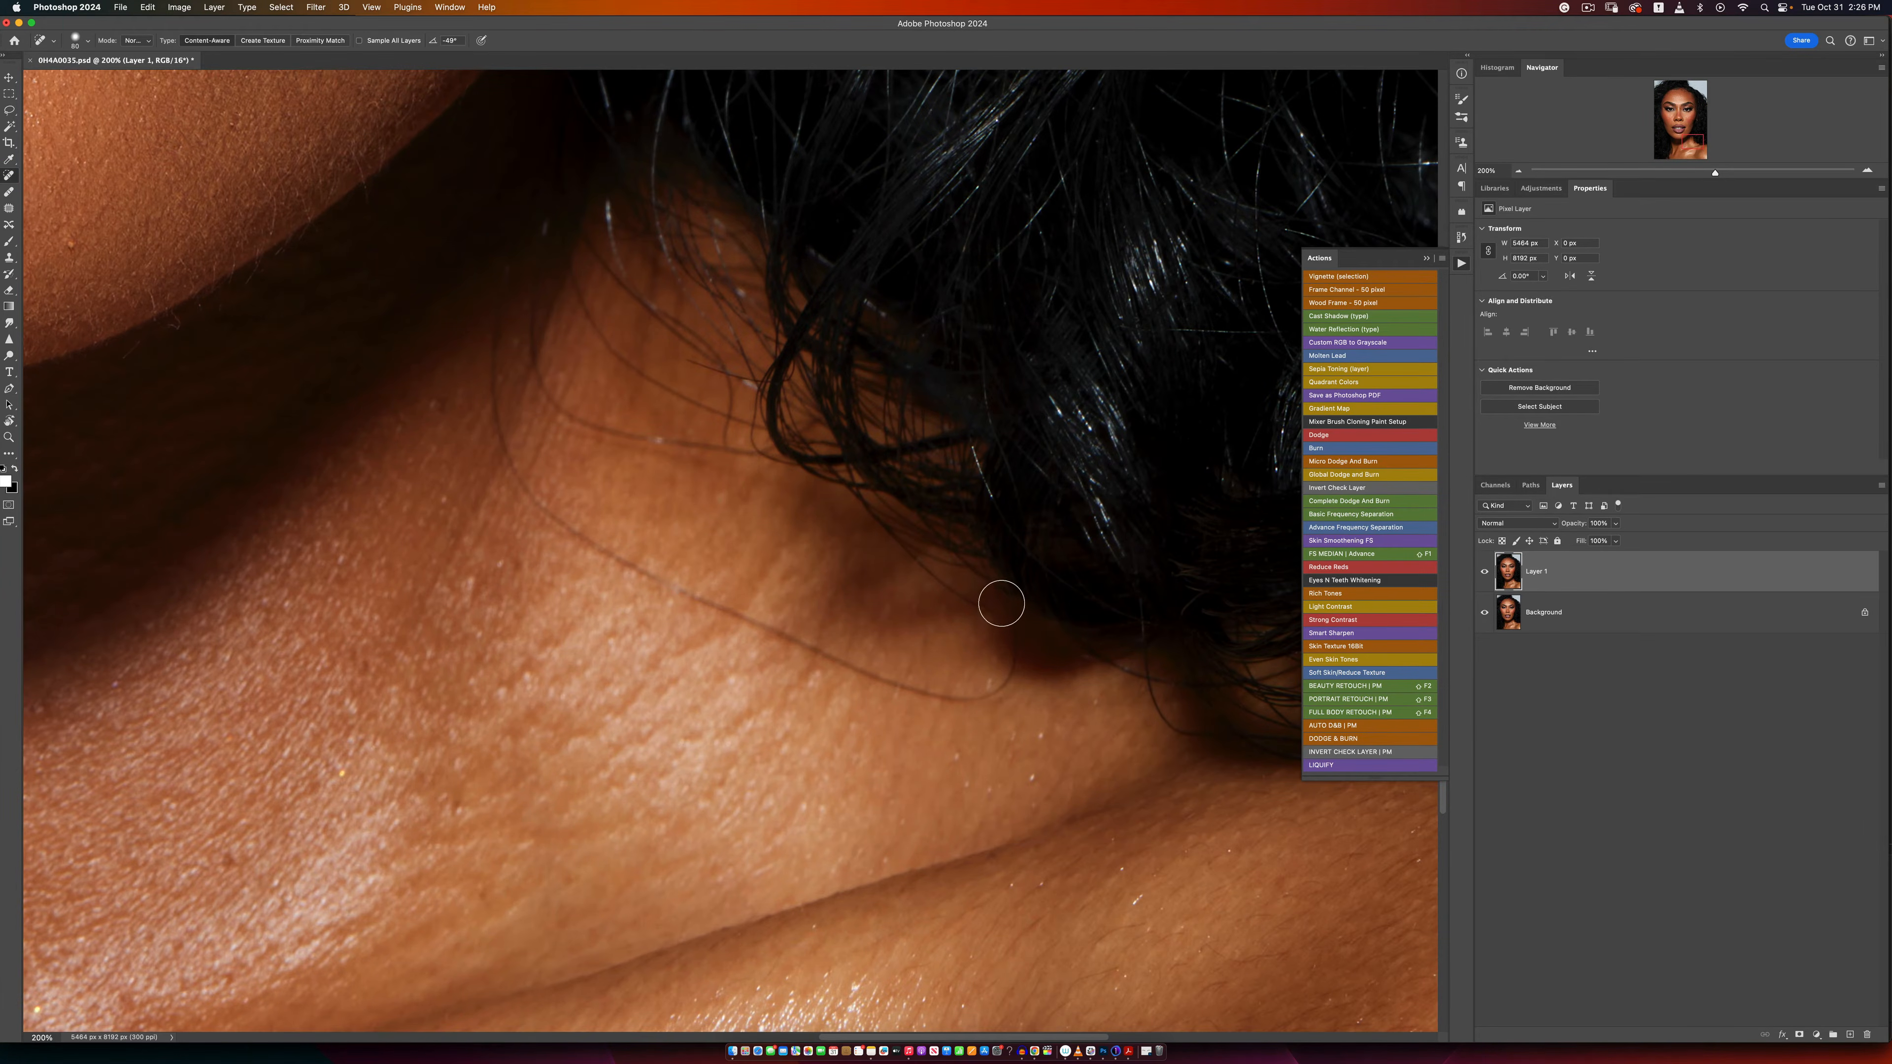
{"action": "mouse_move", "coordinate": [1003, 593]}
{"action": "left_mouse_down"}
{"action": "mouse_move", "coordinate": [999, 692]}
{"action": "mouse_move", "coordinate": [942, 702]}
{"action": "mouse_move", "coordinate": [830, 659]}
{"action": "mouse_move", "coordinate": [955, 695]}
{"action": "mouse_move", "coordinate": [1023, 678]}
{"action": "left_mouse_up"}
{"action": "mouse_move", "coordinate": [818, 655]}
{"action": "left_mouse_down"}
{"action": "mouse_move", "coordinate": [597, 544]}
{"action": "mouse_move", "coordinate": [511, 465]}
{"action": "left_mouse_up"}
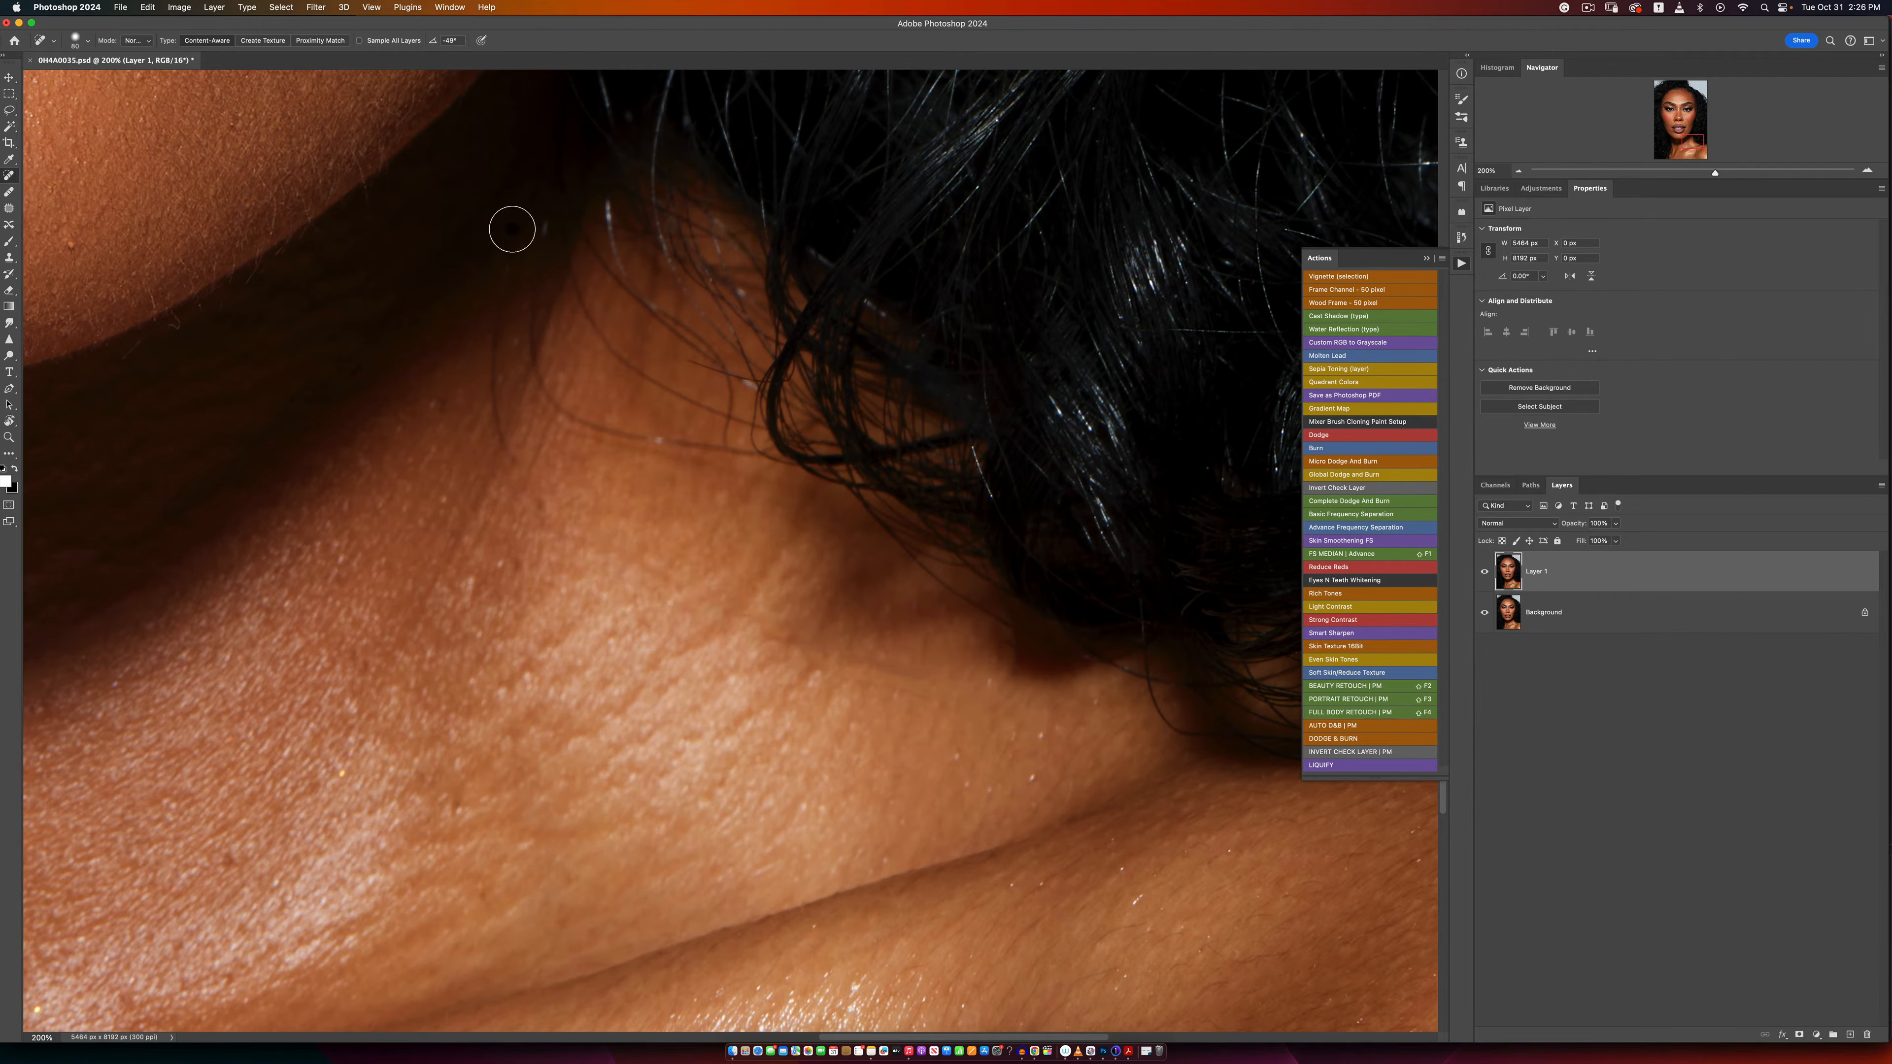
Step: Heal the remaining fine stray hairs along the shadow edge of the neck under the jaw
{"action": "left_click_drag", "start_coordinate": [513, 224], "coordinate": [502, 484]}
{"action": "mouse_move", "coordinate": [550, 253]}
{"action": "left_mouse_down"}
{"action": "mouse_move", "coordinate": [541, 359]}
{"action": "mouse_move", "coordinate": [618, 433]}
{"action": "mouse_move", "coordinate": [754, 457]}
{"action": "mouse_move", "coordinate": [542, 437]}
{"action": "left_mouse_up"}
{"action": "left_click_drag", "start_coordinate": [563, 423], "coordinate": [553, 404]}
{"action": "mouse_move", "coordinate": [541, 237]}
{"action": "left_mouse_down"}
{"action": "mouse_move", "coordinate": [528, 363]}
{"action": "mouse_move", "coordinate": [558, 414]}
{"action": "left_mouse_up"}
{"action": "mouse_move", "coordinate": [530, 309]}
{"action": "left_mouse_down"}
{"action": "mouse_move", "coordinate": [556, 437]}
{"action": "mouse_move", "coordinate": [518, 488]}
{"action": "mouse_move", "coordinate": [578, 428]}
{"action": "left_mouse_up"}
{"action": "key", "text": "z"}
{"action": "left_click", "coordinate": [498, 633], "text": "alt"}
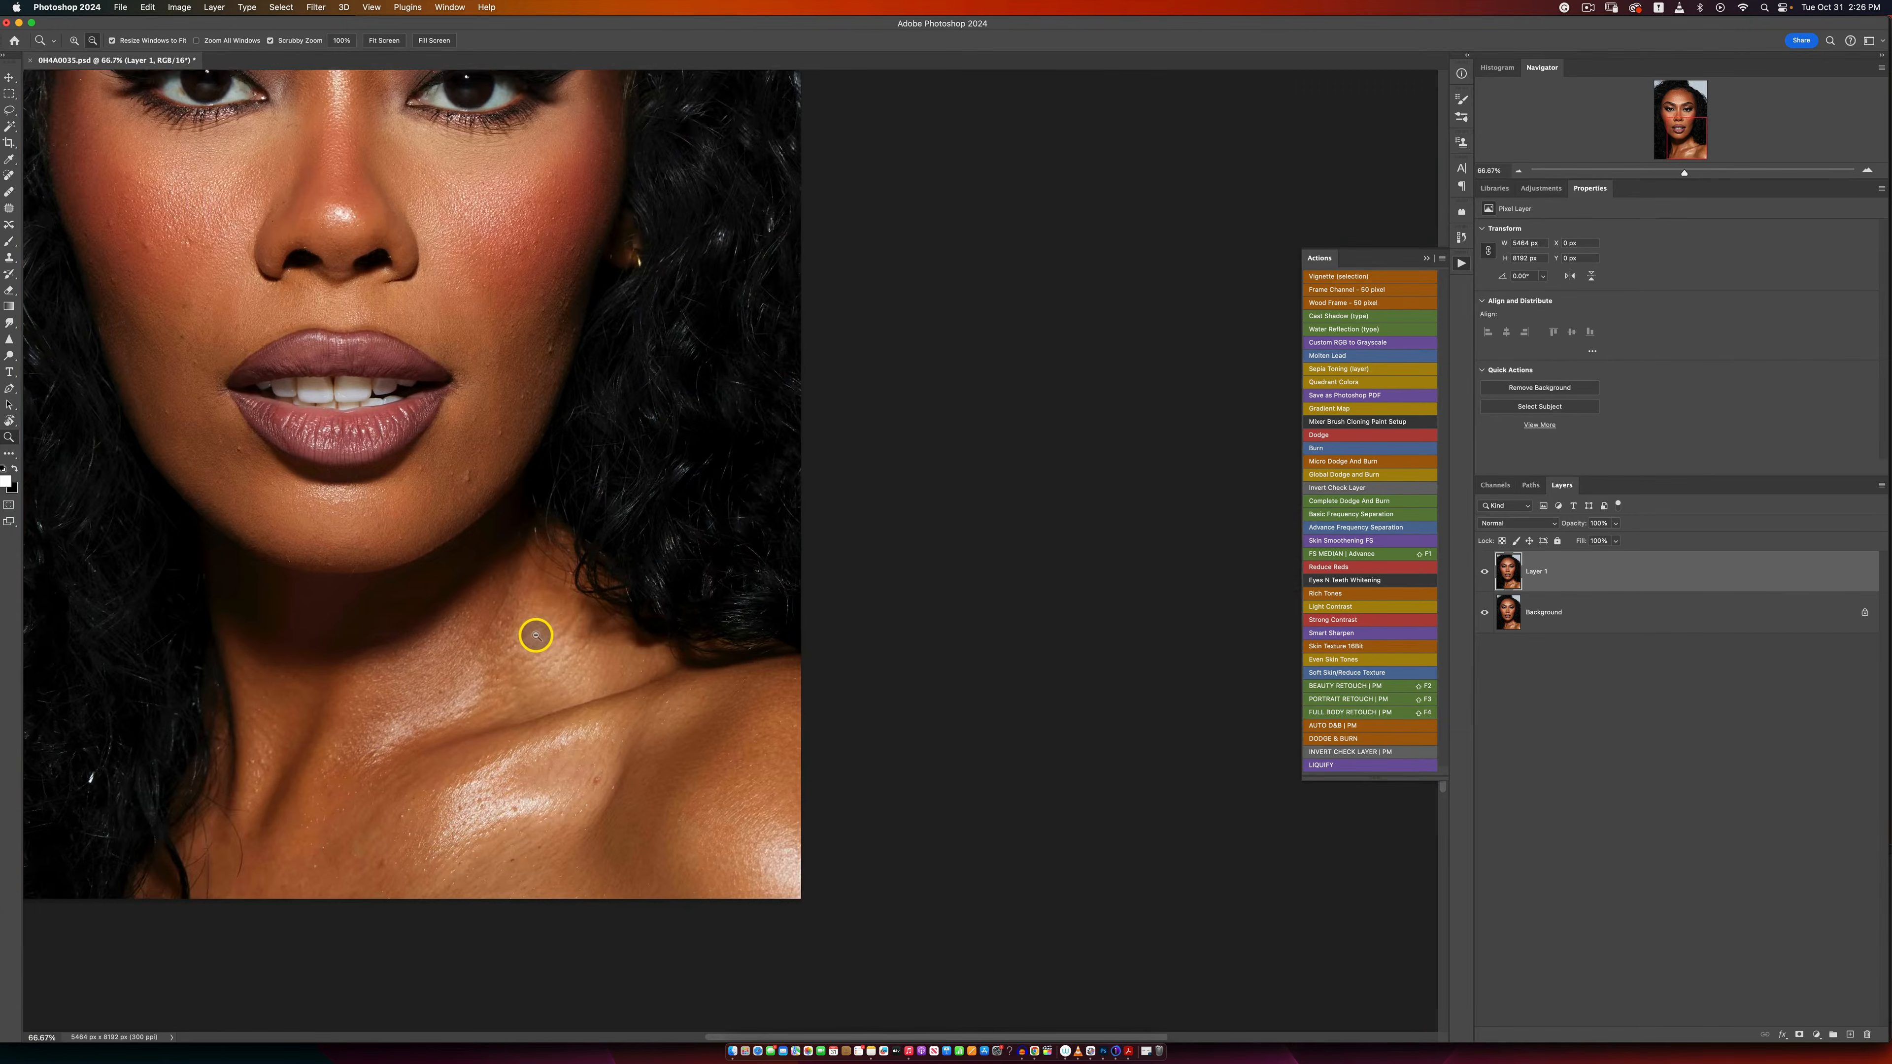
{"action": "left_click", "coordinate": [564, 656]}
{"action": "key", "text": "j"}
{"action": "scroll", "coordinate": [511, 621], "scroll_direction": "left", "scroll_amount": 5}
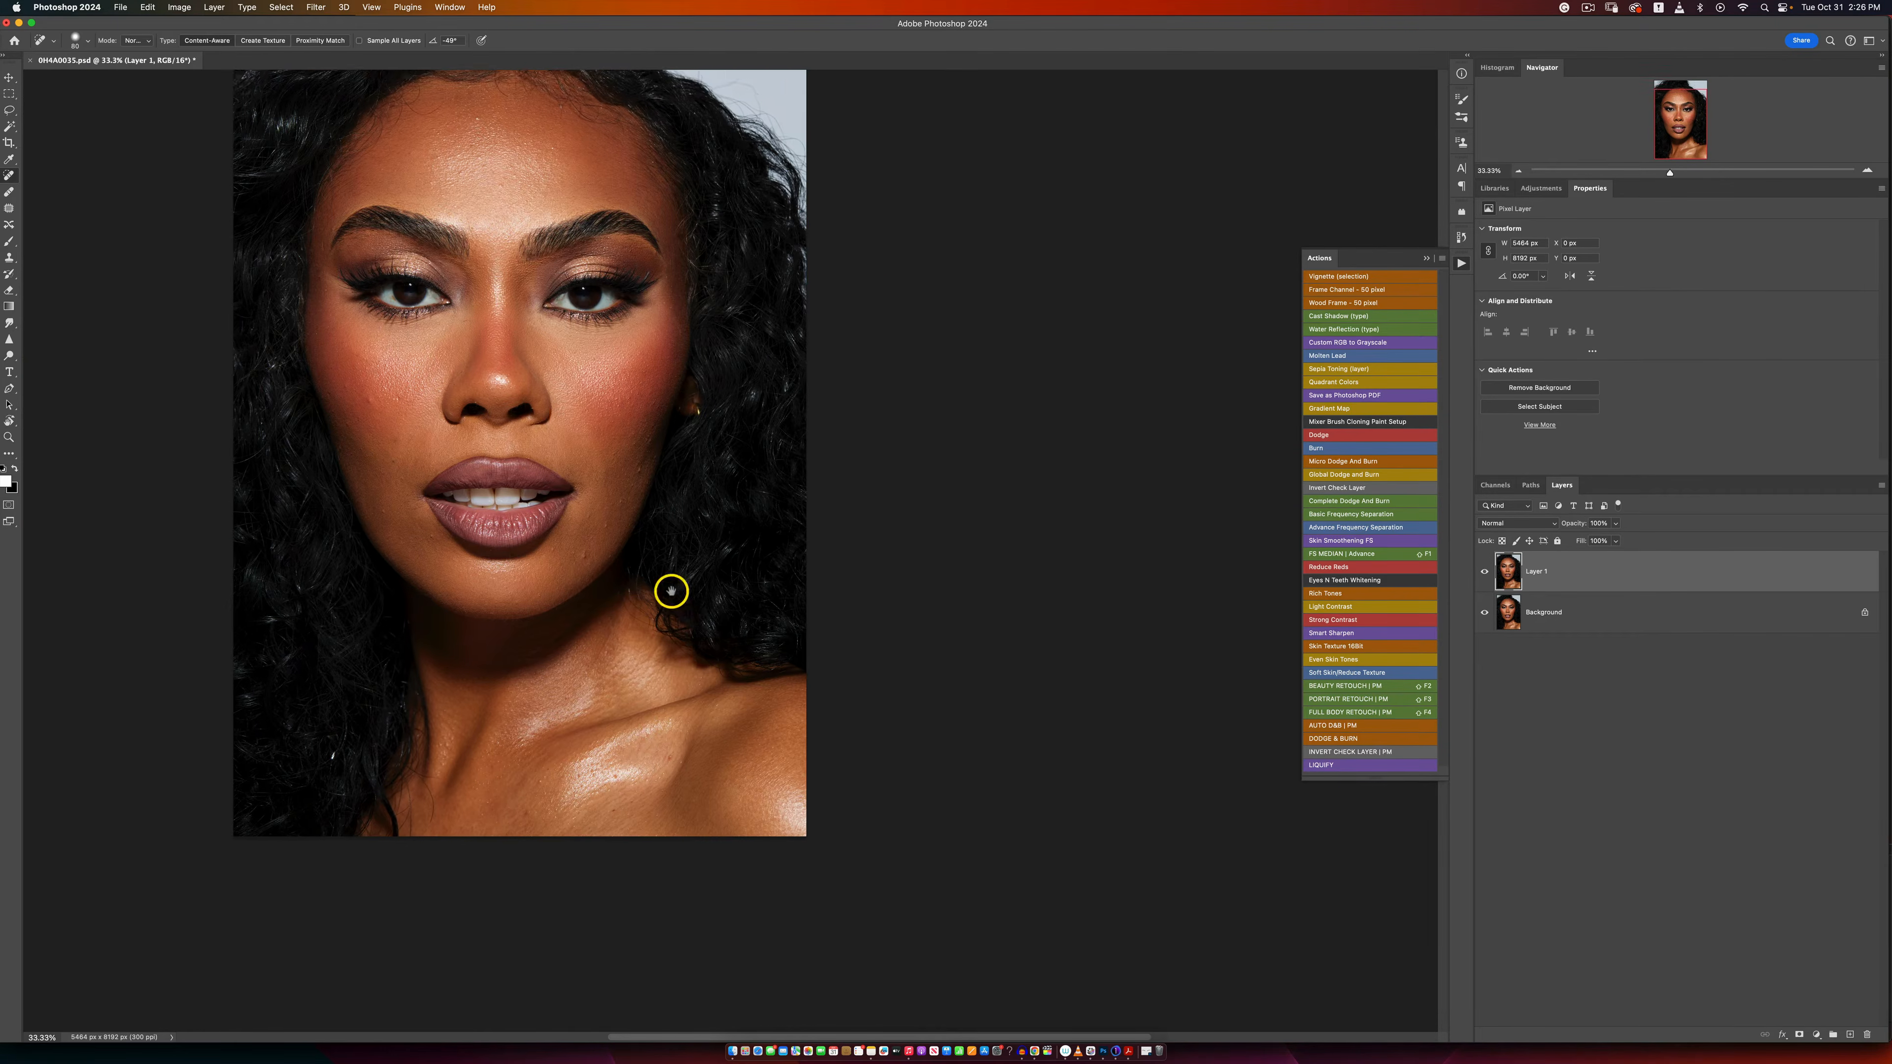
{"action": "scroll", "coordinate": [688, 516], "scroll_direction": "up", "scroll_amount": 3}
{"action": "scroll", "coordinate": [688, 516], "scroll_direction": "left", "scroll_amount": 5}
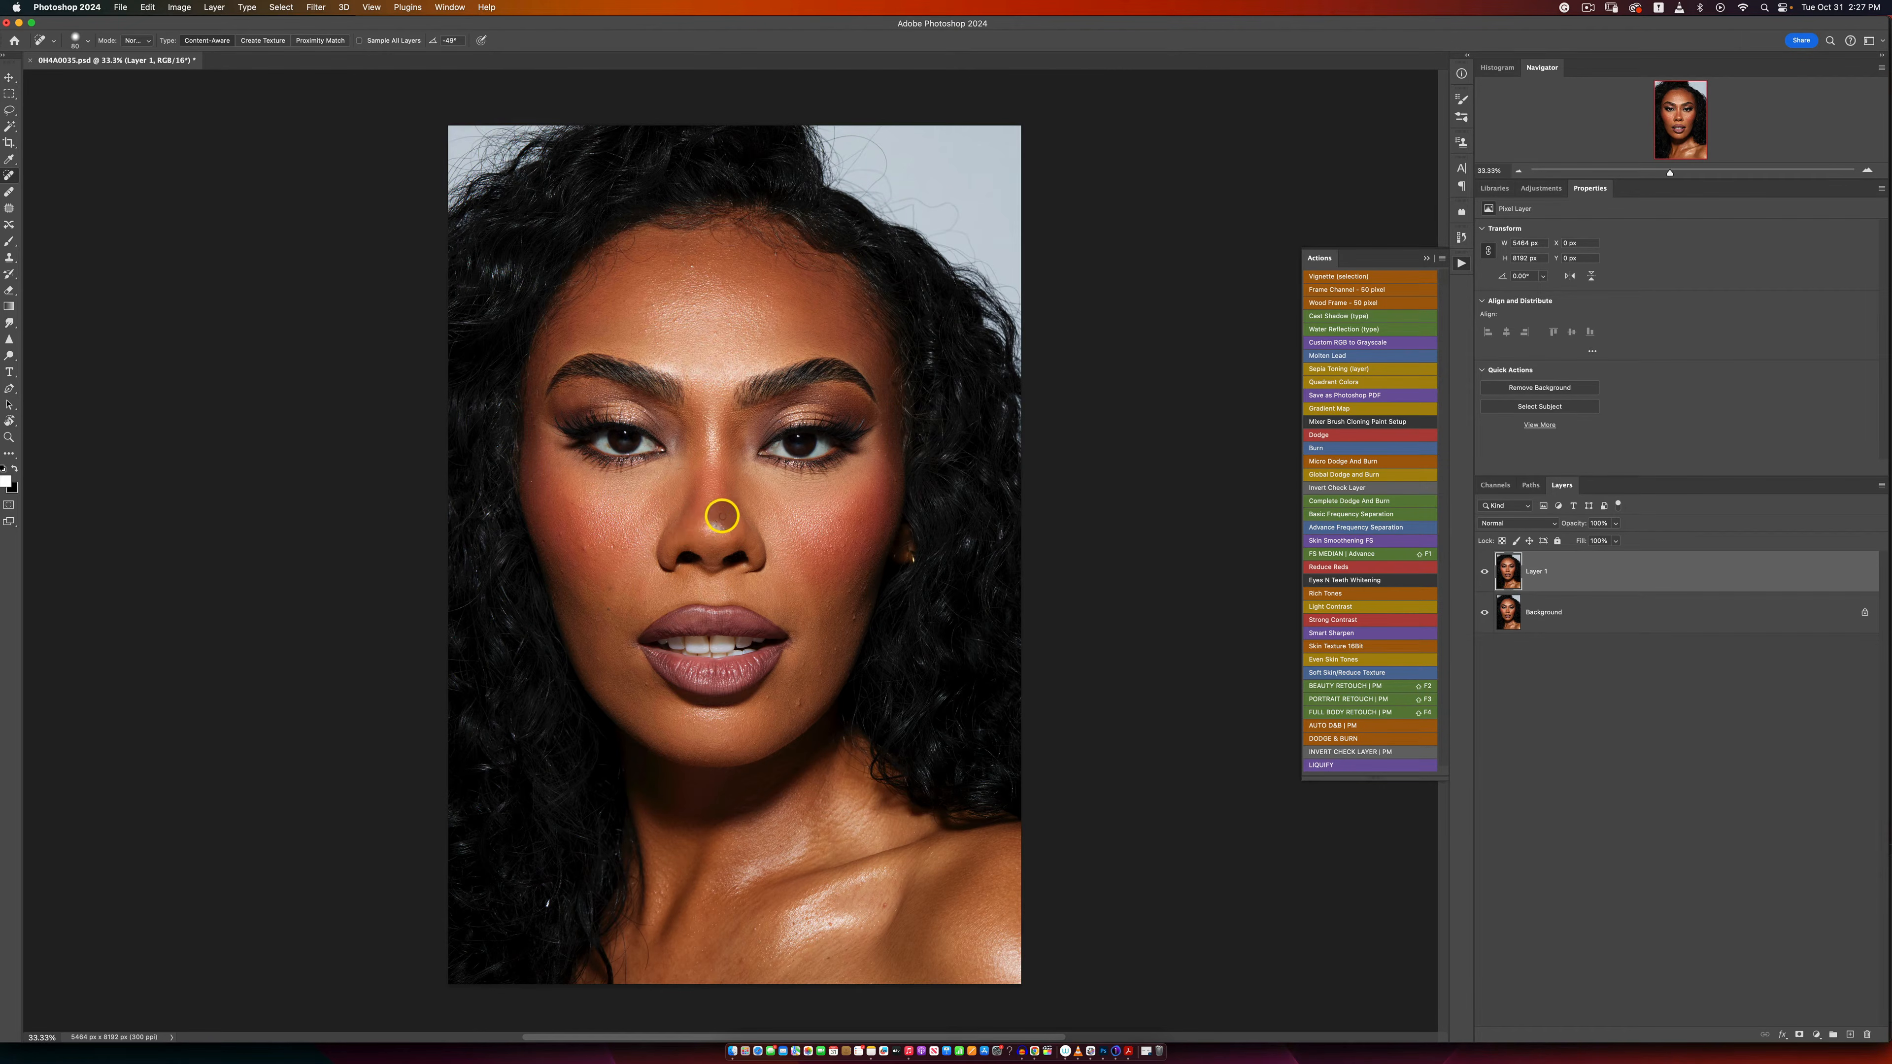
Step: Run the BEAUTY RETOUCH | PM action on Layer 1 and expand the resulting layer group
{"action": "left_click", "coordinate": [720, 523]}
{"action": "left_click", "coordinate": [1319, 689]}
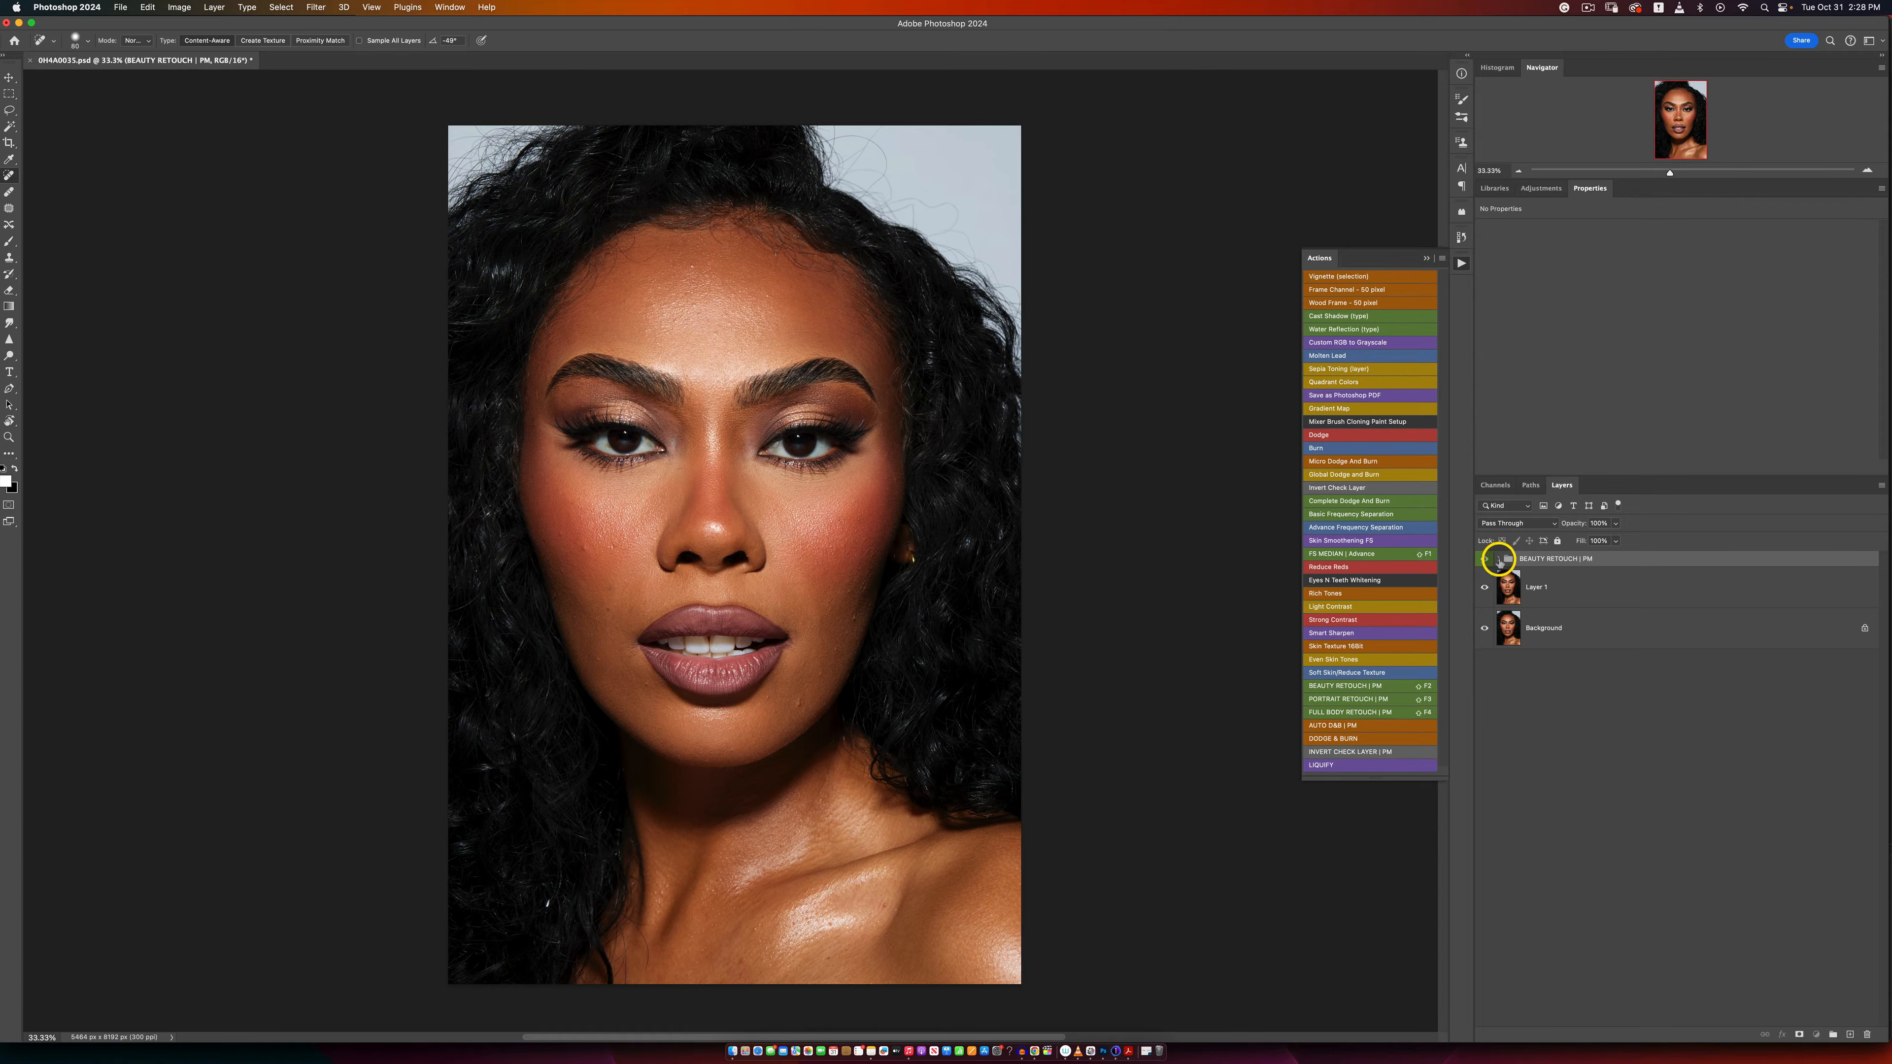
{"action": "left_click", "coordinate": [1498, 559]}
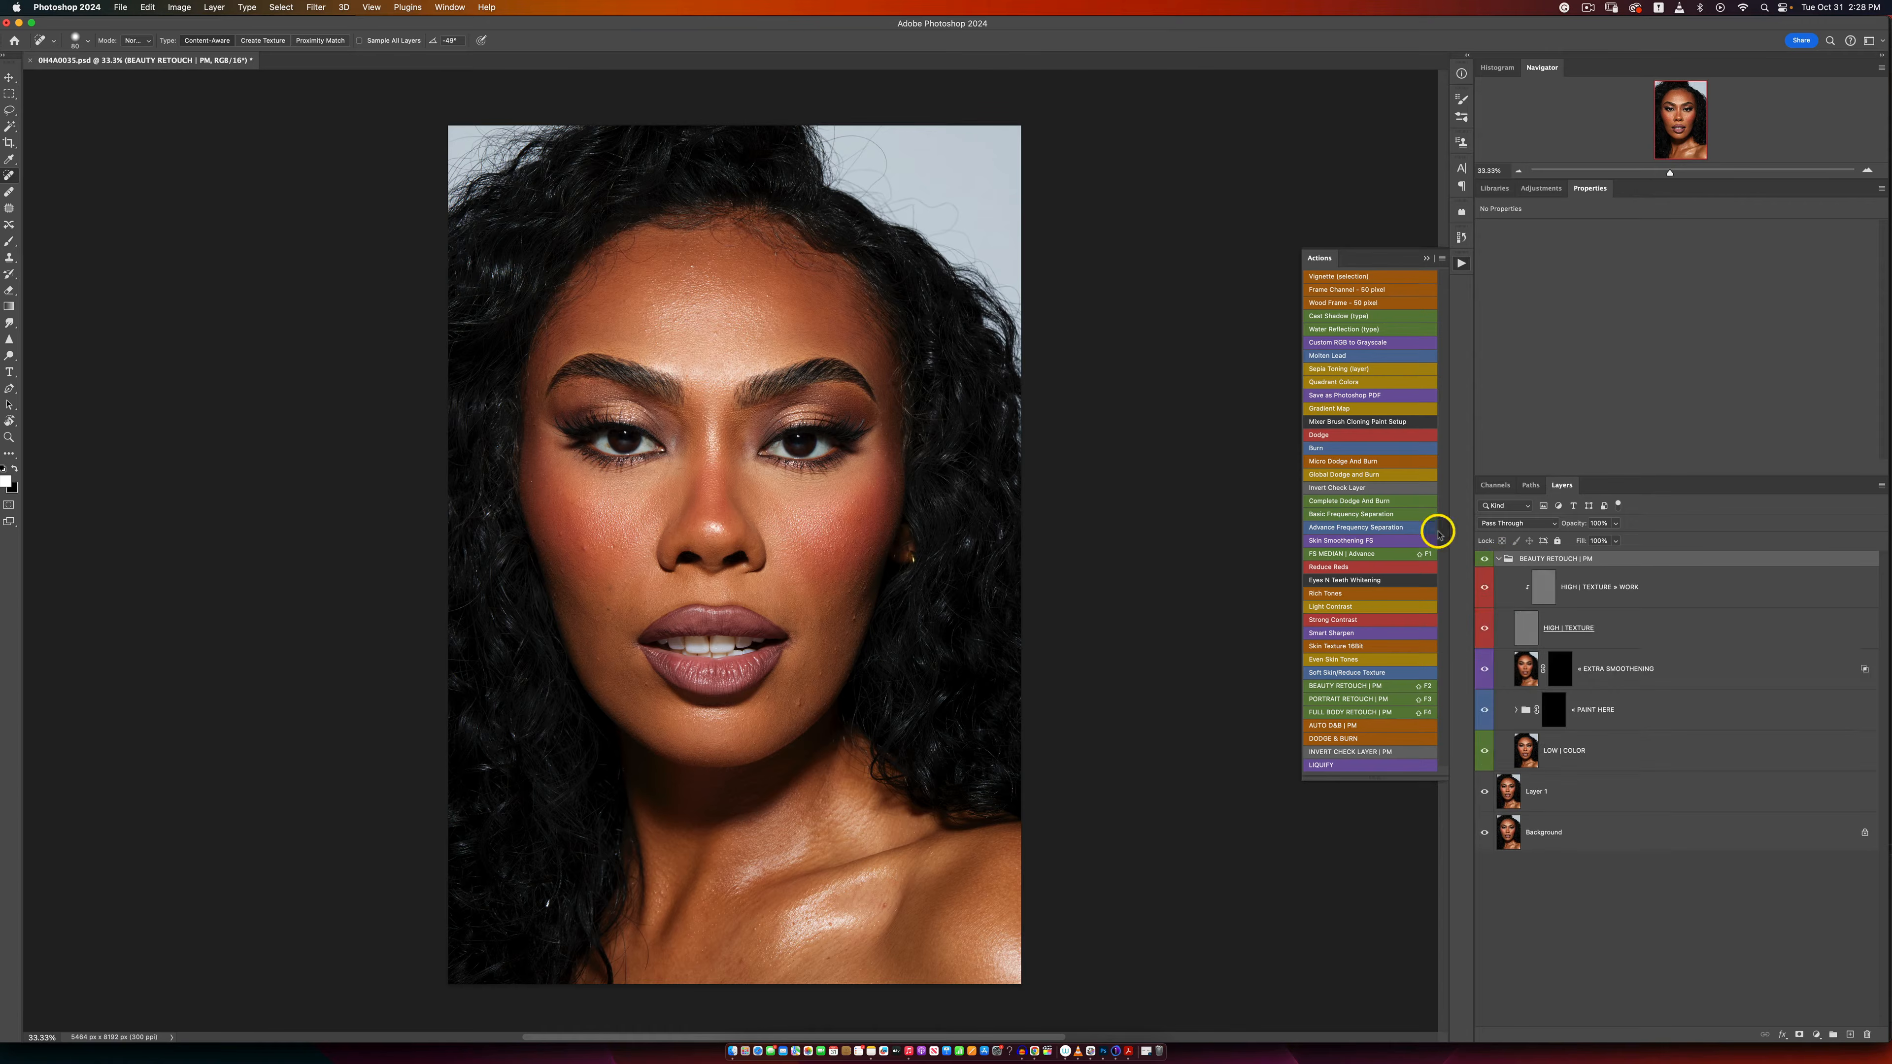
Step: Set up a Soft Round brush with 0% hardness and about 22% flow
{"action": "left_click", "coordinate": [9, 241]}
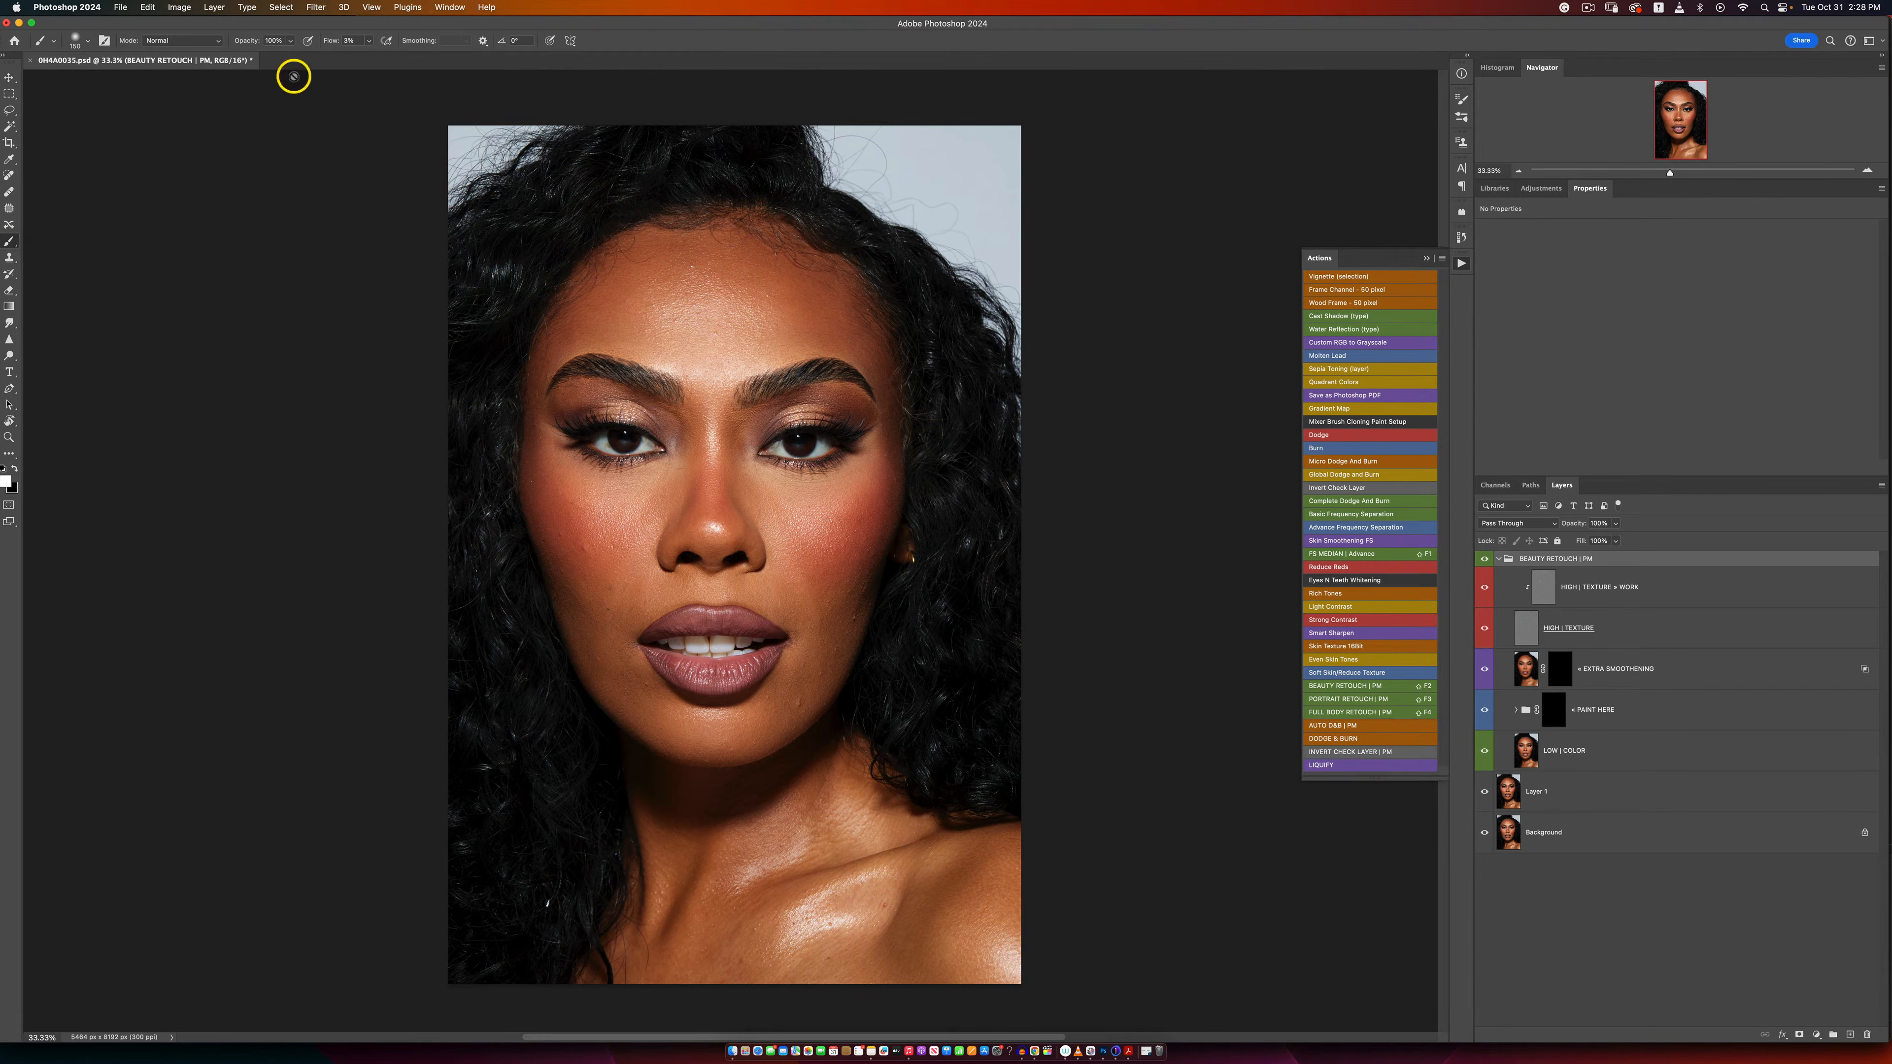
{"action": "left_click", "coordinate": [368, 41]}
{"action": "left_click", "coordinate": [84, 42]}
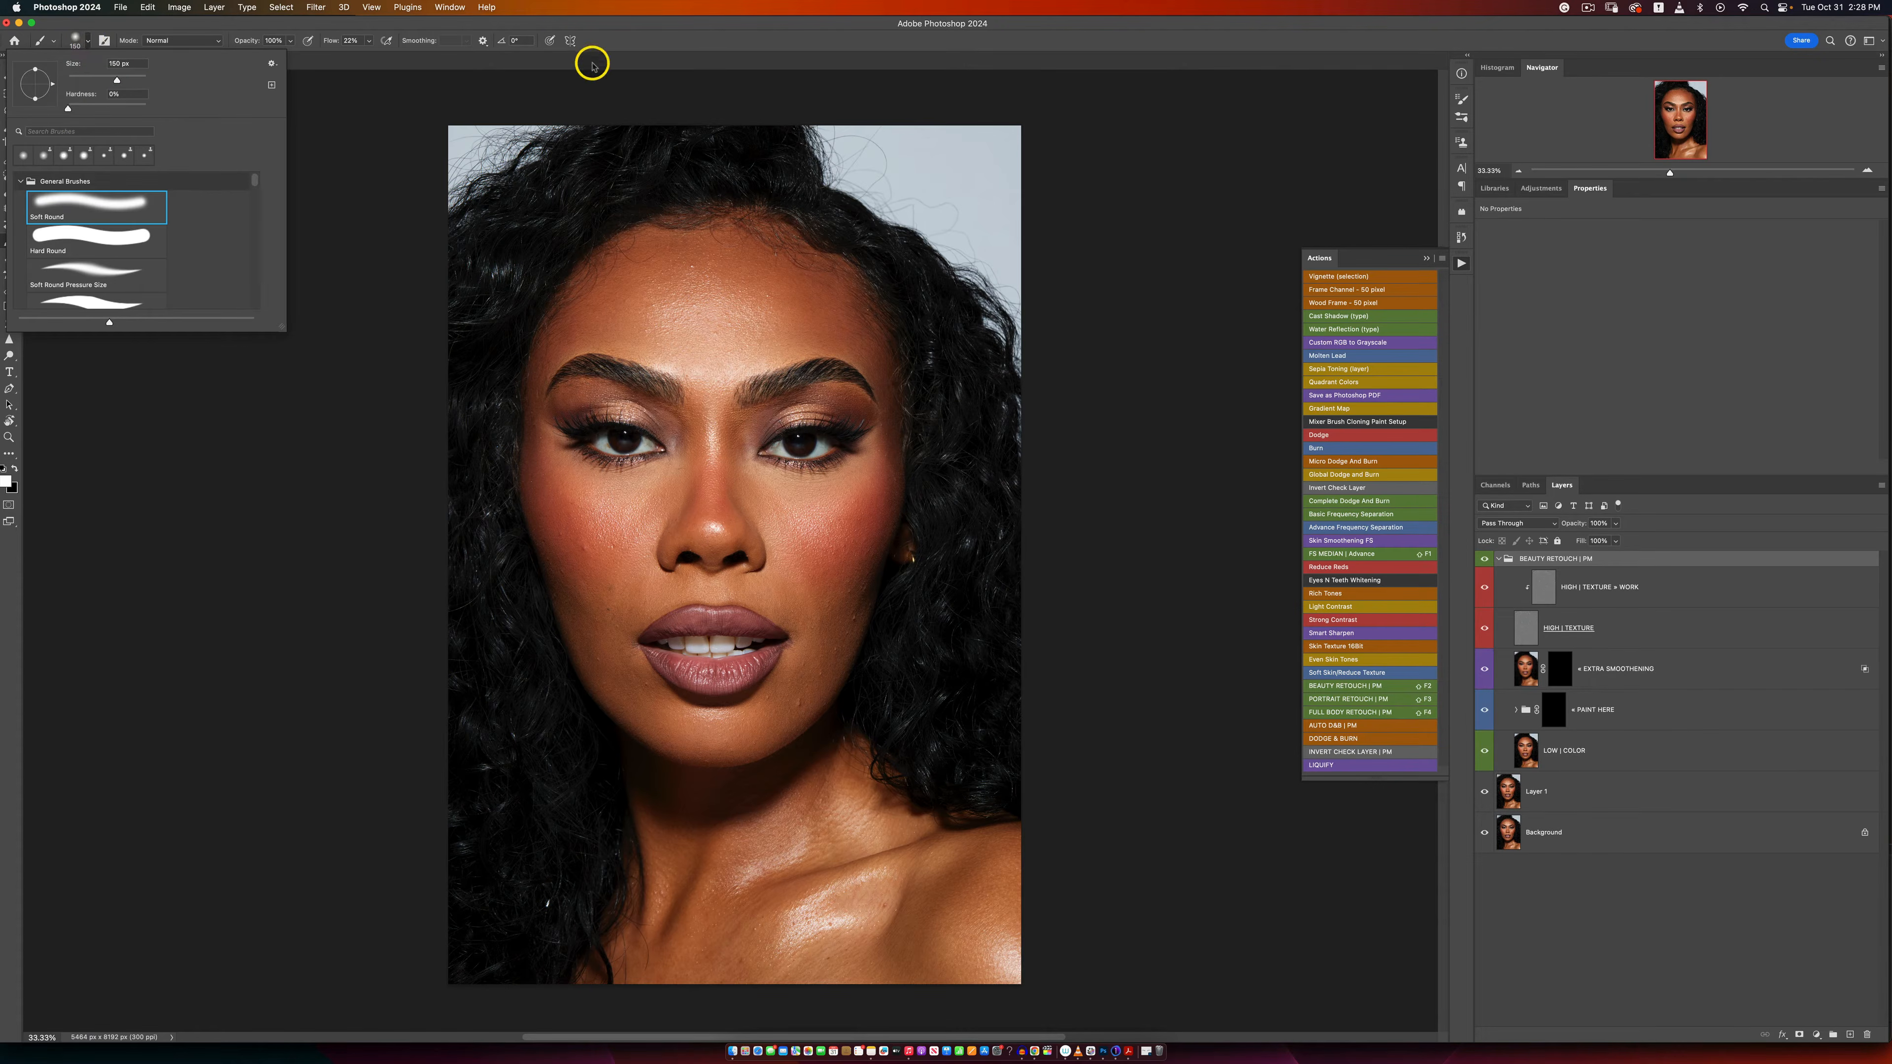
{"action": "left_click", "coordinate": [629, 32]}
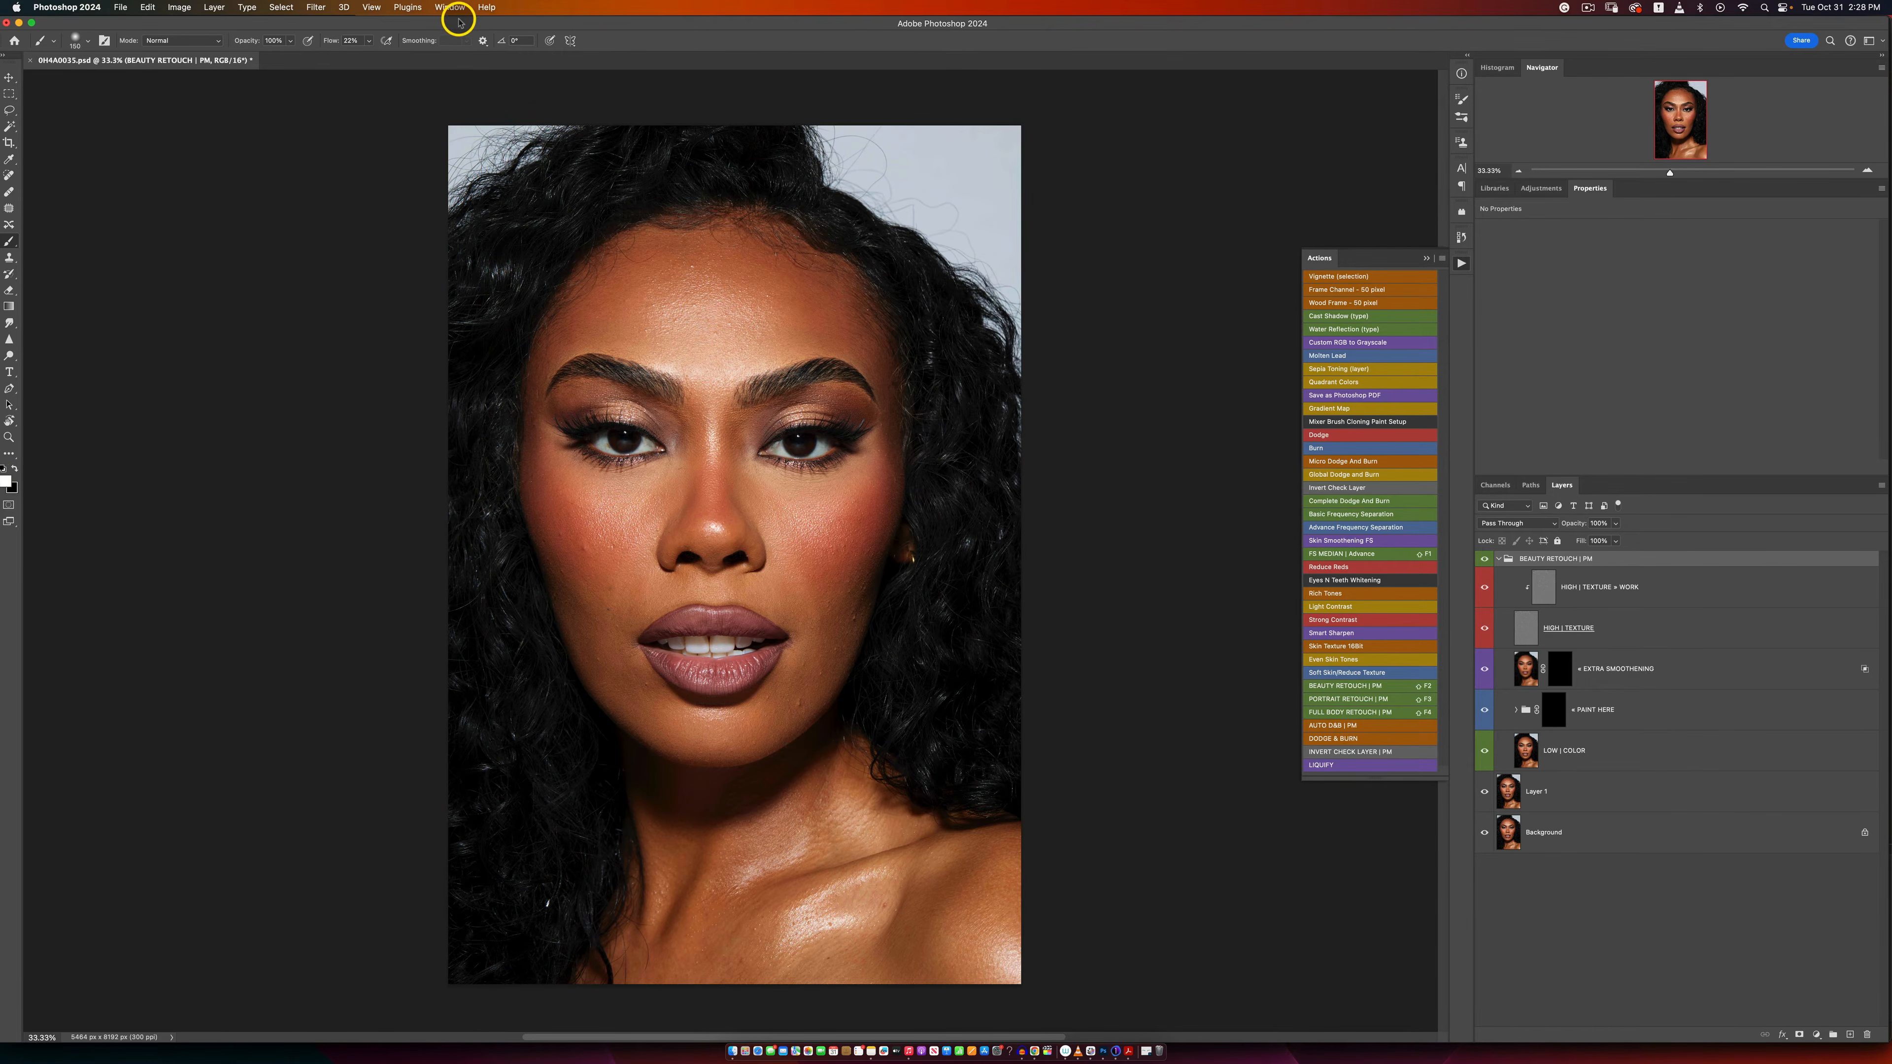
Step: Paint white with an enlarged brush on the PAINT HERE group's mask to smooth the cheeks, chin and forehead
{"action": "left_click", "coordinate": [1556, 708]}
{"action": "key", "text": "x"}
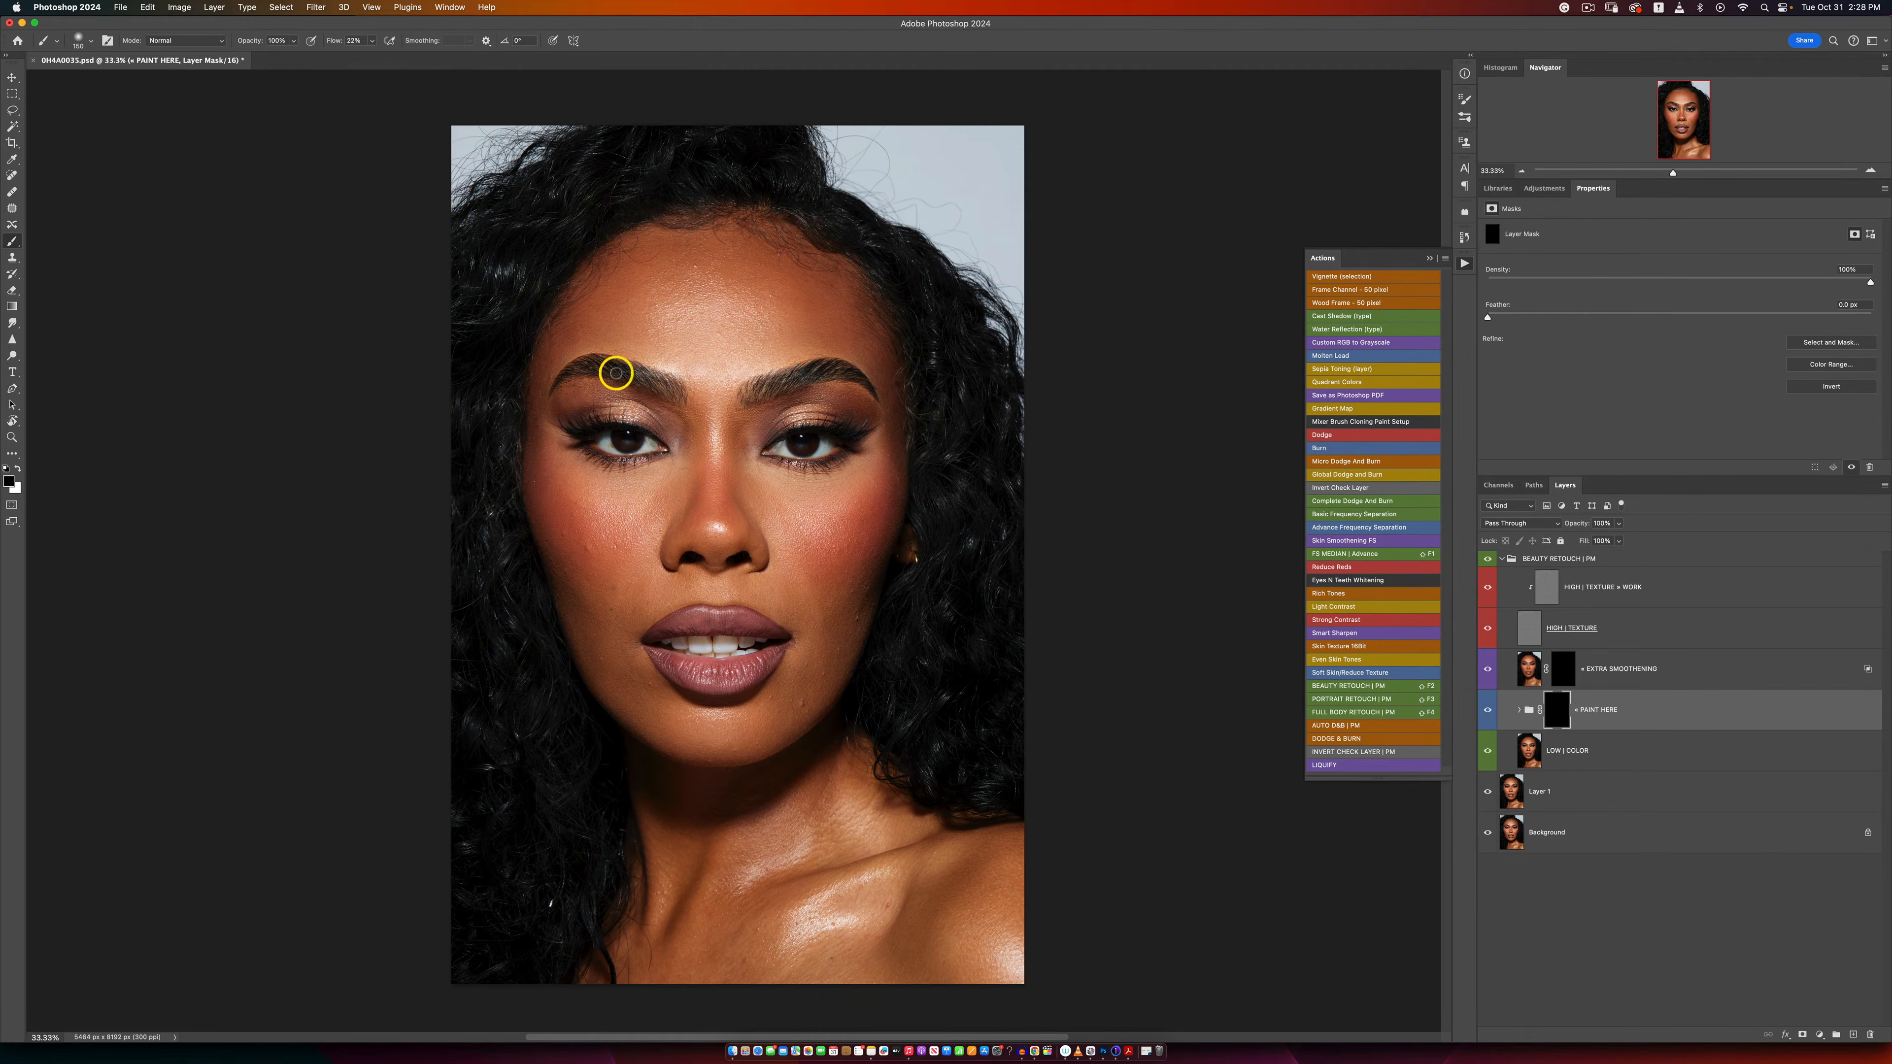
{"action": "key", "text": "bracketright"}
{"action": "key", "text": "bracketright"}
{"action": "key", "text": "bracketright"}
{"action": "left_click", "coordinate": [17, 470]}
{"action": "key", "text": "x"}
{"action": "key", "text": "x"}
{"action": "mouse_move", "coordinate": [592, 604]}
{"action": "left_mouse_down"}
{"action": "mouse_move", "coordinate": [659, 723]}
{"action": "mouse_move", "coordinate": [704, 756]}
{"action": "mouse_move", "coordinate": [790, 704]}
{"action": "mouse_move", "coordinate": [834, 614]}
{"action": "left_mouse_up"}
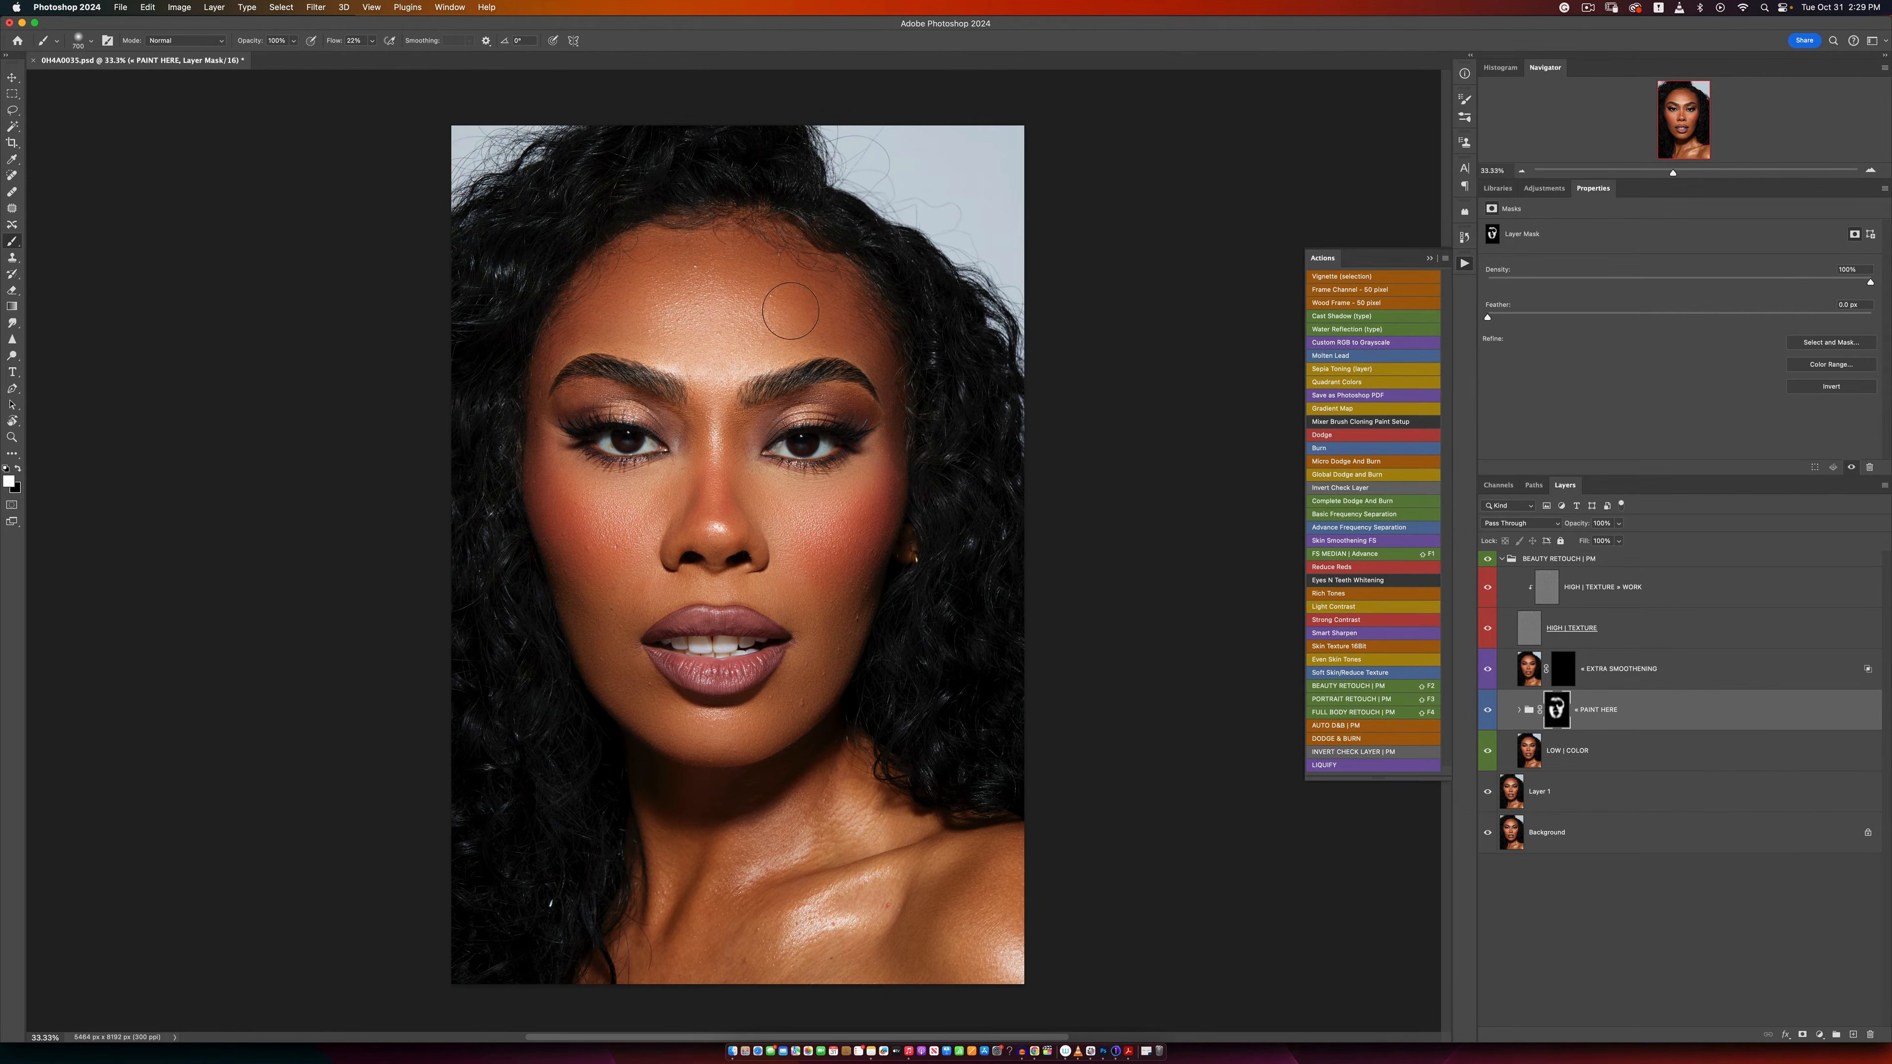
Step: Refine the PAINT HERE mask with a smaller white brush around the nose, mouth and narrower facial areas
{"action": "key", "text": "bracketleft"}
{"action": "key", "text": "bracketleft"}
{"action": "key", "text": "bracketleft"}
{"action": "key", "text": "bracketleft"}
{"action": "mouse_move", "coordinate": [686, 464]}
{"action": "left_mouse_down"}
{"action": "mouse_move", "coordinate": [692, 443]}
{"action": "mouse_move", "coordinate": [591, 396]}
{"action": "mouse_move", "coordinate": [546, 418]}
{"action": "mouse_move", "coordinate": [794, 380]}
{"action": "mouse_move", "coordinate": [857, 406]}
{"action": "mouse_move", "coordinate": [821, 632]}
{"action": "left_mouse_up"}
{"action": "key", "text": "bracketright"}
{"action": "key", "text": "bracketright"}
{"action": "key", "text": "bracketright"}
Step: Compare the portrait with and without the BEAUTY RETOUCH | PM group at reduced and normal zoom
{"action": "left_click", "coordinate": [1489, 711]}
{"action": "left_click", "coordinate": [1489, 558]}
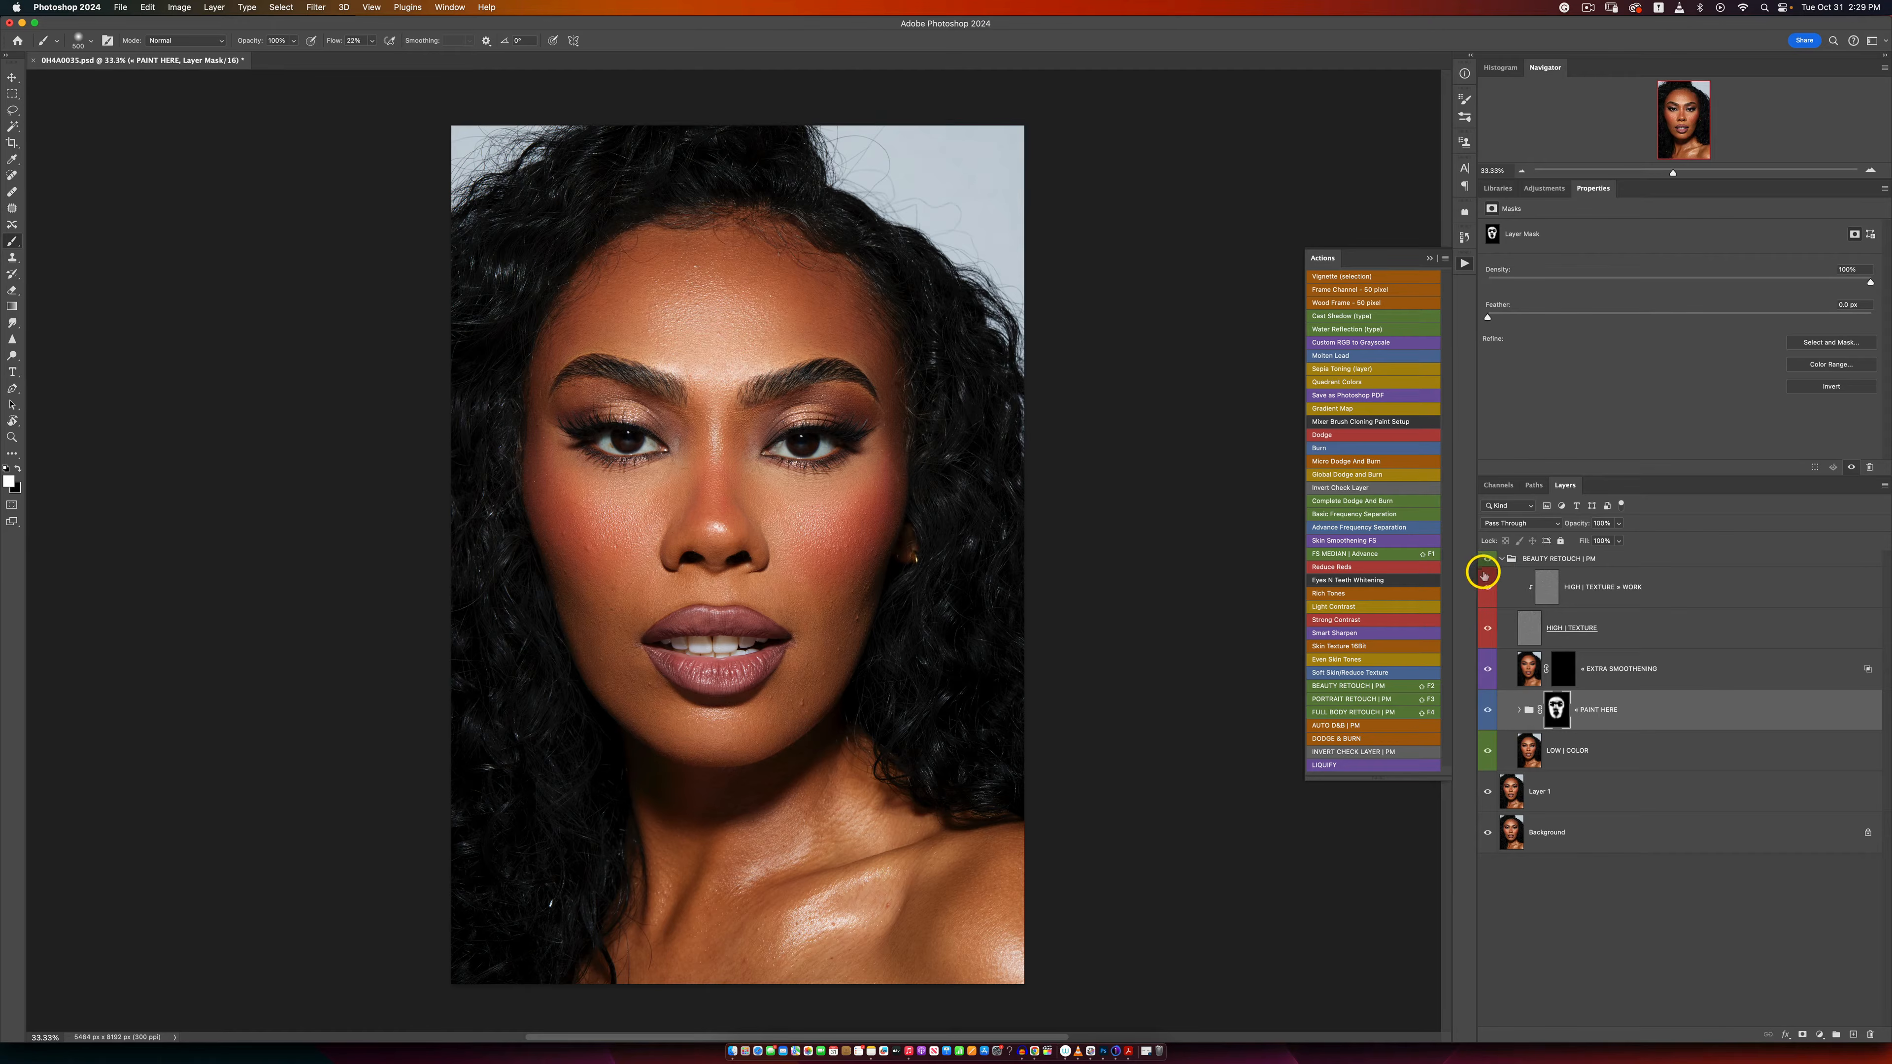
{"action": "key", "text": "z"}
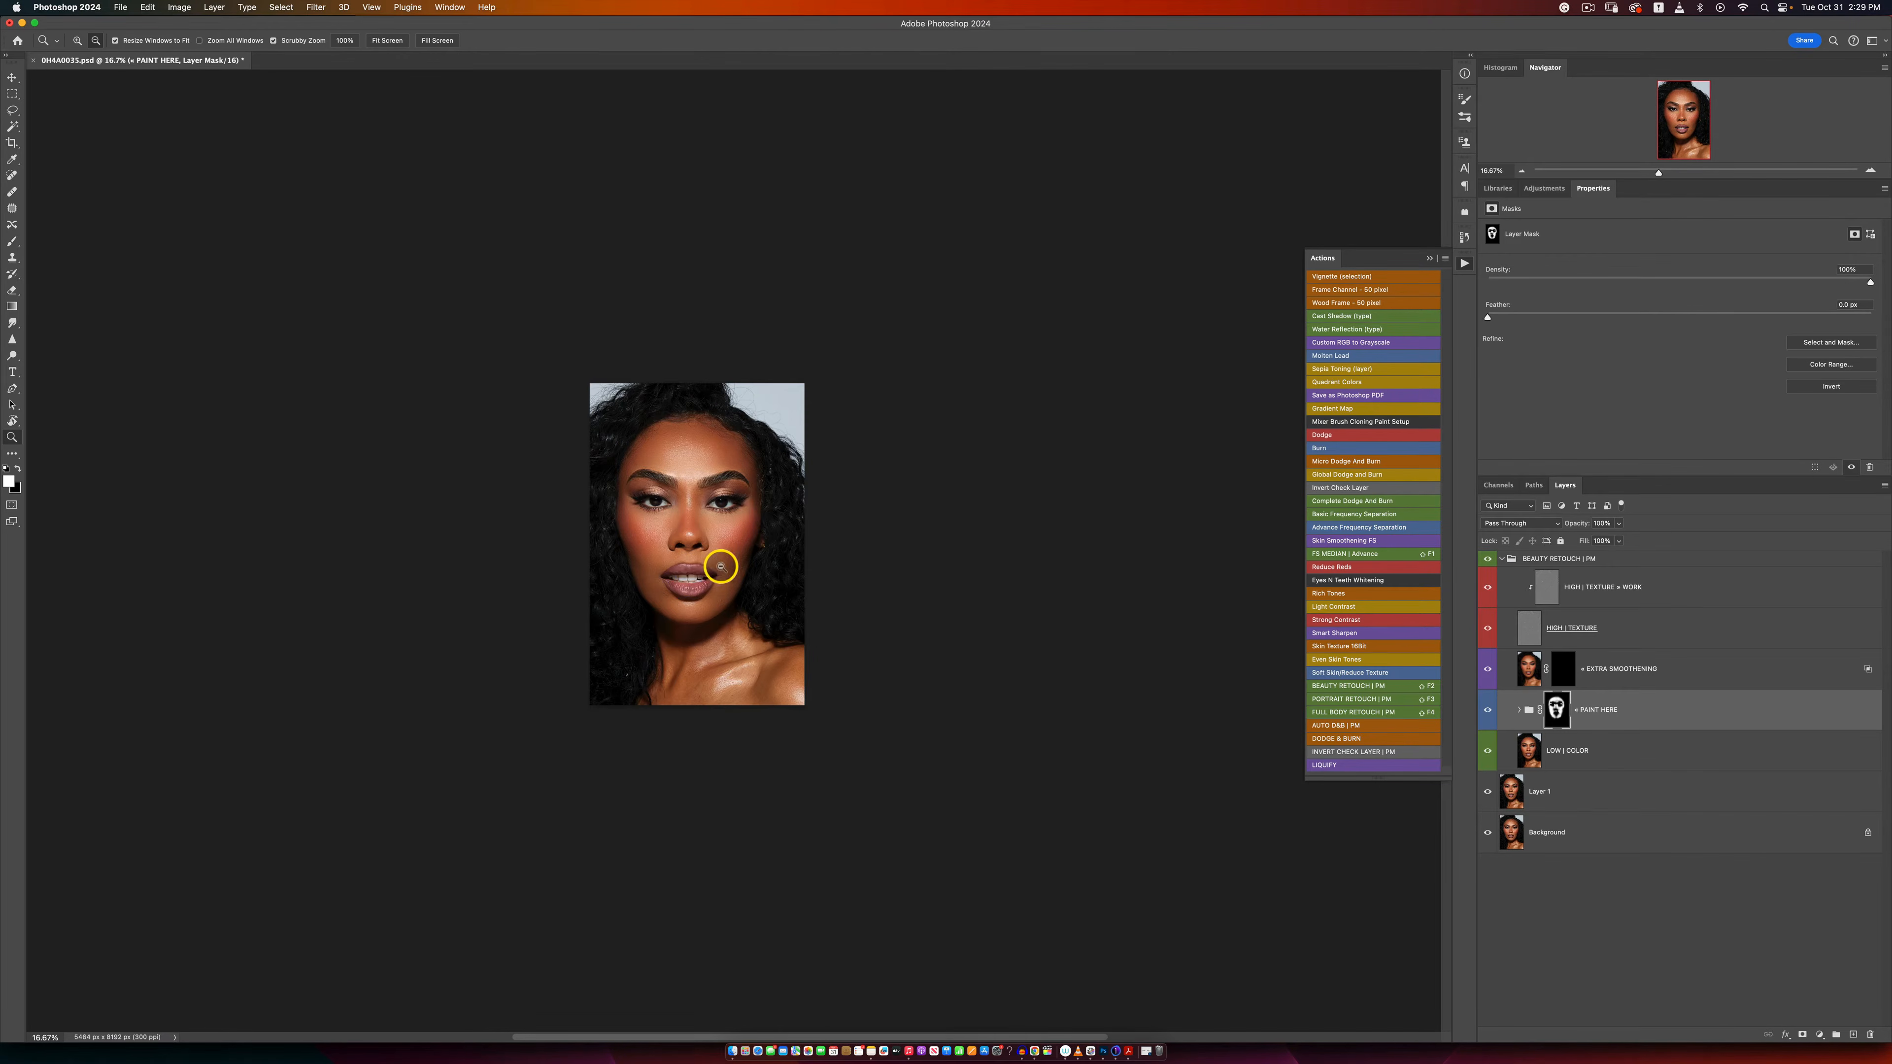
{"action": "left_click", "coordinate": [717, 564], "text": "alt"}
{"action": "key", "text": "b"}
{"action": "left_click", "coordinate": [1487, 572]}
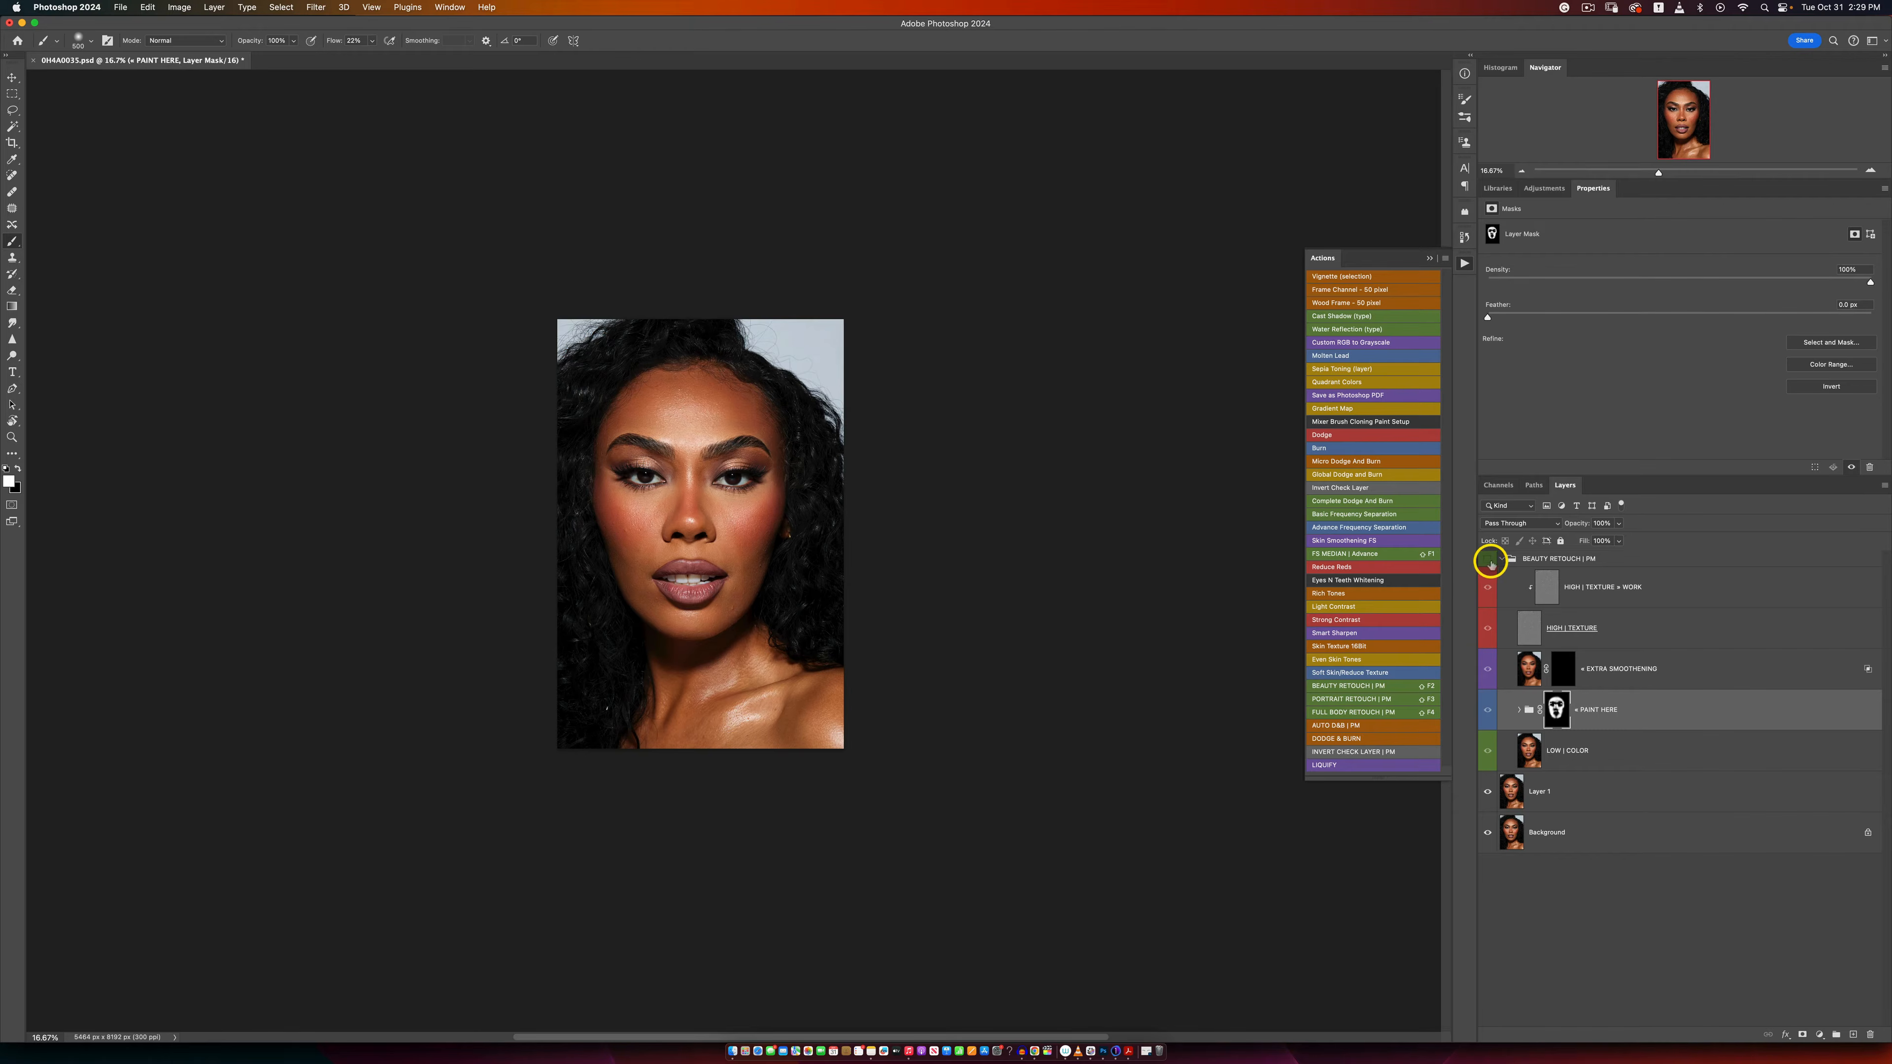
{"action": "key", "text": "z"}
{"action": "left_click", "coordinate": [651, 544]}
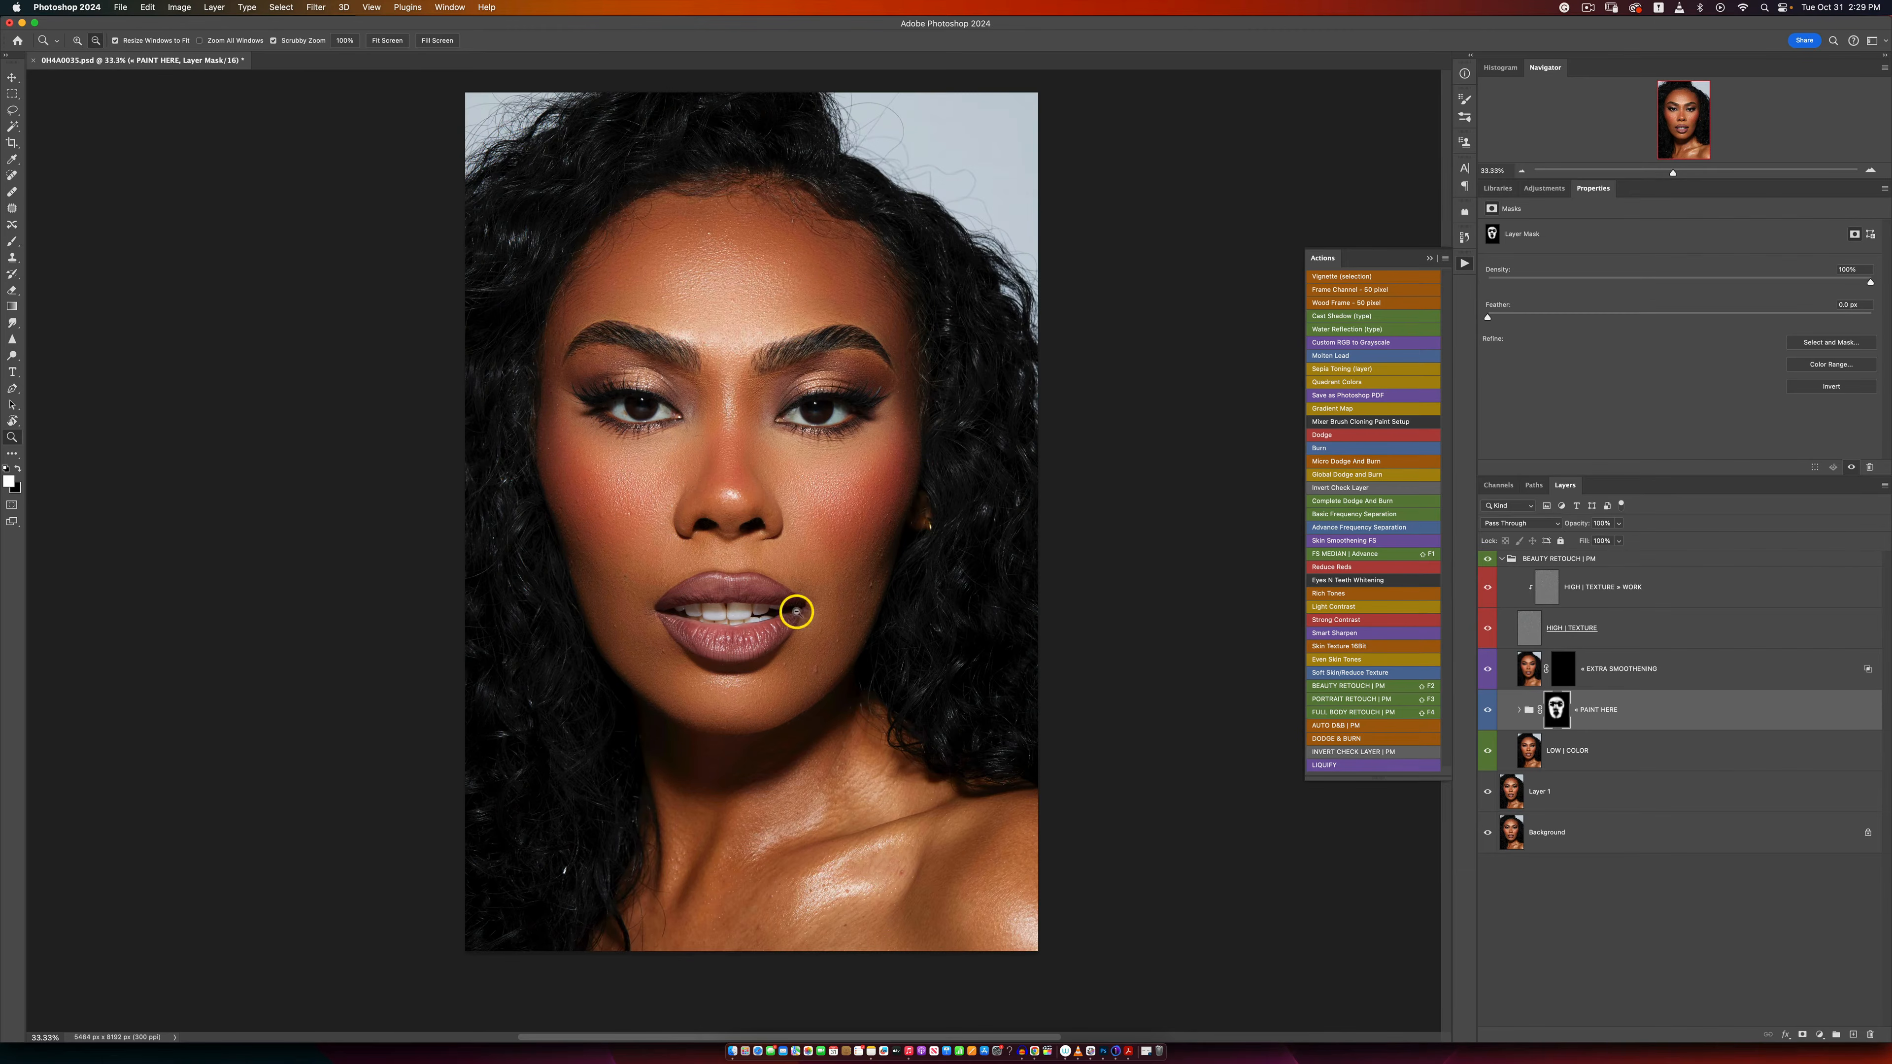
{"action": "key", "text": "b"}
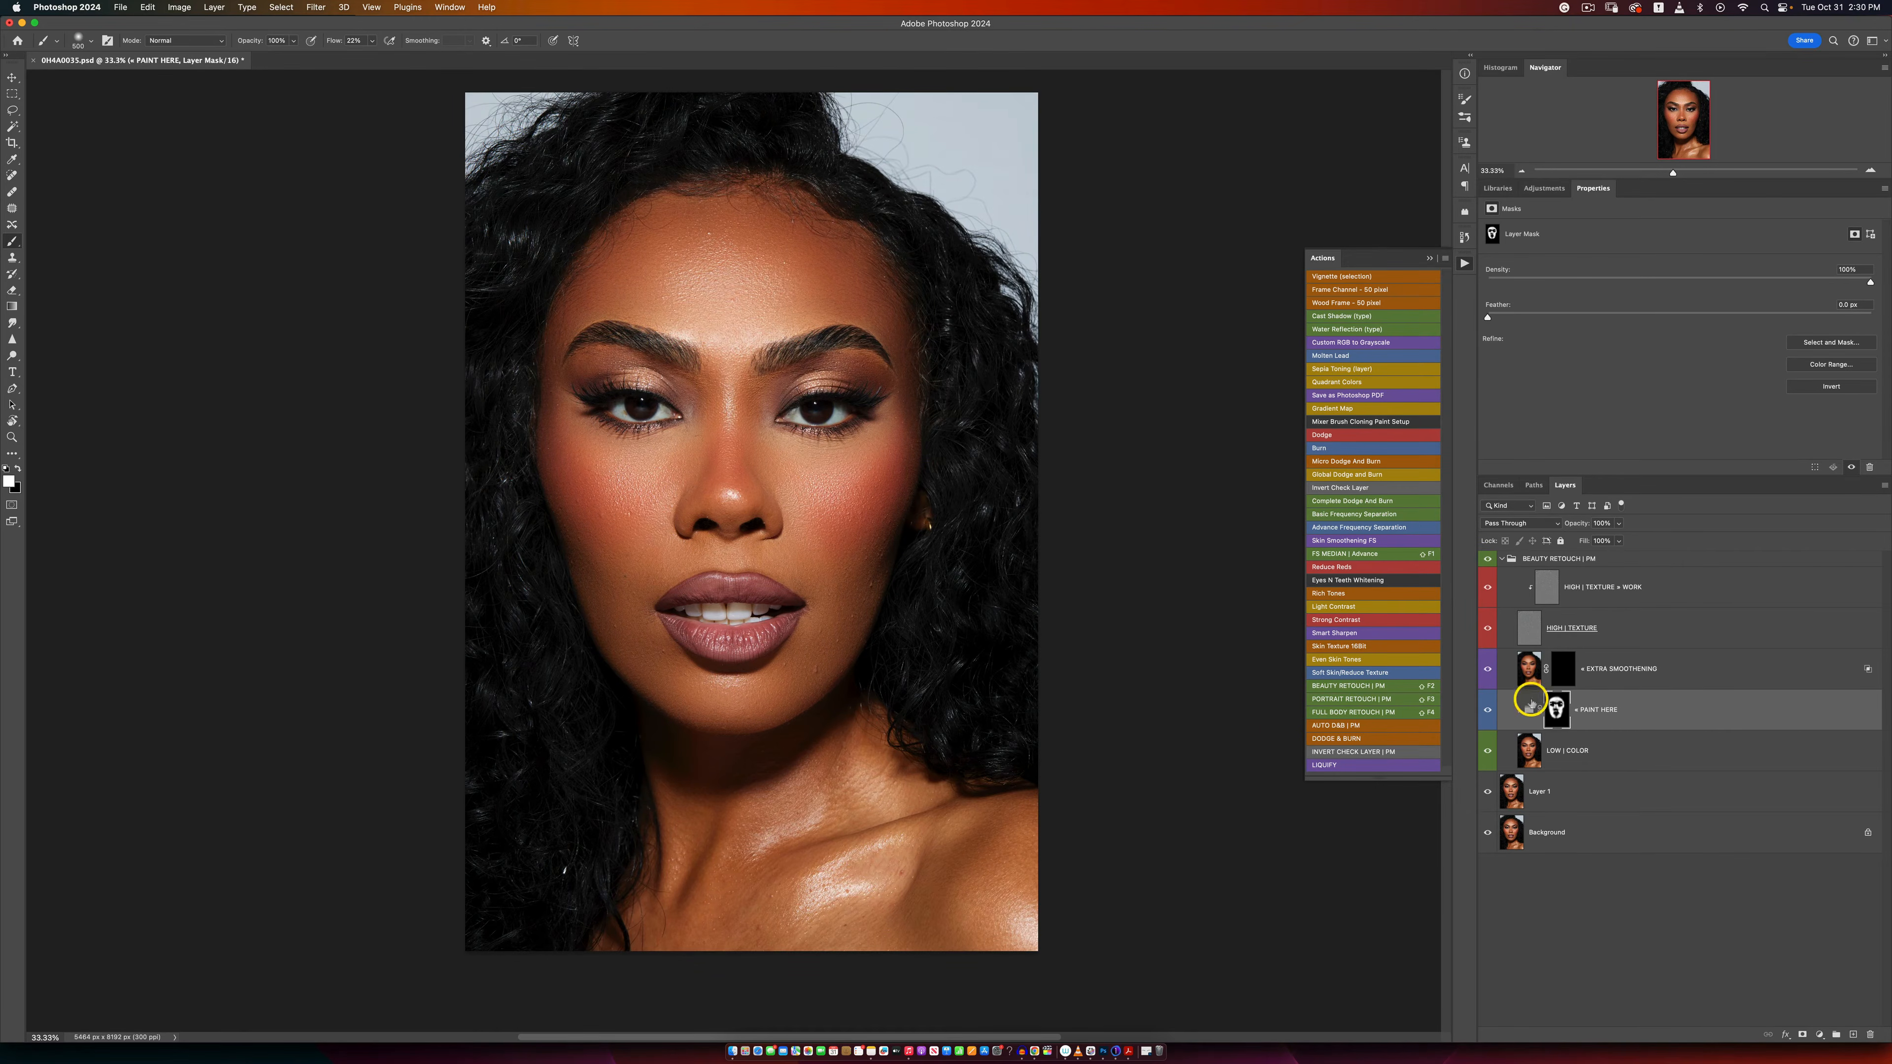
Step: Paint white on the EXTRA SMOOTHENING layer's mask over the cheeks, under-eye areas and other uneven facial skin
{"action": "left_click", "coordinate": [1551, 673]}
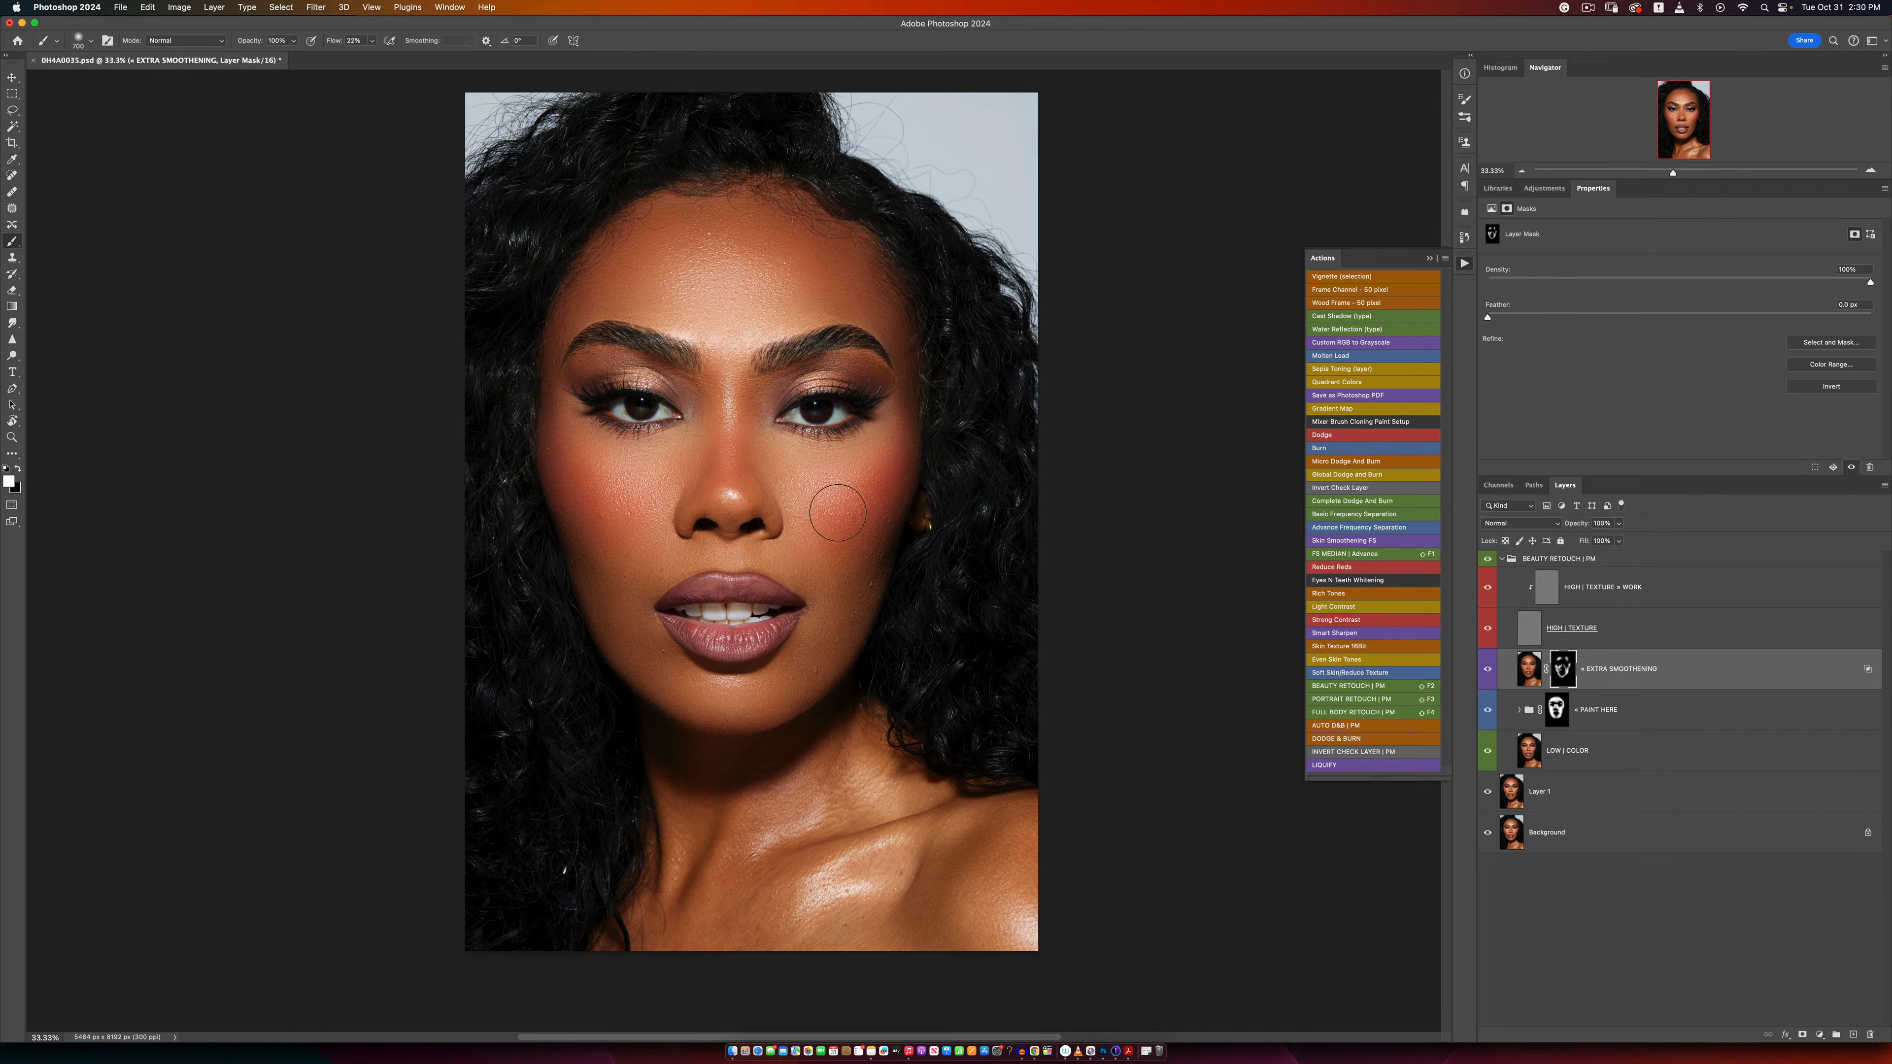
{"action": "key", "text": "["}
{"action": "key", "text": "["}
{"action": "key", "text": "["}
{"action": "key", "text": "["}
{"action": "left_click_drag", "start_coordinate": [902, 423], "coordinate": [791, 469]}
{"action": "left_click_drag", "start_coordinate": [590, 451], "coordinate": [552, 420]}
Step: Check the extra smoothing by toggling the BEAUTY RETOUCH | PM group and viewing the face at different zoom levels
{"action": "key", "text": "z"}
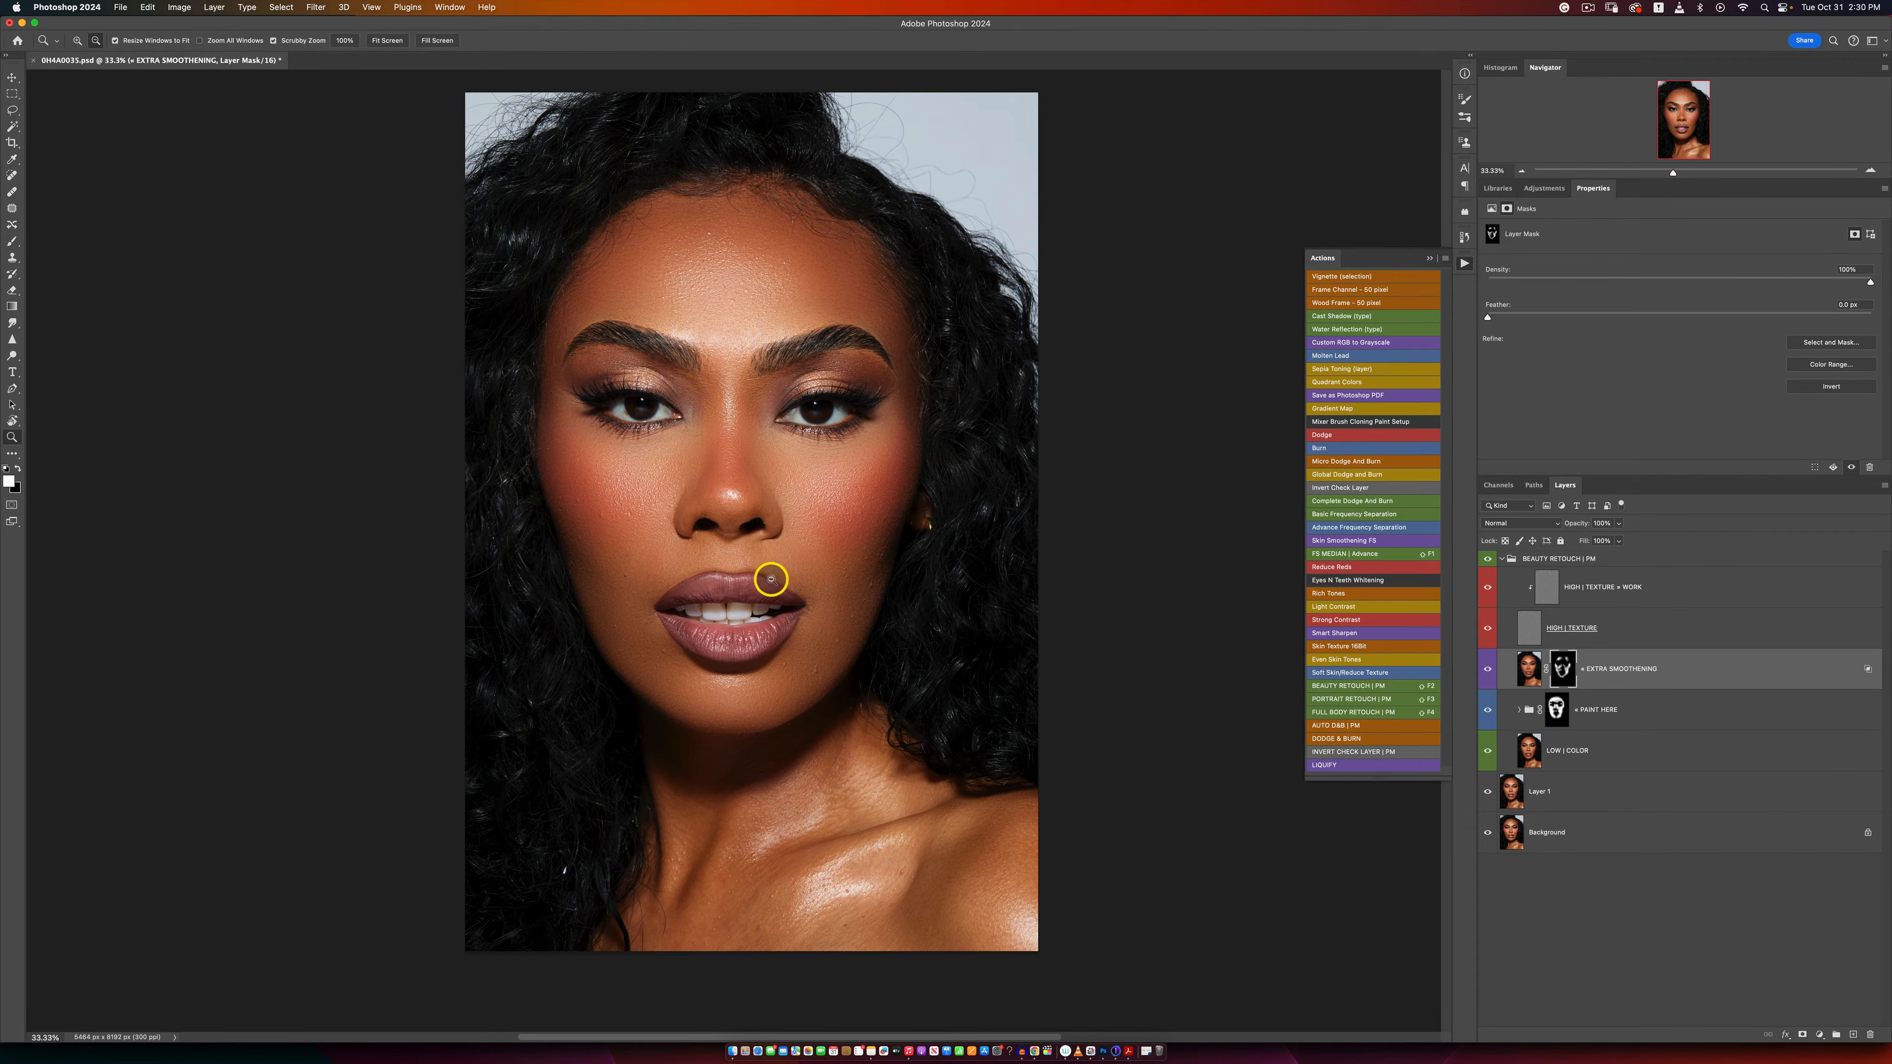
{"action": "left_click", "coordinate": [786, 591], "text": "alt"}
{"action": "left_click", "coordinate": [783, 586]}
{"action": "left_click", "coordinate": [783, 586]}
{"action": "key", "text": "b"}
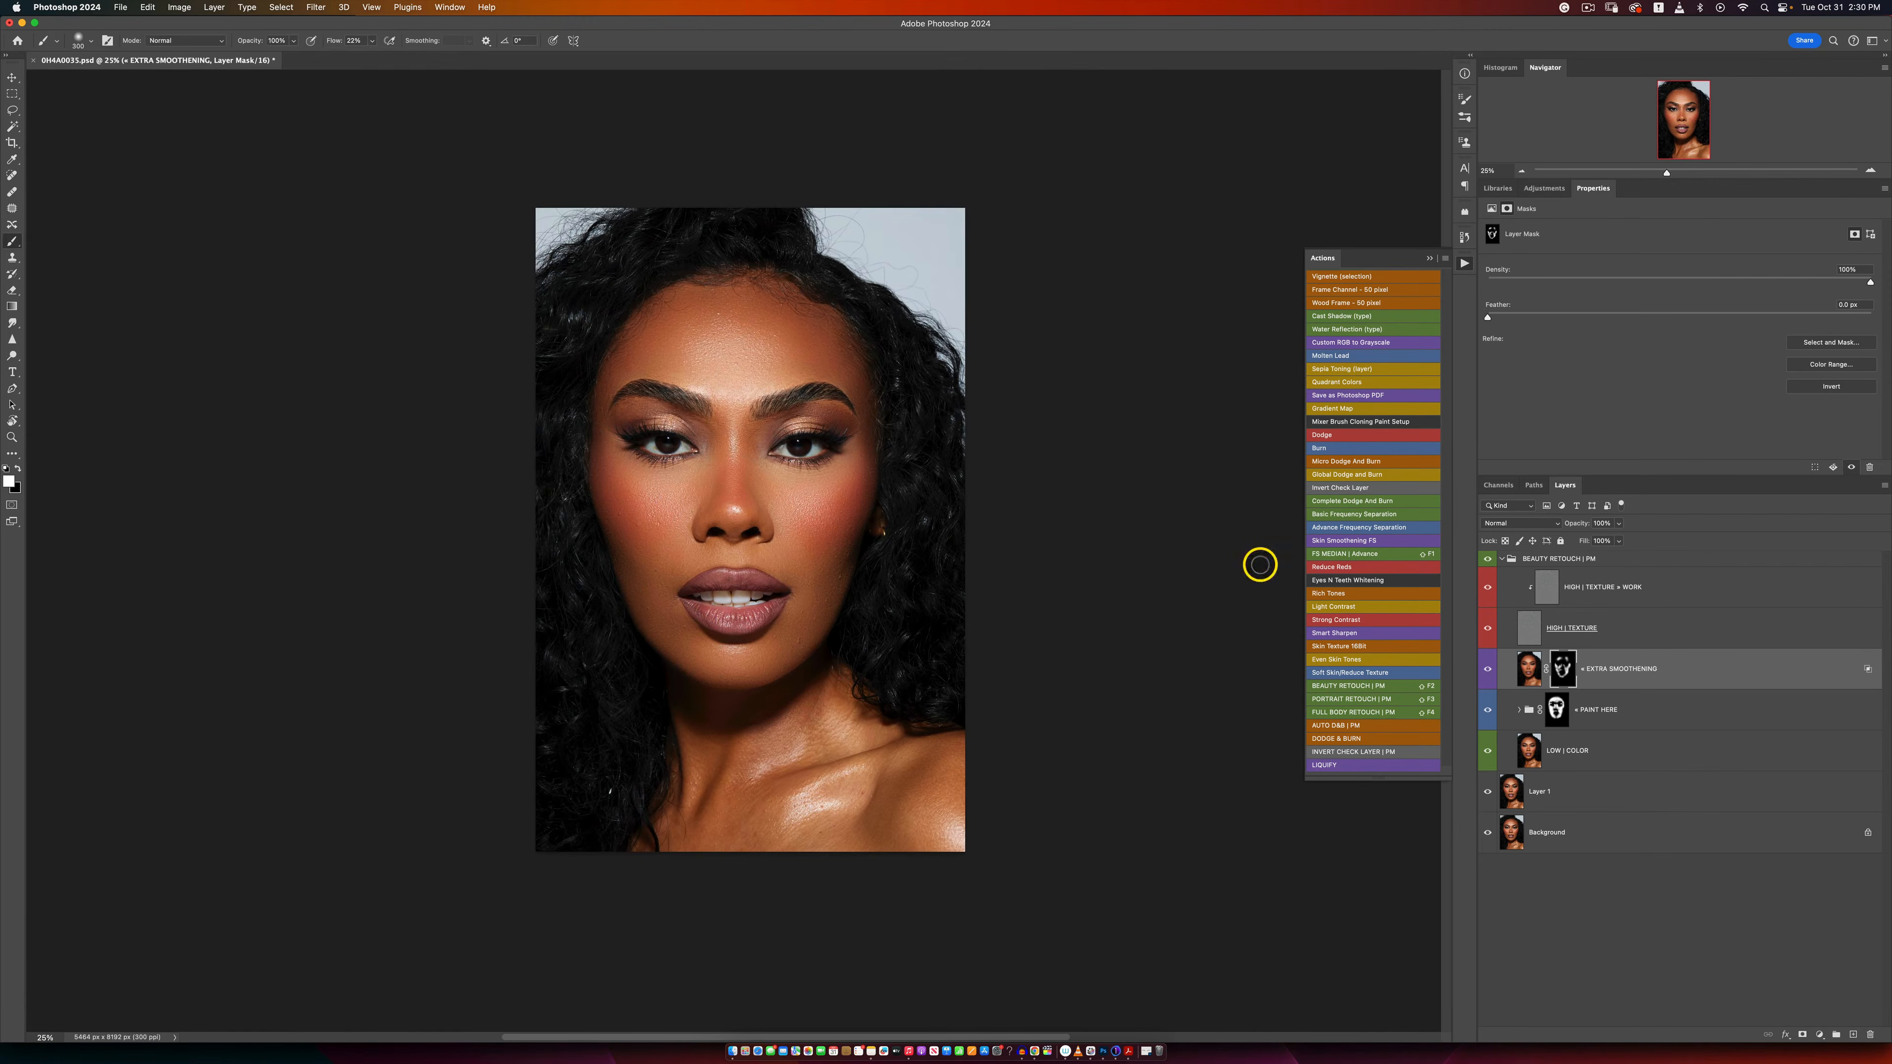
{"action": "left_click", "coordinate": [1488, 559]}
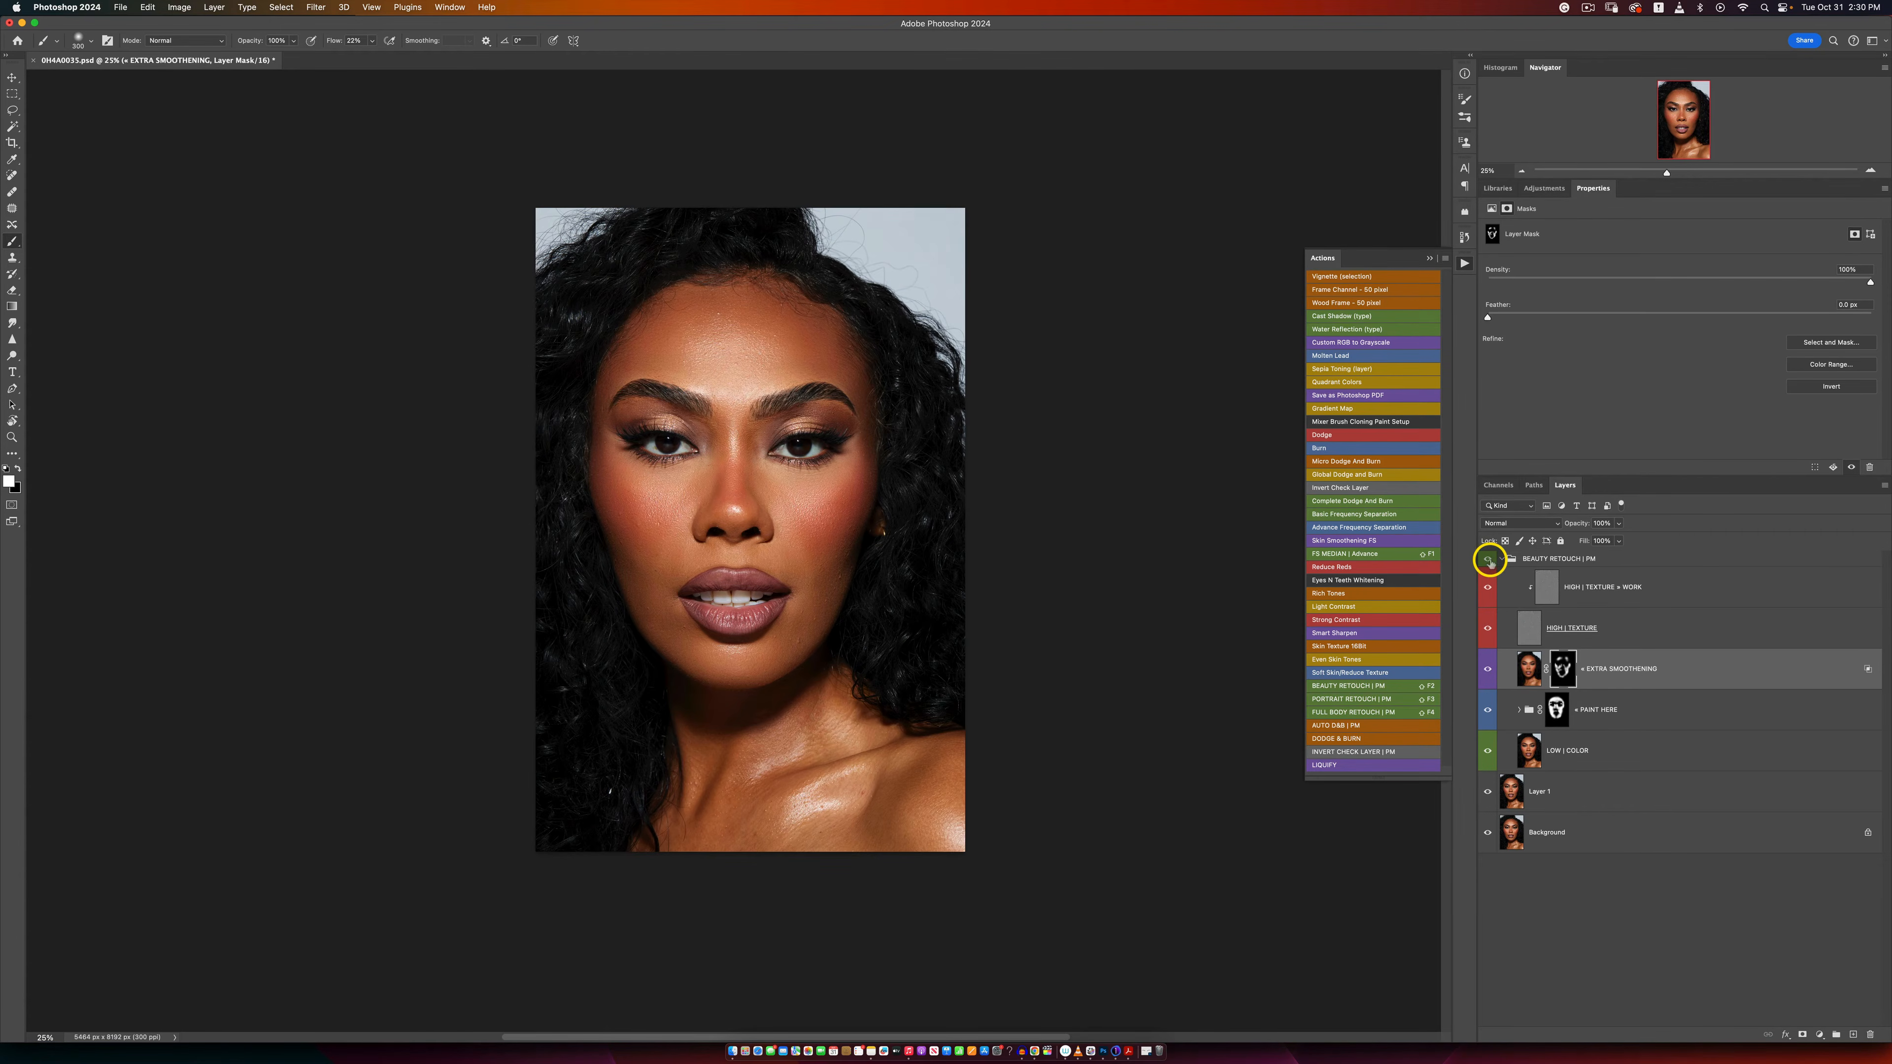
{"action": "key", "text": "z"}
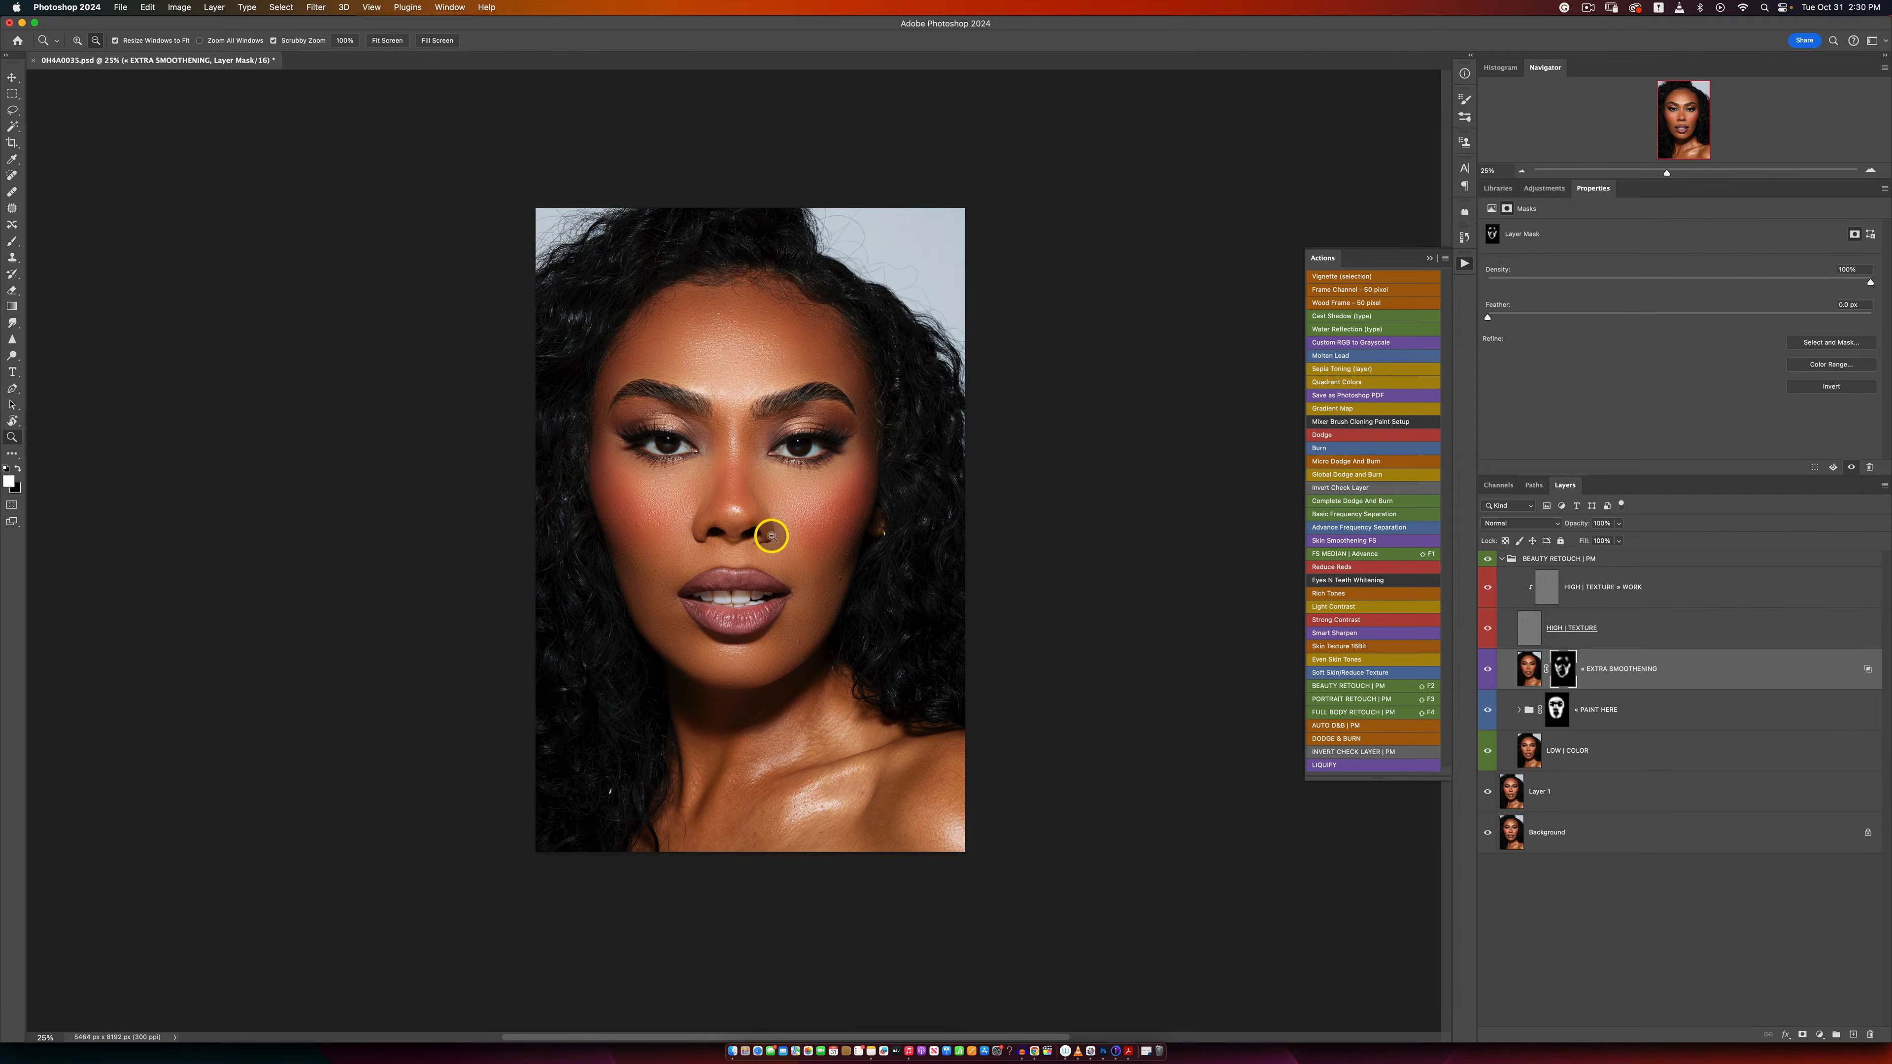
{"action": "left_click", "coordinate": [802, 569], "text": "alt"}
{"action": "left_click", "coordinate": [802, 568], "text": "alt"}
{"action": "left_click", "coordinate": [752, 523]}
{"action": "left_click", "coordinate": [763, 540]}
{"action": "left_click", "coordinate": [765, 541]}
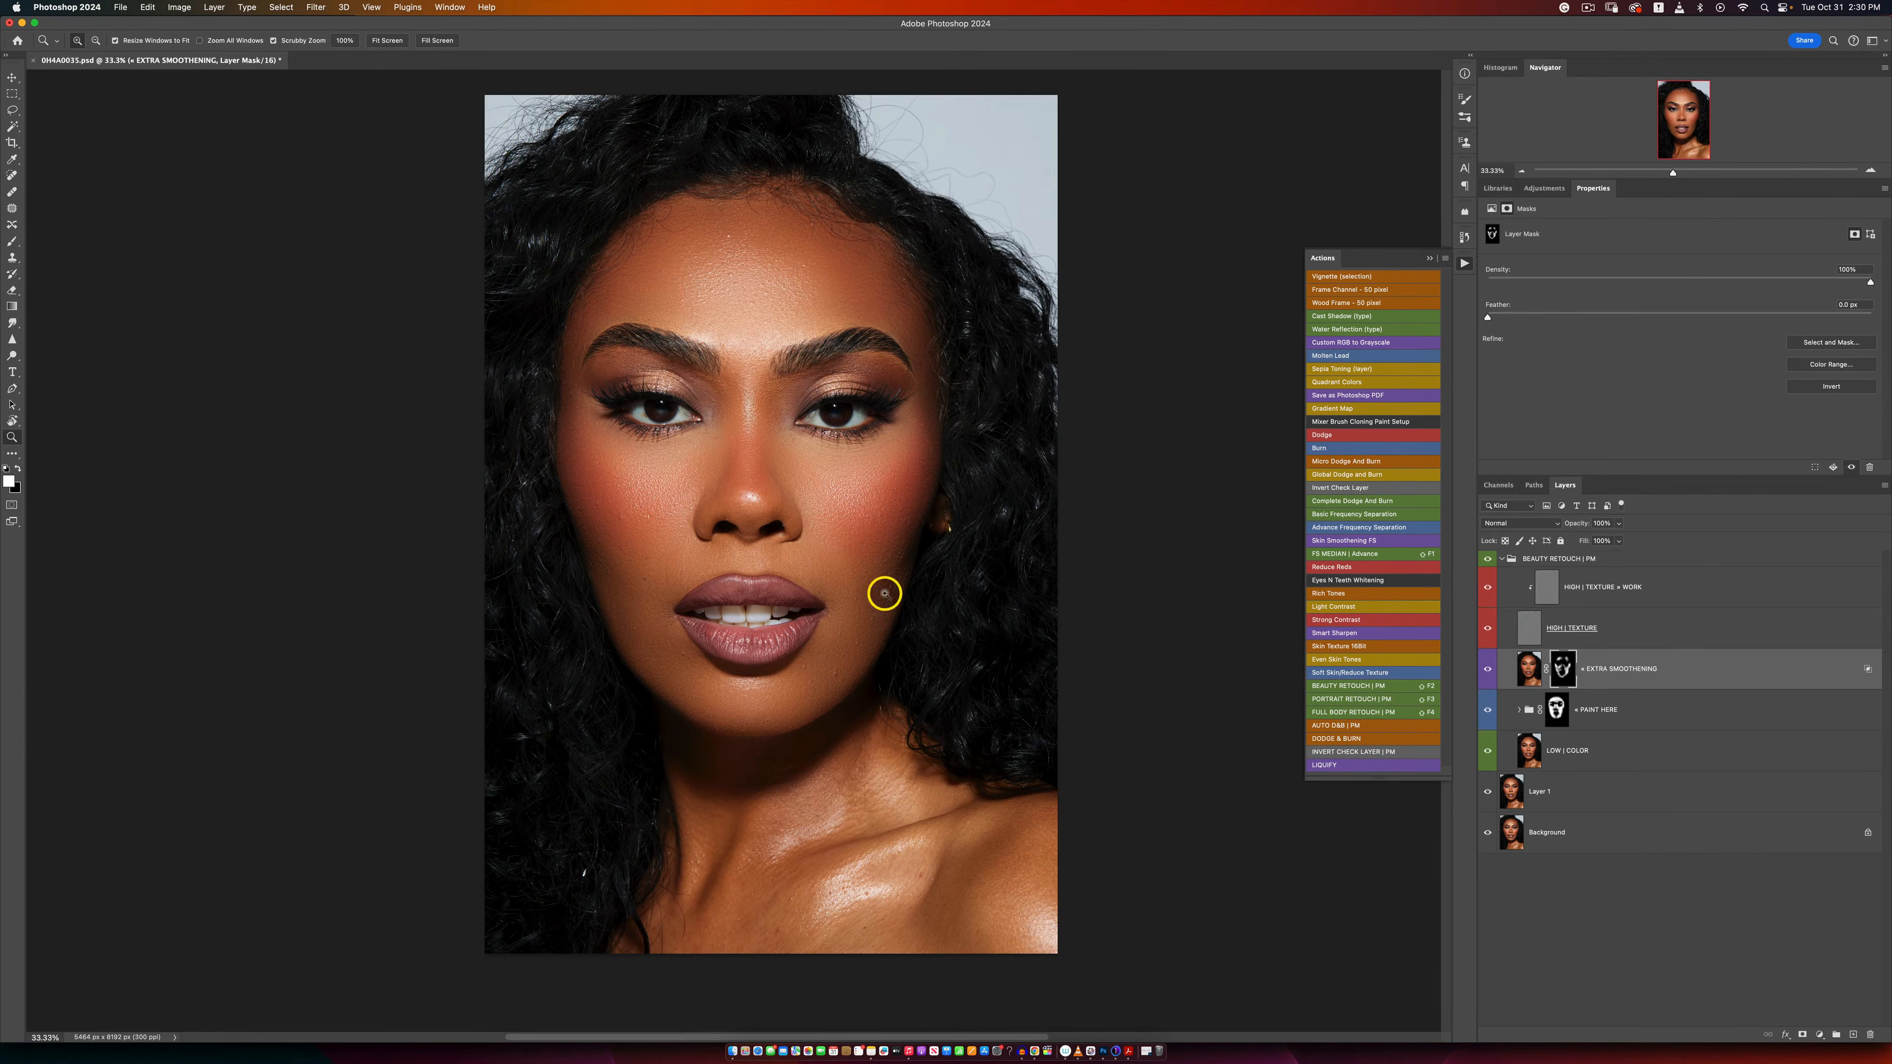
Step: Lower the brush flow to about 9% and paint the PAINT HERE mask over the neck and chest with a larger brush
{"action": "key", "text": "b"}
{"action": "left_click", "coordinate": [370, 41]}
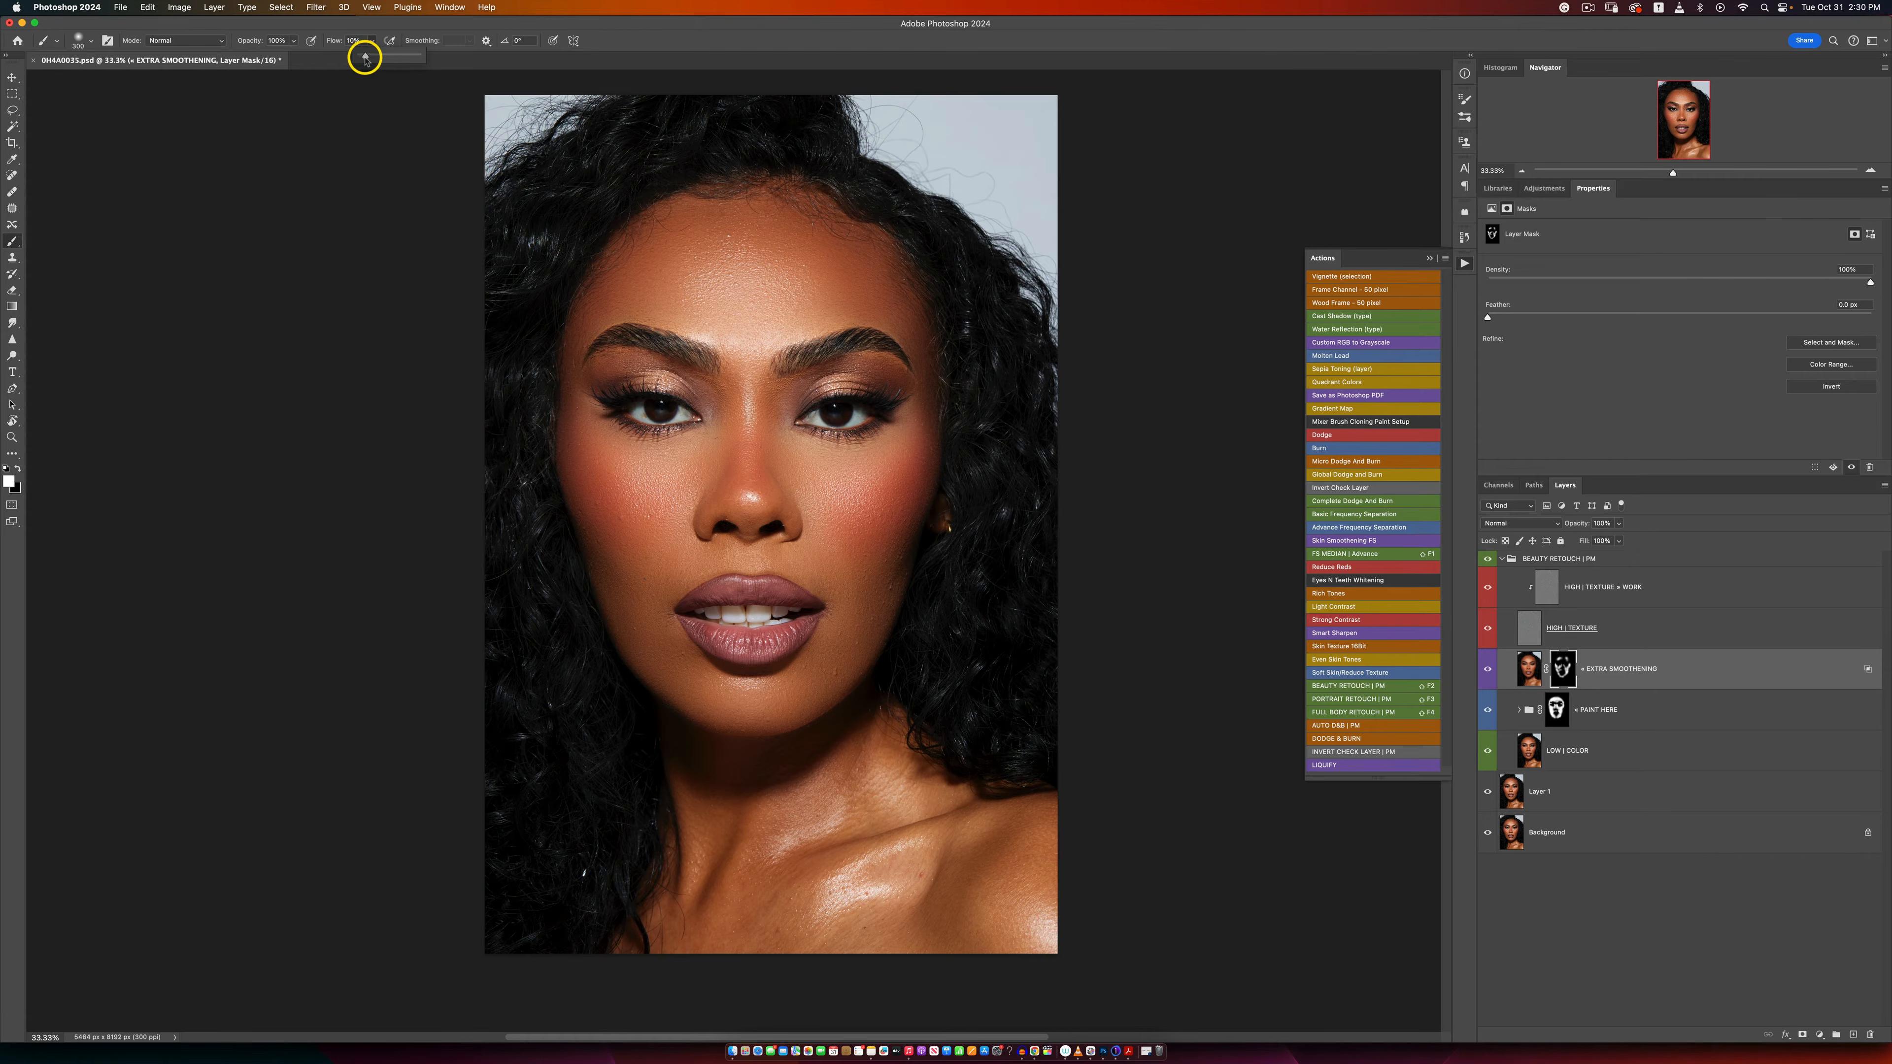
{"action": "left_click", "coordinate": [675, 55]}
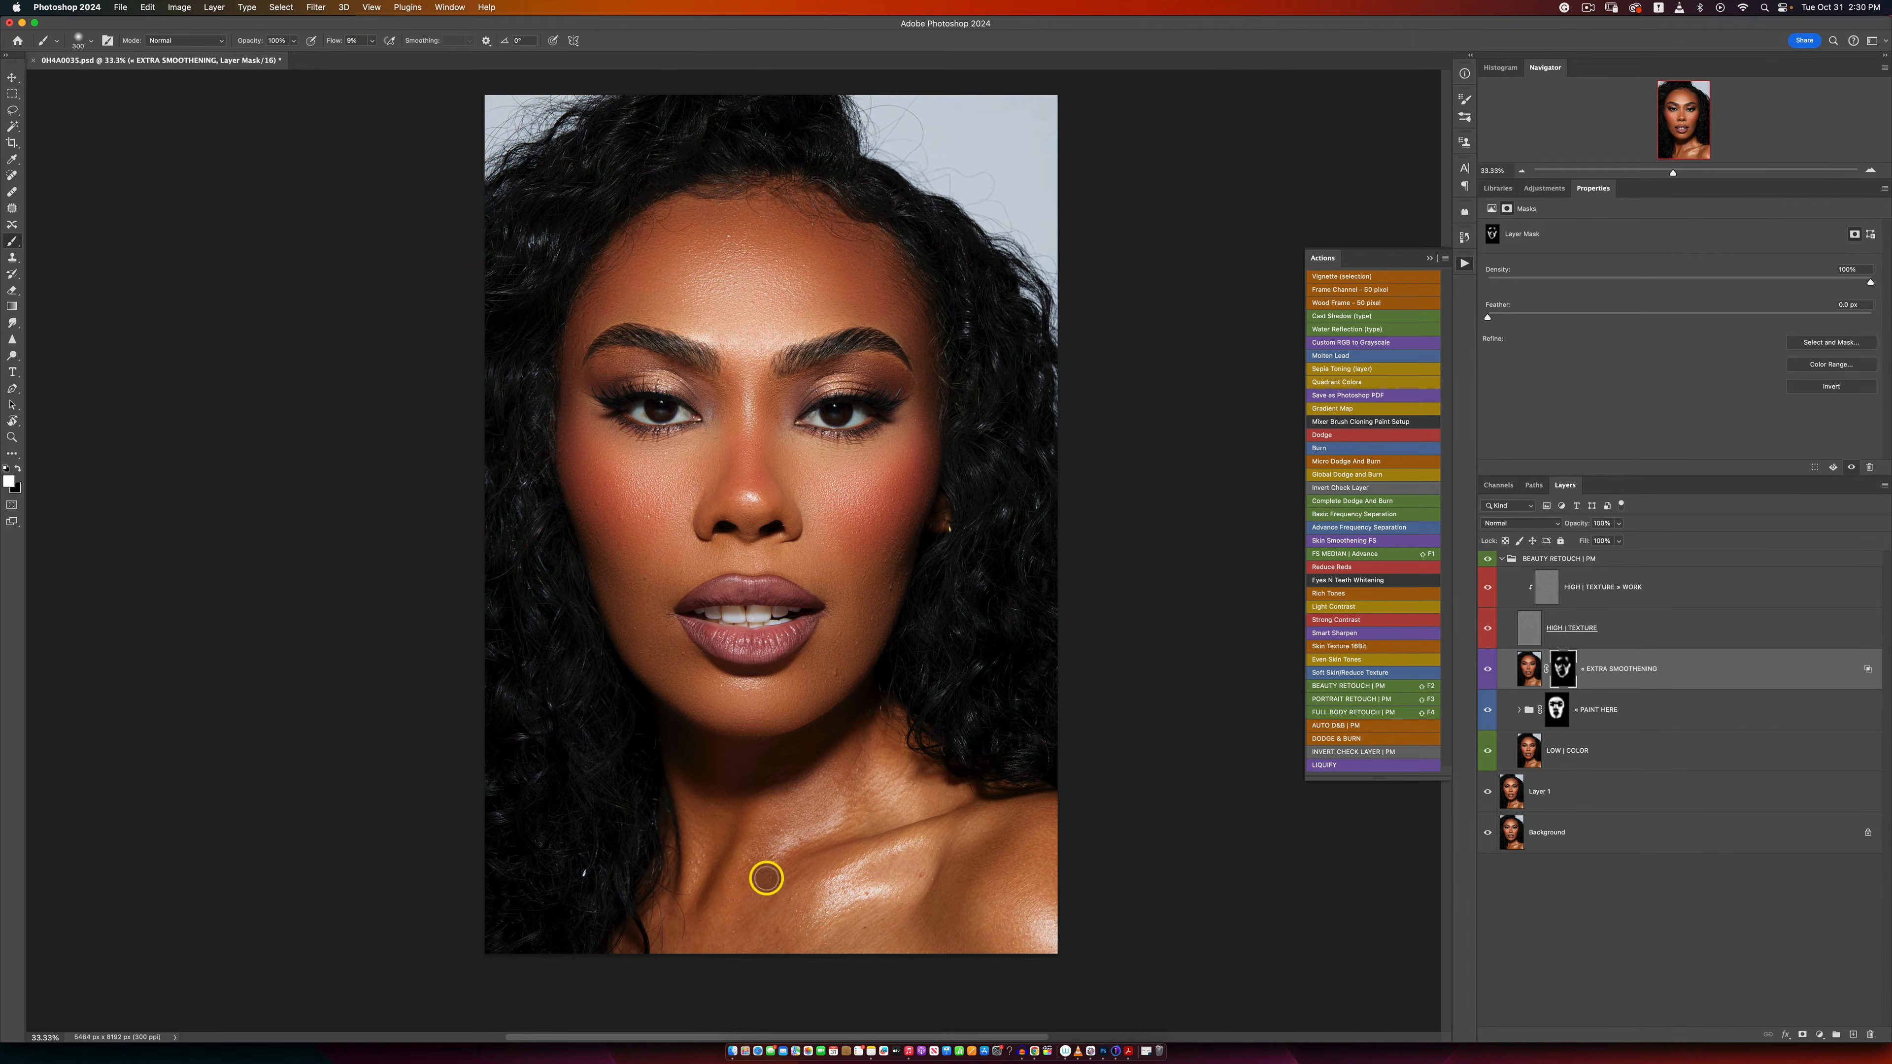
{"action": "left_click", "coordinate": [1556, 708]}
{"action": "key", "text": "bracketright"}
{"action": "key", "text": "bracketright"}
{"action": "key", "text": "bracketright"}
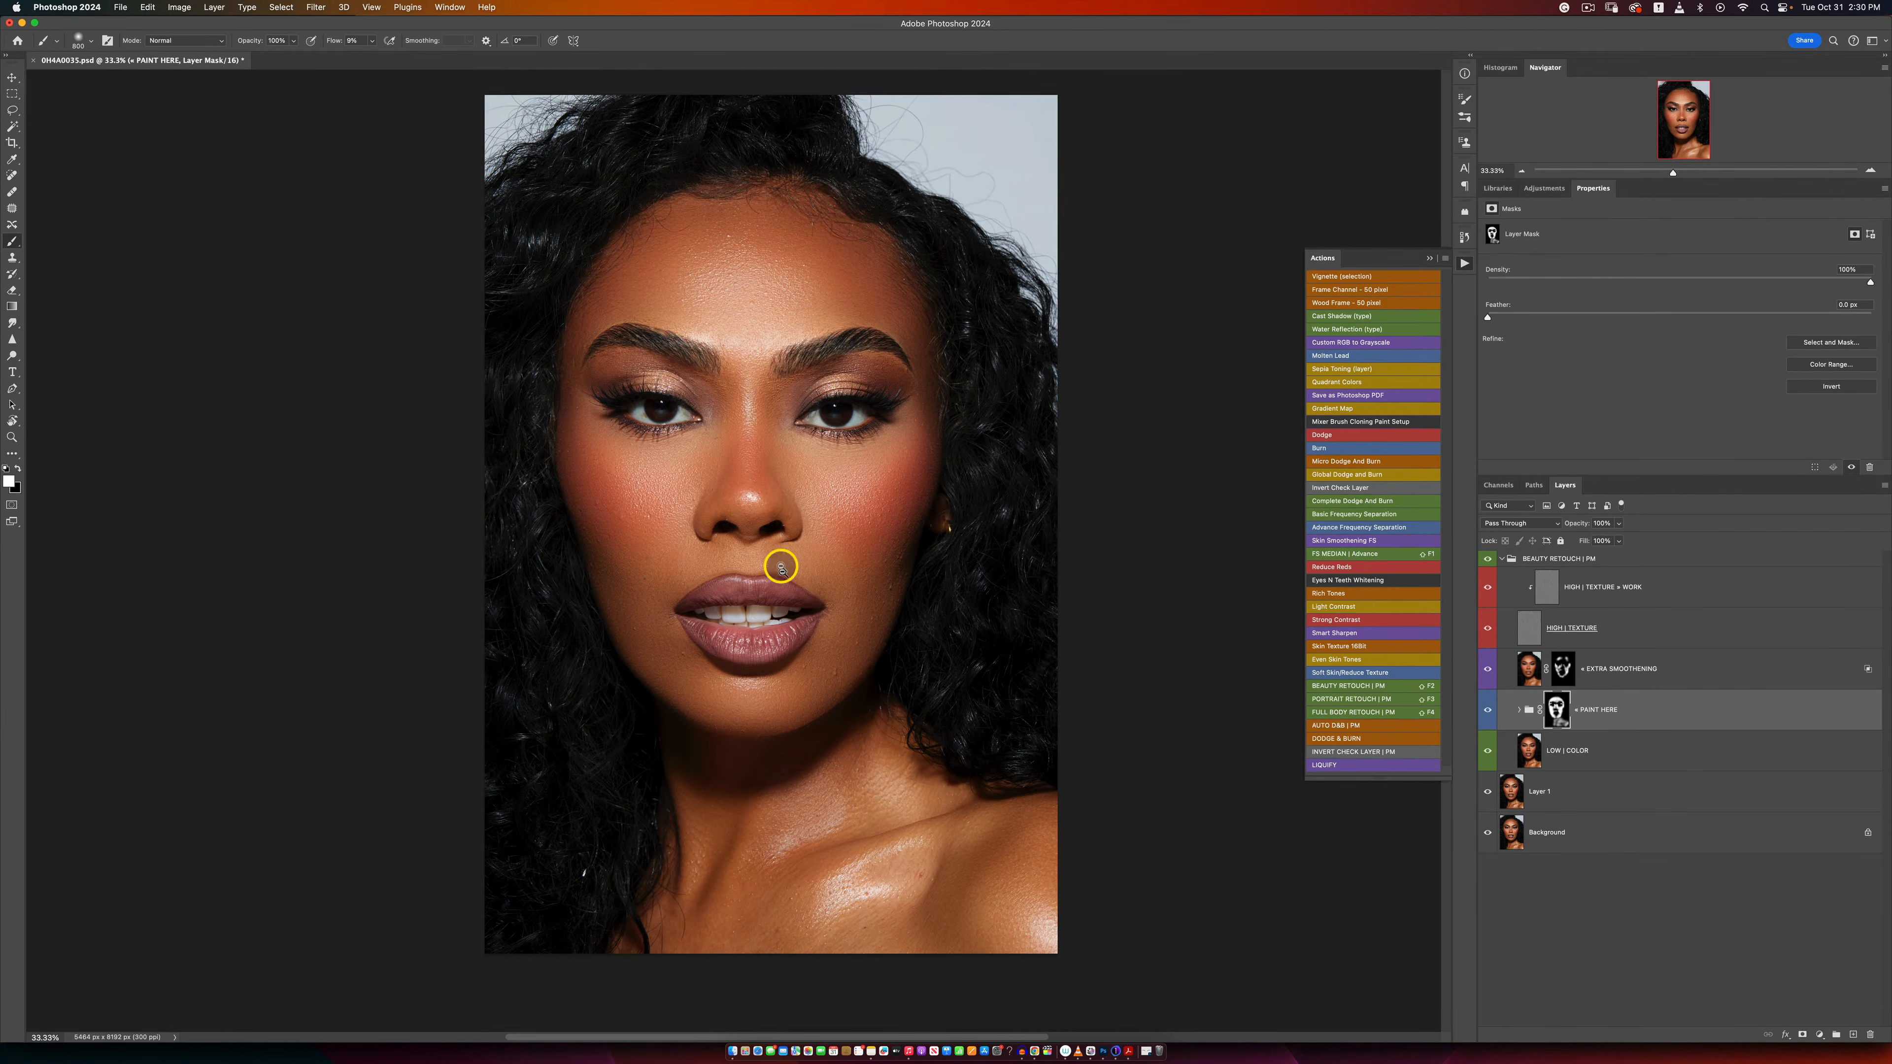
Step: Expand the PAINT HERE group and reduce its BLENDING layer's opacity to about 85%
{"action": "key", "text": "z"}
{"action": "left_click", "coordinate": [759, 525], "text": "alt"}
{"action": "left_click", "coordinate": [760, 524], "text": "alt"}
{"action": "left_click", "coordinate": [745, 547]}
{"action": "key", "text": "b"}
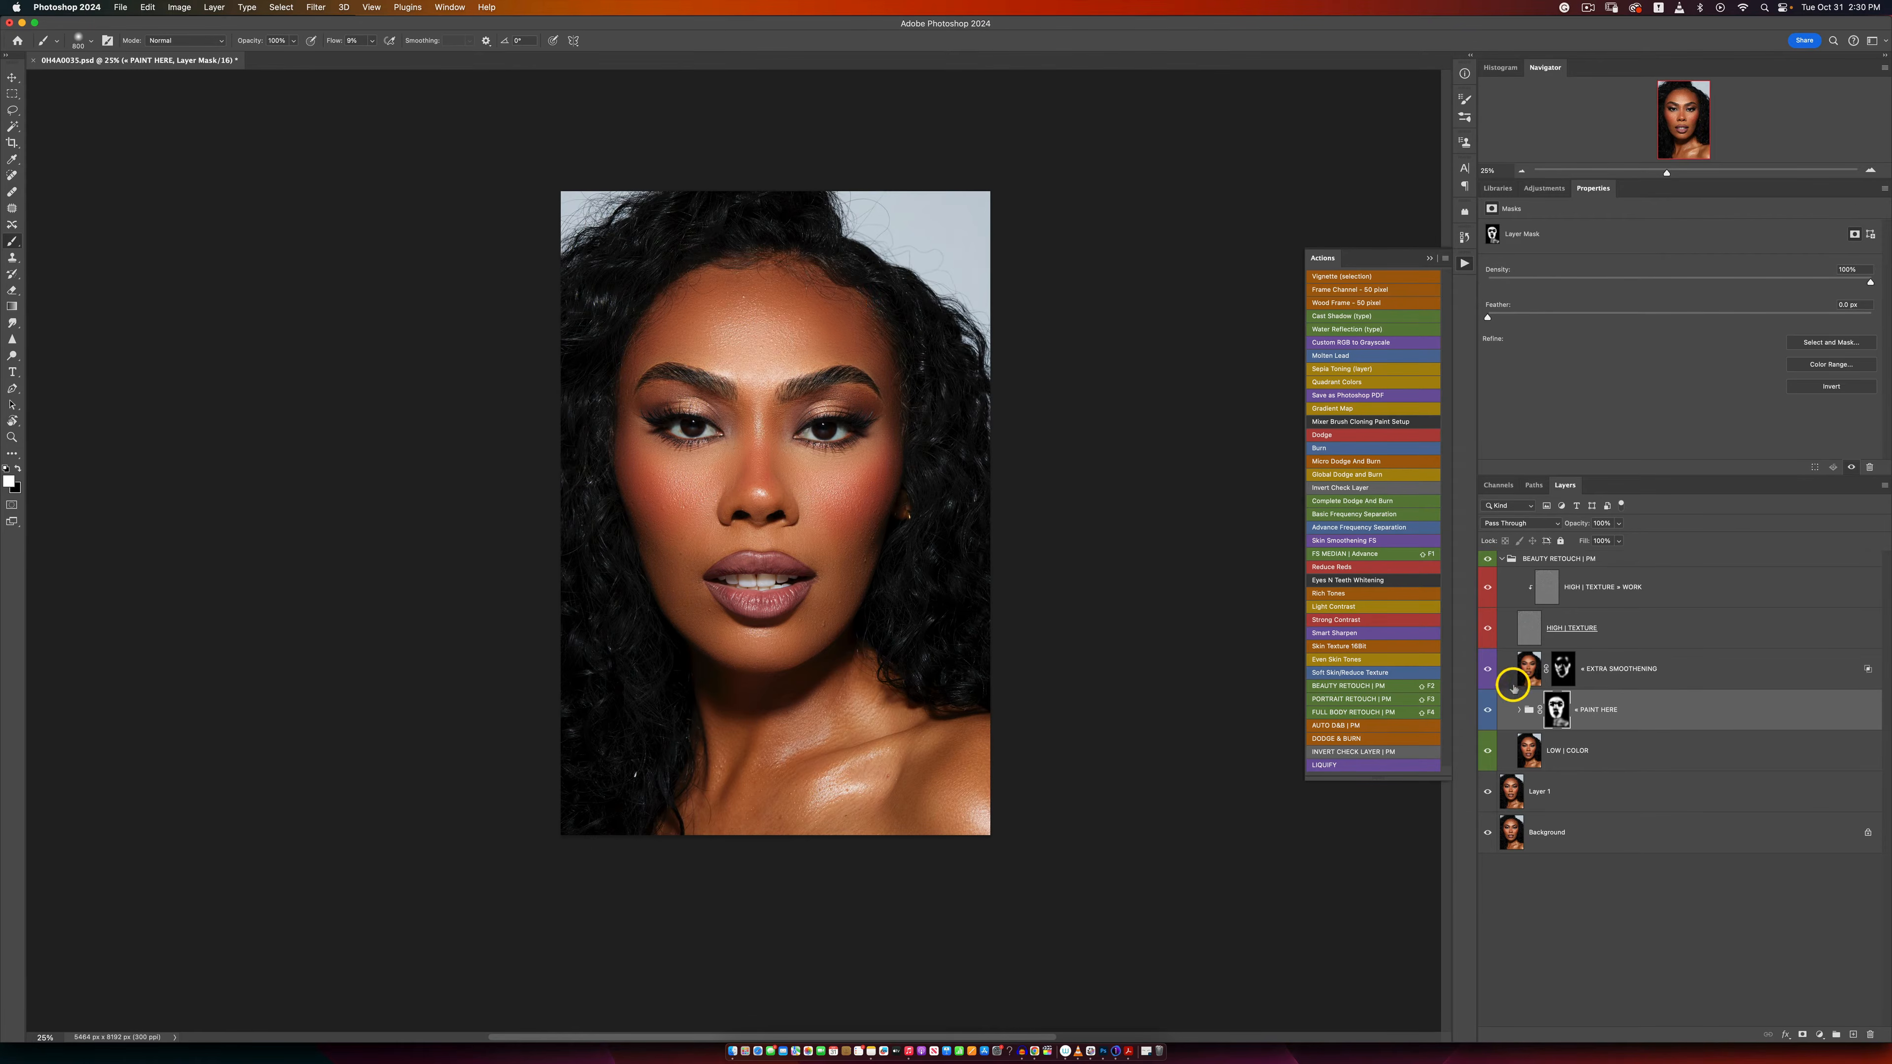
{"action": "left_click", "coordinate": [1518, 714]}
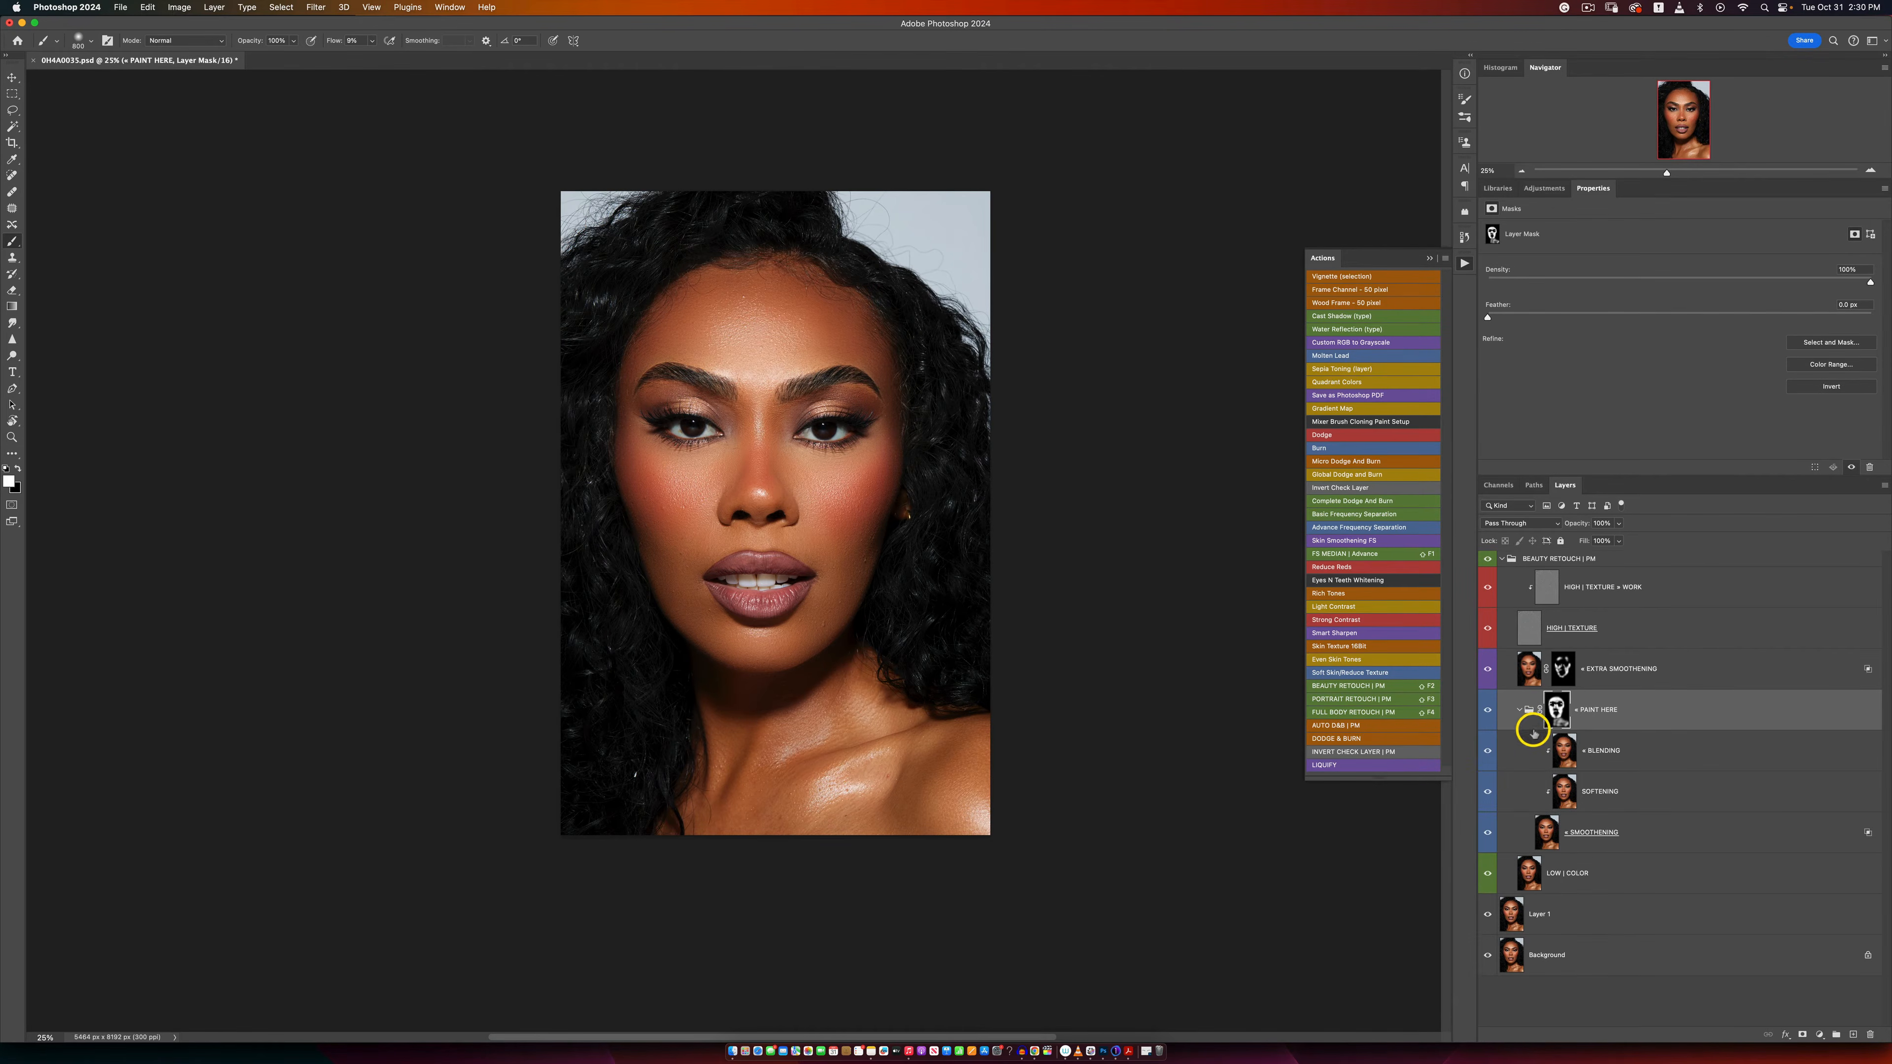
{"action": "left_click", "coordinate": [1597, 751]}
{"action": "left_click", "coordinate": [1620, 525]}
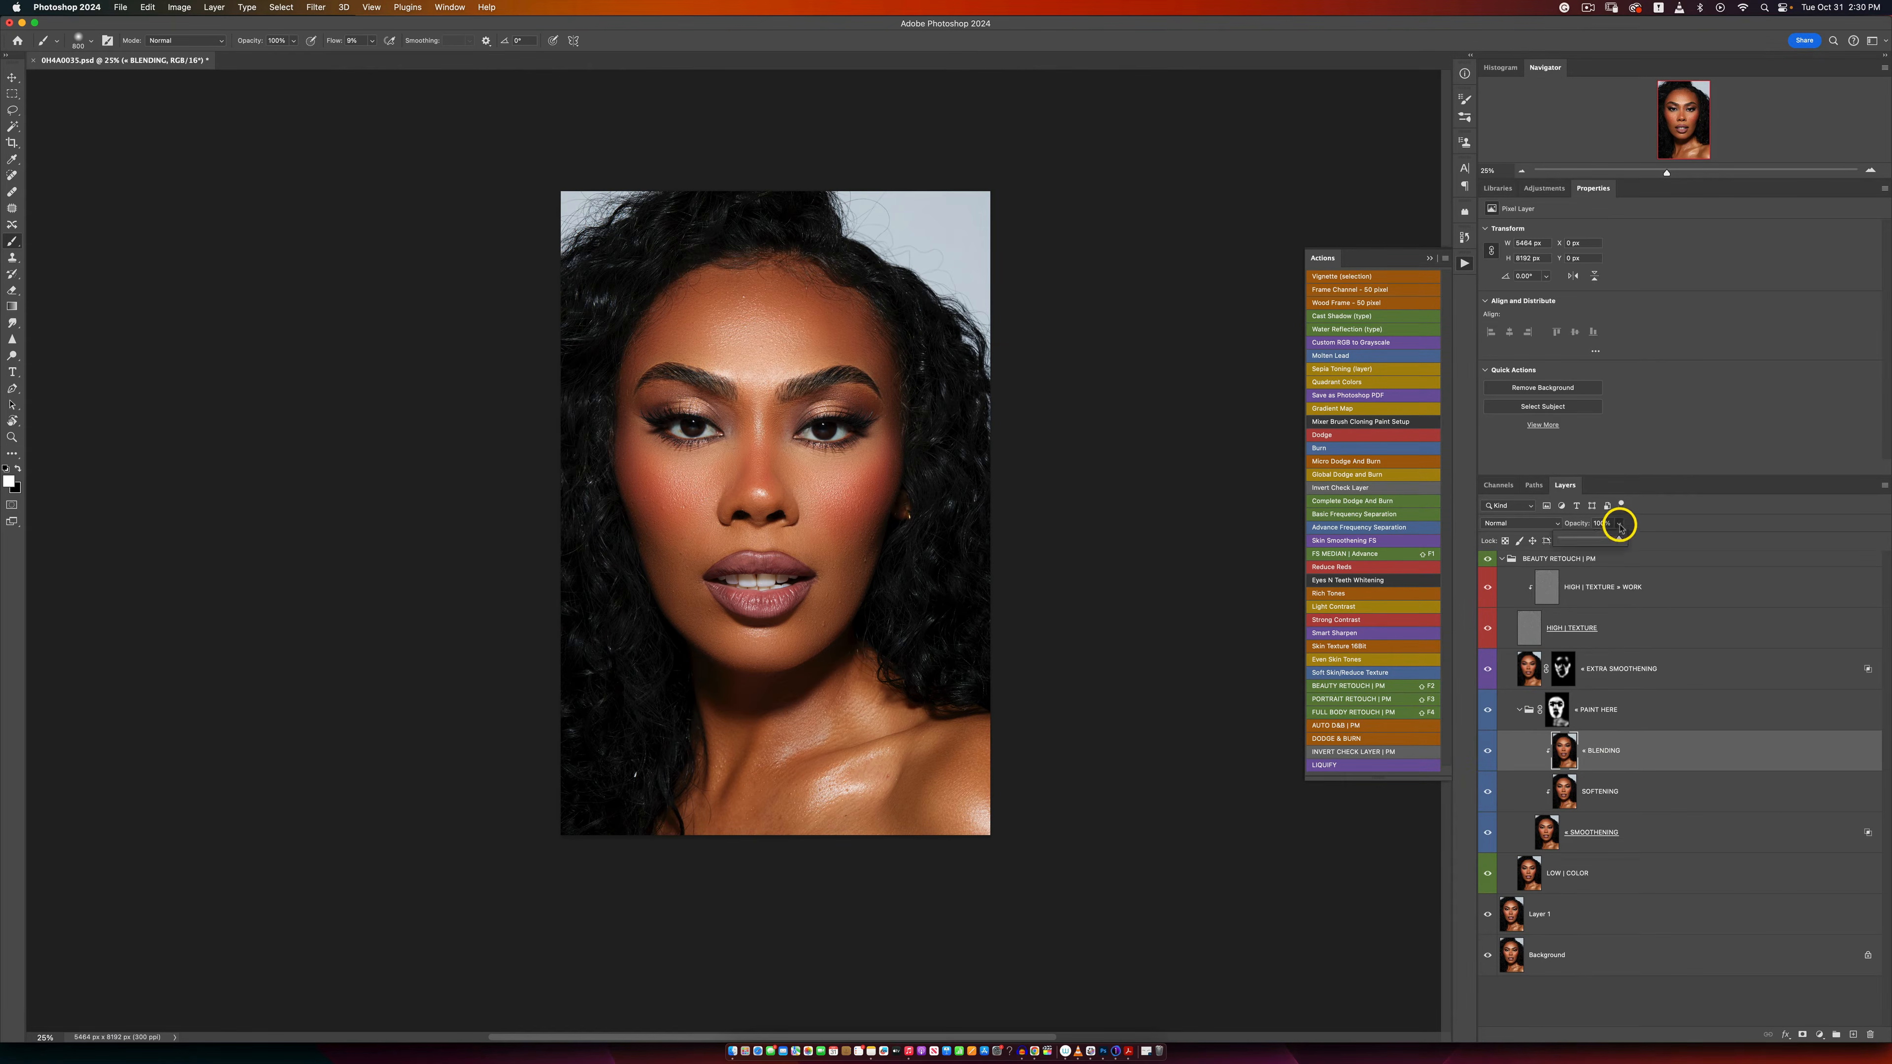
{"action": "left_click_drag", "start_coordinate": [1621, 539], "coordinate": [1589, 544]}
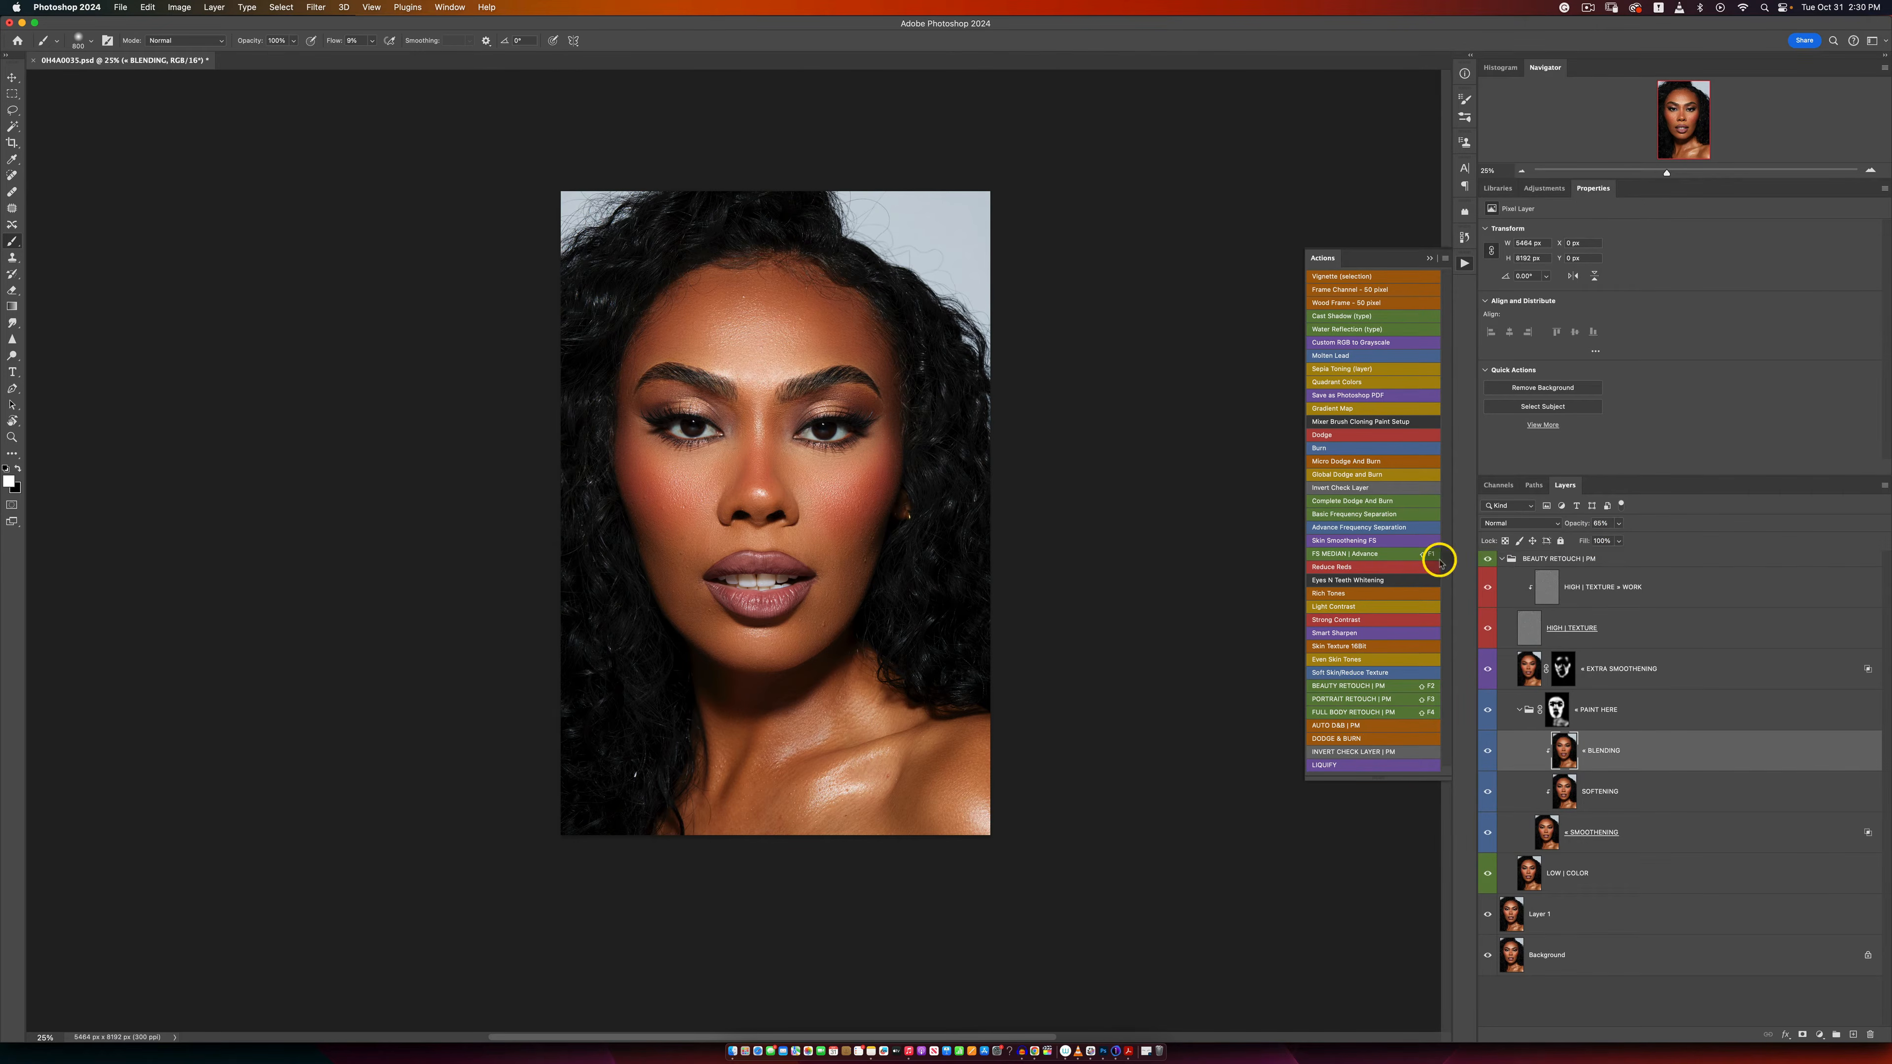
Step: Review the blended skin on the whole portrait at different zoom levels
{"action": "key", "text": "z"}
{"action": "left_click", "coordinate": [779, 538], "text": "alt"}
{"action": "left_click", "coordinate": [770, 552], "text": "alt"}
{"action": "left_click", "coordinate": [778, 556]}
{"action": "left_click", "coordinate": [787, 557]}
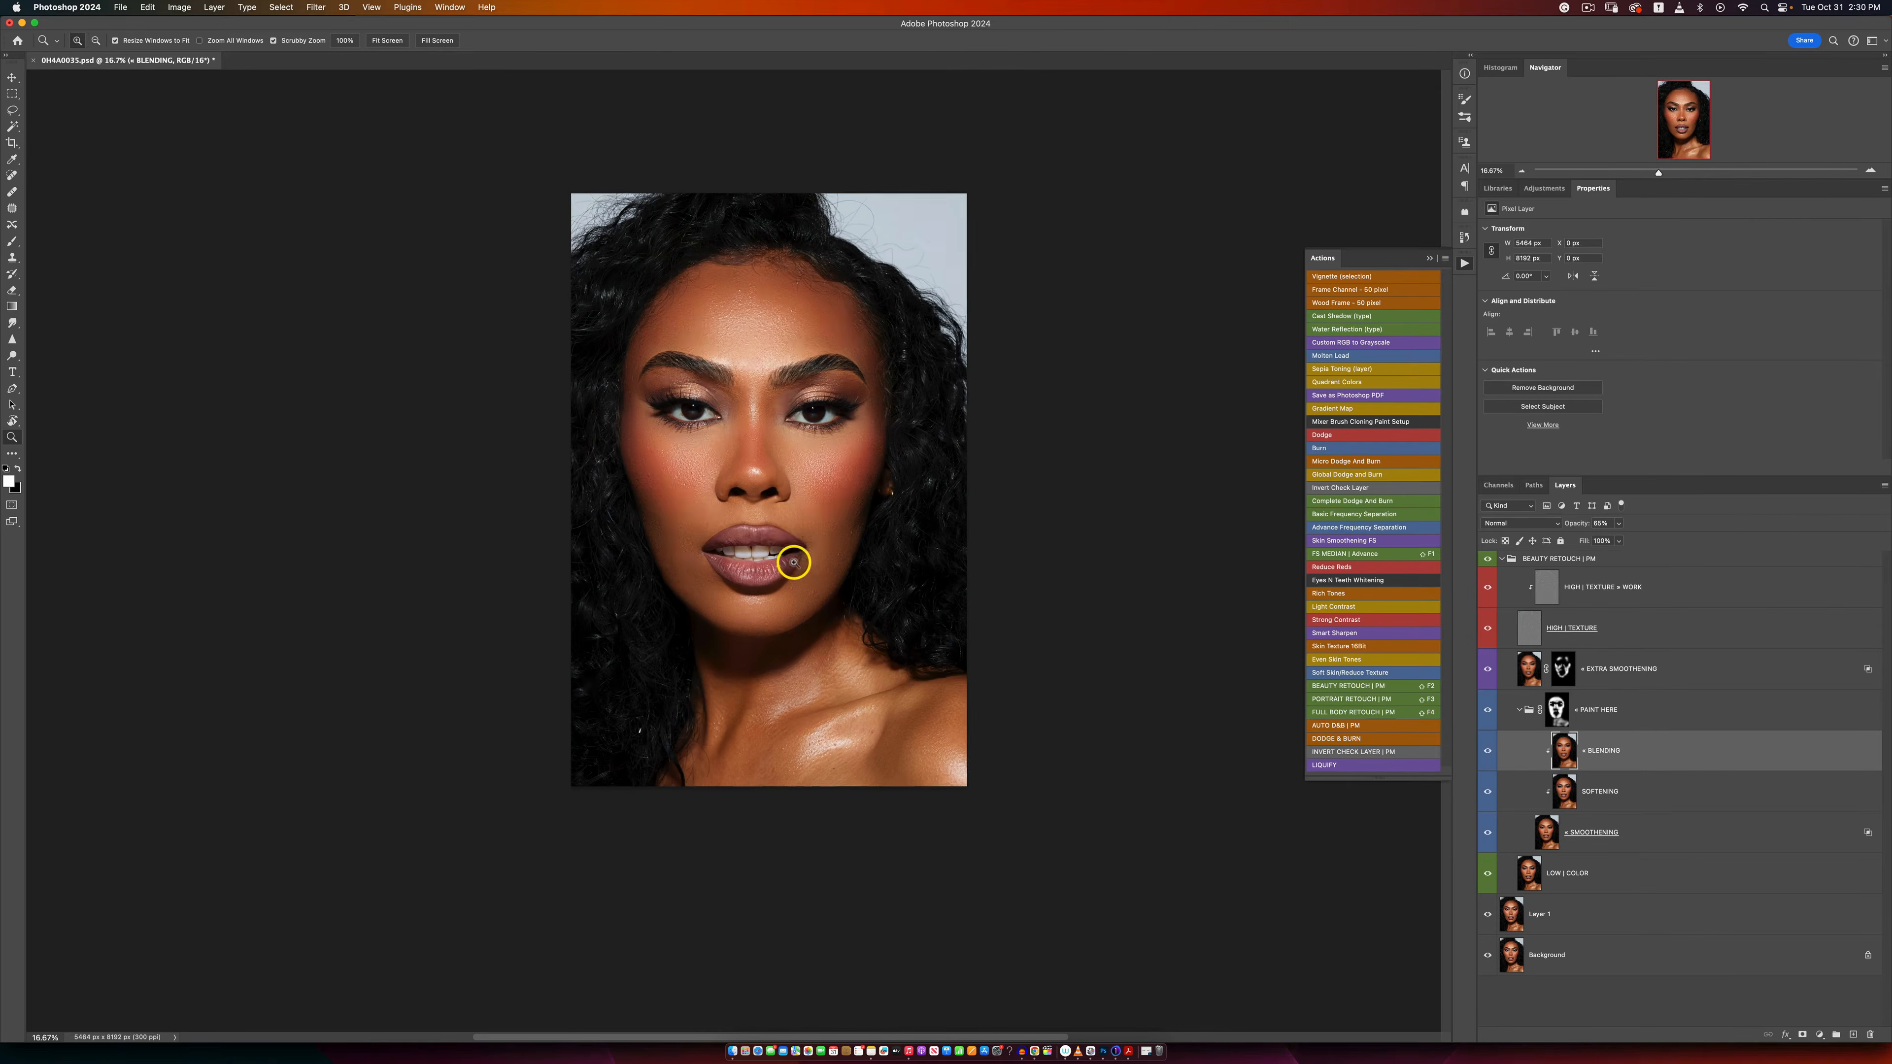
{"action": "left_click", "coordinate": [778, 474]}
{"action": "key", "text": "b"}
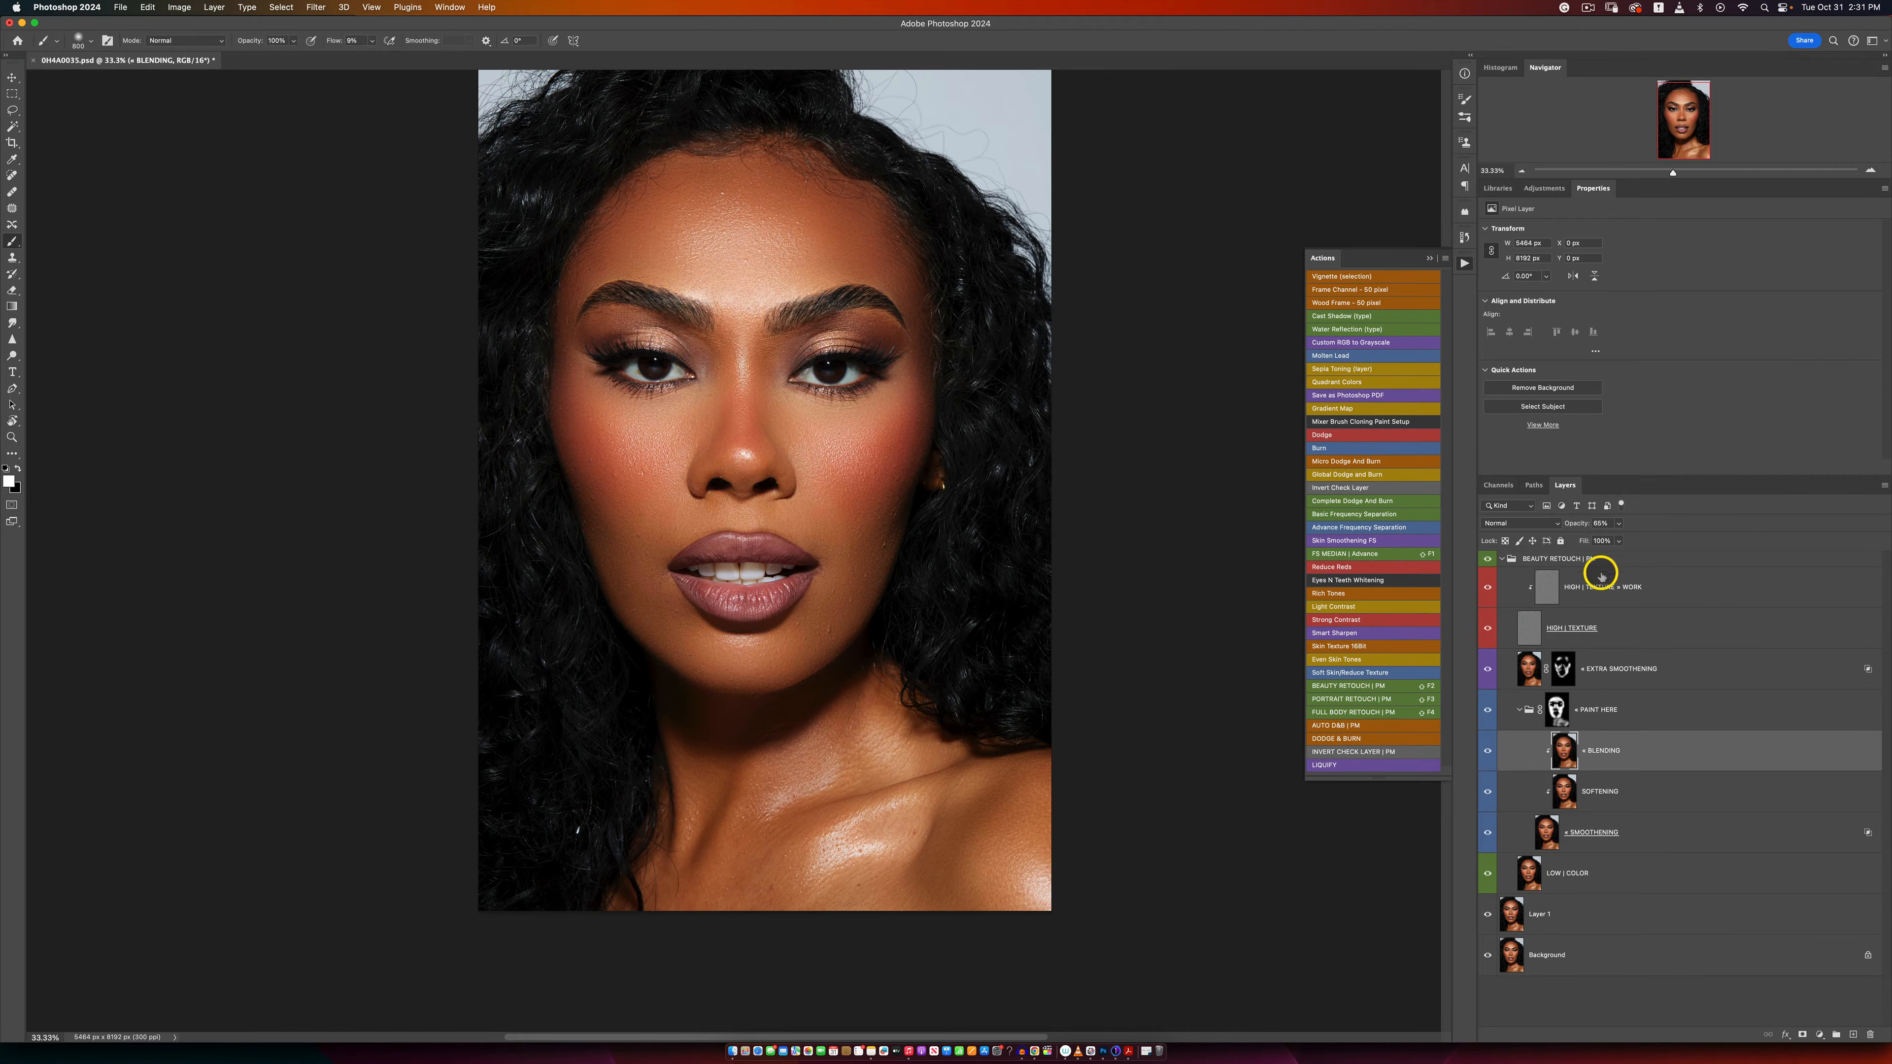
Step: Activate the Clone Stamp tool on the HIGH | TEXTURE + WORK layer and look over its brush size and hardness
{"action": "left_click", "coordinate": [1545, 592]}
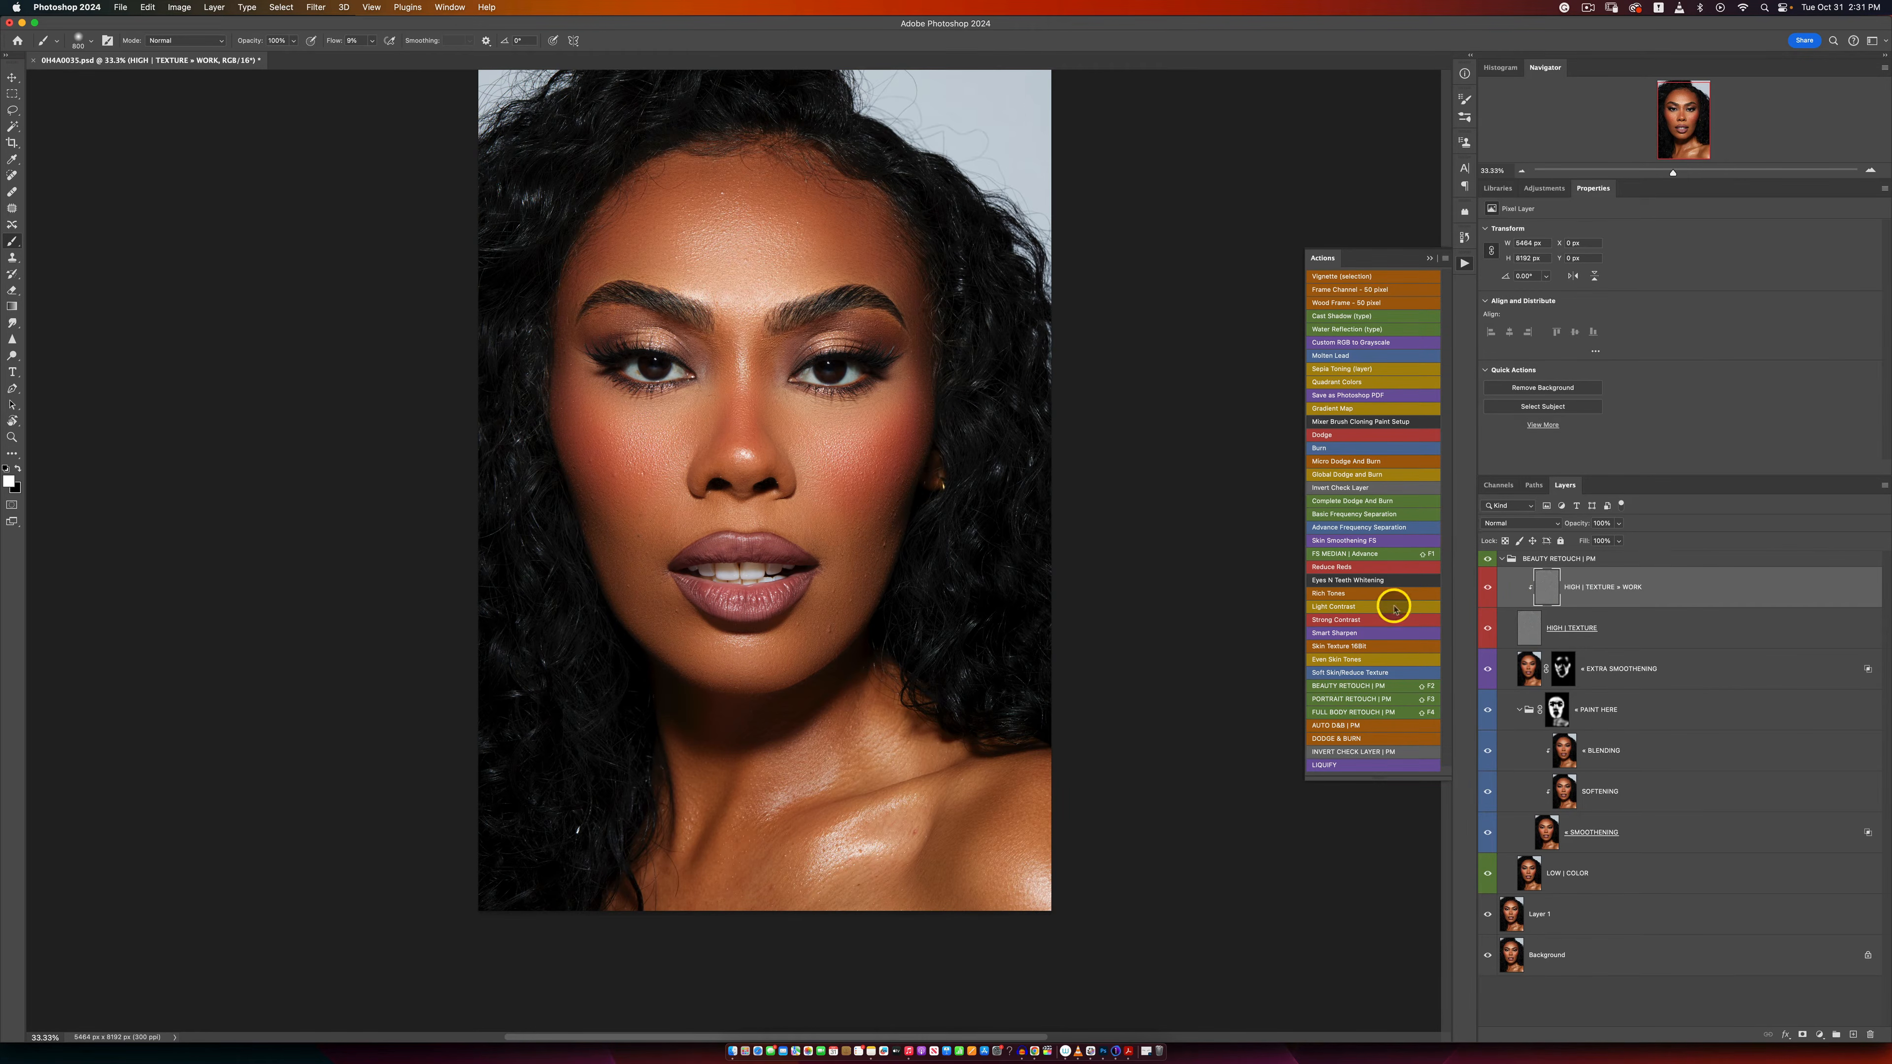
{"action": "key", "text": "s"}
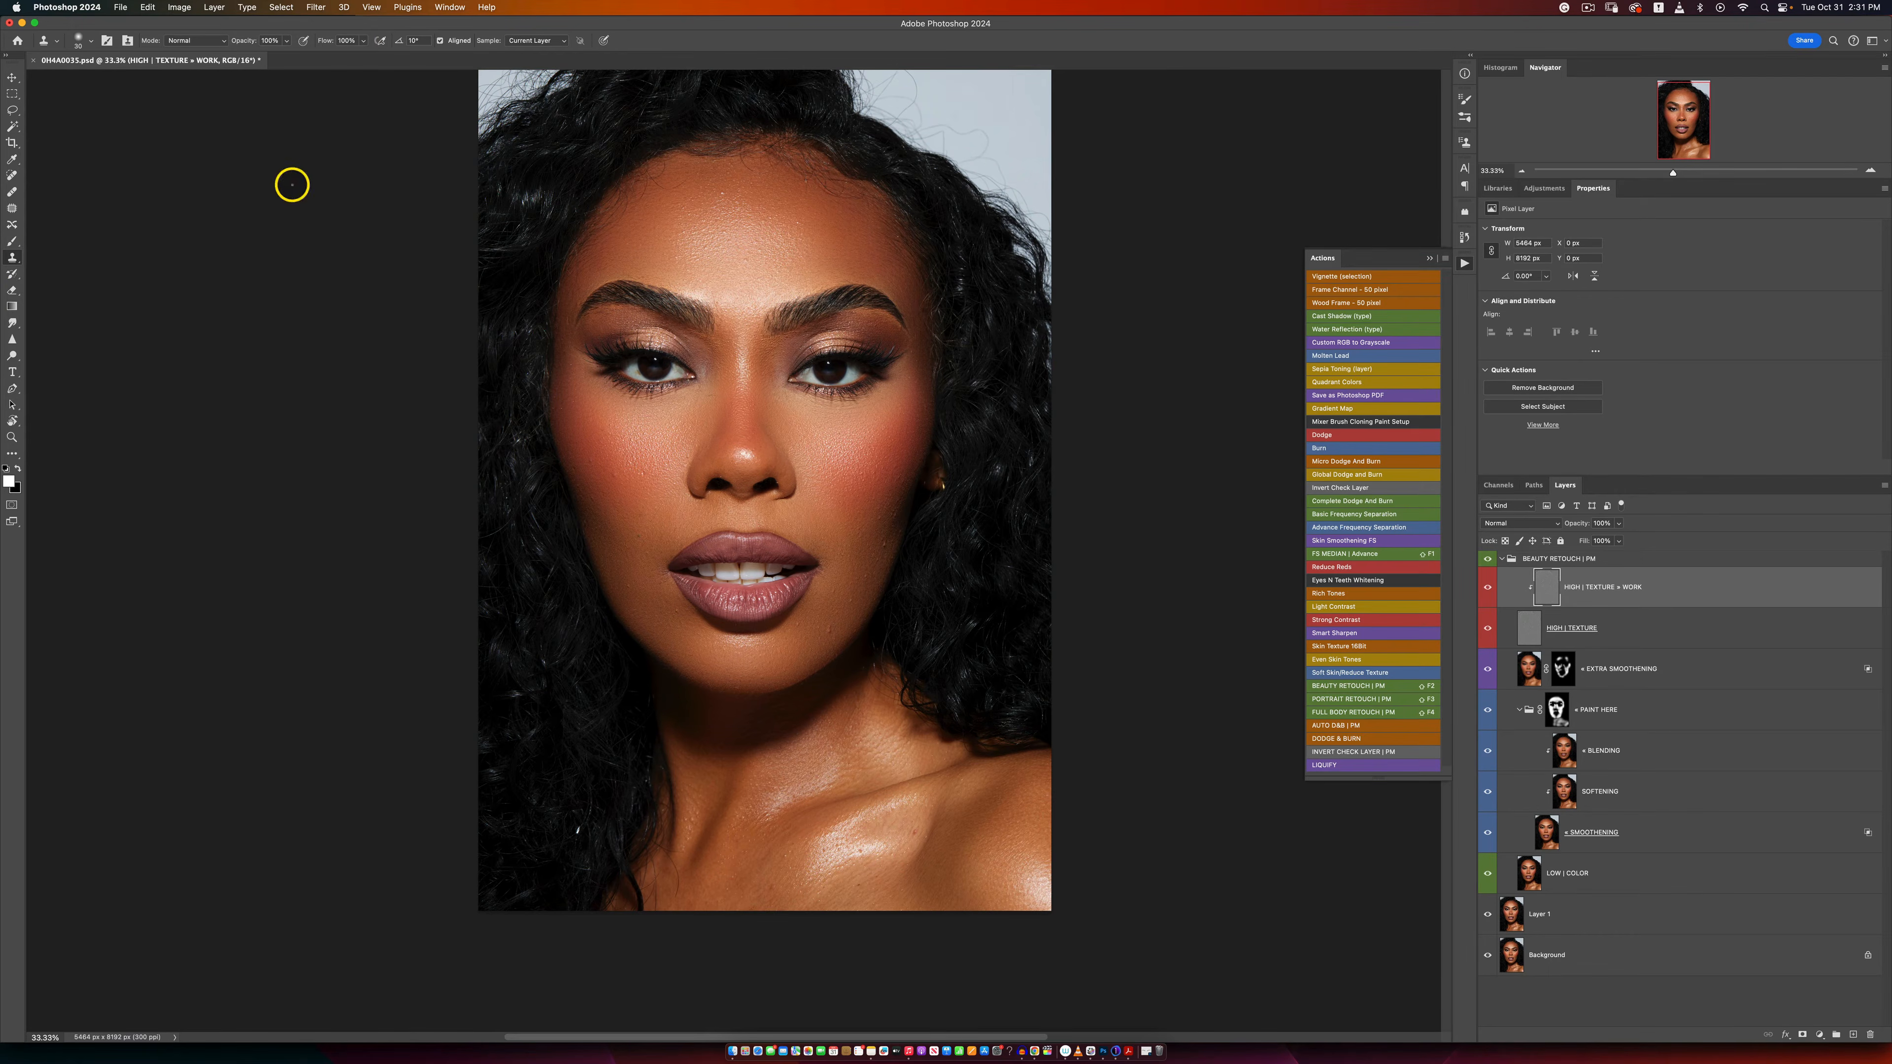
{"action": "left_click", "coordinate": [704, 439], "text": "alt"}
{"action": "left_click", "coordinate": [82, 41]}
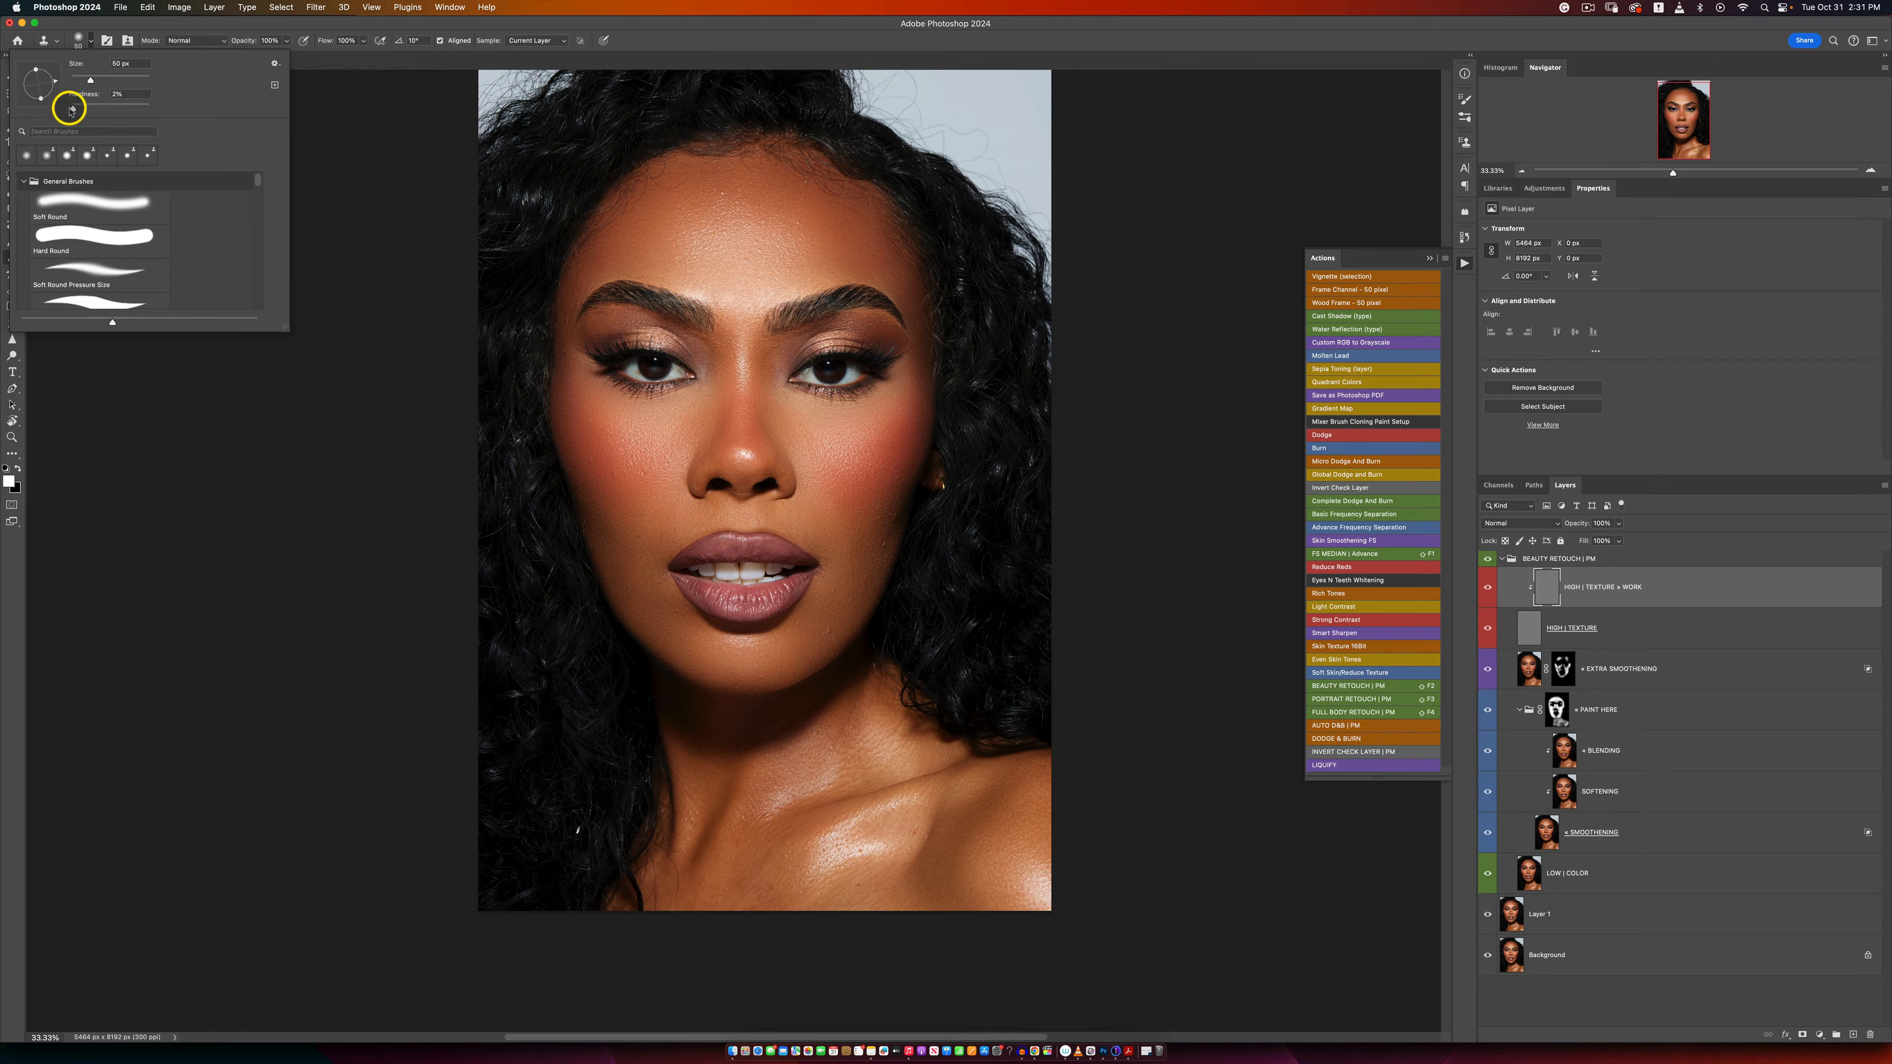
{"action": "left_click", "coordinate": [82, 41]}
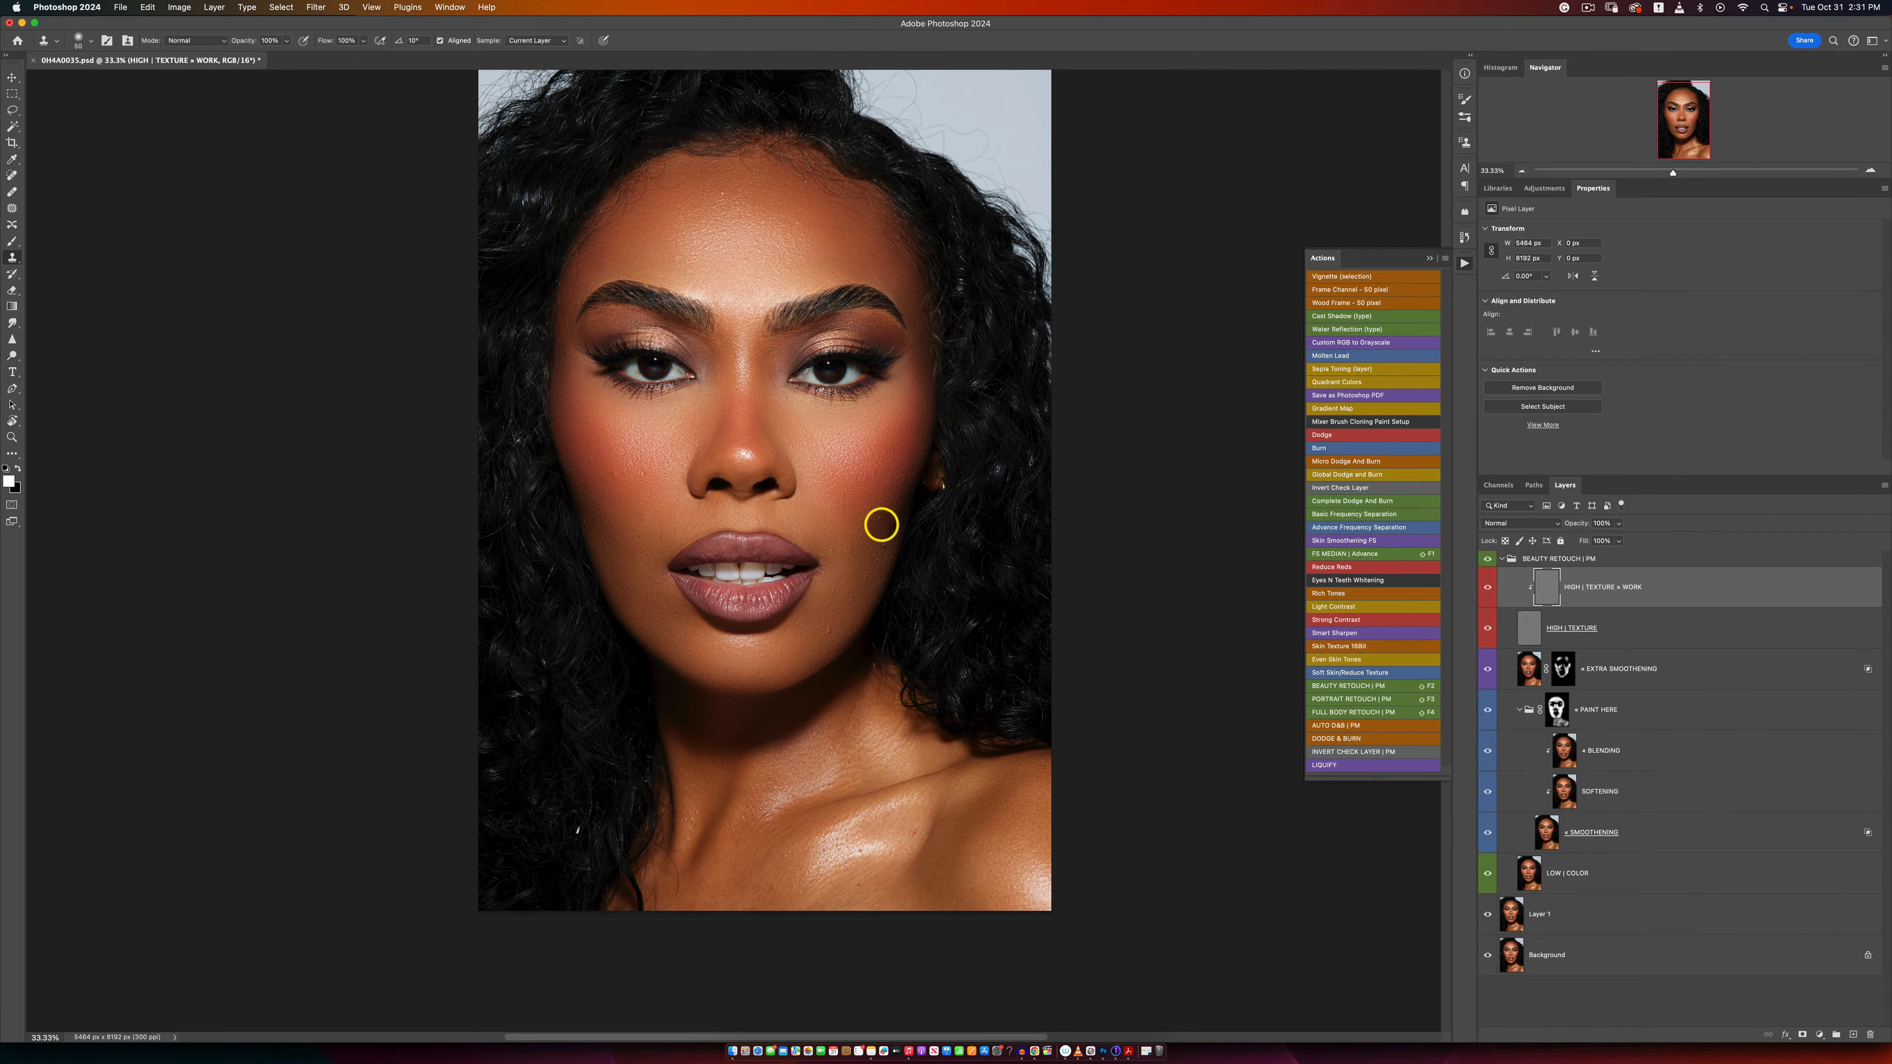
Step: Clone clean skin texture over the small blemishes along the cheek and jaw on the side with the visible earring
{"action": "key", "text": "z"}
{"action": "left_click", "coordinate": [878, 535]}
{"action": "key", "text": "s"}
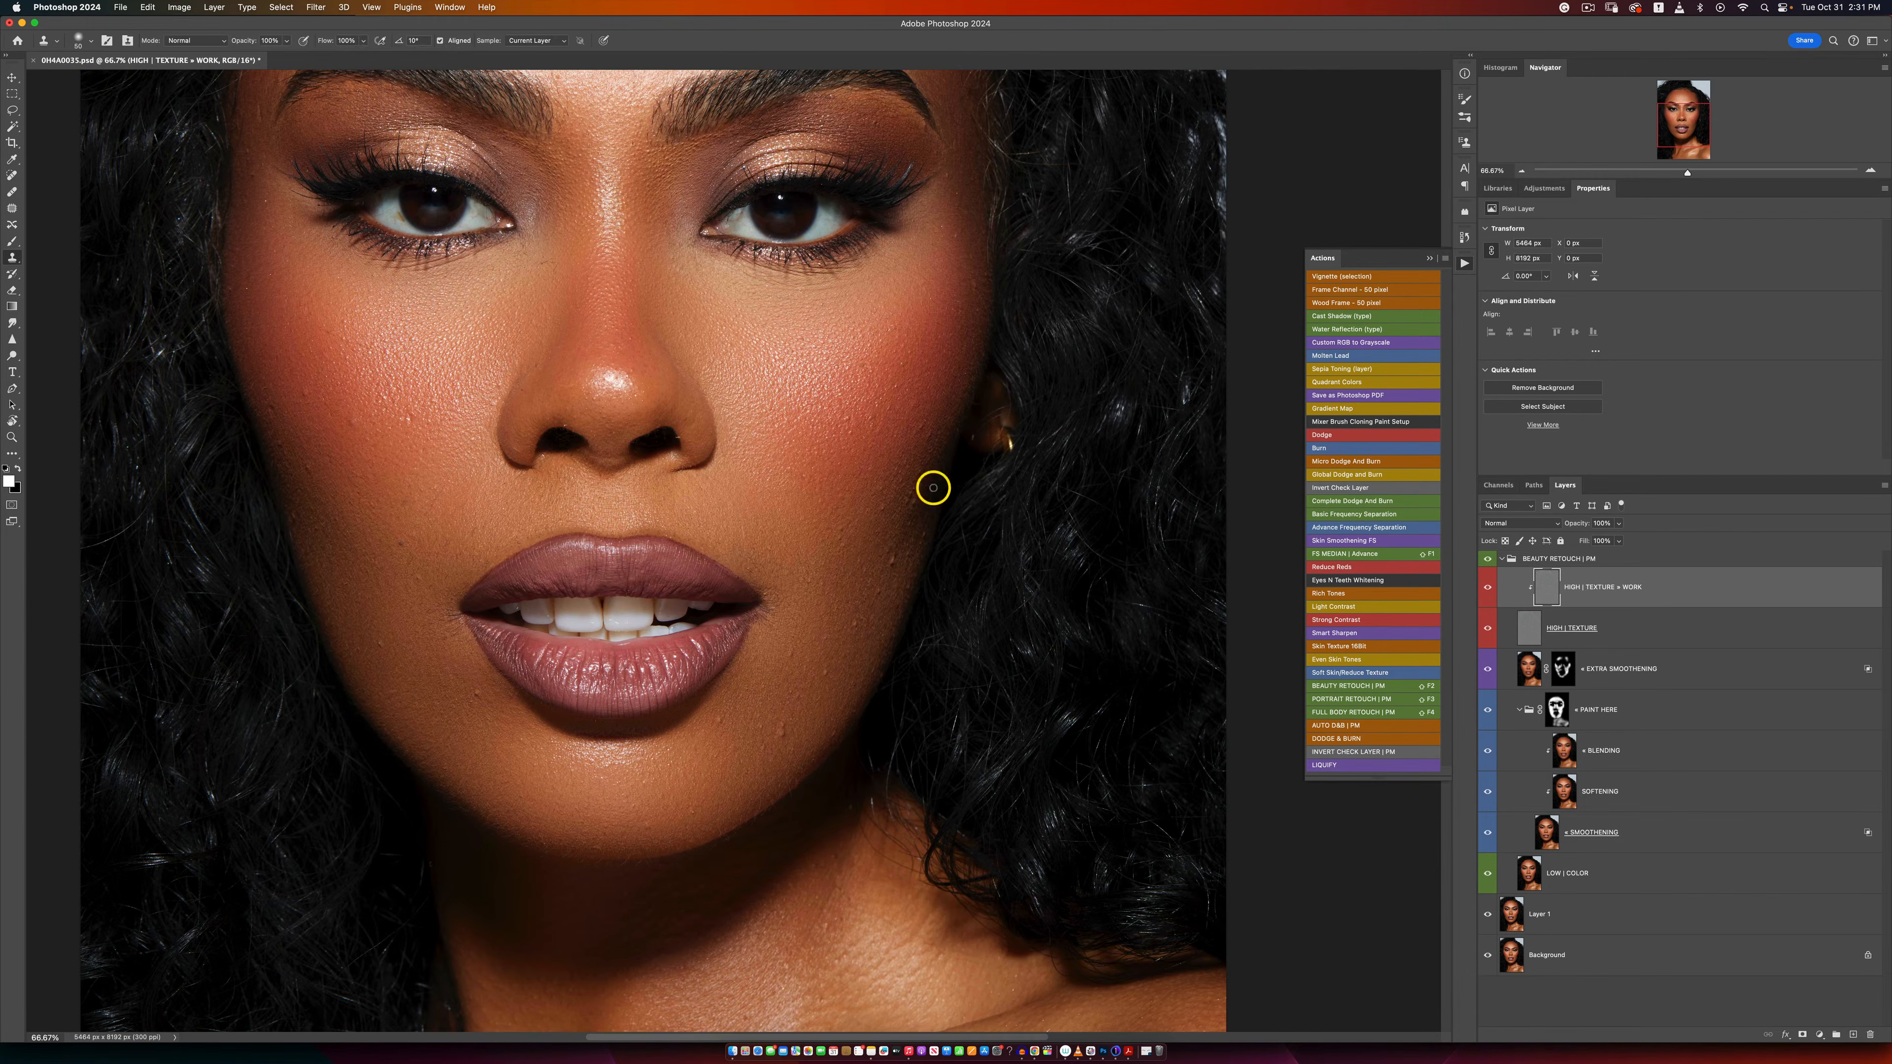
{"action": "left_click", "coordinate": [835, 607], "text": "alt"}
{"action": "left_click_drag", "start_coordinate": [878, 589], "coordinate": [877, 599]}
{"action": "left_click", "coordinate": [893, 559]}
{"action": "left_click", "coordinate": [889, 549]}
{"action": "left_click", "coordinate": [902, 557], "text": "alt"}
{"action": "left_click_drag", "start_coordinate": [921, 541], "coordinate": [919, 497]}
{"action": "left_click", "coordinate": [896, 522], "text": "alt"}
Step: Clone clean texture over the rough spots on the opposite cheek and the bump on the chin
{"action": "left_click", "coordinate": [322, 429], "text": "alt"}
{"action": "left_click", "coordinate": [306, 392]}
{"action": "left_click", "coordinate": [305, 436], "text": "alt"}
{"action": "mouse_move", "coordinate": [279, 434]}
{"action": "left_mouse_down"}
{"action": "mouse_move", "coordinate": [291, 469]}
{"action": "mouse_move", "coordinate": [271, 401]}
{"action": "mouse_move", "coordinate": [323, 549]}
{"action": "left_mouse_up"}
{"action": "left_click", "coordinate": [782, 752], "text": "alt"}
{"action": "left_click_drag", "start_coordinate": [781, 735], "coordinate": [781, 728]}
Step: Clone away the fine marks around the corner of the mouth and along the upper lip edge with a smaller brush
{"action": "key", "text": "z"}
{"action": "left_click", "coordinate": [775, 571]}
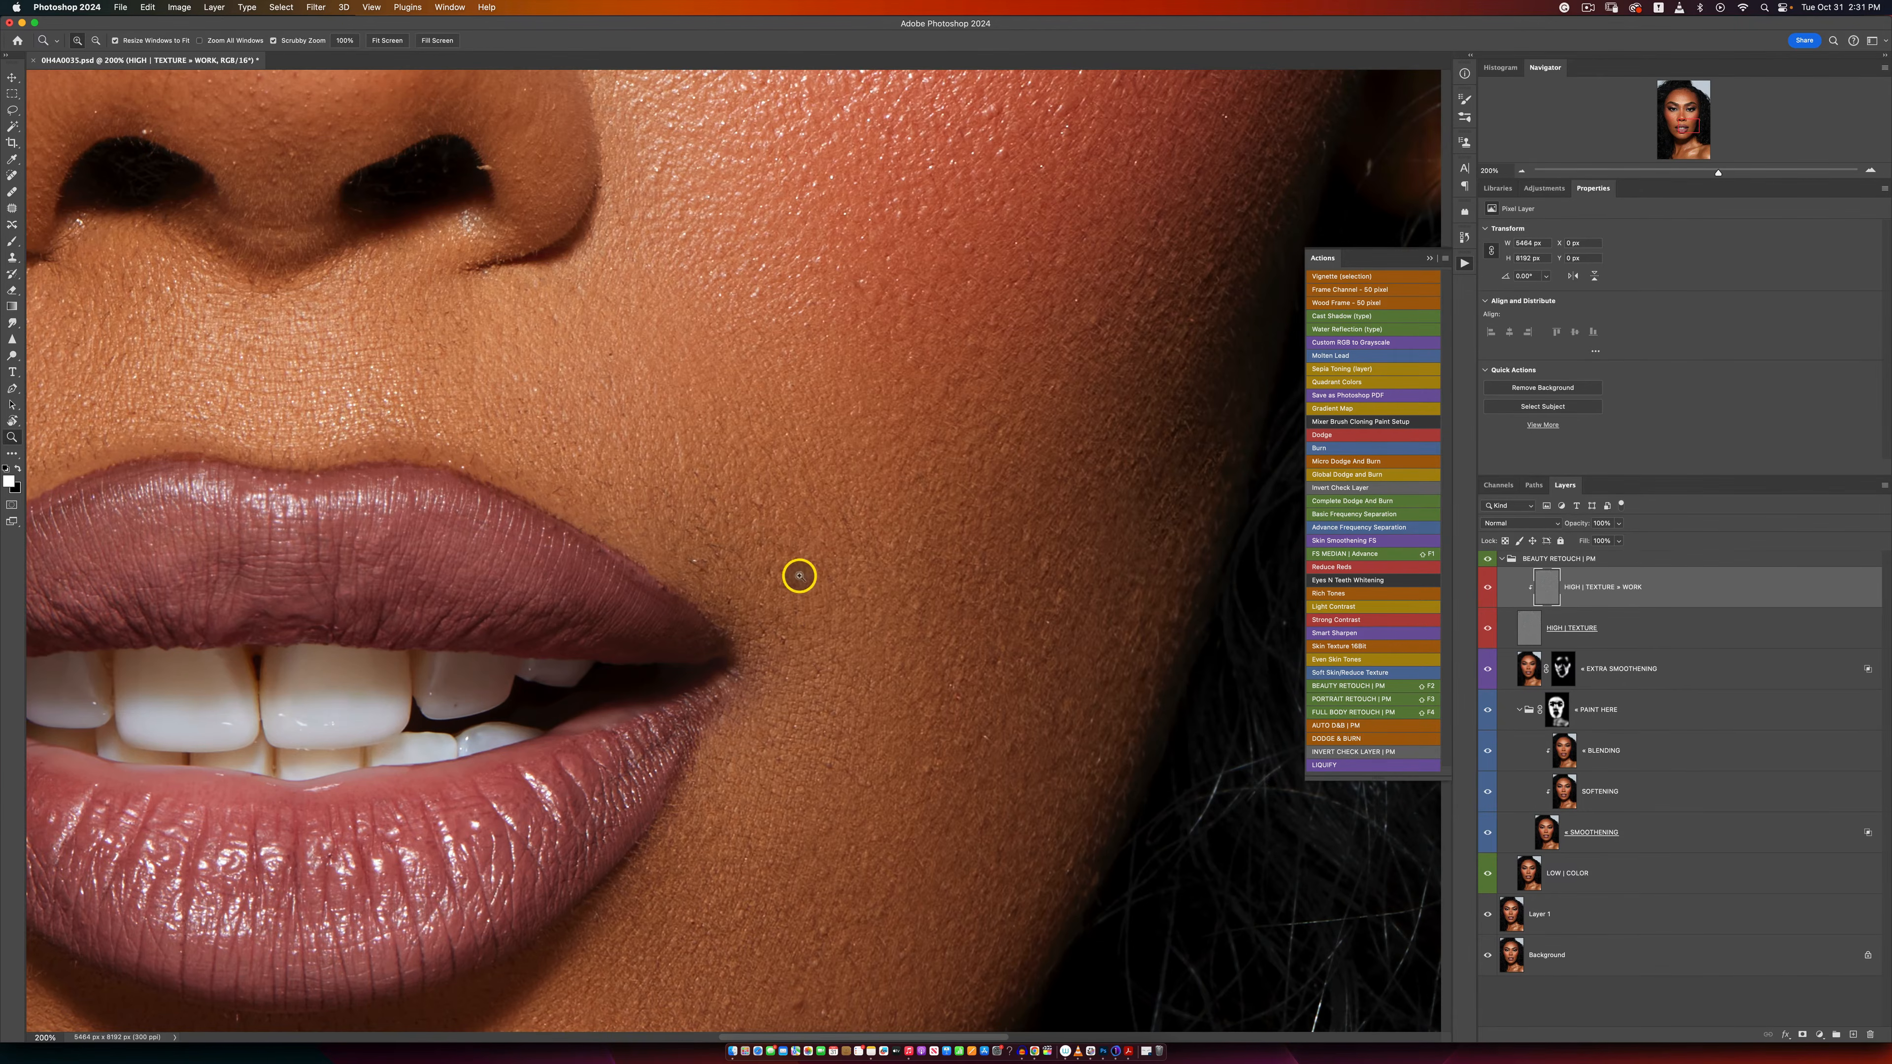
{"action": "key", "text": "s"}
{"action": "key", "text": "bracketleft"}
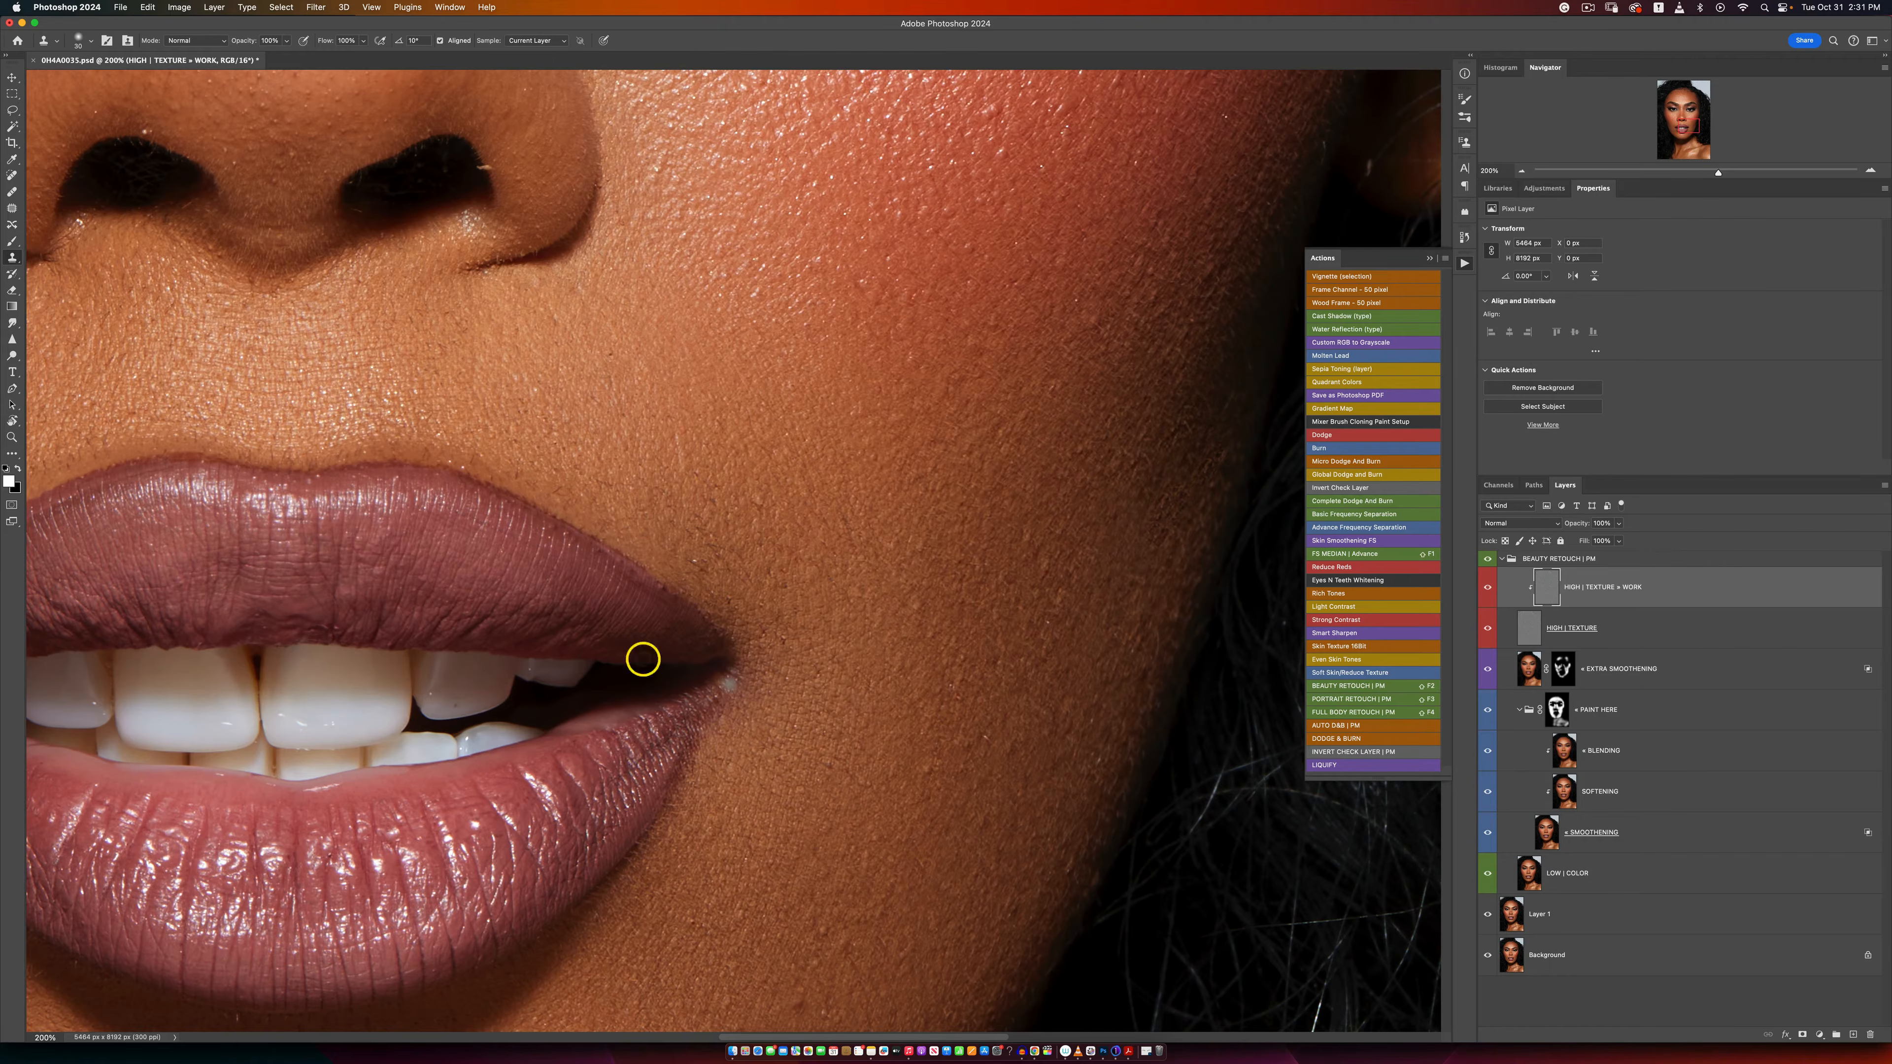
{"action": "key", "text": "bracketleft"}
{"action": "left_click", "coordinate": [783, 600], "text": "alt"}
{"action": "mouse_move", "coordinate": [745, 571]}
{"action": "left_mouse_down"}
{"action": "mouse_move", "coordinate": [726, 553]}
{"action": "mouse_move", "coordinate": [736, 594]}
{"action": "mouse_move", "coordinate": [688, 556]}
{"action": "mouse_move", "coordinate": [698, 535]}
{"action": "left_mouse_up"}
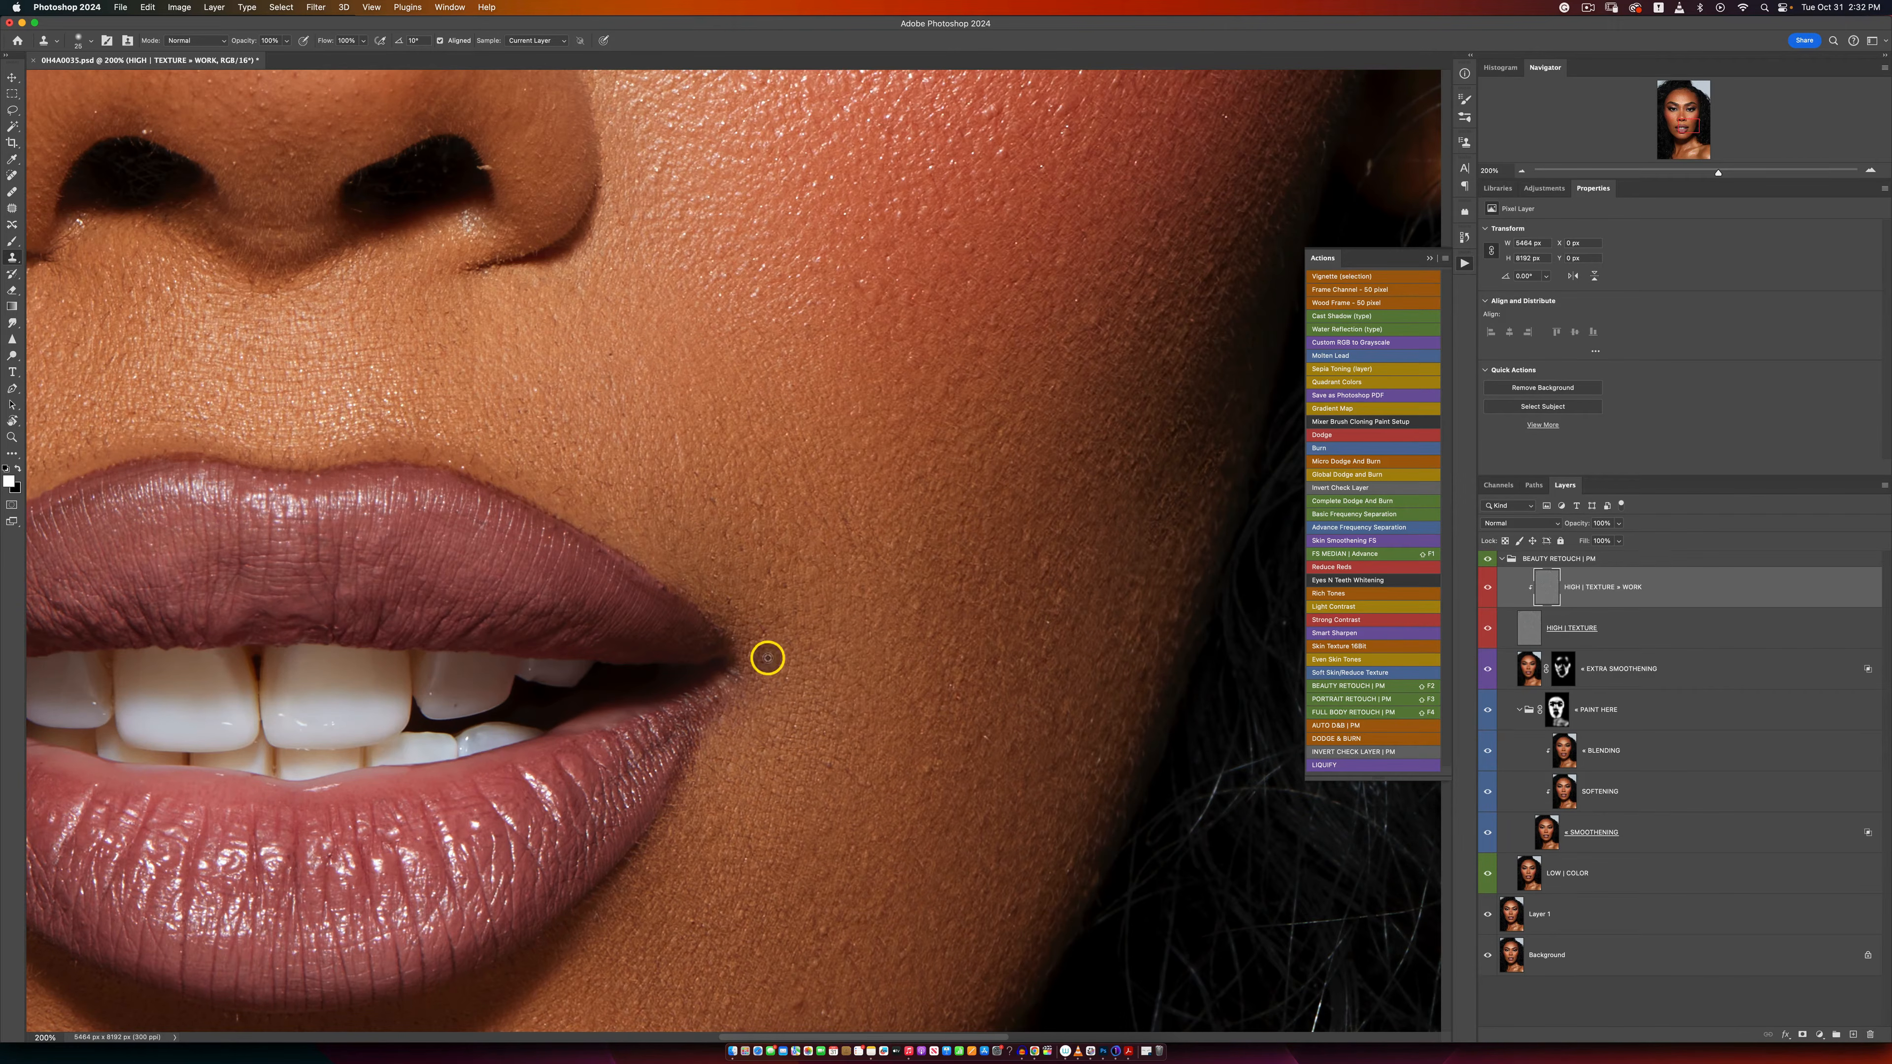
{"action": "left_click", "coordinate": [564, 492], "text": "alt"}
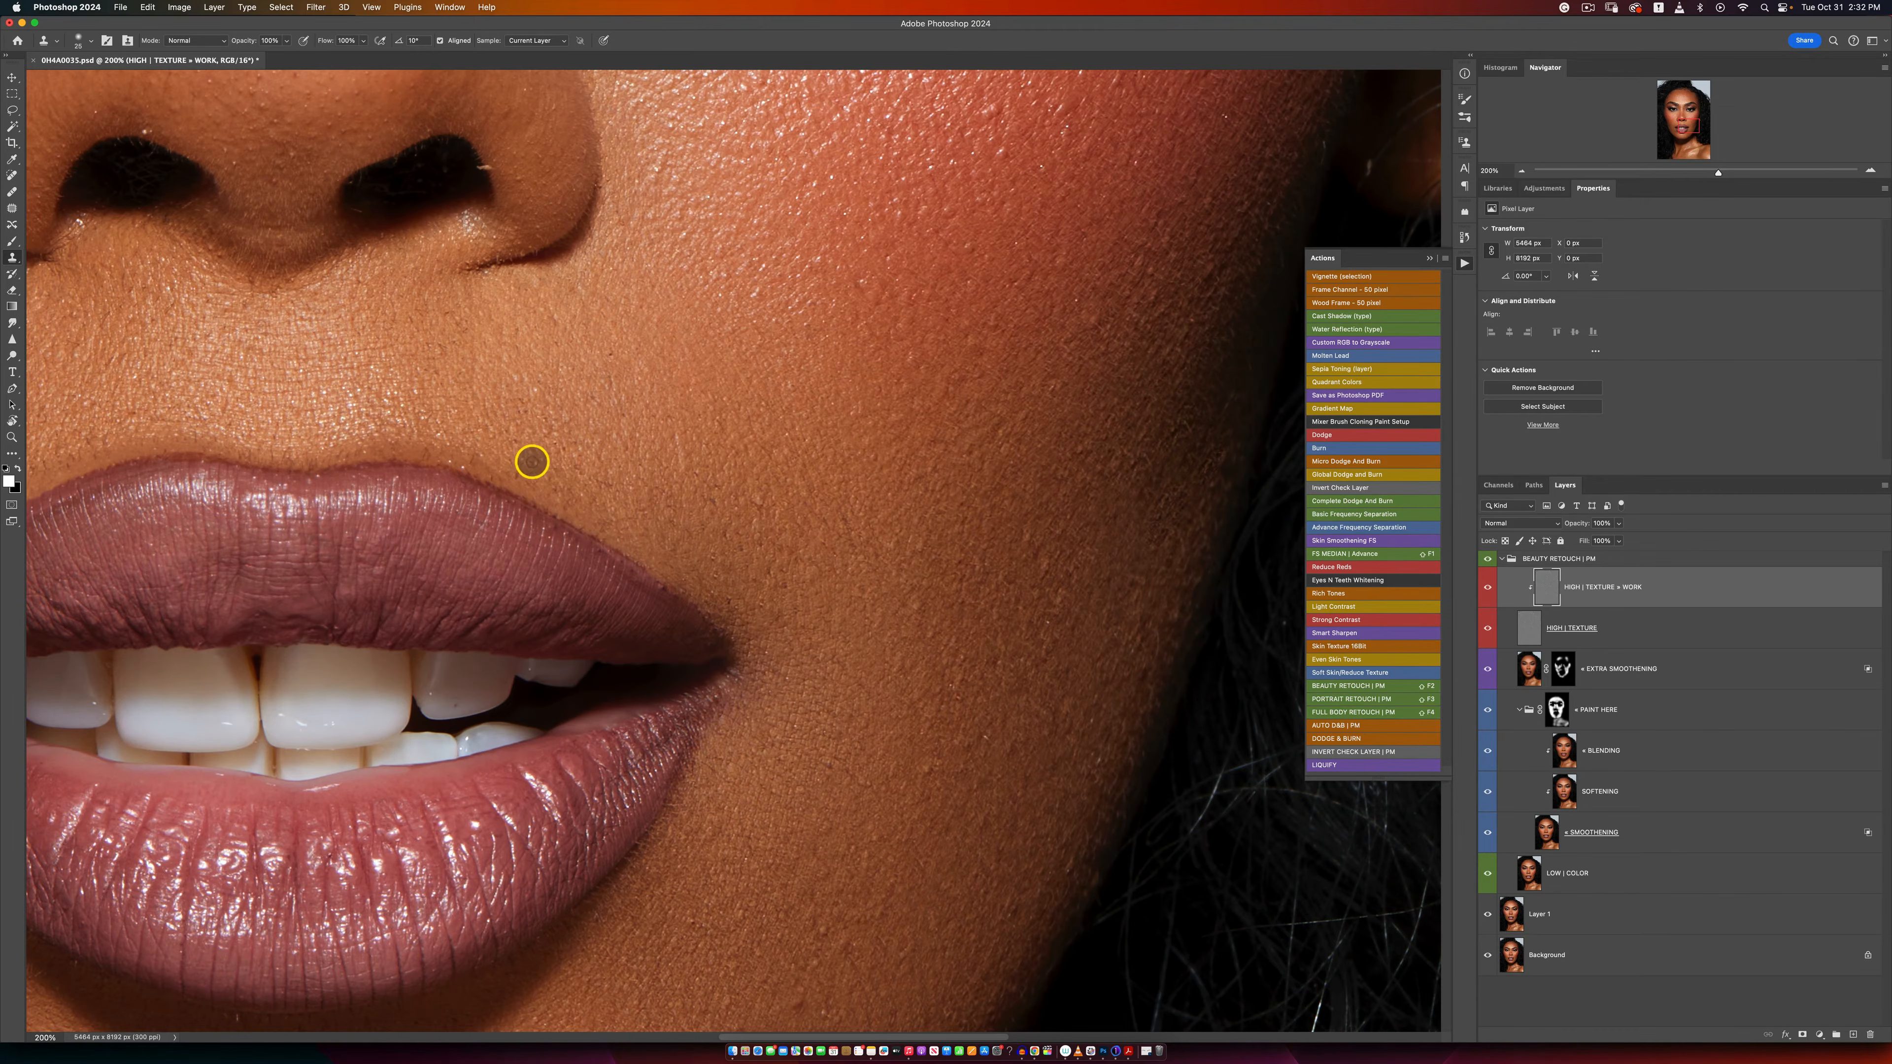
{"action": "mouse_move", "coordinate": [532, 463]}
{"action": "left_mouse_down"}
{"action": "mouse_move", "coordinate": [452, 416]}
{"action": "mouse_move", "coordinate": [498, 445]}
{"action": "left_mouse_up"}
{"action": "left_click", "coordinate": [451, 417], "text": "alt"}
Step: Clone out the bright stray hair in the nostril and the dark spot on the side of the nose
{"action": "left_click_drag", "start_coordinate": [487, 170], "coordinate": [495, 179]}
{"action": "left_click", "coordinate": [470, 182], "text": "alt"}
{"action": "mouse_move", "coordinate": [402, 159]}
{"action": "left_mouse_down"}
{"action": "mouse_move", "coordinate": [443, 169]}
{"action": "mouse_move", "coordinate": [448, 150]}
{"action": "left_mouse_up"}
{"action": "left_click_drag", "start_coordinate": [270, 195], "coordinate": [620, 364]}
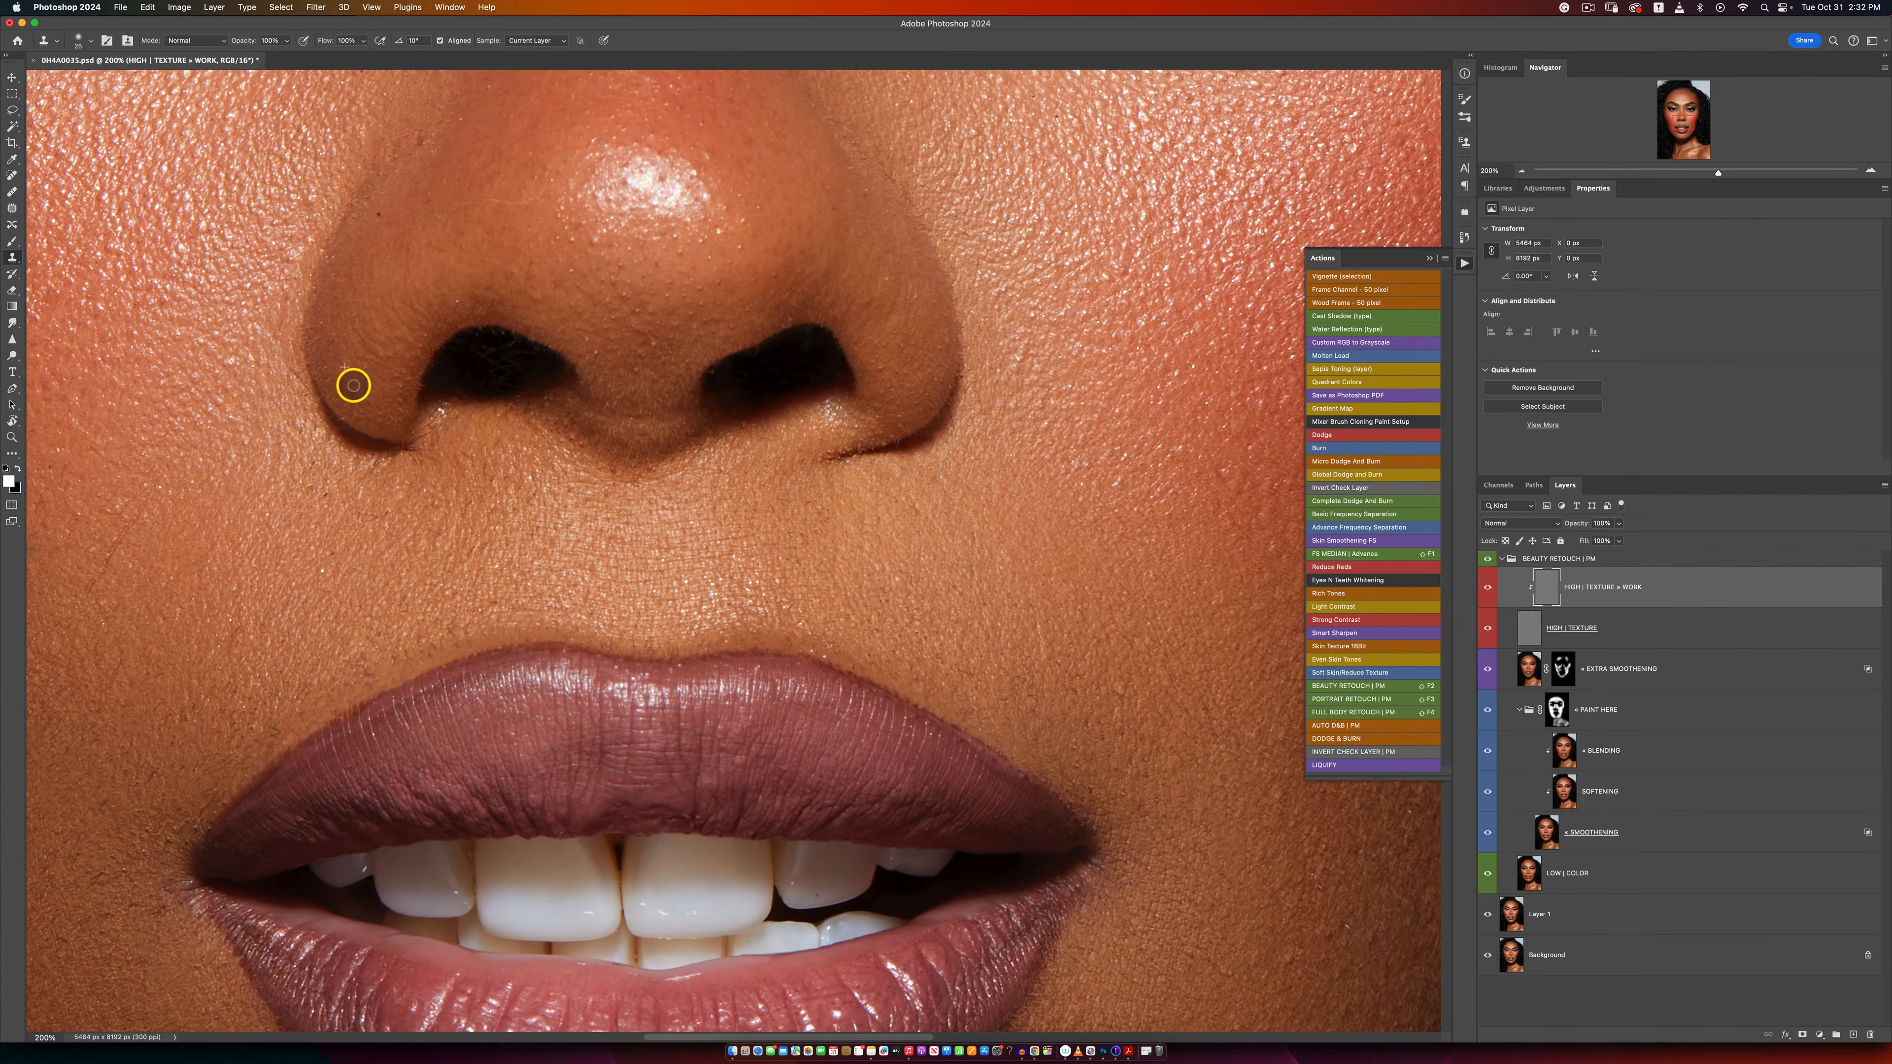
{"action": "left_click", "coordinate": [379, 215]}
Step: Clone clean texture over the spots between nose and upper lip and beside the other corner of the mouth
{"action": "left_click", "coordinate": [184, 600]}
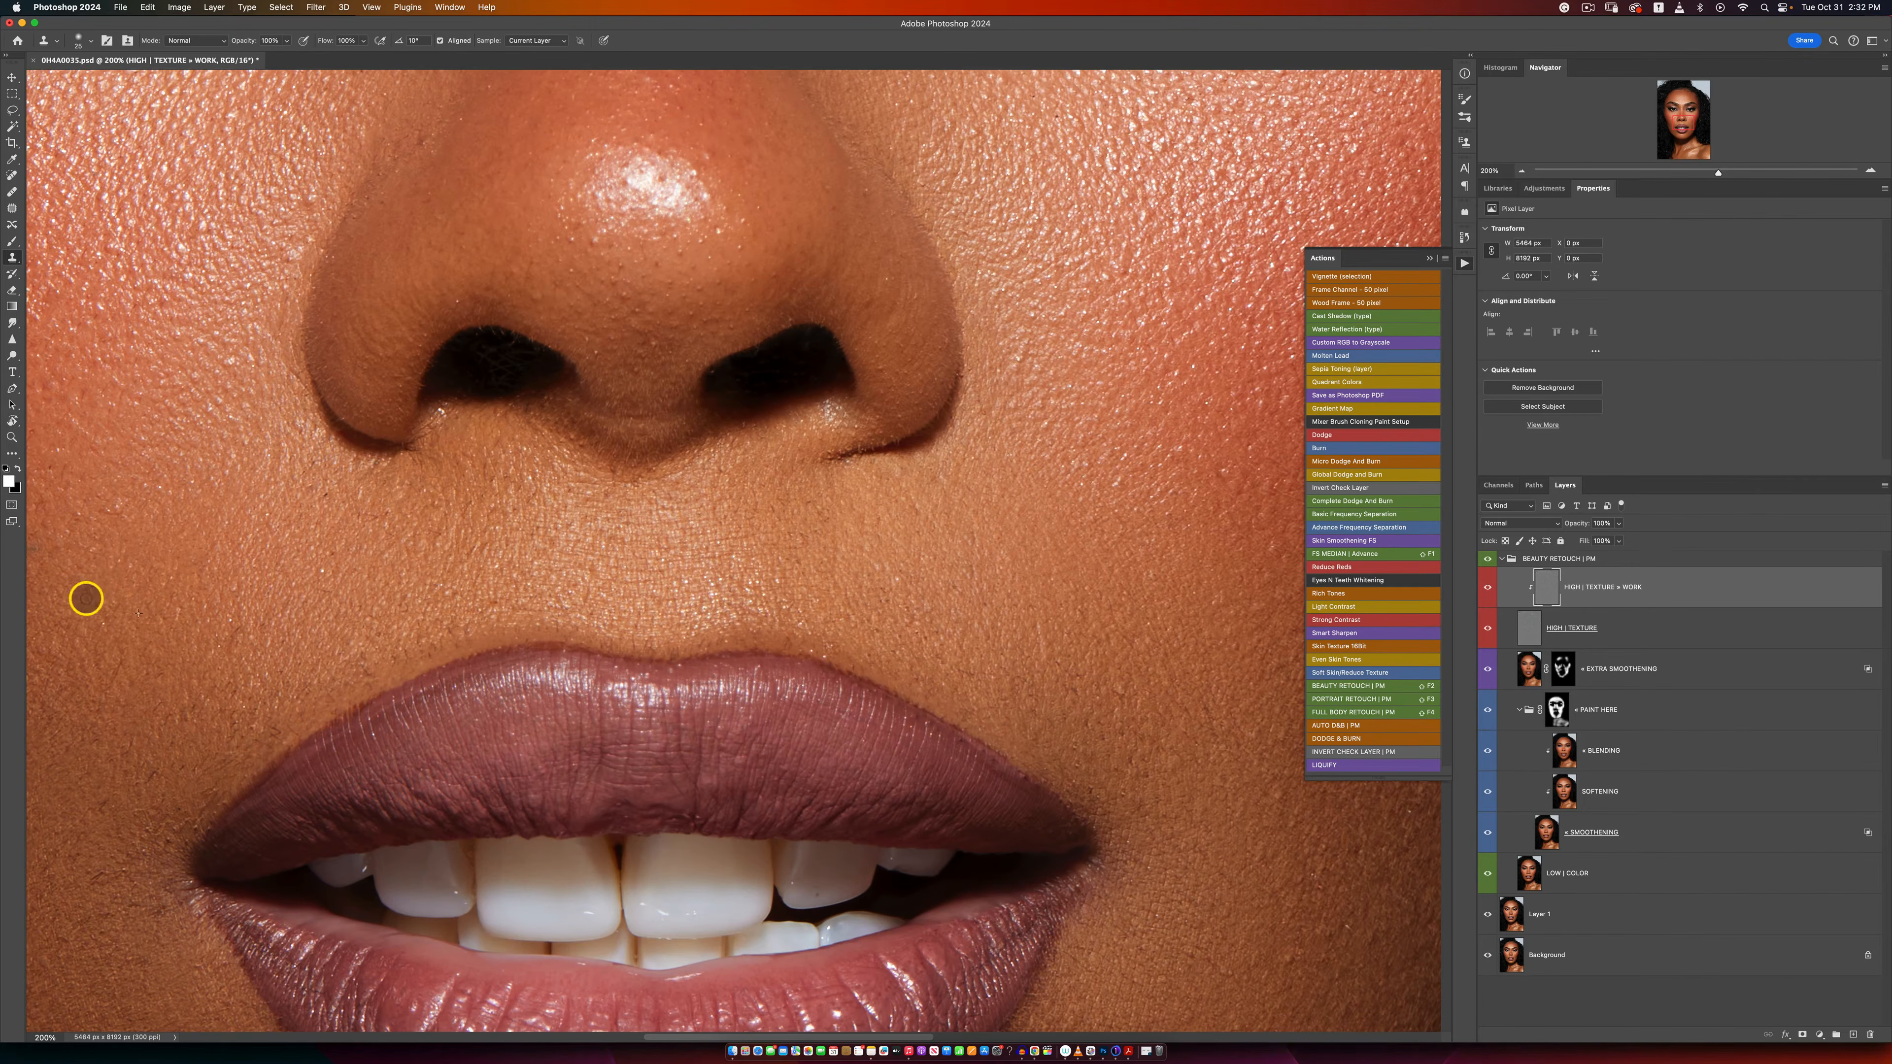
{"action": "left_click", "coordinate": [413, 551]}
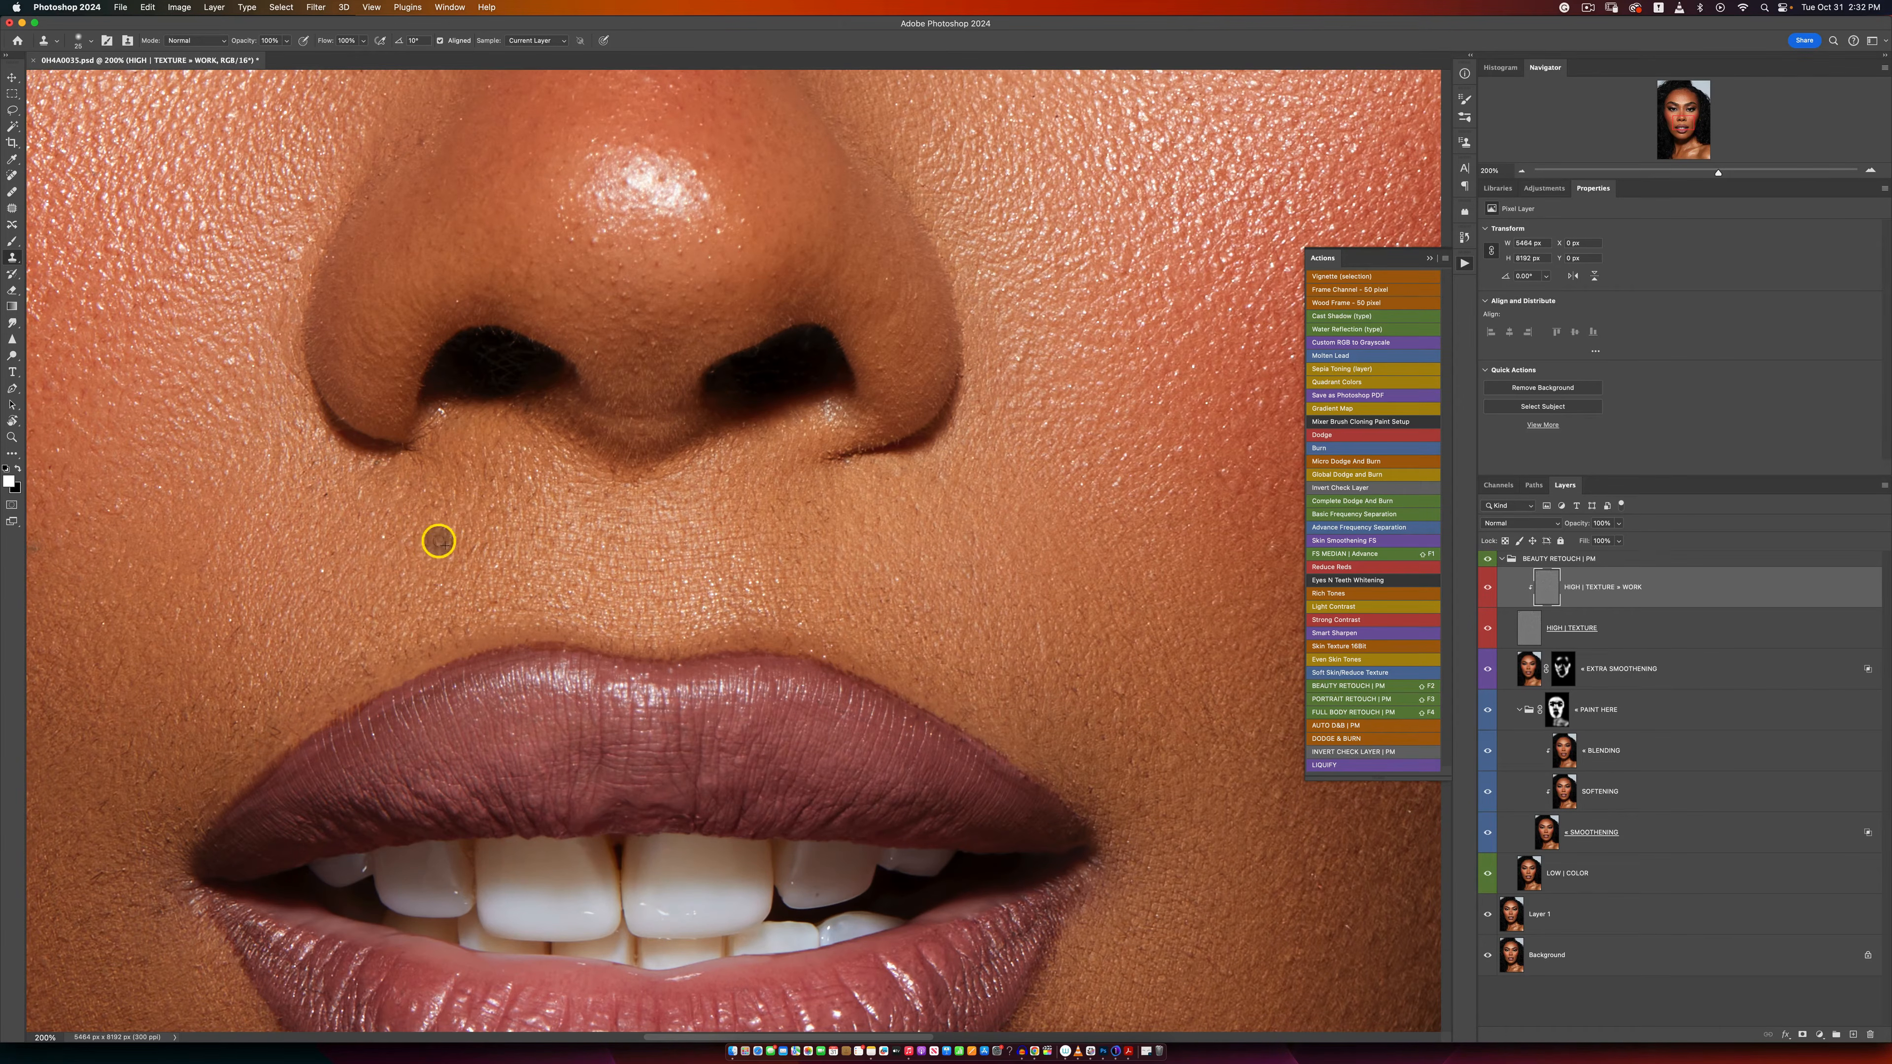
{"action": "left_click", "coordinate": [419, 612], "text": "alt"}
{"action": "left_click", "coordinate": [418, 645]}
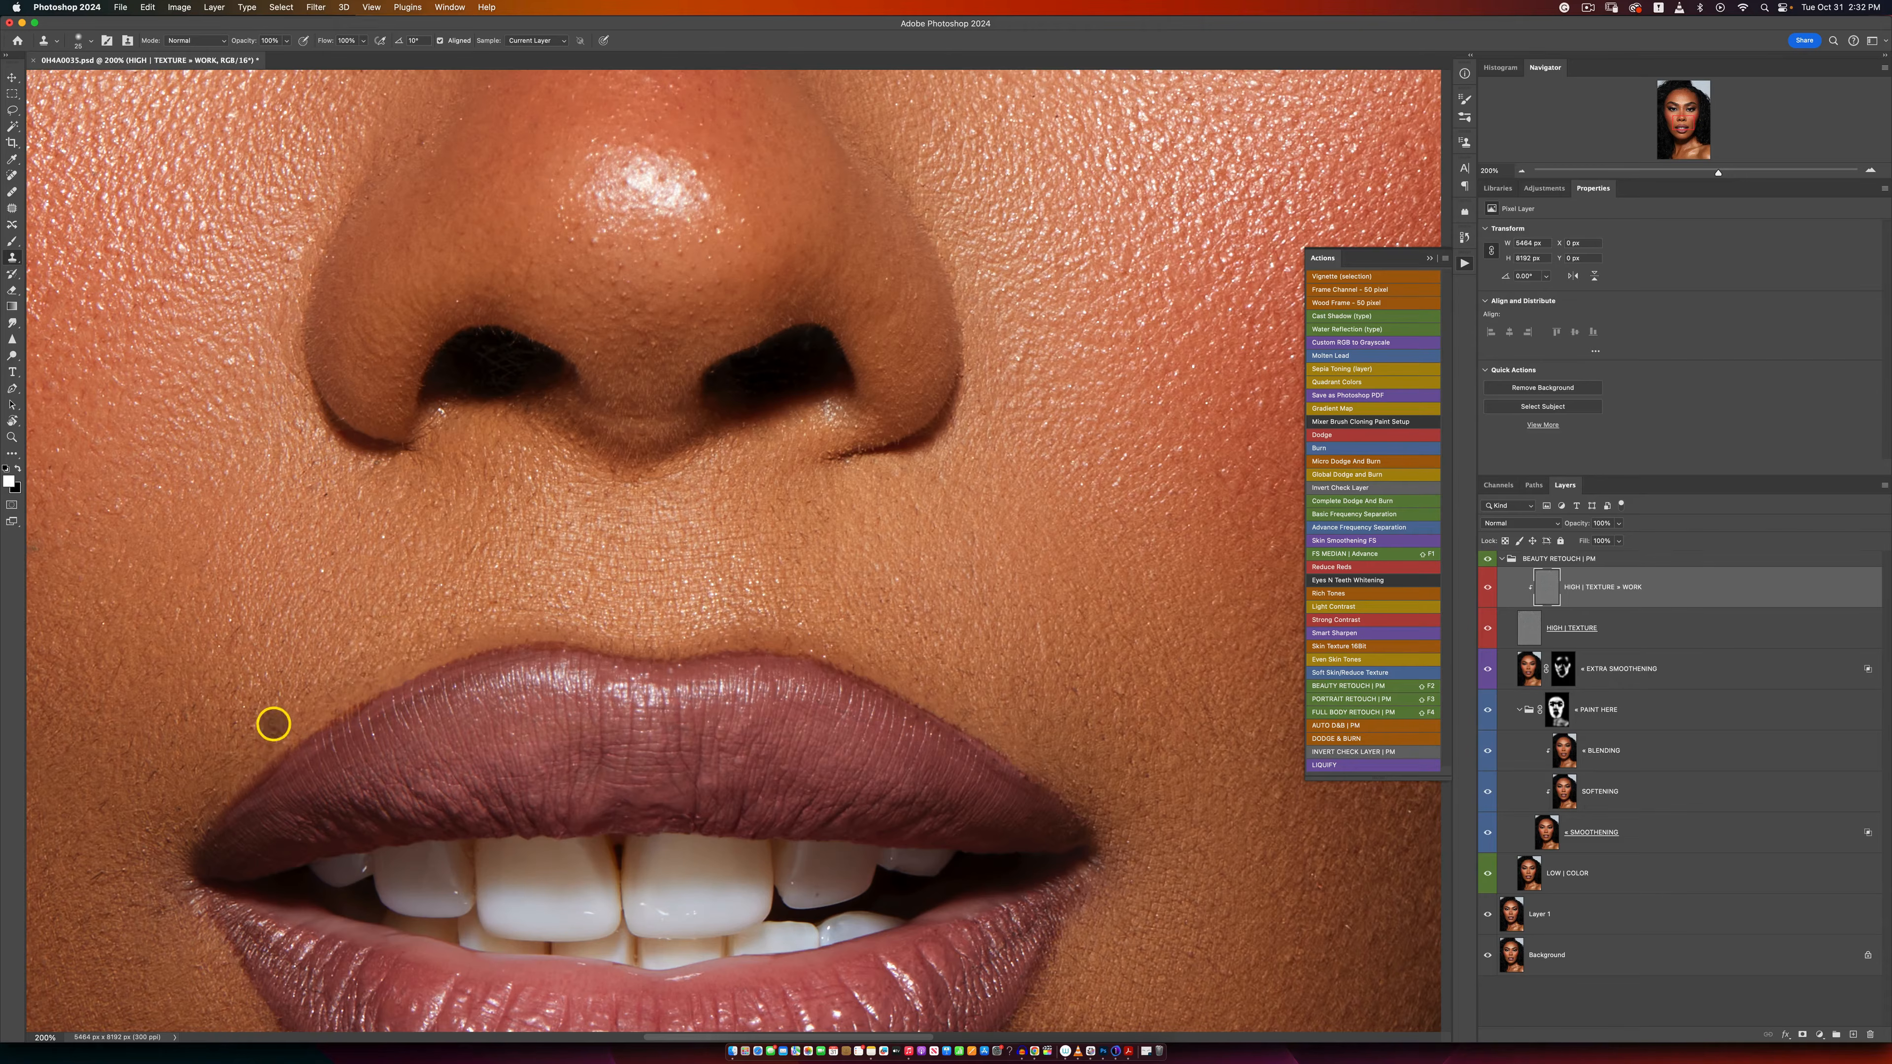
{"action": "left_click", "coordinate": [247, 711], "text": "alt"}
{"action": "left_click", "coordinate": [155, 777]}
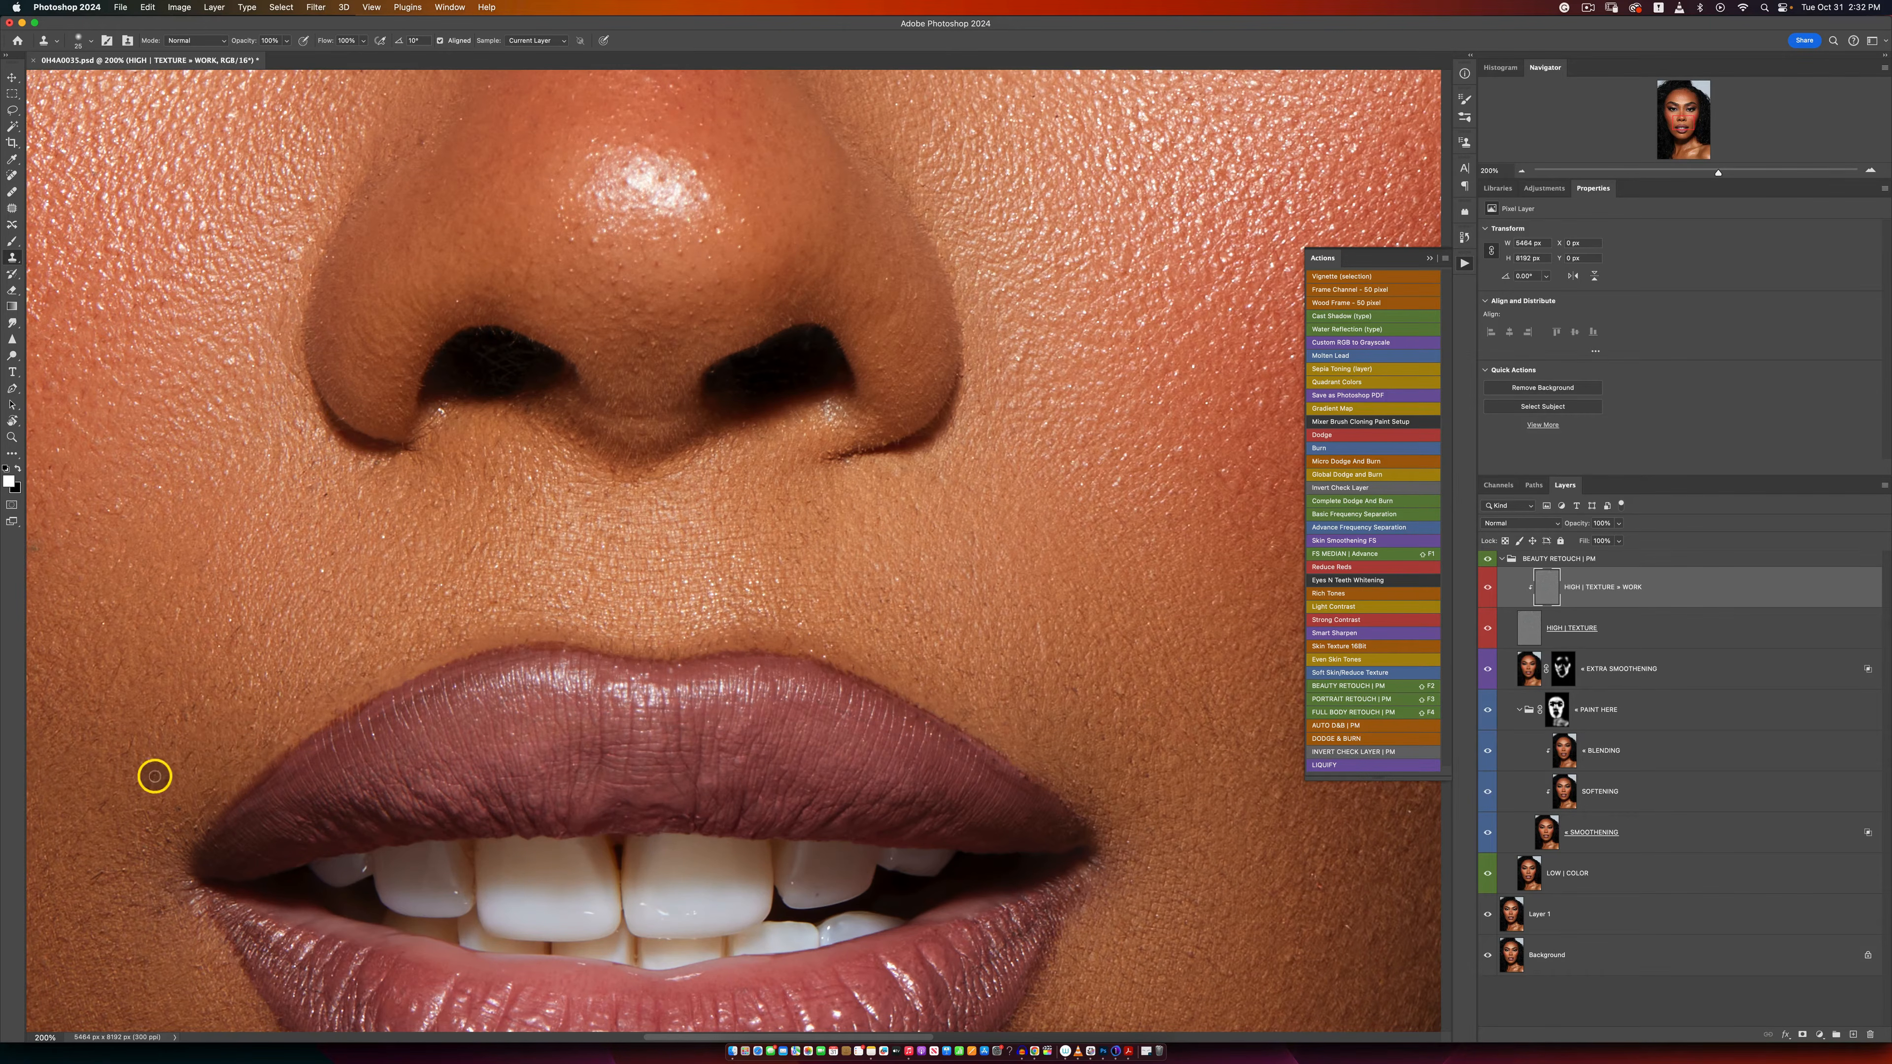
{"action": "left_click", "coordinate": [172, 745], "text": "alt"}
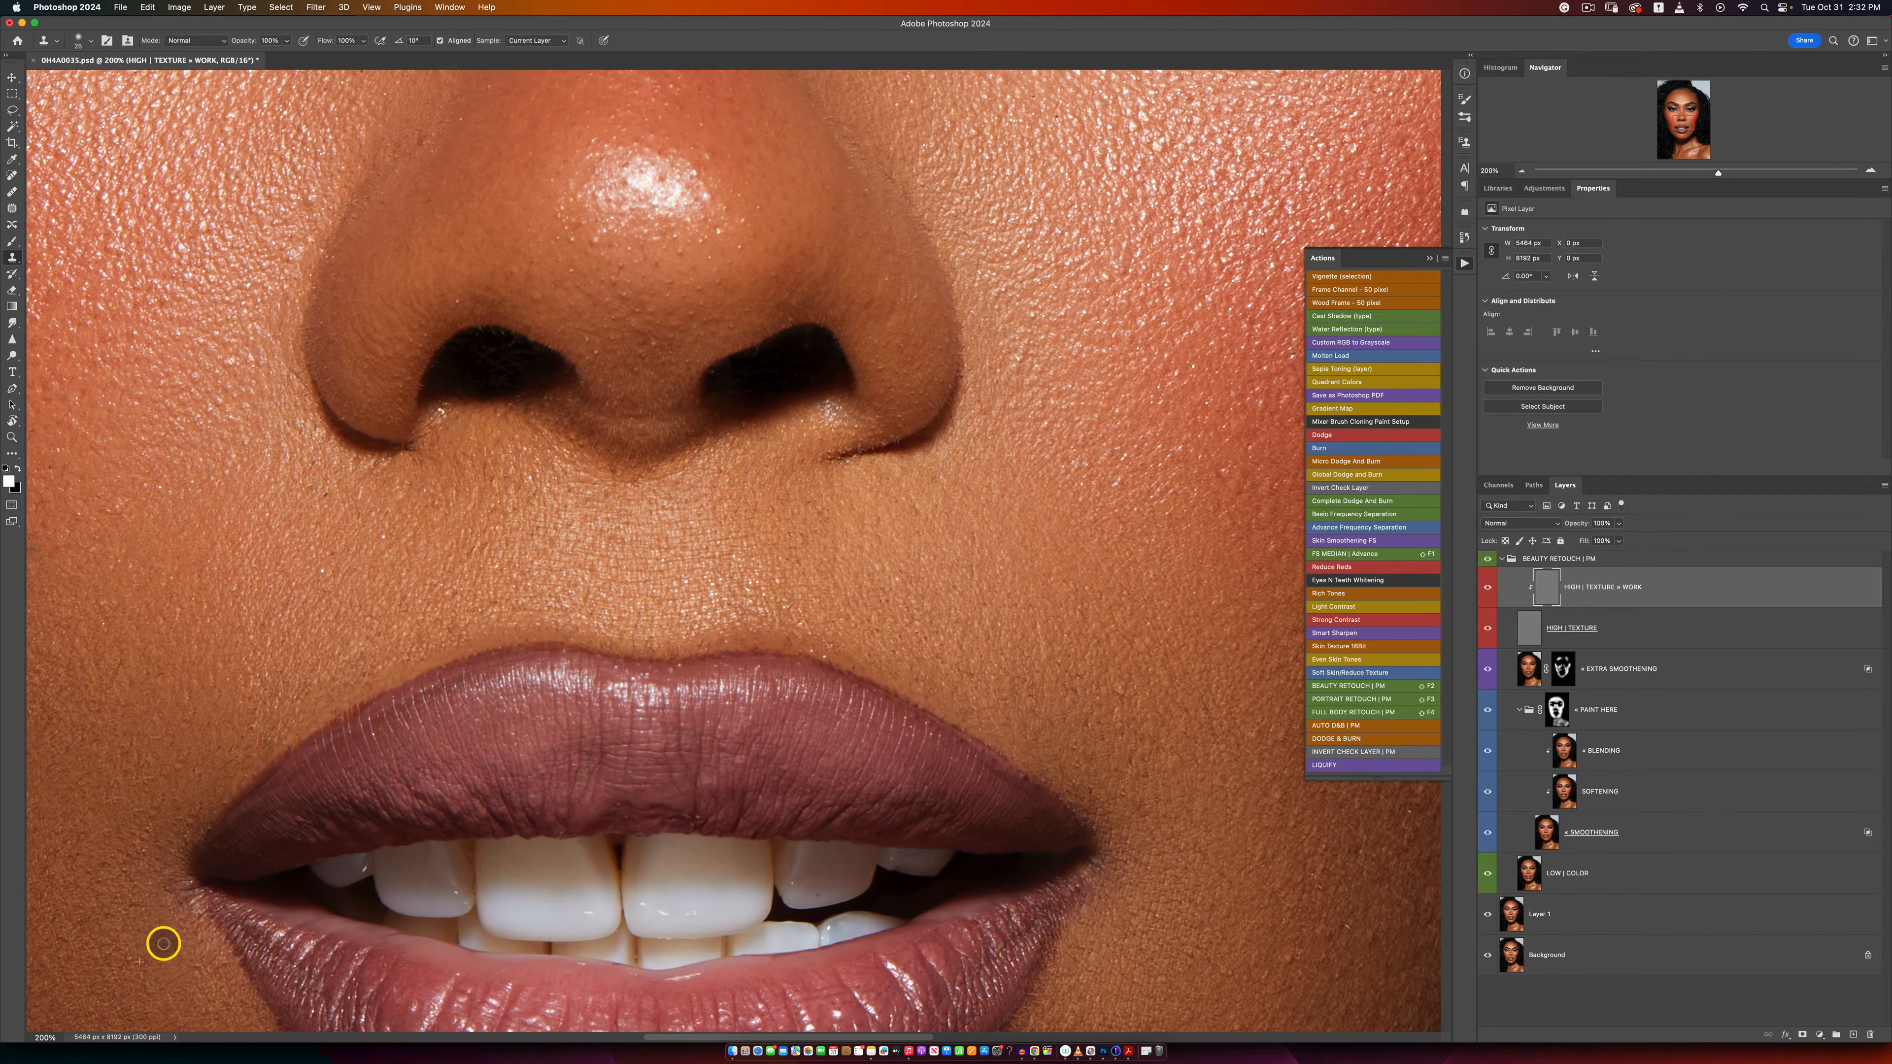
Step: Clone out the tiny remaining marks on the cheek just above the mouth corner, working at 400% zoom
{"action": "key", "text": "z"}
{"action": "left_click", "coordinate": [413, 615], "text": "alt"}
{"action": "left_click", "coordinate": [419, 614], "text": "alt"}
{"action": "left_click_drag", "start_coordinate": [537, 630], "coordinate": [575, 614]}
{"action": "key", "text": "s"}
{"action": "key", "text": "z"}
{"action": "left_click", "coordinate": [617, 634]}
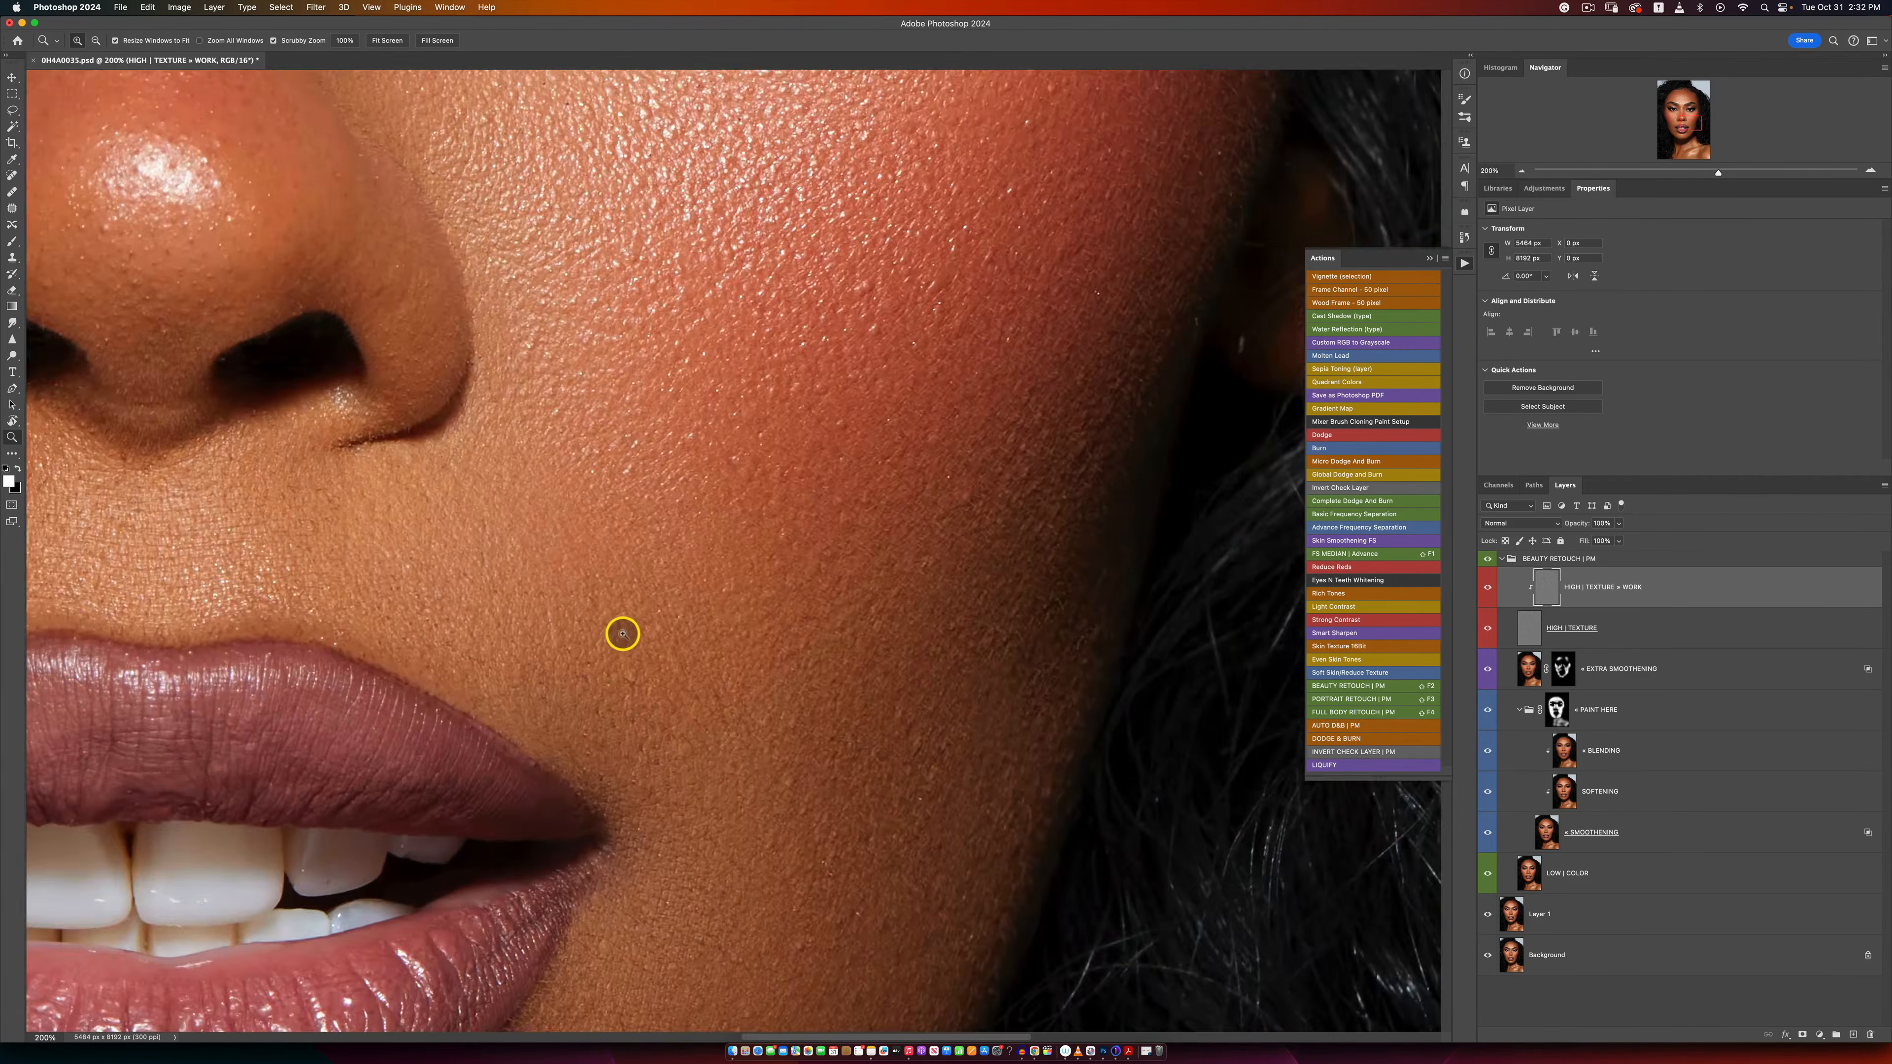
{"action": "left_click", "coordinate": [622, 633]}
{"action": "left_click", "coordinate": [622, 633]}
{"action": "key", "text": "s"}
{"action": "left_click", "coordinate": [582, 735], "text": "alt"}
{"action": "left_click", "coordinate": [549, 715]}
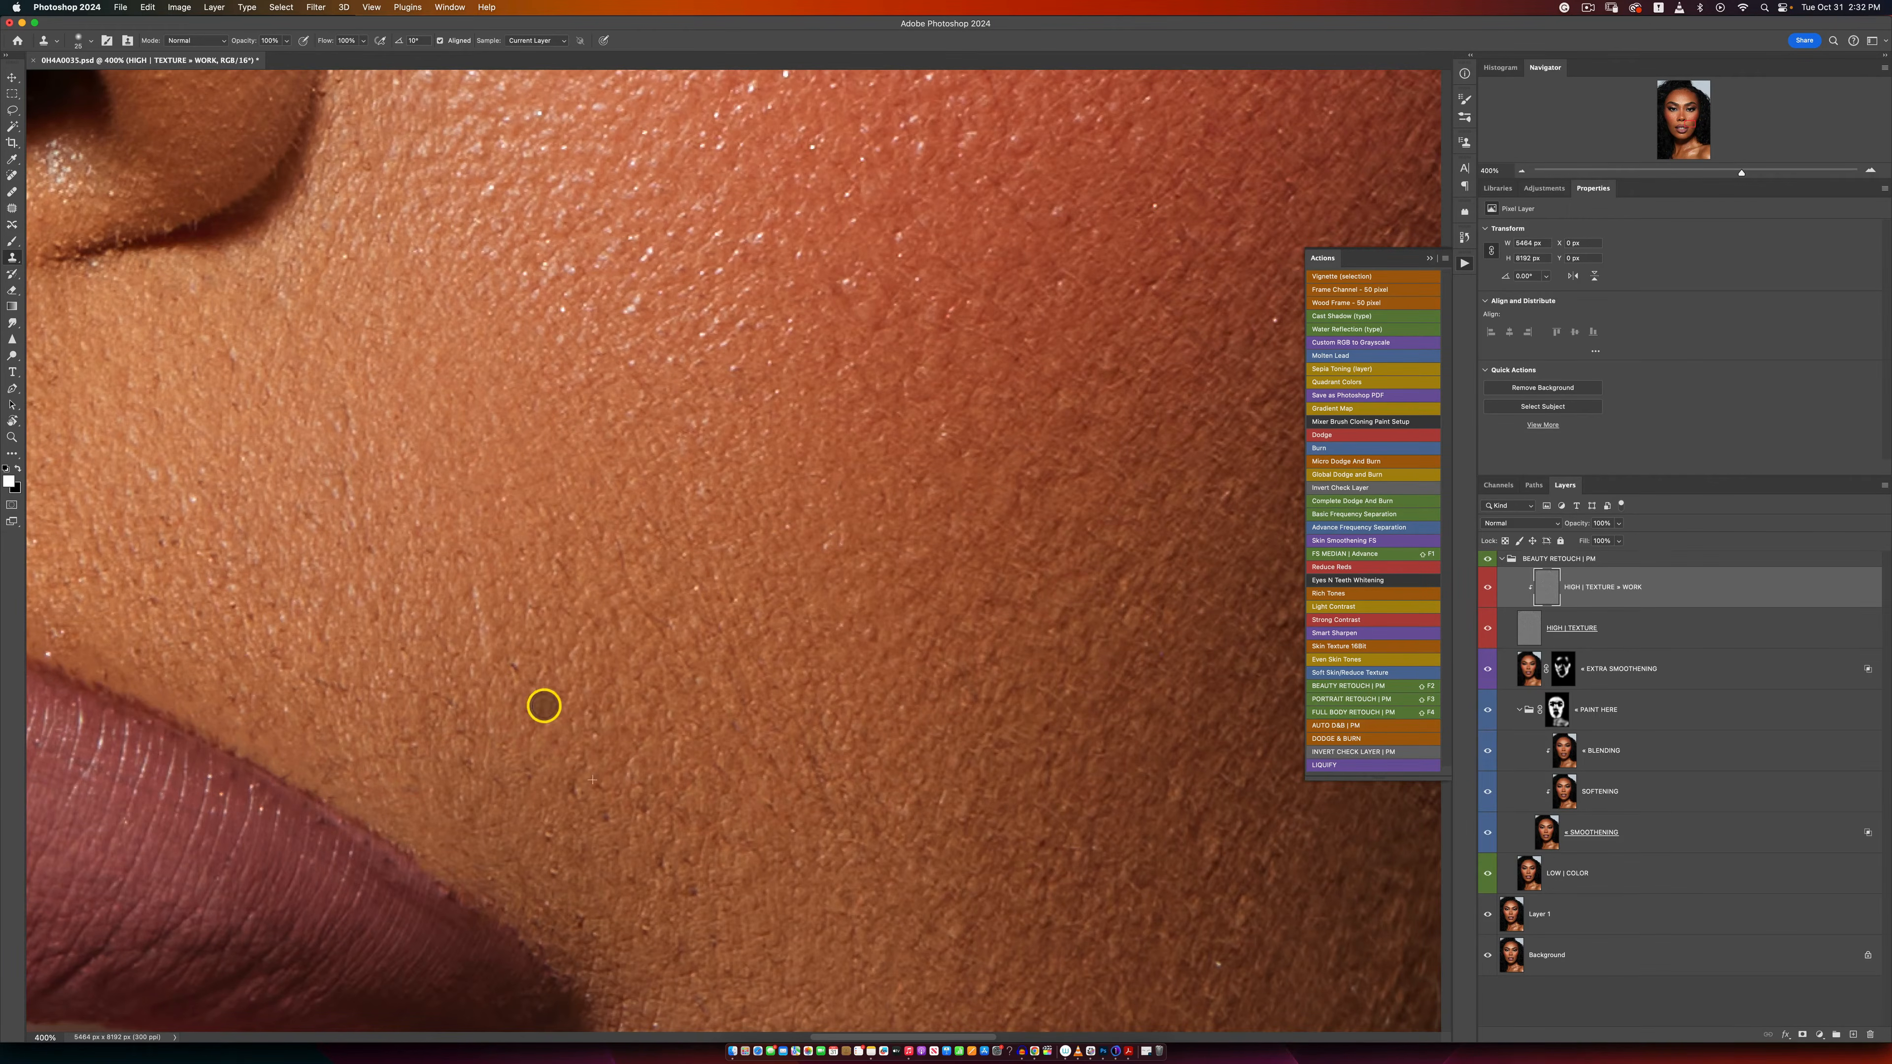
{"action": "left_click", "coordinate": [554, 692]}
{"action": "left_click", "coordinate": [561, 774], "text": "alt"}
{"action": "left_click", "coordinate": [506, 795]}
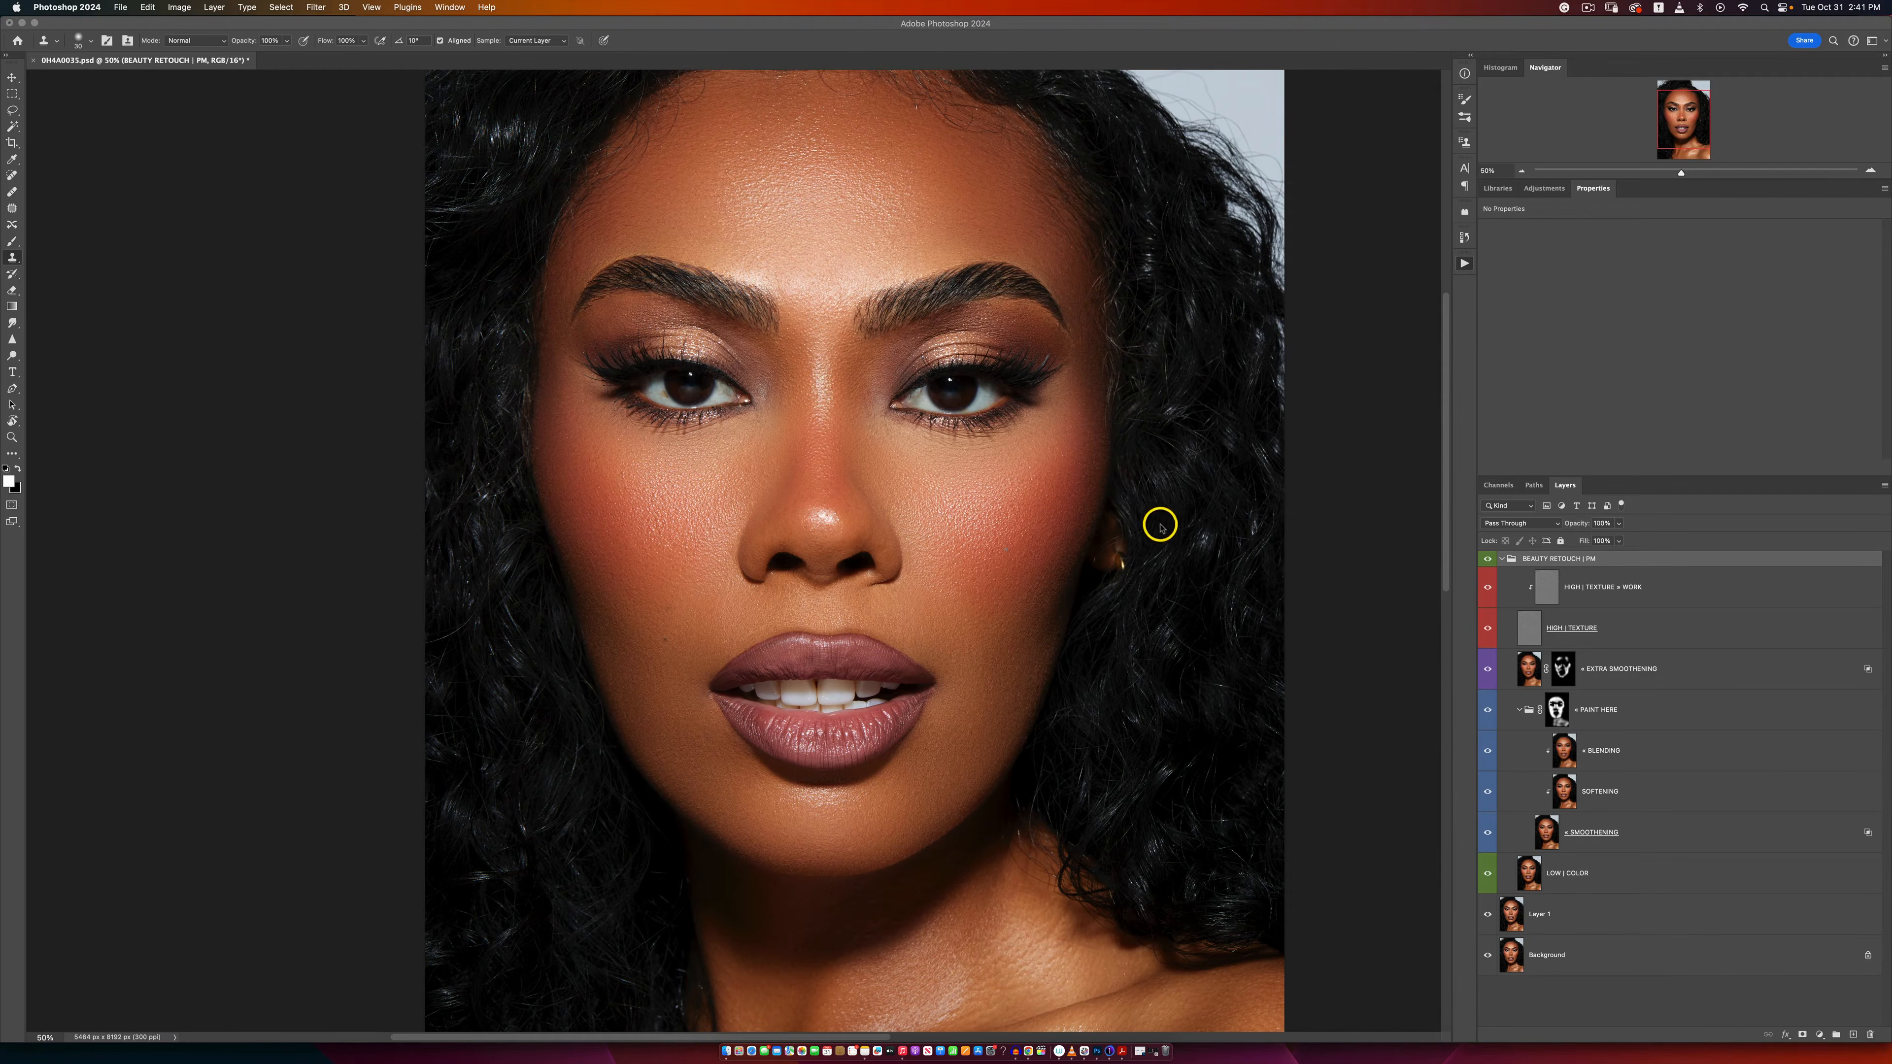
Step: Show the Actions list and compare the portrait with and without the BEAUTY RETOUCH | PM group at different zoom levels
{"action": "key", "text": "alt+F9"}
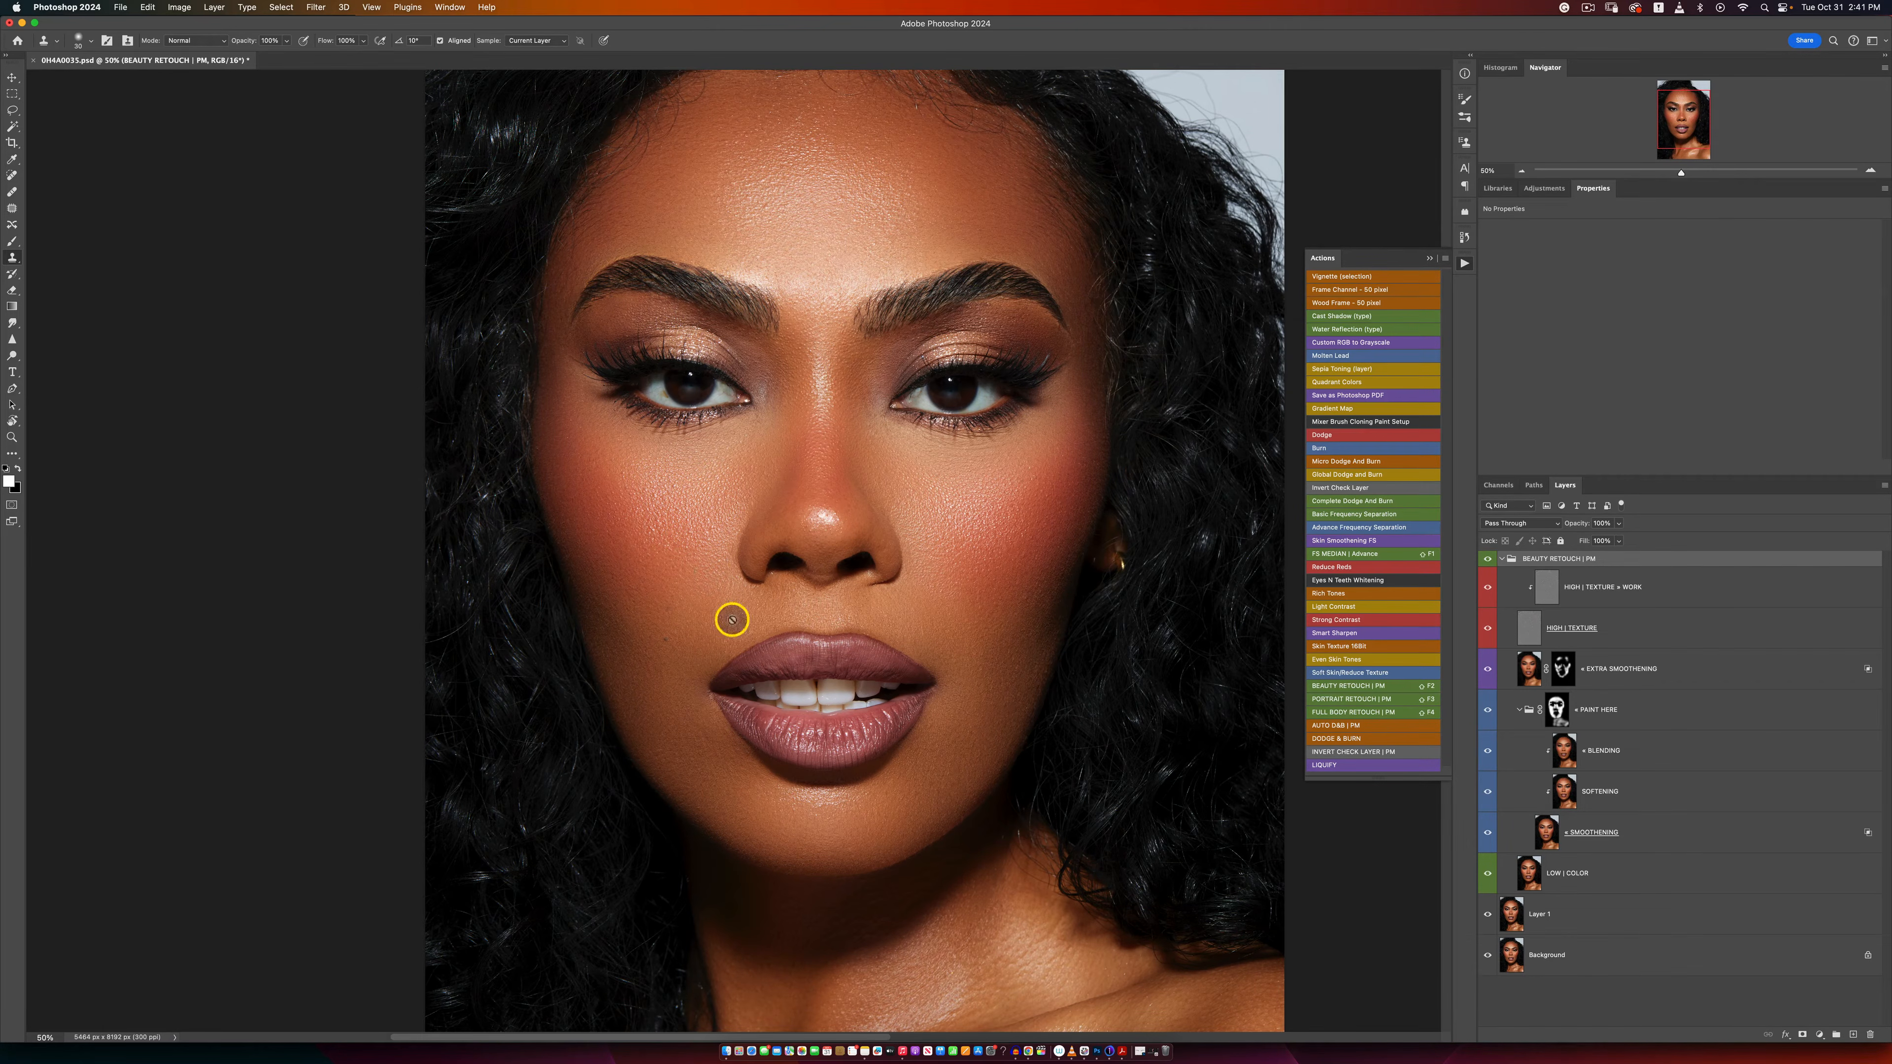
{"action": "left_click", "coordinate": [1489, 559]}
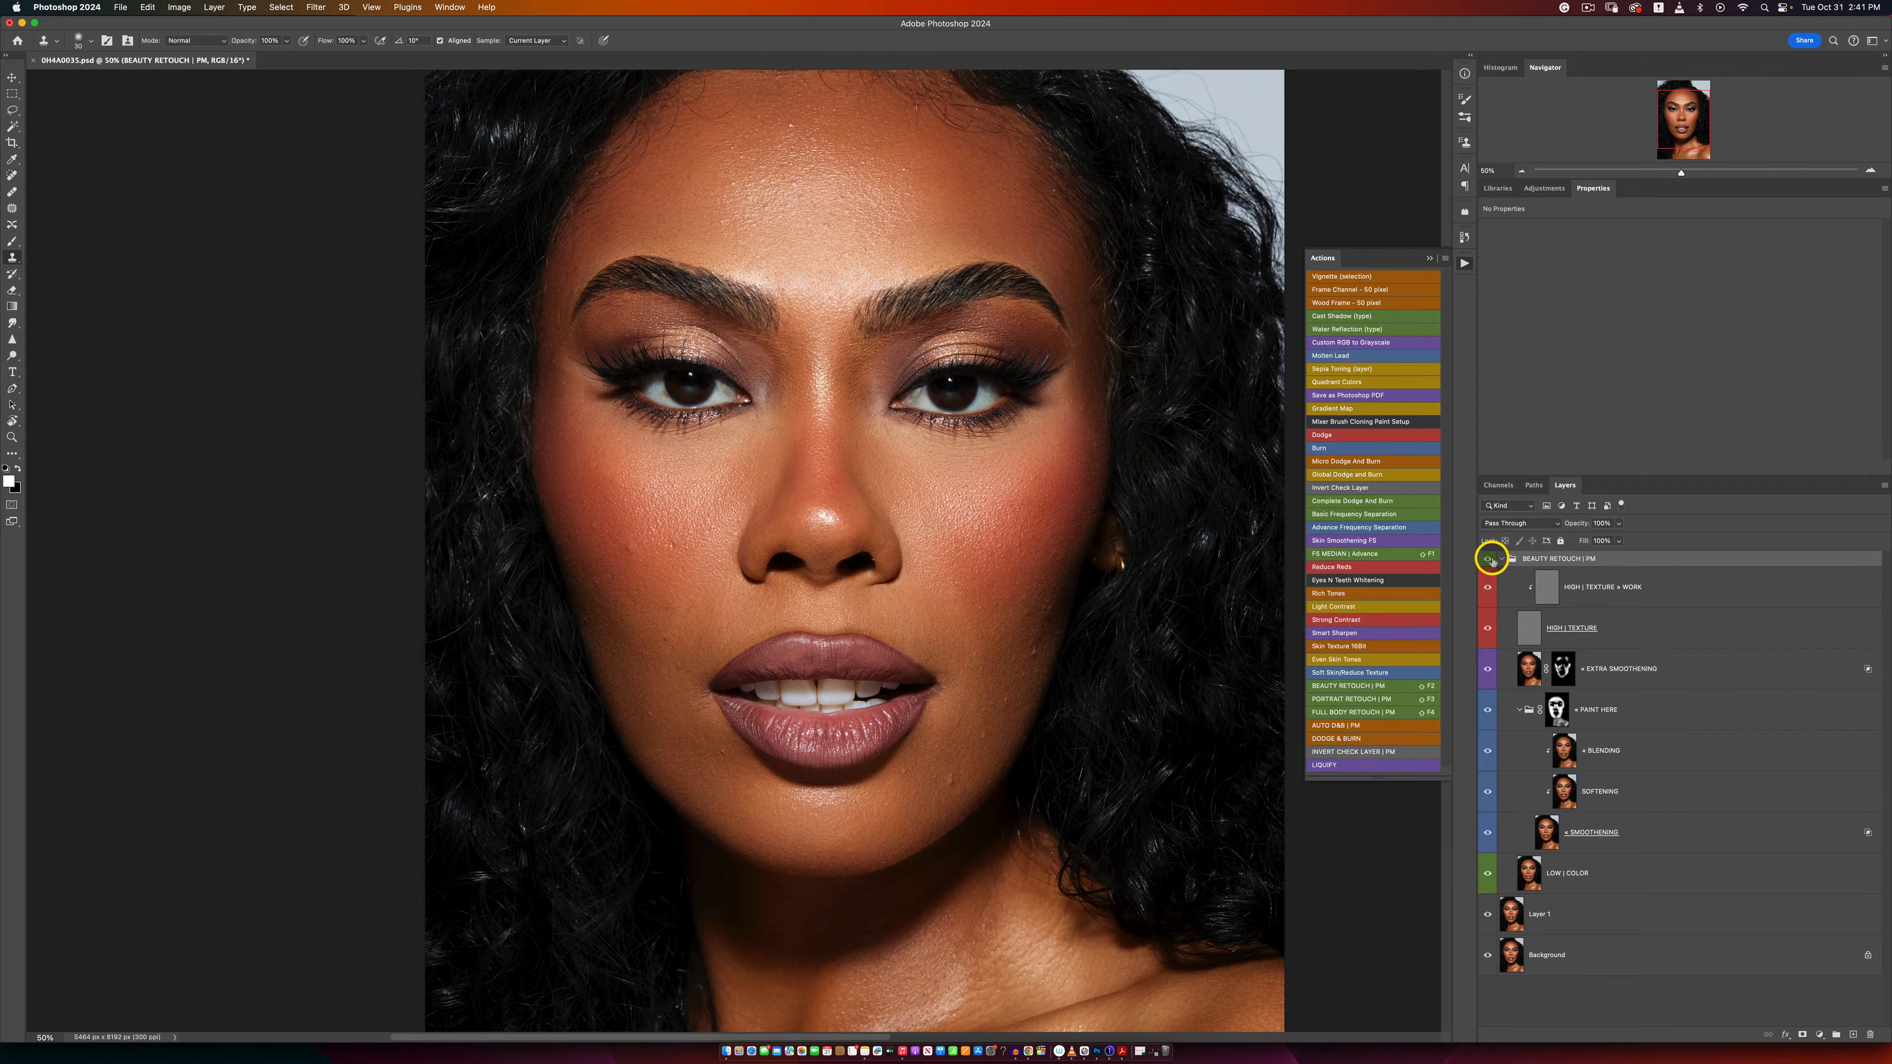
{"action": "key", "text": "z"}
{"action": "left_click", "coordinate": [893, 542], "text": "alt"}
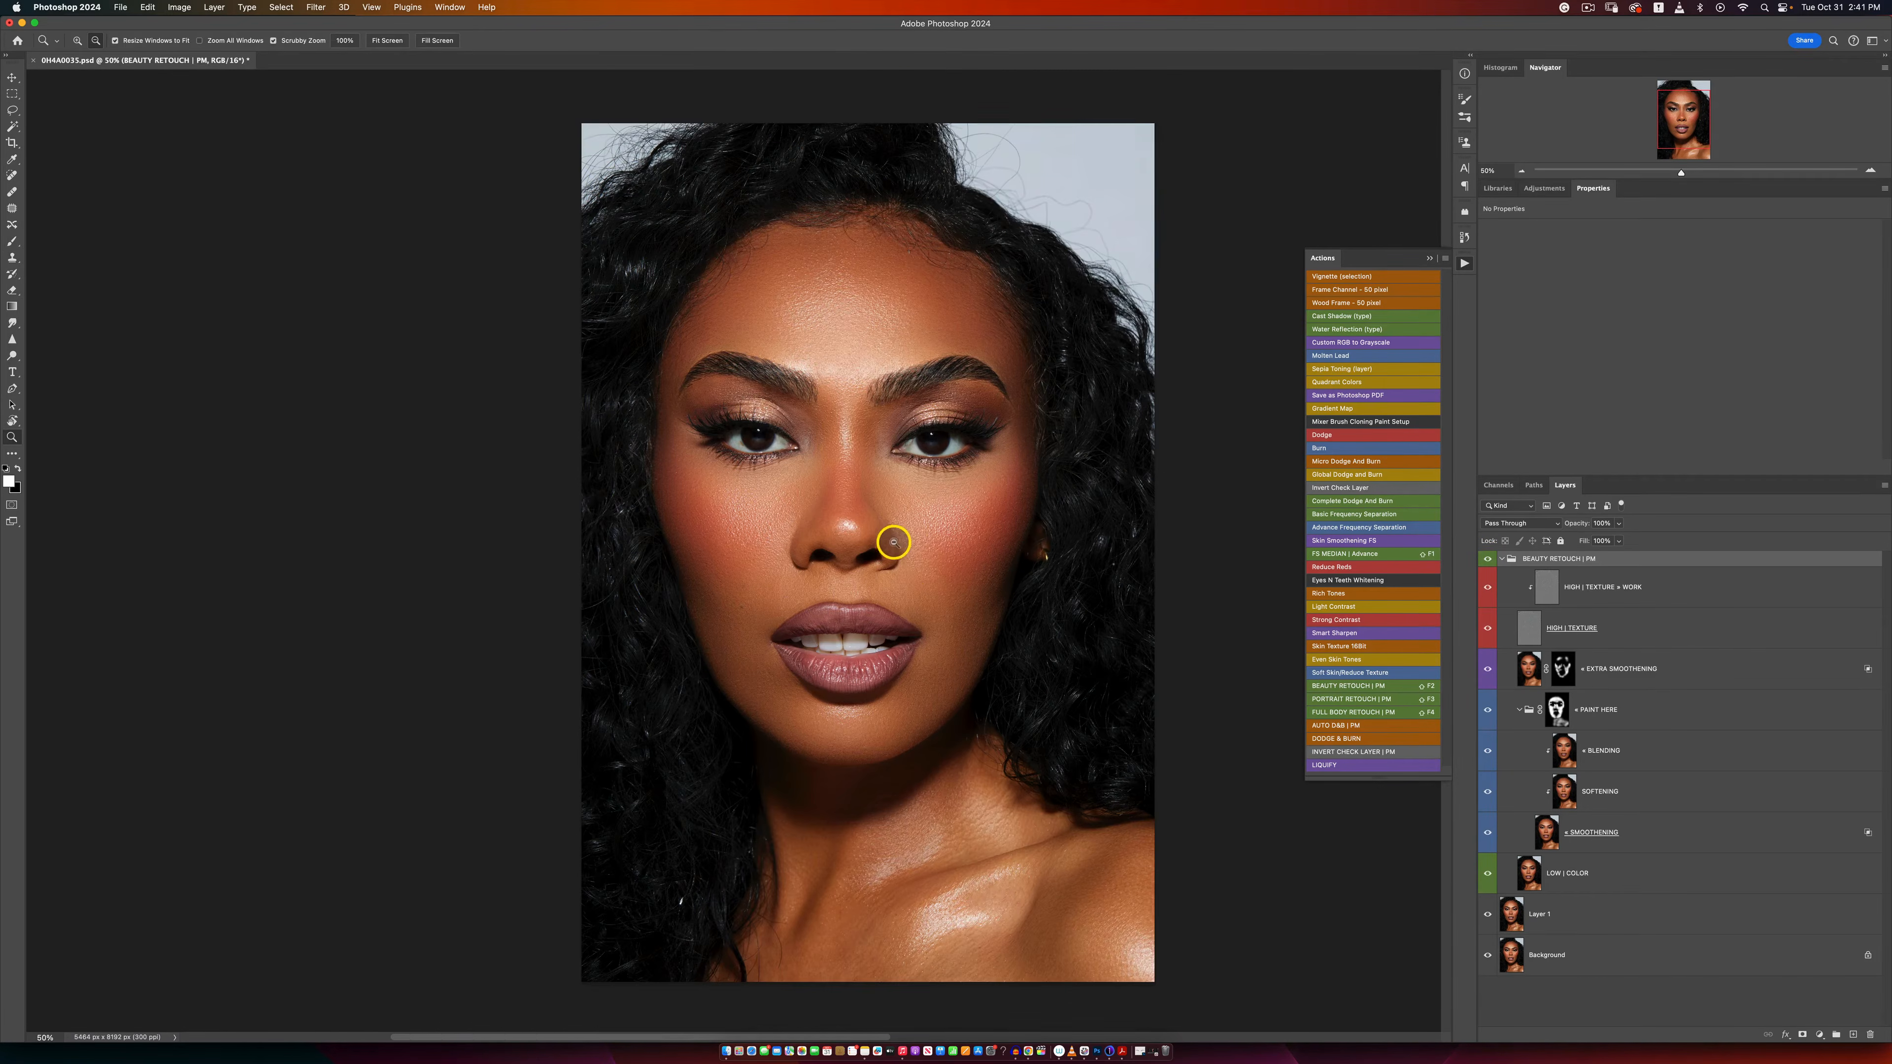
{"action": "left_click", "coordinate": [871, 533], "text": "alt"}
{"action": "left_click", "coordinate": [917, 549]}
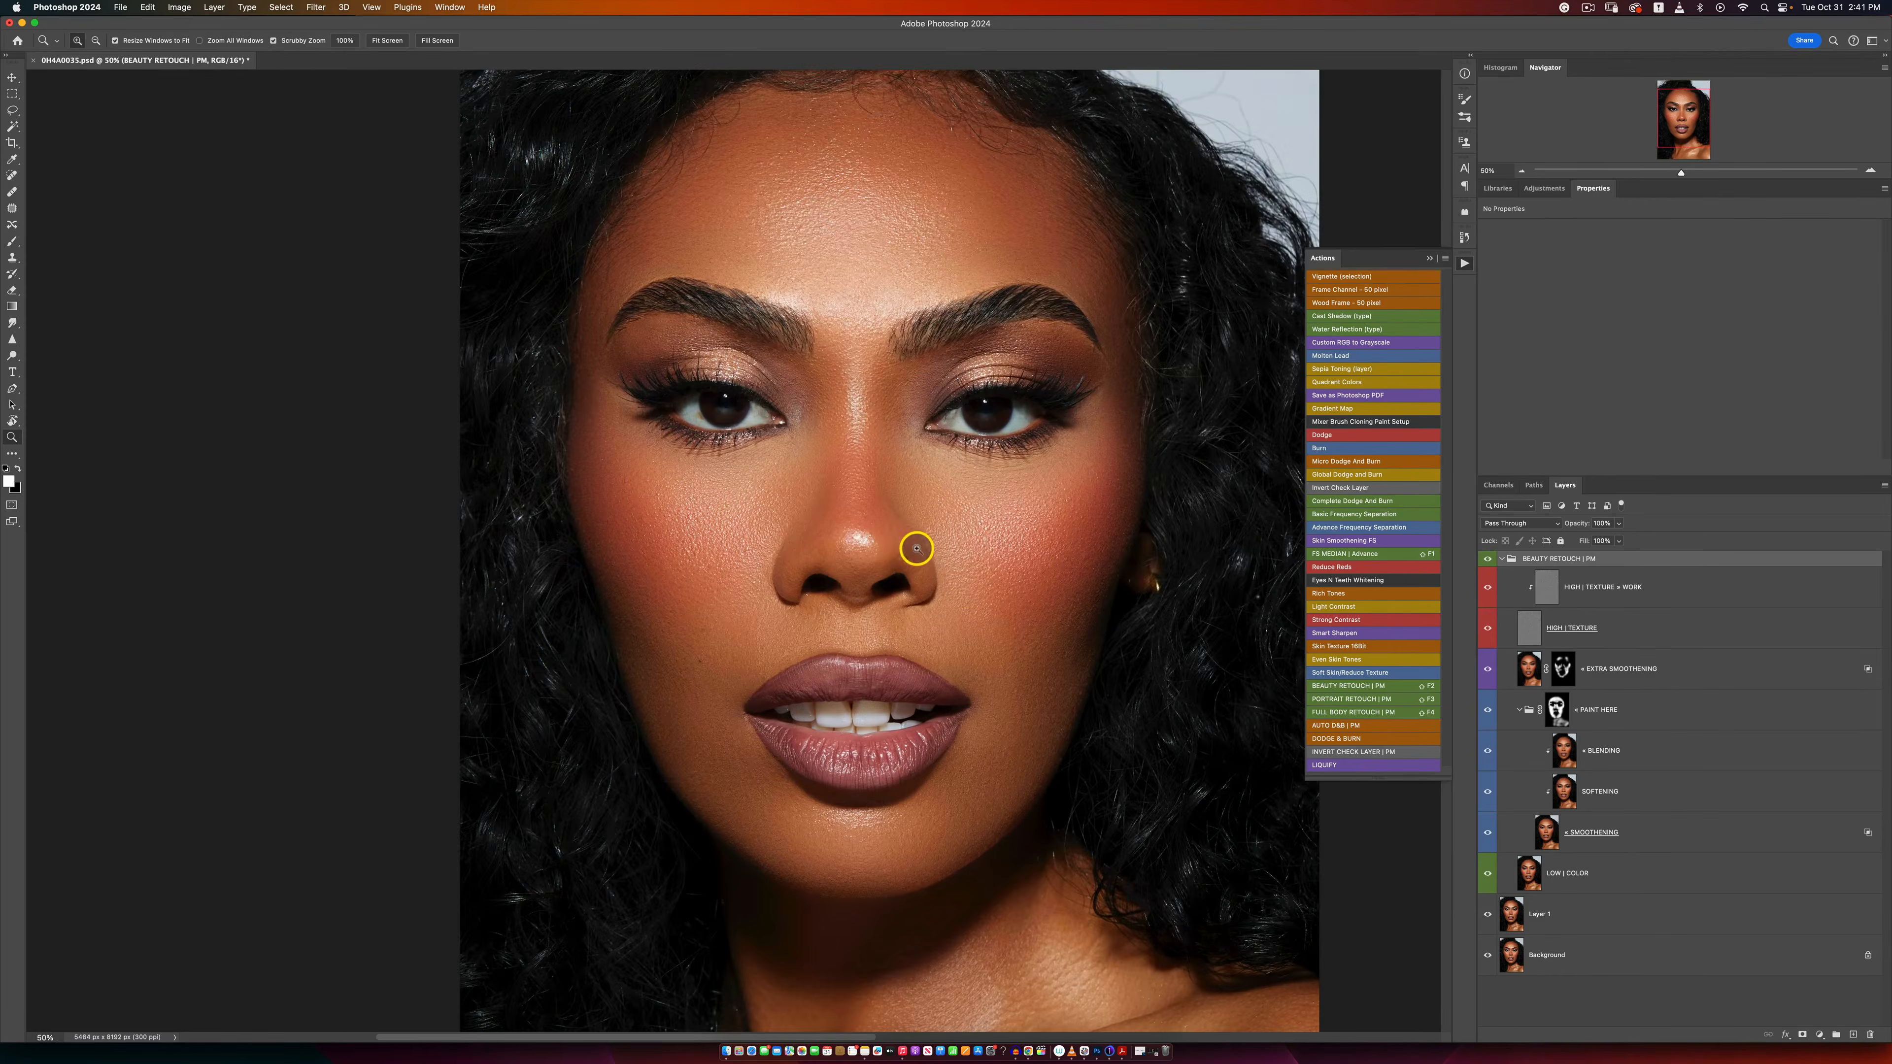
{"action": "key", "text": "s"}
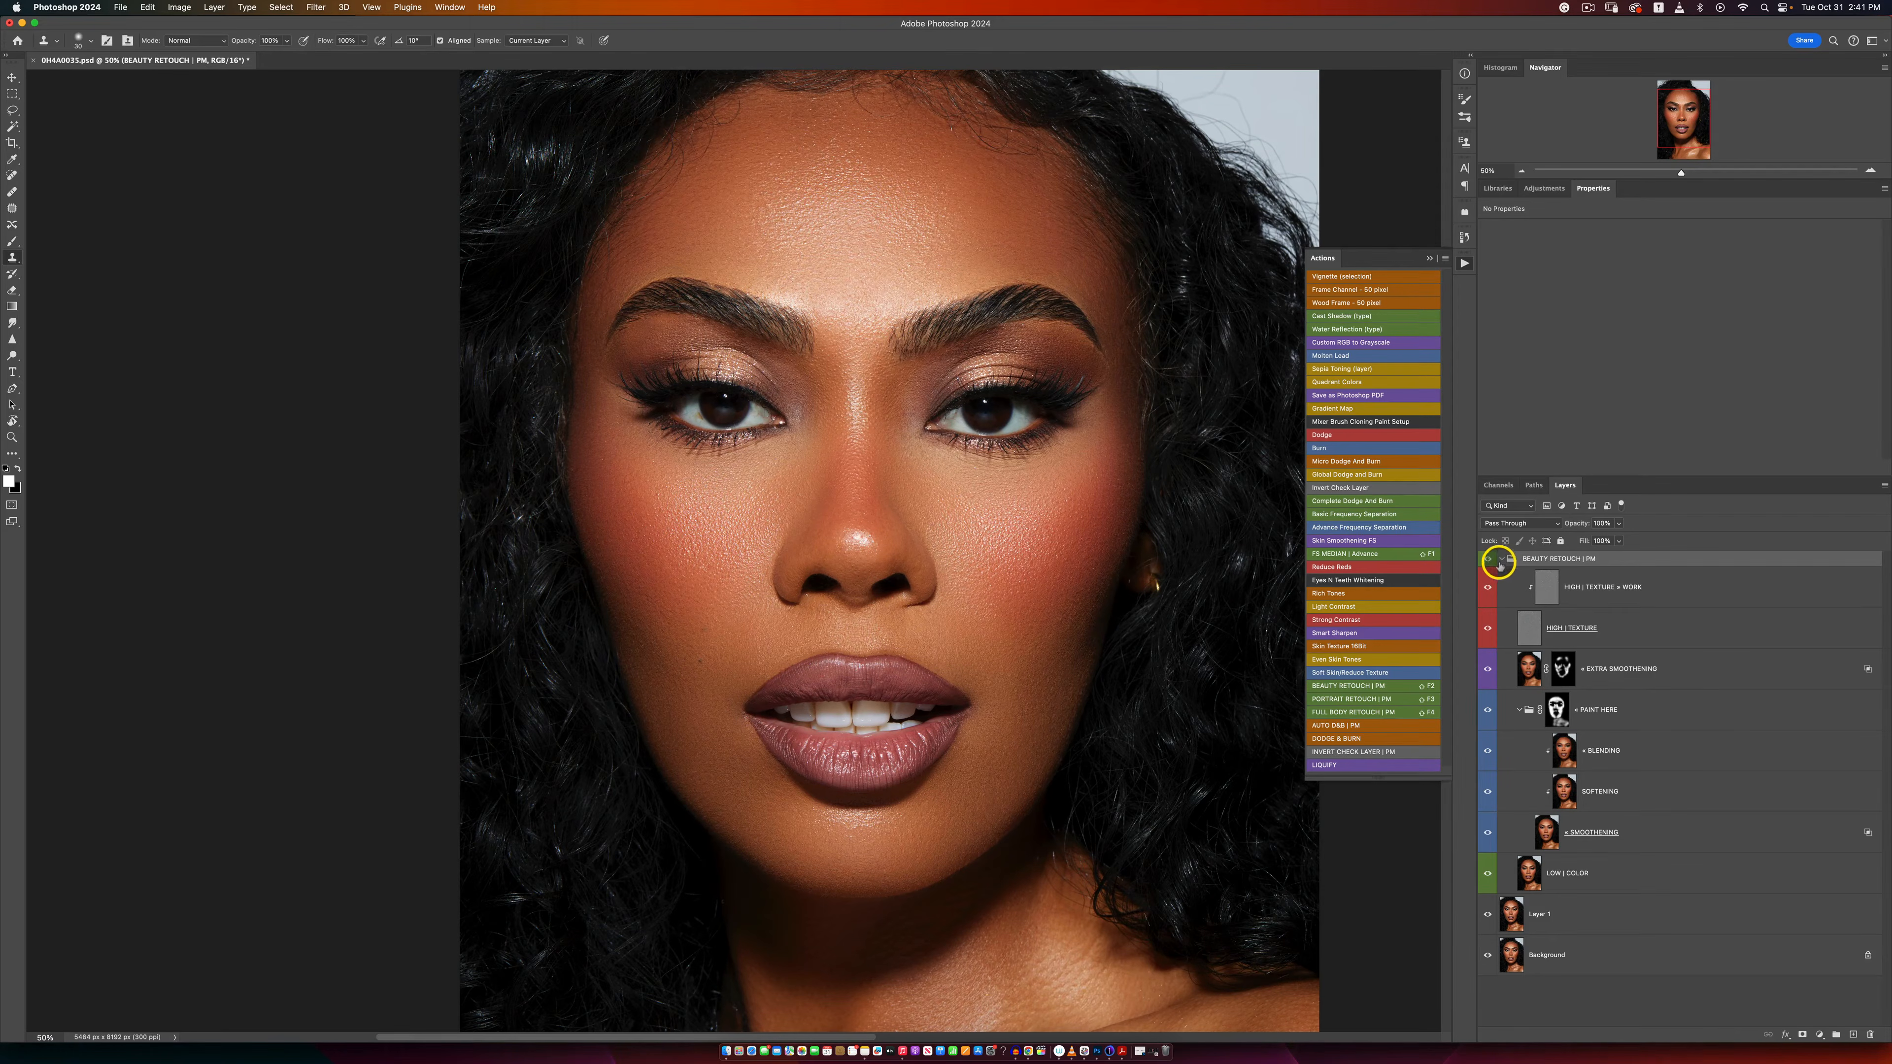
Step: Collapse the BEAUTY RETOUCH | PM group and toggle its visibility to compare the face before and after retouching
{"action": "left_click", "coordinate": [1501, 559]}
{"action": "left_click", "coordinate": [1489, 559]}
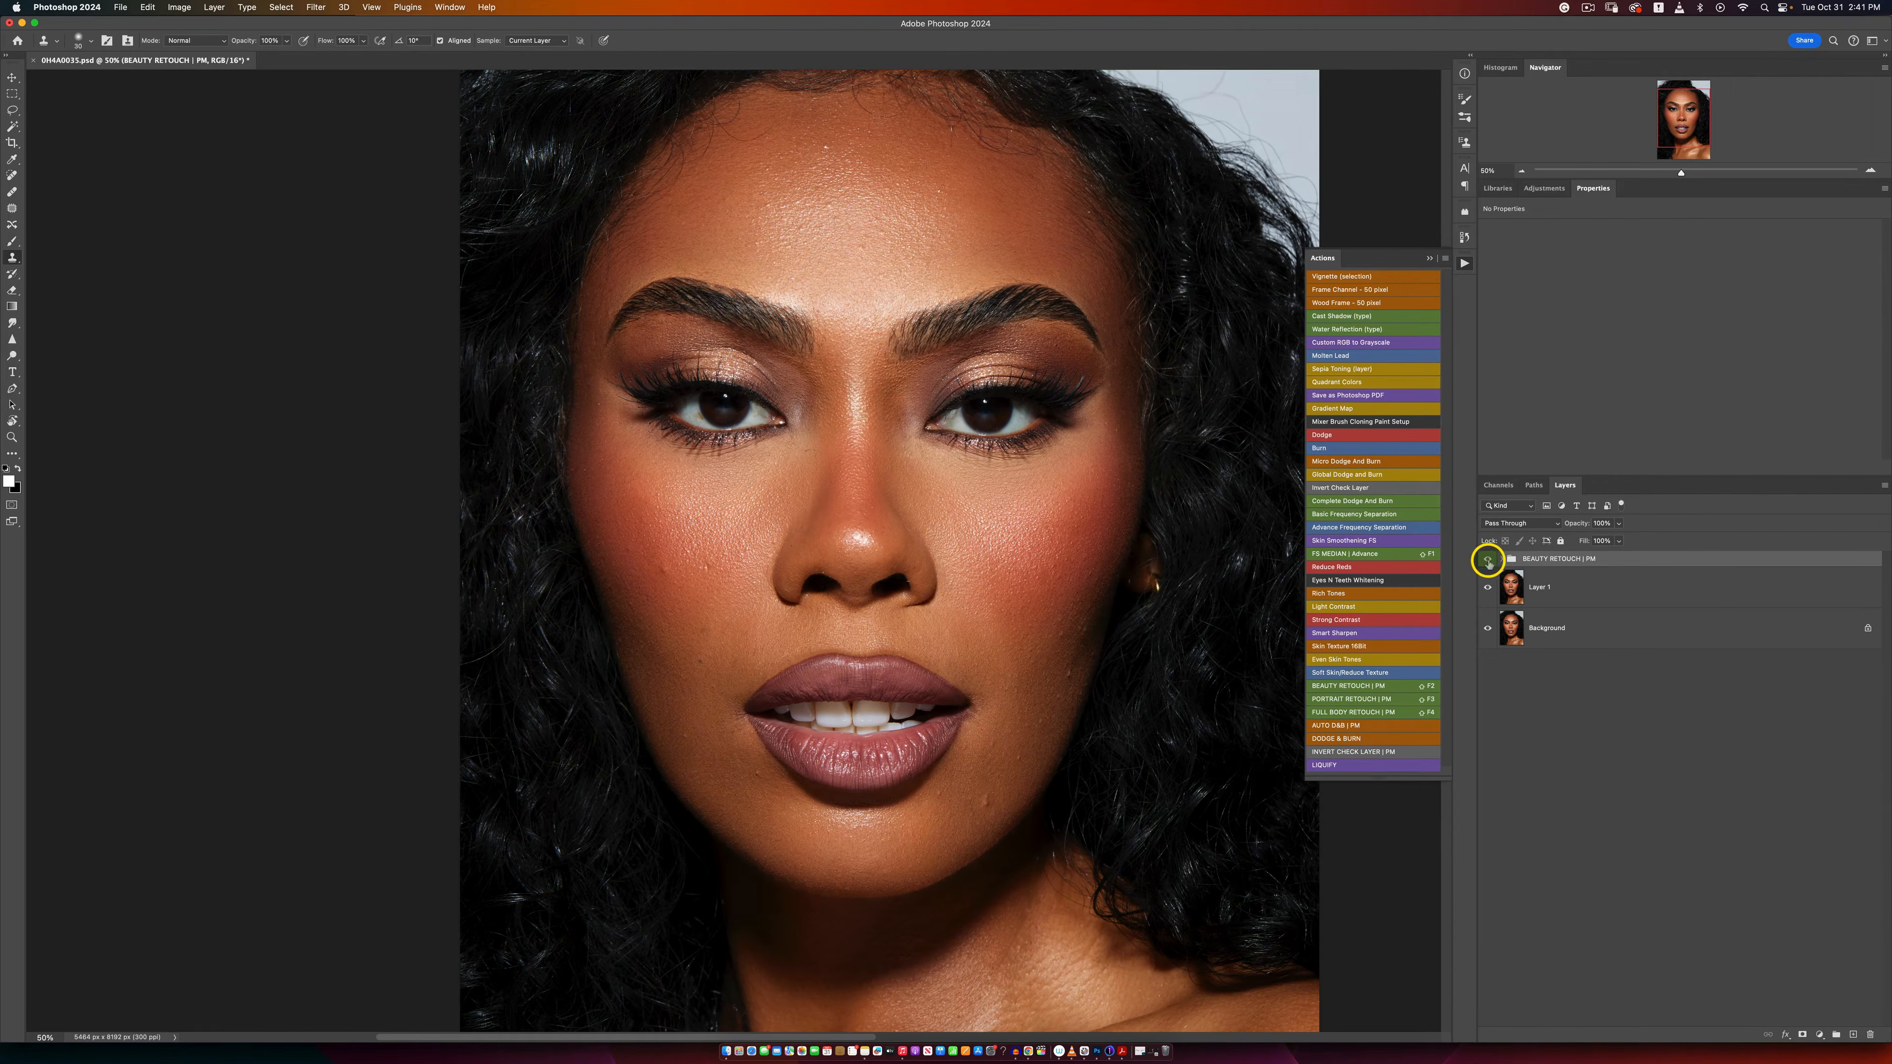
{"action": "left_click", "coordinate": [1487, 560]}
{"action": "left_click", "coordinate": [1488, 560]}
{"action": "left_click", "coordinate": [1487, 560]}
{"action": "left_click", "coordinate": [1487, 560]}
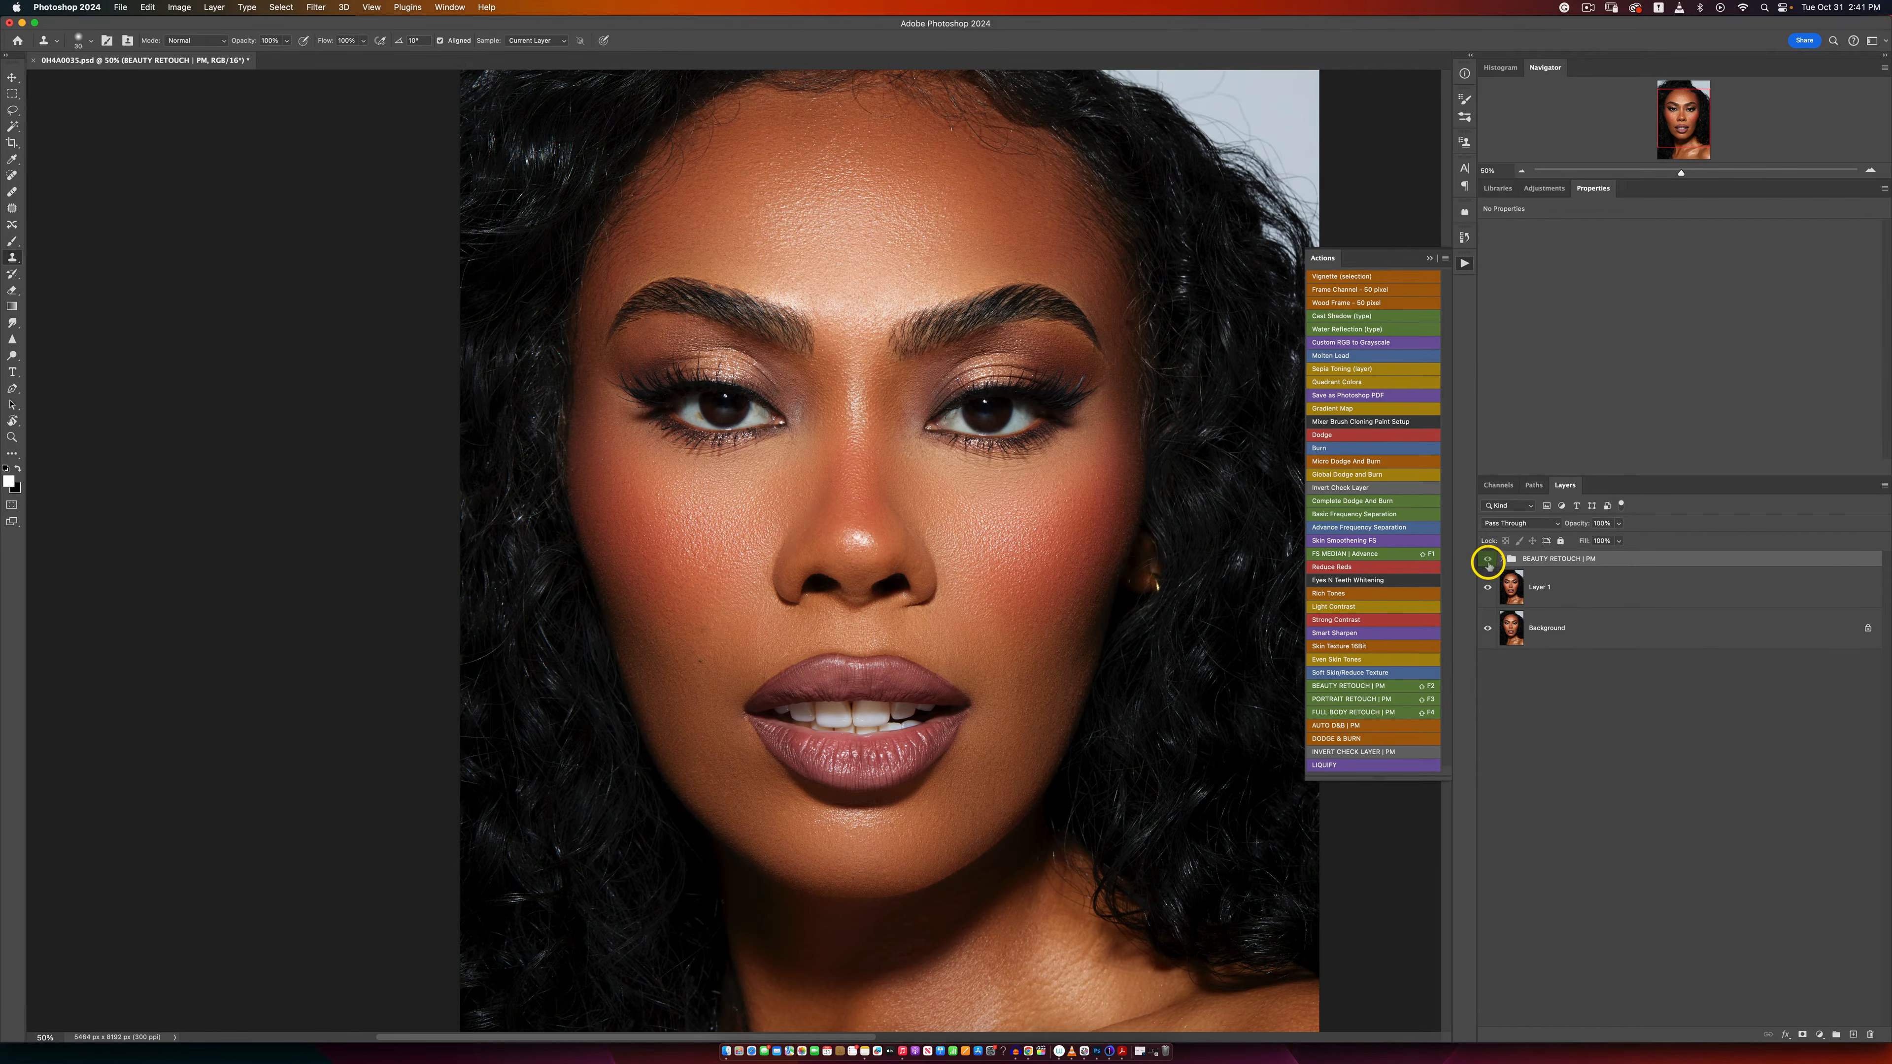
Step: View the full portrait and compare it with the BEAUTY RETOUCH | PM group hidden and shown
{"action": "key", "text": "z"}
{"action": "left_click", "coordinate": [942, 542], "text": "alt"}
{"action": "left_click", "coordinate": [942, 542], "text": "alt"}
{"action": "left_click", "coordinate": [942, 542], "text": "alt"}
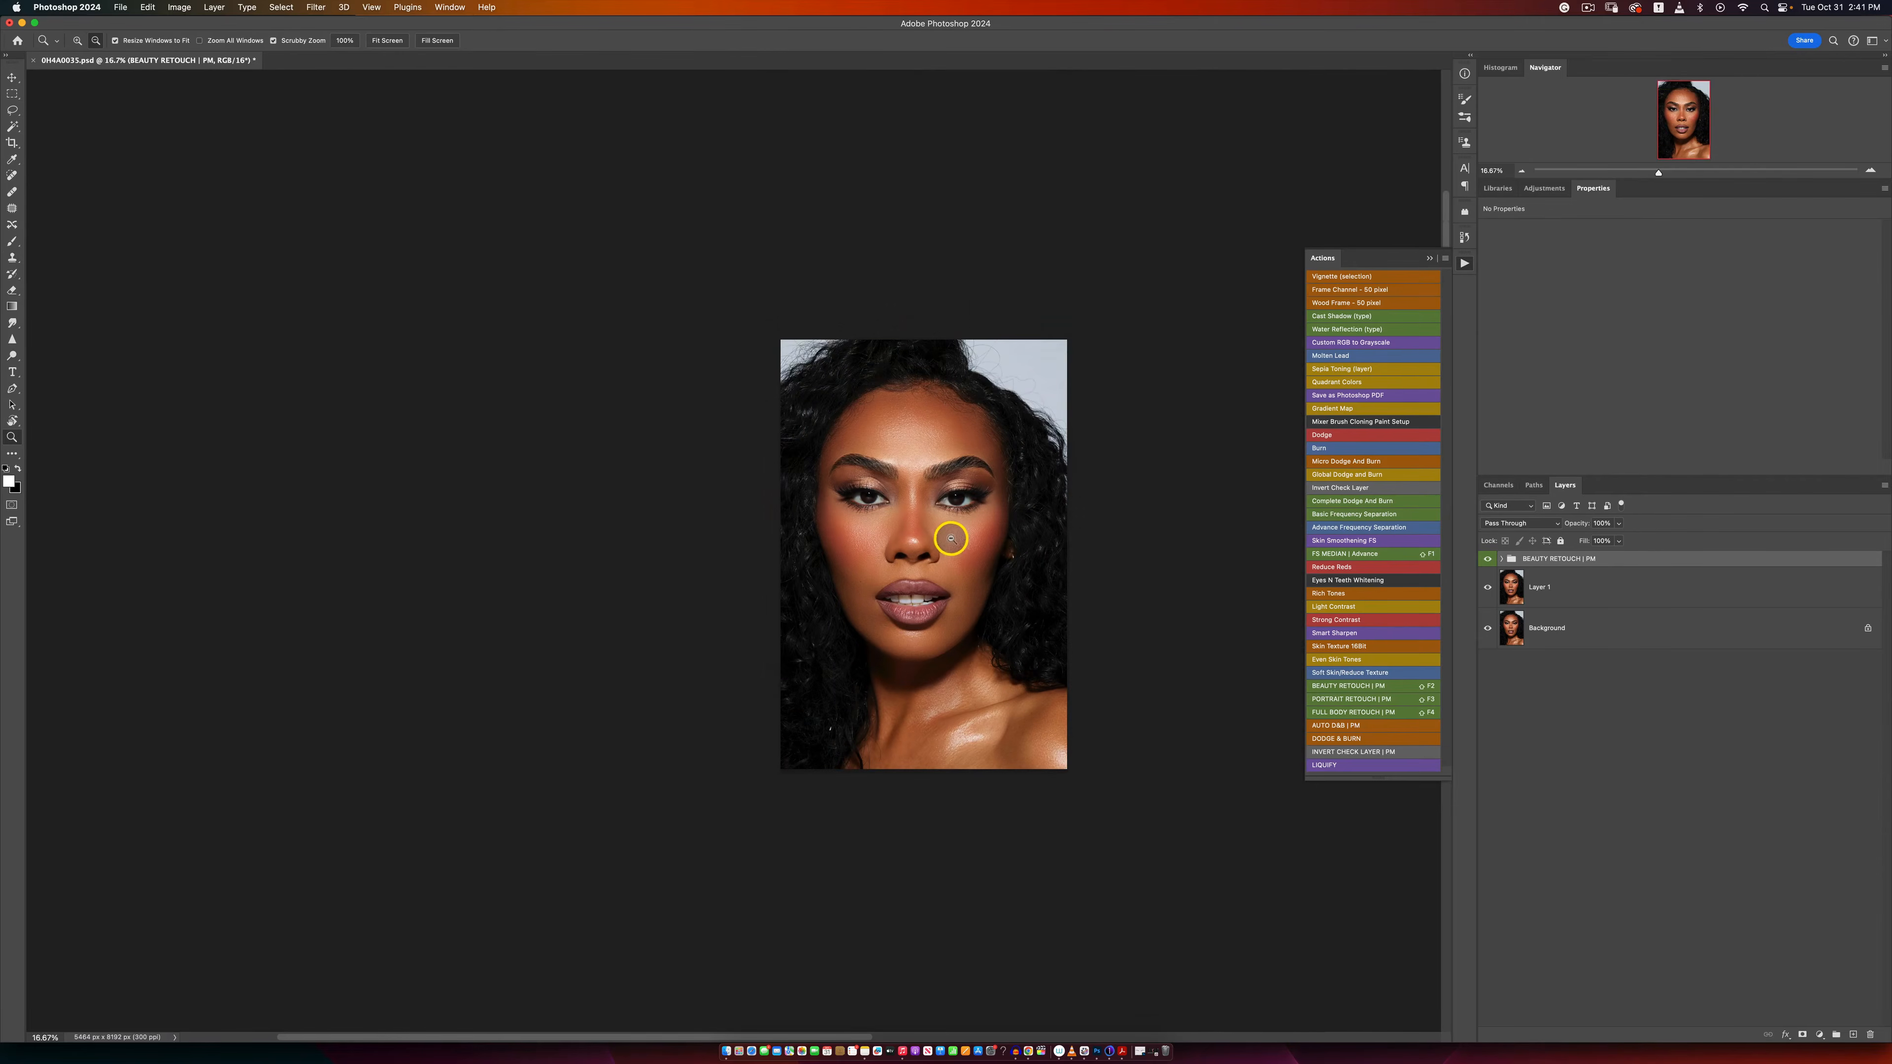
{"action": "left_click", "coordinate": [949, 526]}
{"action": "left_click", "coordinate": [968, 527]}
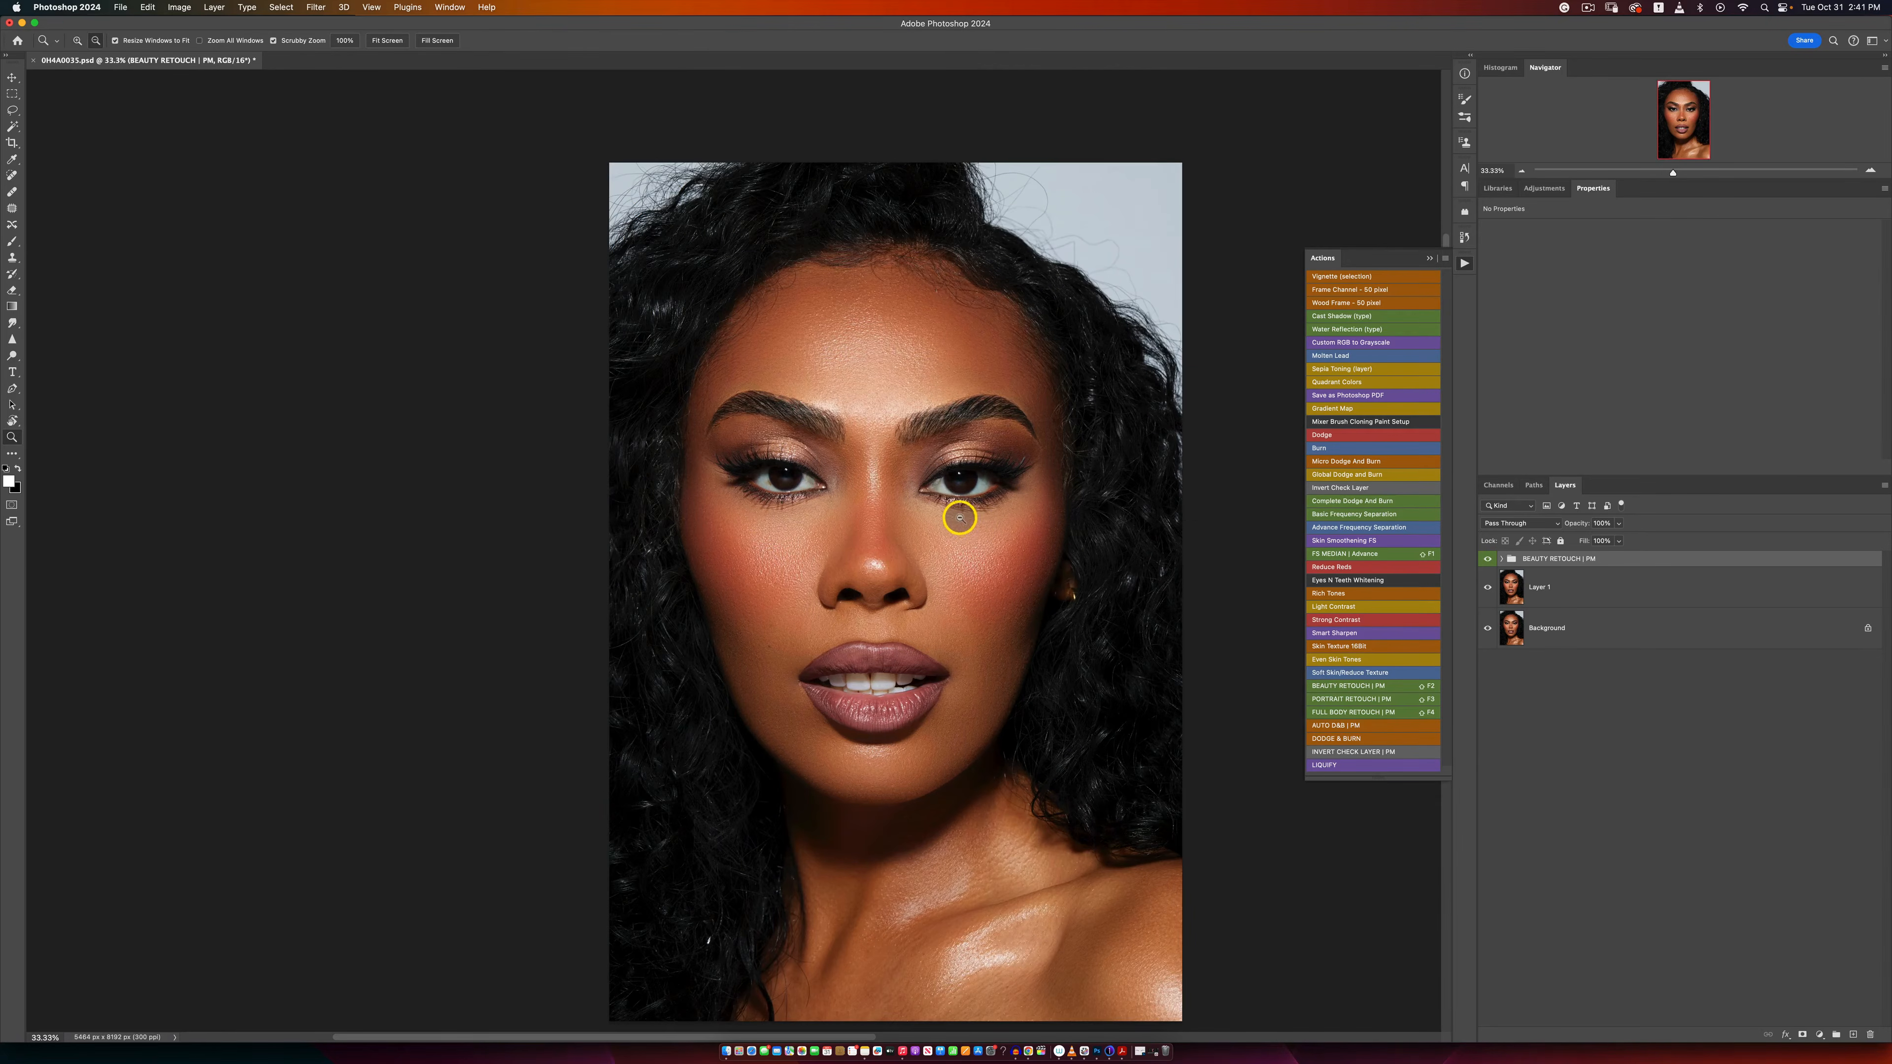
{"action": "key", "text": "s"}
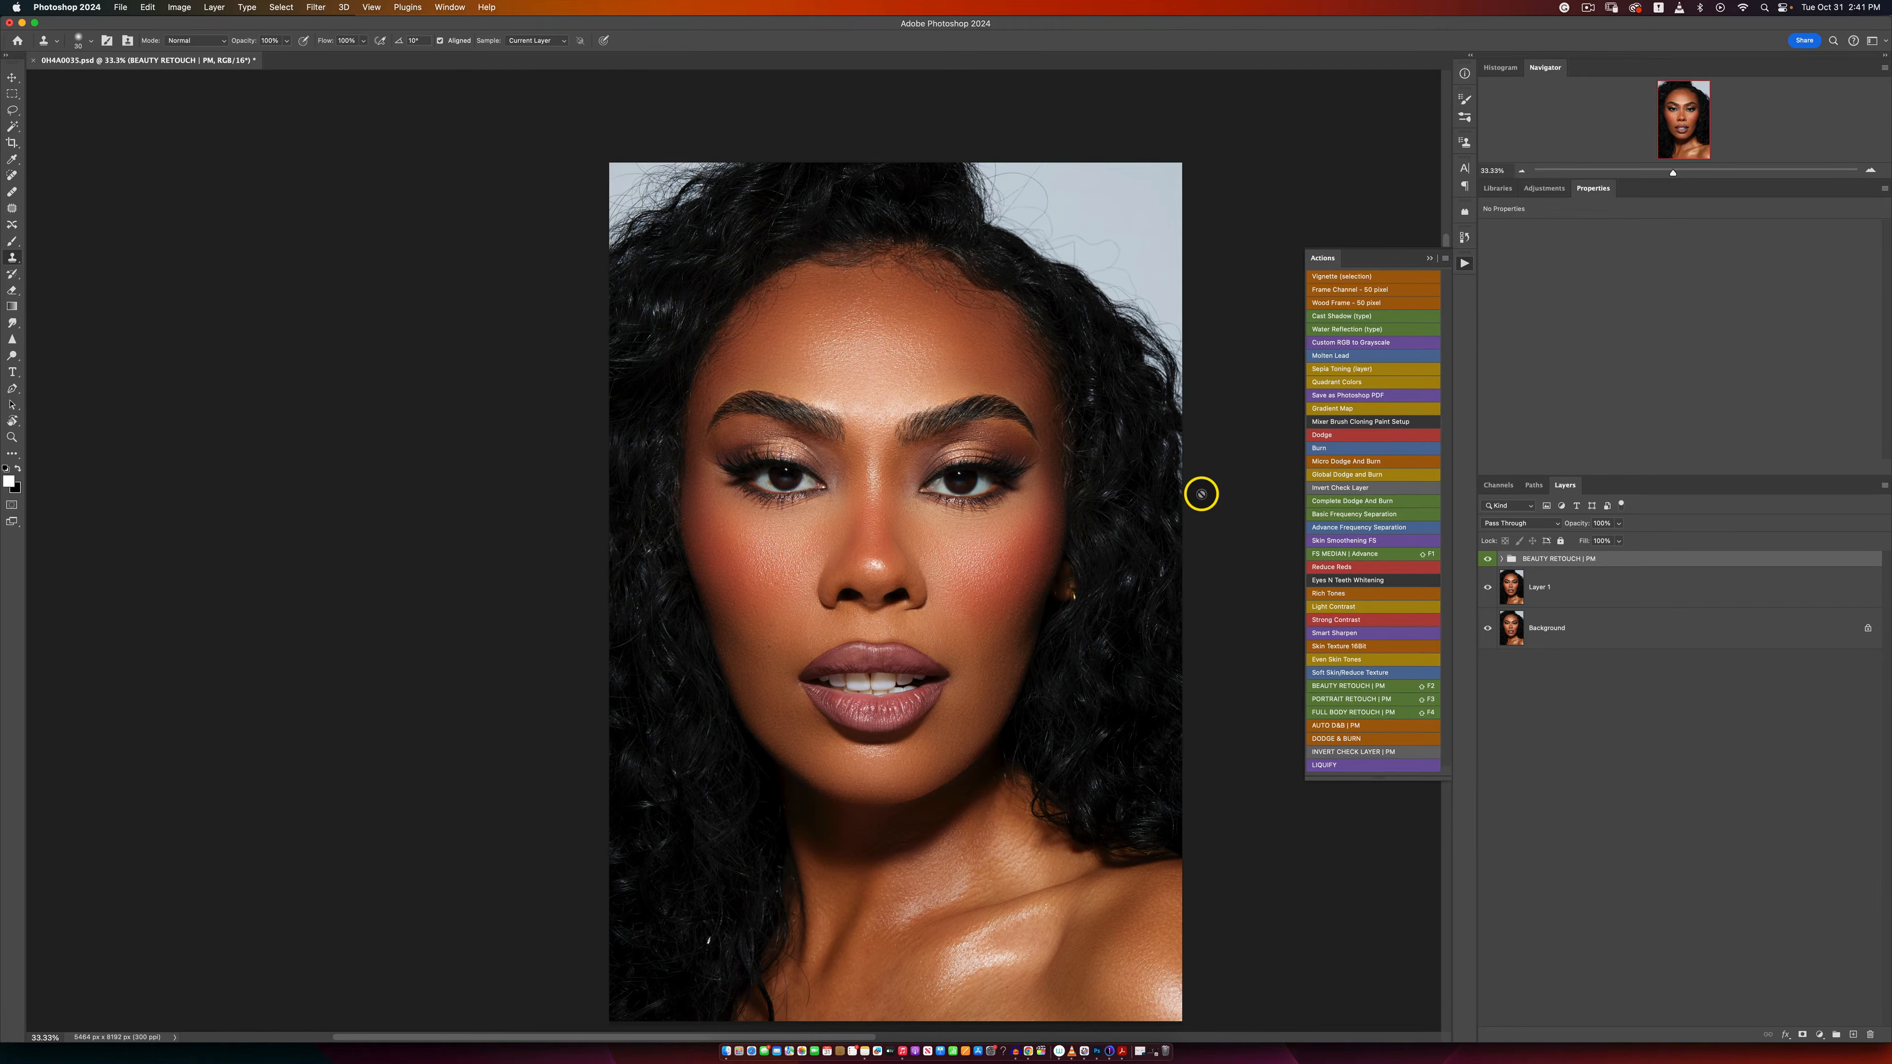
{"action": "left_click", "coordinate": [1487, 561]}
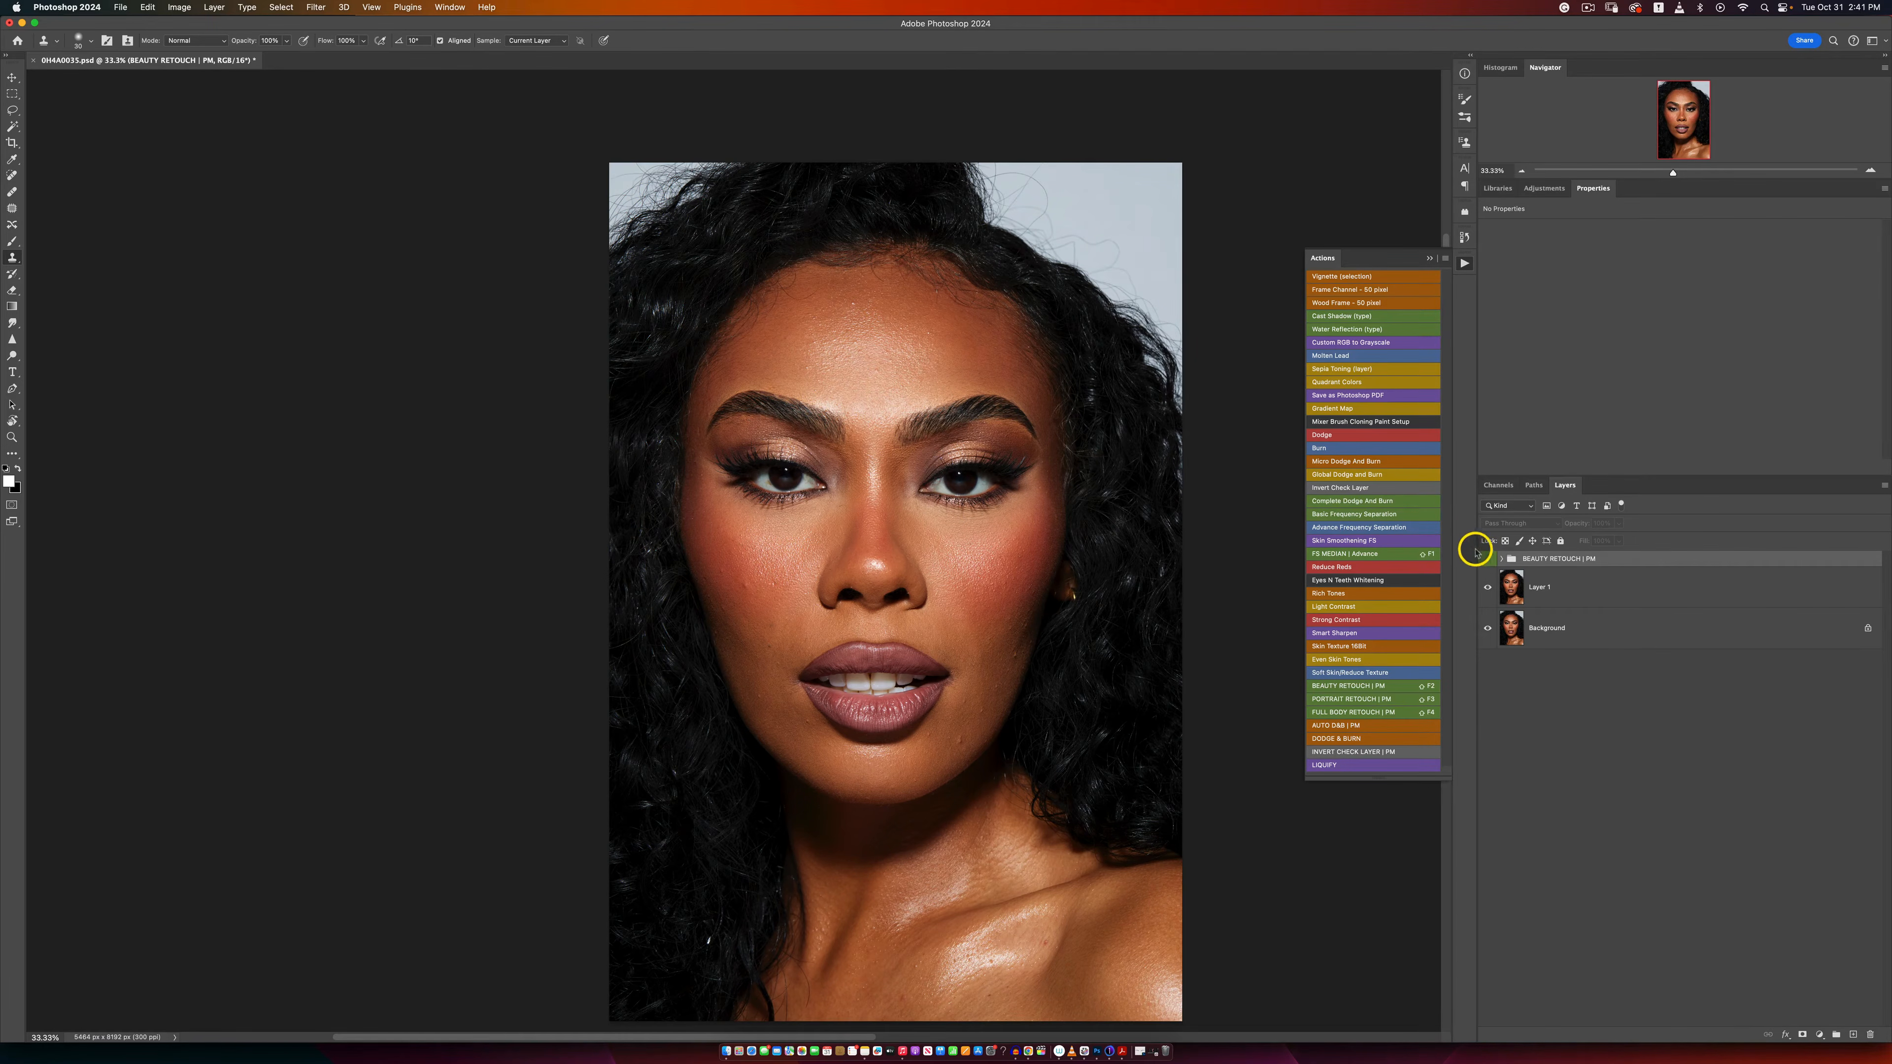
{"action": "left_click", "coordinate": [1487, 560]}
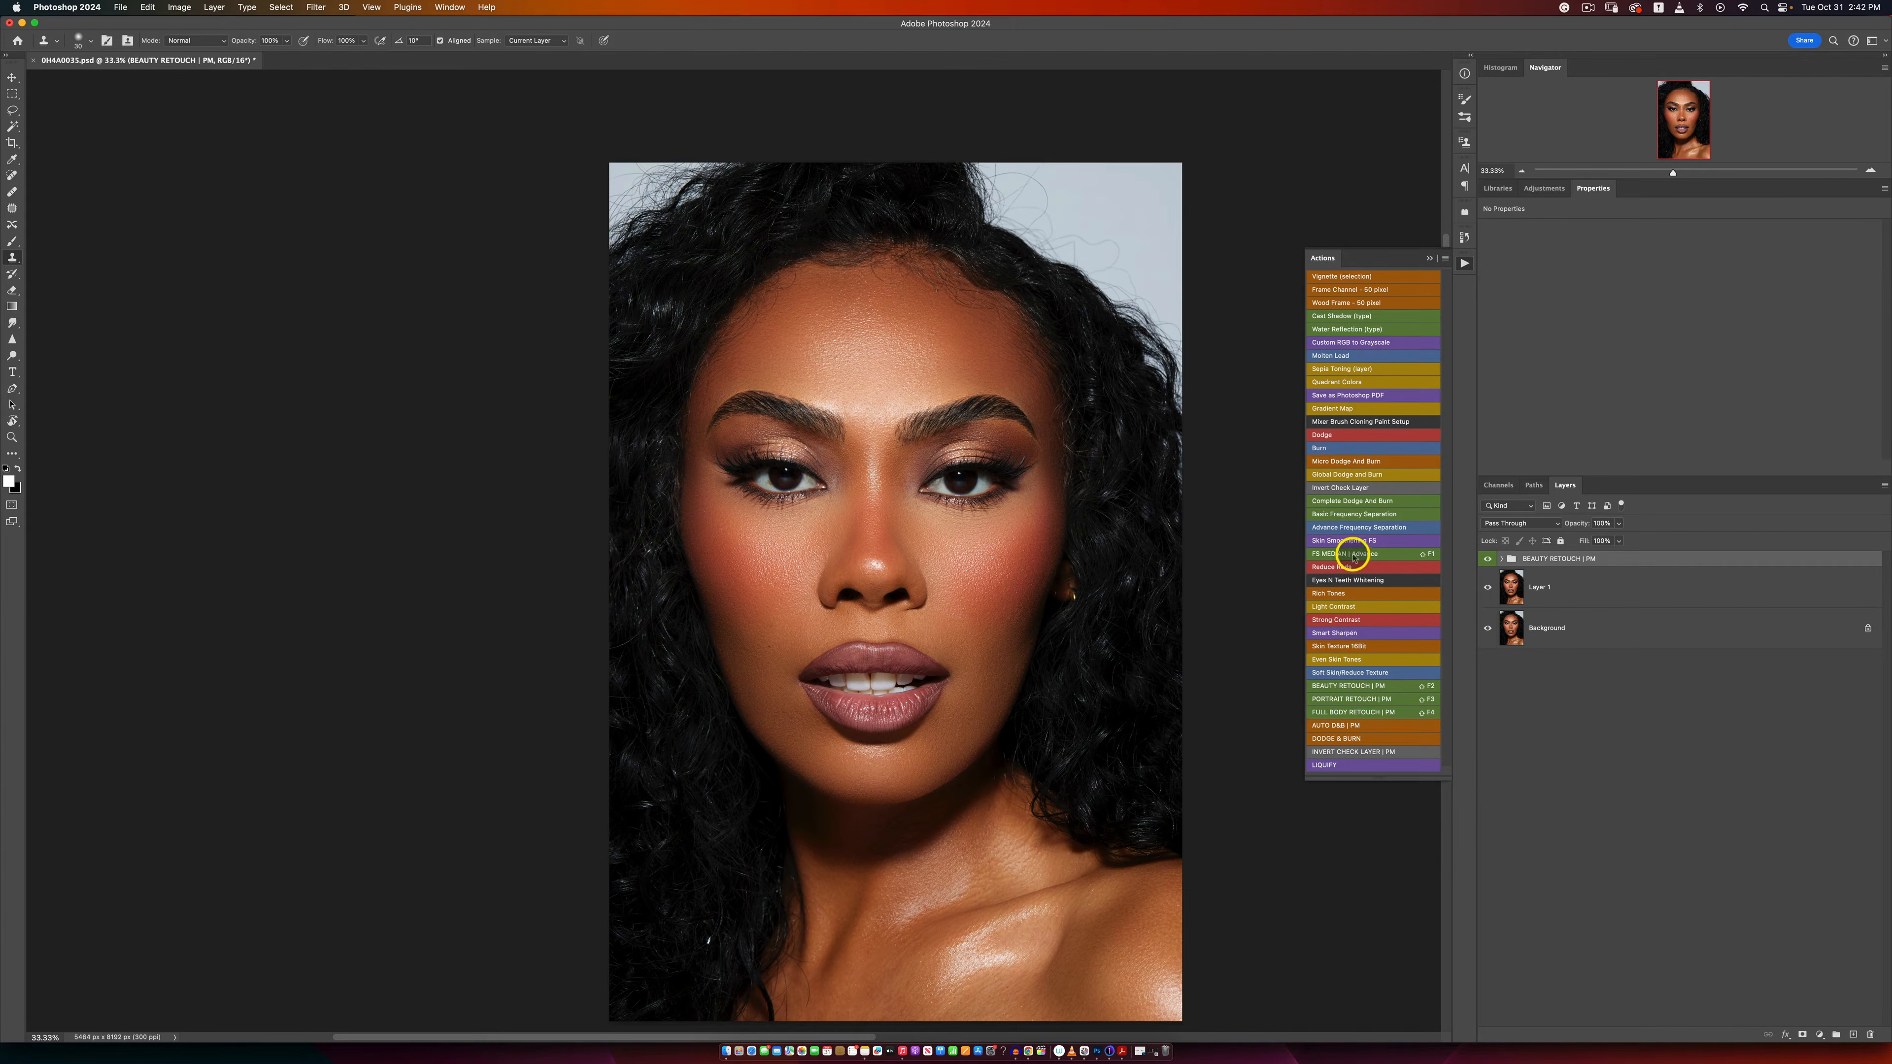
Step: Run the Complete Dodge And Burn action and set the Invert Check Layer's Levels 1 midtone to about 0.58
{"action": "left_click", "coordinate": [1340, 502]}
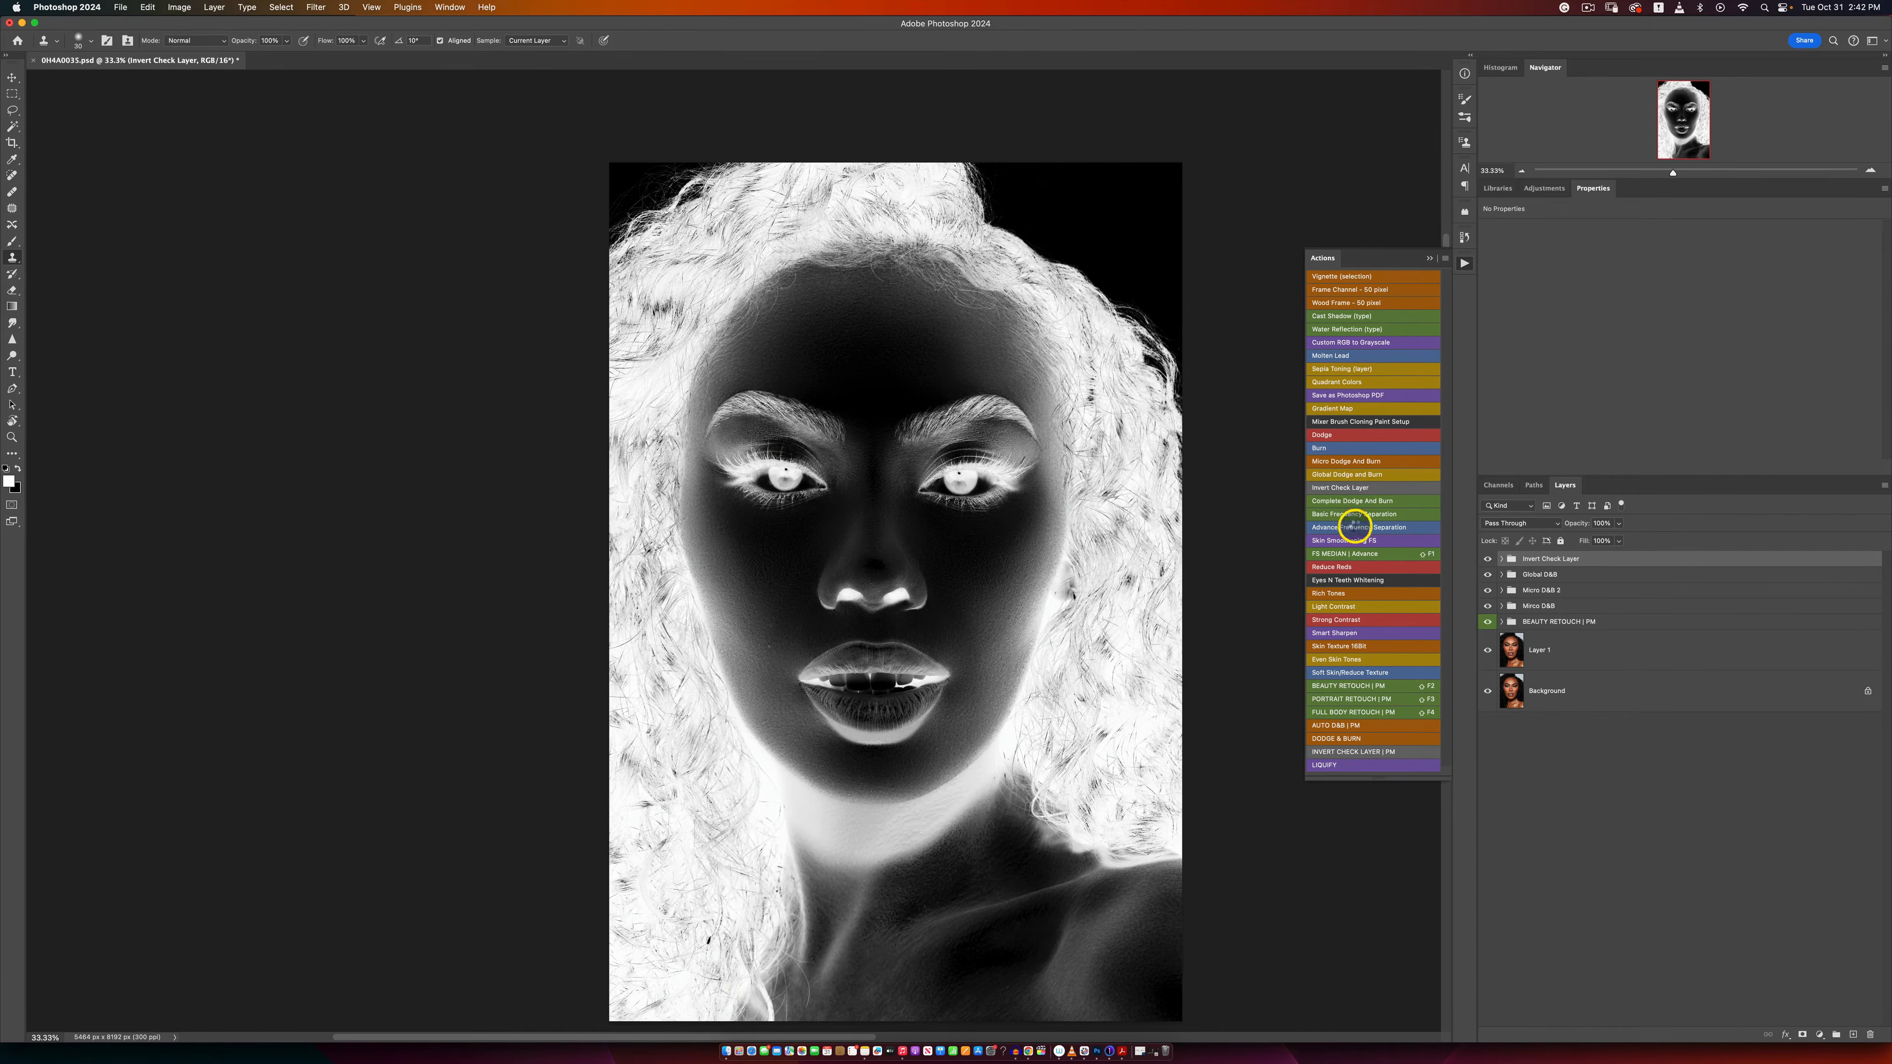
{"action": "left_click", "coordinate": [1501, 559]}
{"action": "left_click", "coordinate": [1526, 585]}
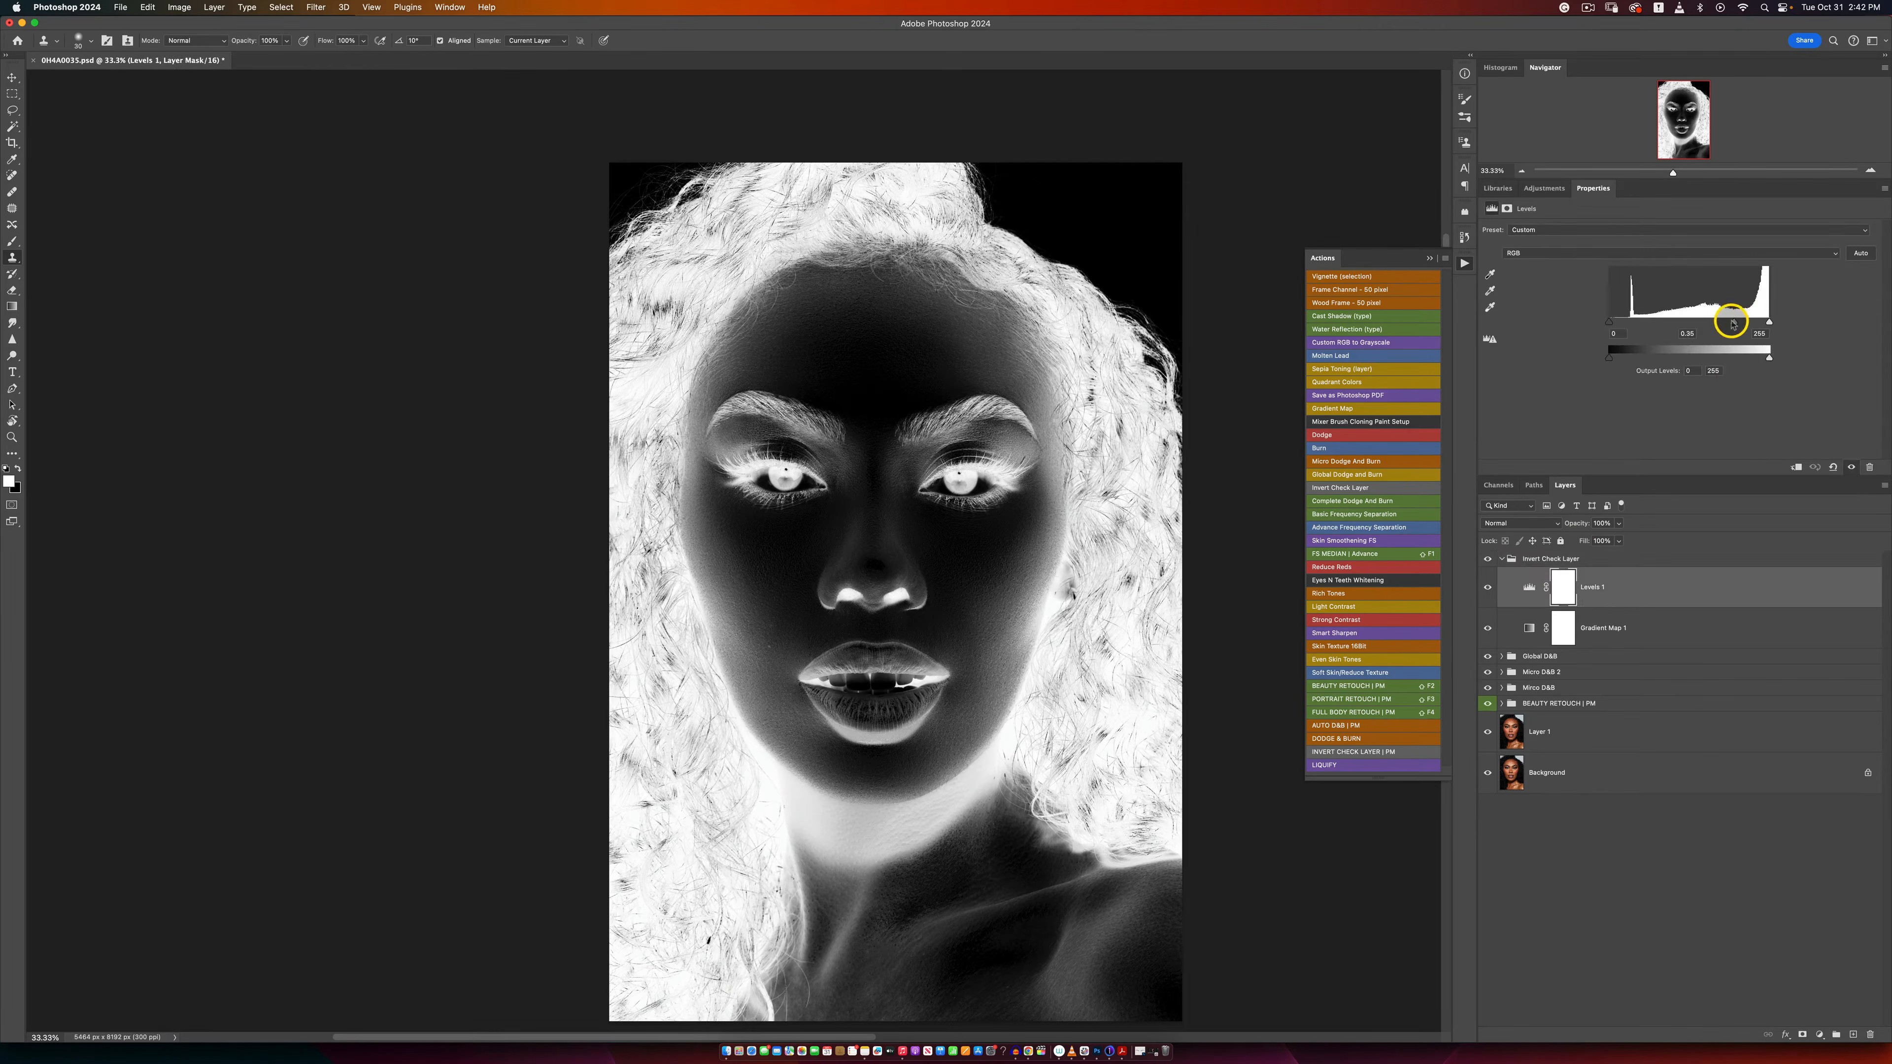
{"action": "left_click_drag", "start_coordinate": [1732, 321], "coordinate": [1713, 323]}
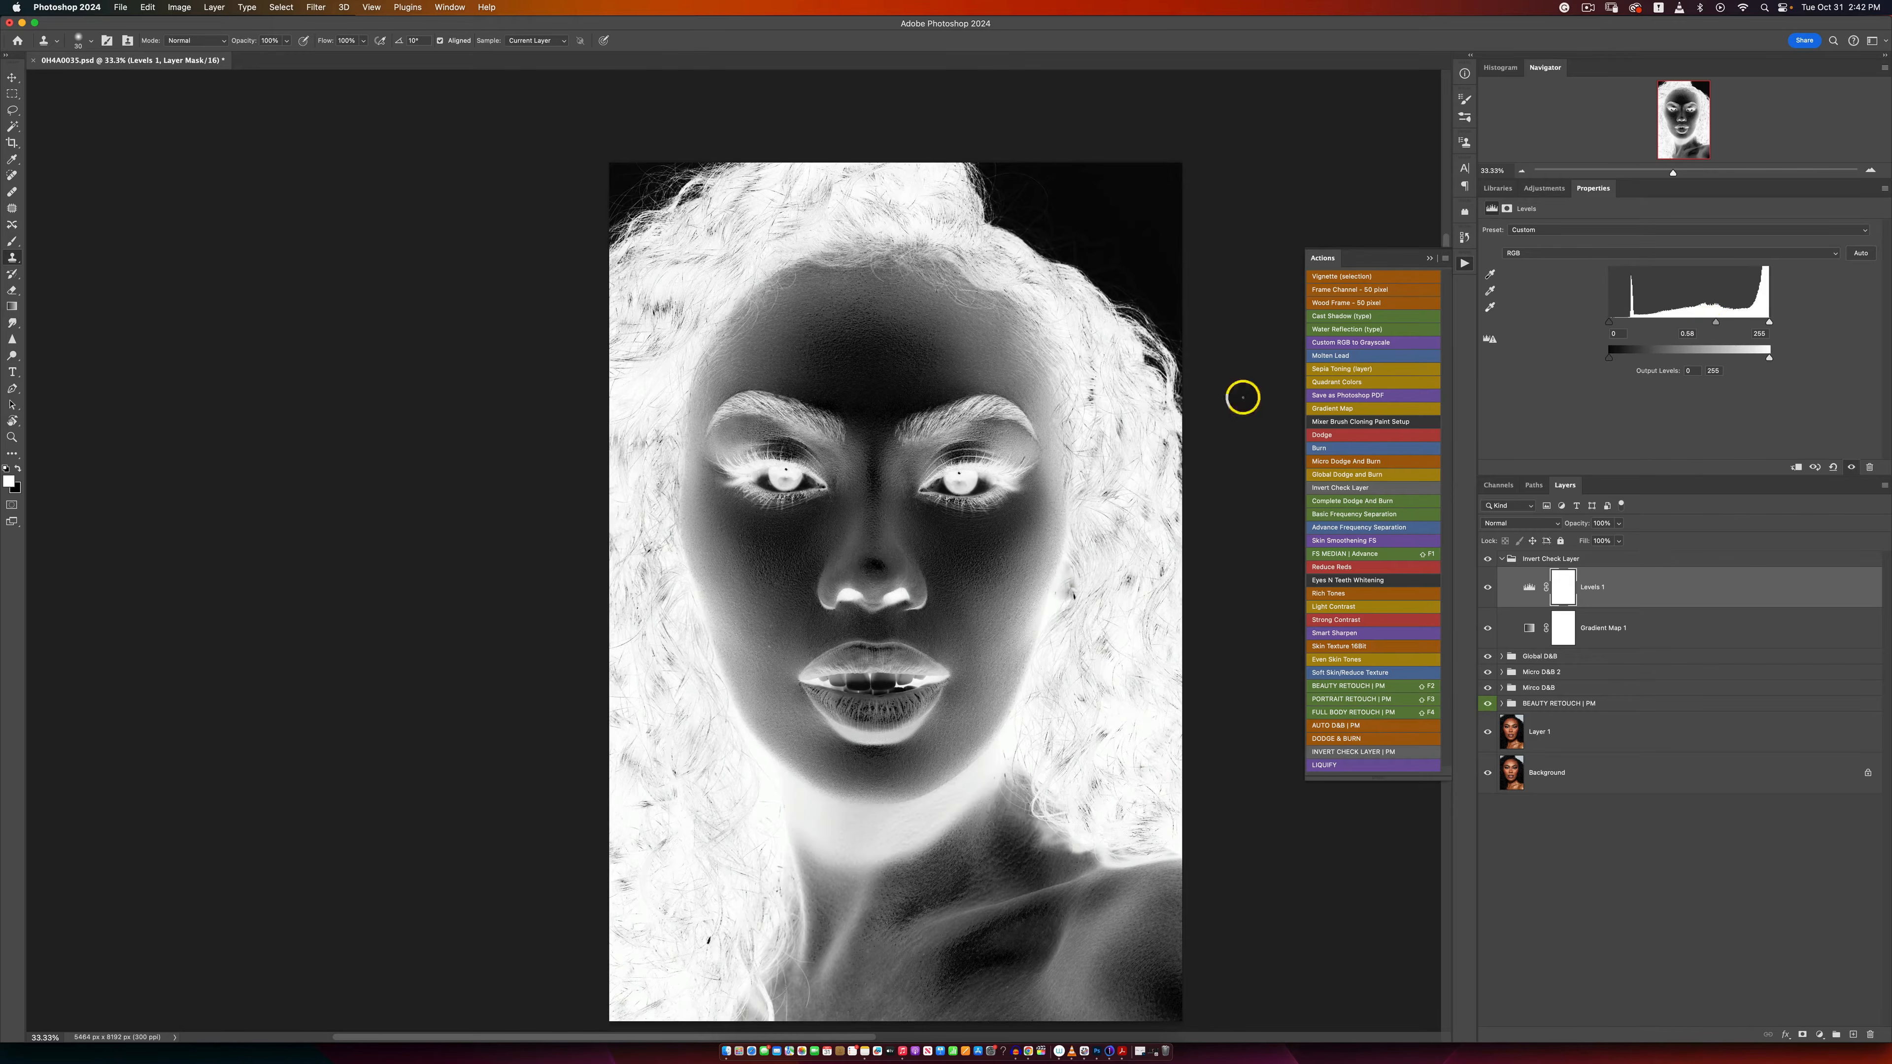
Step: Expand the Micro D&B group and set up the Brush tool with a flow of 1%
{"action": "key", "text": "z"}
{"action": "left_click", "coordinate": [805, 597], "text": "alt"}
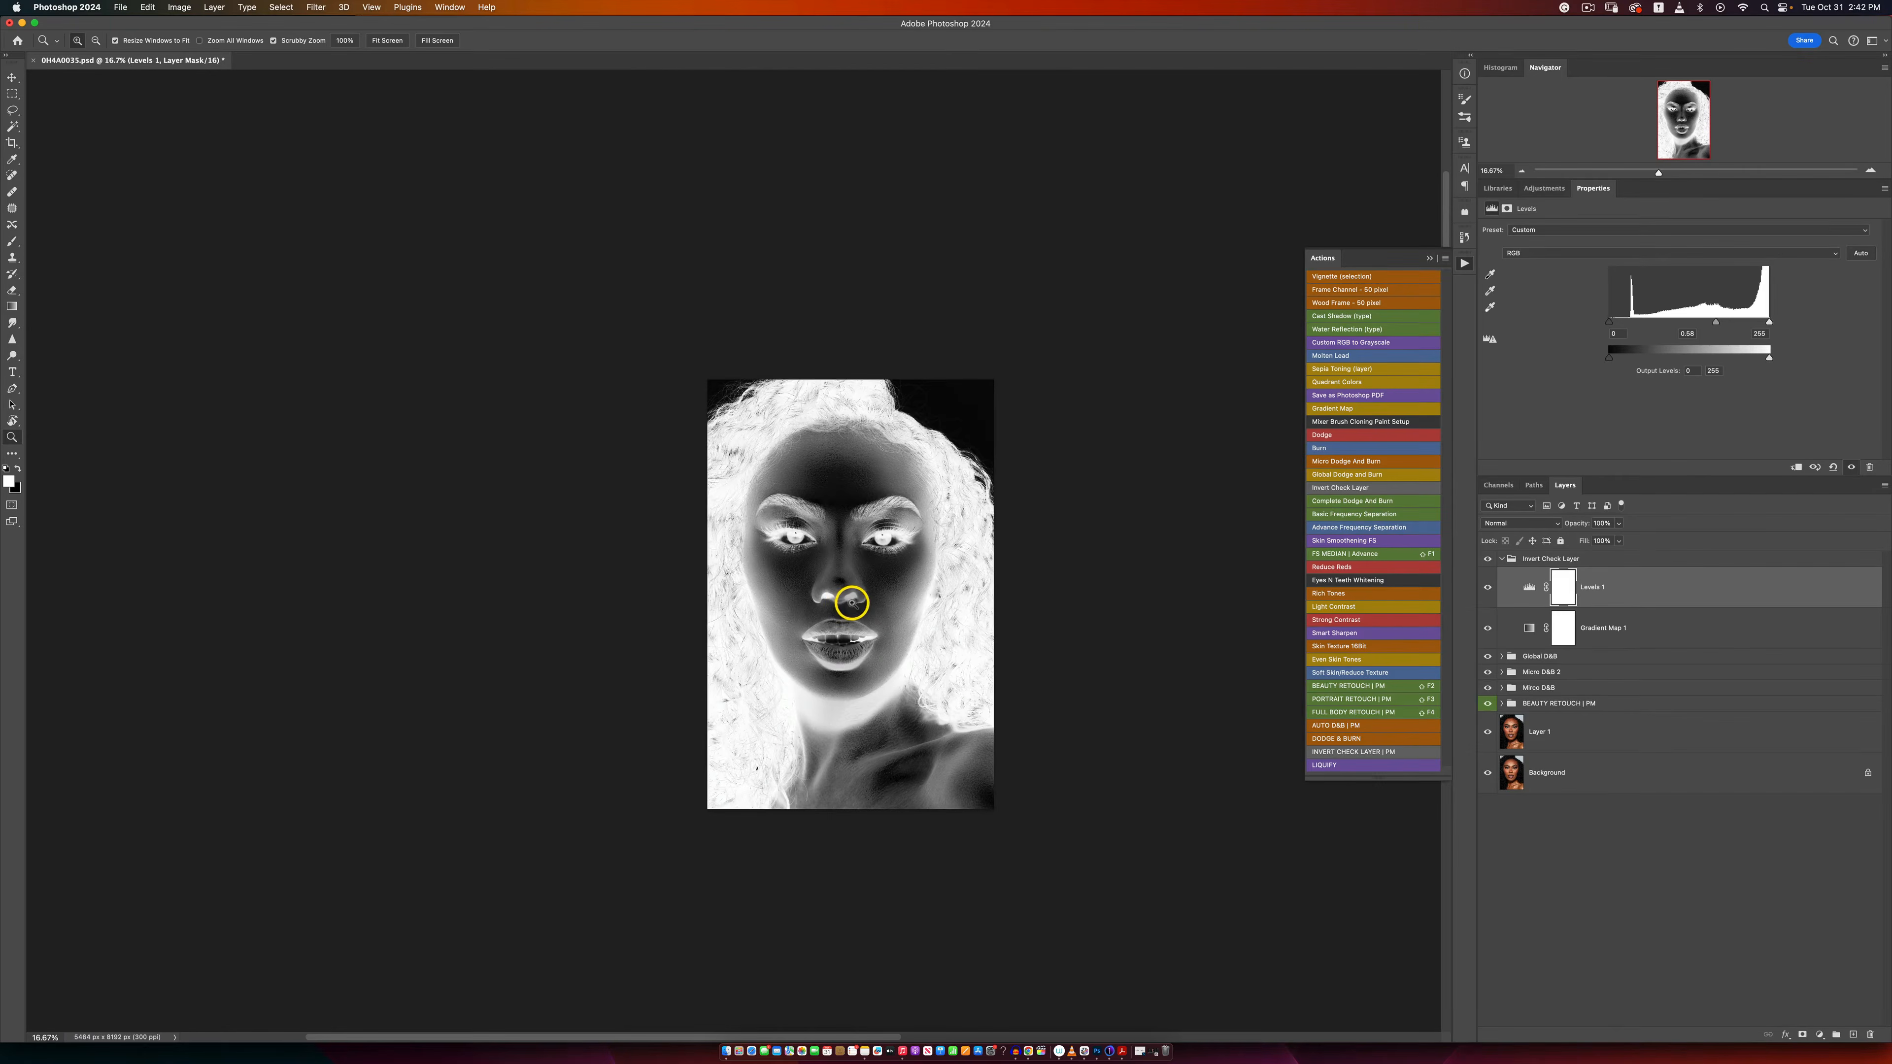
{"action": "left_click", "coordinate": [852, 602]}
{"action": "key", "text": "s"}
{"action": "scroll", "coordinate": [893, 552], "scroll_direction": "down", "scroll_amount": 3}
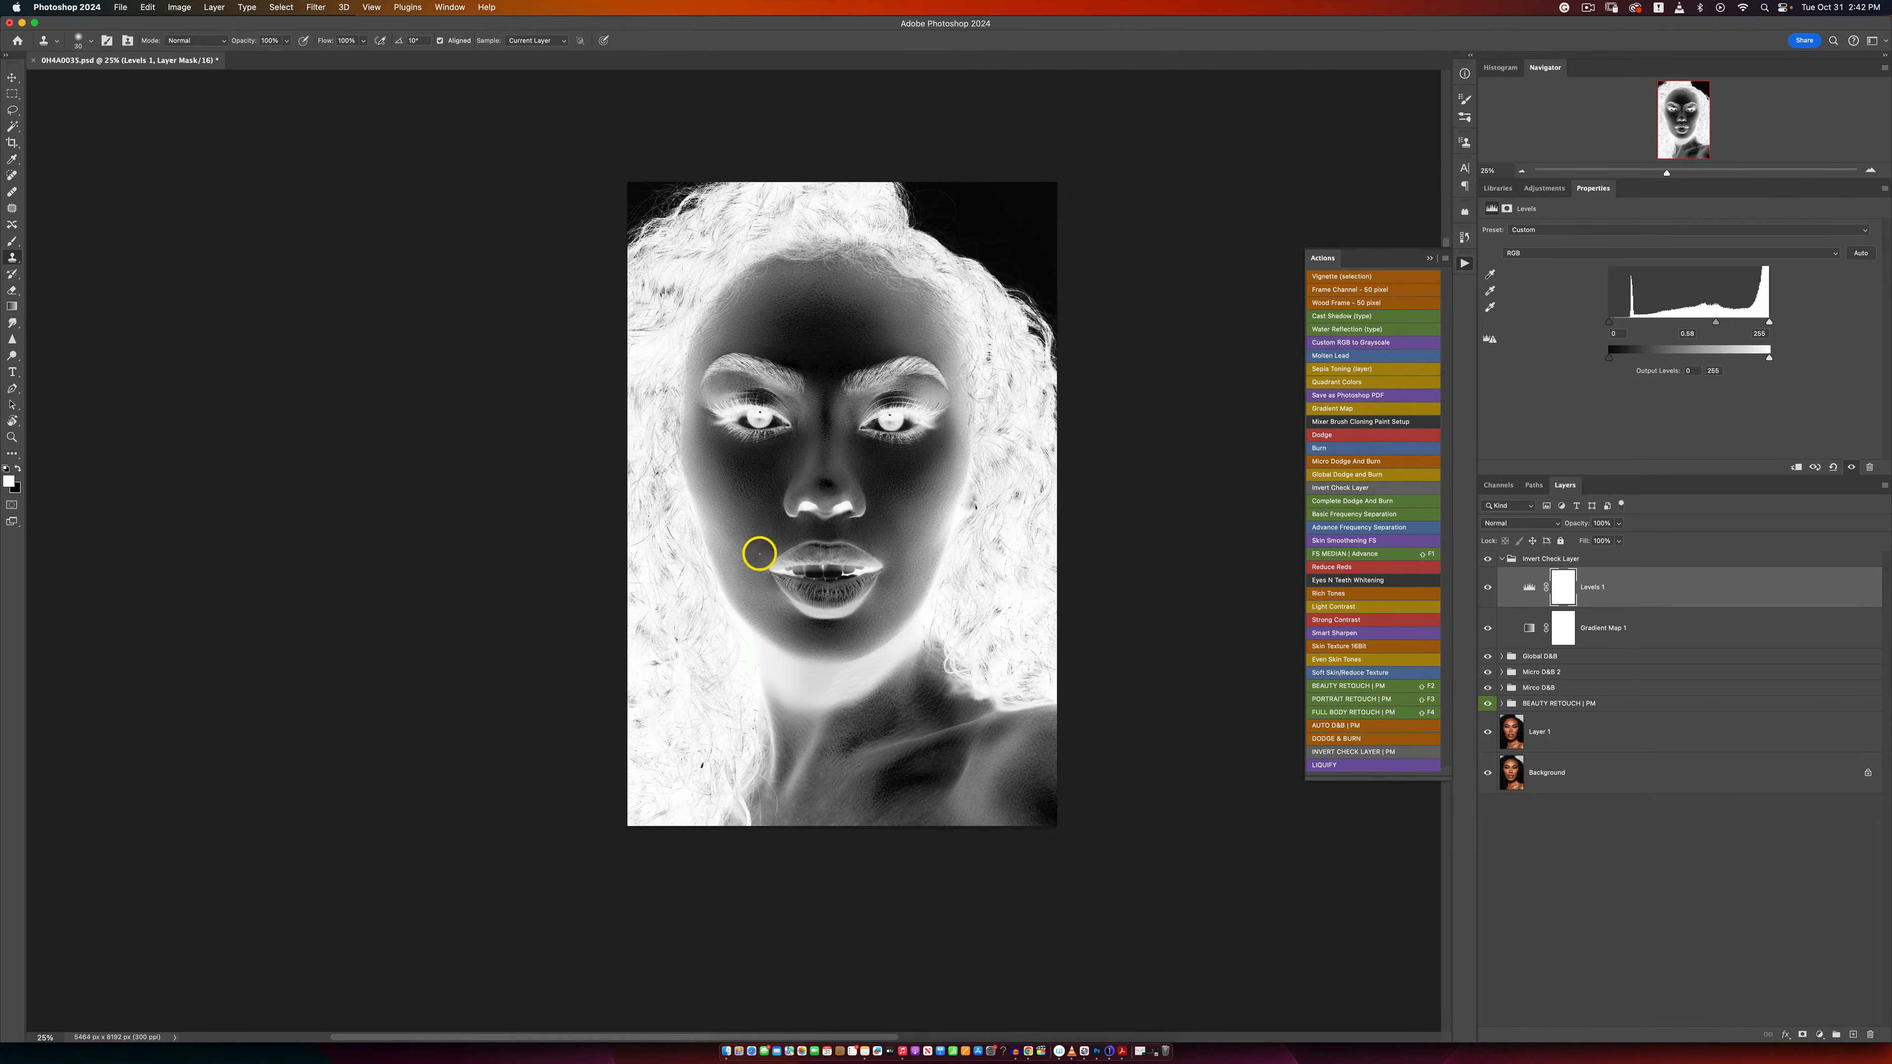
{"action": "left_click", "coordinate": [785, 536]}
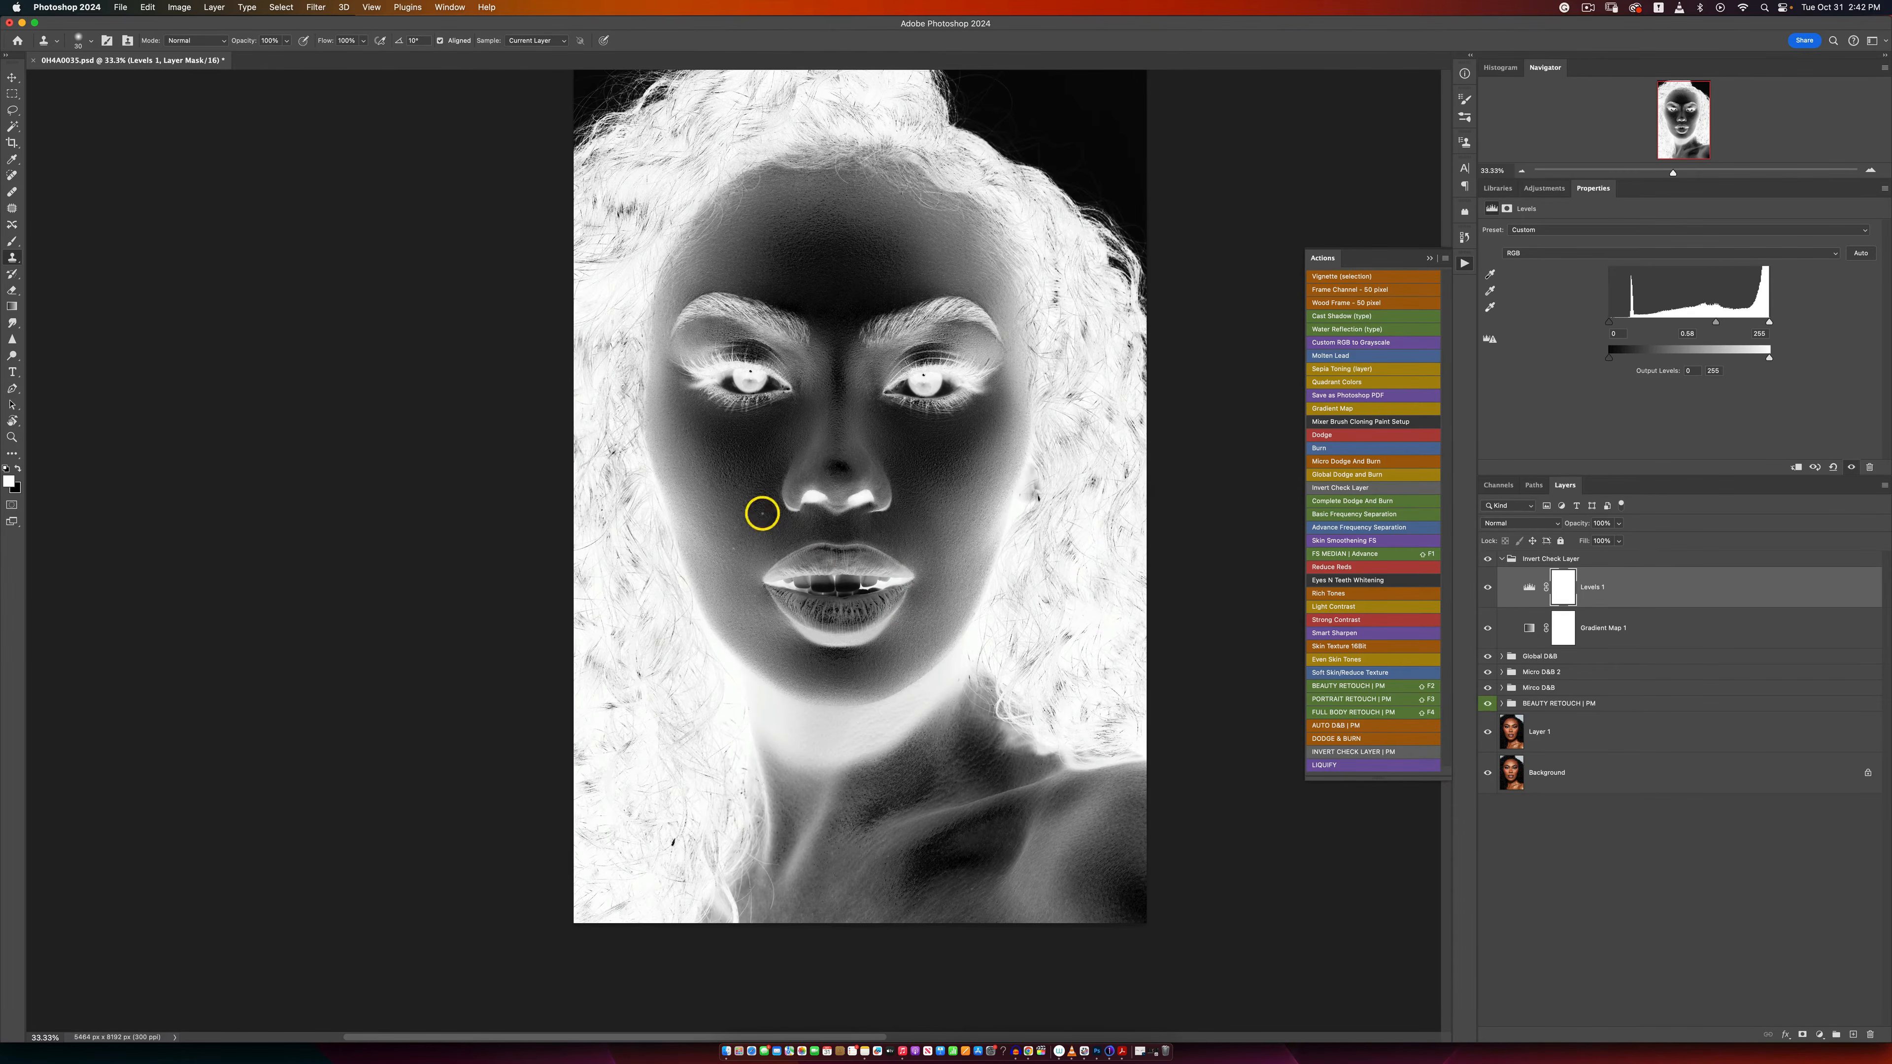
{"action": "left_click", "coordinate": [1501, 688]}
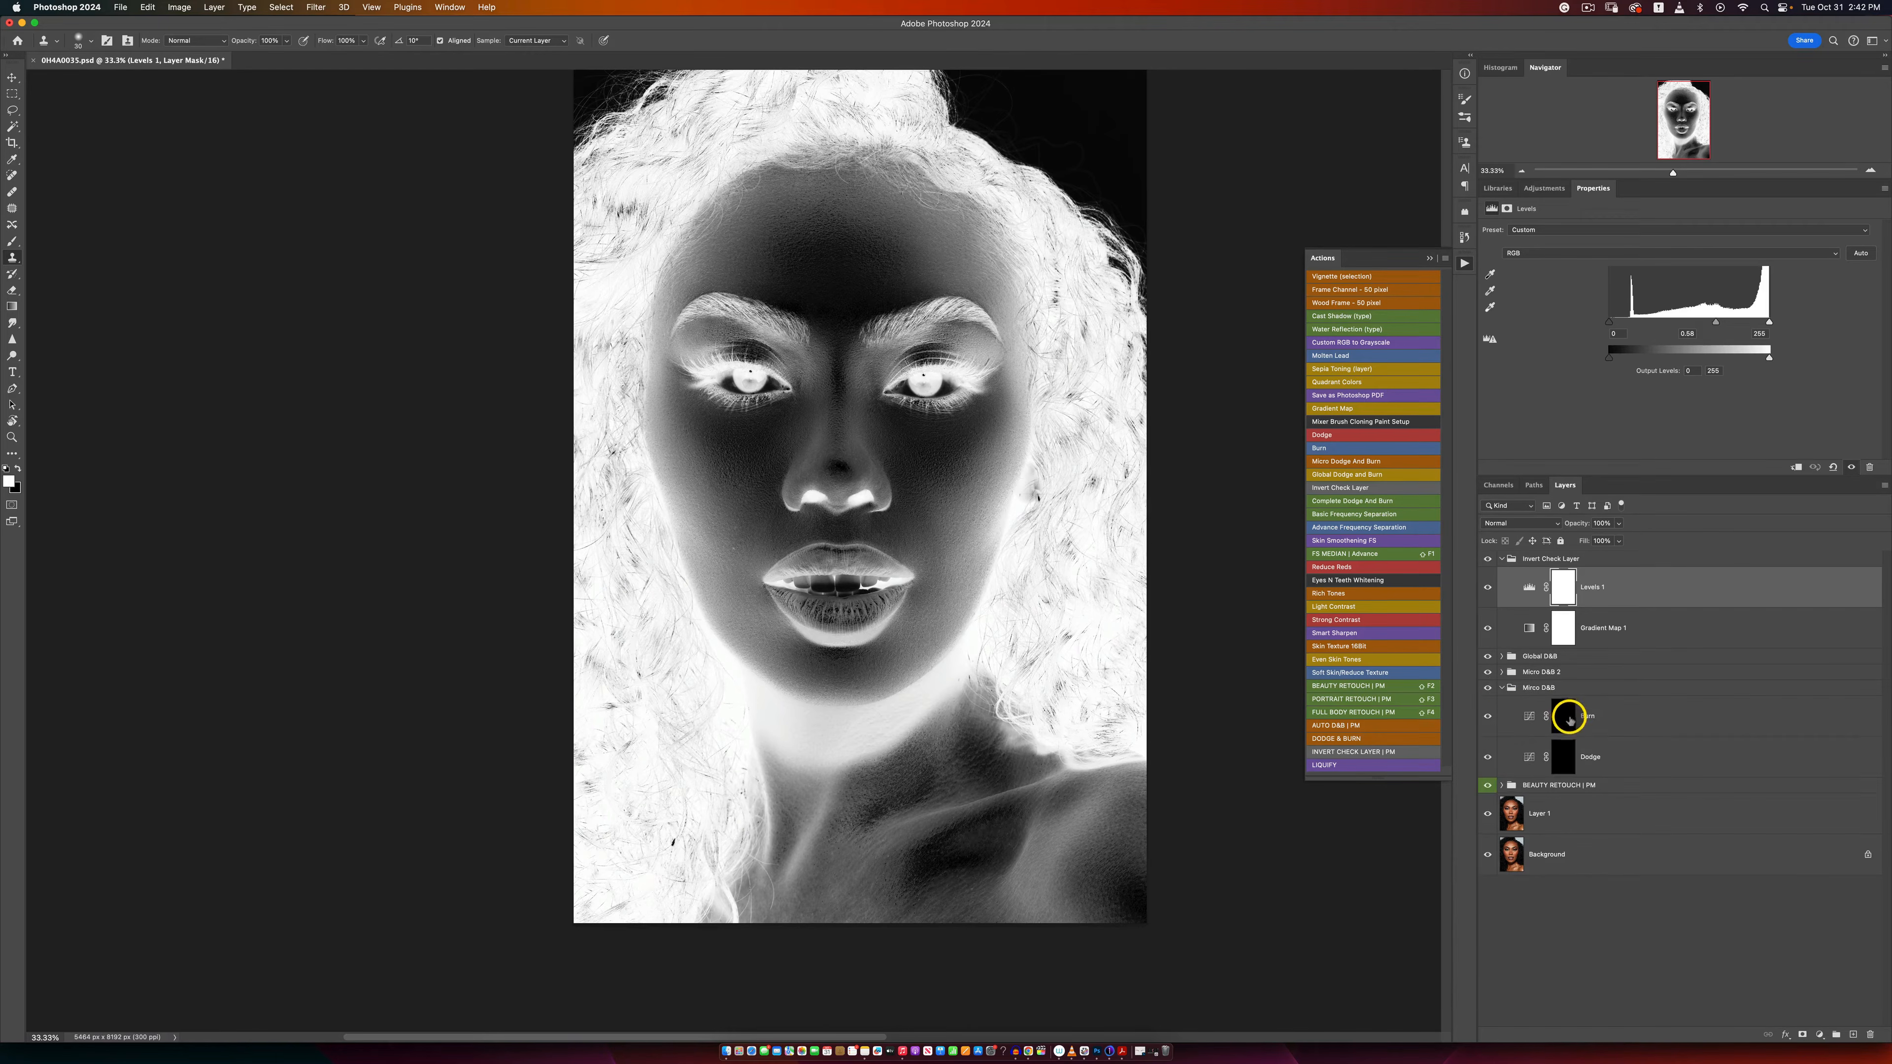
{"action": "left_click", "coordinate": [20, 245]}
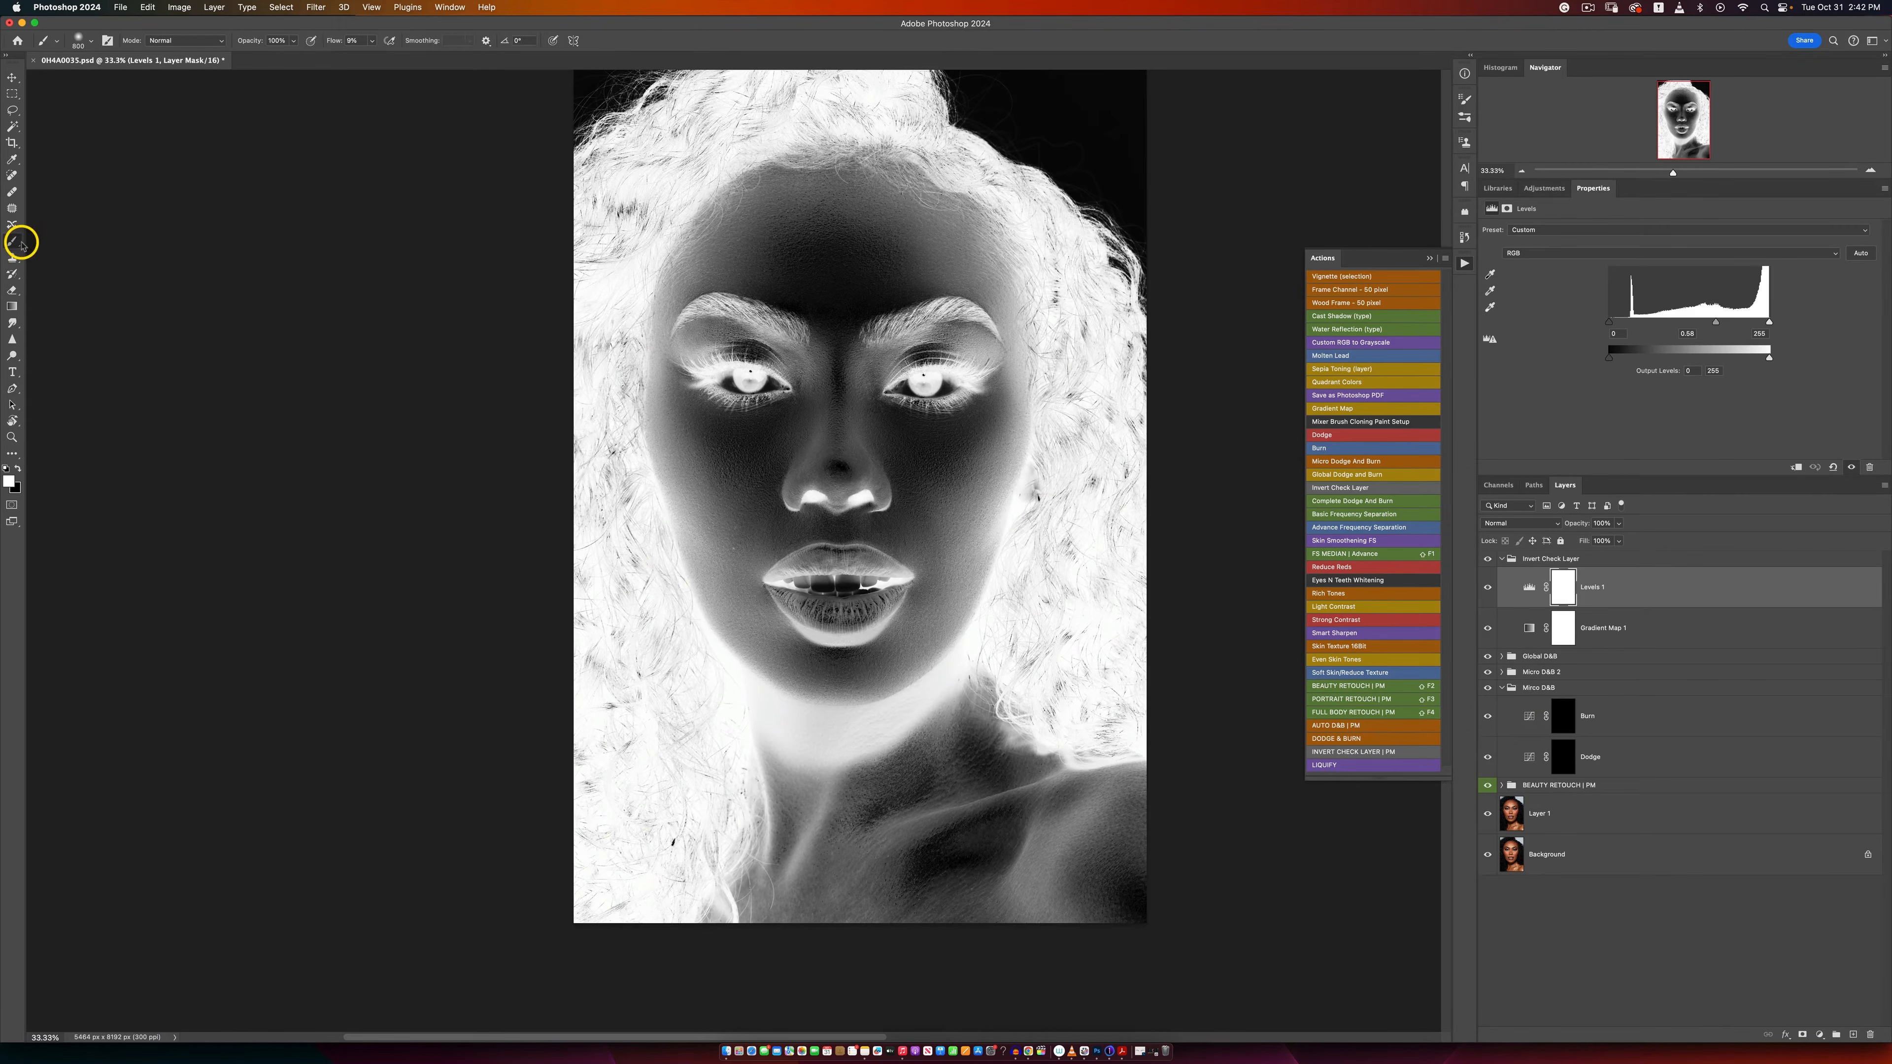
{"action": "left_click", "coordinate": [371, 42]}
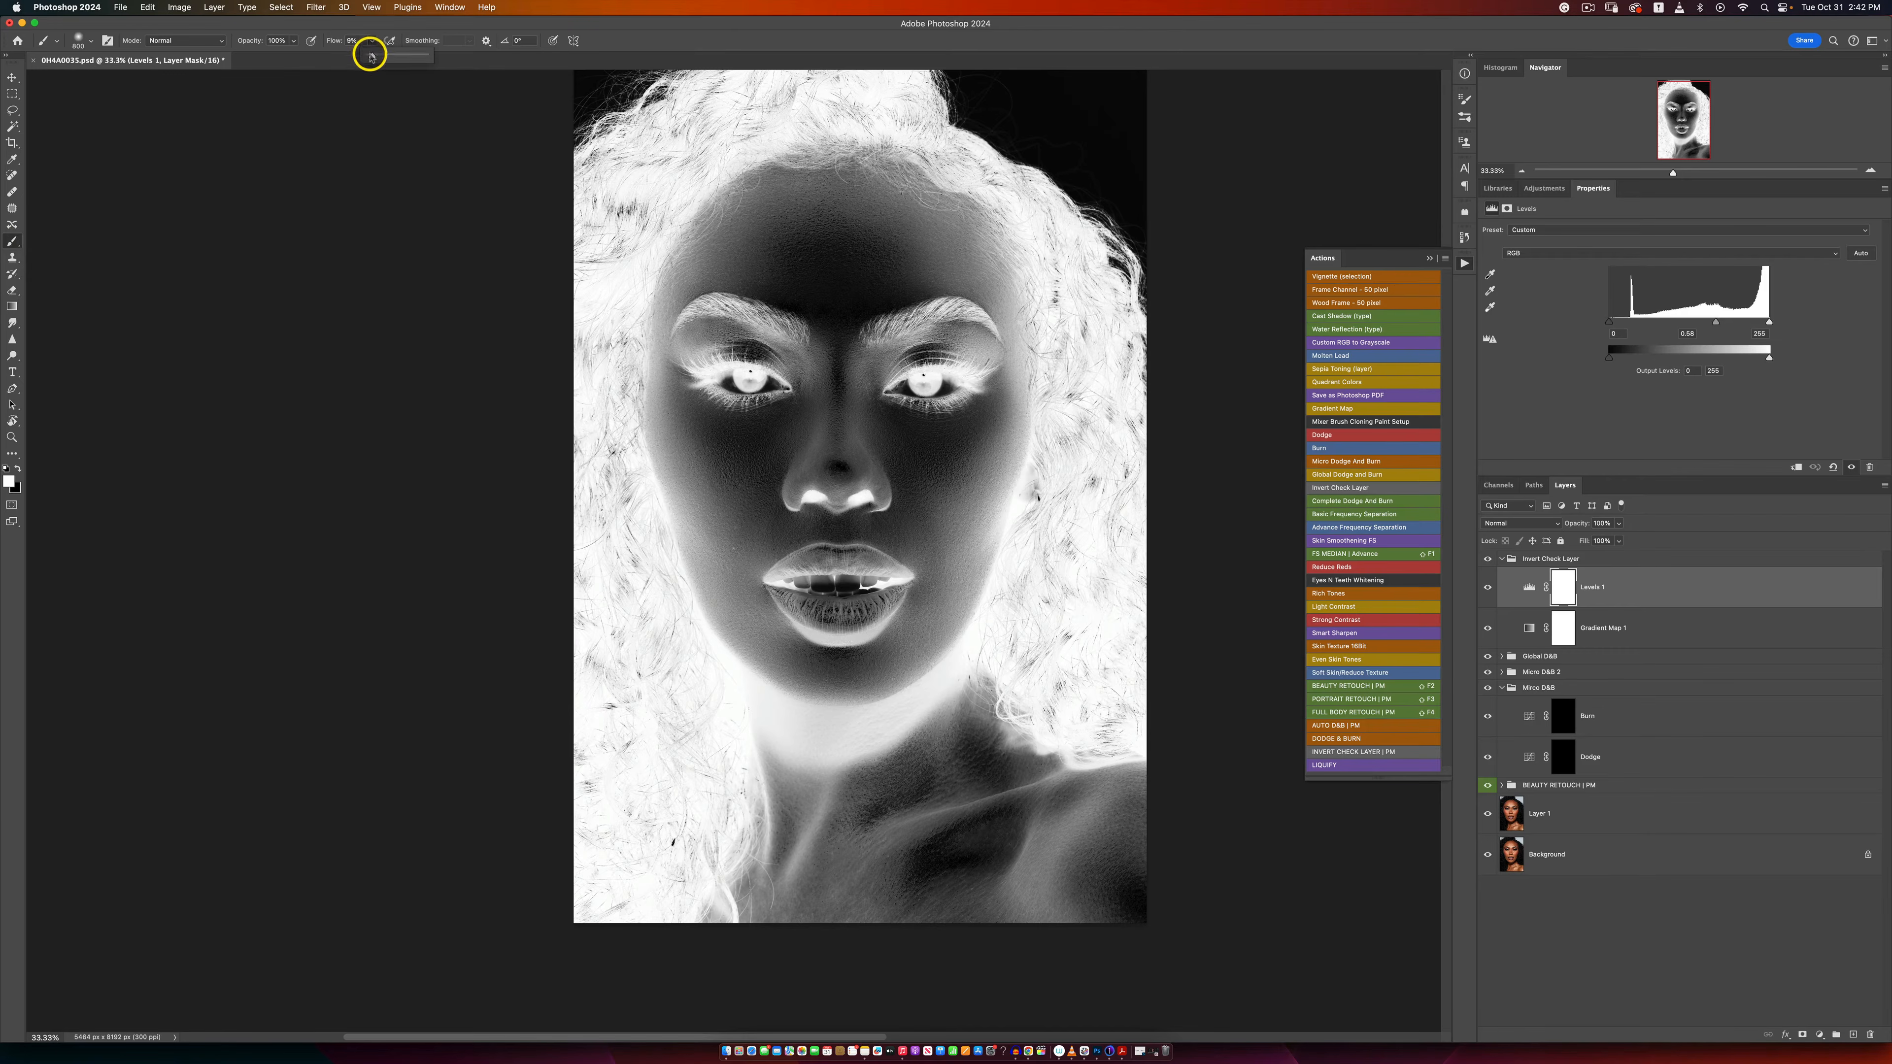
{"action": "left_click", "coordinate": [651, 37]}
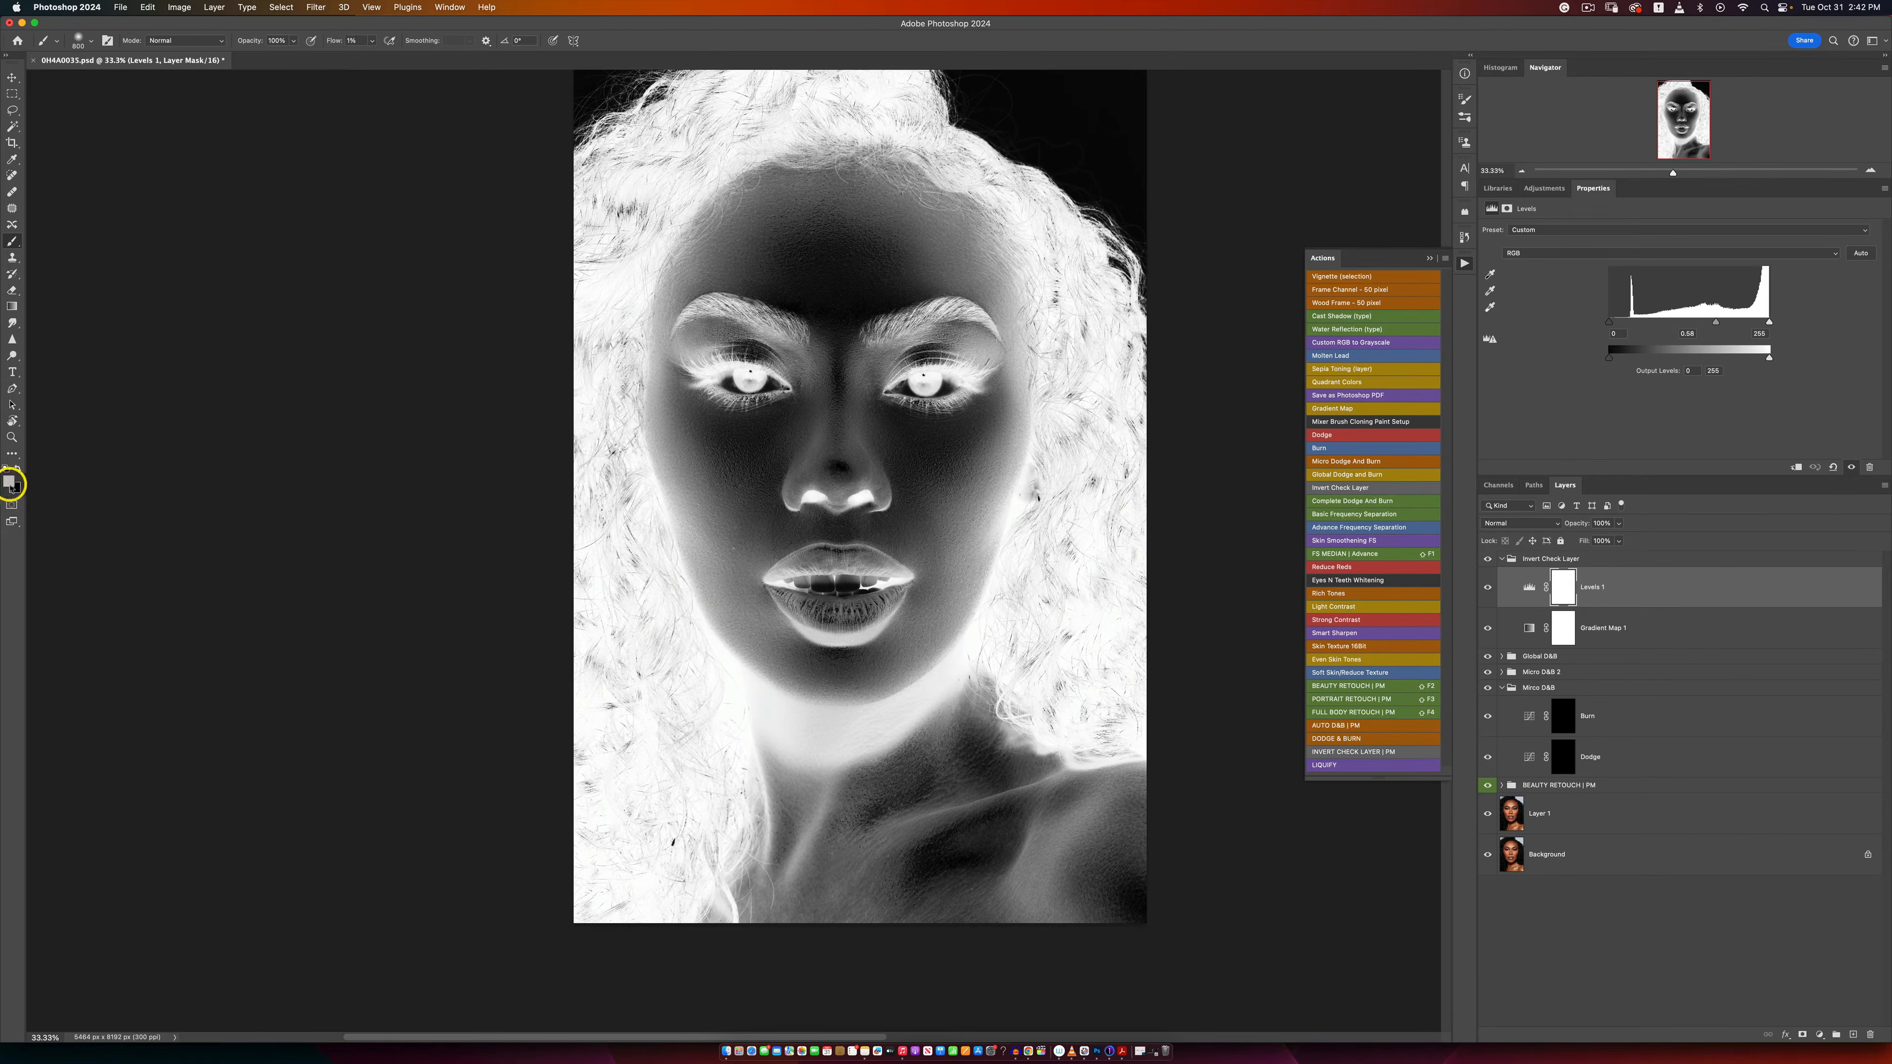
{"action": "left_click", "coordinate": [92, 40]}
{"action": "left_click", "coordinate": [672, 36]}
Step: Collapse the Invert Check Layer group and toggle its visibility to compare the colour portrait with the inverted view
{"action": "left_click", "coordinate": [1502, 559]}
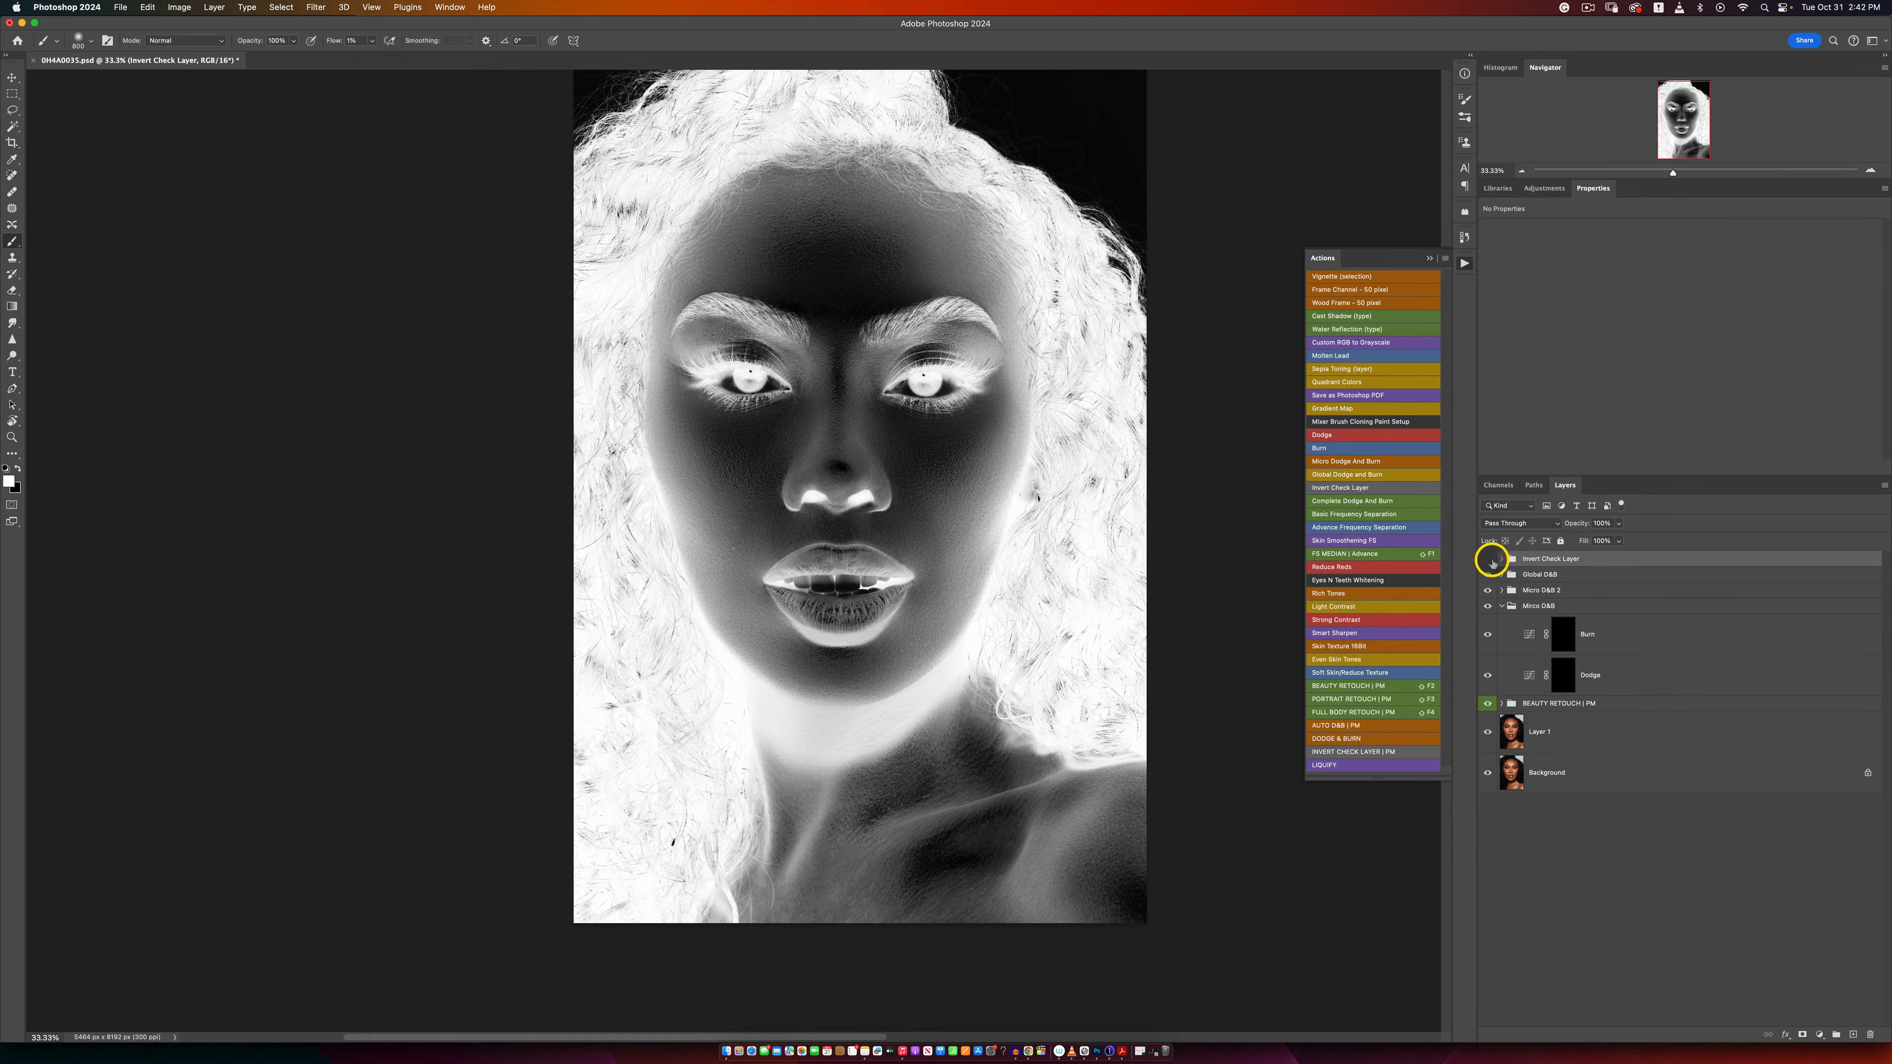
{"action": "left_click", "coordinate": [1488, 558]}
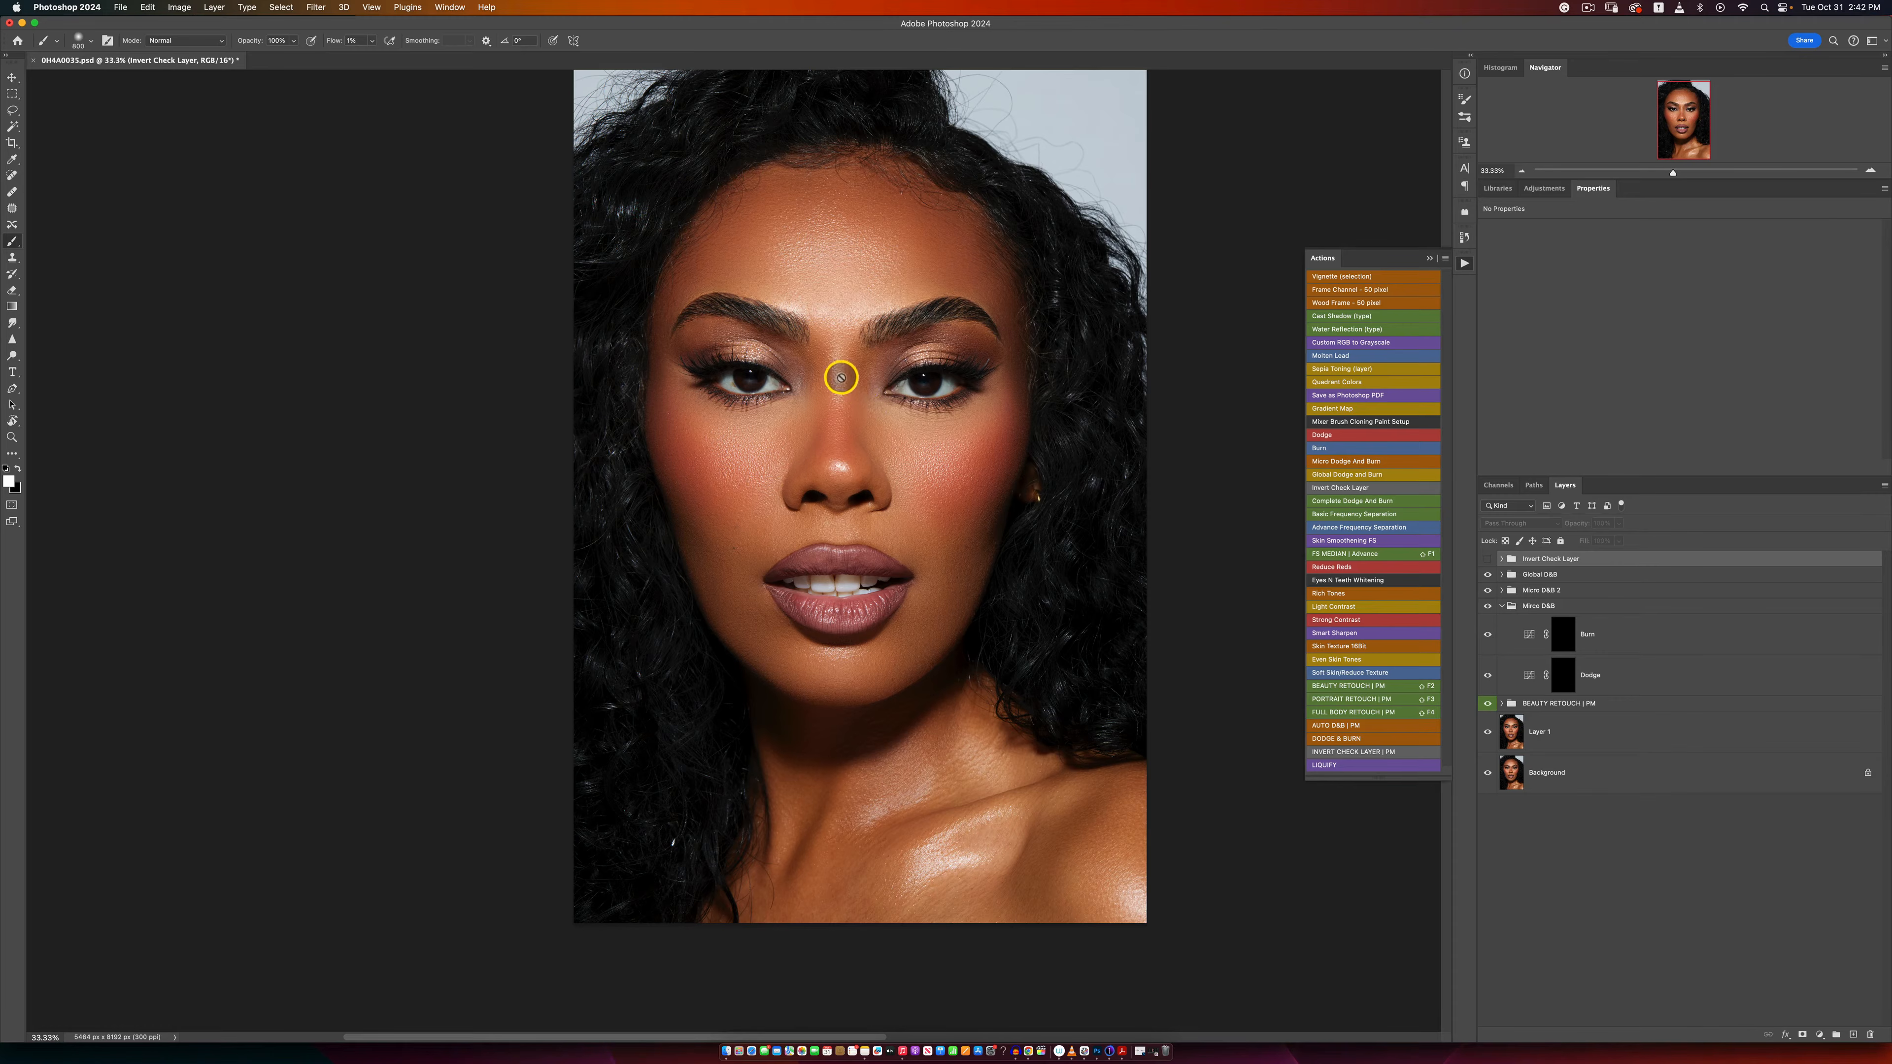
{"action": "left_click", "coordinate": [1486, 560]}
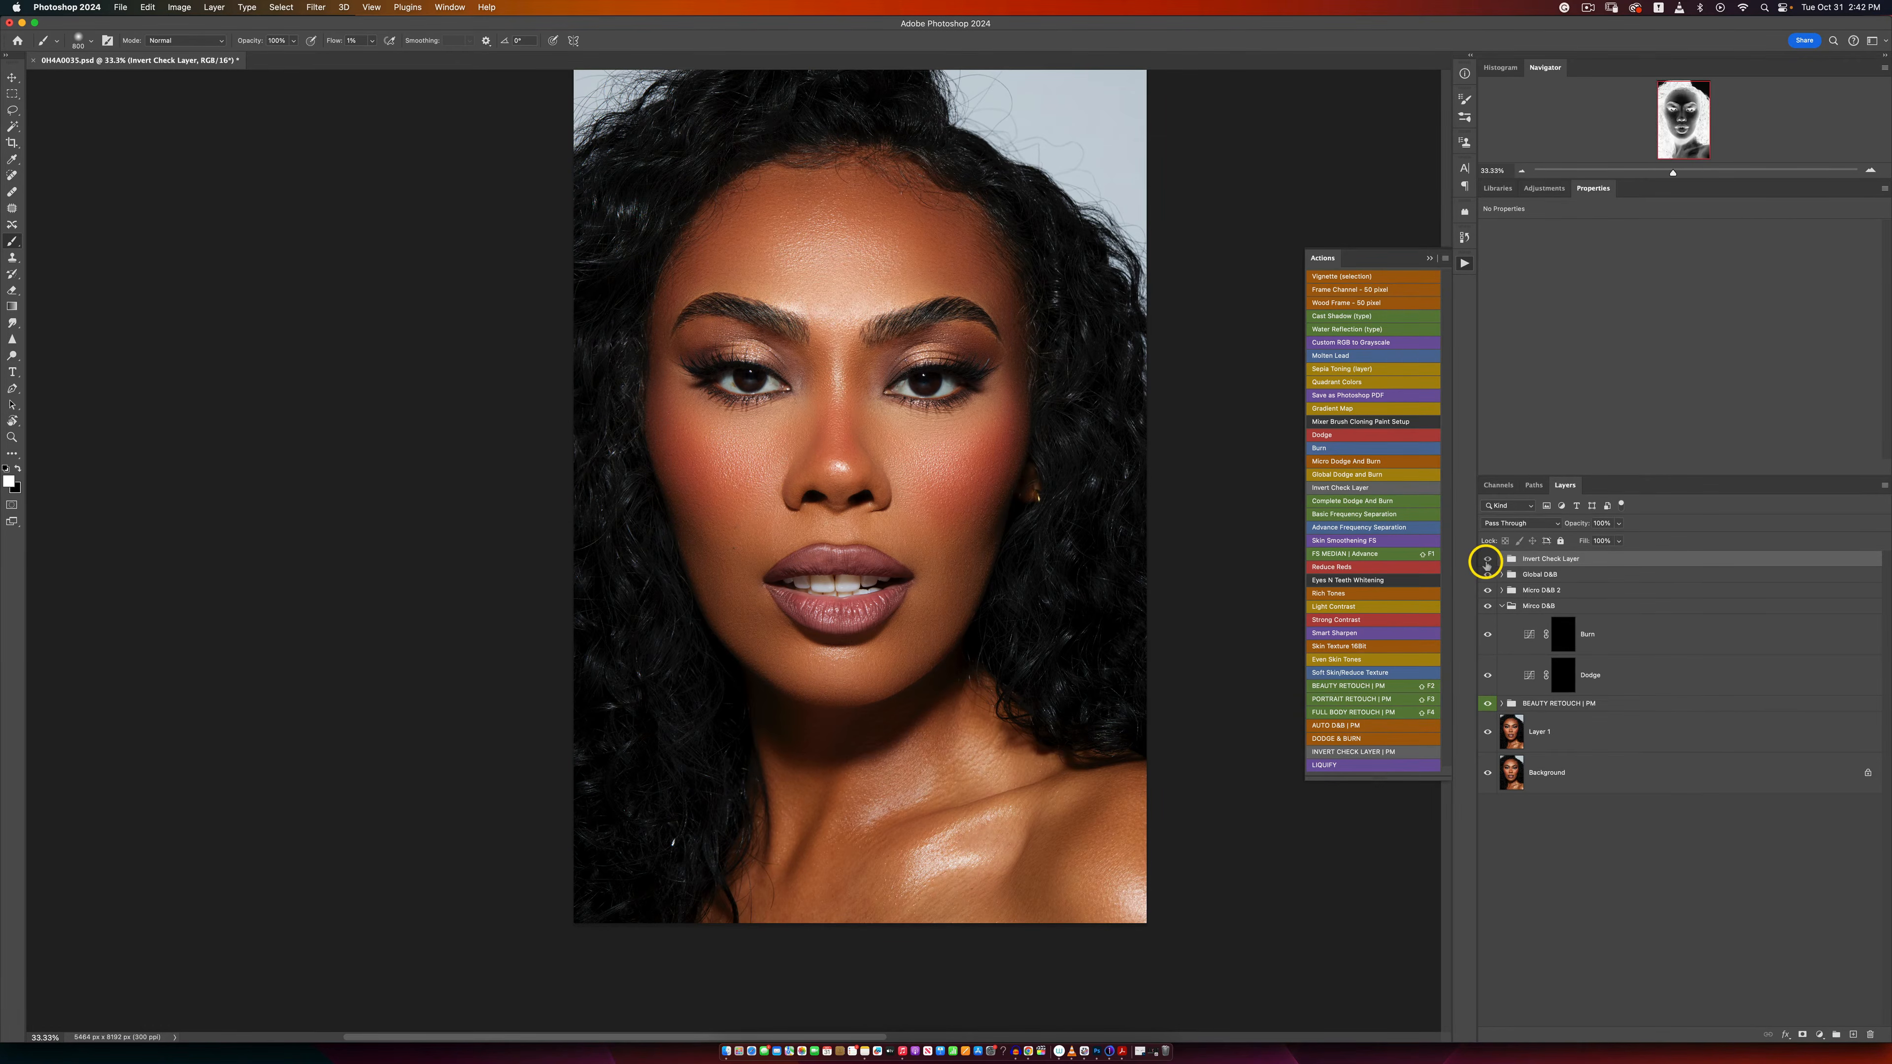
{"action": "left_click", "coordinate": [1487, 560]}
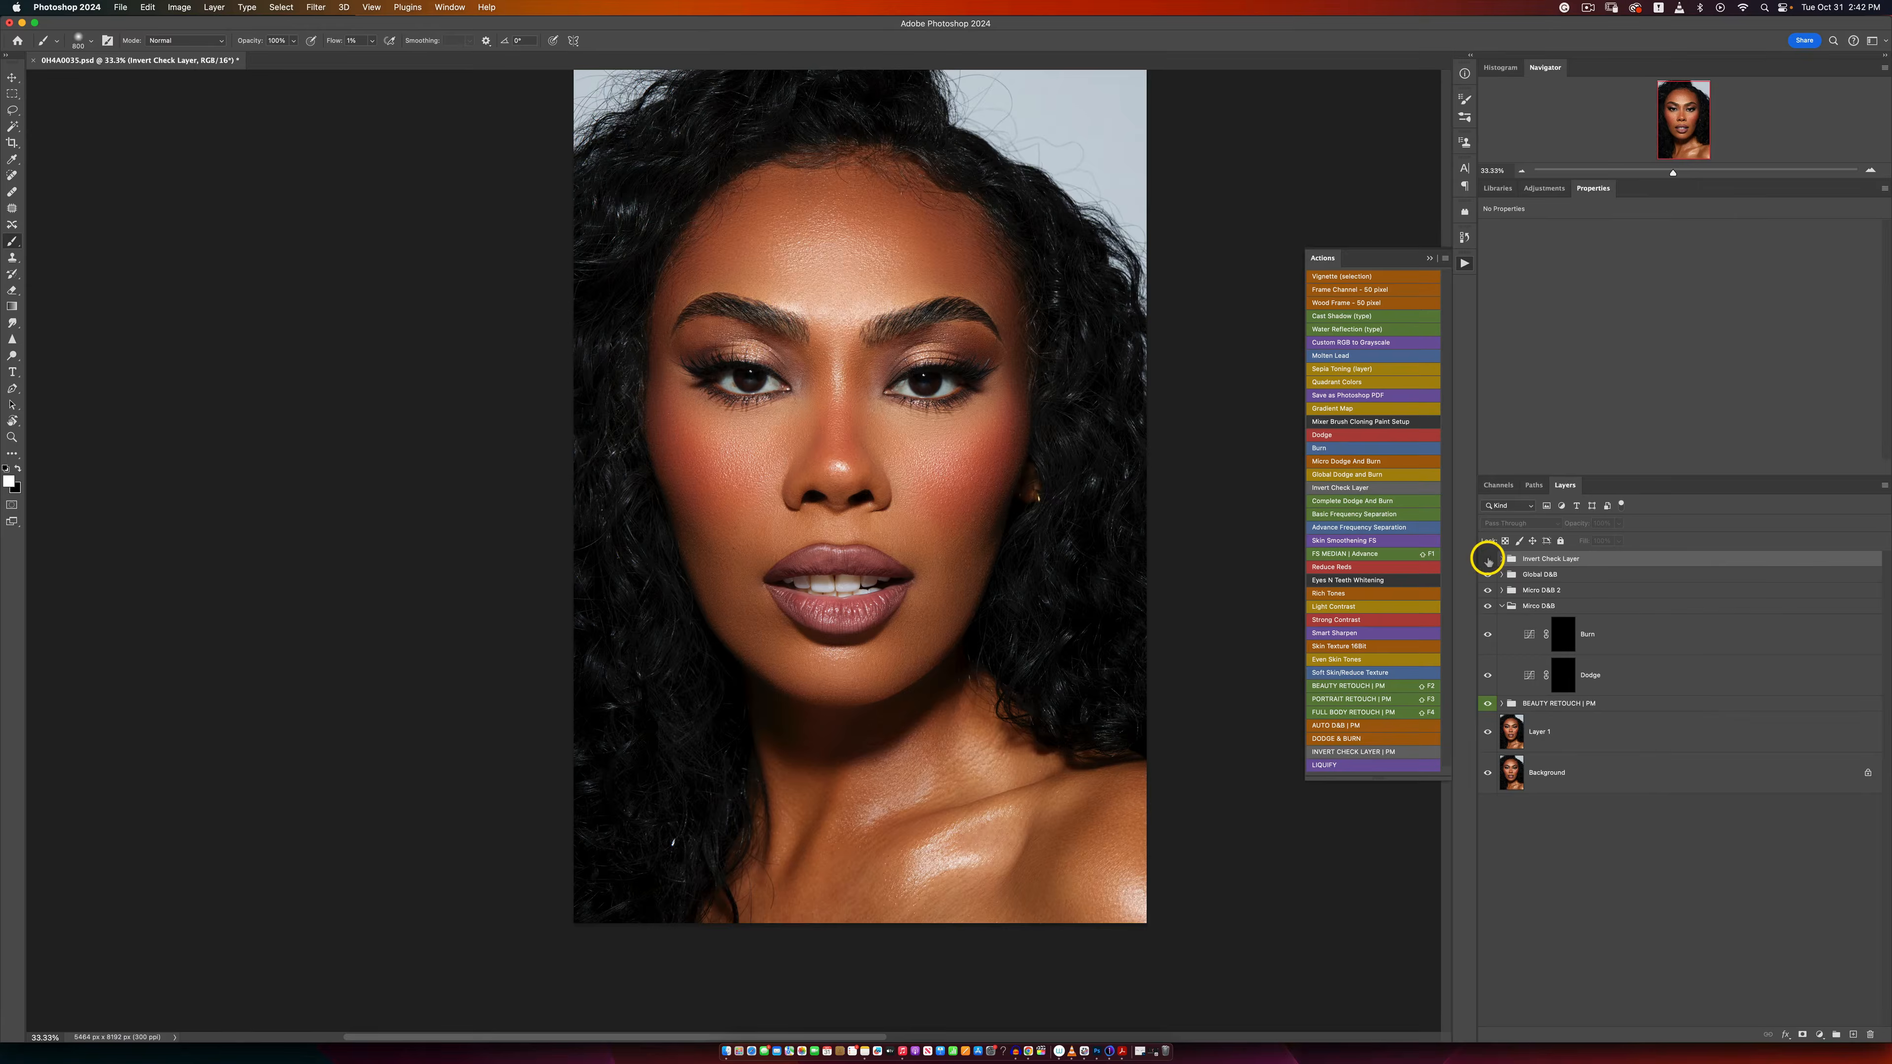
{"action": "left_click", "coordinate": [1486, 562]}
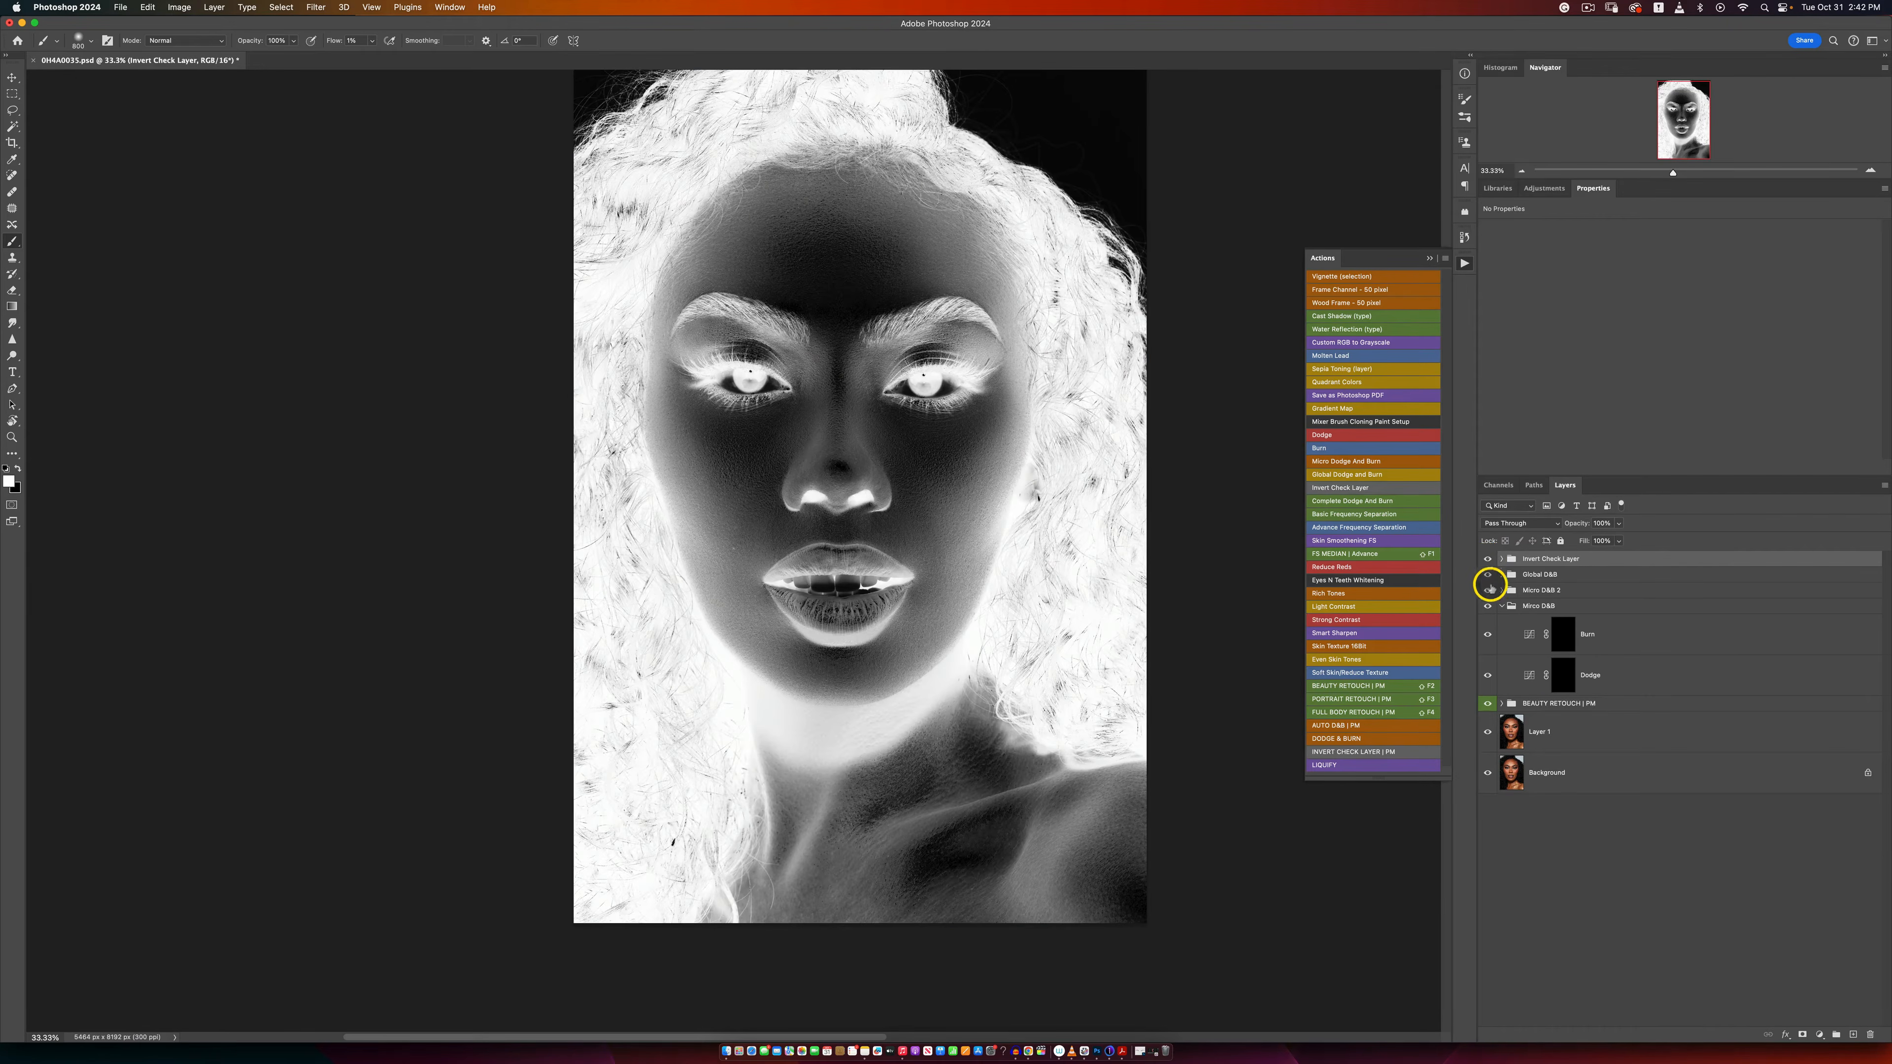
Step: Paint white at low flow on the Micro D&B Dodge mask around the mouth corners, using a smaller brush
{"action": "left_click", "coordinate": [1561, 671]}
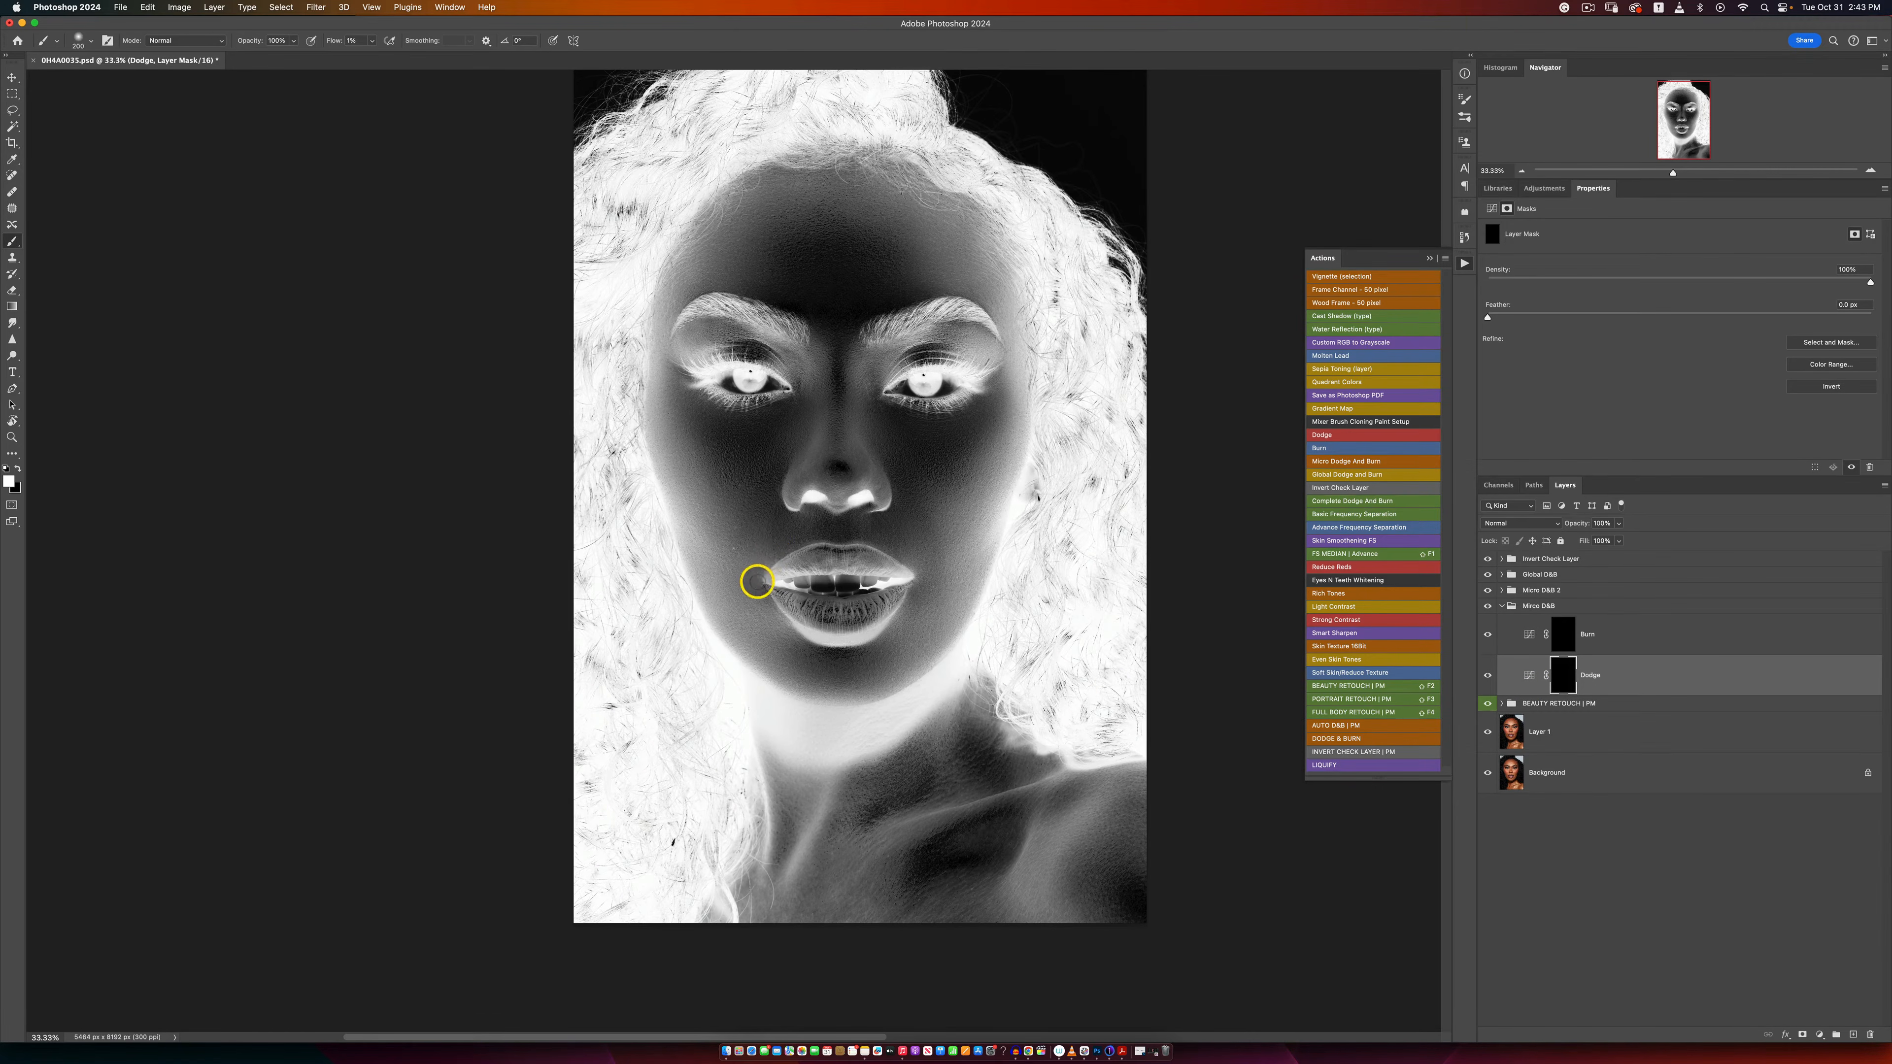
{"action": "key", "text": "["}
{"action": "key", "text": "["}
{"action": "key", "text": "["}
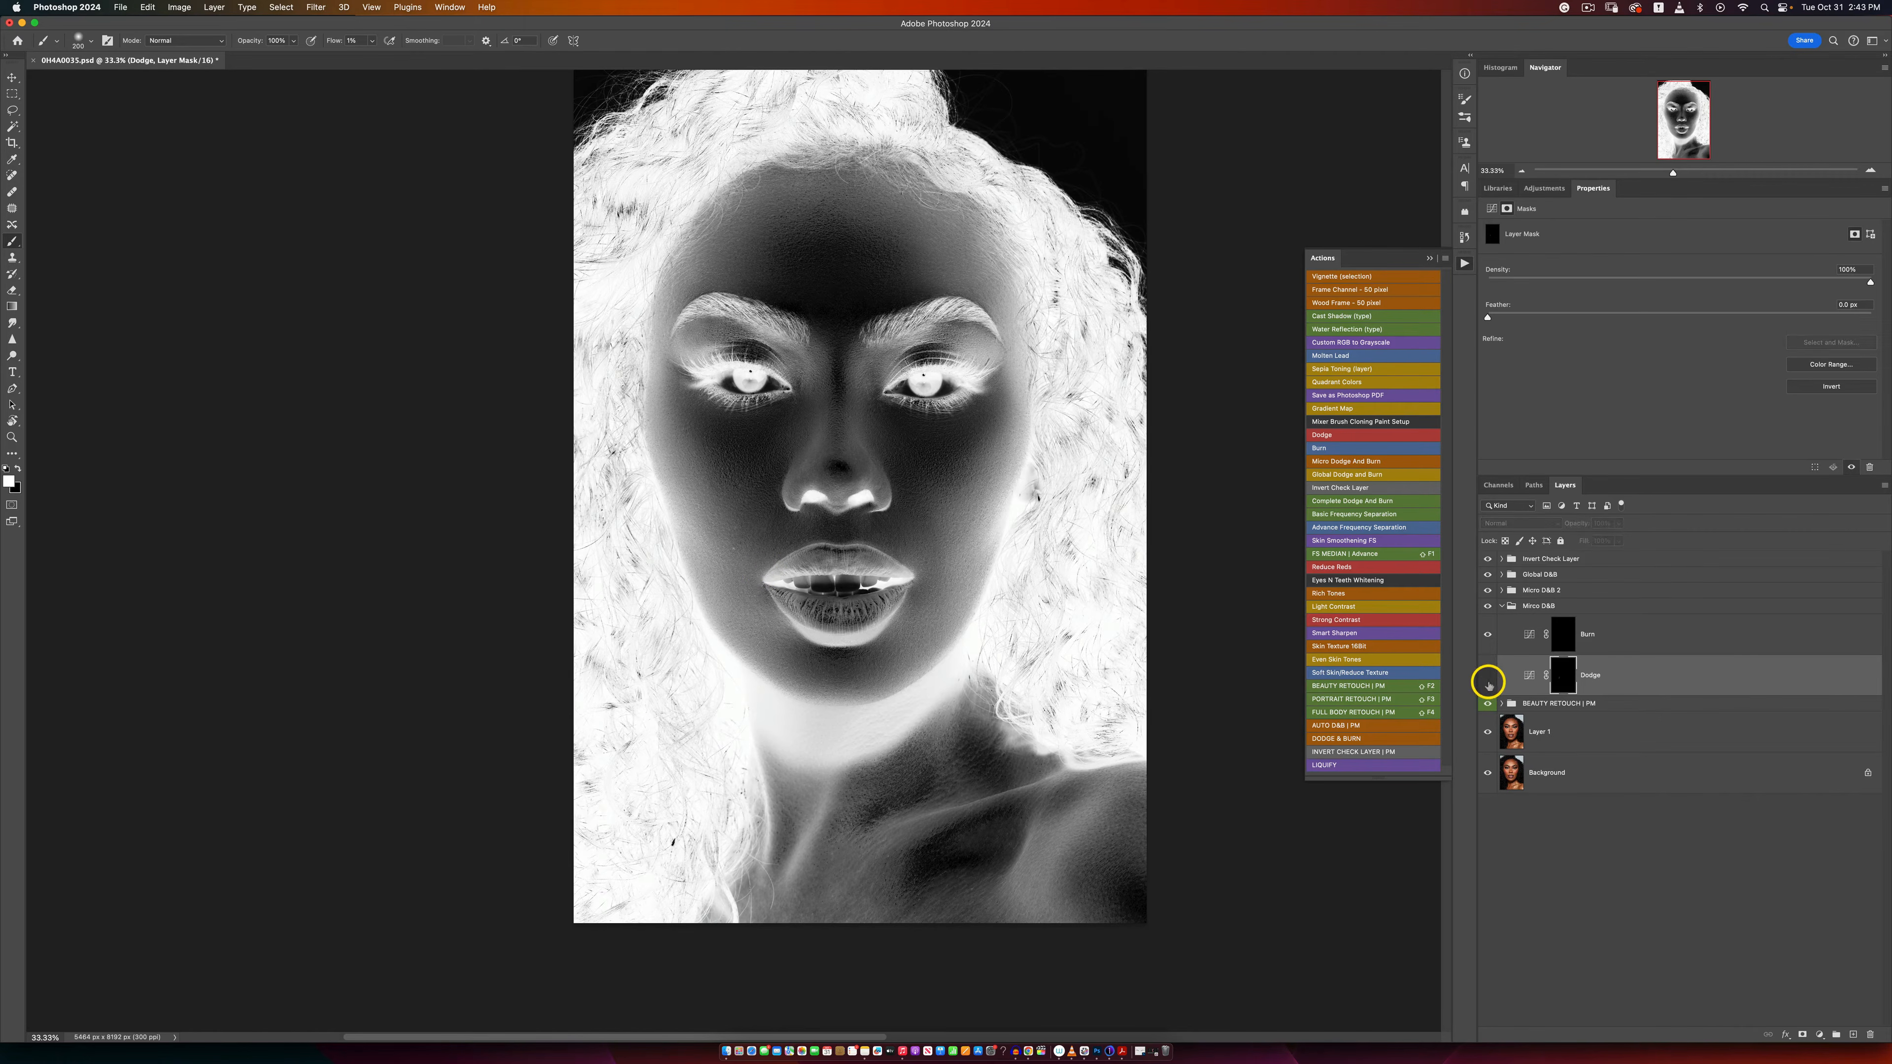
Step: Check the Dodge layer's effect on the colour portrait, then bring back the inverted check view
{"action": "left_click", "coordinate": [1487, 559]}
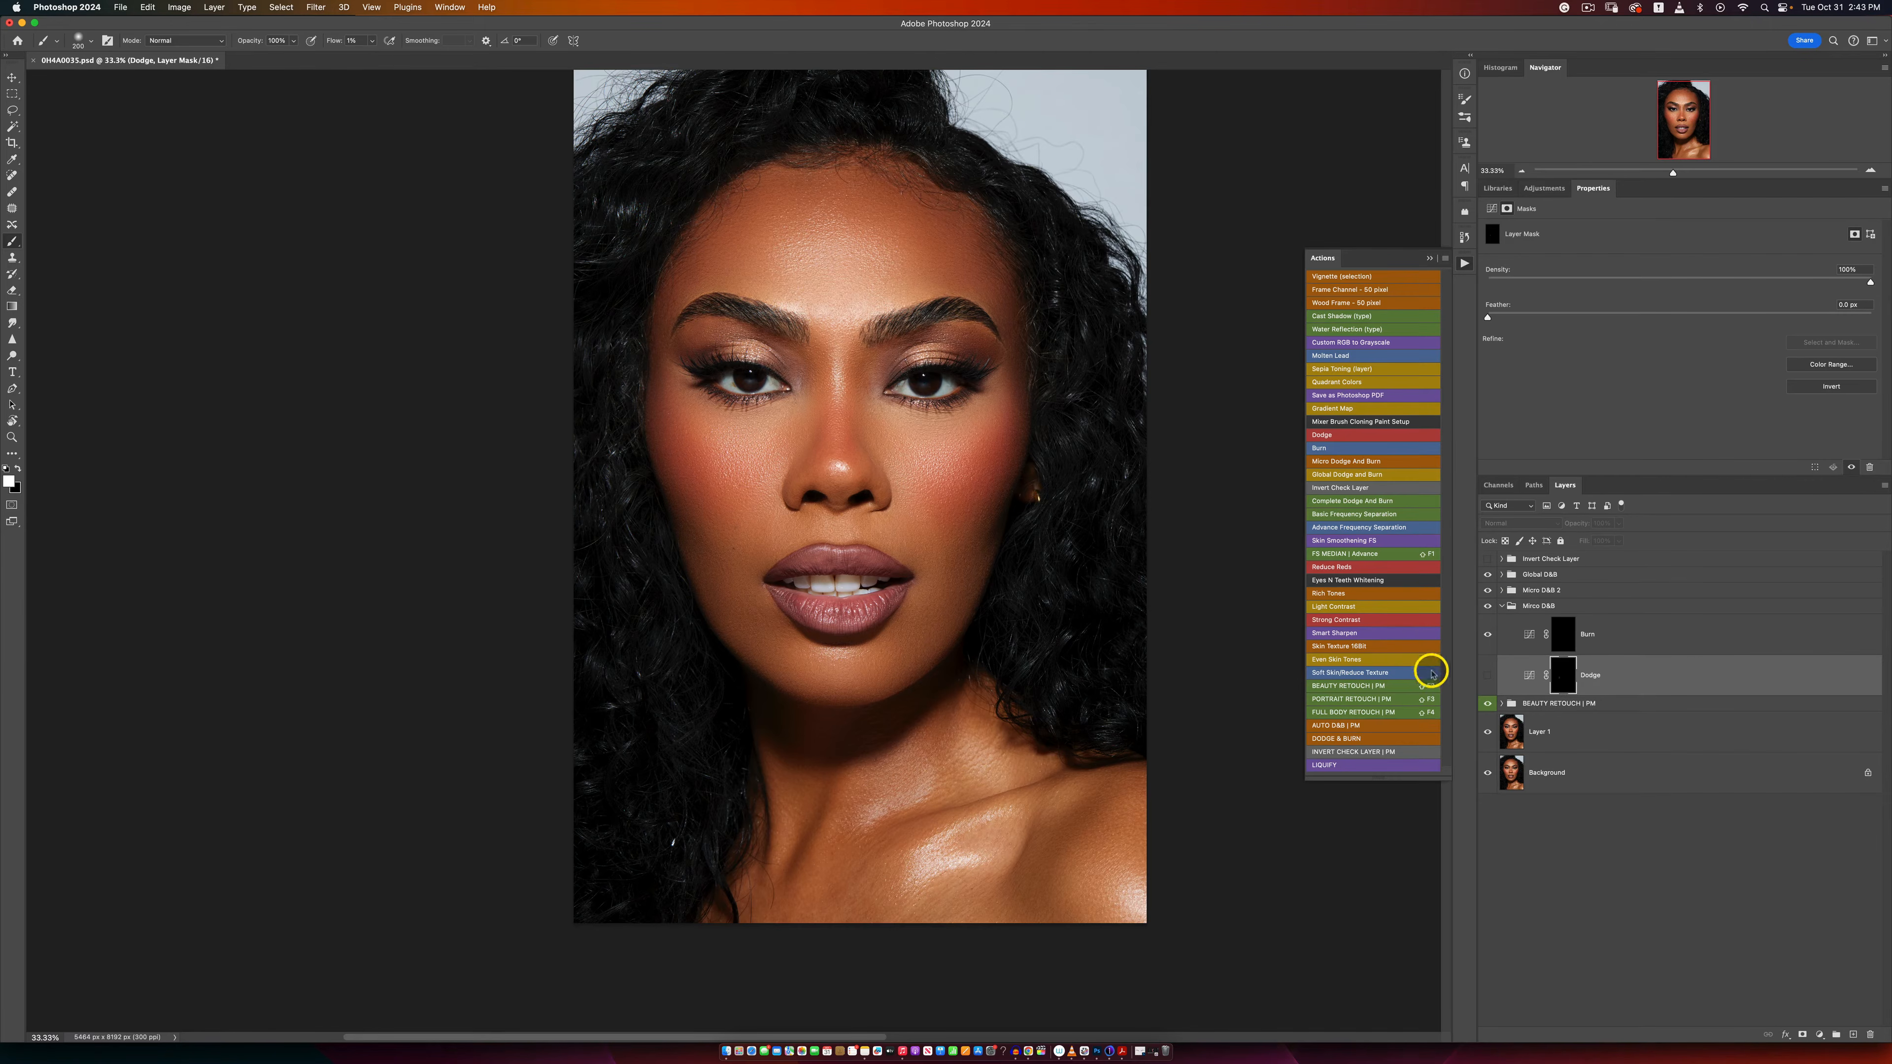
{"action": "left_click", "coordinate": [1488, 678]}
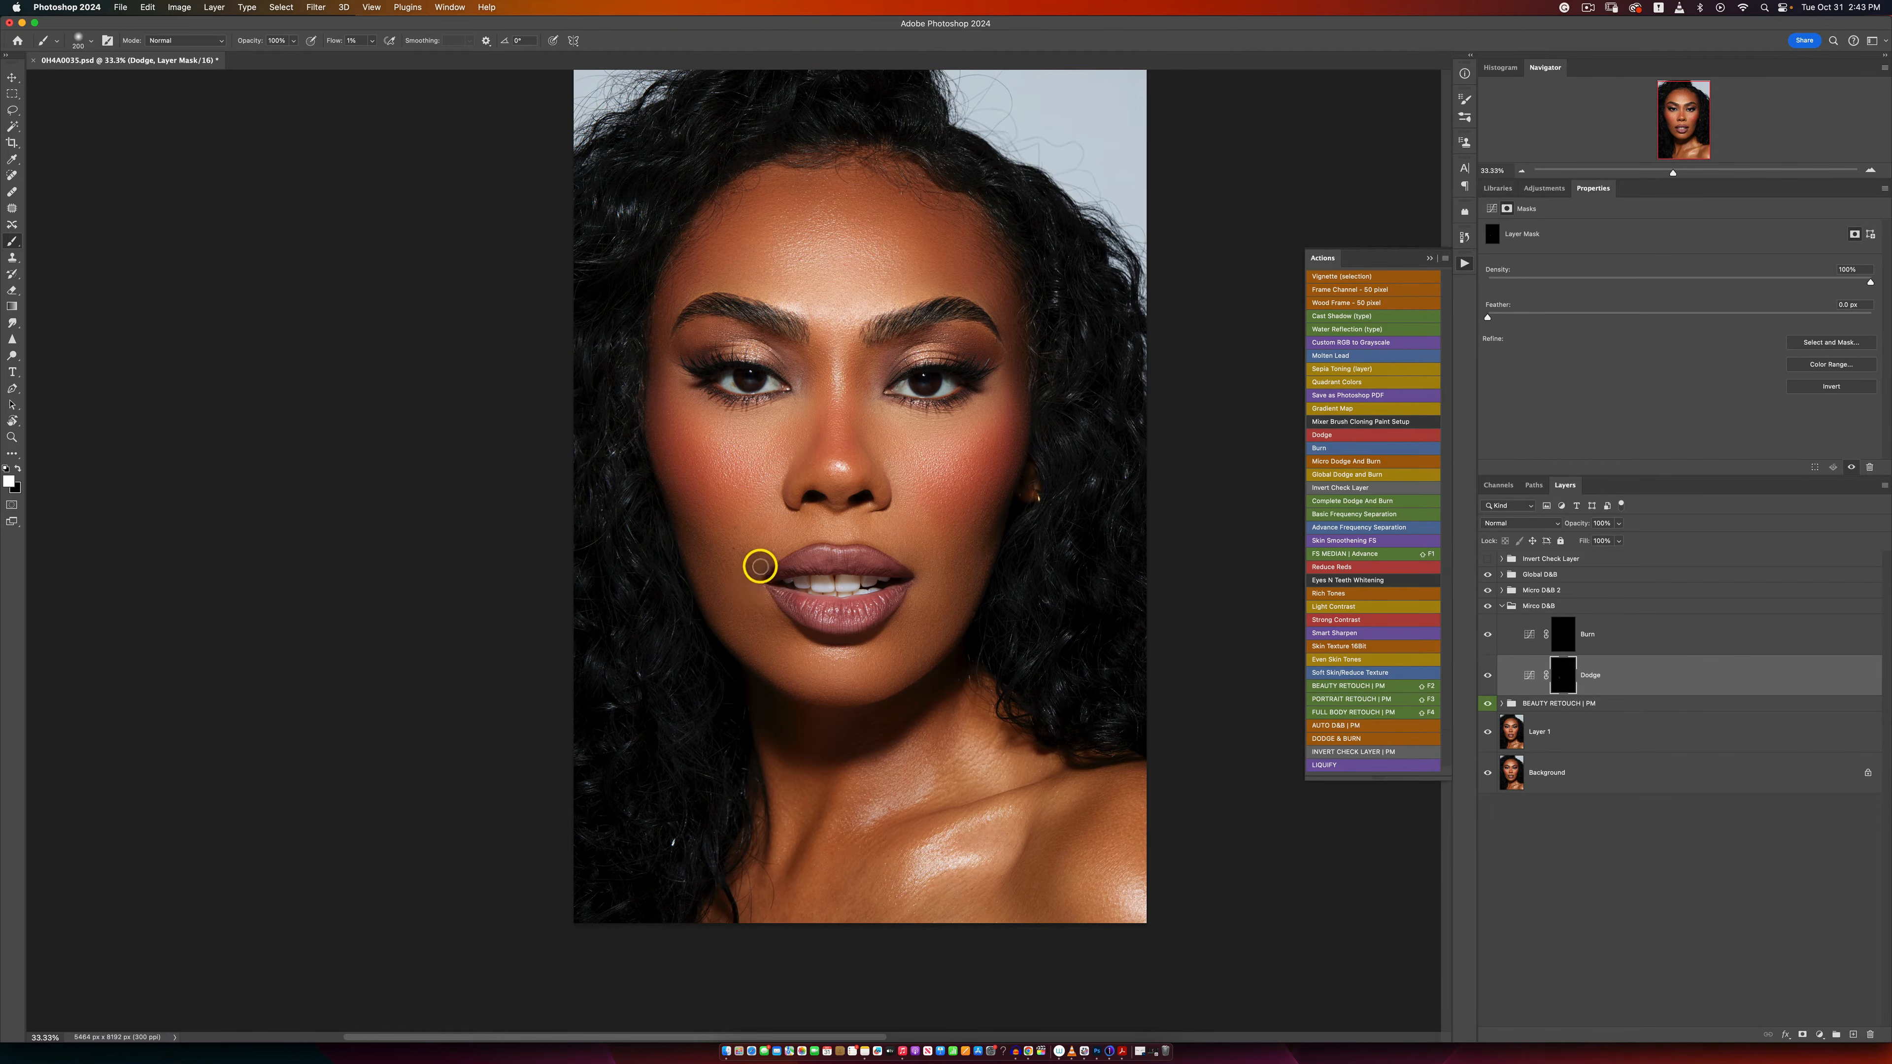
{"action": "left_click", "coordinate": [1487, 561]}
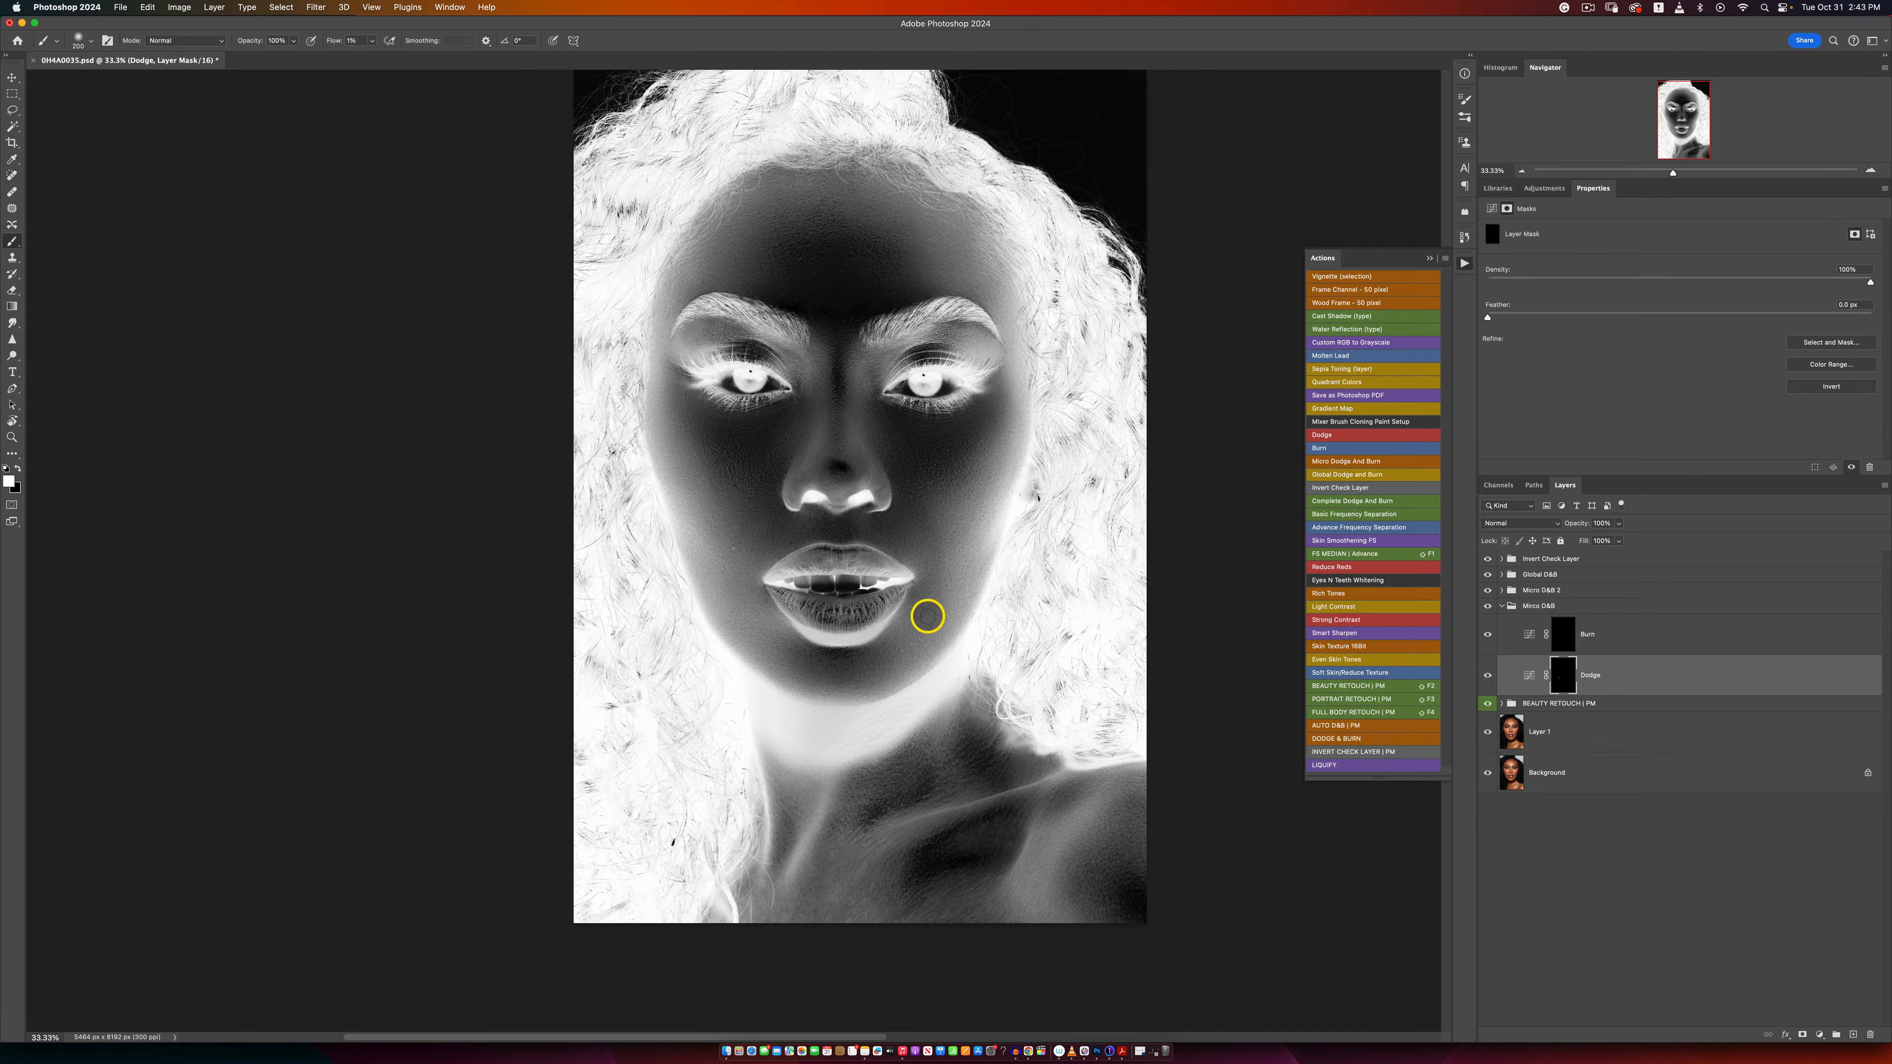
Step: Paint white on the Micro D&B Burn mask over the skin beside the mouth, enlarging the brush, and check it in colour
{"action": "left_click", "coordinate": [1572, 632]}
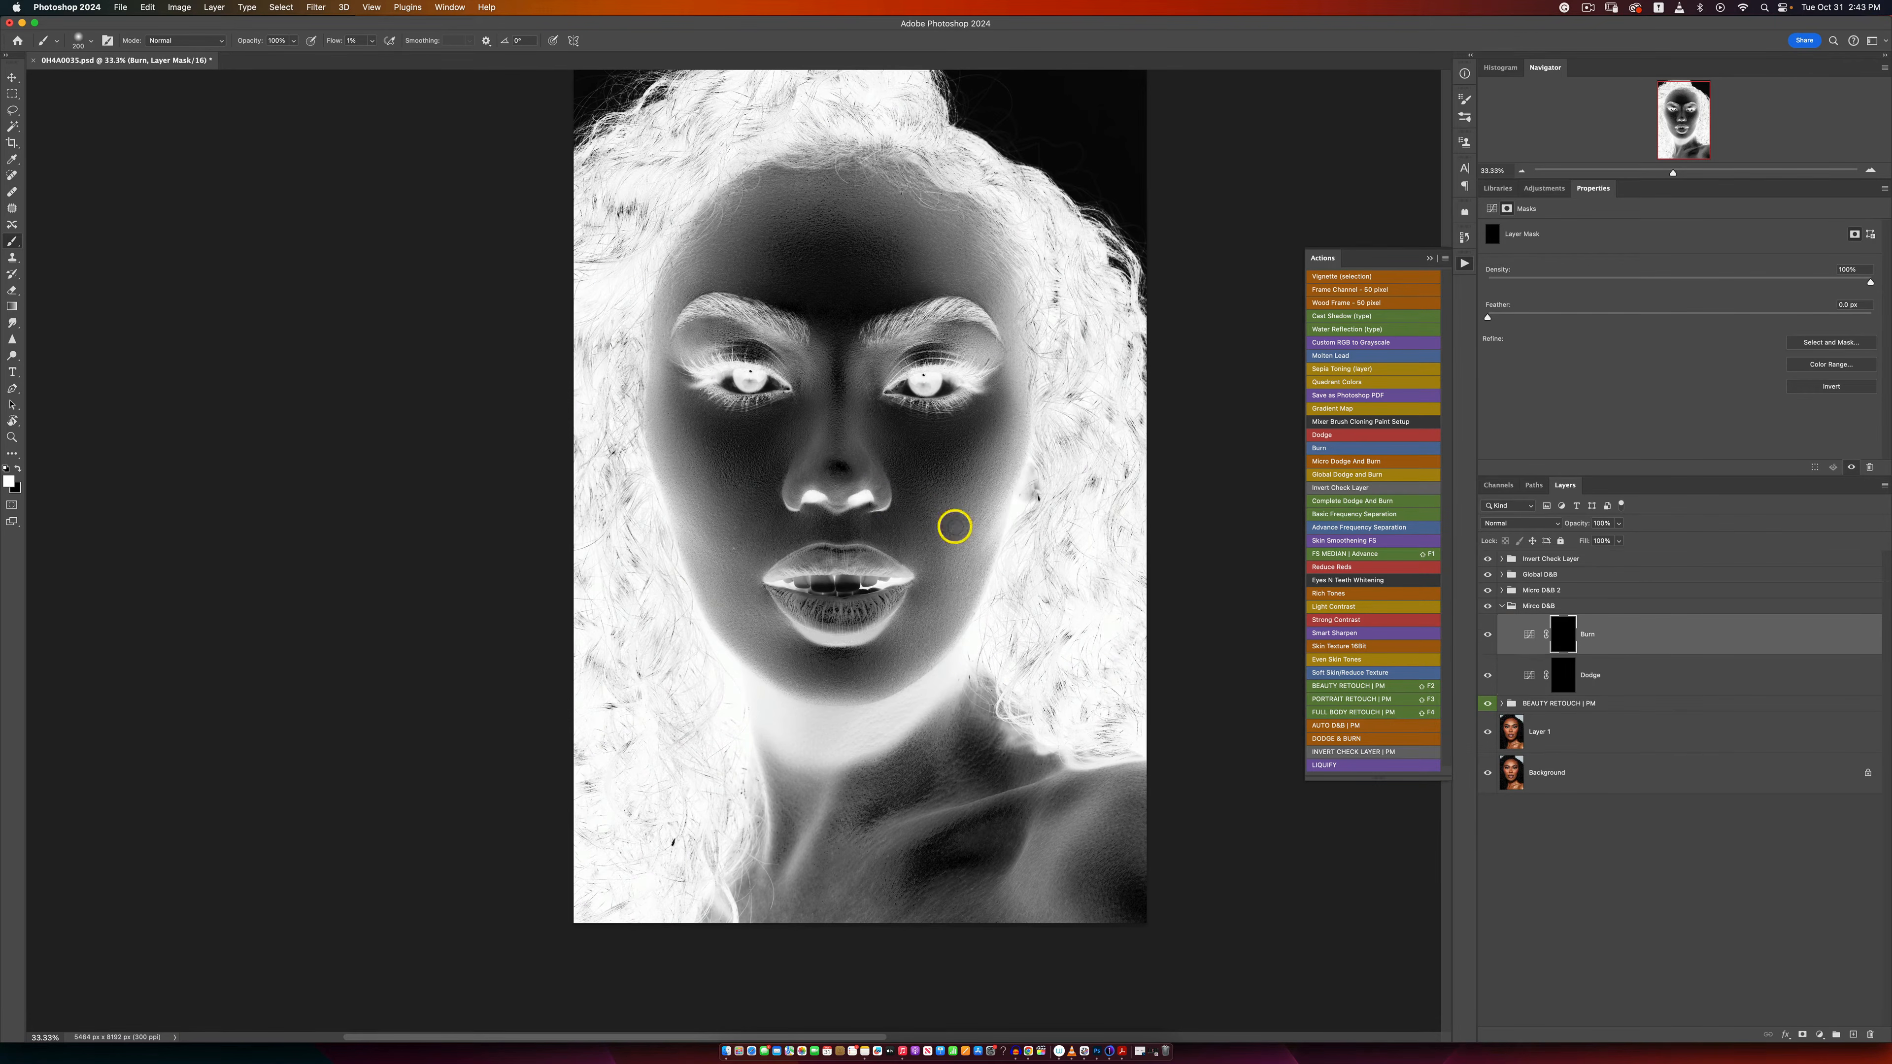
{"action": "key", "text": "bracketright"}
{"action": "left_click_drag", "start_coordinate": [913, 589], "coordinate": [940, 571]}
{"action": "key", "text": "bracketright"}
{"action": "key", "text": "bracketright"}
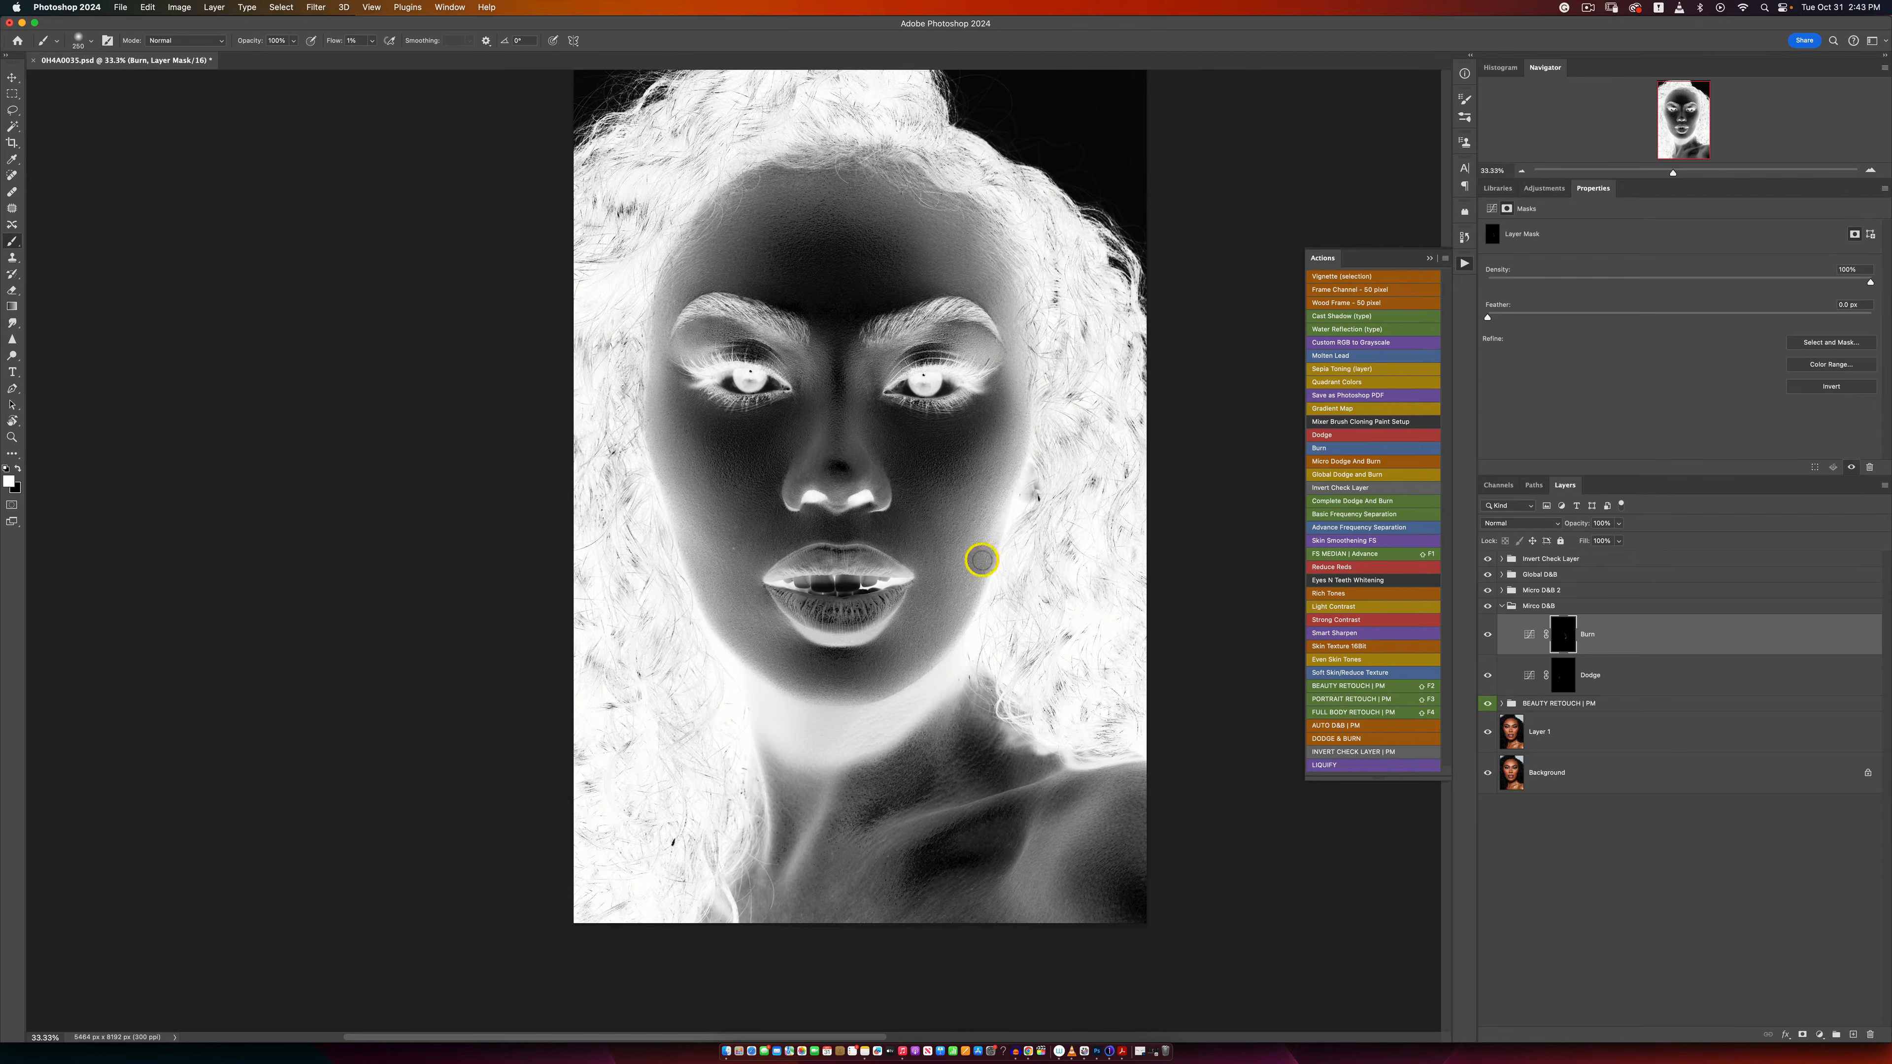
{"action": "left_click", "coordinate": [1488, 558]}
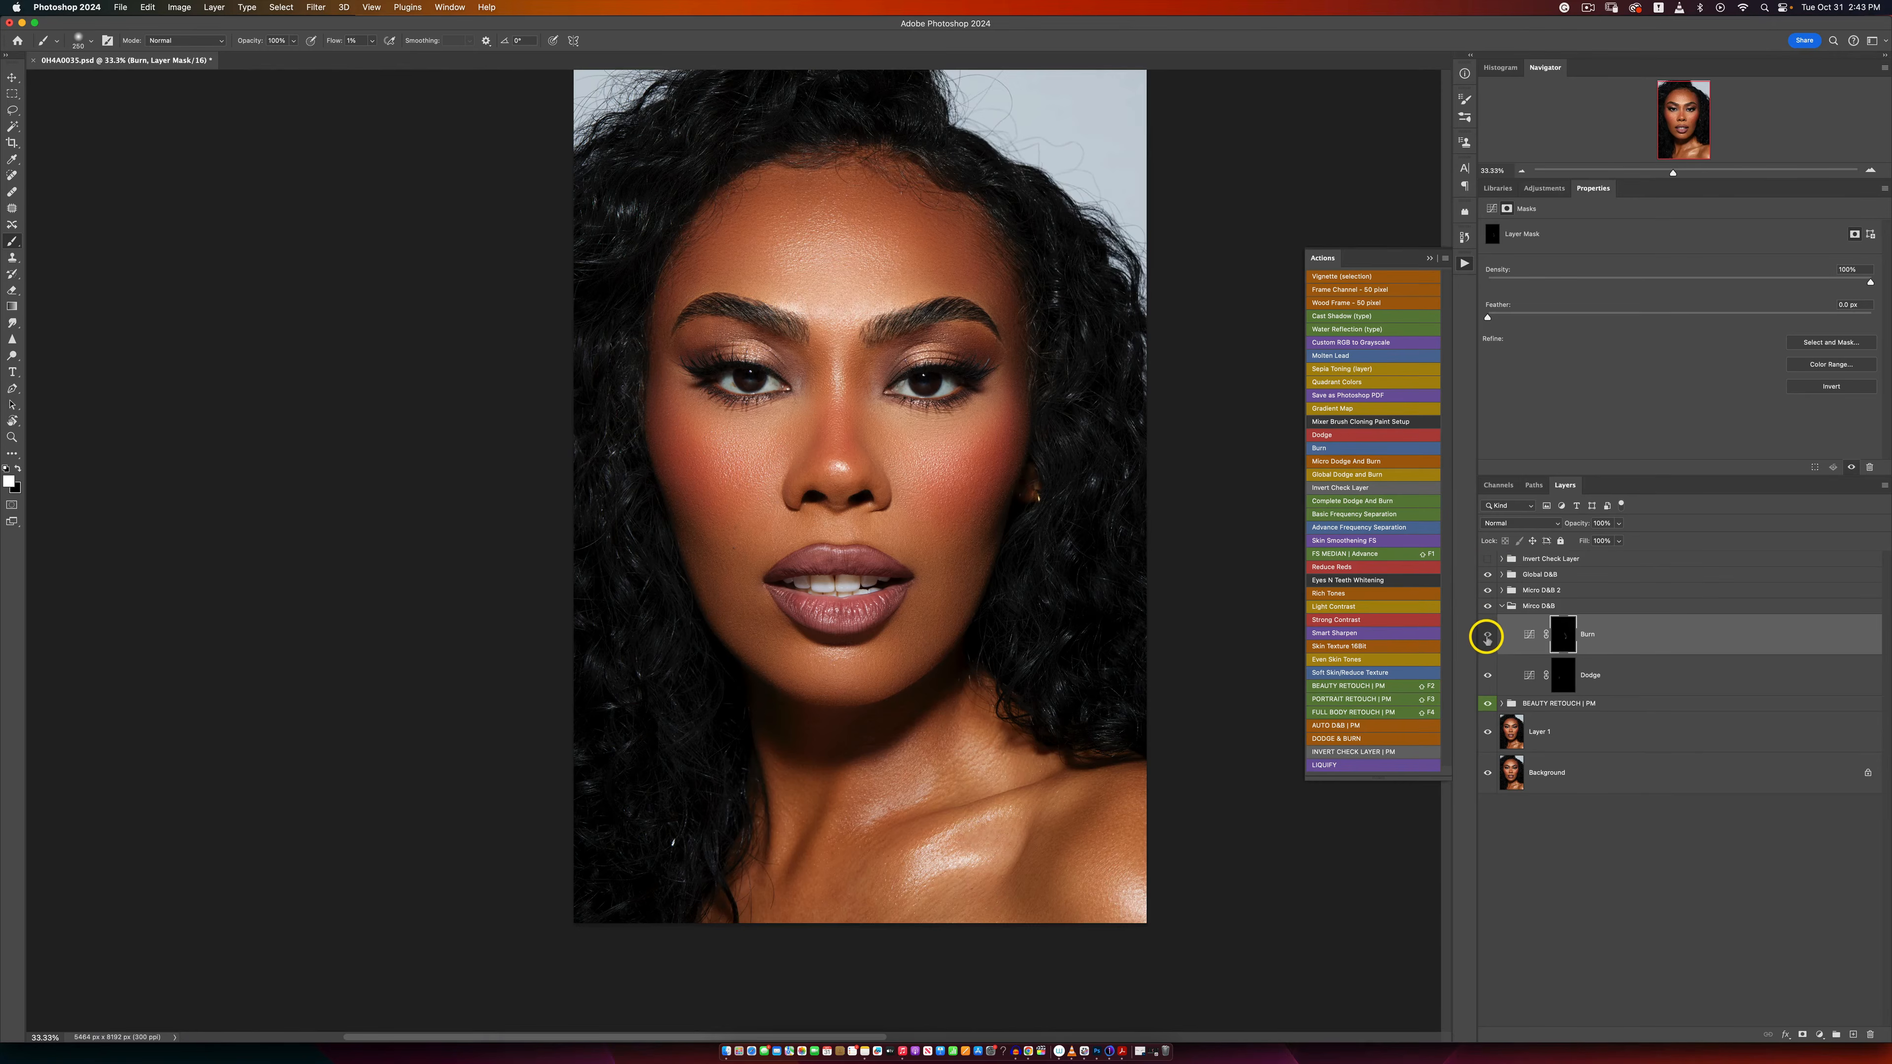
{"action": "left_click", "coordinate": [1486, 560]}
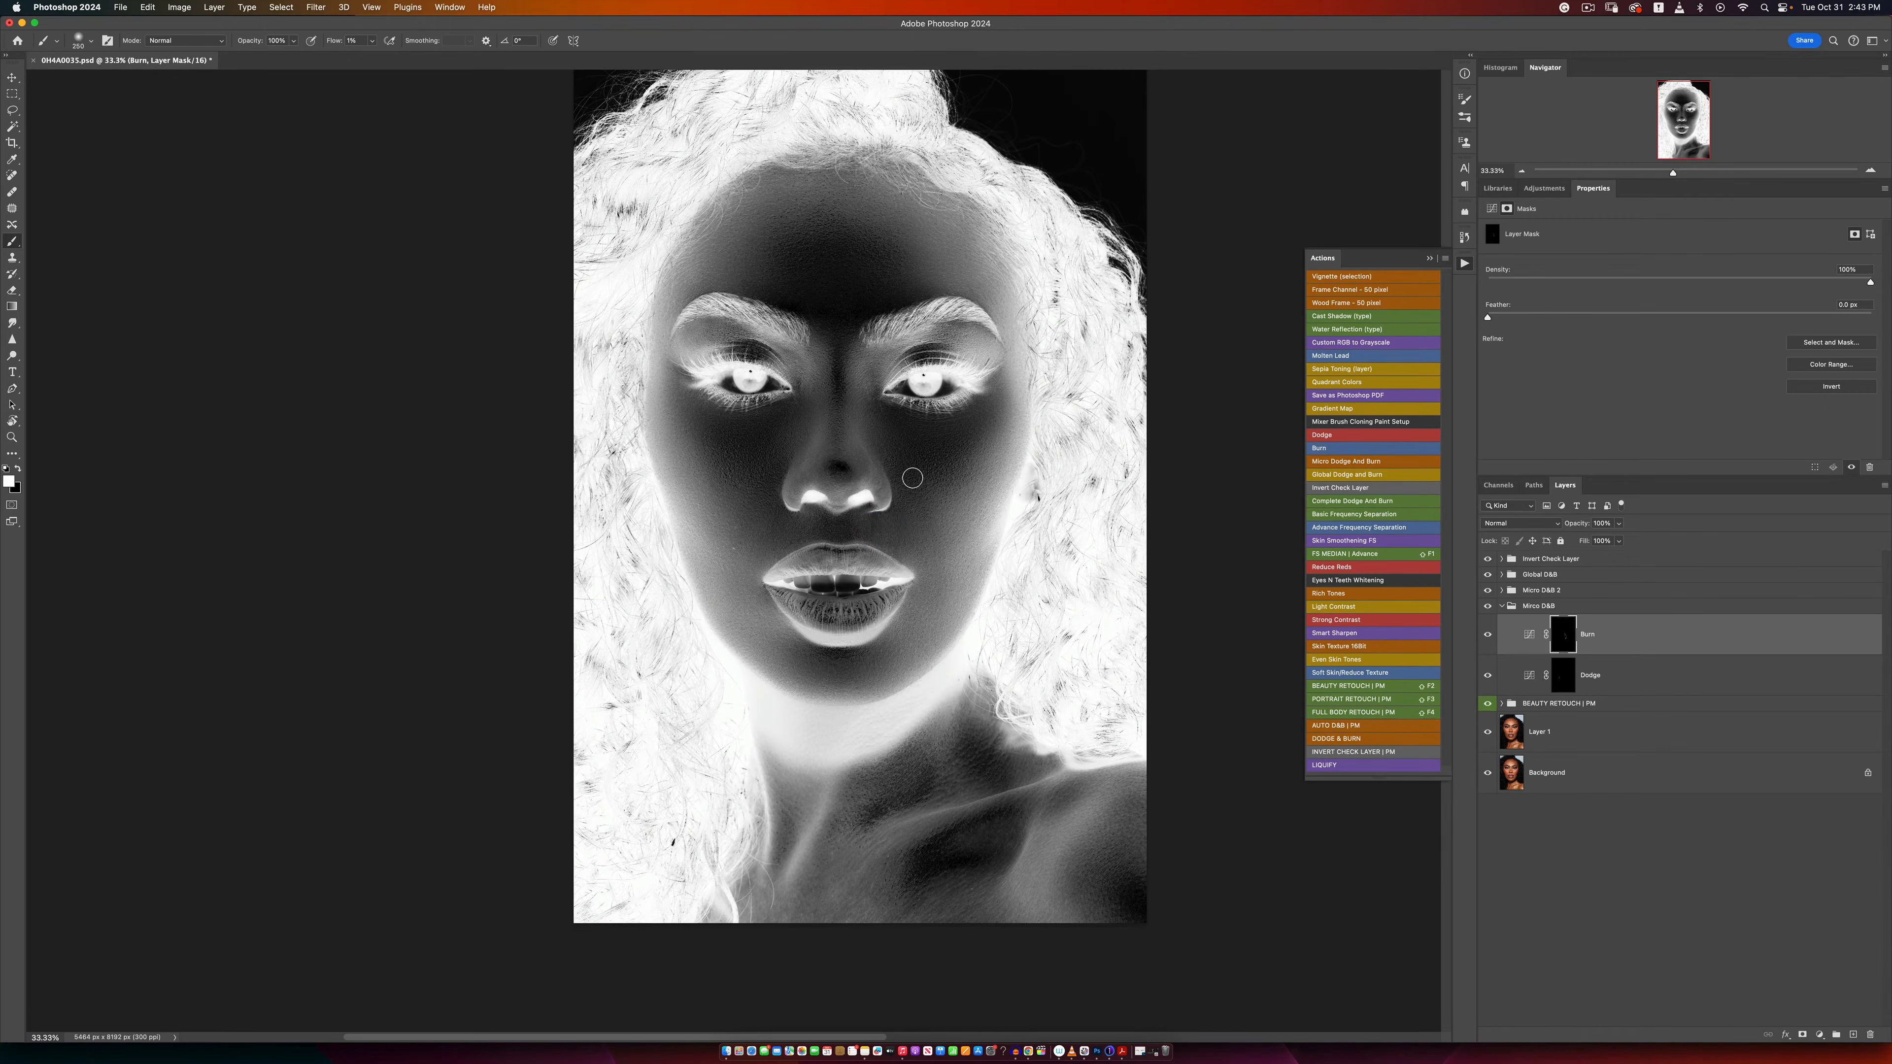
Step: Continue painting the Micro D&B Burn mask over small uneven patches above and beside the lips, varying the brush size
{"action": "key", "text": "bracketleft"}
{"action": "key", "text": "bracketleft"}
{"action": "key", "text": "bracketleft"}
{"action": "left_click", "coordinate": [1486, 705]}
{"action": "mouse_move", "coordinate": [762, 534]}
{"action": "left_mouse_down"}
{"action": "mouse_move", "coordinate": [786, 516]}
{"action": "mouse_move", "coordinate": [760, 500]}
{"action": "mouse_move", "coordinate": [750, 550]}
{"action": "mouse_move", "coordinate": [791, 538]}
{"action": "left_mouse_up"}
{"action": "key", "text": "bracketleft"}
{"action": "key", "text": "bracketleft"}
{"action": "key", "text": "bracketleft"}
{"action": "key", "text": "bracketleft"}
{"action": "key", "text": "bracketright"}
{"action": "key", "text": "bracketright"}
{"action": "key", "text": "bracketright"}
{"action": "key", "text": "bracketright"}
{"action": "key", "text": "bracketright"}
{"action": "key", "text": "bracketleft"}
Step: Paint white on the Micro D&B Dodge mask around both sides of the mouth with a larger brush
{"action": "left_click", "coordinate": [1562, 673]}
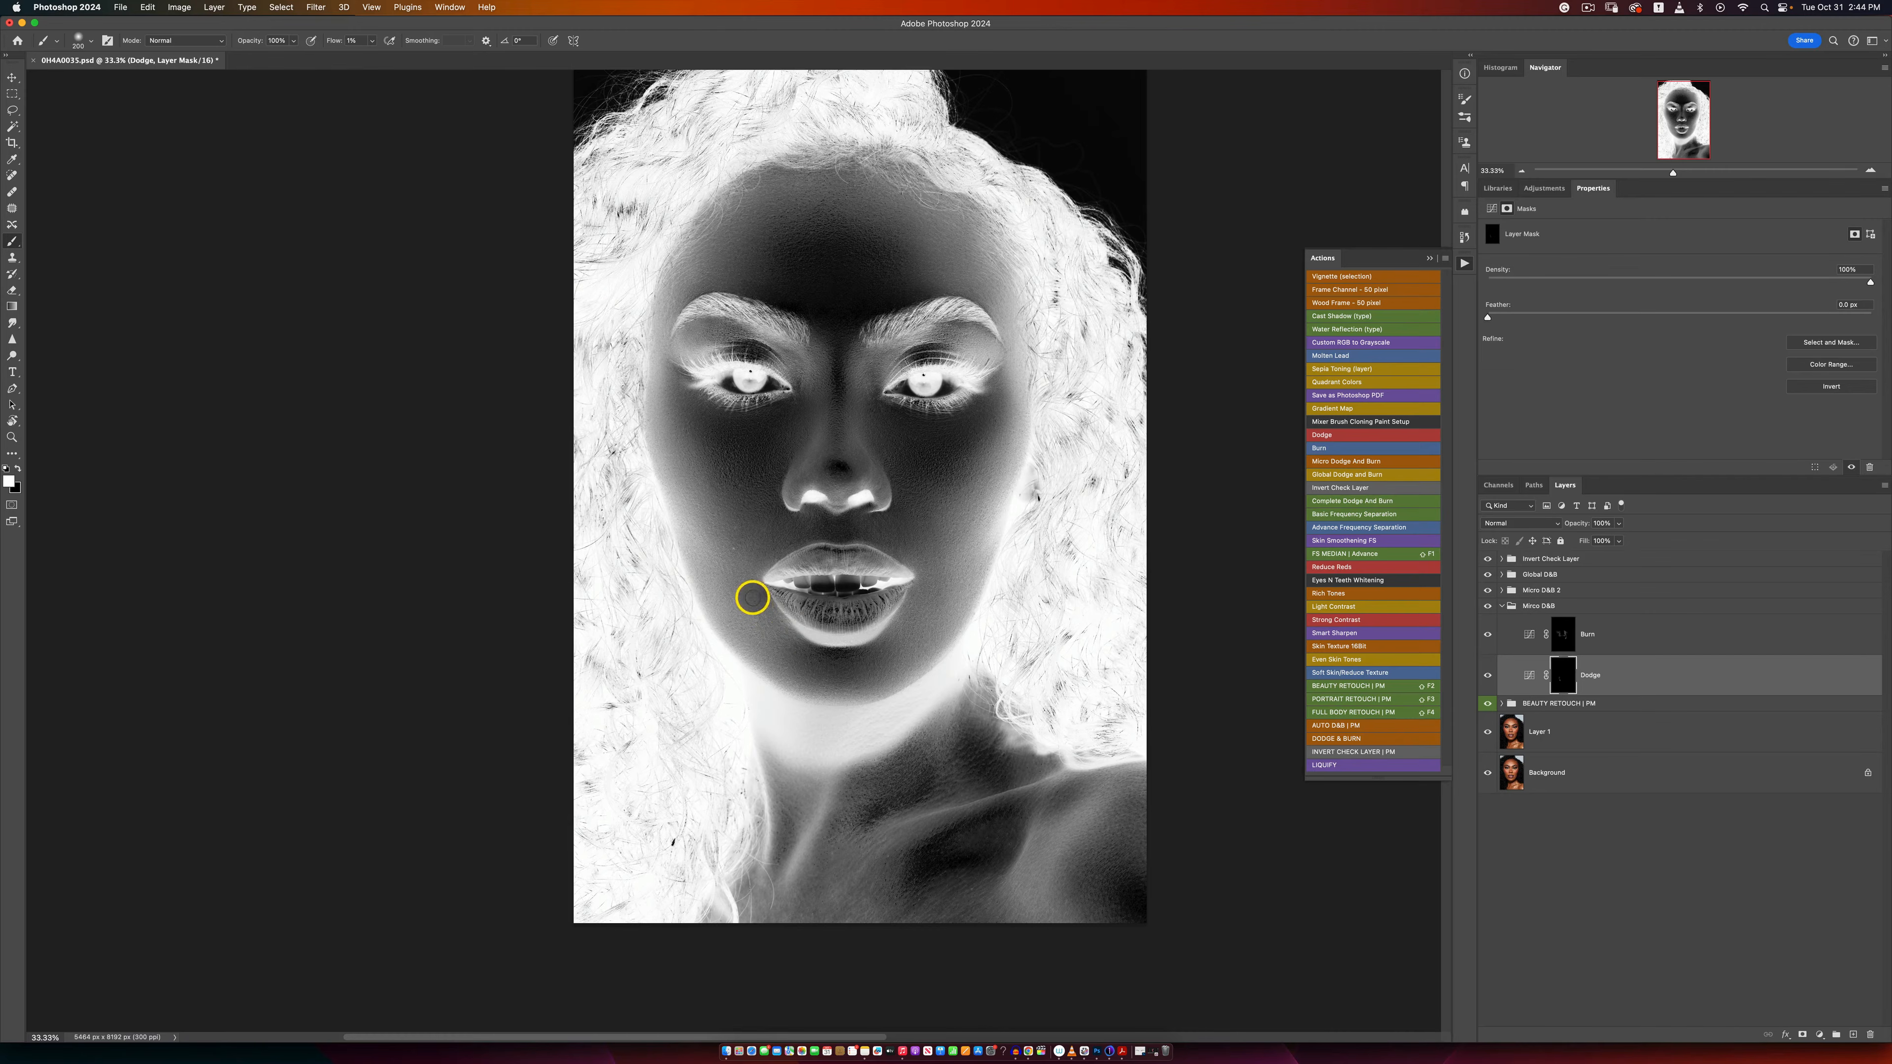
{"action": "key", "text": "bracketright"}
{"action": "key", "text": "bracketright"}
{"action": "key", "text": "bracketright"}
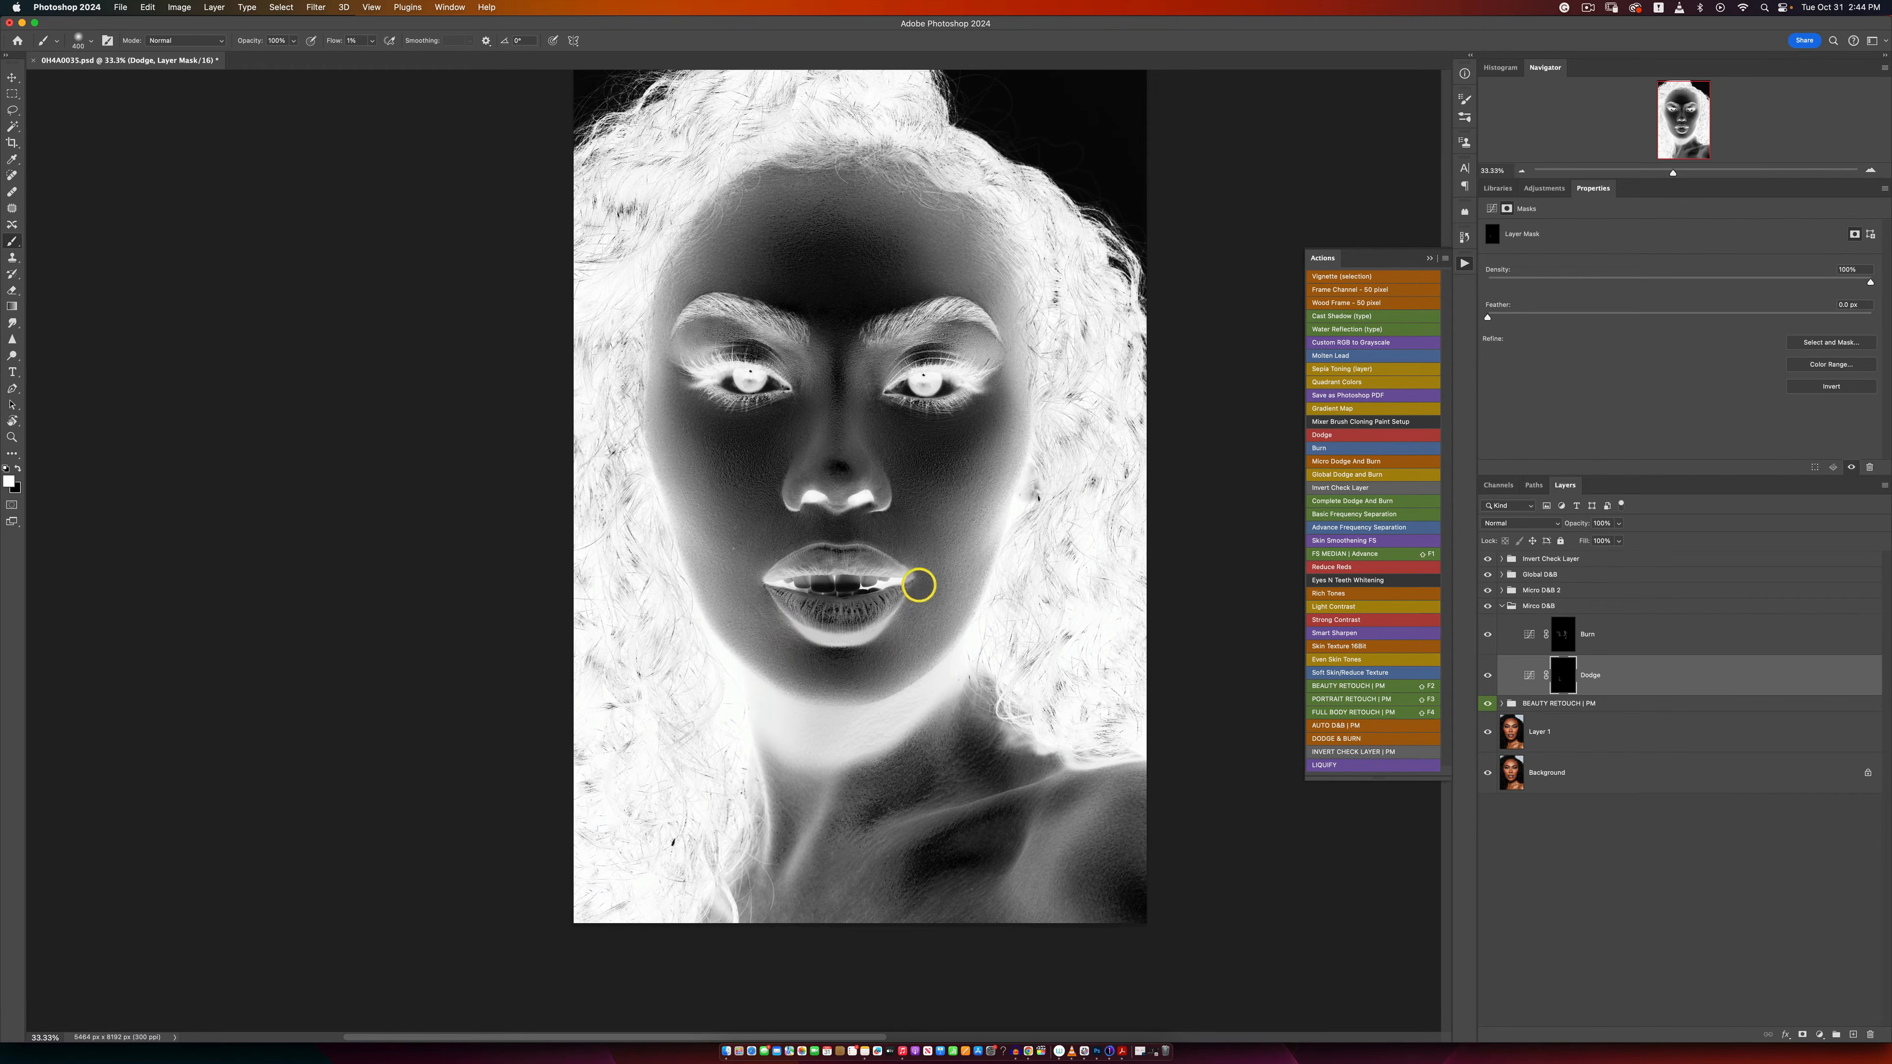
Step: Hide the Invert Check Layer group and toggle the Micro D&B group to compare the portrait before and after
{"action": "left_click", "coordinate": [1486, 559]}
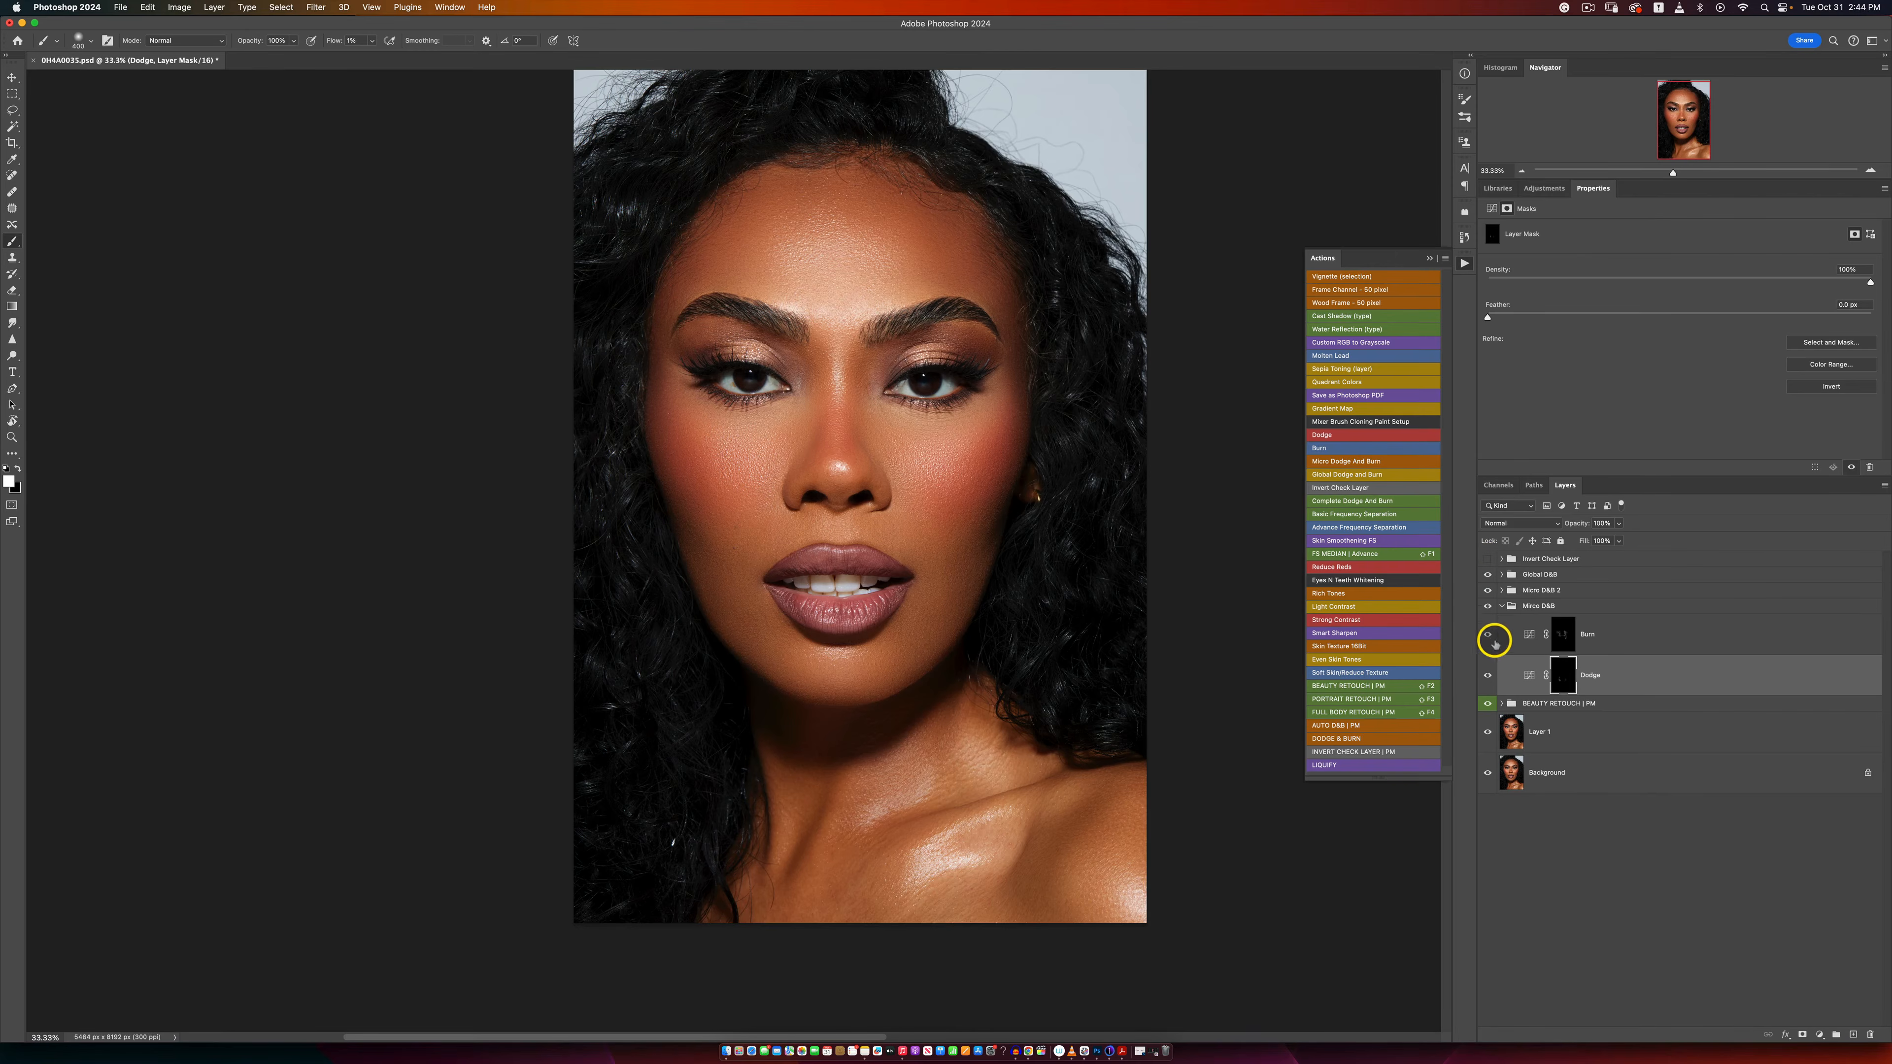
{"action": "key", "text": "z"}
{"action": "left_click", "coordinate": [949, 590], "text": "alt"}
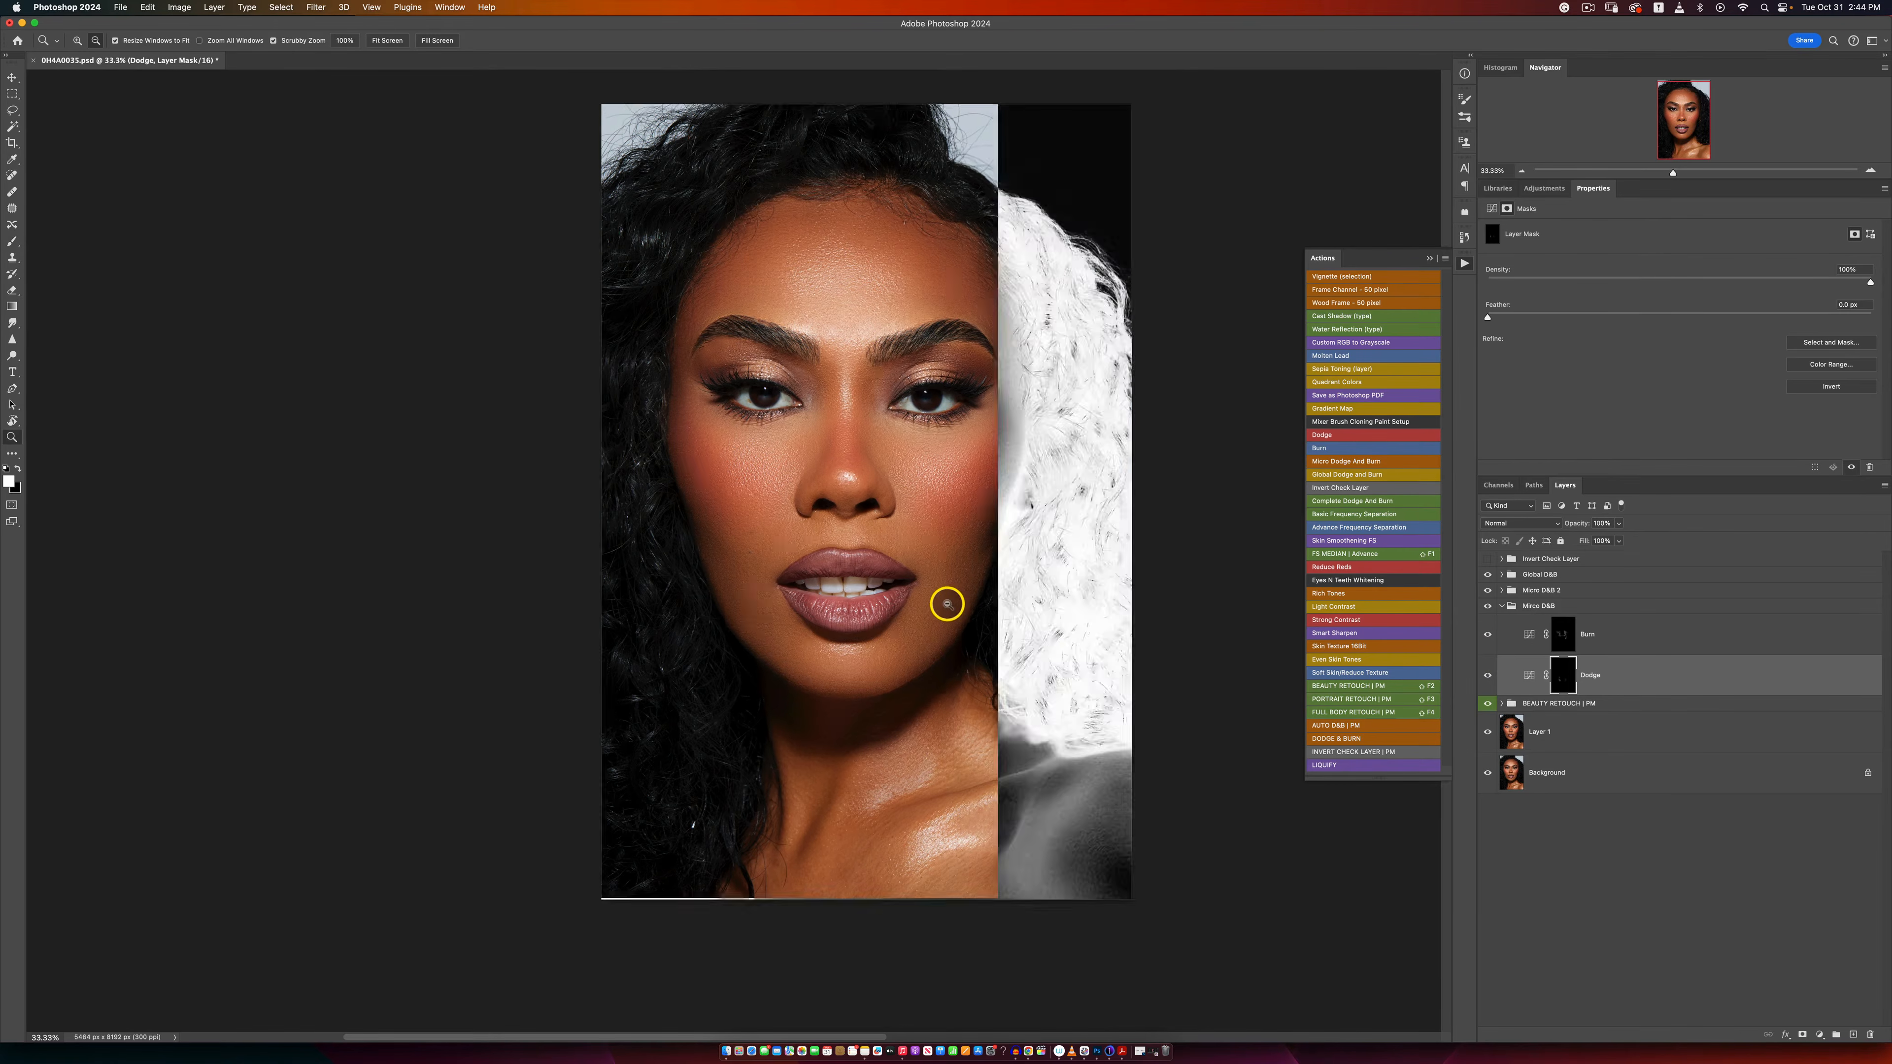
{"action": "key", "text": "b"}
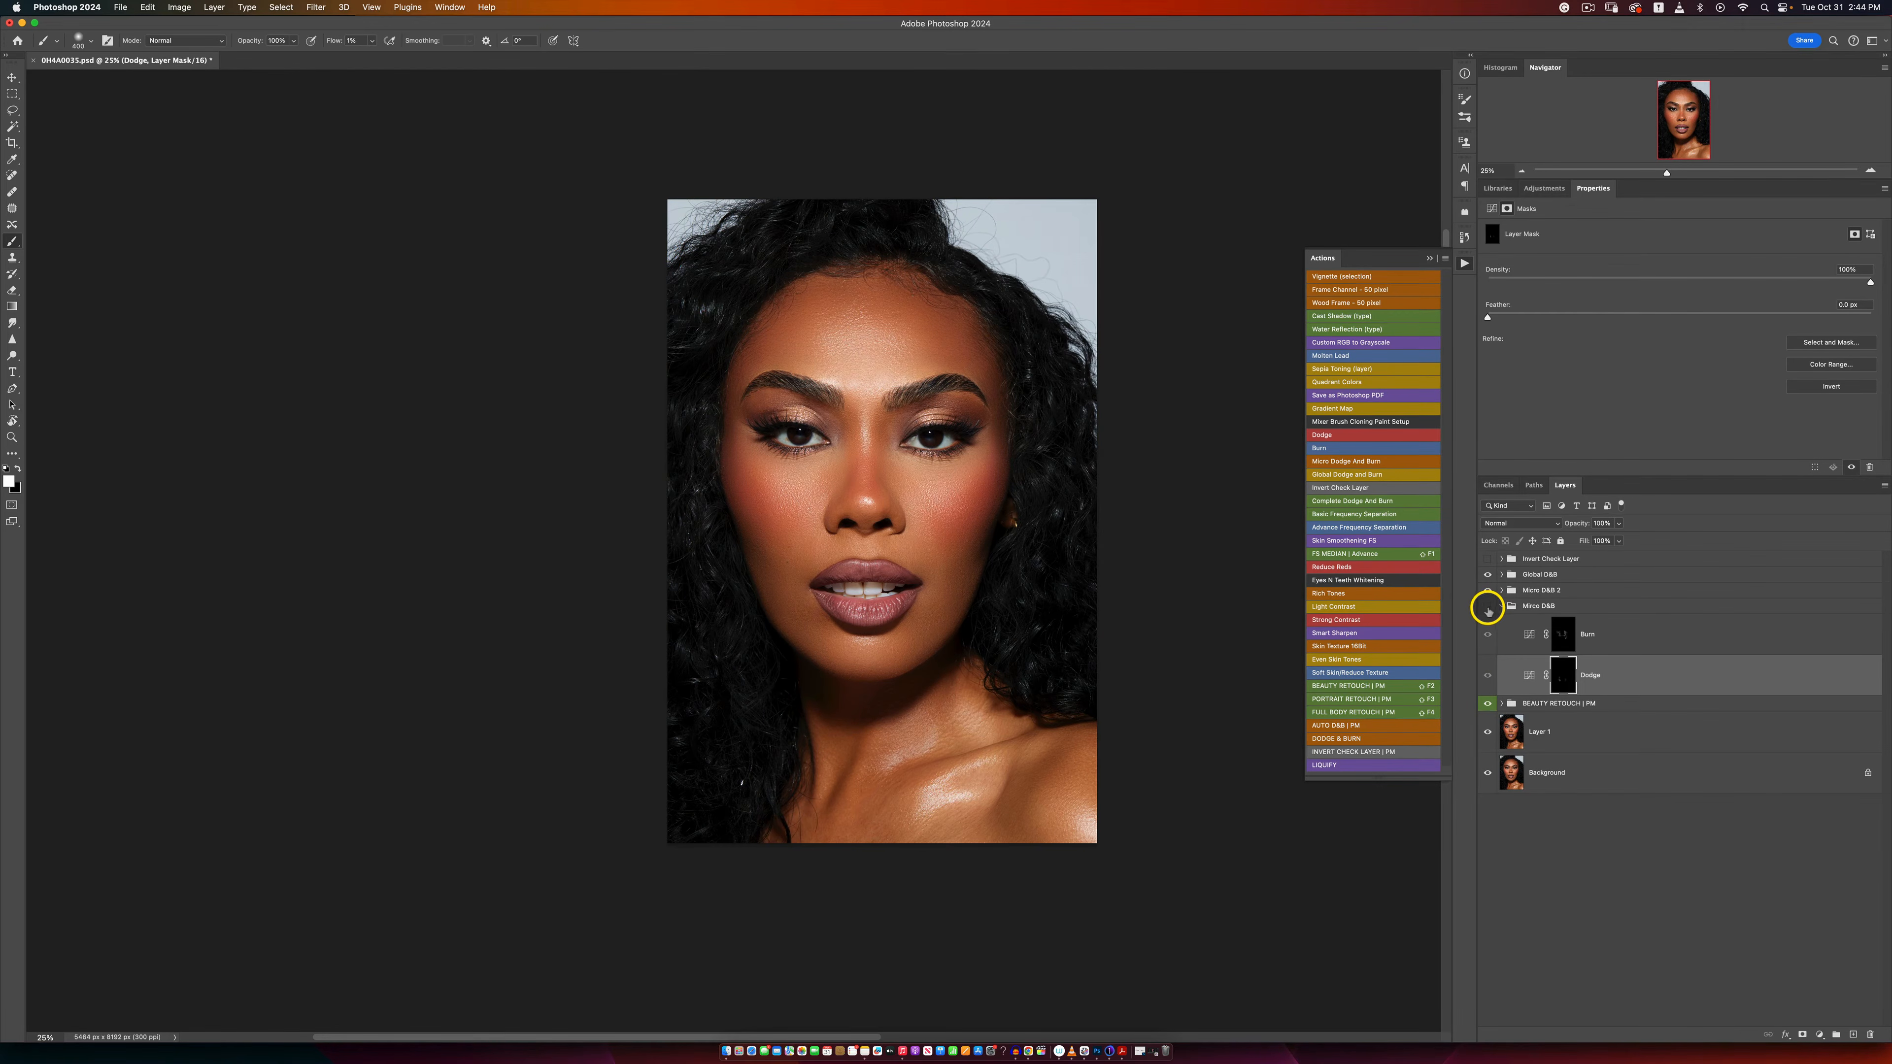
{"action": "left_click", "coordinate": [1488, 608]}
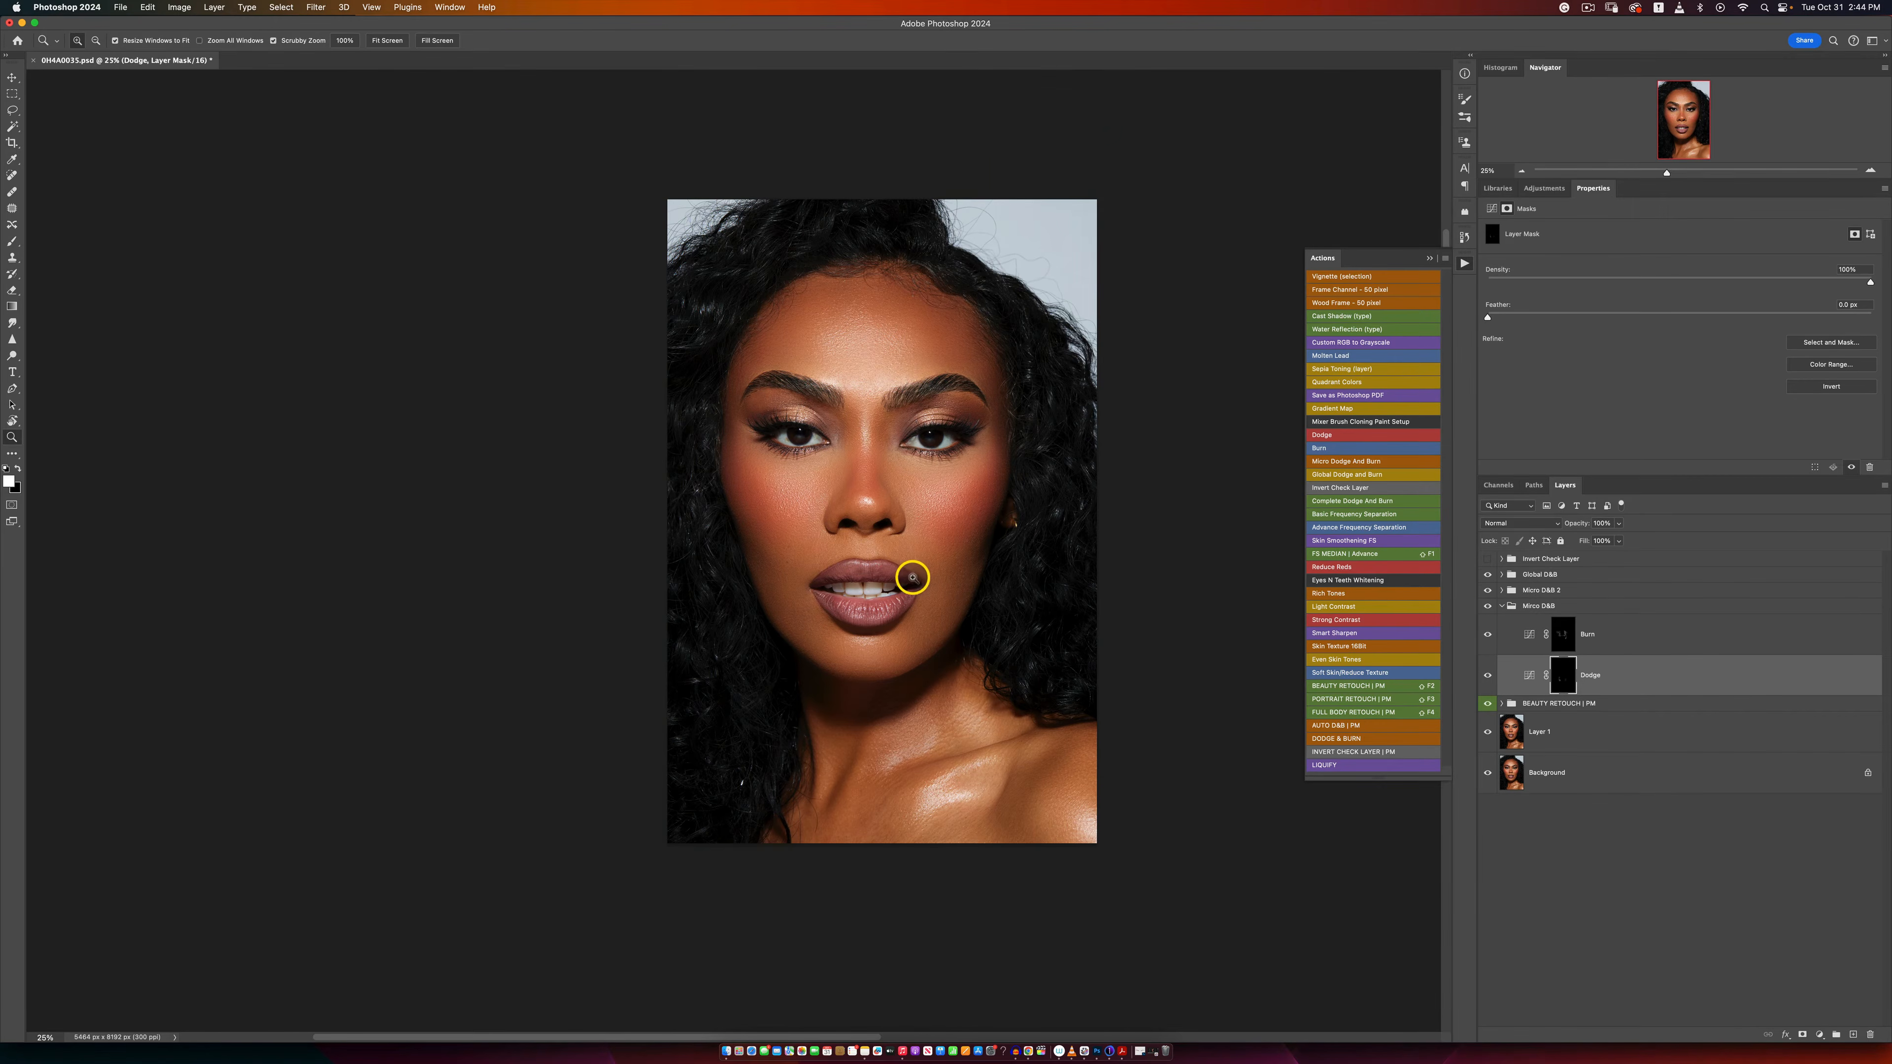
{"action": "scroll", "coordinate": [908, 567], "scroll_direction": "up", "scroll_amount": 1}
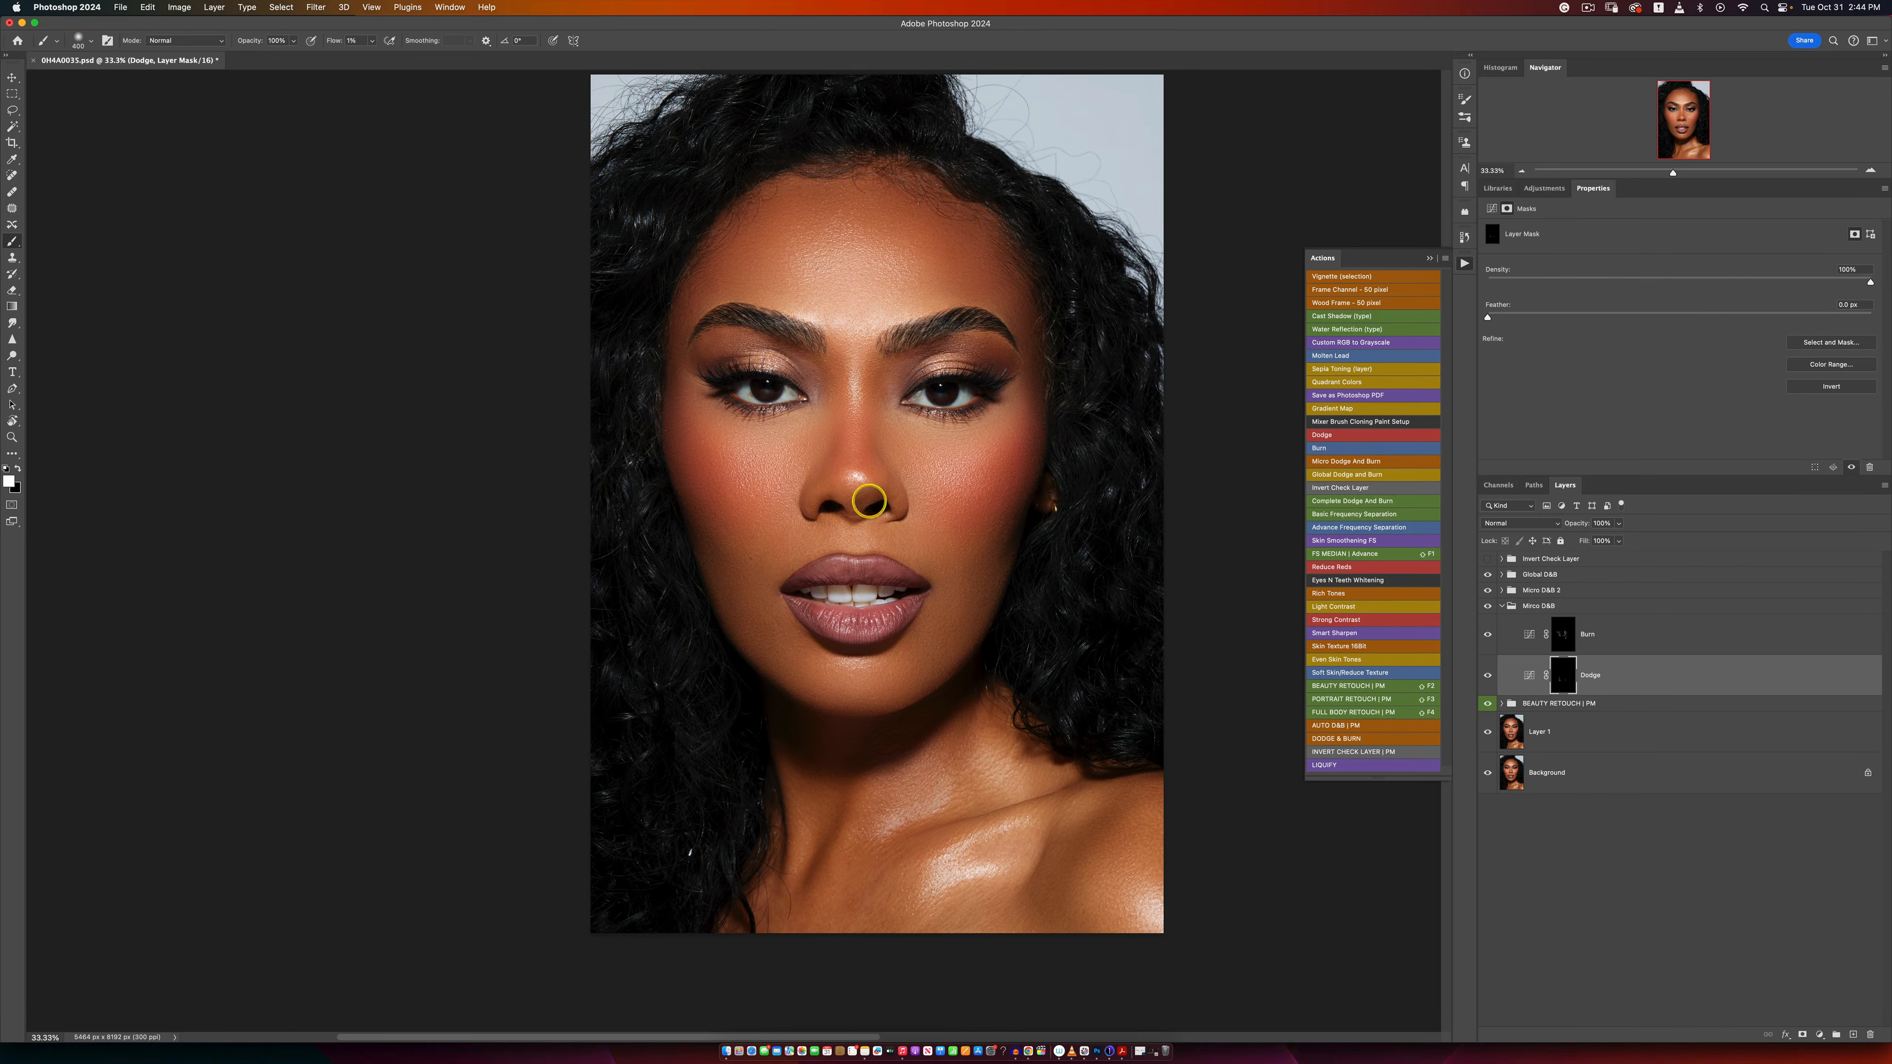
{"action": "left_click", "coordinate": [1489, 607]}
{"action": "left_click", "coordinate": [1488, 608]}
{"action": "left_click", "coordinate": [1489, 609]}
{"action": "left_click", "coordinate": [1489, 611]}
Step: Review the portrait at a small and a larger size, comparing it with and without the Micro D&B group
{"action": "key", "text": "z"}
{"action": "left_click", "coordinate": [820, 531], "text": "alt"}
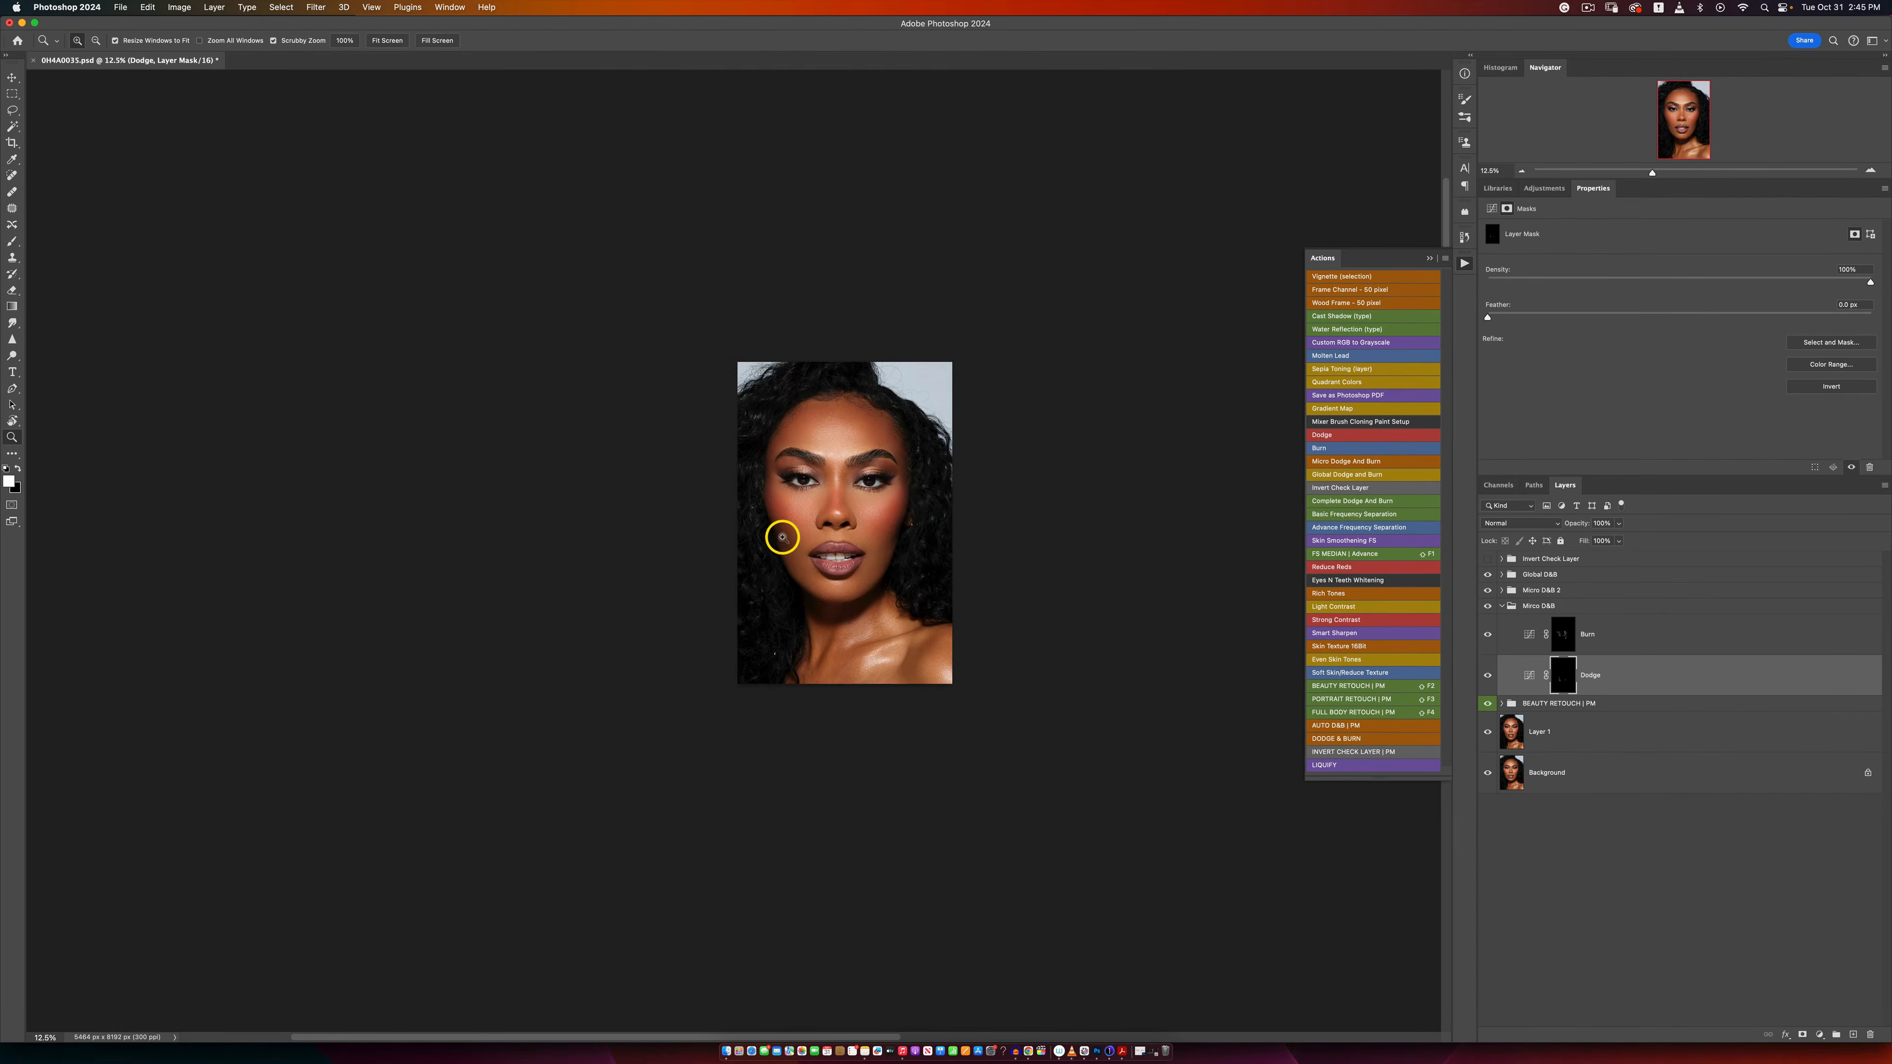
{"action": "left_click_drag", "start_coordinate": [784, 540], "coordinate": [1170, 478]}
{"action": "key", "text": "b"}
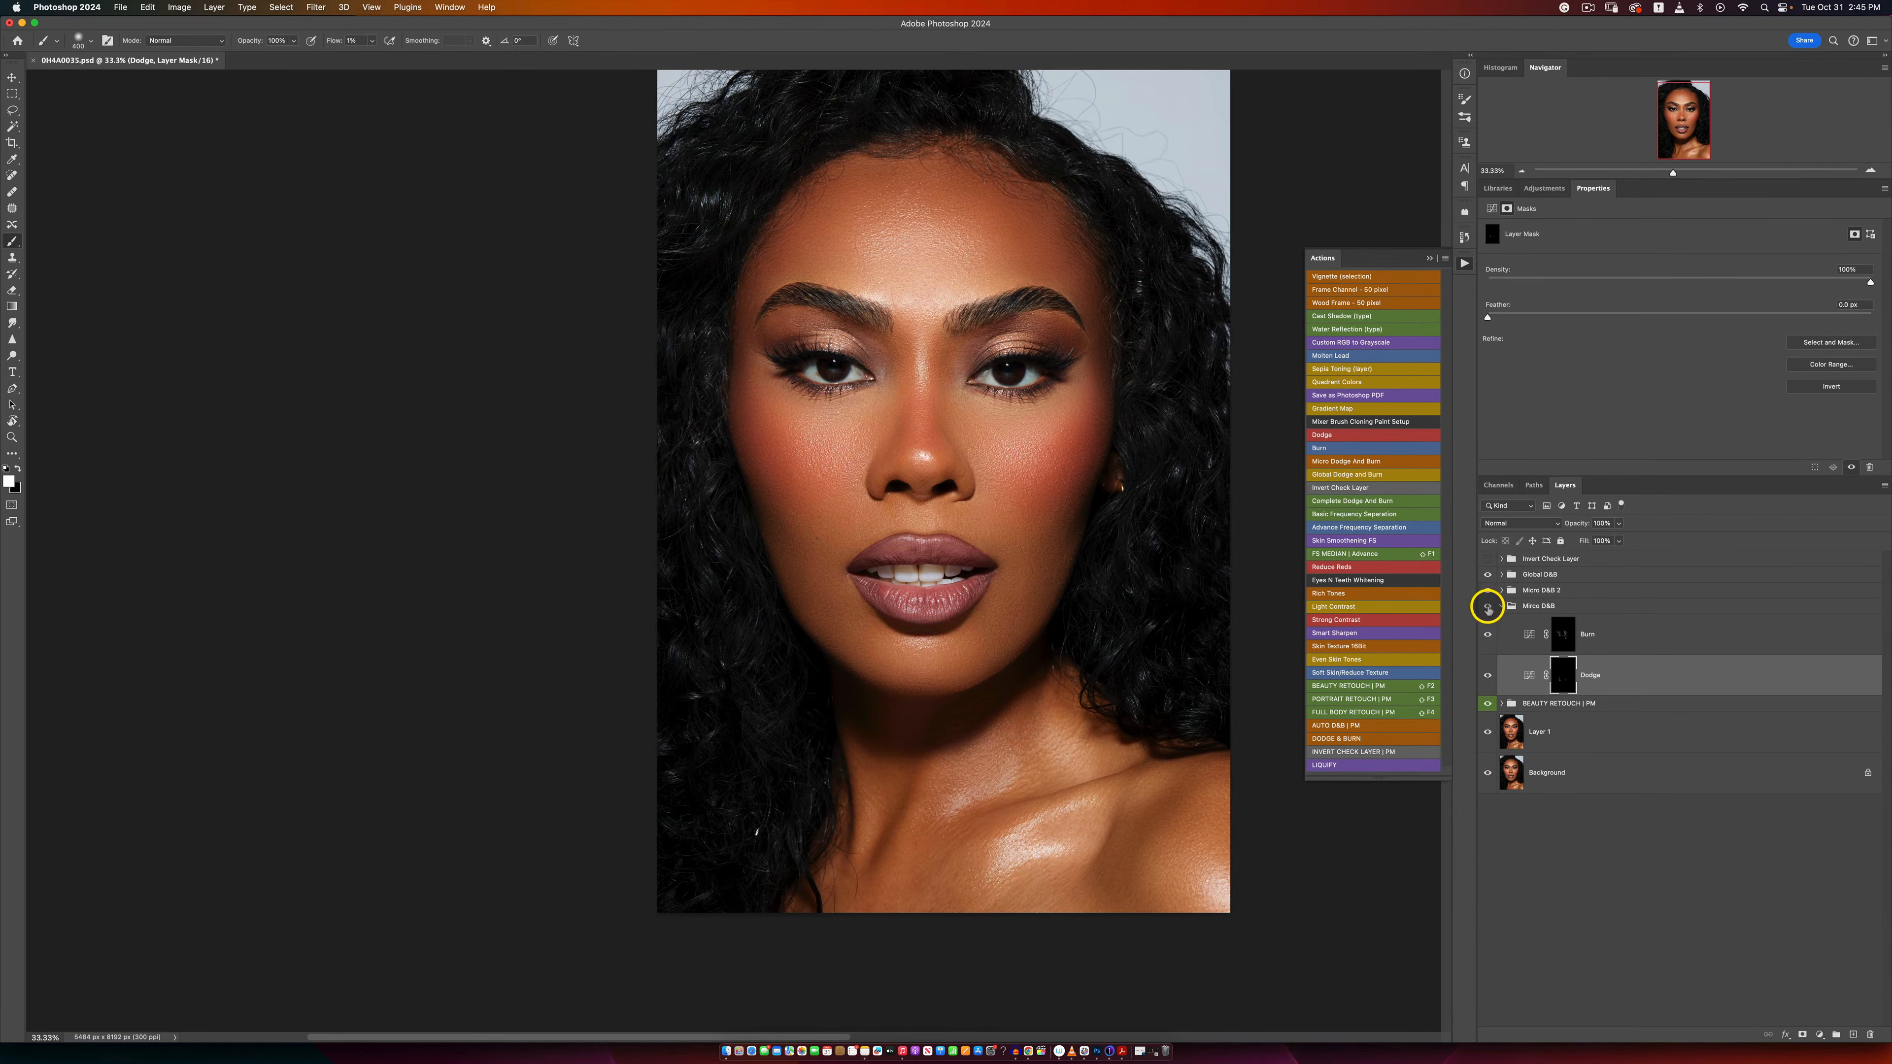
{"action": "left_click", "coordinate": [1488, 608]}
{"action": "left_click", "coordinate": [1487, 608]}
{"action": "left_click", "coordinate": [1488, 608]}
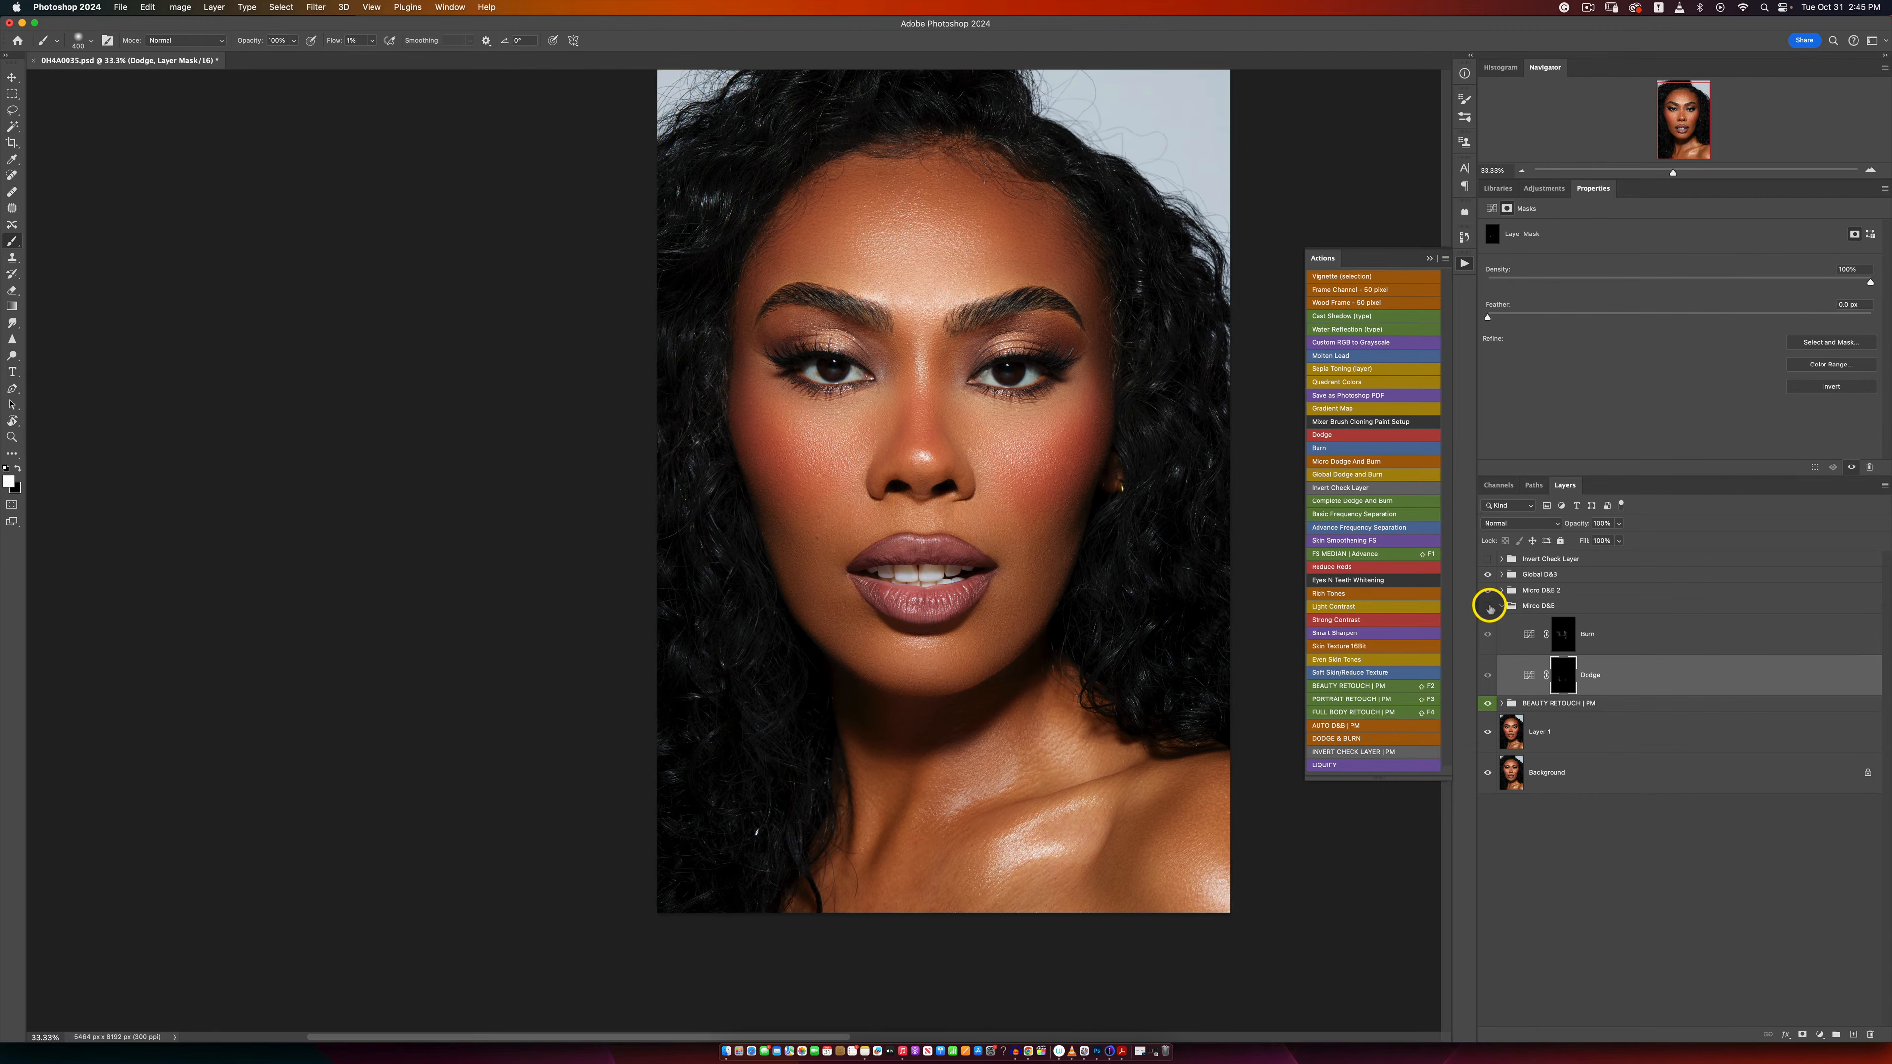
{"action": "left_click", "coordinate": [1487, 607]}
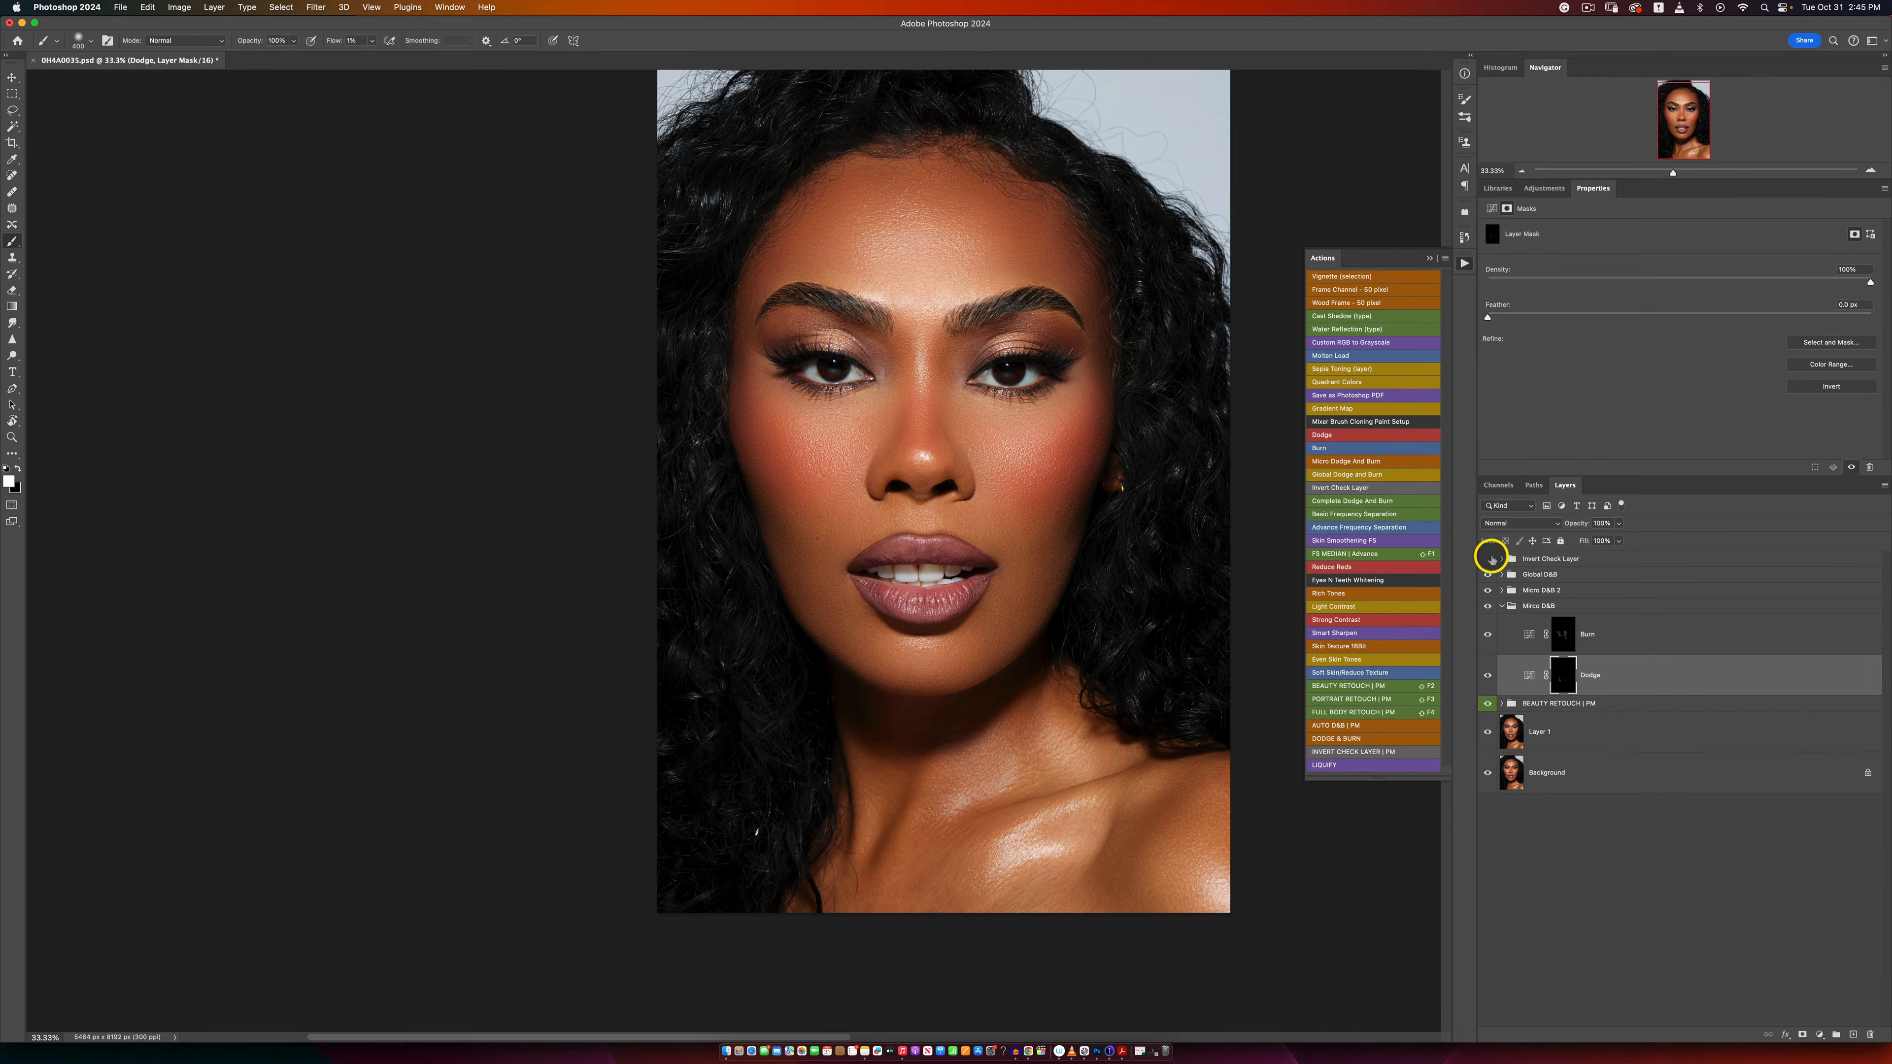
Step: Show the Invert Check Layer group and examine the skin around the mouth for uneven tones
{"action": "left_click", "coordinate": [1487, 558]}
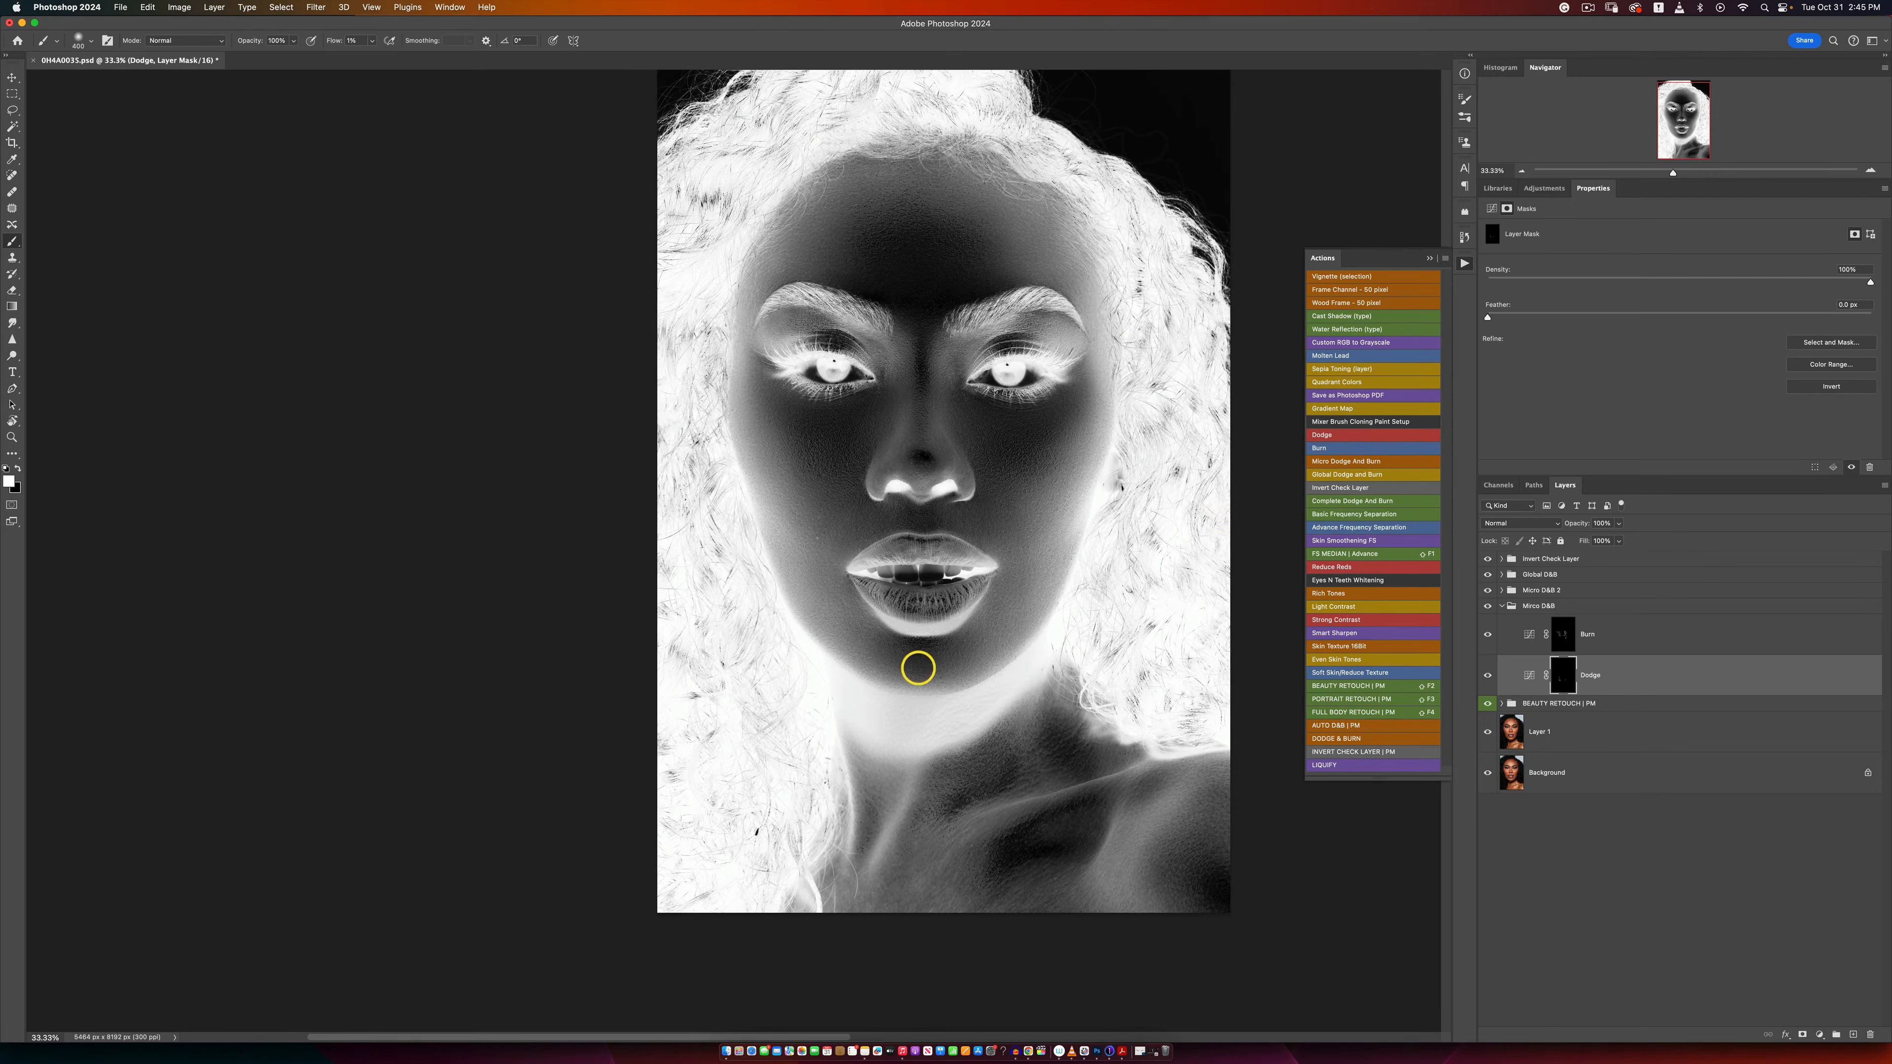
{"action": "key", "text": "z"}
{"action": "left_click", "coordinate": [887, 649], "text": "alt"}
{"action": "left_click", "coordinate": [886, 648], "text": "alt"}
{"action": "left_click", "coordinate": [844, 613]}
{"action": "left_click", "coordinate": [850, 616]}
{"action": "left_click", "coordinate": [850, 616]}
{"action": "left_click", "coordinate": [850, 616]}
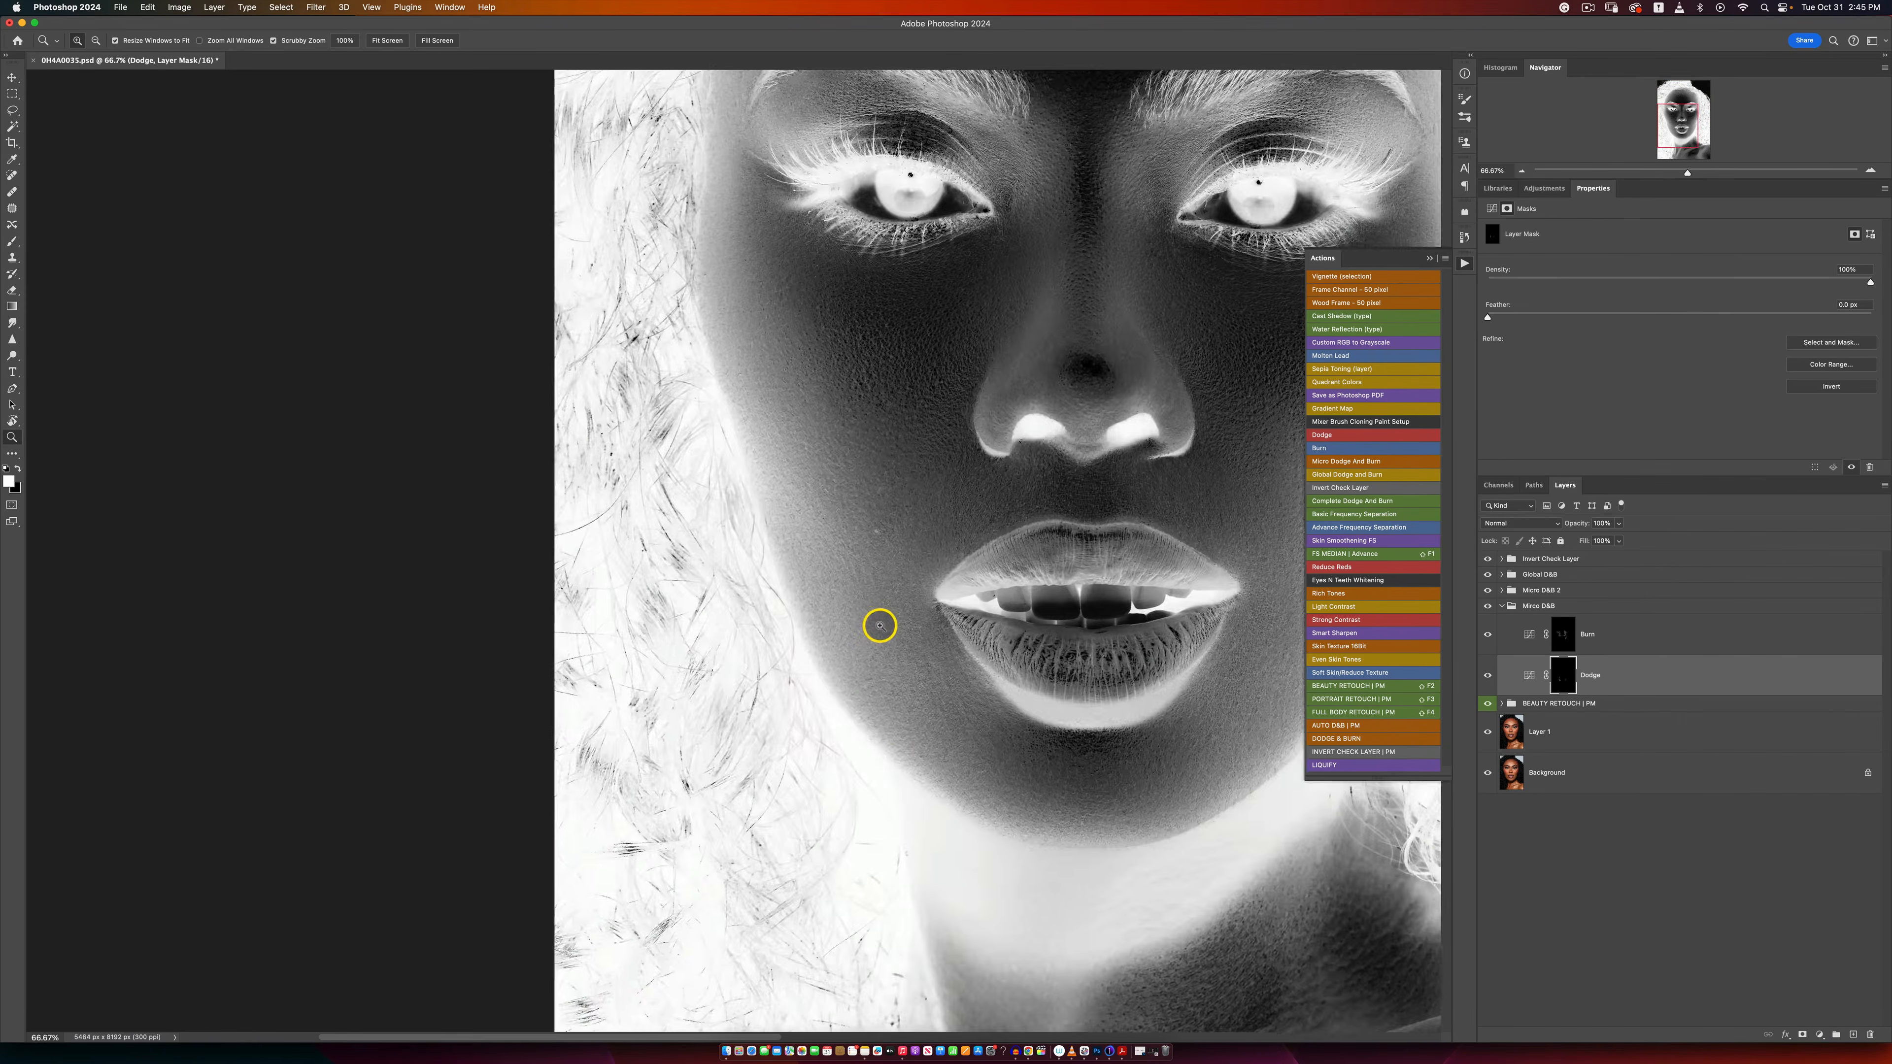
{"action": "left_click", "coordinate": [864, 620]}
{"action": "left_click", "coordinate": [953, 684], "text": "alt"}
{"action": "left_click", "coordinate": [971, 688], "text": "alt"}
Step: Paint white on the Micro D&B Burn mask over the small uneven patches beside the mouth, using a small brush
{"action": "key", "text": "b"}
{"action": "key", "text": "bracketleft"}
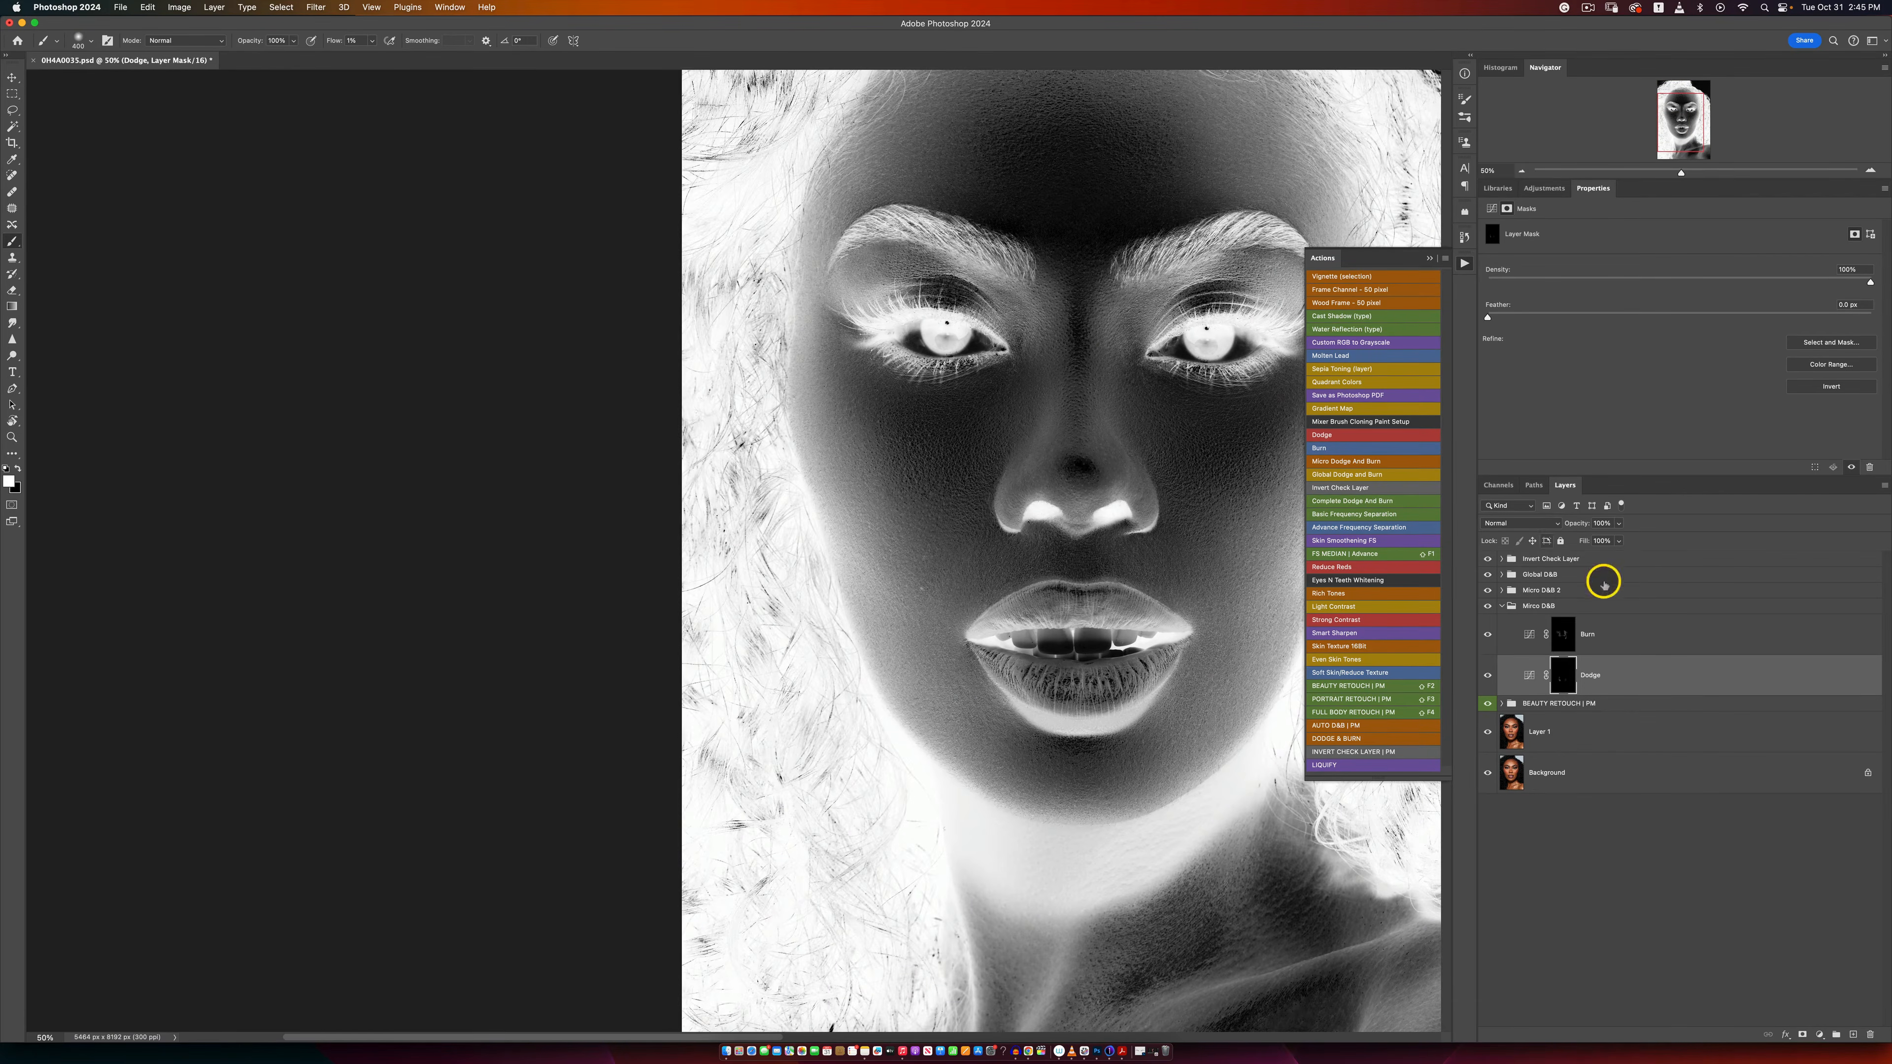
{"action": "left_click", "coordinate": [1523, 627]}
{"action": "key", "text": "bracketleft"}
{"action": "key", "text": "bracketleft"}
{"action": "key", "text": "bracketleft"}
{"action": "key", "text": "bracketleft"}
{"action": "key", "text": "bracketleft"}
{"action": "key", "text": "bracketleft"}
{"action": "key", "text": "bracketleft"}
{"action": "key", "text": "bracketleft"}
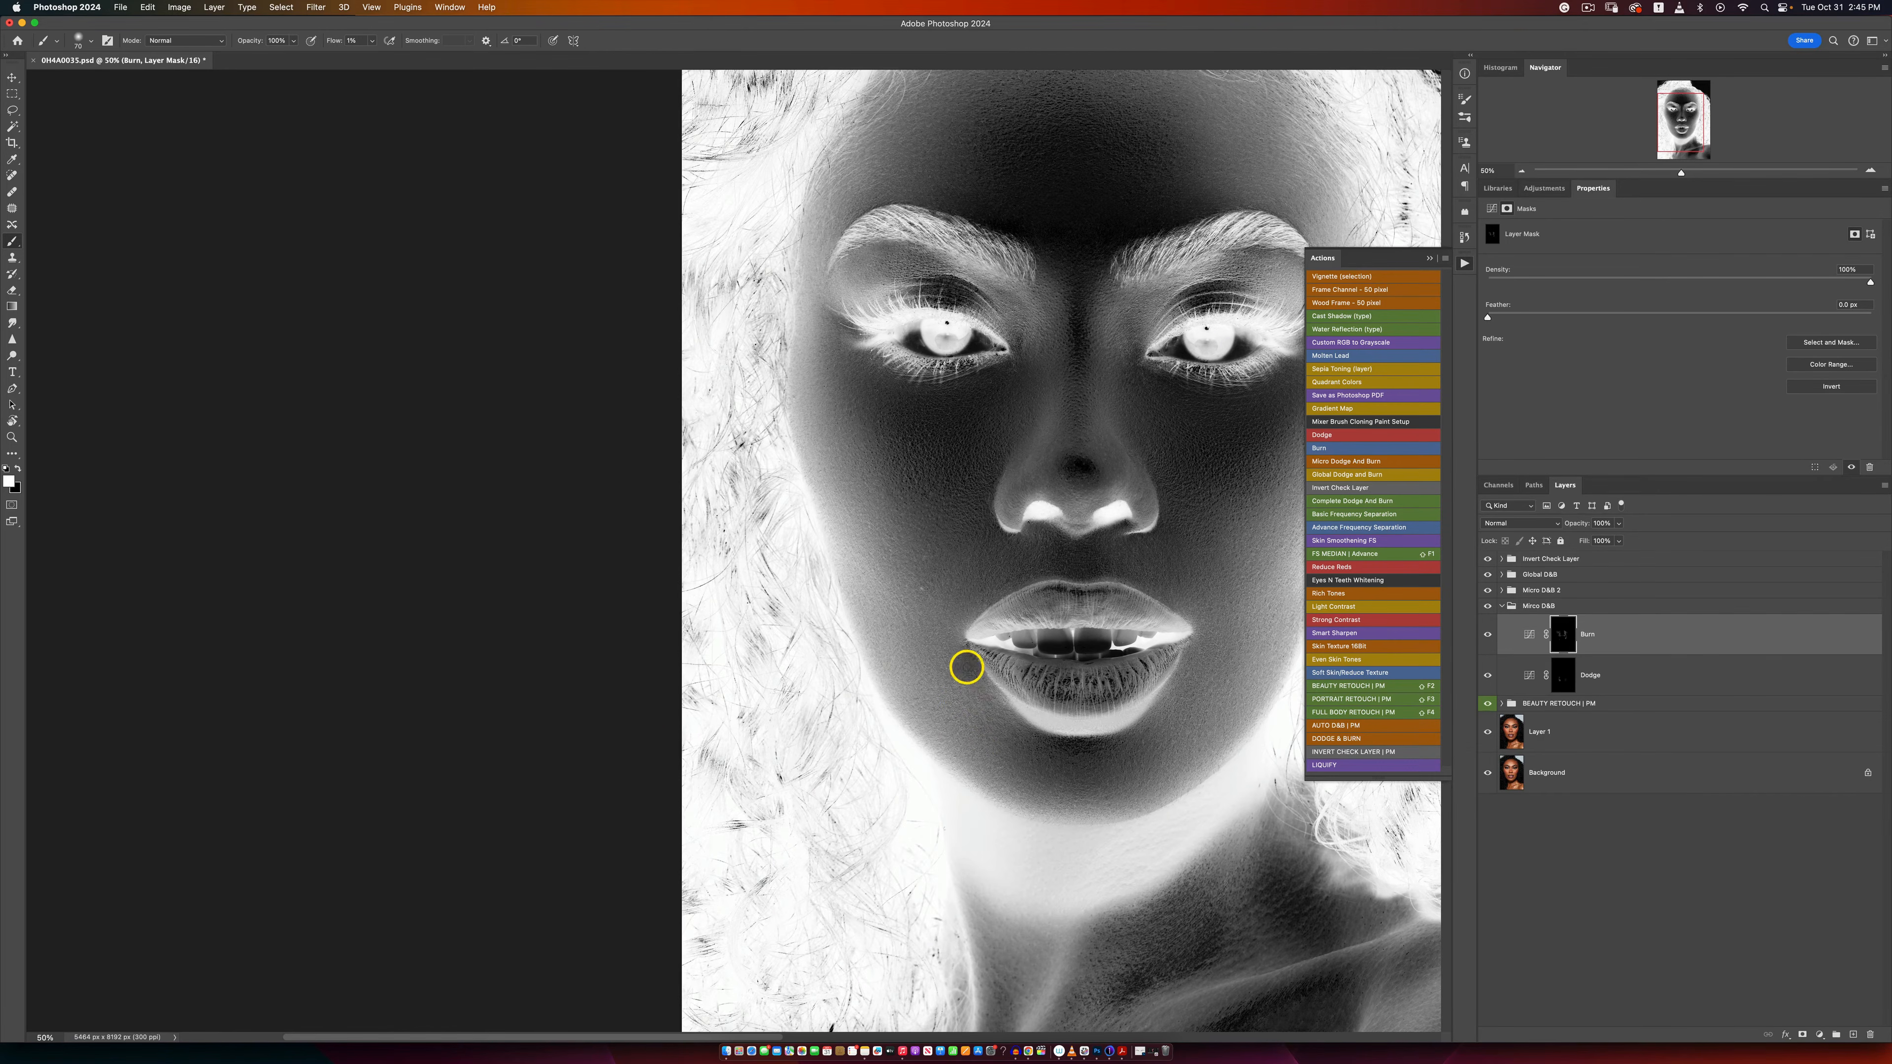
Step: Hide the Invert Check Layer group and touch up the Micro D&B Dodge and Burn masks around the mouth and chin
{"action": "left_click", "coordinate": [1487, 607]}
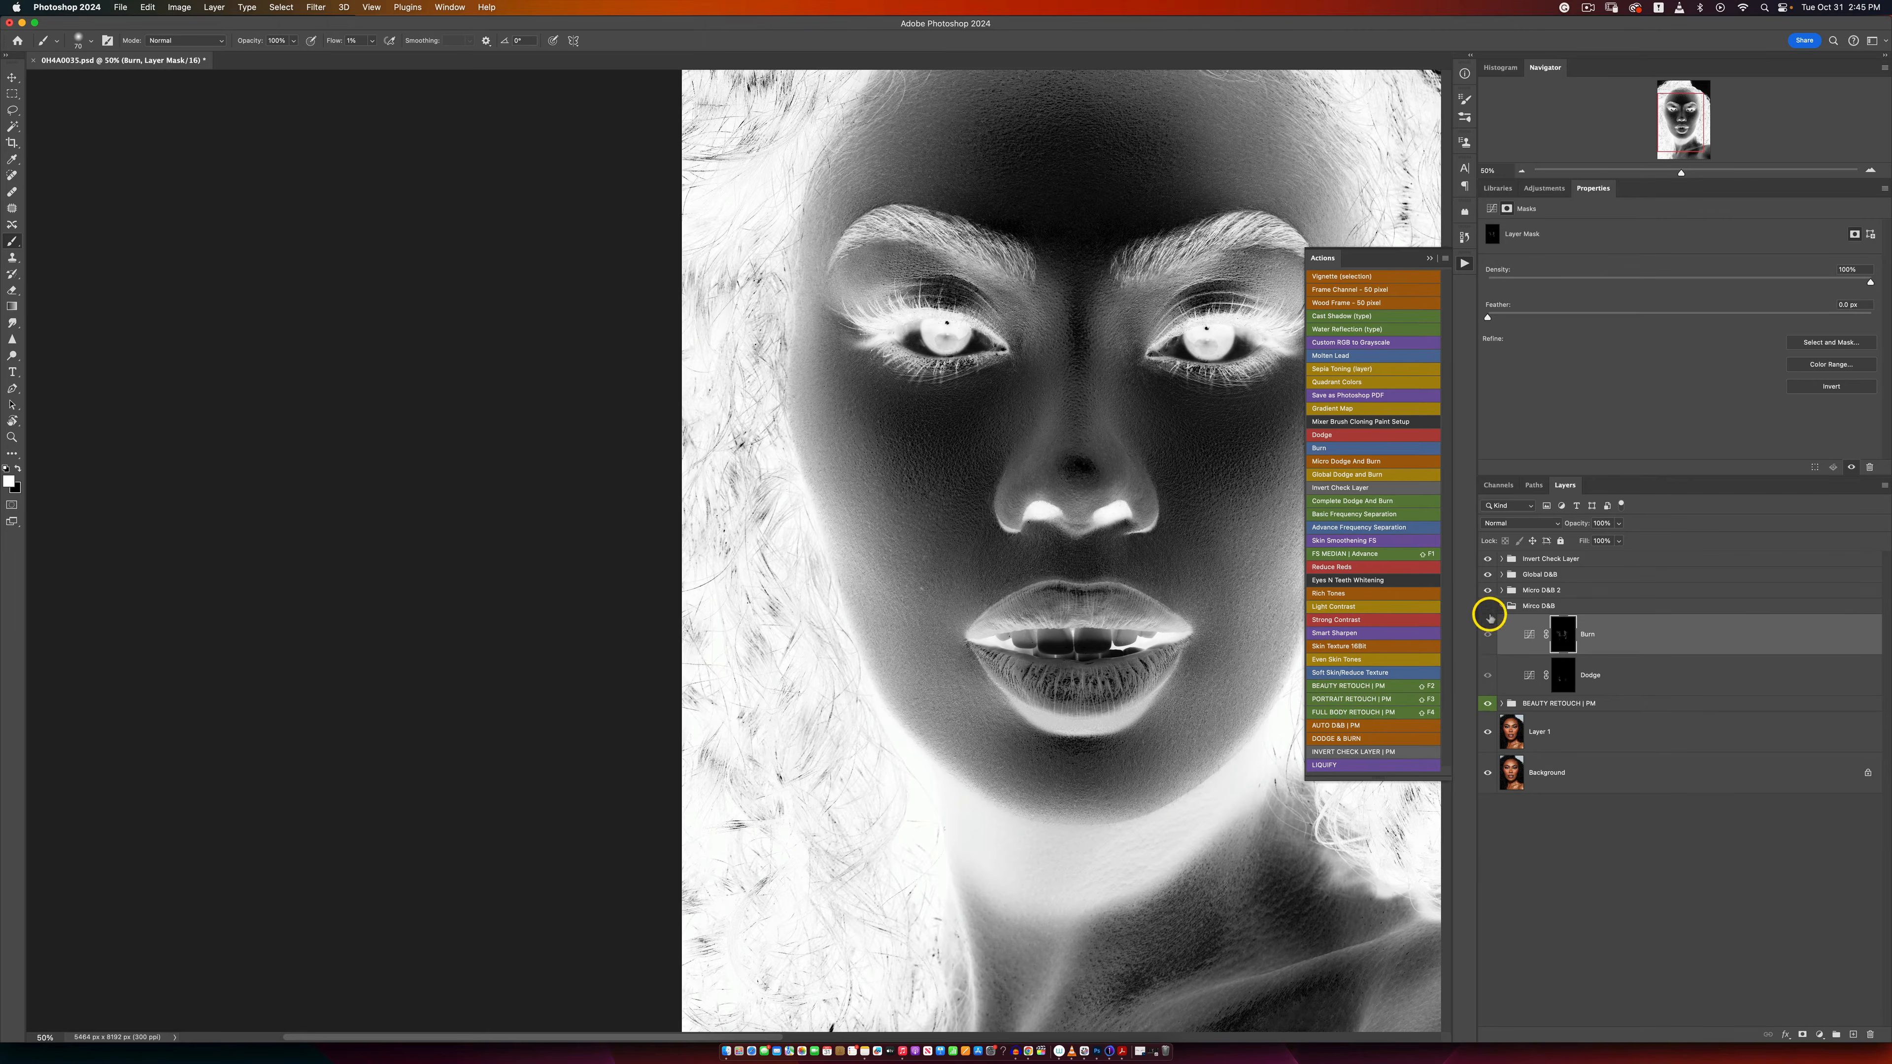
{"action": "left_click", "coordinate": [1487, 605]}
{"action": "left_click", "coordinate": [1487, 558]}
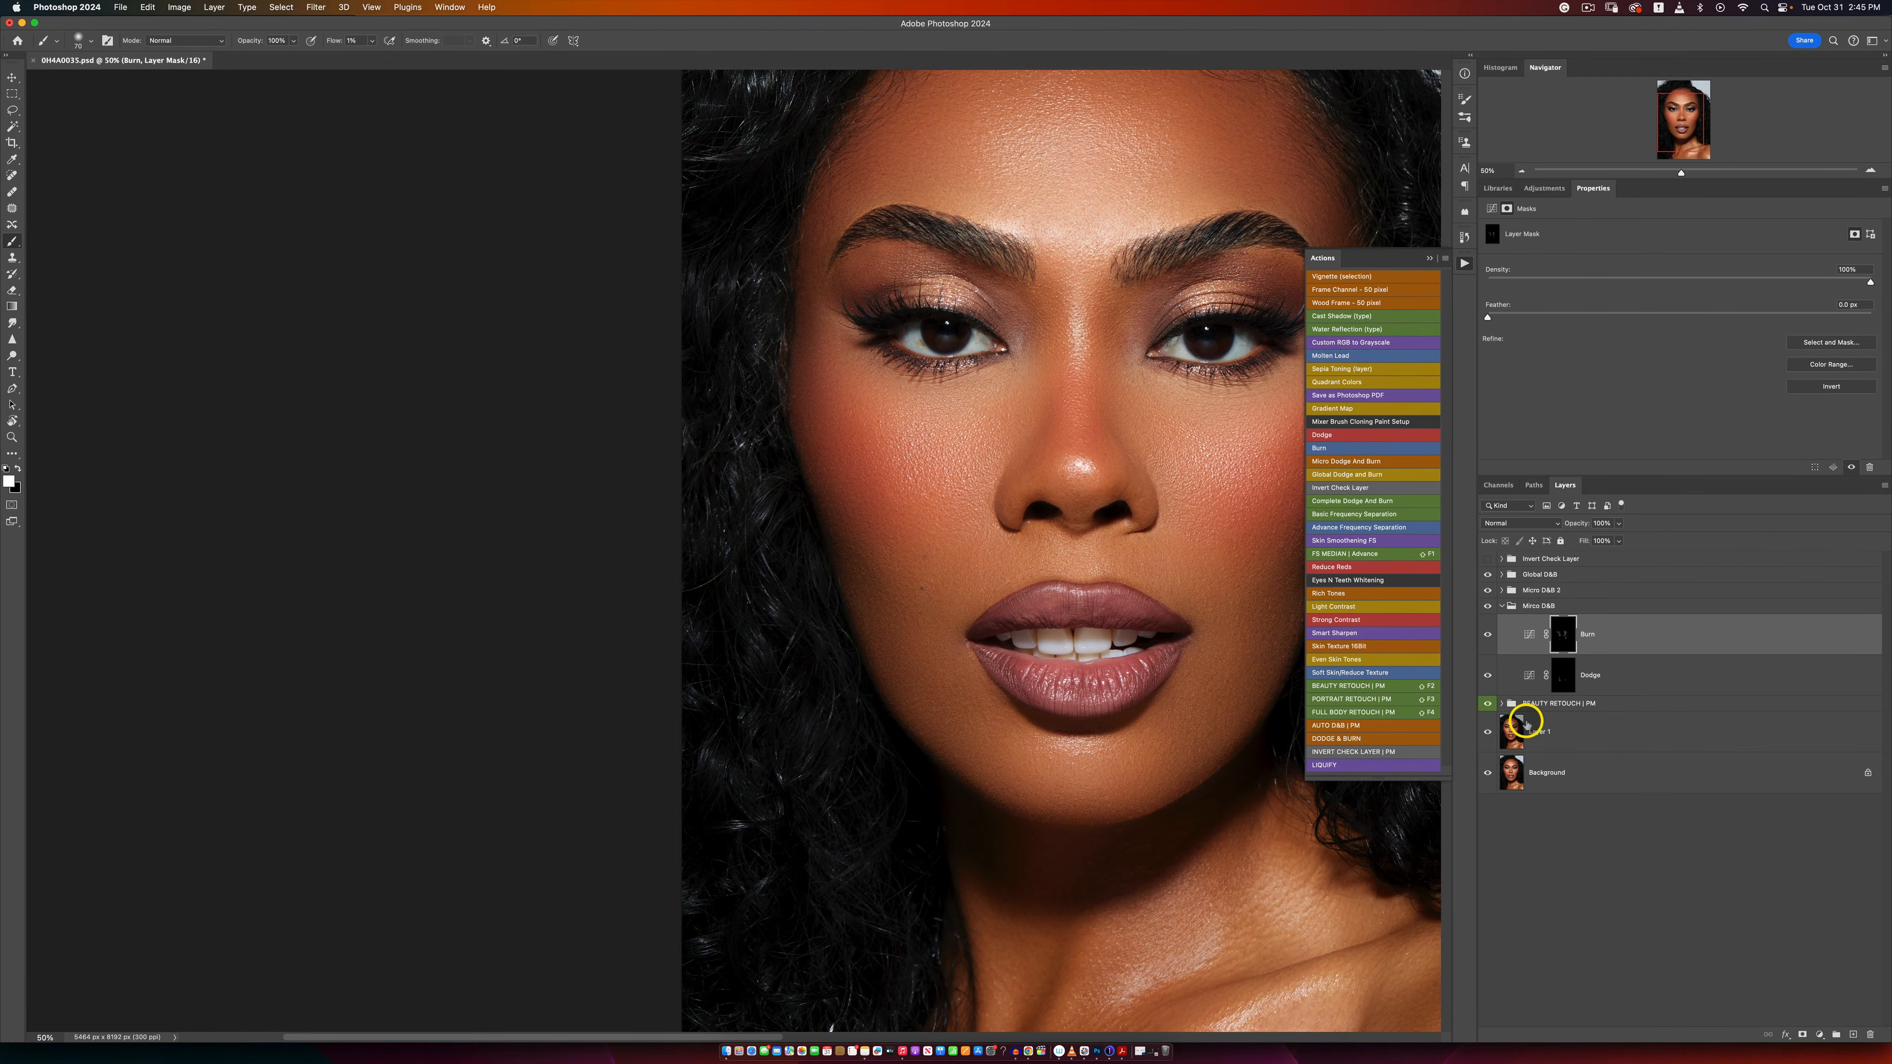
{"action": "left_click", "coordinate": [1561, 673]}
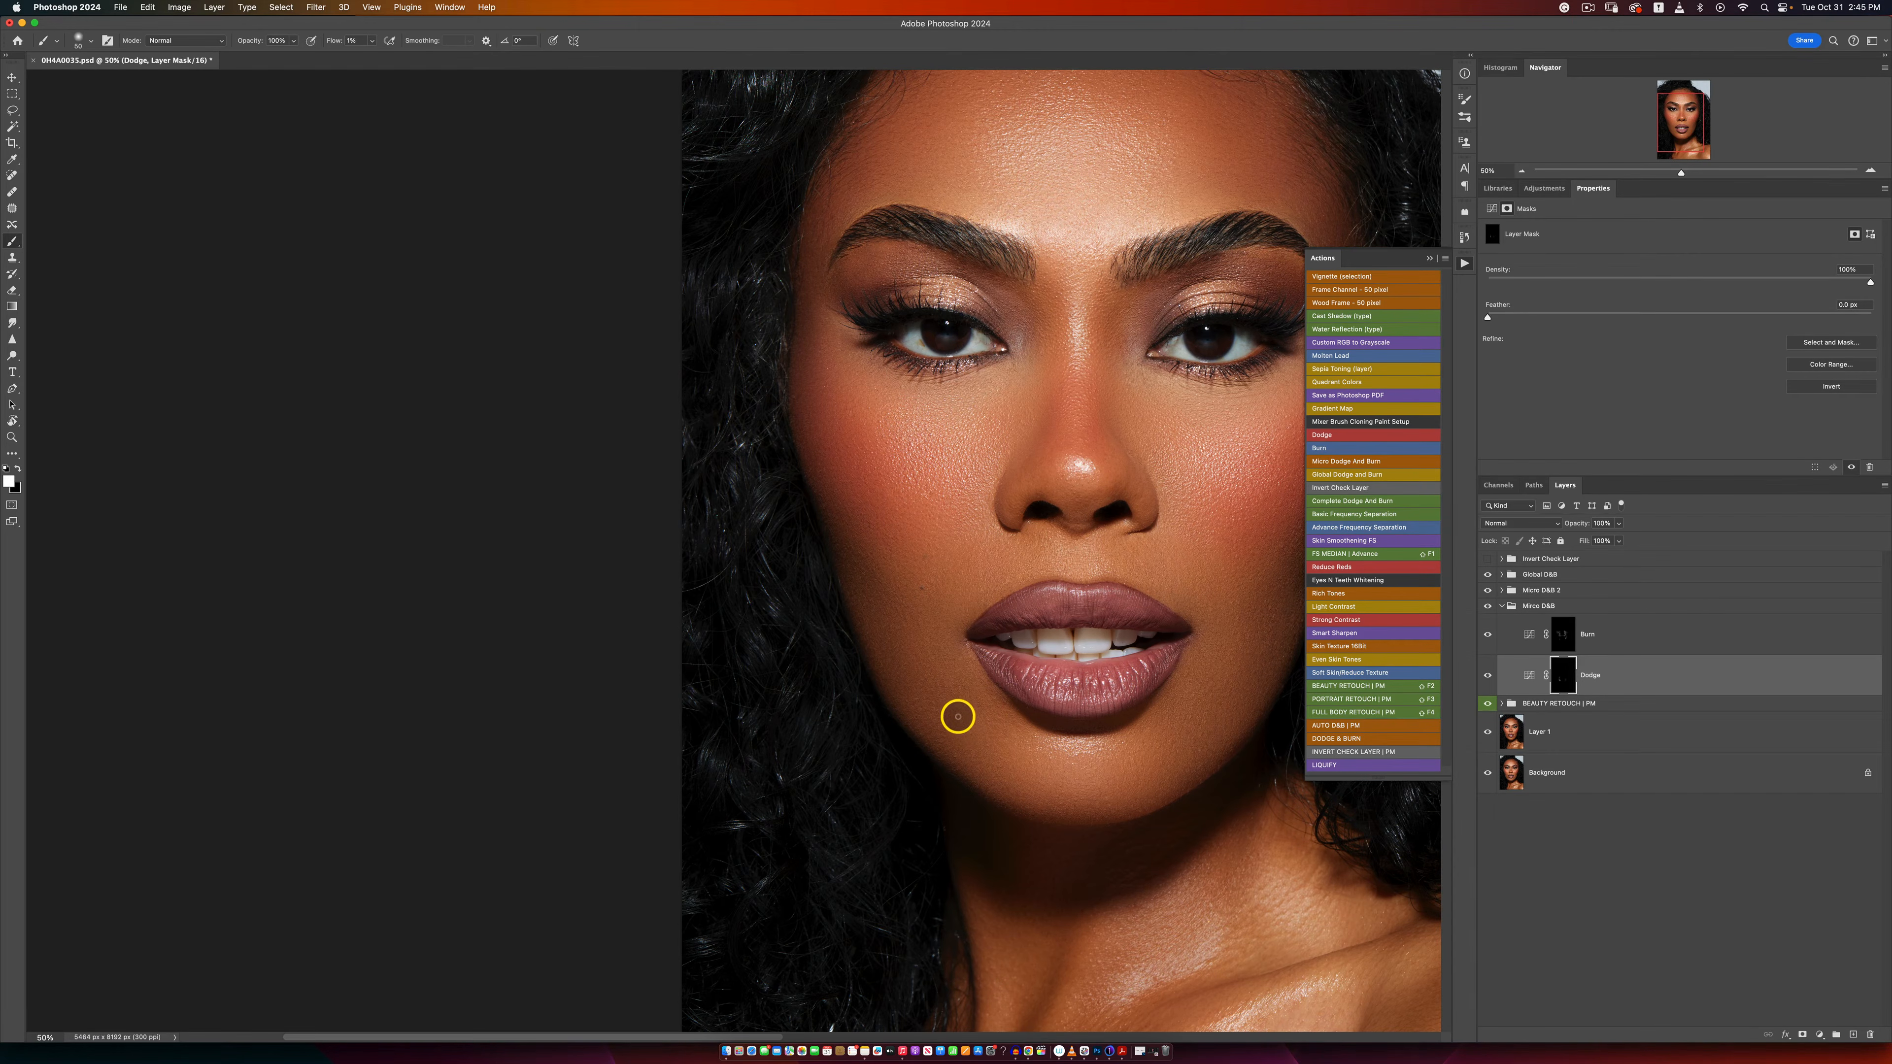
{"action": "left_click", "coordinate": [1562, 635]}
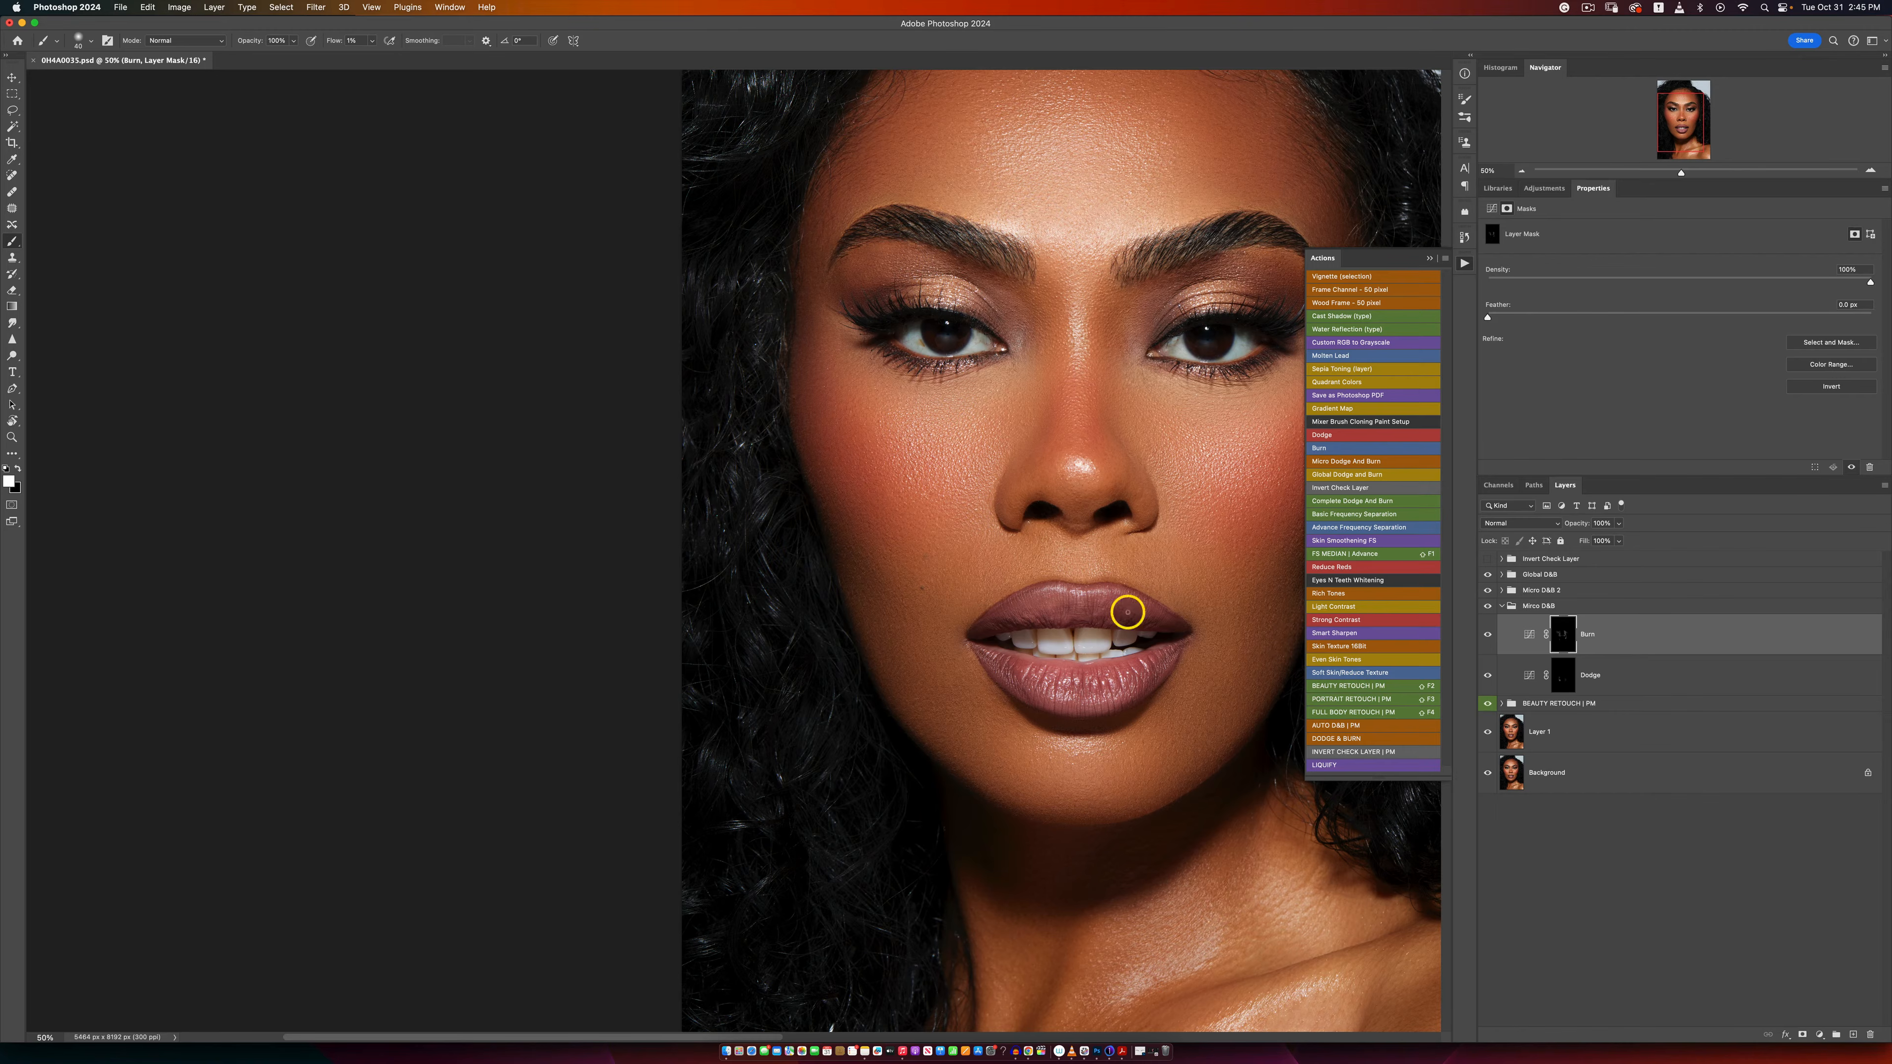
Step: Compare the portrait with and without the Micro D&B group, reviewing the skin tones at several display sizes
{"action": "key", "text": "z"}
{"action": "left_click", "coordinate": [1096, 631], "text": "alt"}
{"action": "left_click", "coordinate": [1095, 634], "text": "alt"}
{"action": "left_click", "coordinate": [1095, 640], "text": "alt"}
{"action": "left_click", "coordinate": [1107, 653]}
{"action": "left_click", "coordinate": [1106, 653]}
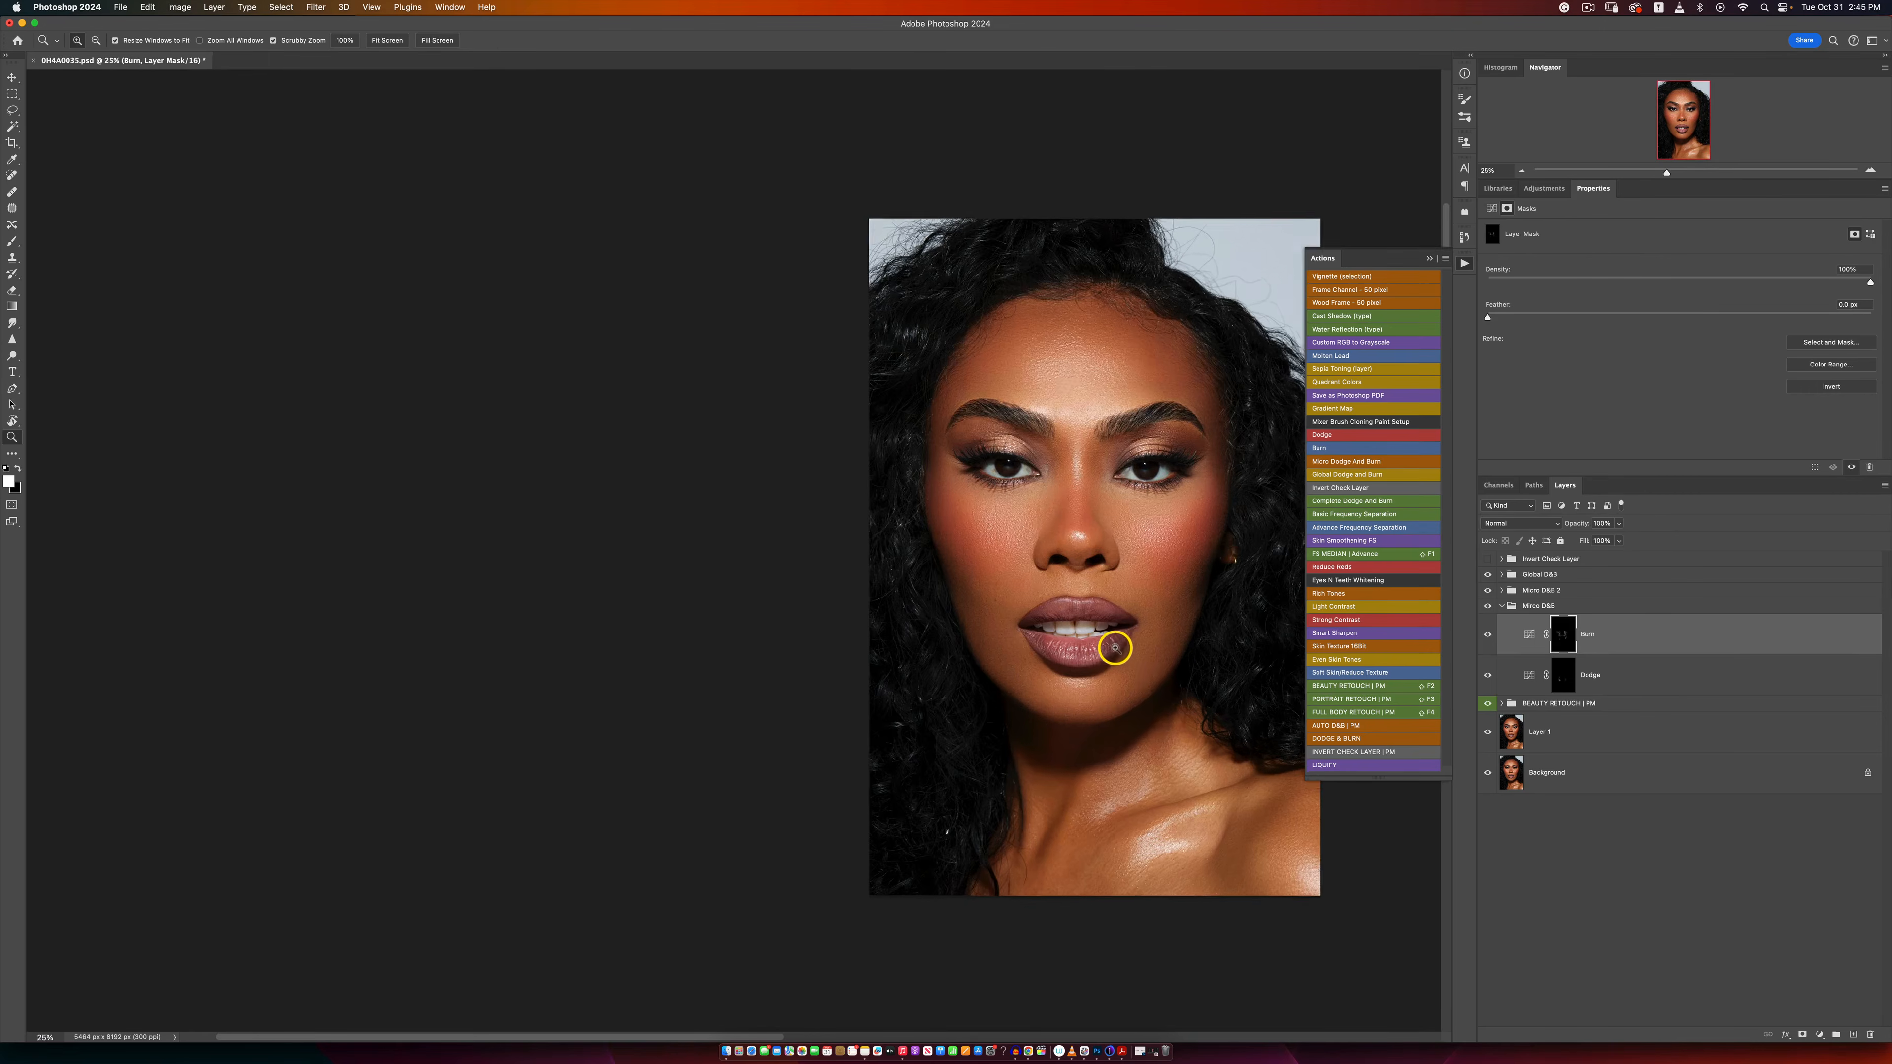
{"action": "key", "text": "b"}
{"action": "left_click_drag", "start_coordinate": [1179, 652], "coordinate": [1119, 663]}
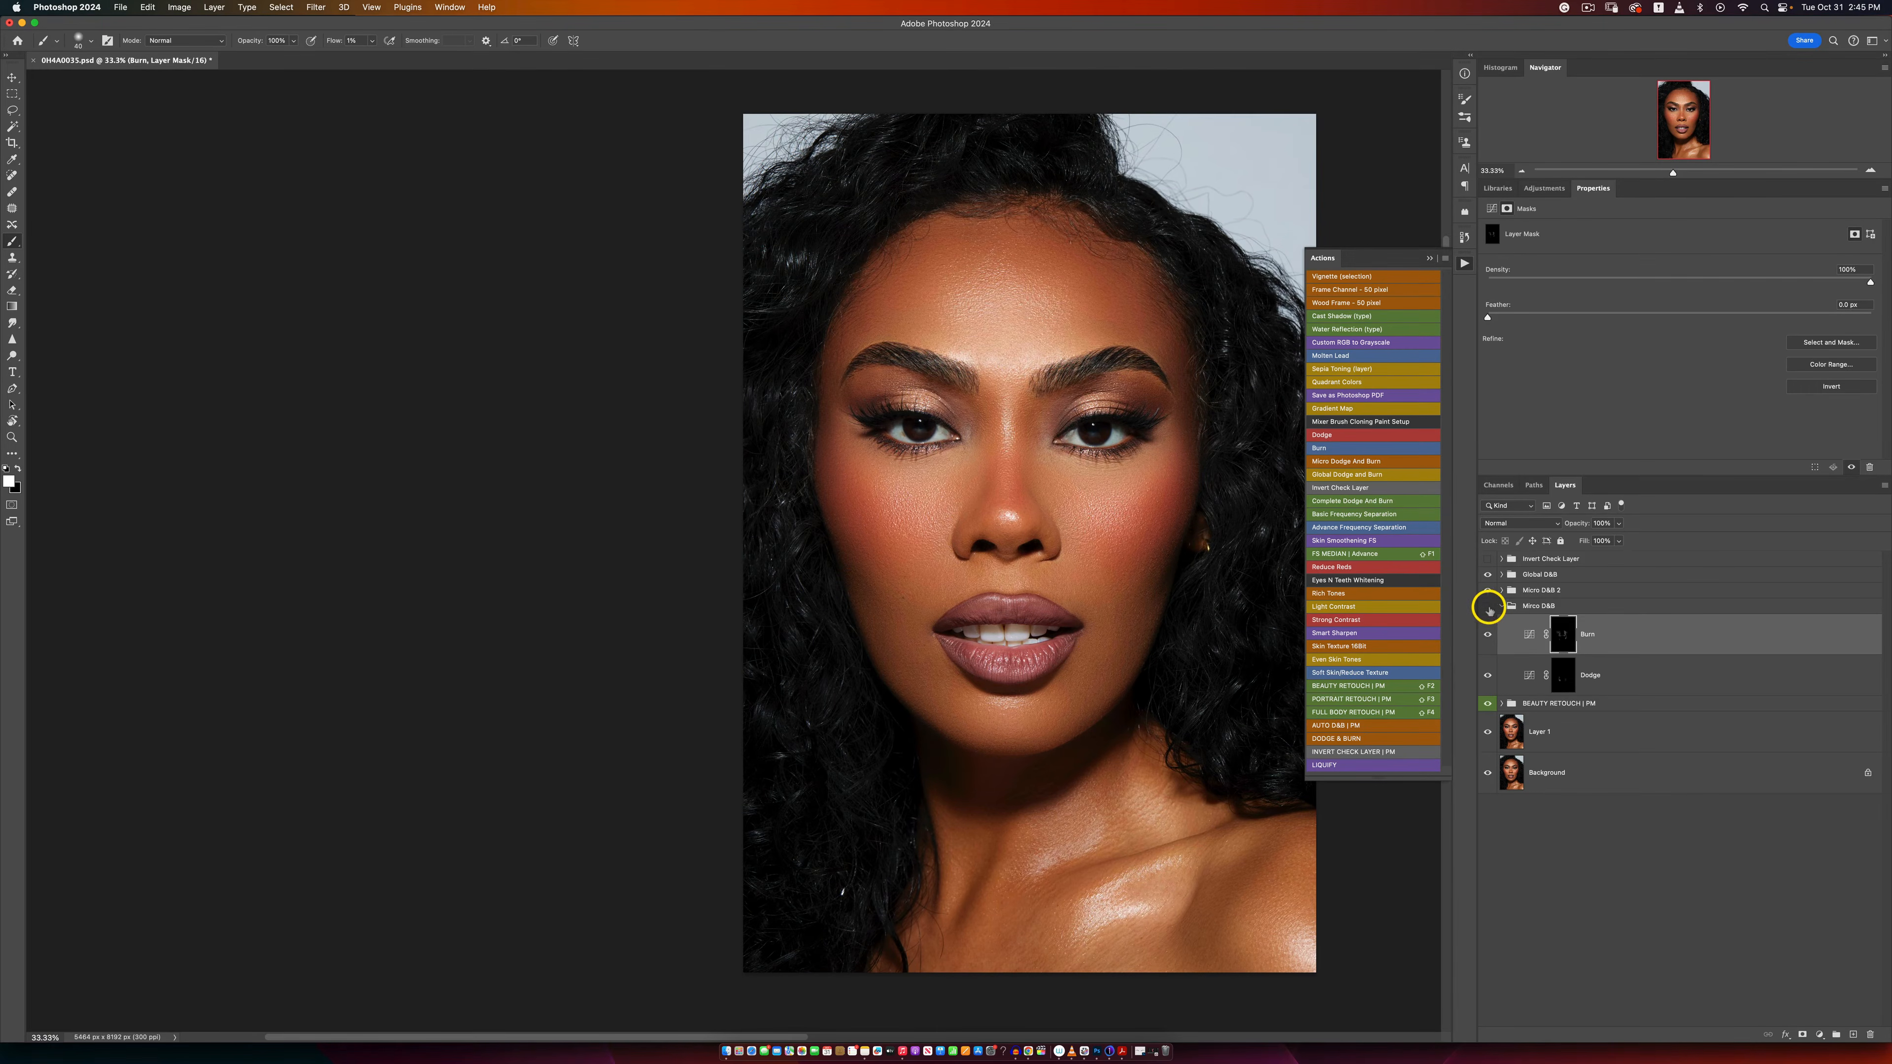
{"action": "left_click", "coordinate": [1487, 606]}
{"action": "left_click", "coordinate": [1487, 606]}
{"action": "key", "text": "z"}
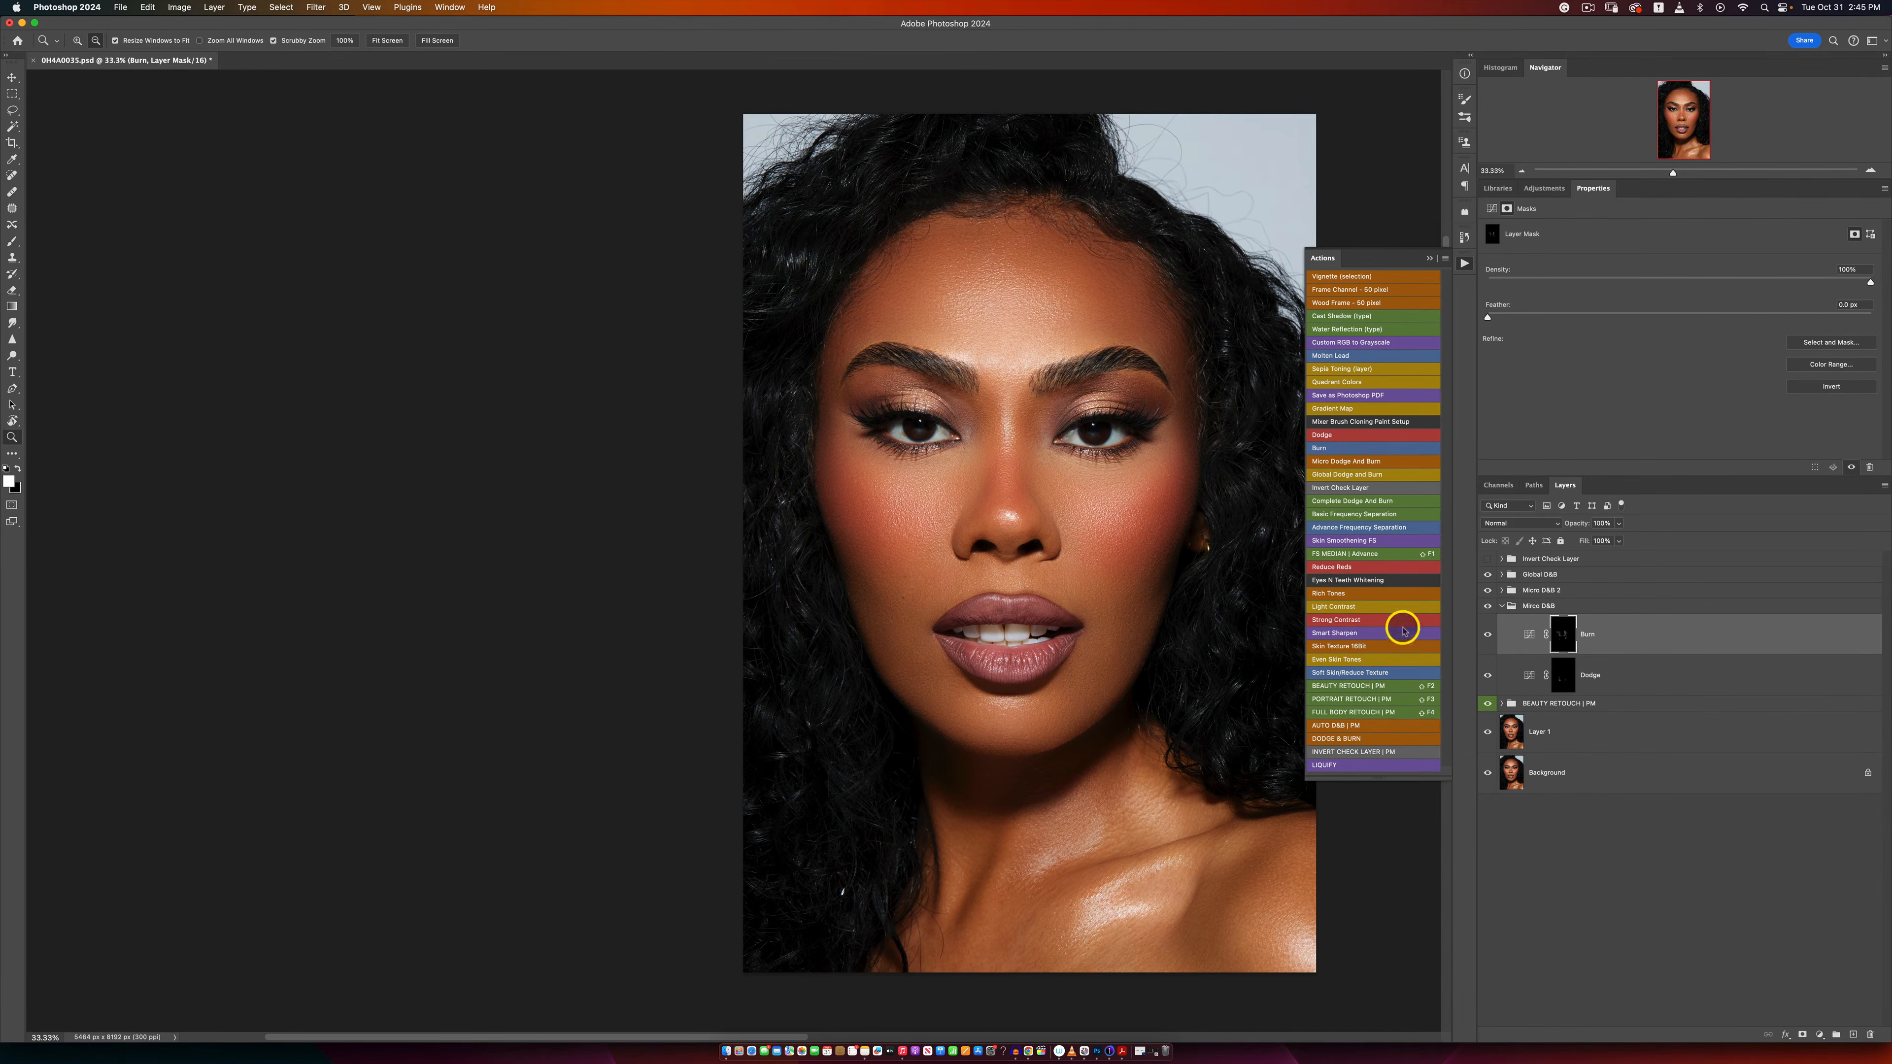
{"action": "left_click", "coordinate": [1084, 602], "text": "alt"}
{"action": "left_click", "coordinate": [1084, 602], "text": "alt"}
{"action": "left_click", "coordinate": [1109, 571]}
{"action": "left_click", "coordinate": [1109, 571]}
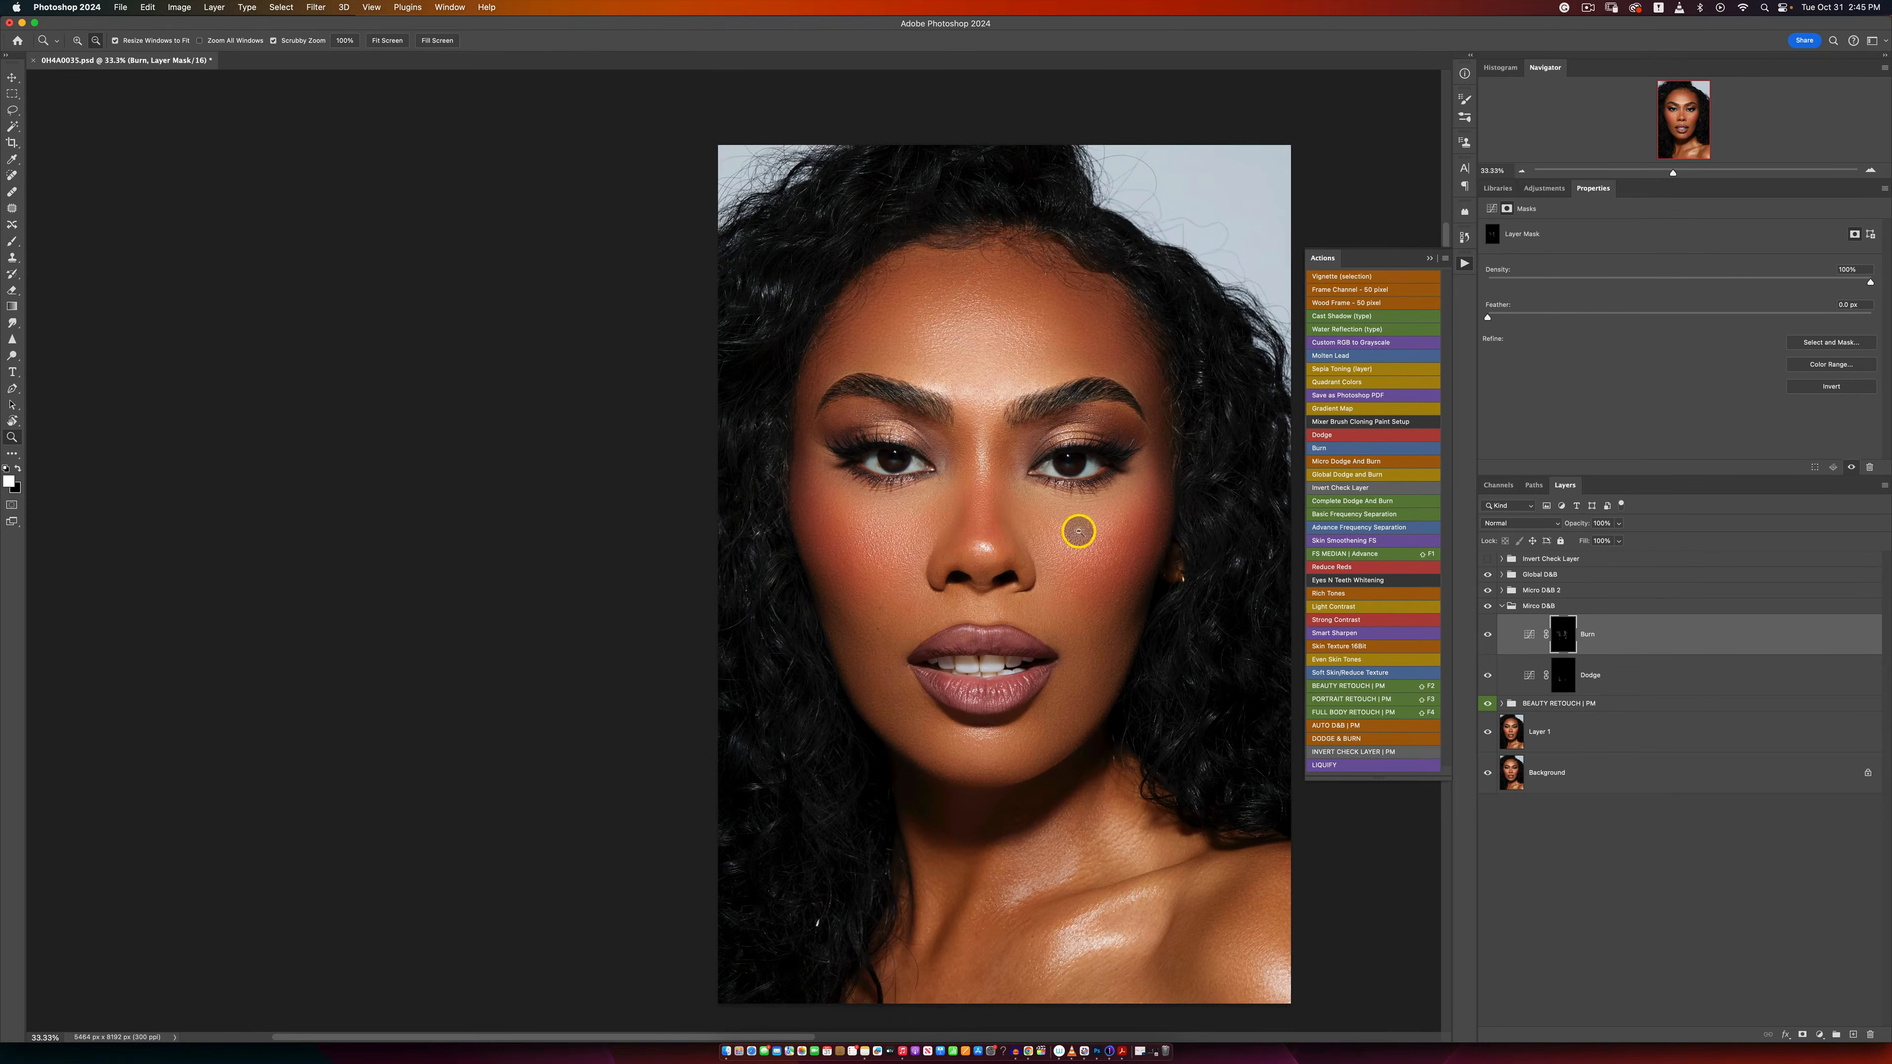
{"action": "left_click", "coordinate": [1081, 556], "text": "alt"}
{"action": "key", "text": "b"}
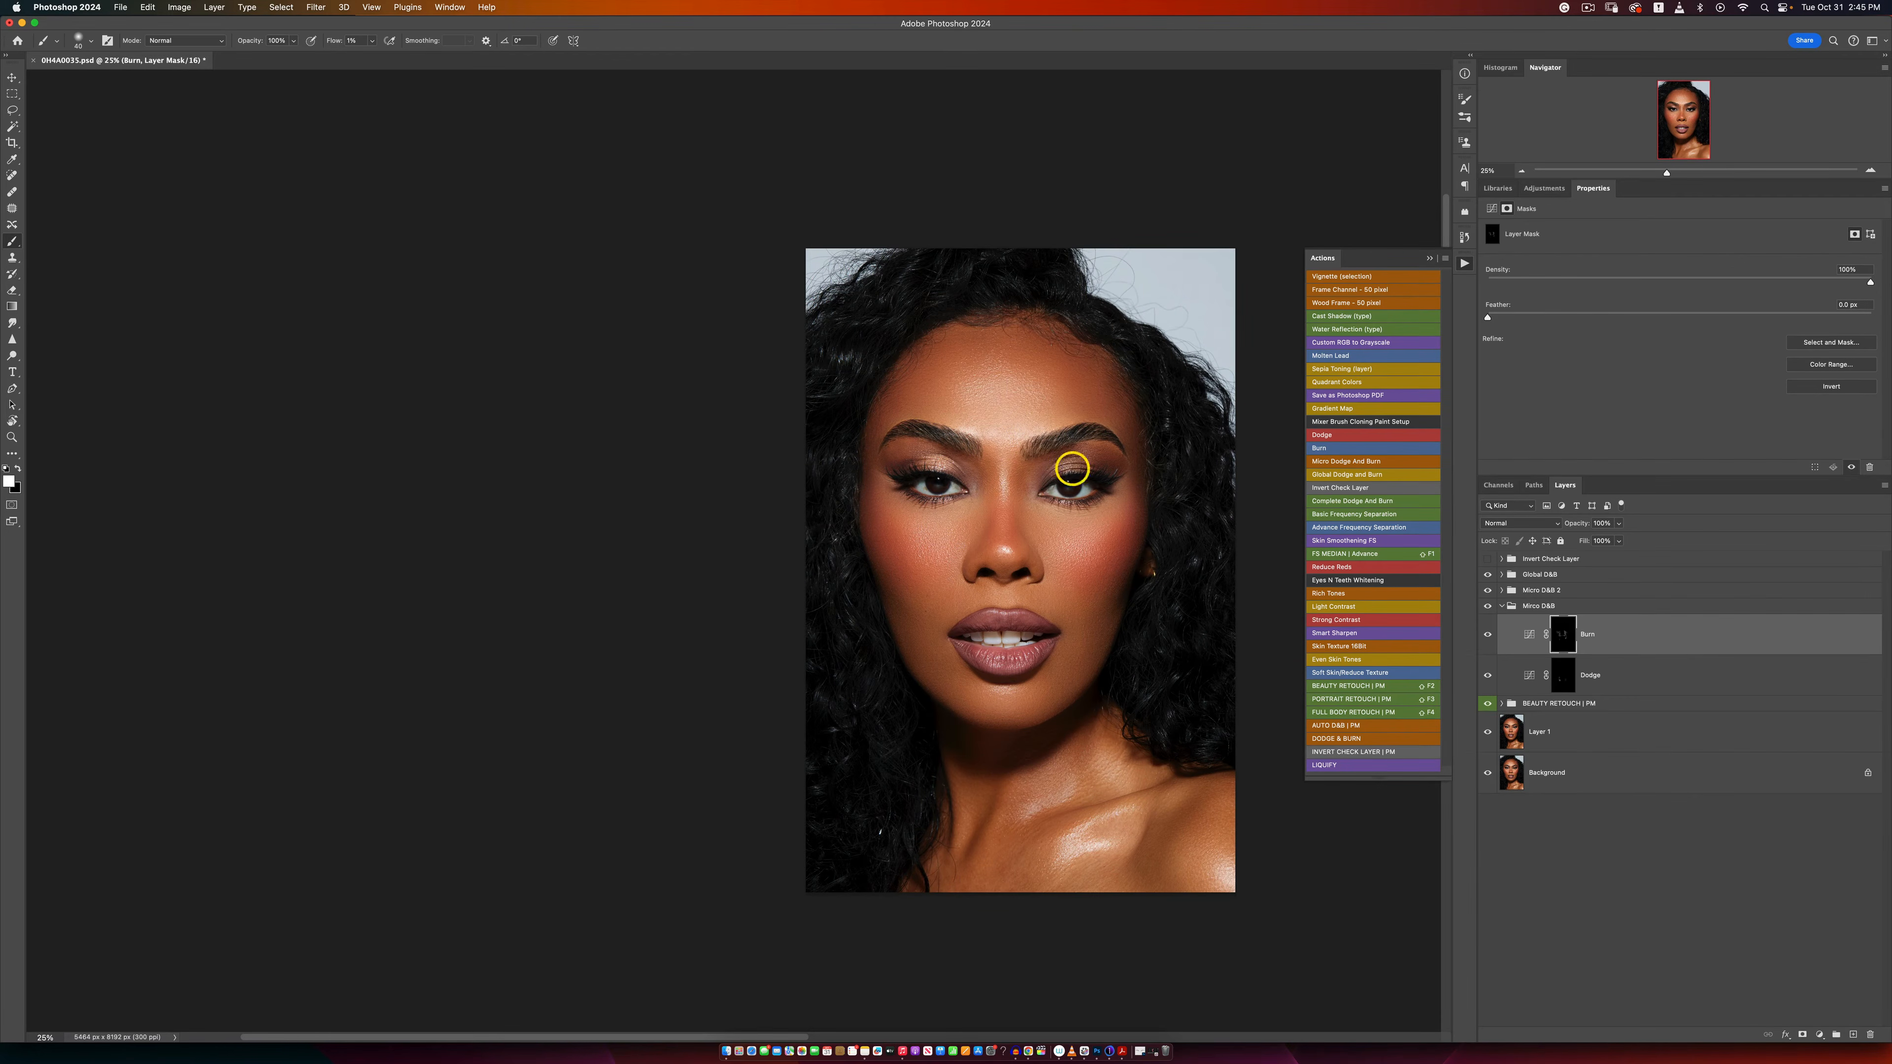
Step: Collapse the Micro D&B group and delete the Micro D&B 2 group
{"action": "left_click", "coordinate": [1500, 607]}
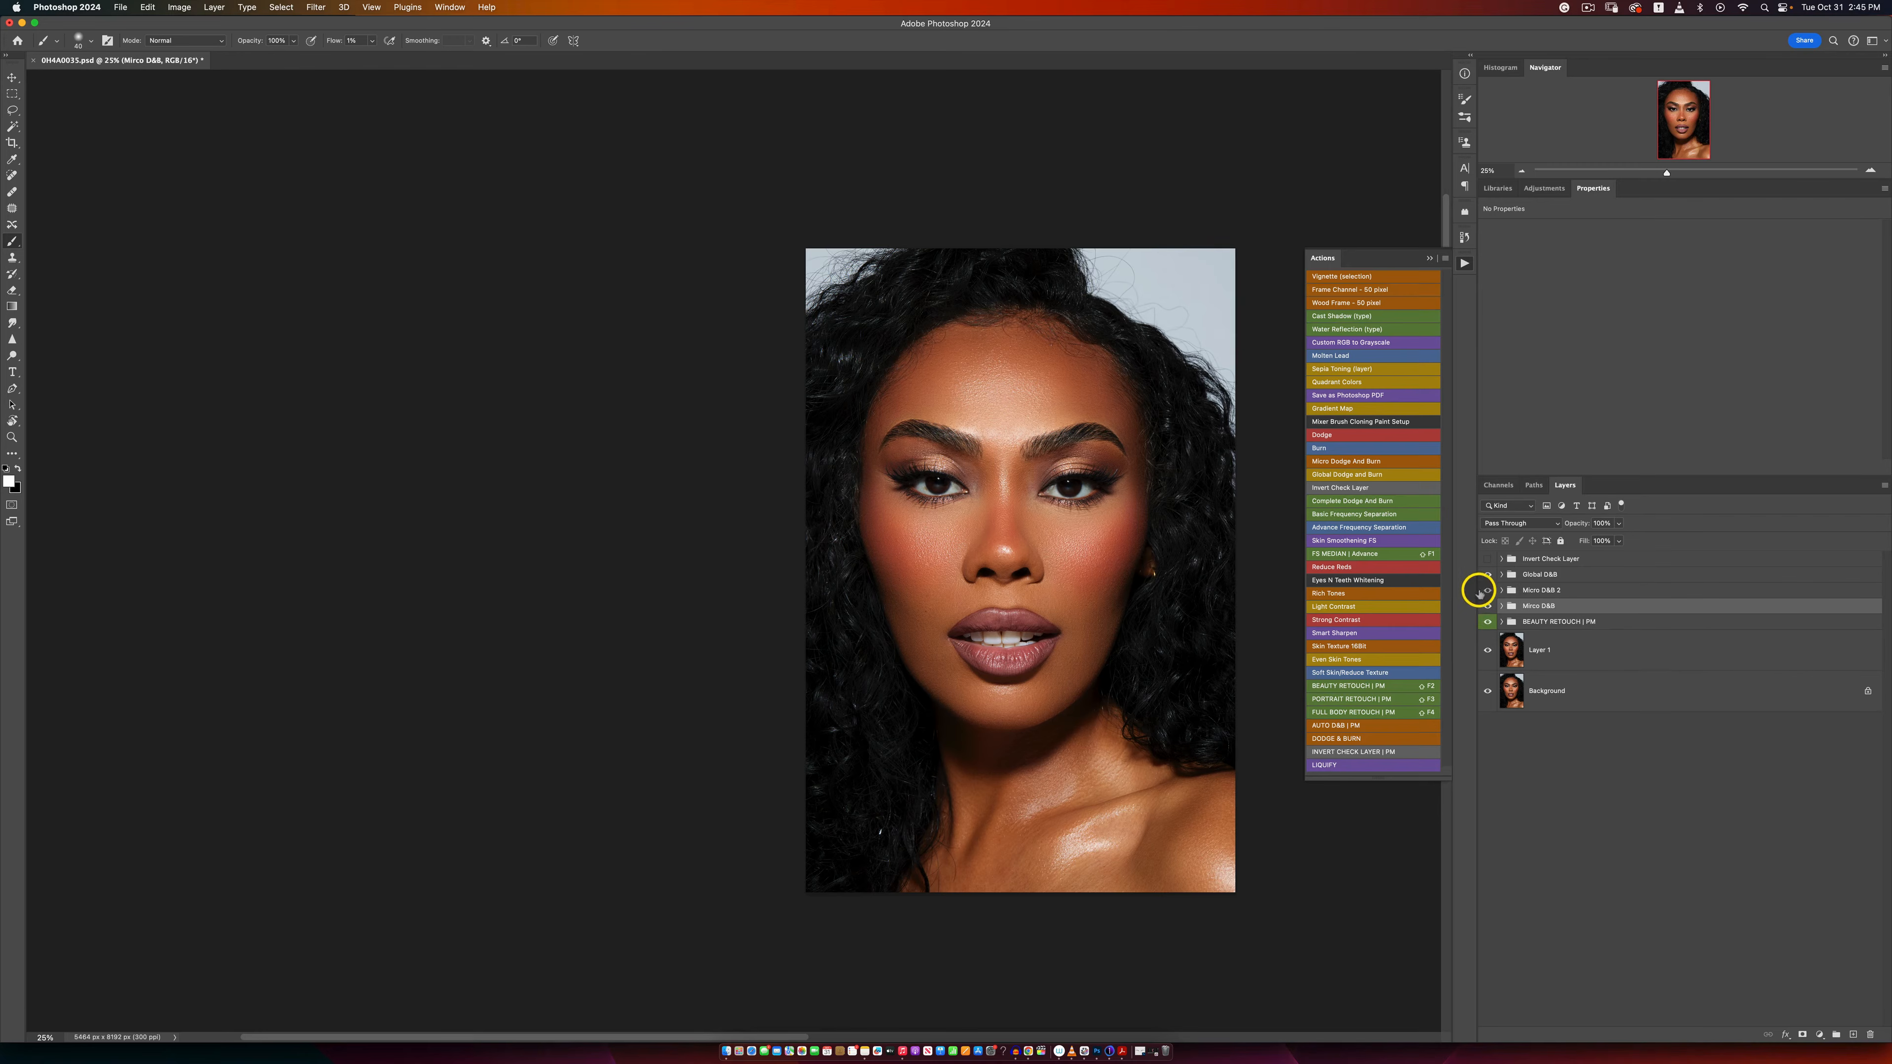
{"action": "left_click", "coordinate": [1538, 590]}
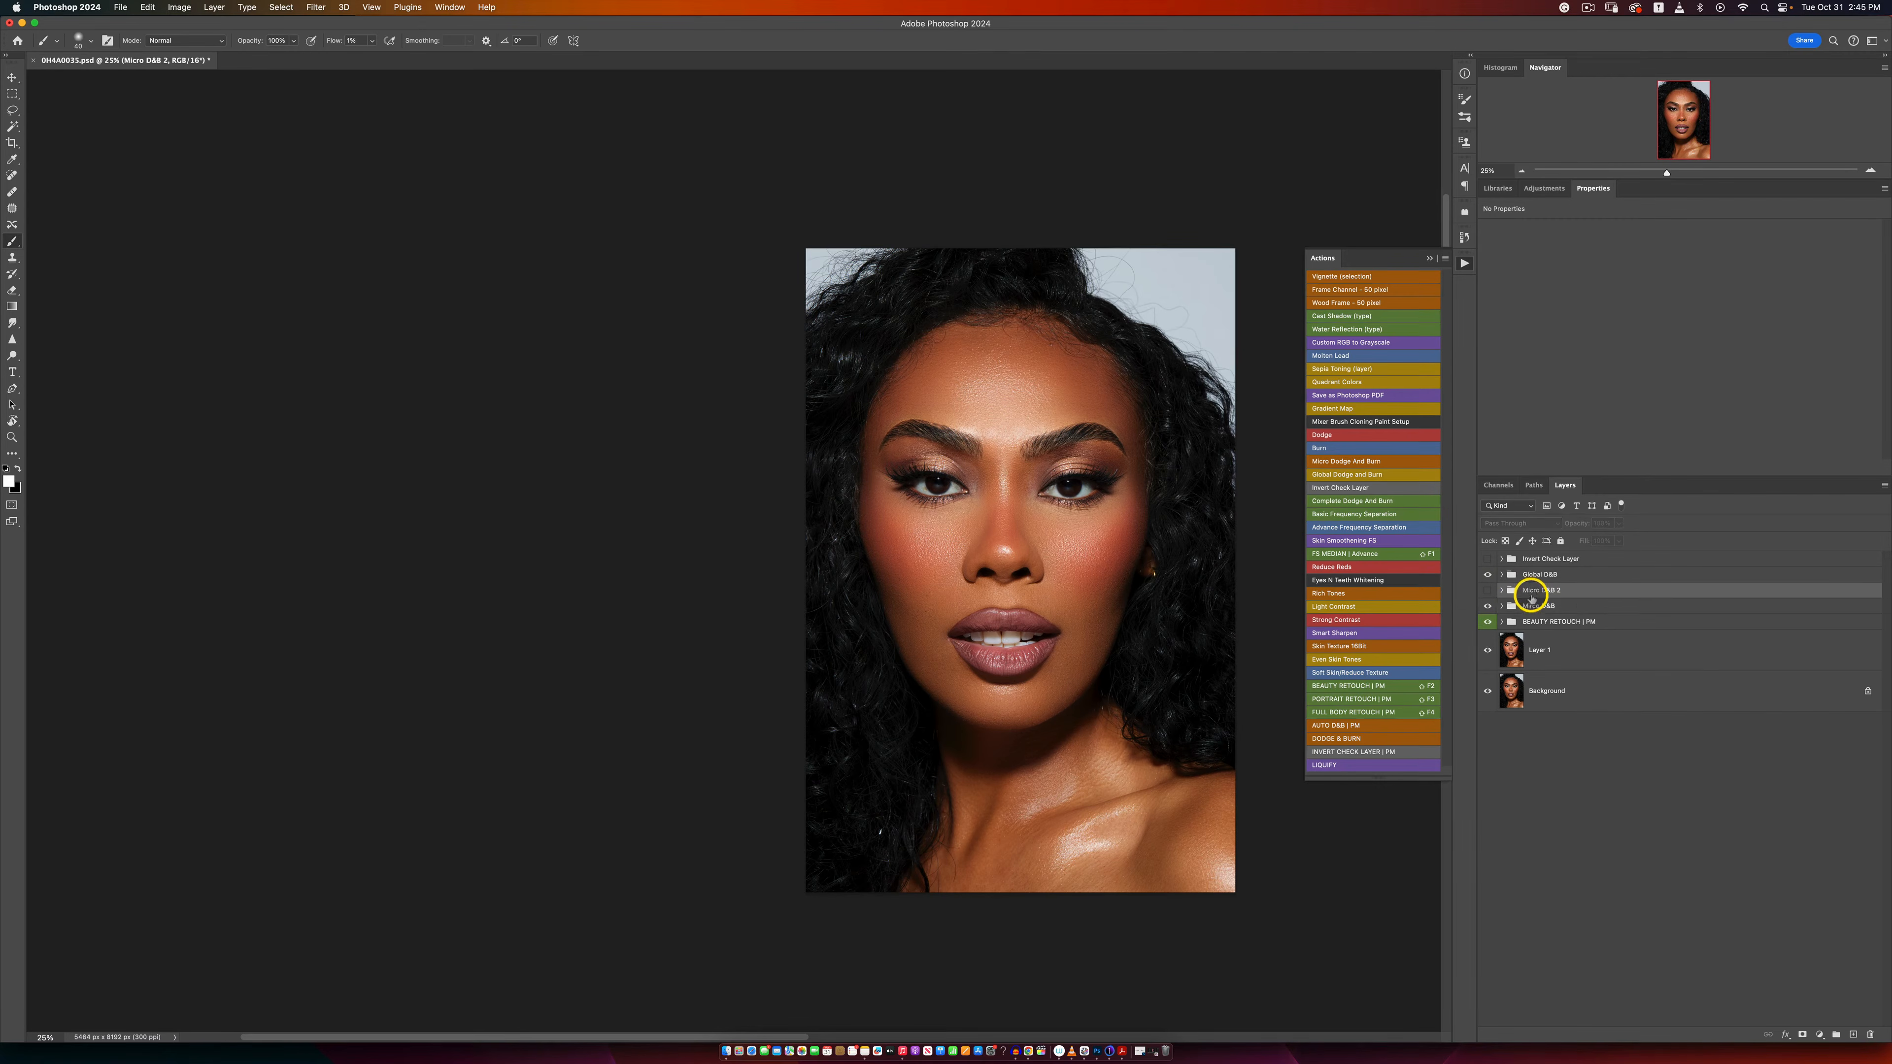
{"action": "key", "text": "Delete"}
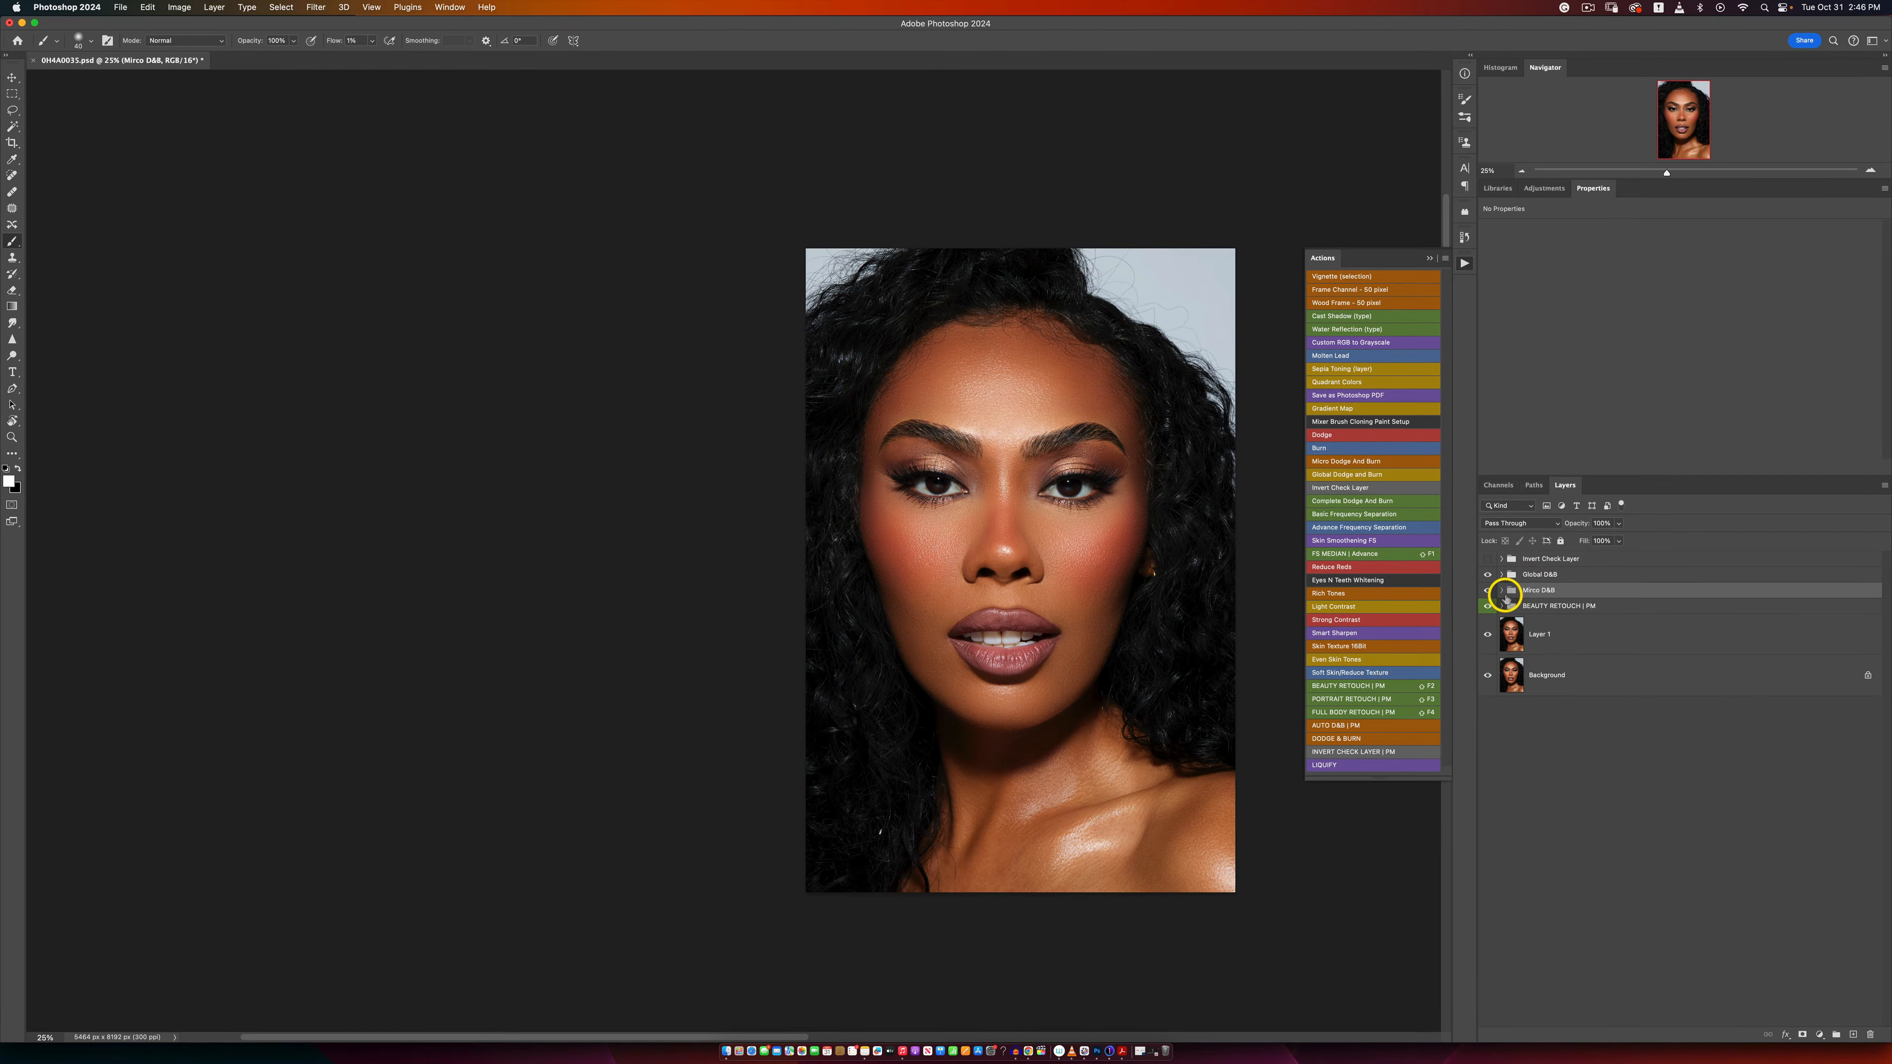
Step: Paint white on the Global D&B Dodge mask over the forehead, cheeks and chin with a large brush at 3% flow
{"action": "left_click", "coordinate": [1508, 576]}
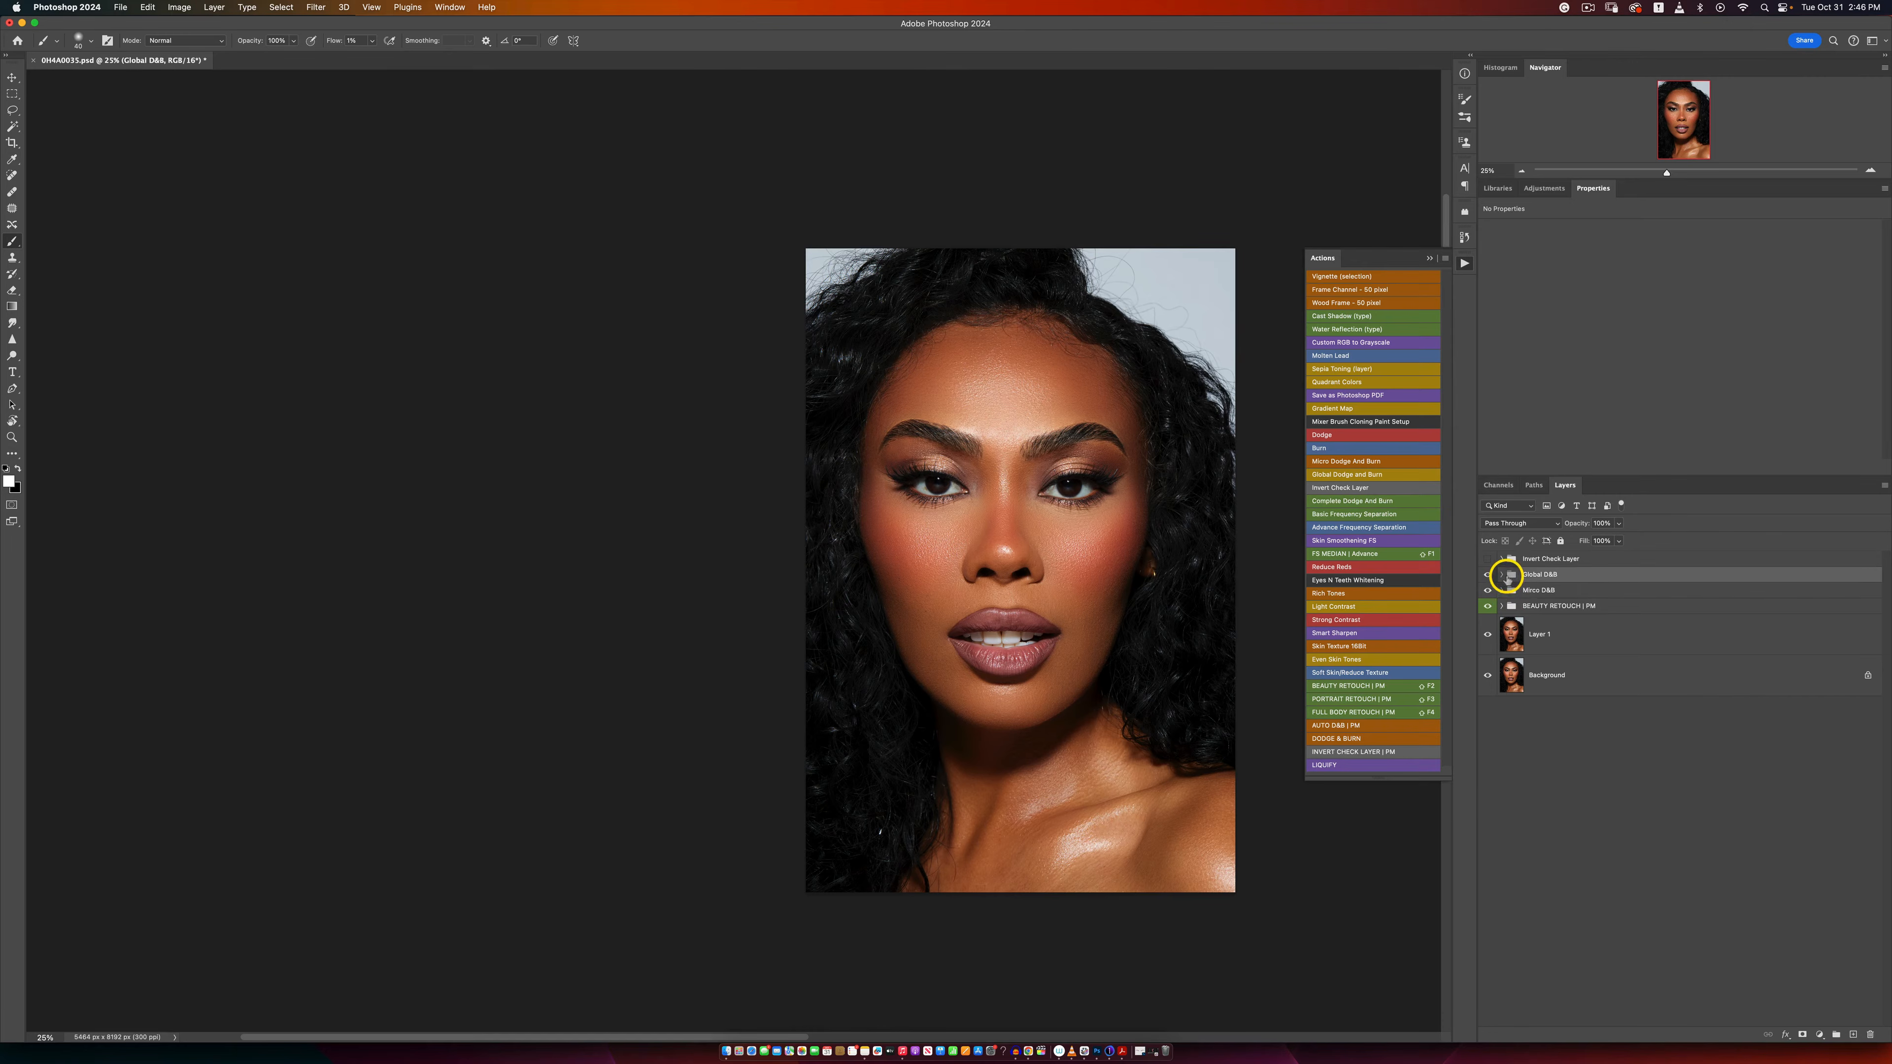
{"action": "left_click", "coordinate": [1502, 577]}
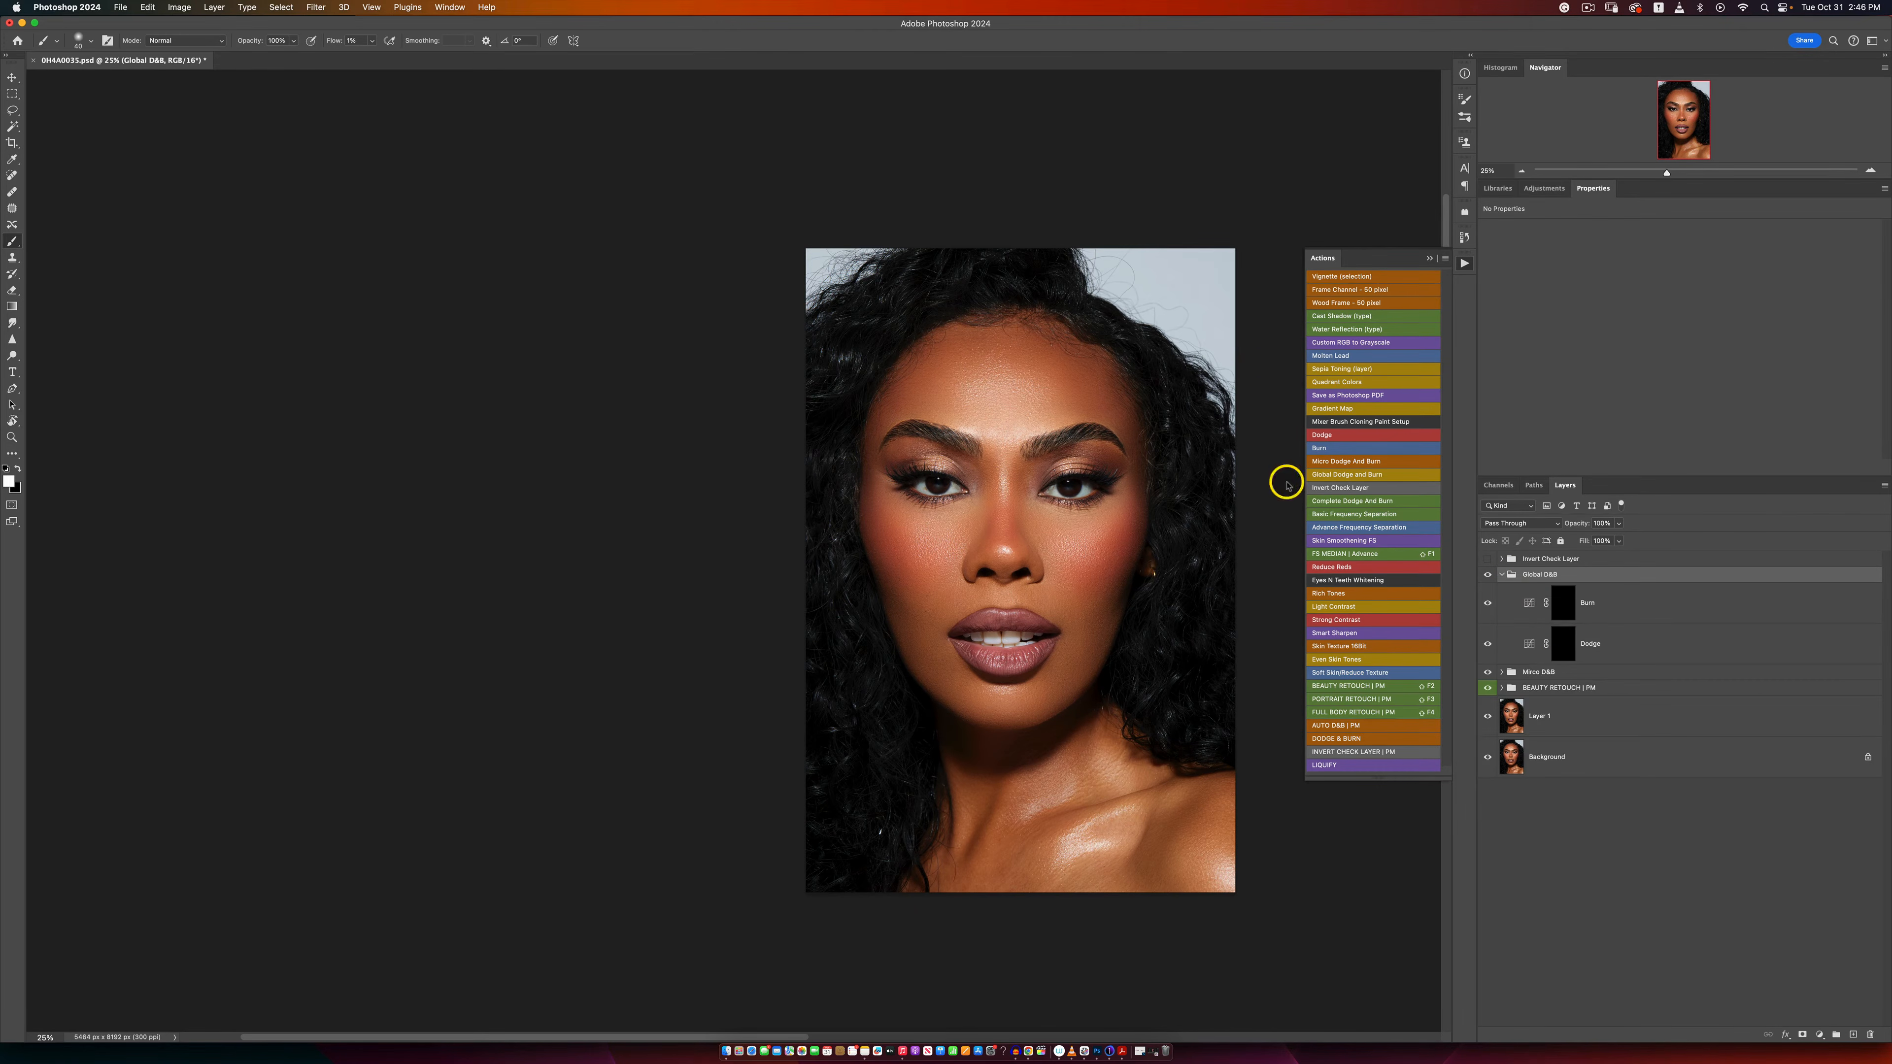
{"action": "left_click", "coordinate": [371, 42]}
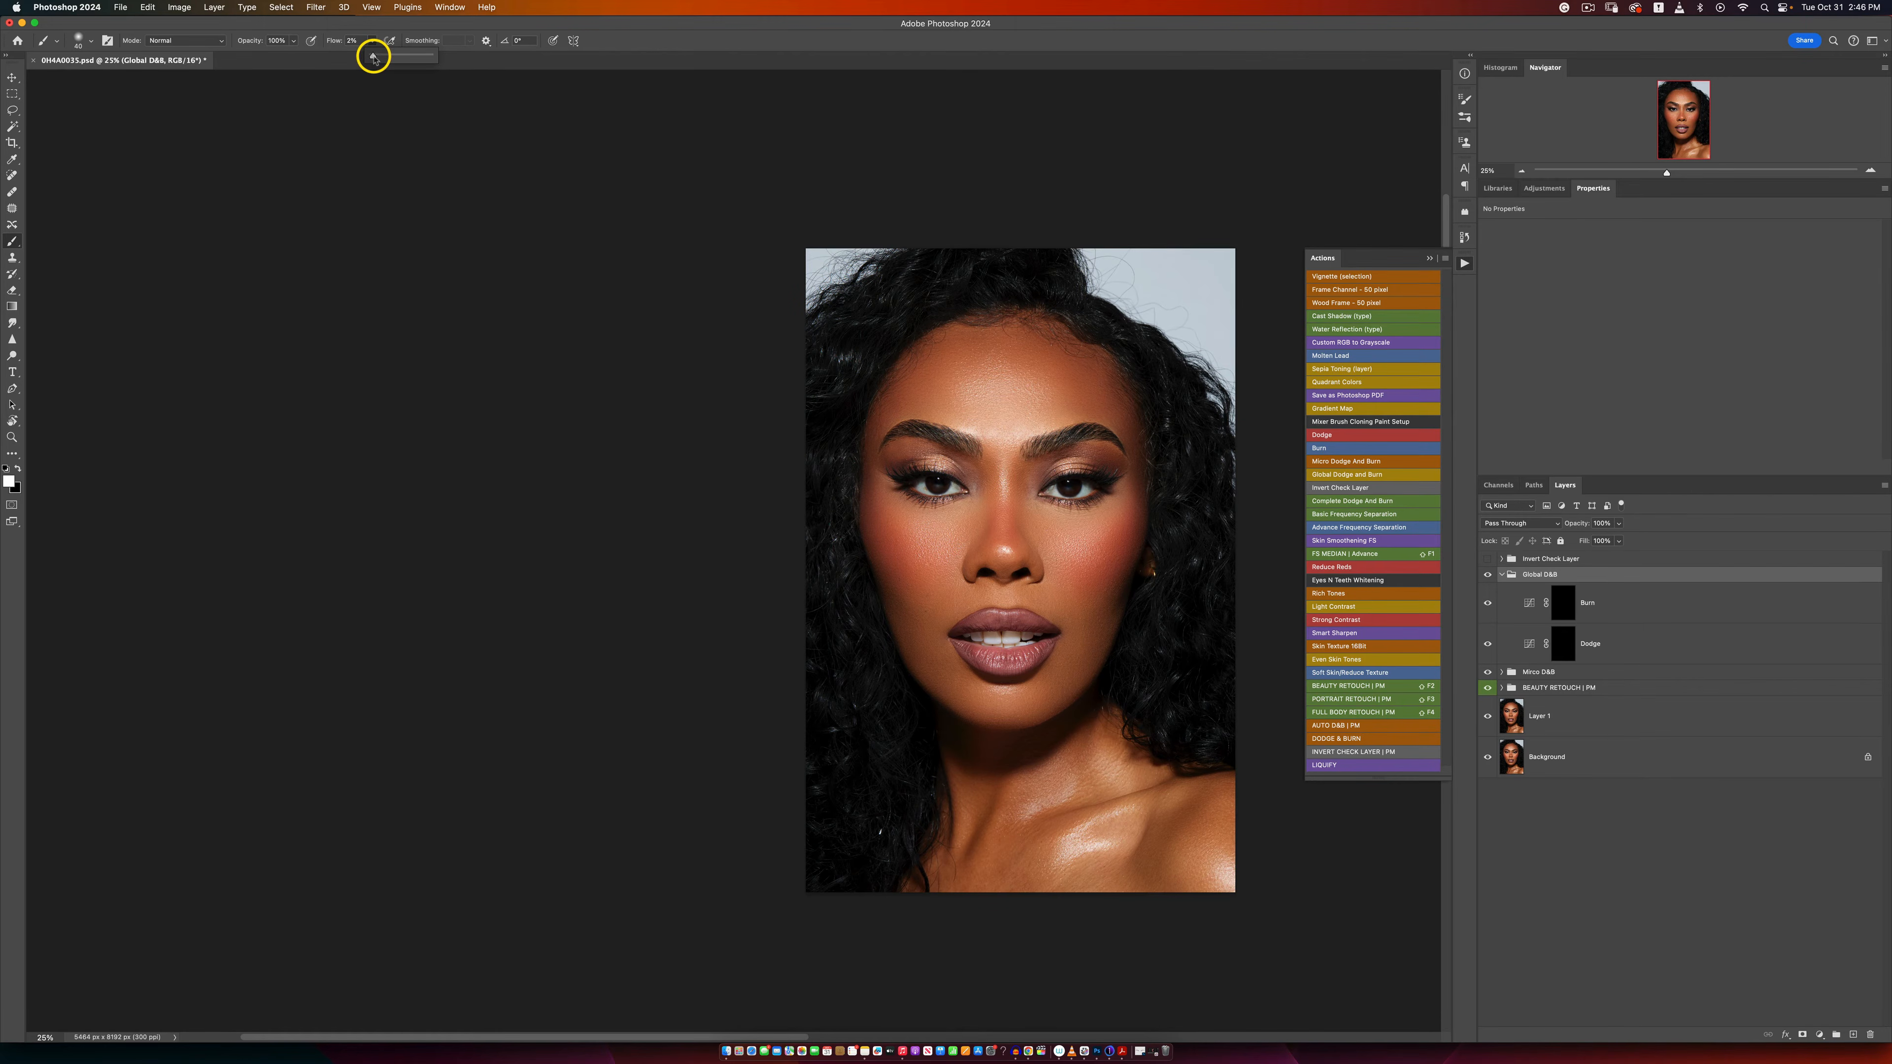
{"action": "left_click", "coordinate": [672, 48]}
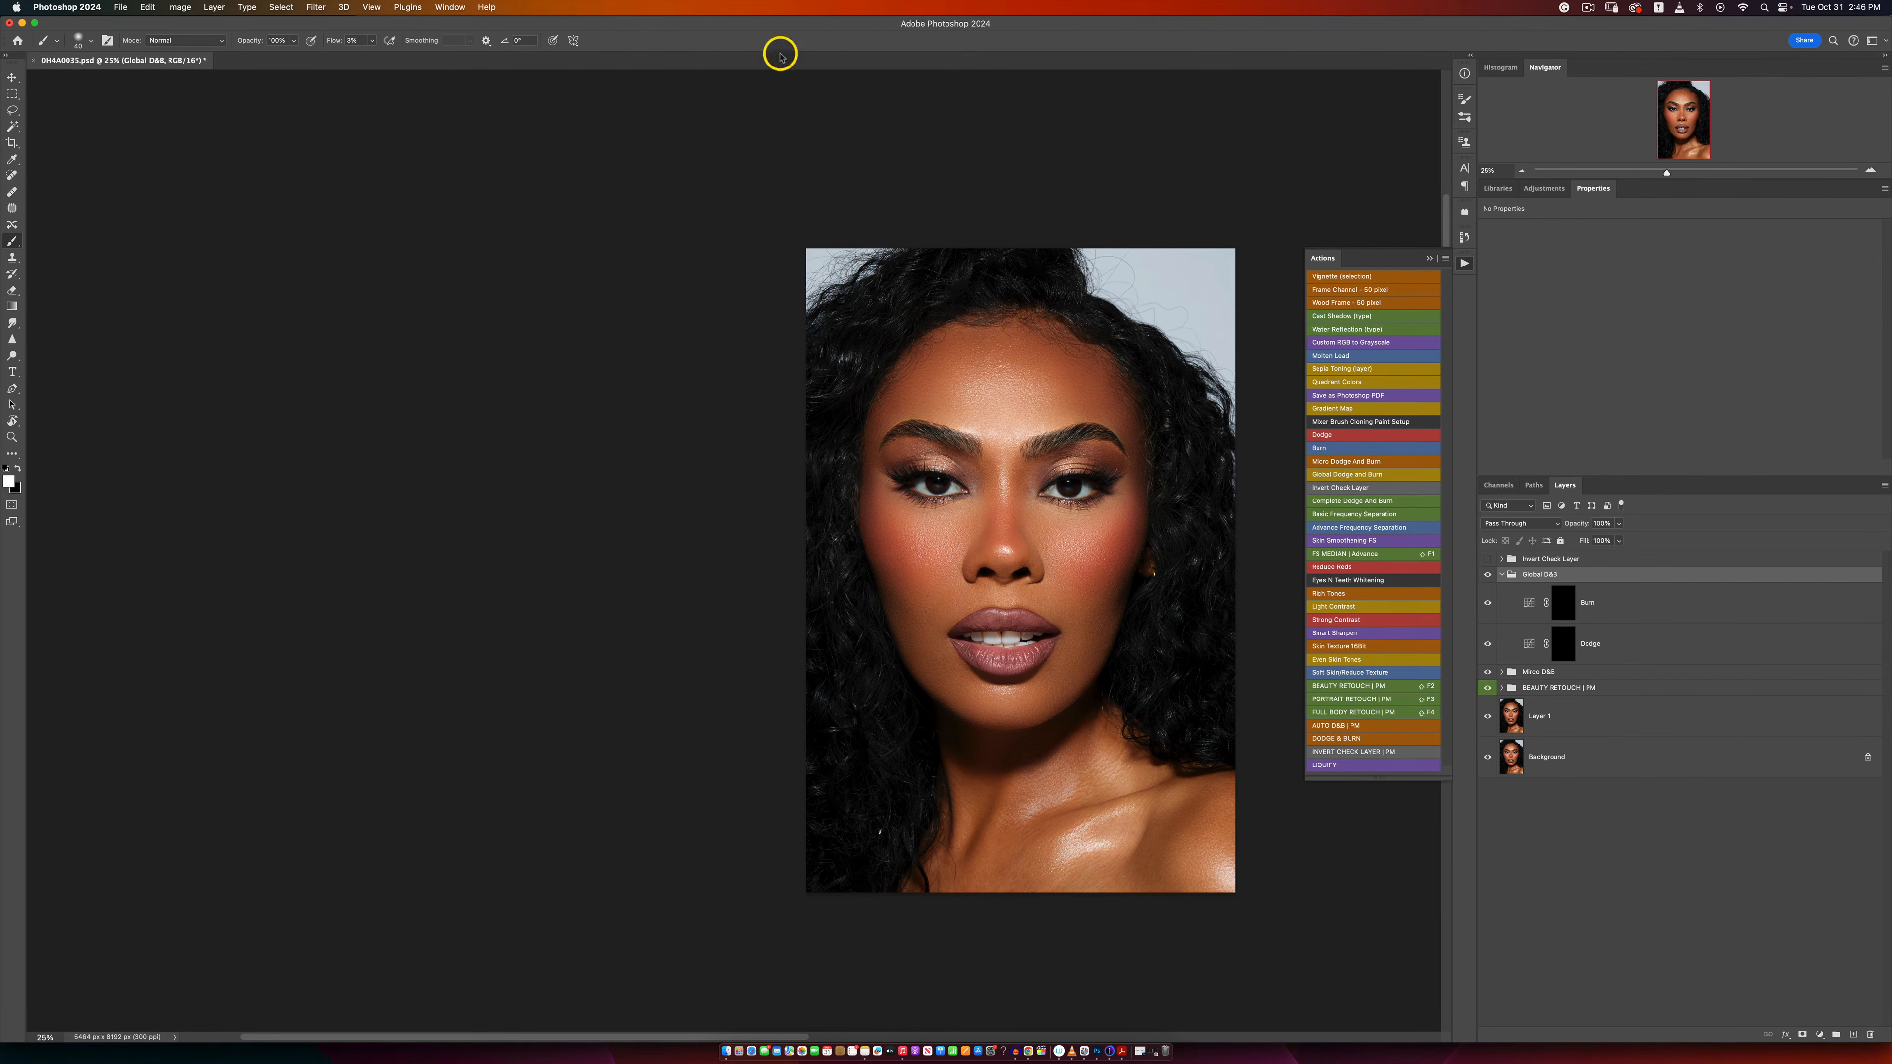
{"action": "left_click", "coordinate": [1564, 642]}
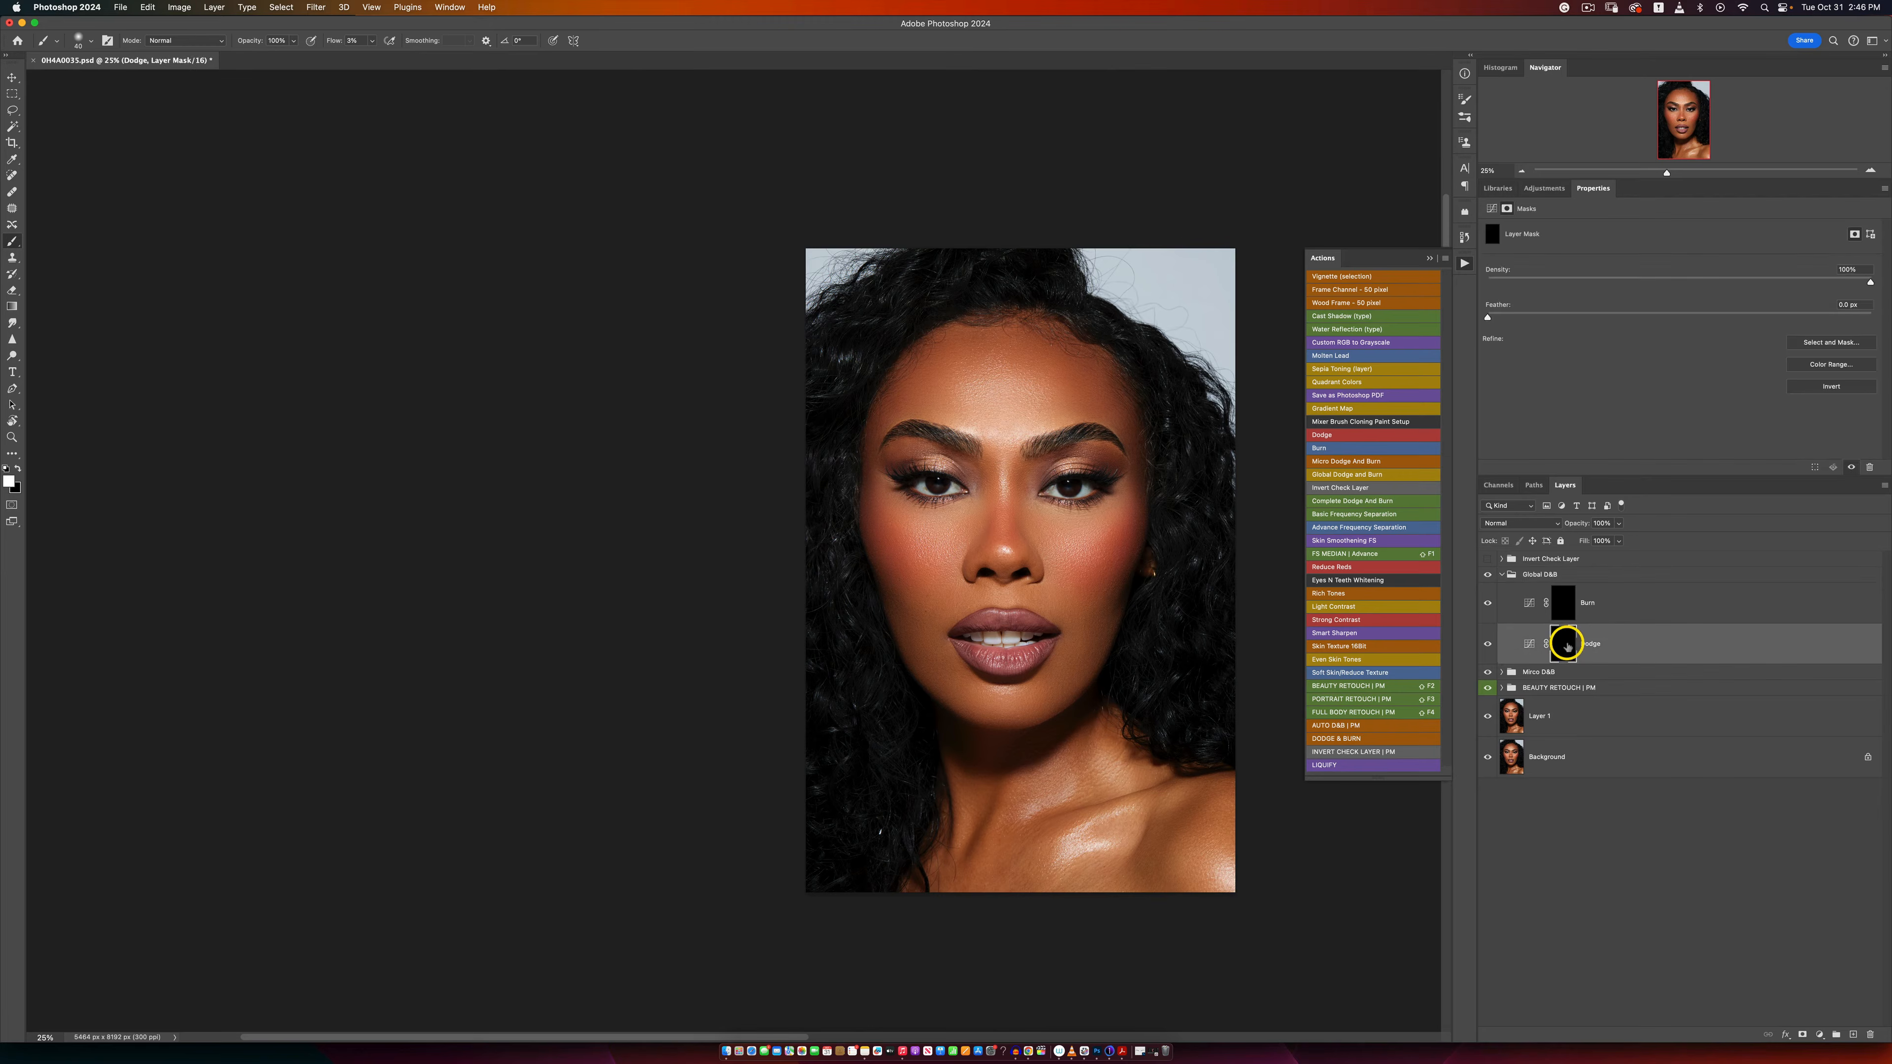
{"action": "key", "text": "bracketright"}
{"action": "key", "text": "bracketright"}
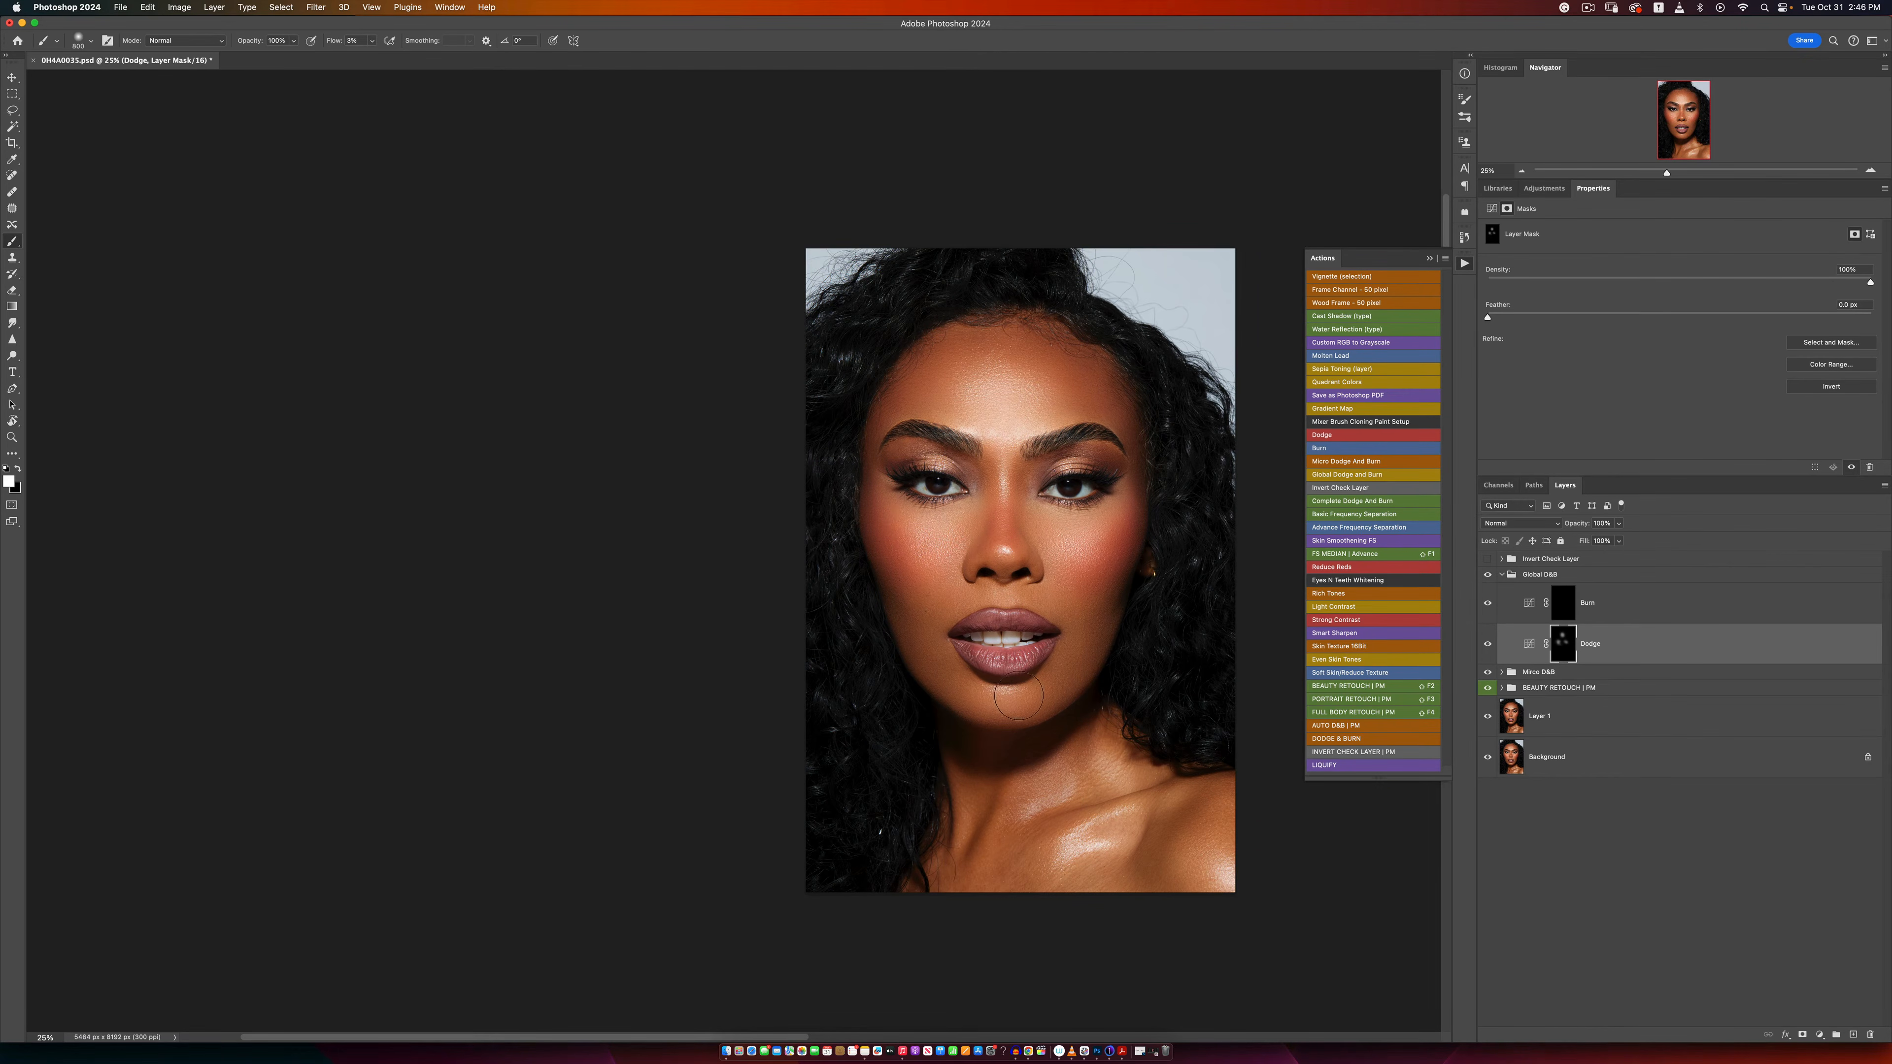
{"action": "left_click_drag", "start_coordinate": [1014, 699], "coordinate": [991, 693]}
Step: Paint the Global D&B Dodge mask over the lip highlights with a smaller brush
{"action": "key", "text": "bracketleft"}
{"action": "key", "text": "bracketleft"}
{"action": "key", "text": "bracketleft"}
{"action": "key", "text": "z"}
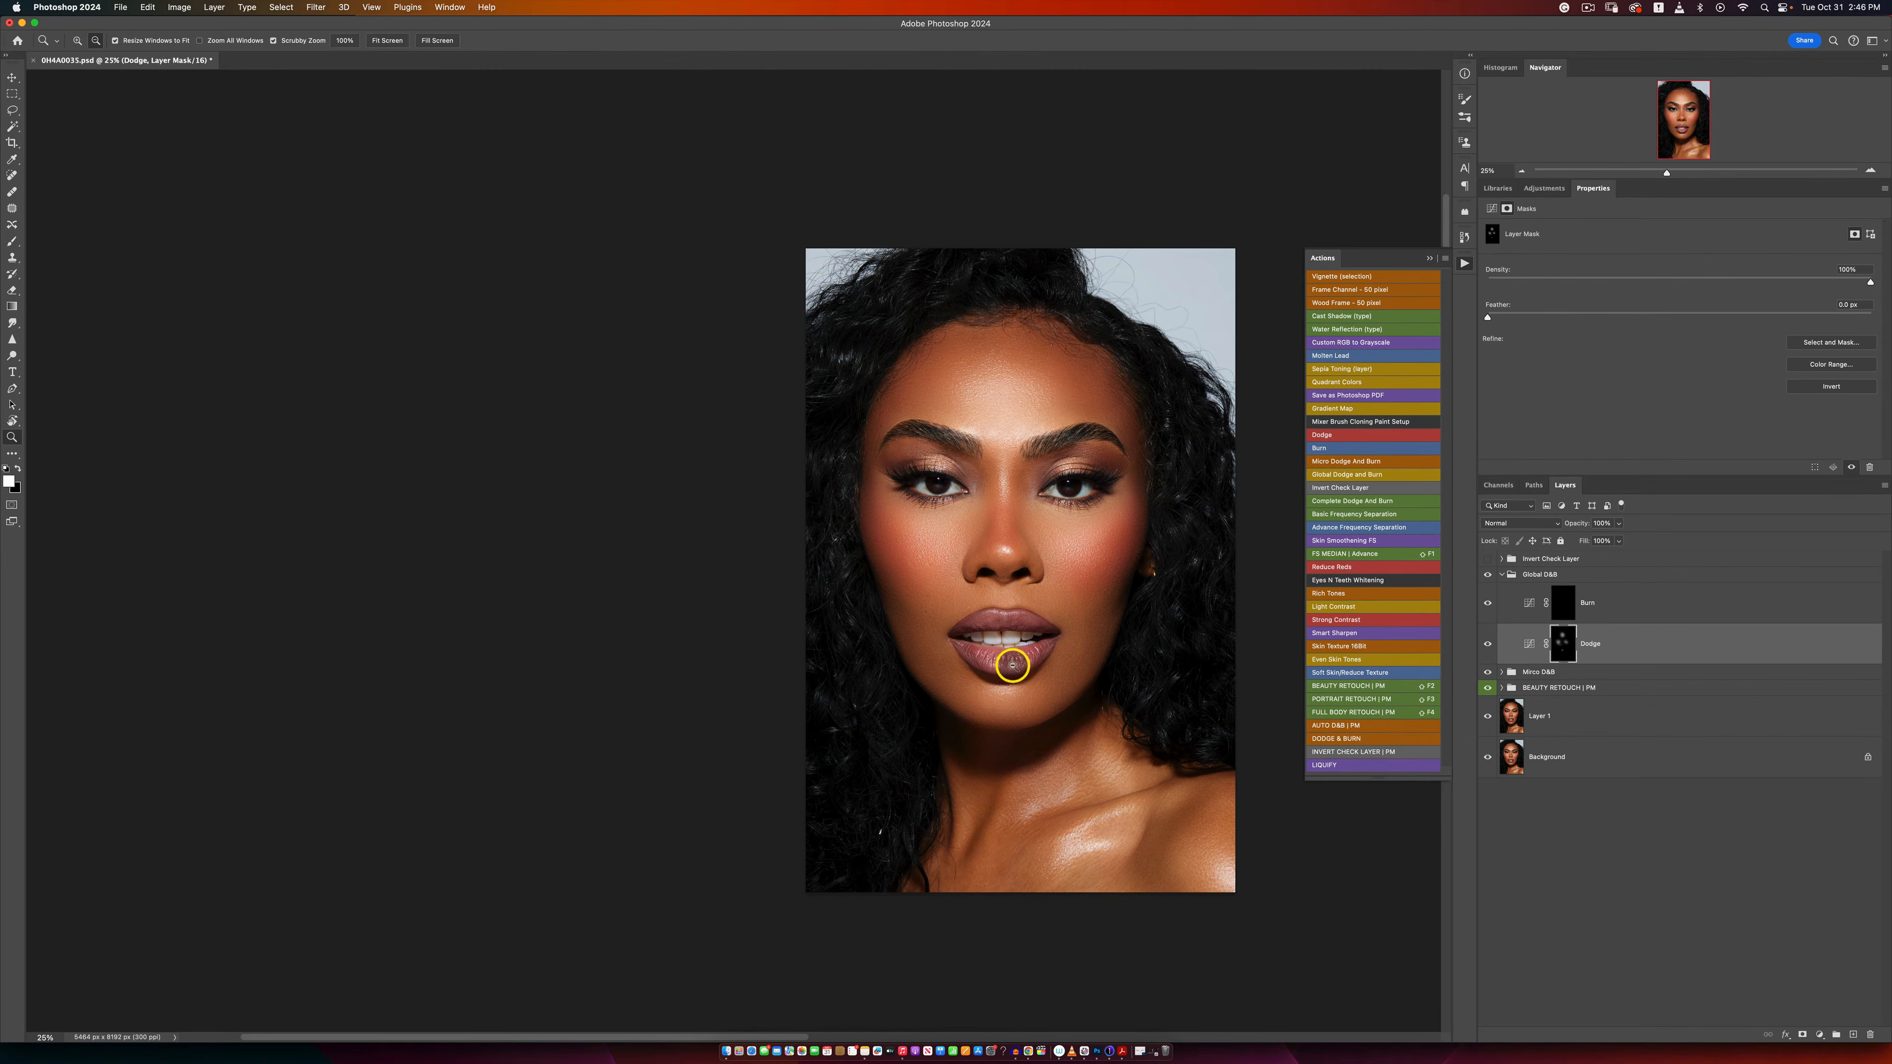
{"action": "left_click", "coordinate": [1014, 663]}
{"action": "left_click", "coordinate": [1005, 641]}
{"action": "key", "text": "b"}
{"action": "scroll", "coordinate": [1013, 623], "scroll_direction": "right", "scroll_amount": 2}
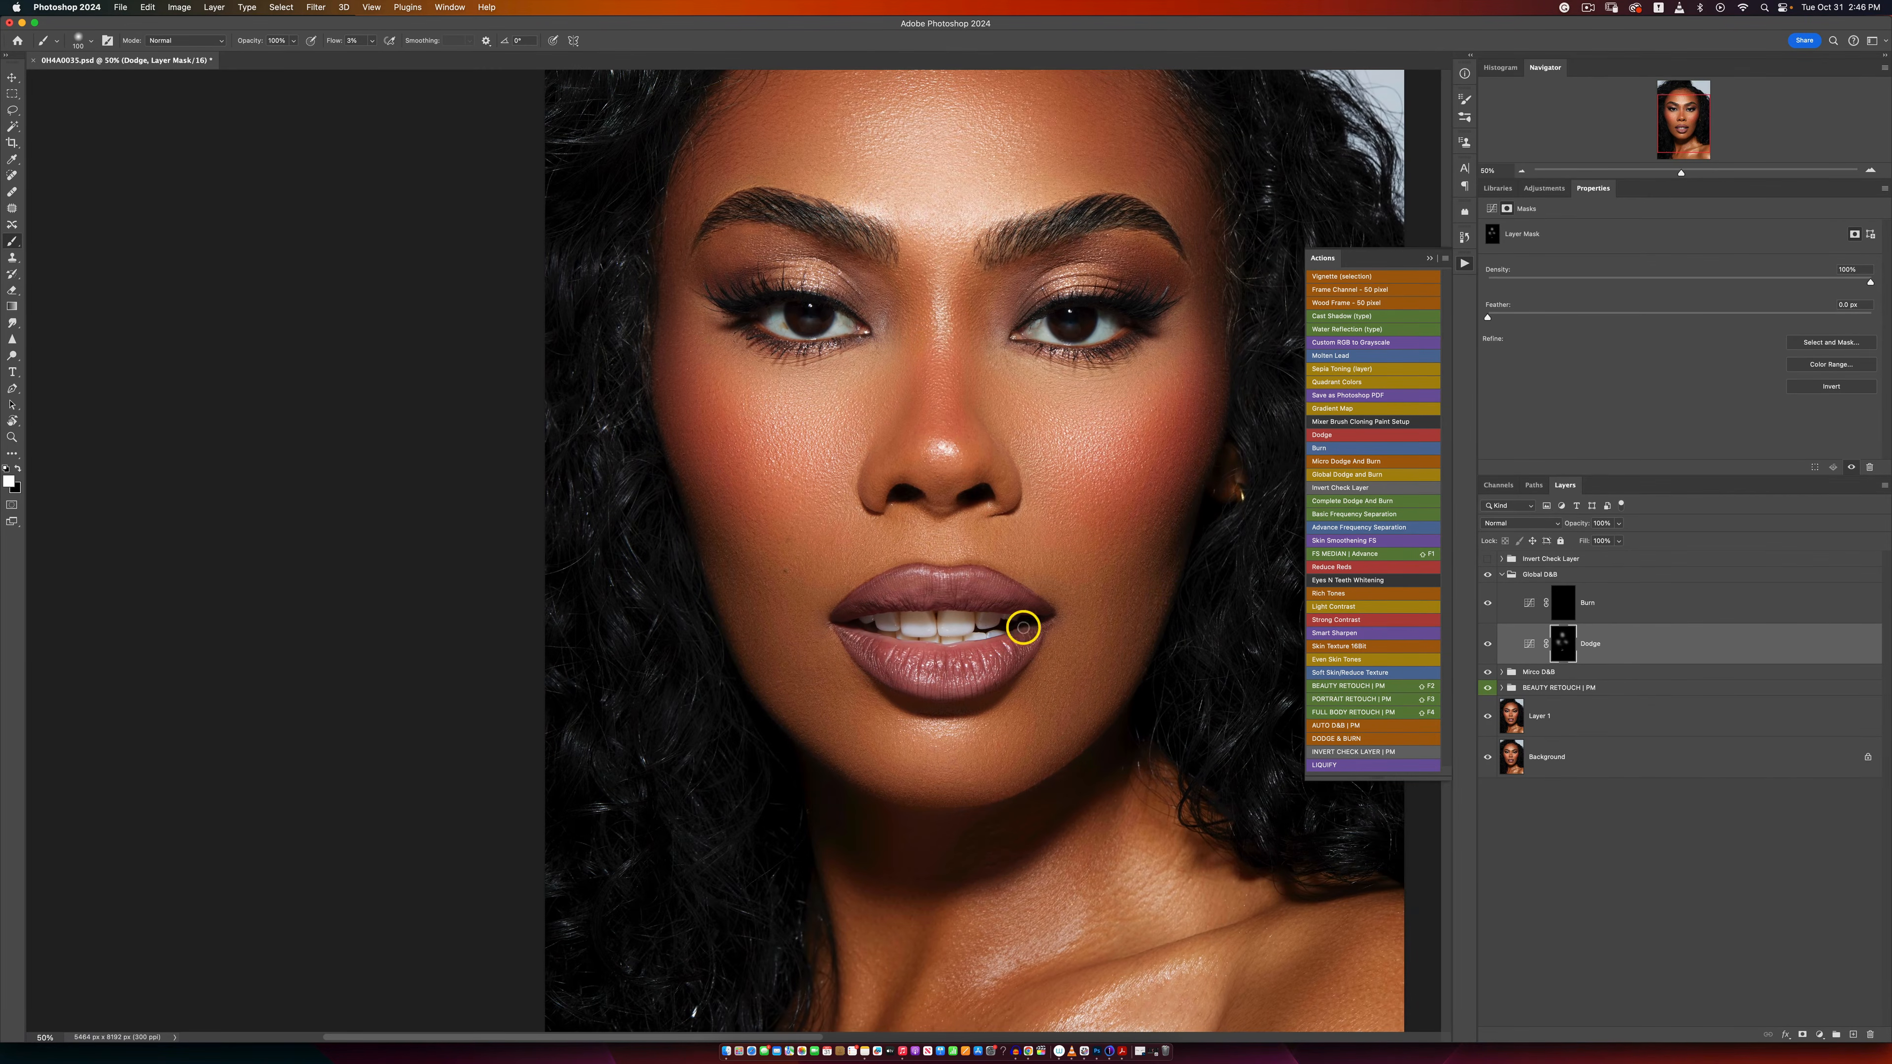
{"action": "key", "text": "bracketleft"}
{"action": "key", "text": "bracketright"}
{"action": "key", "text": "bracketright"}
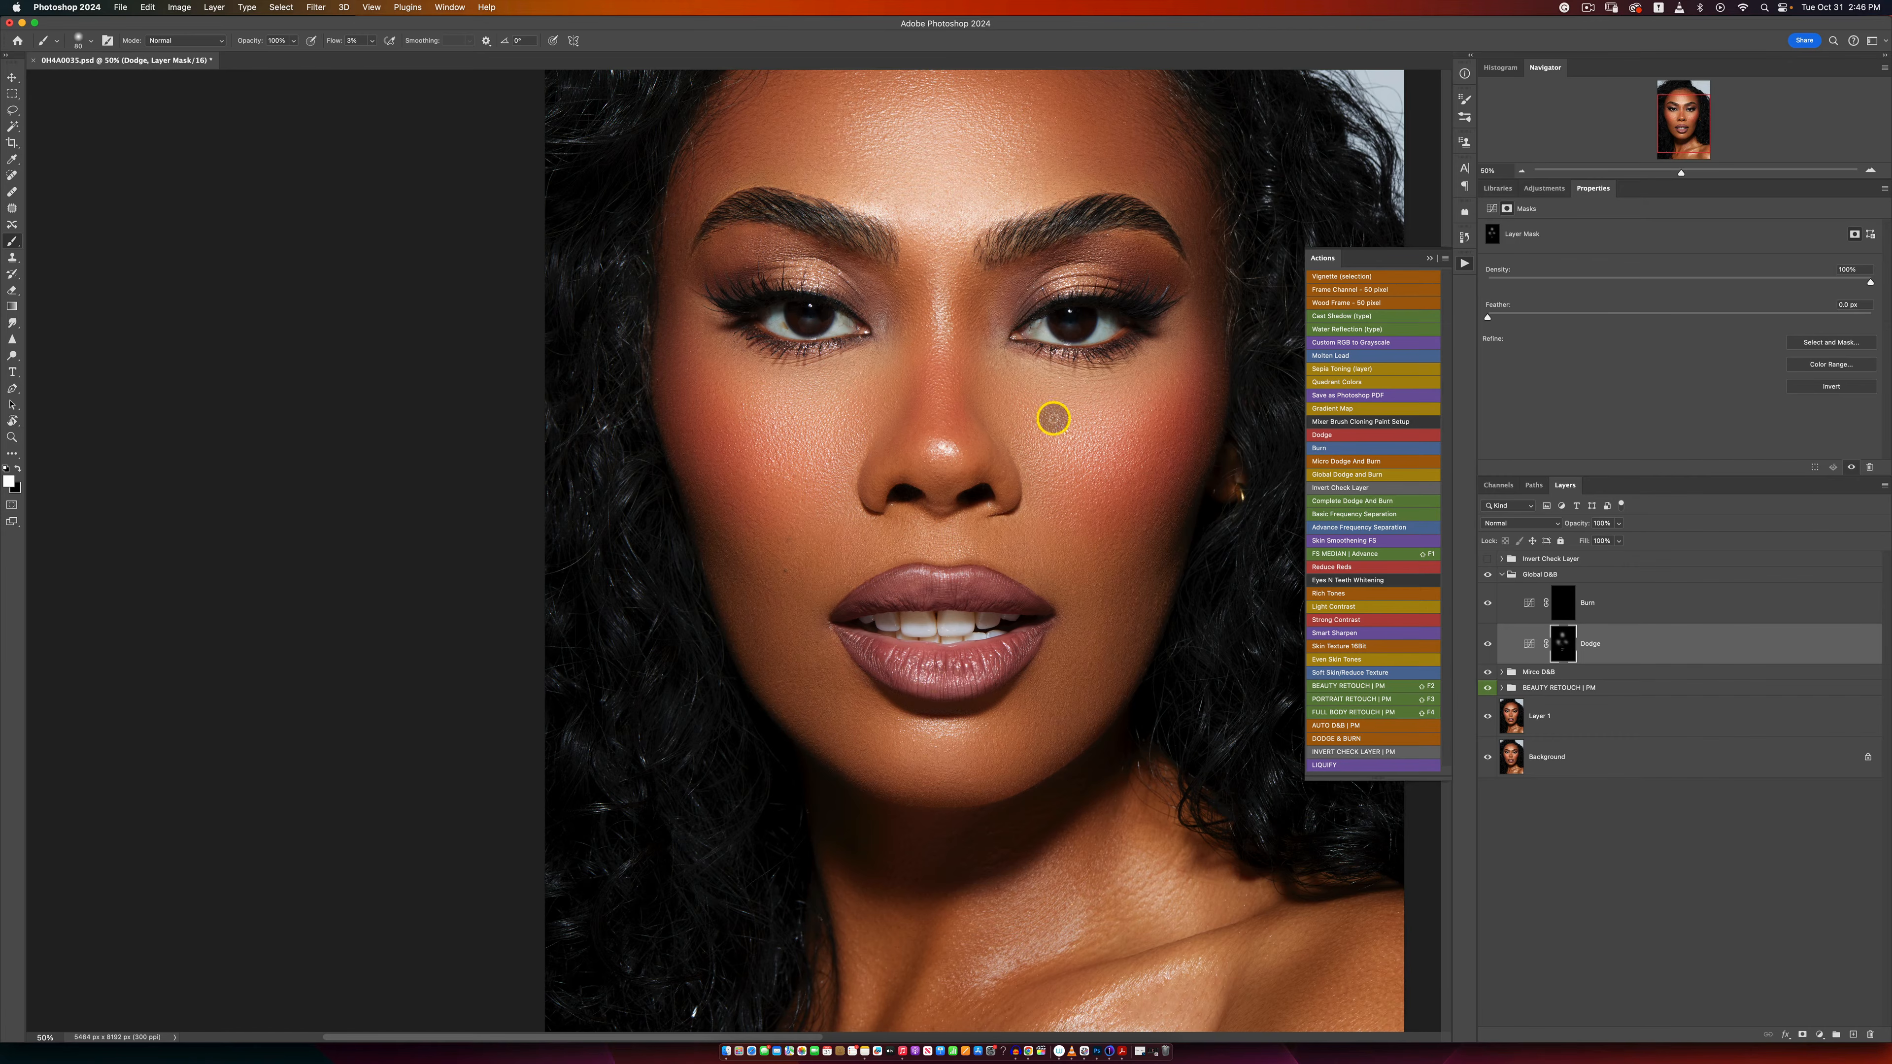
Step: Brighten both eyelids and the areas under the eyes on the Global D&B Dodge mask, varying the brush size
{"action": "key", "text": "bracketright"}
{"action": "key", "text": "bracketright"}
{"action": "key", "text": "bracketright"}
{"action": "mouse_move", "coordinate": [1094, 291]}
{"action": "left_mouse_down"}
{"action": "mouse_move", "coordinate": [1046, 286]}
{"action": "mouse_move", "coordinate": [1074, 280]}
{"action": "left_mouse_up"}
{"action": "mouse_move", "coordinate": [769, 270]}
{"action": "left_mouse_down"}
{"action": "mouse_move", "coordinate": [834, 286]}
{"action": "mouse_move", "coordinate": [751, 294]}
{"action": "left_mouse_up"}
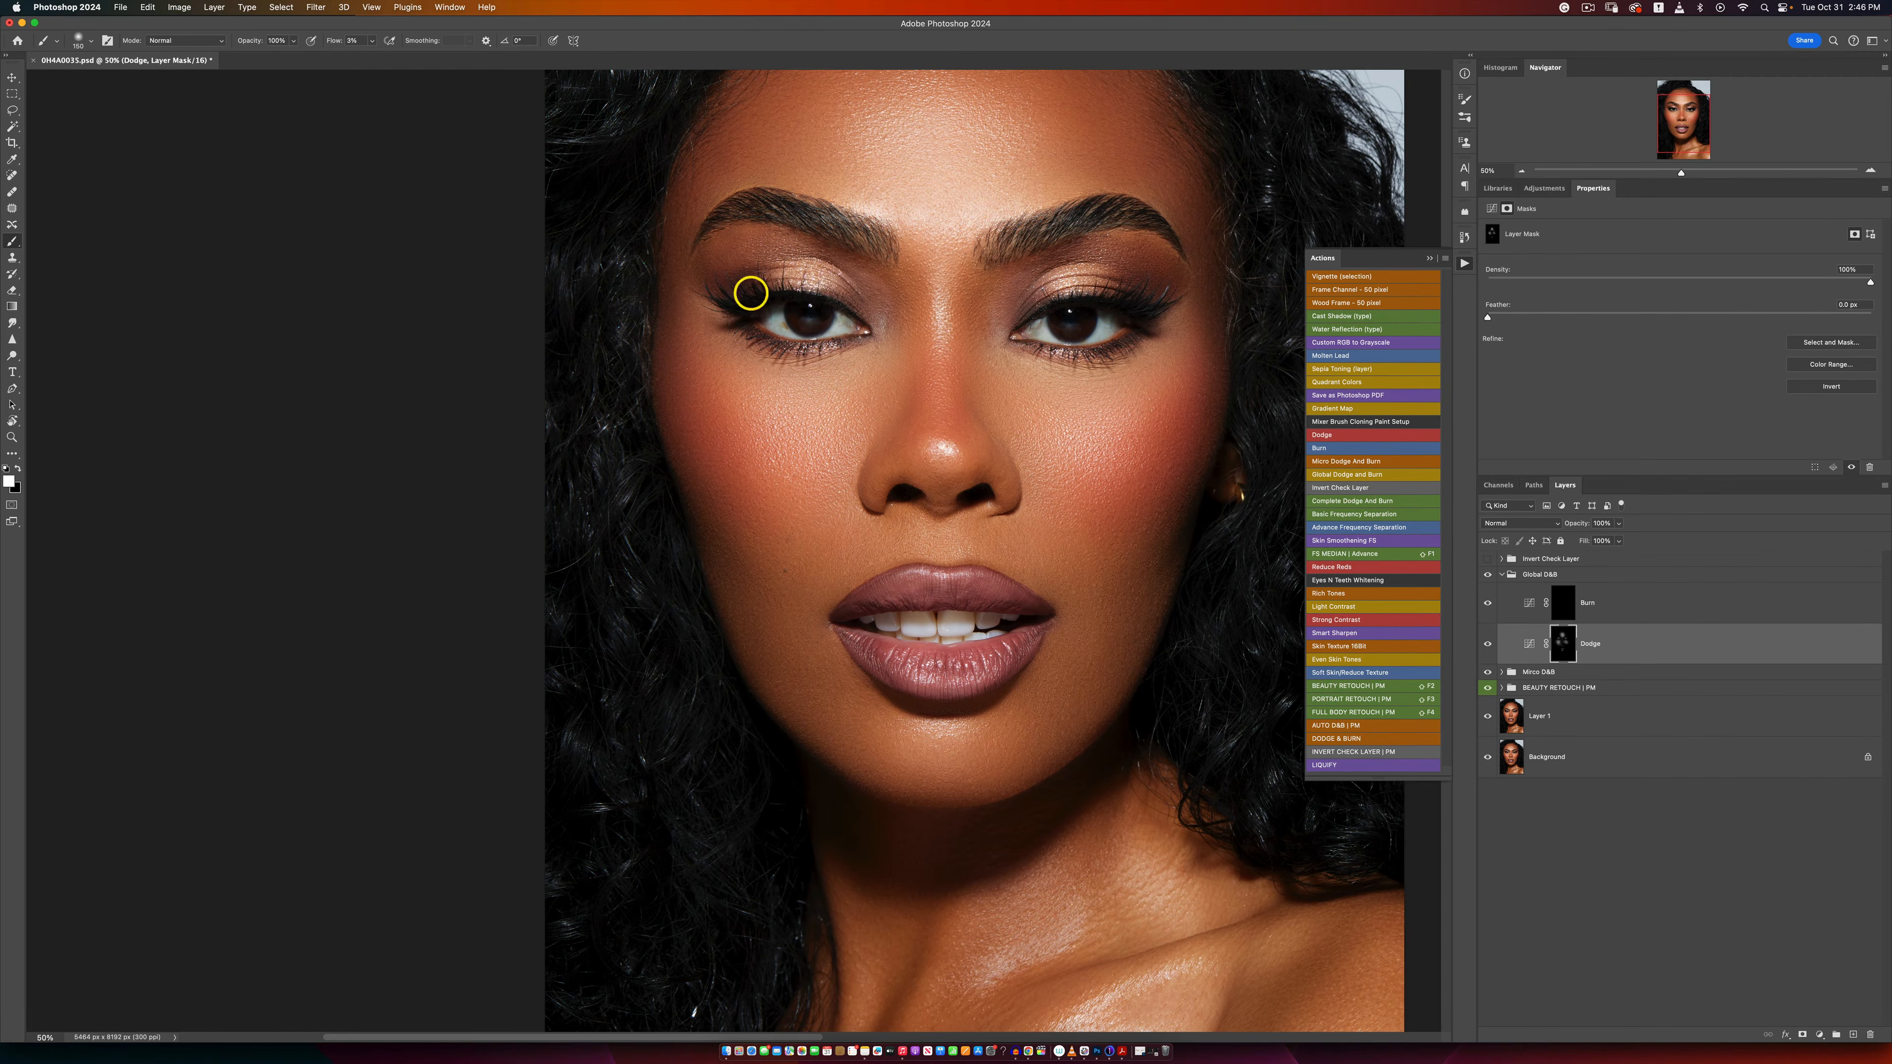
{"action": "mouse_move", "coordinate": [1060, 296]}
{"action": "left_mouse_down"}
{"action": "mouse_move", "coordinate": [1087, 276]}
{"action": "mouse_move", "coordinate": [1071, 263]}
{"action": "left_mouse_up"}
{"action": "left_click_drag", "start_coordinate": [1057, 352], "coordinate": [1099, 347]}
{"action": "key", "text": "bracketleft"}
{"action": "key", "text": "bracketleft"}
{"action": "key", "text": "bracketleft"}
{"action": "left_click_drag", "start_coordinate": [807, 348], "coordinate": [825, 346]}
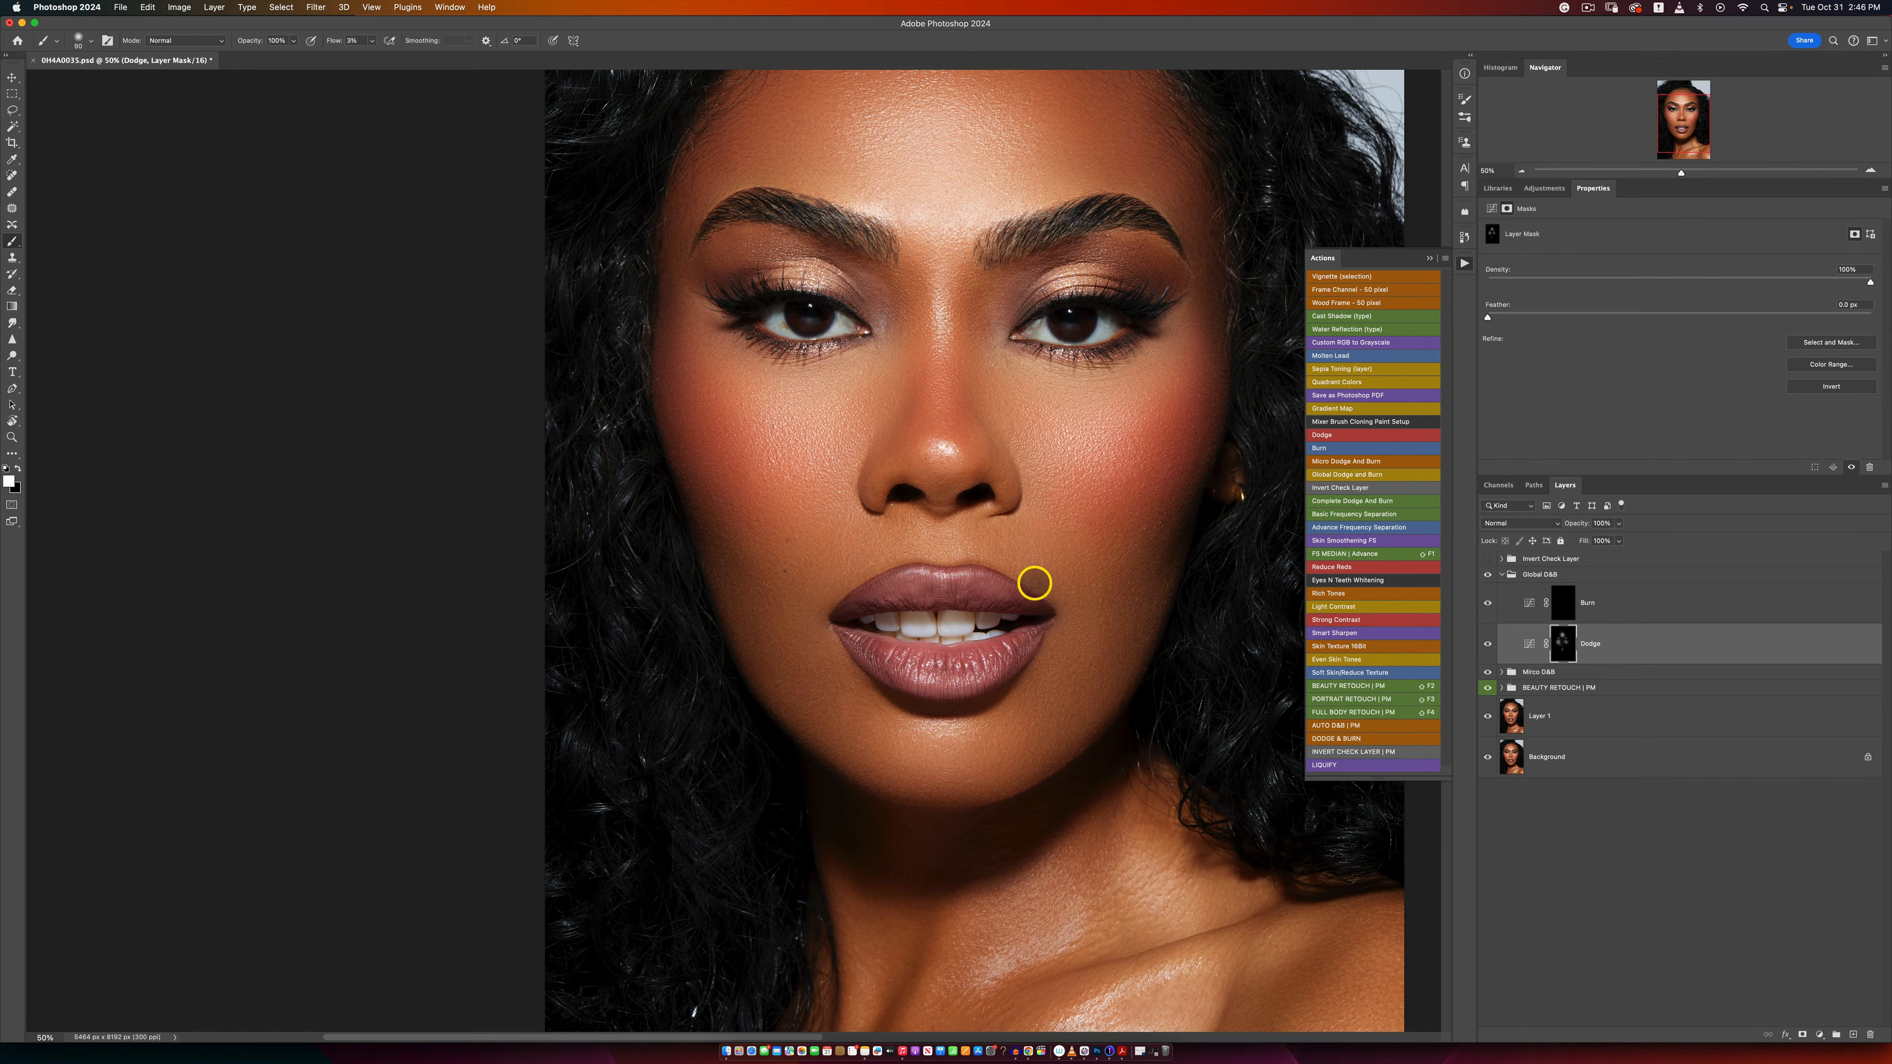
Step: Paint the Global D&B Dodge mask over the chest and shoulder highlights and check the effect by toggling the group
{"action": "key", "text": "z"}
{"action": "left_click", "coordinate": [1025, 584], "text": "alt"}
{"action": "key", "text": "b"}
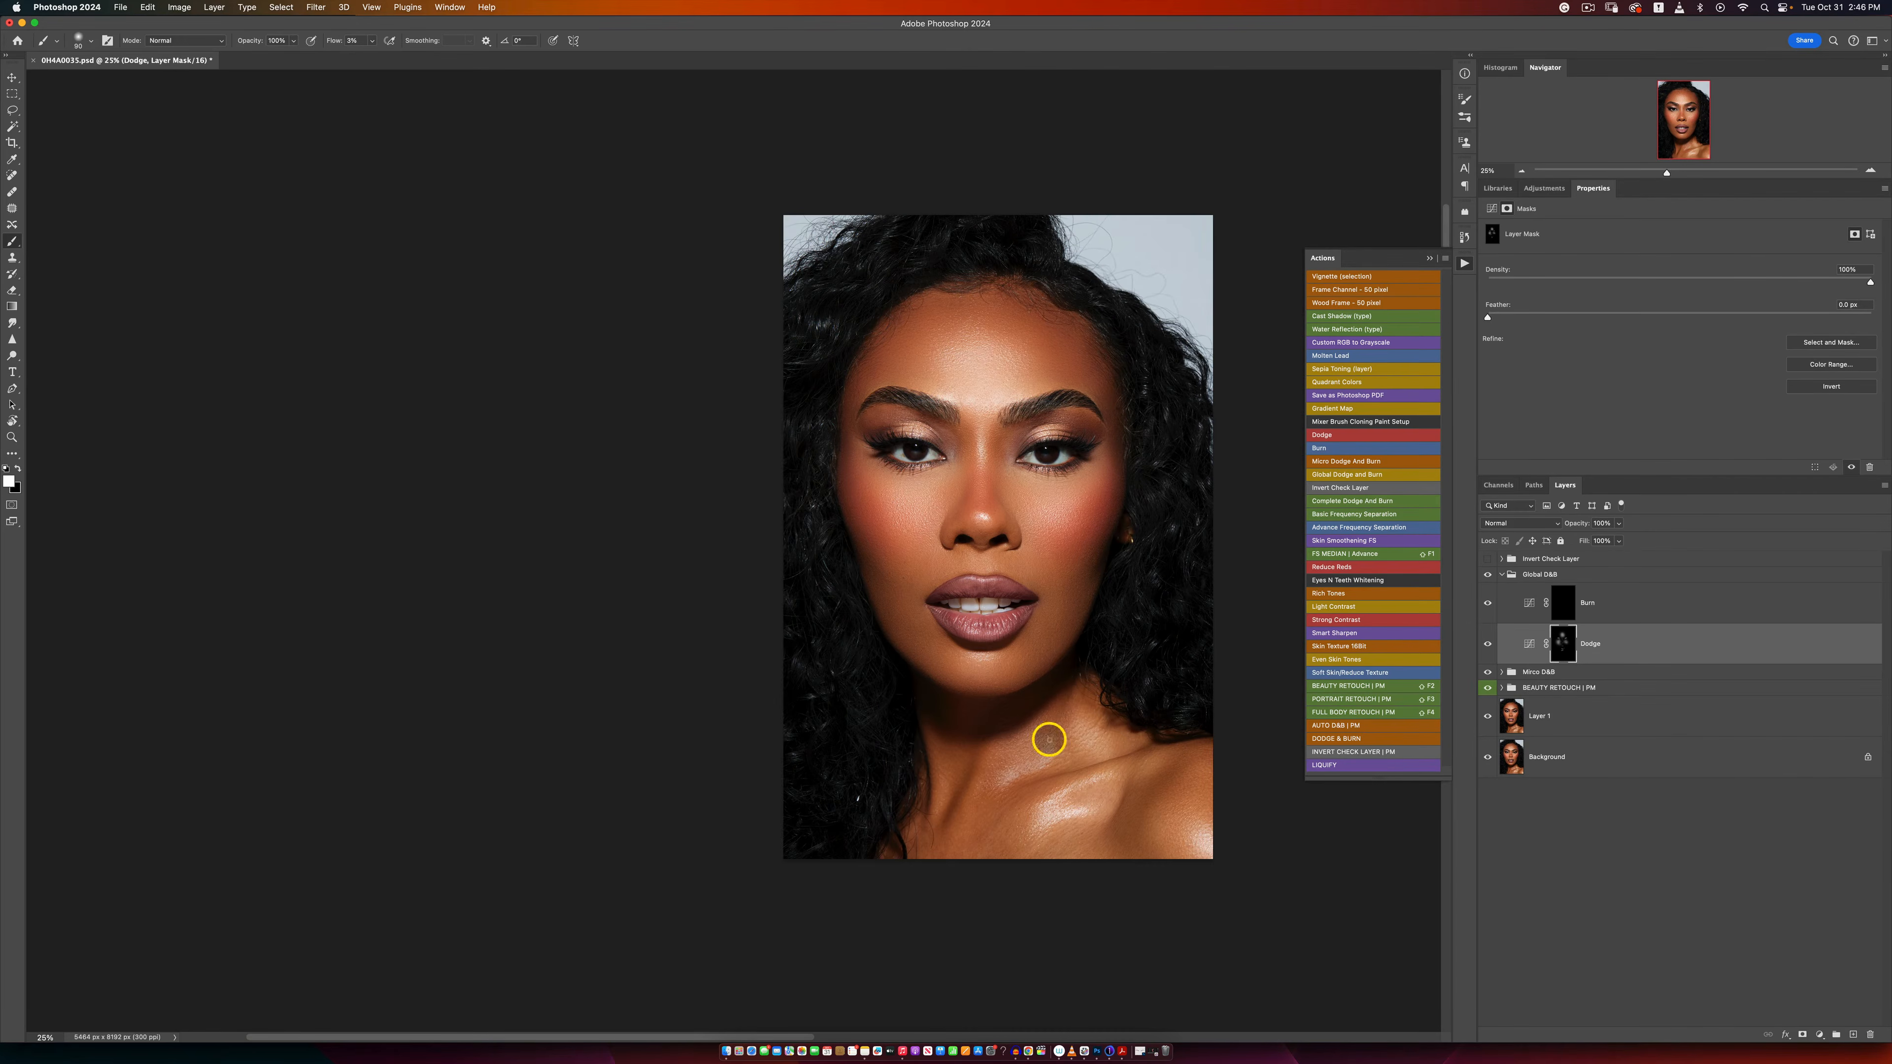
{"action": "key", "text": "bracketleft"}
{"action": "left_click_drag", "start_coordinate": [1070, 795], "coordinate": [1043, 833]}
{"action": "key", "text": "bracketright"}
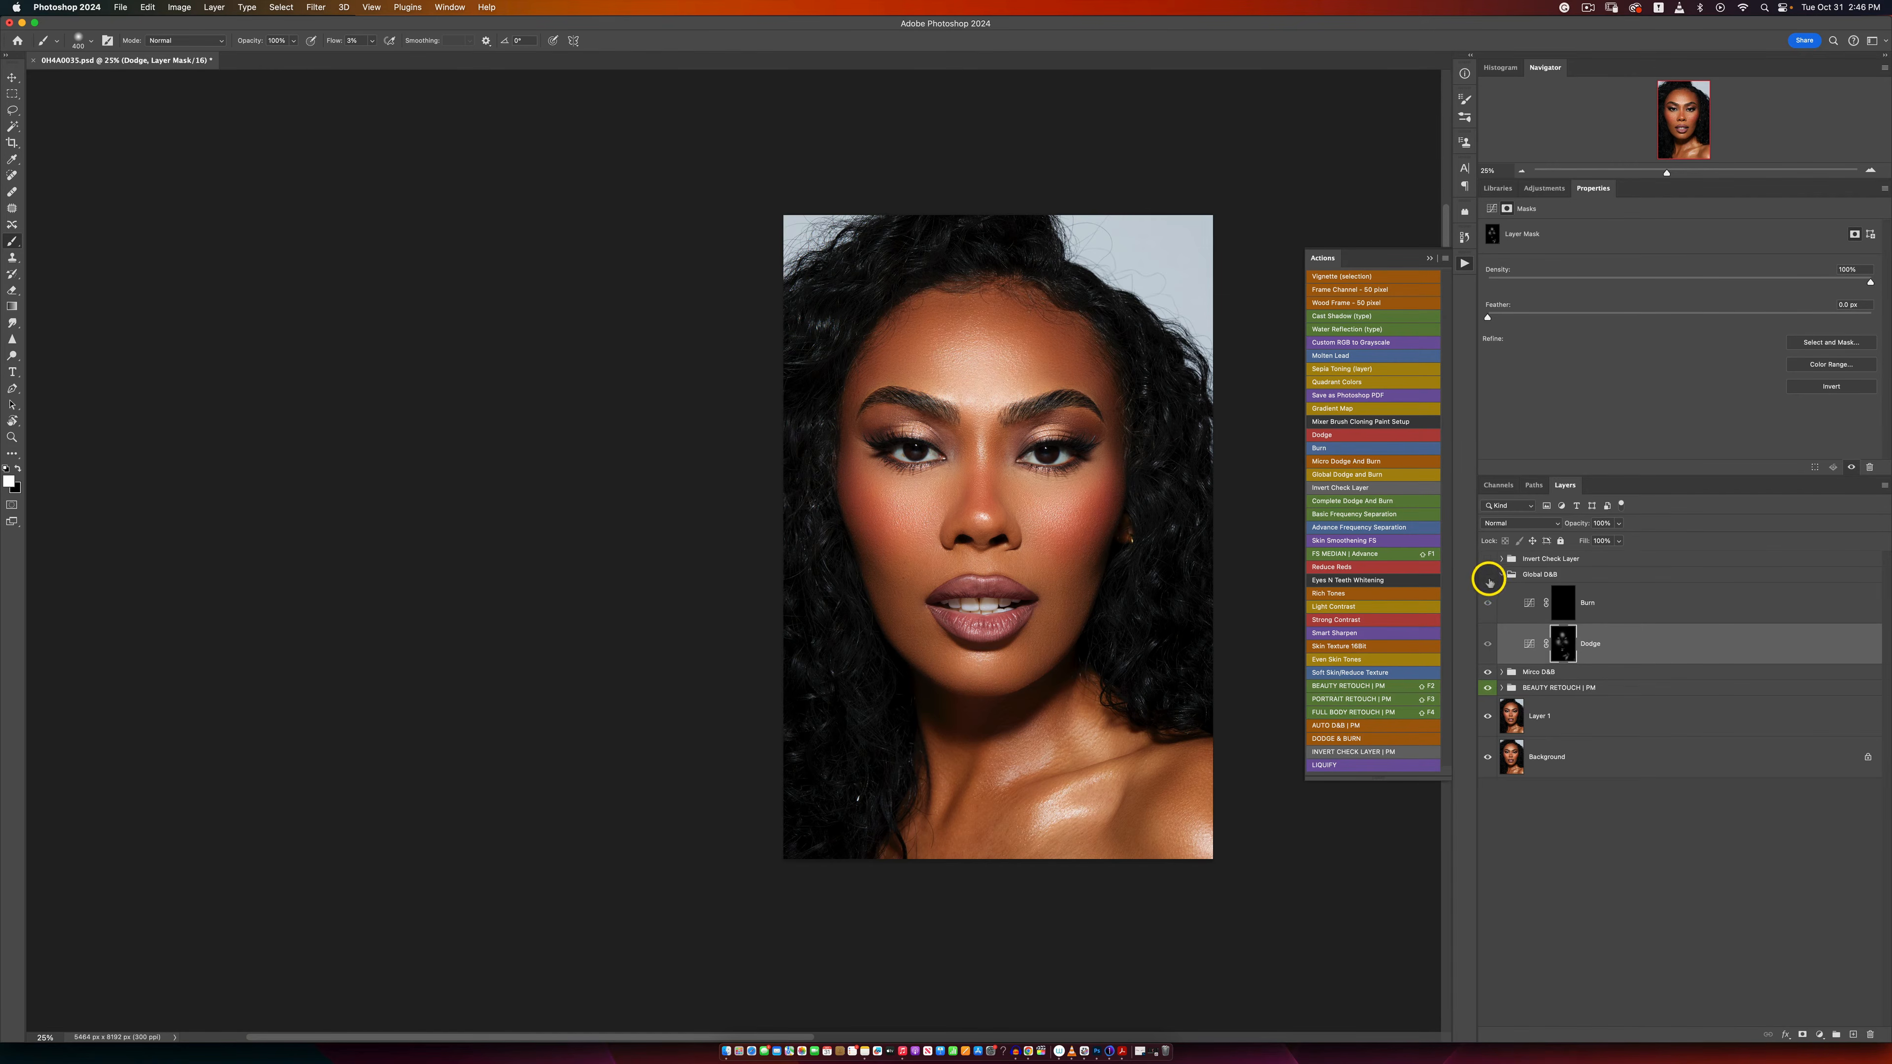
{"action": "left_click", "coordinate": [1488, 576]}
{"action": "left_click", "coordinate": [1488, 575]}
Step: Paint white on the Global D&B Burn mask along the face's outer contour with a large brush and around the nose with a smaller one
{"action": "left_click", "coordinate": [1562, 603]}
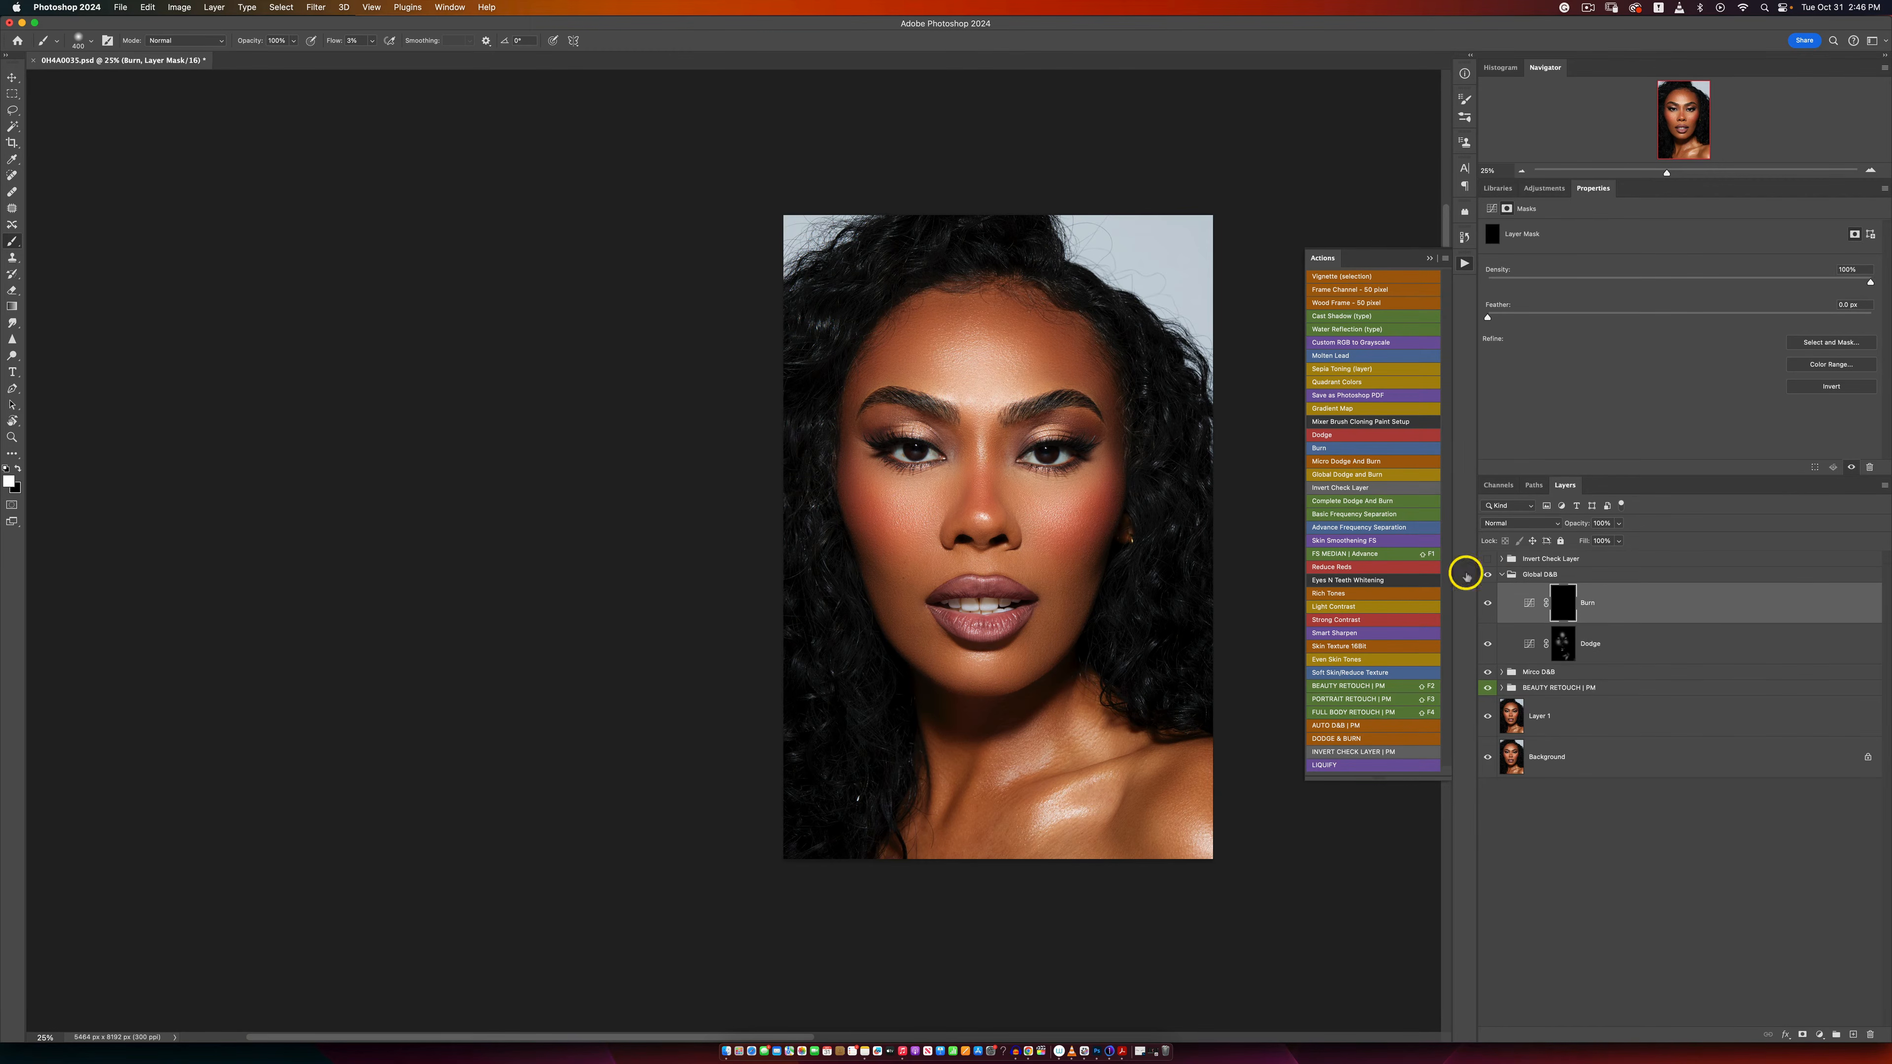
{"action": "key", "text": "bracketright"}
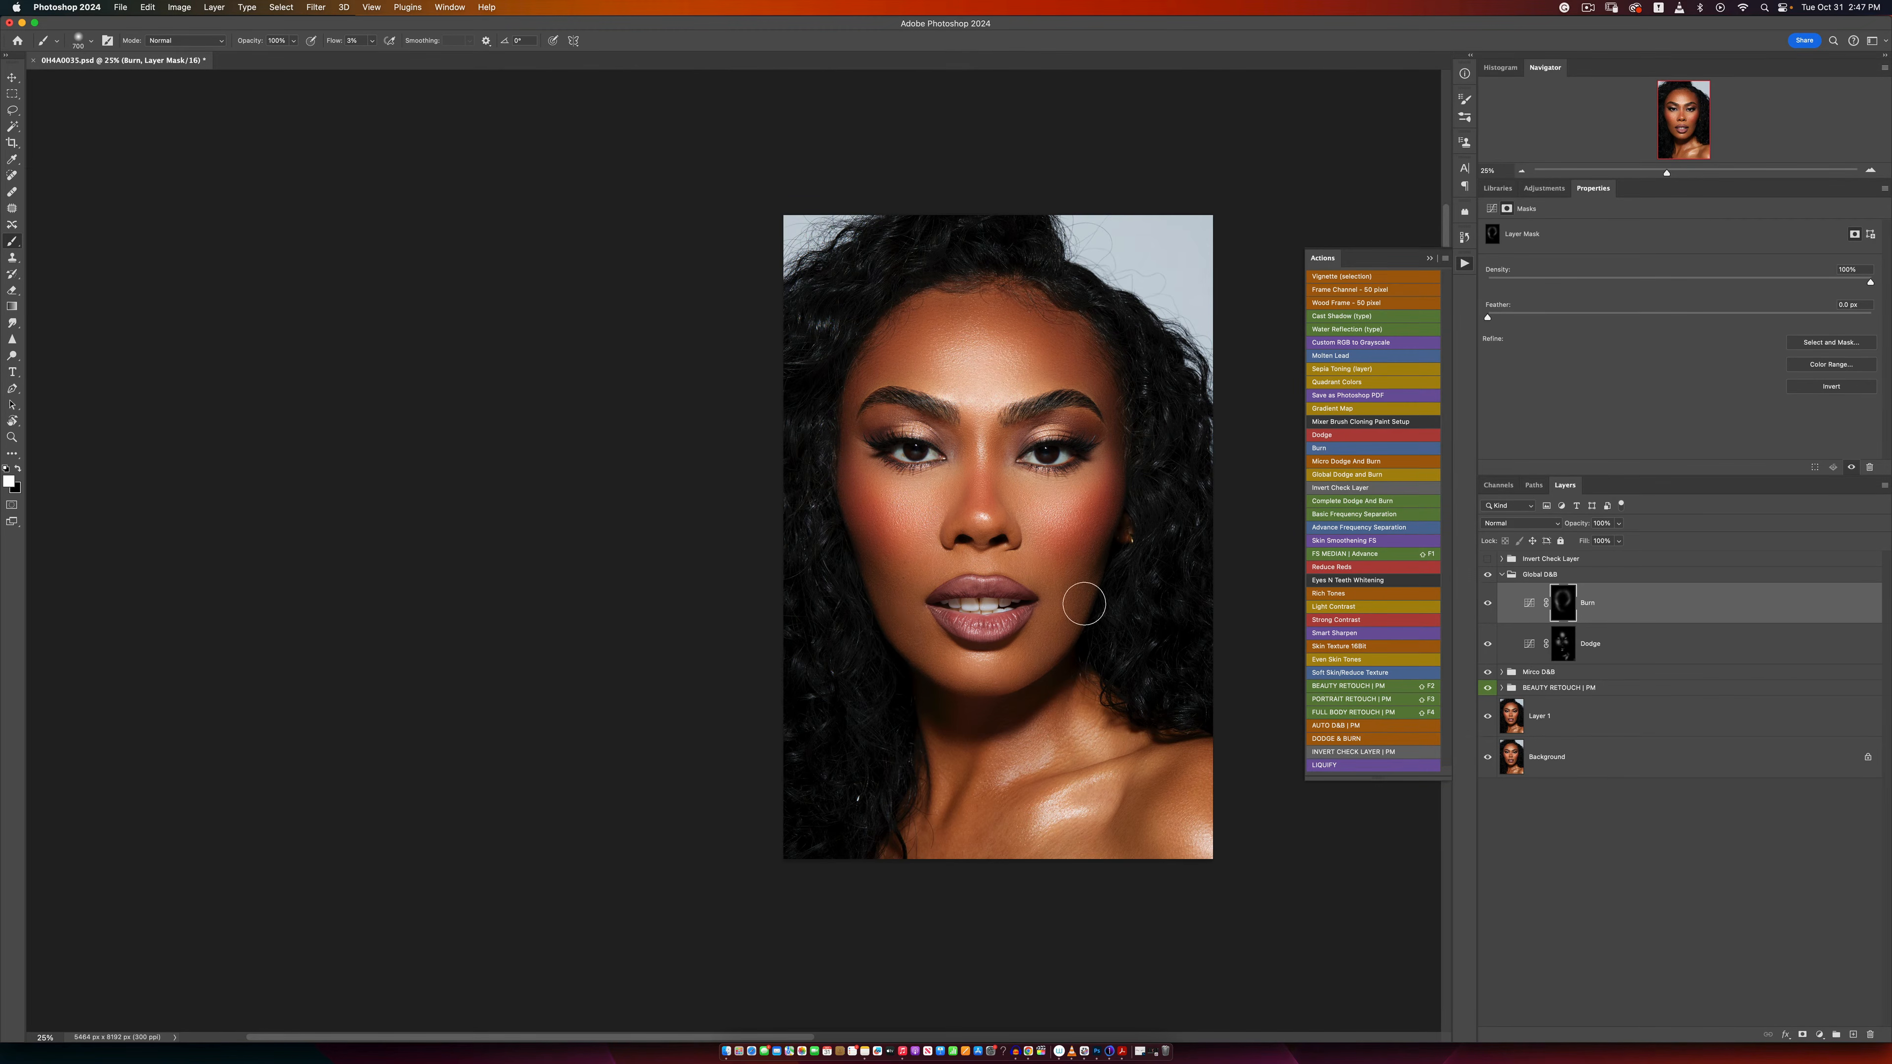
{"action": "key", "text": "bracketleft"}
{"action": "key", "text": "bracketleft"}
{"action": "key", "text": "bracketleft"}
{"action": "mouse_move", "coordinate": [991, 503]}
{"action": "left_mouse_down"}
{"action": "mouse_move", "coordinate": [1009, 444]}
{"action": "mouse_move", "coordinate": [1068, 418]}
{"action": "mouse_move", "coordinate": [905, 447]}
{"action": "mouse_move", "coordinate": [936, 422]}
{"action": "mouse_move", "coordinate": [858, 433]}
{"action": "mouse_move", "coordinate": [894, 419]}
{"action": "mouse_move", "coordinate": [974, 473]}
{"action": "mouse_move", "coordinate": [964, 444]}
{"action": "mouse_move", "coordinate": [966, 514]}
{"action": "mouse_move", "coordinate": [987, 459]}
{"action": "mouse_move", "coordinate": [1022, 513]}
{"action": "mouse_move", "coordinate": [1043, 442]}
{"action": "mouse_move", "coordinate": [1103, 411]}
{"action": "mouse_move", "coordinate": [1036, 419]}
{"action": "mouse_move", "coordinate": [1182, 445]}
{"action": "left_mouse_up"}
{"action": "key", "text": "bracketleft"}
Step: Compare the portrait with and without the Global D&B group and check its tones under the Invert Check Layer group
{"action": "left_click", "coordinate": [1488, 574]}
{"action": "left_click", "coordinate": [1488, 575]}
{"action": "key", "text": "z"}
{"action": "left_click", "coordinate": [1097, 590], "text": "alt"}
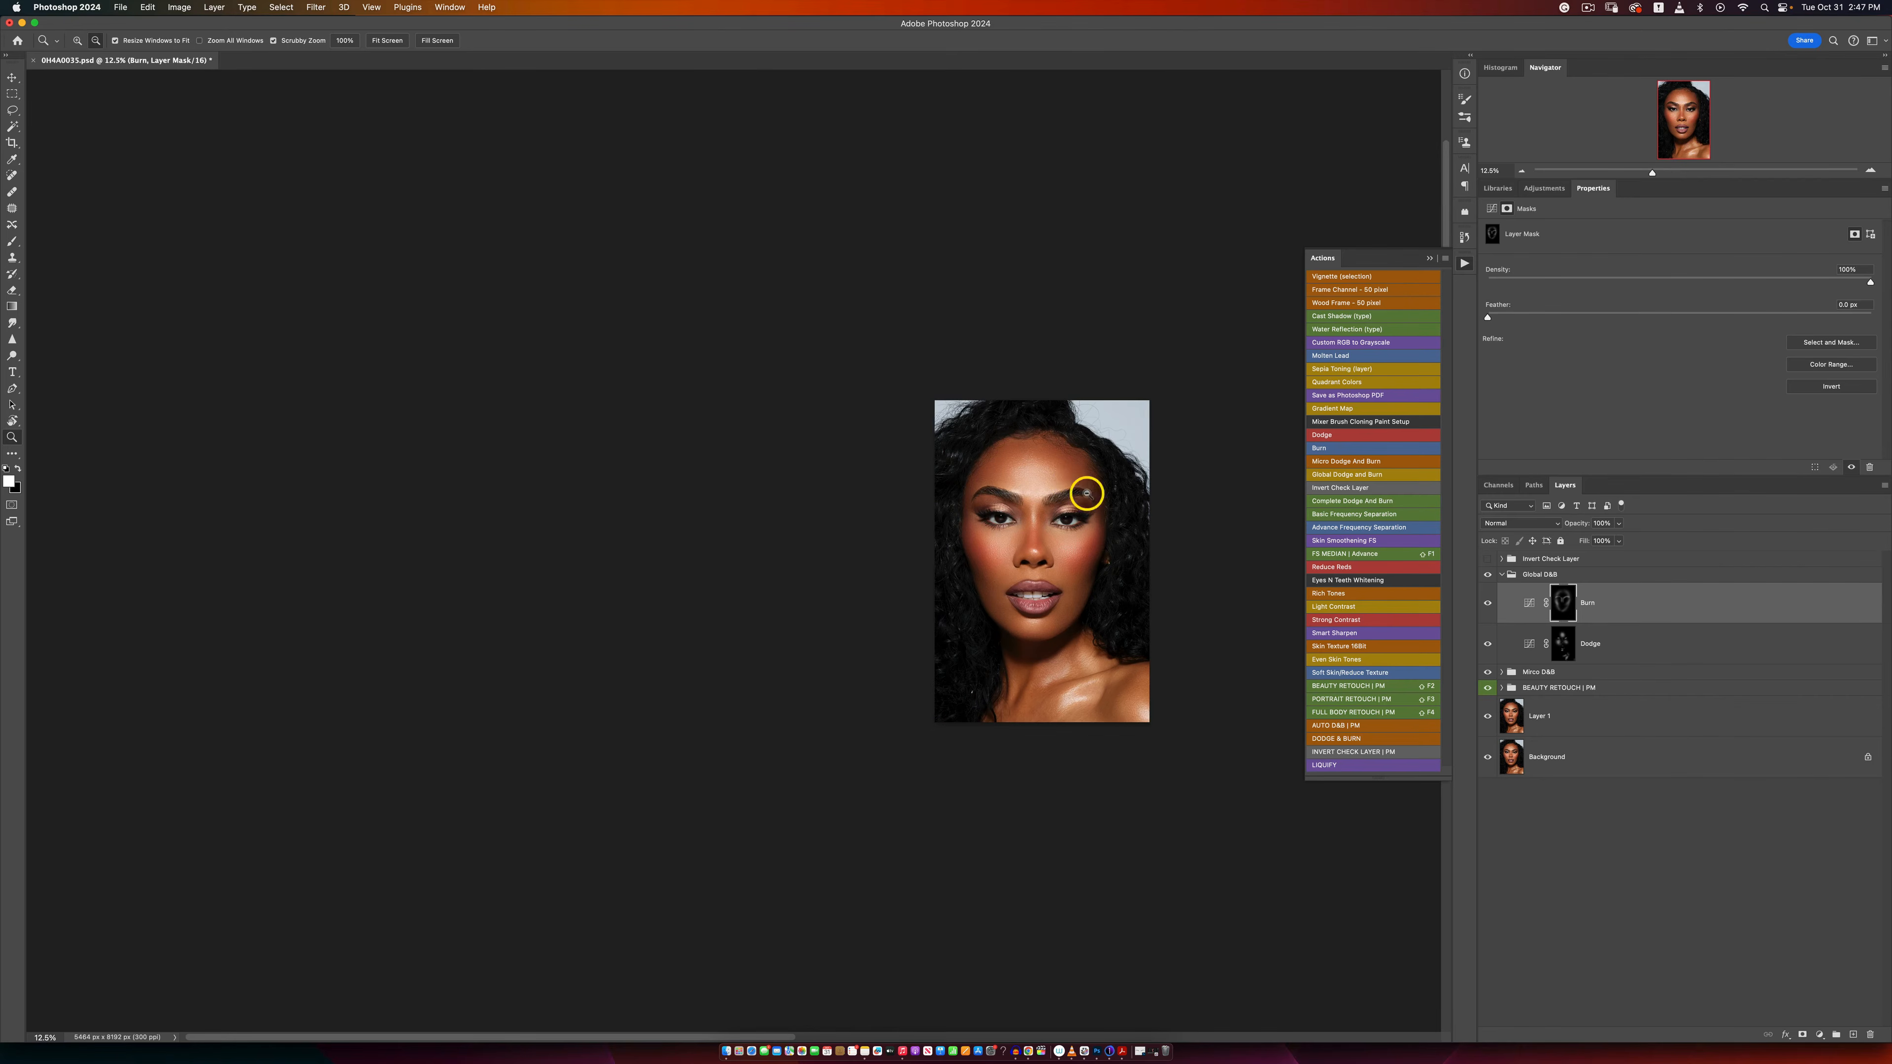
{"action": "left_click", "coordinate": [1072, 611]}
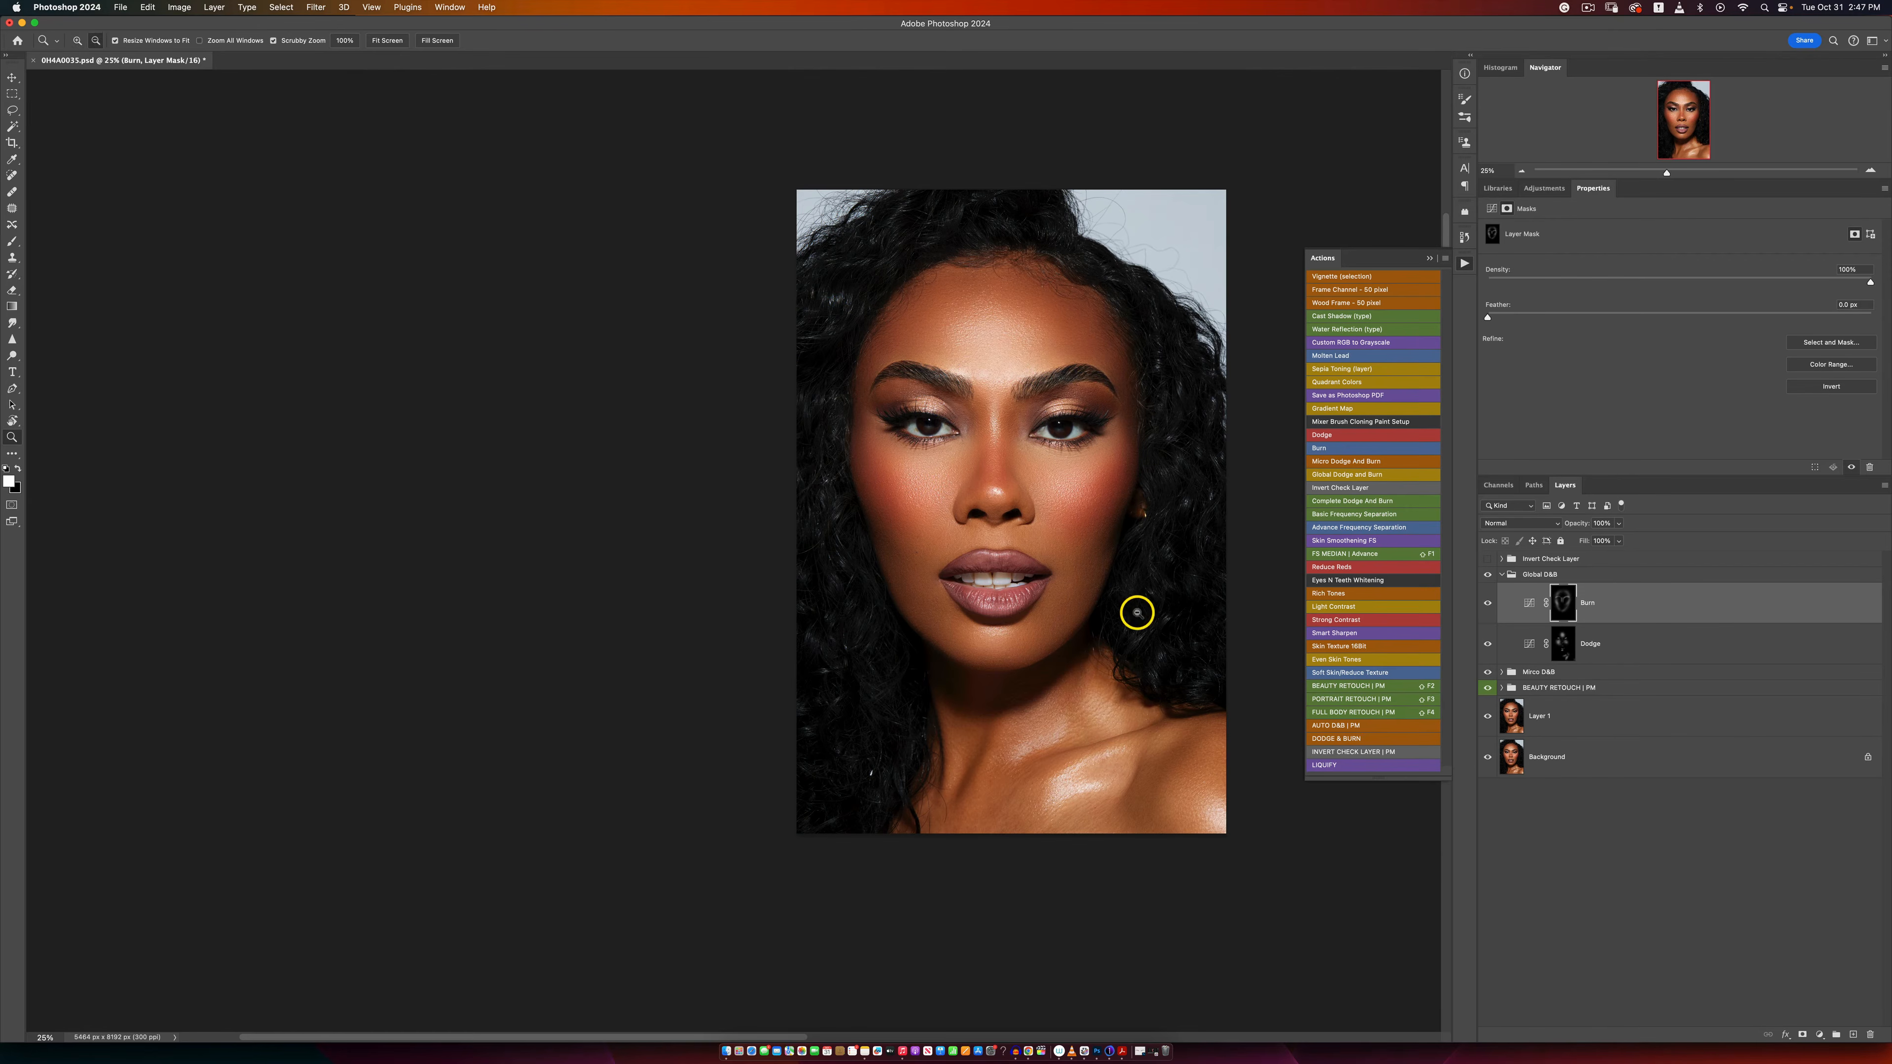
{"action": "key", "text": "b"}
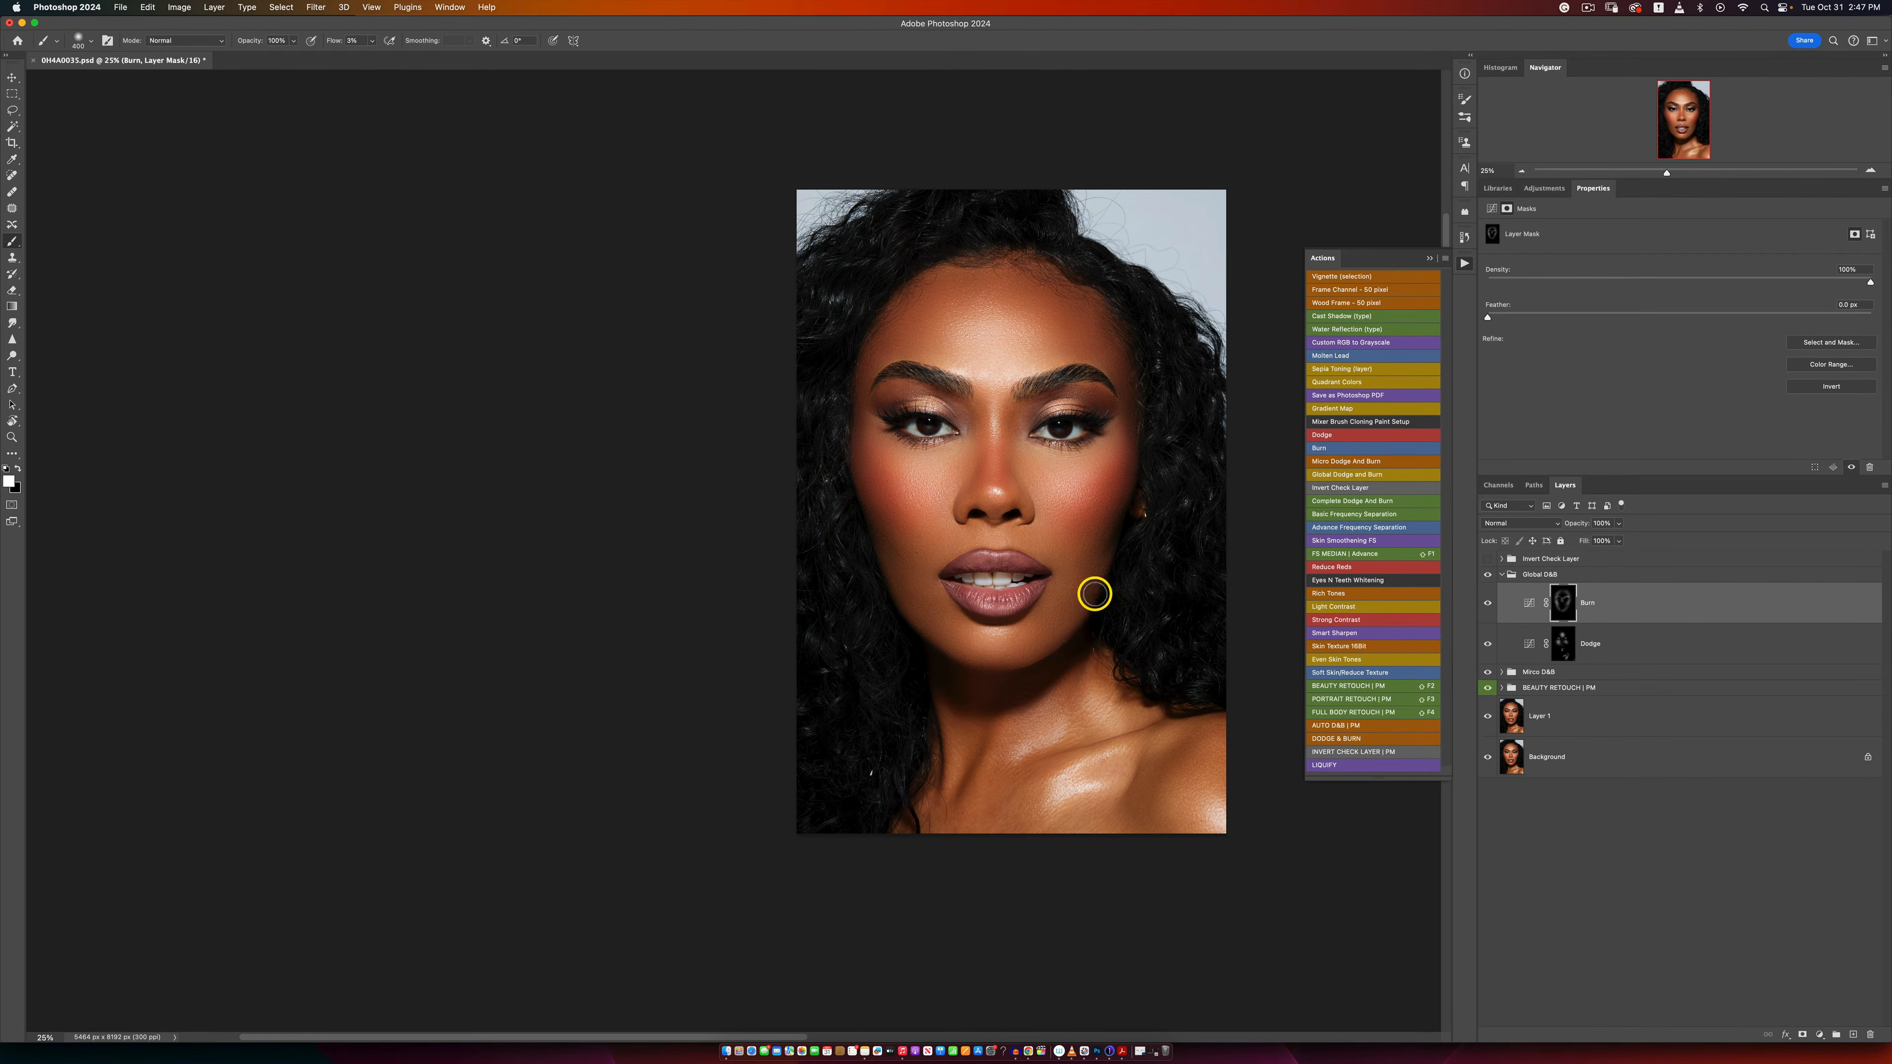
{"action": "left_click", "coordinate": [1484, 559]}
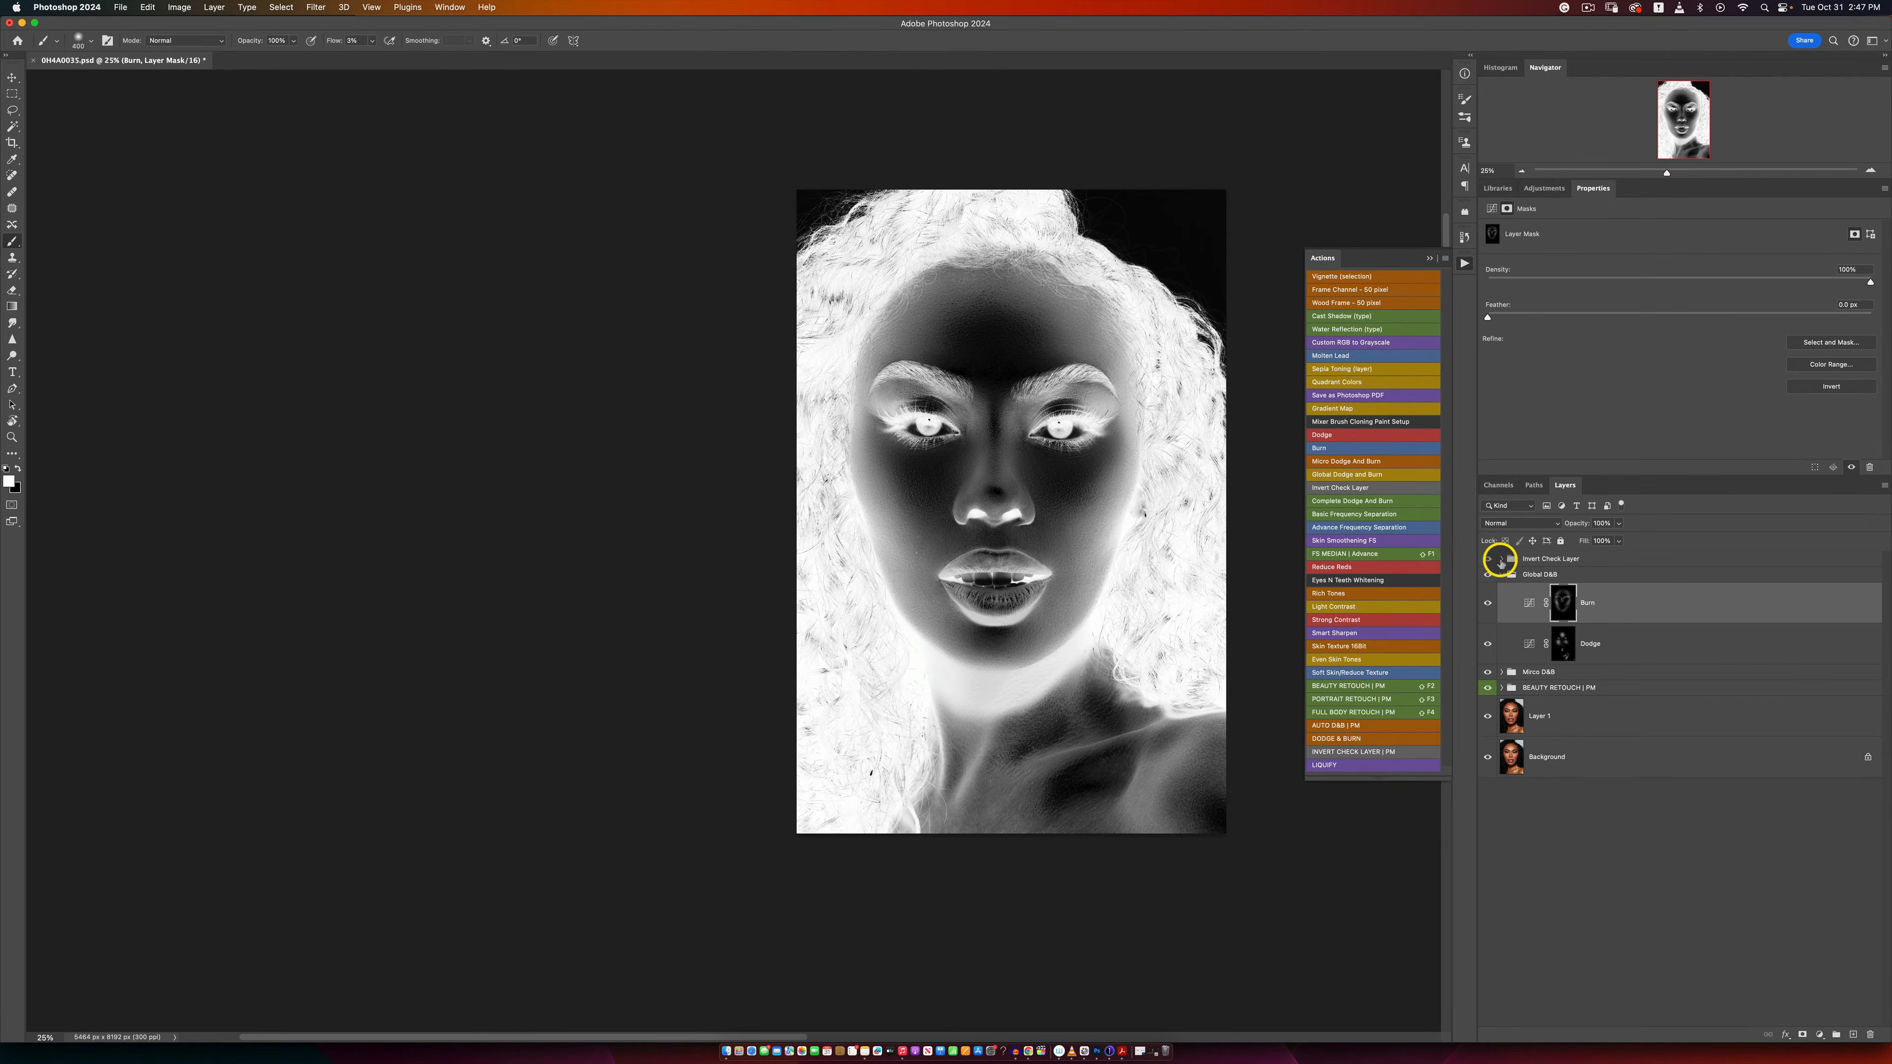
Step: Hide the Invert Check Layer group and review the sculpted portrait at several magnifications
{"action": "left_click", "coordinate": [1487, 560]}
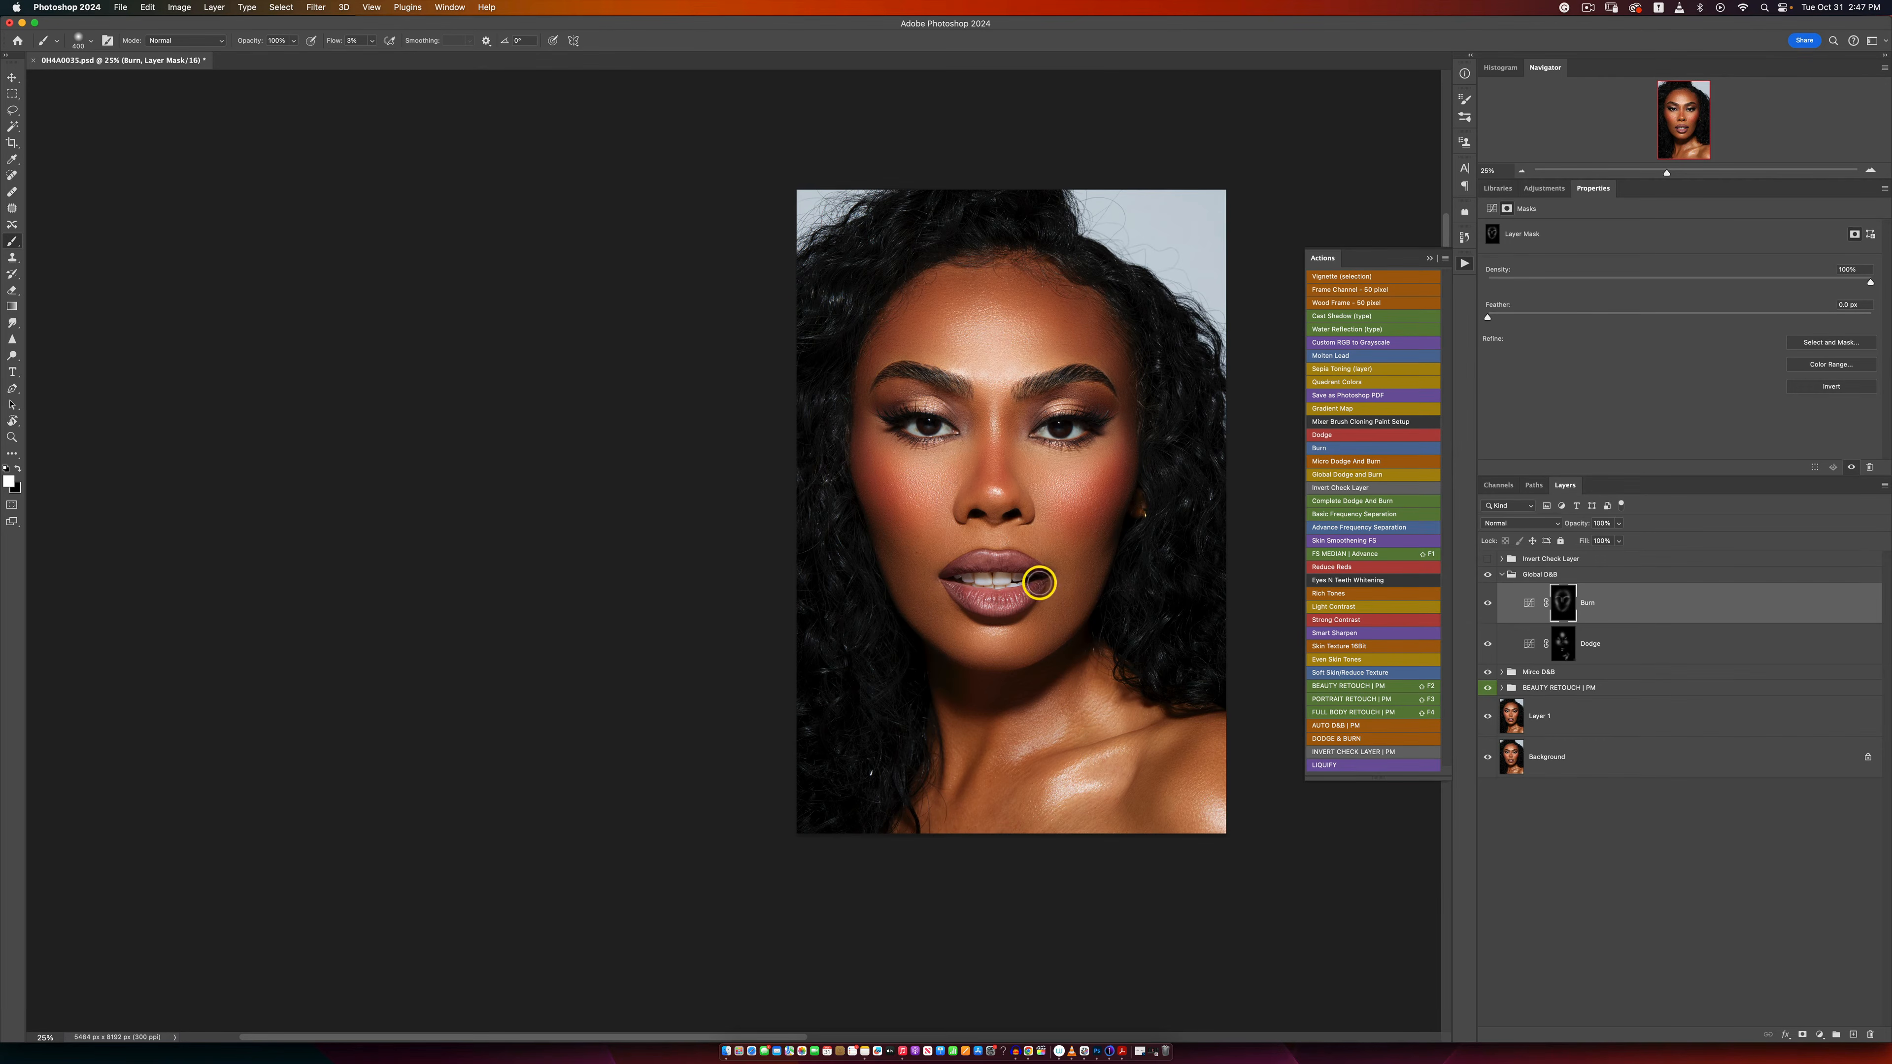
{"action": "key", "text": "z"}
{"action": "left_click", "coordinate": [970, 600], "text": "alt"}
{"action": "left_click", "coordinate": [970, 600], "text": "alt"}
{"action": "left_click", "coordinate": [970, 601], "text": "alt"}
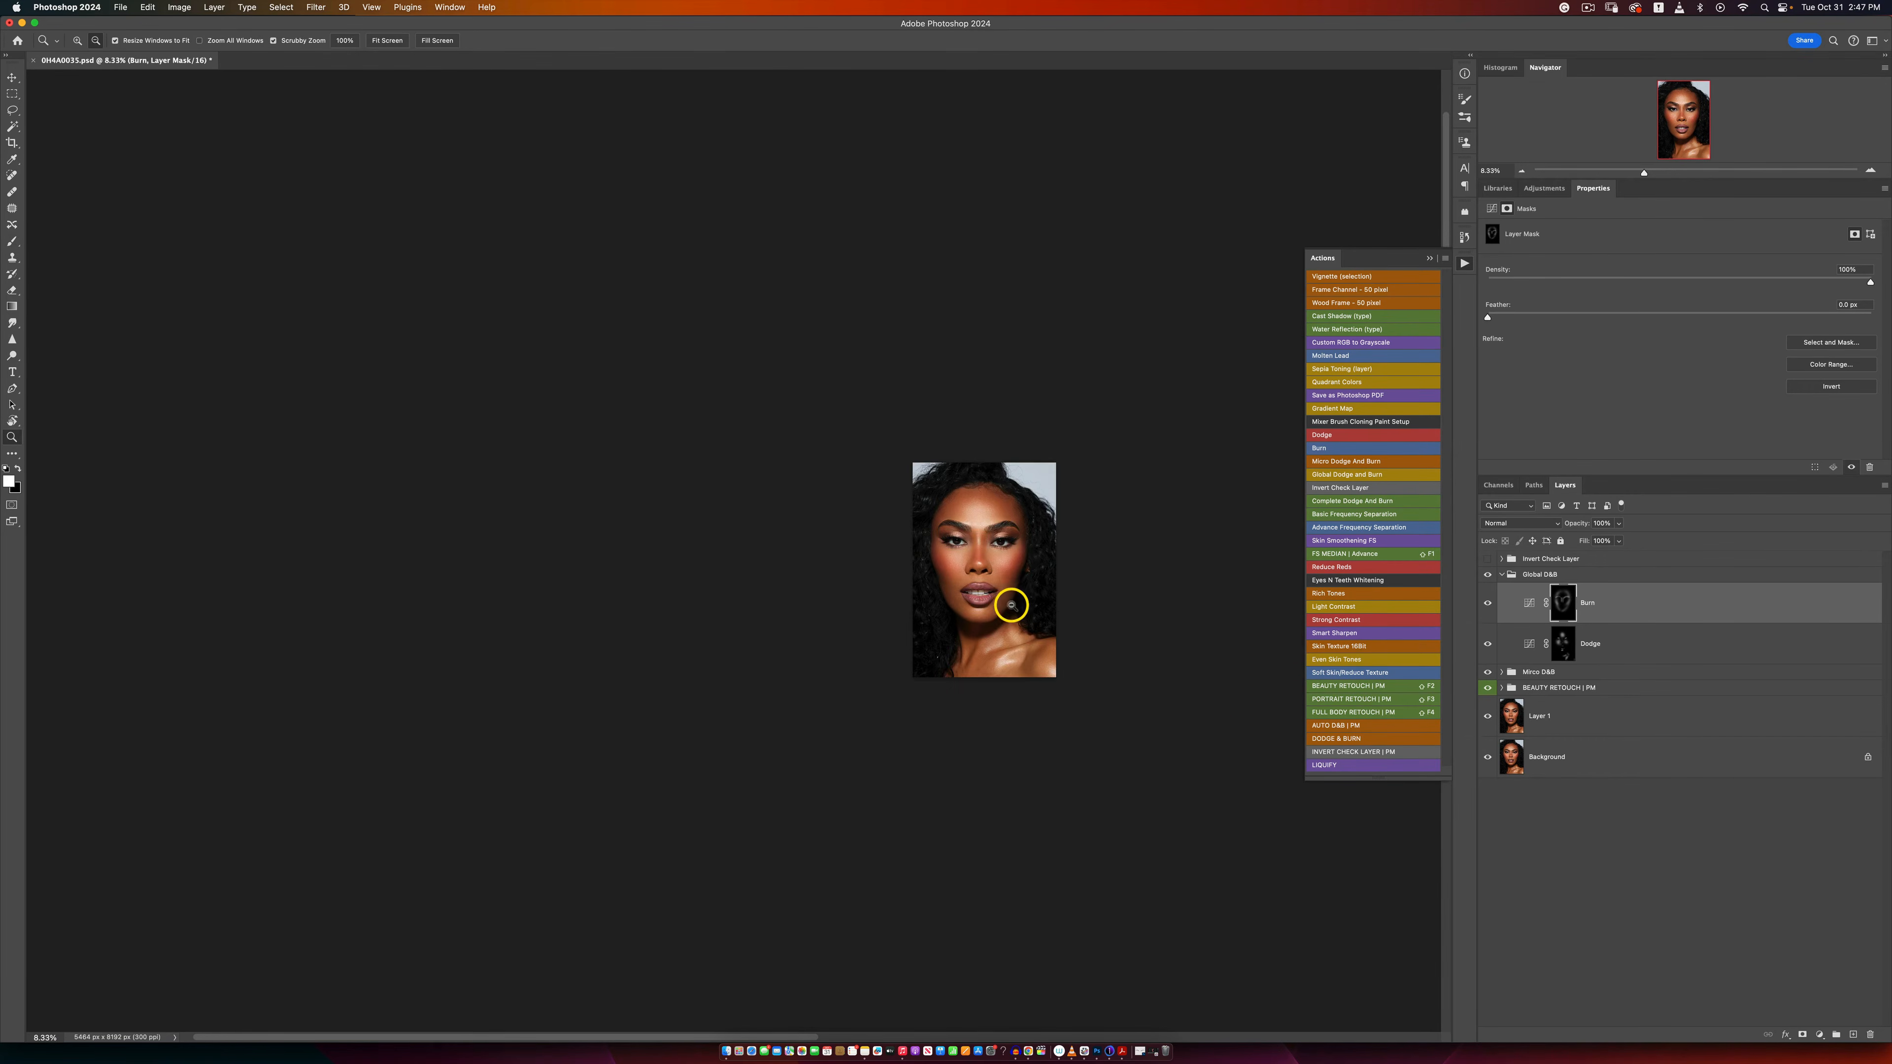
{"action": "left_click", "coordinate": [1008, 600]}
{"action": "left_click", "coordinate": [1002, 549]}
{"action": "left_click", "coordinate": [1003, 548]}
{"action": "left_click", "coordinate": [1002, 545]}
{"action": "left_click", "coordinate": [1017, 559], "text": "alt"}
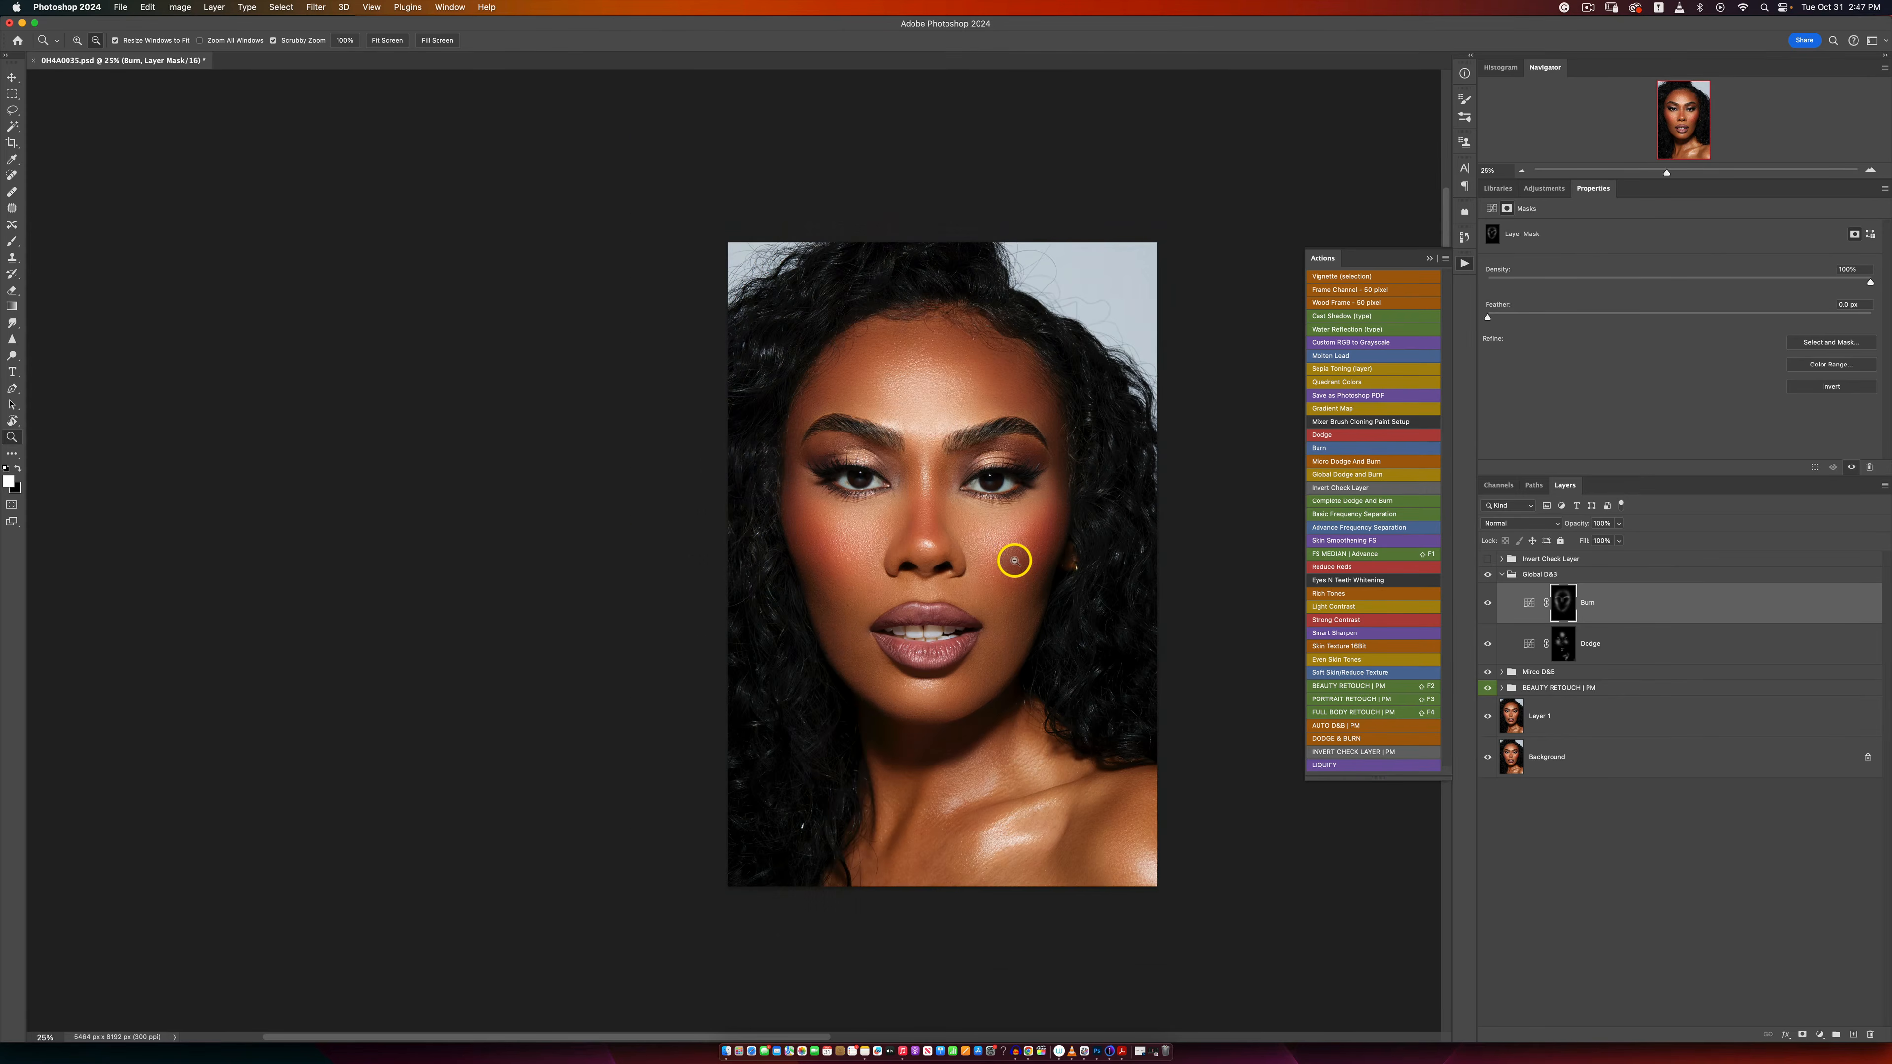
{"action": "left_click", "coordinate": [1011, 566]}
{"action": "key", "text": "b"}
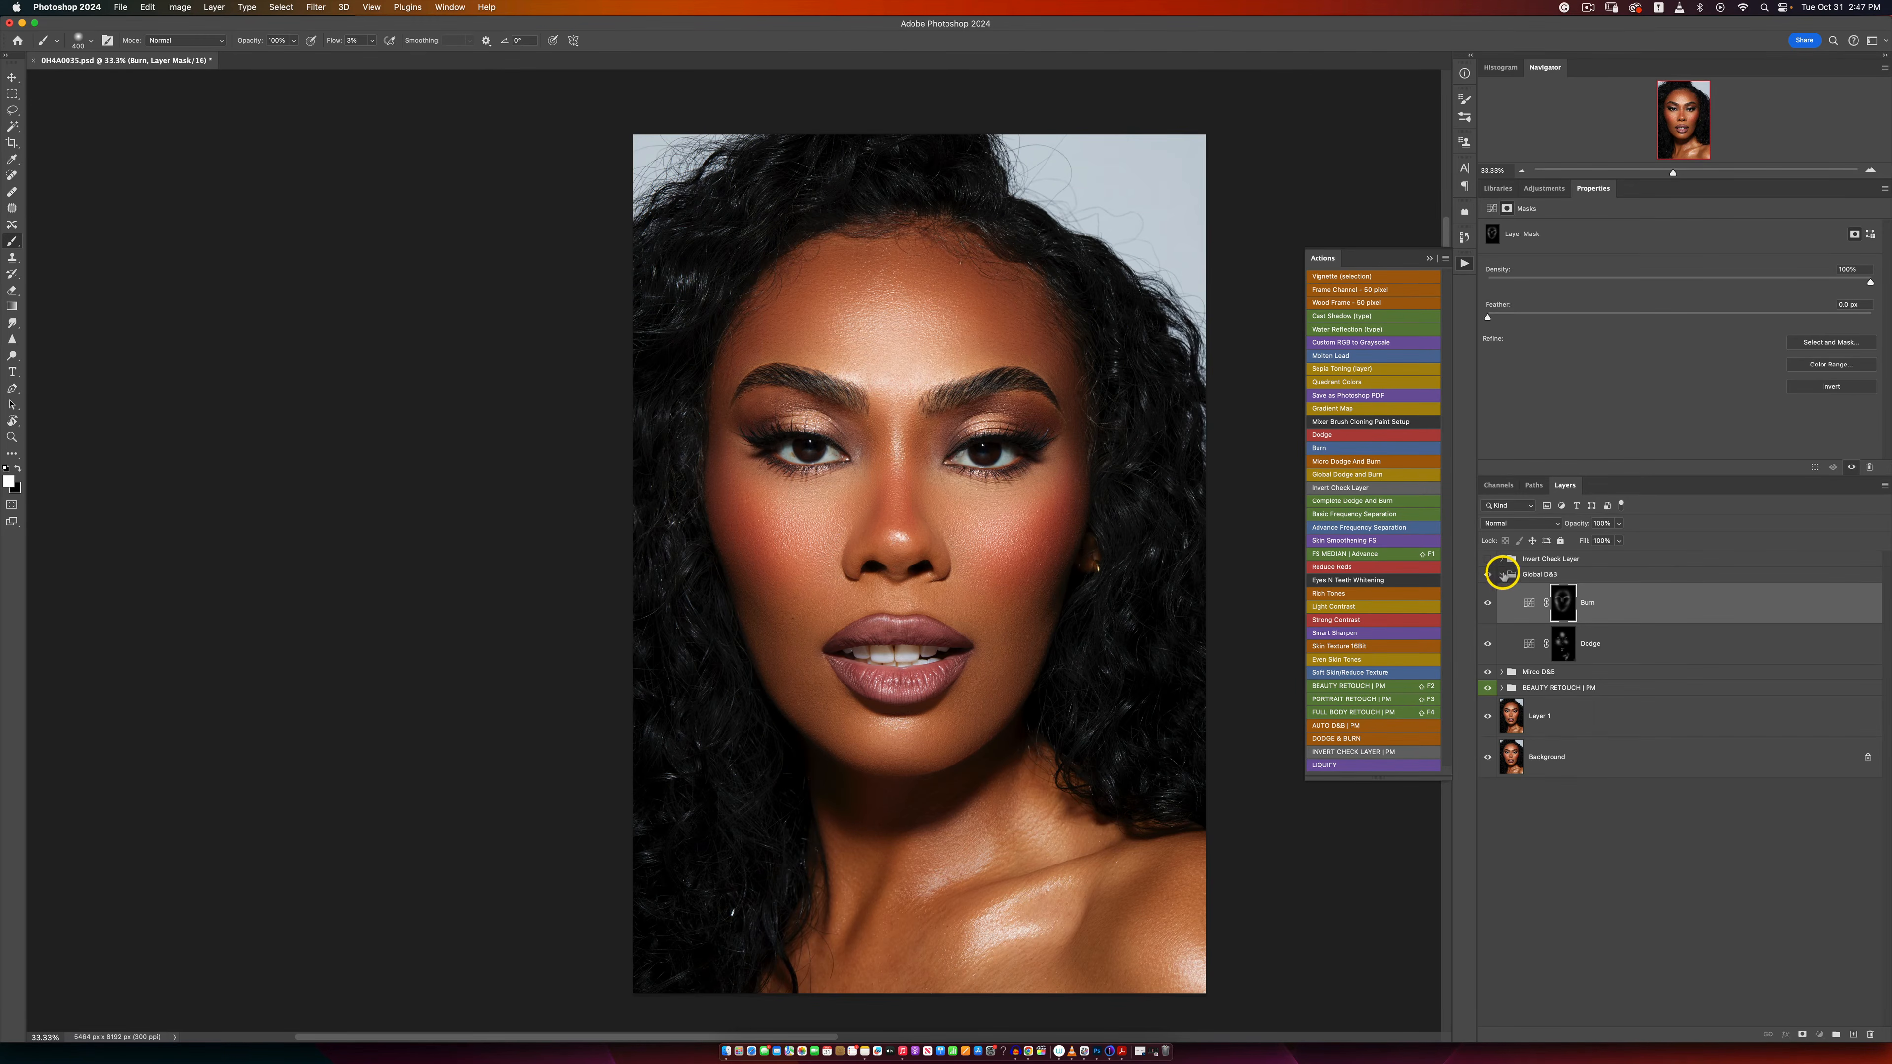
Step: Add a Levels adjustment layer above the collapsed Global D&B group and set its highlight input level to 246
{"action": "left_click", "coordinate": [1502, 574]}
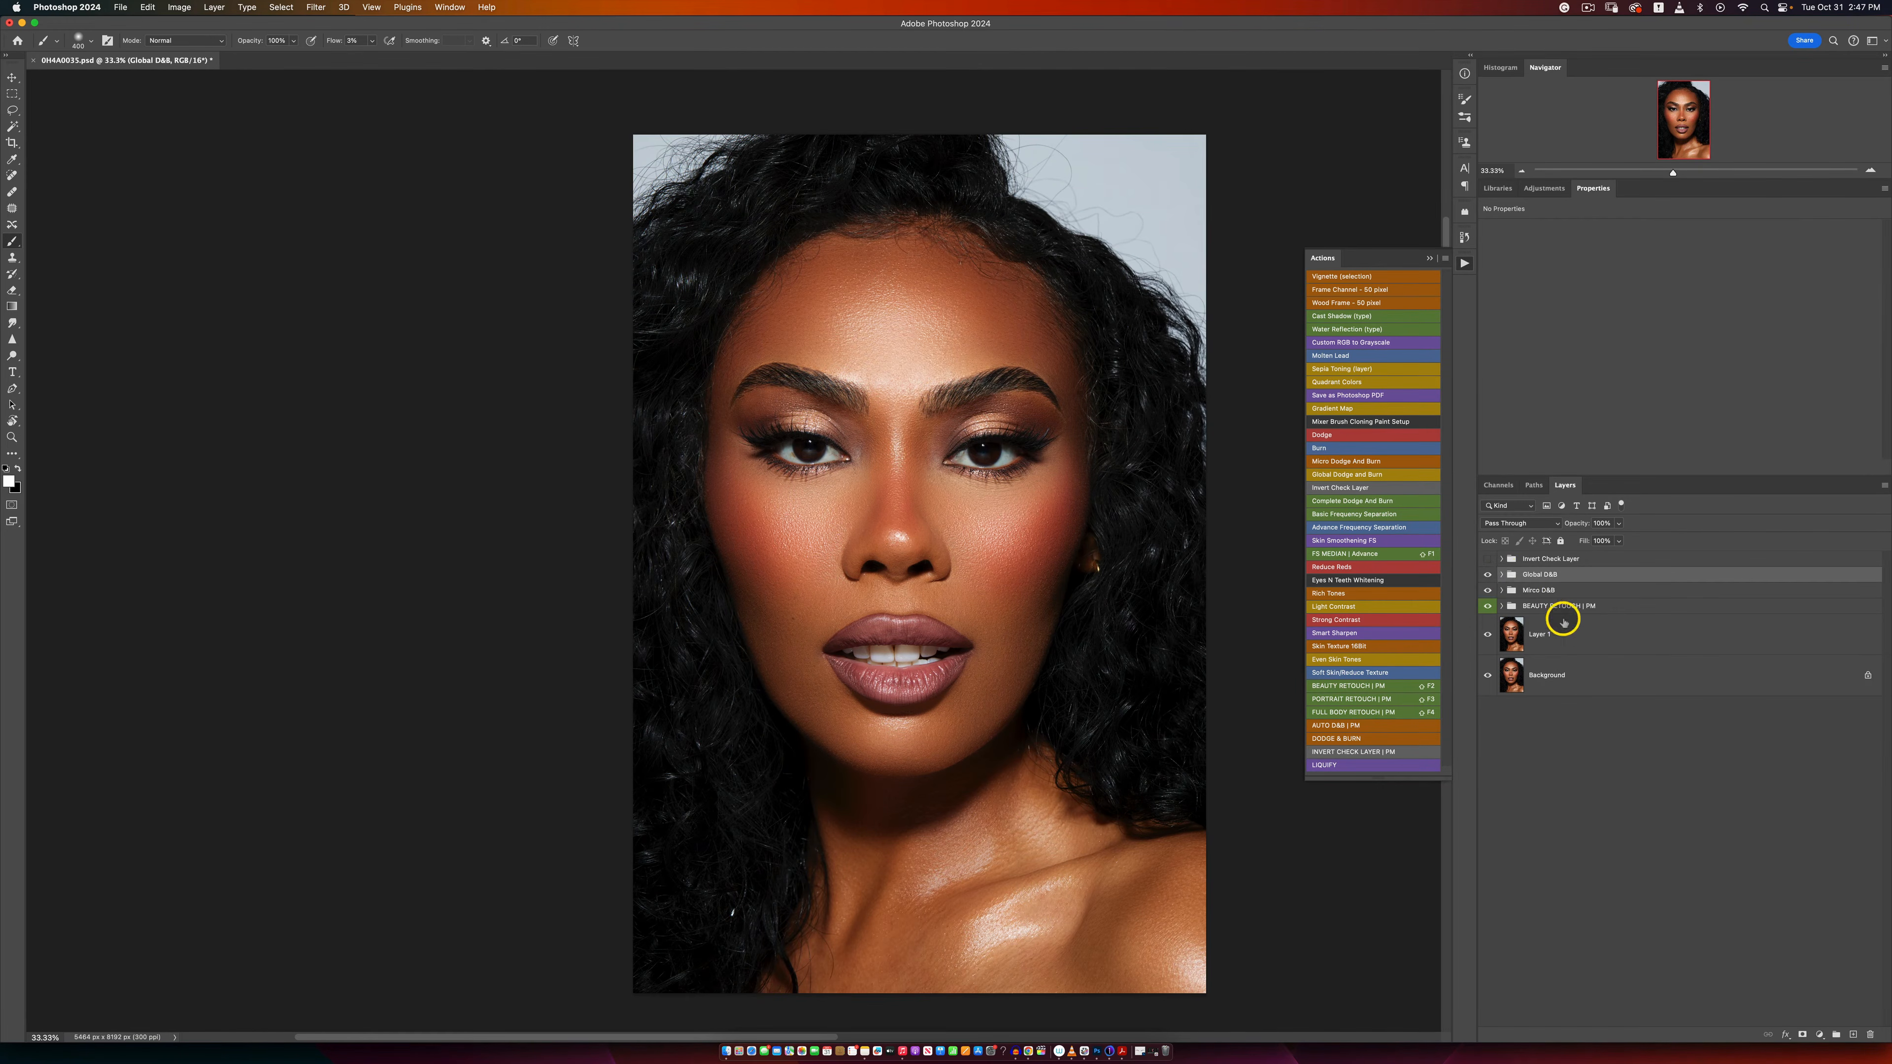
{"action": "left_click", "coordinate": [1815, 1036]}
{"action": "left_click", "coordinate": [1815, 899]}
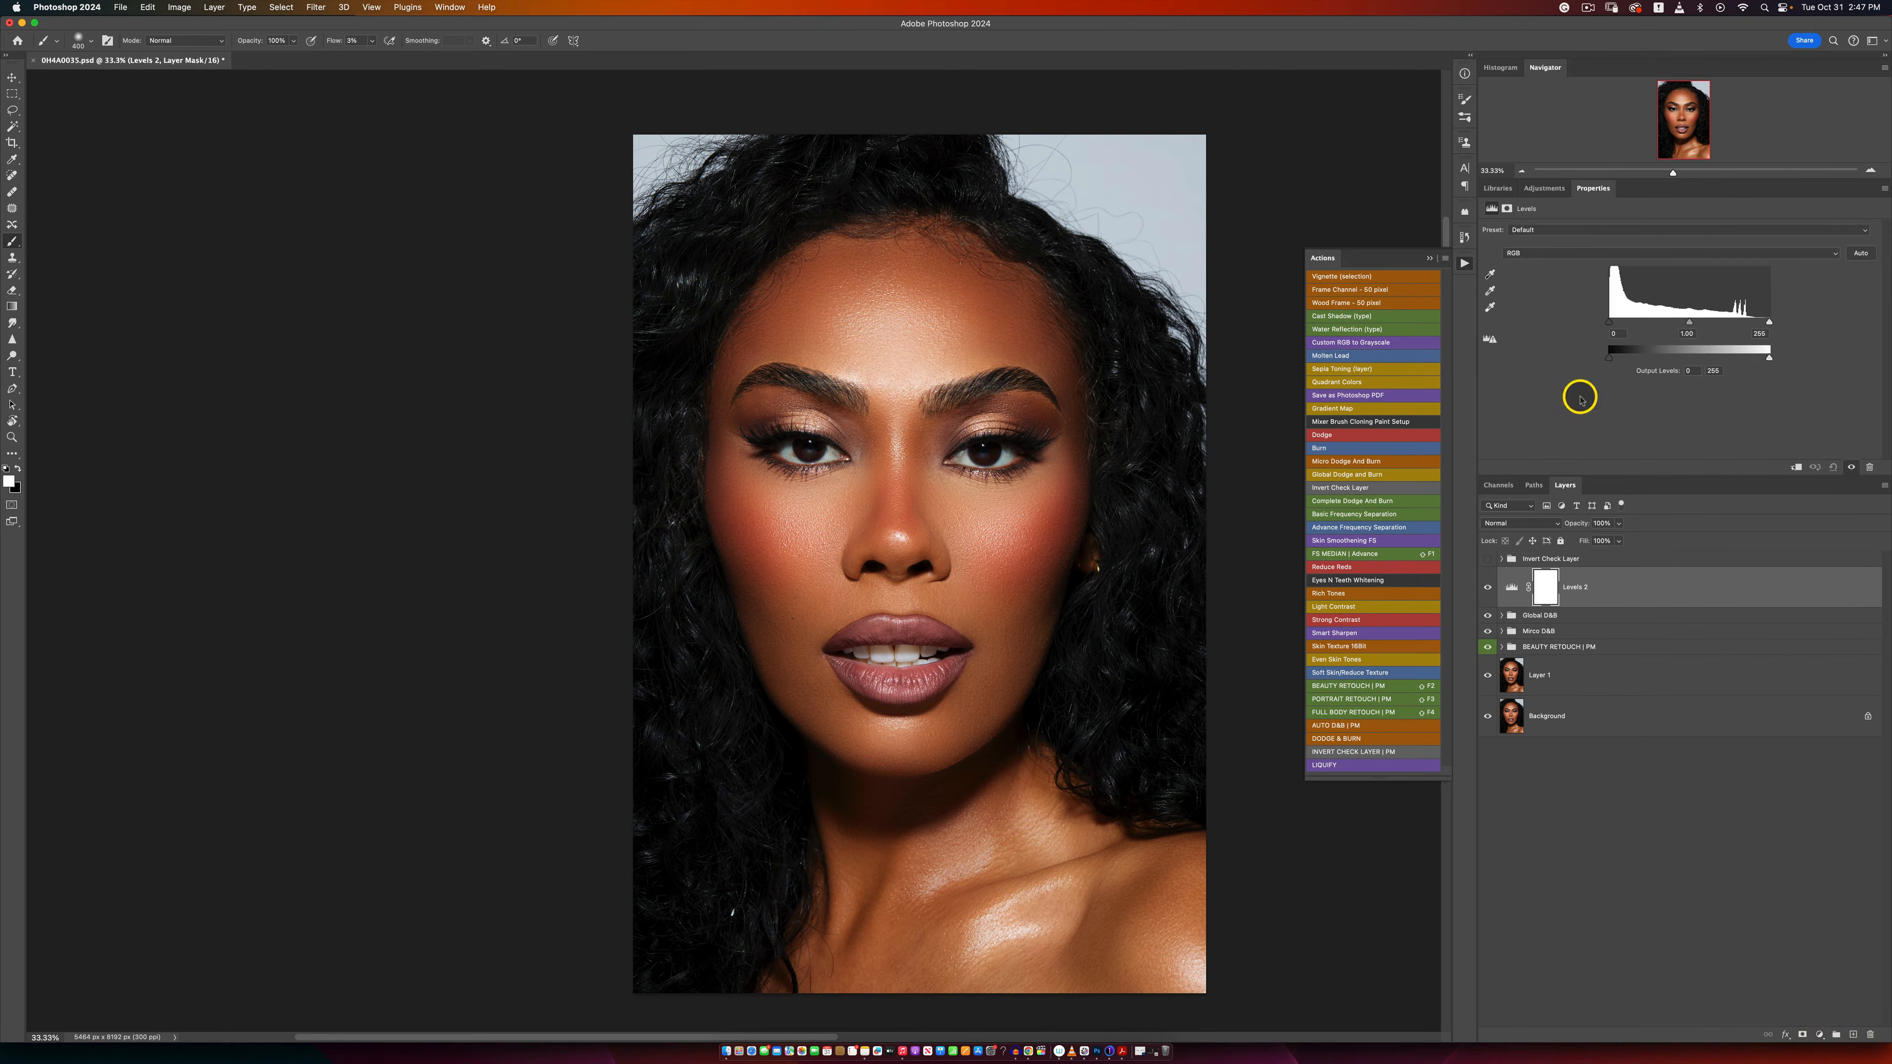
{"action": "left_click_drag", "start_coordinate": [1768, 322], "coordinate": [1763, 322]}
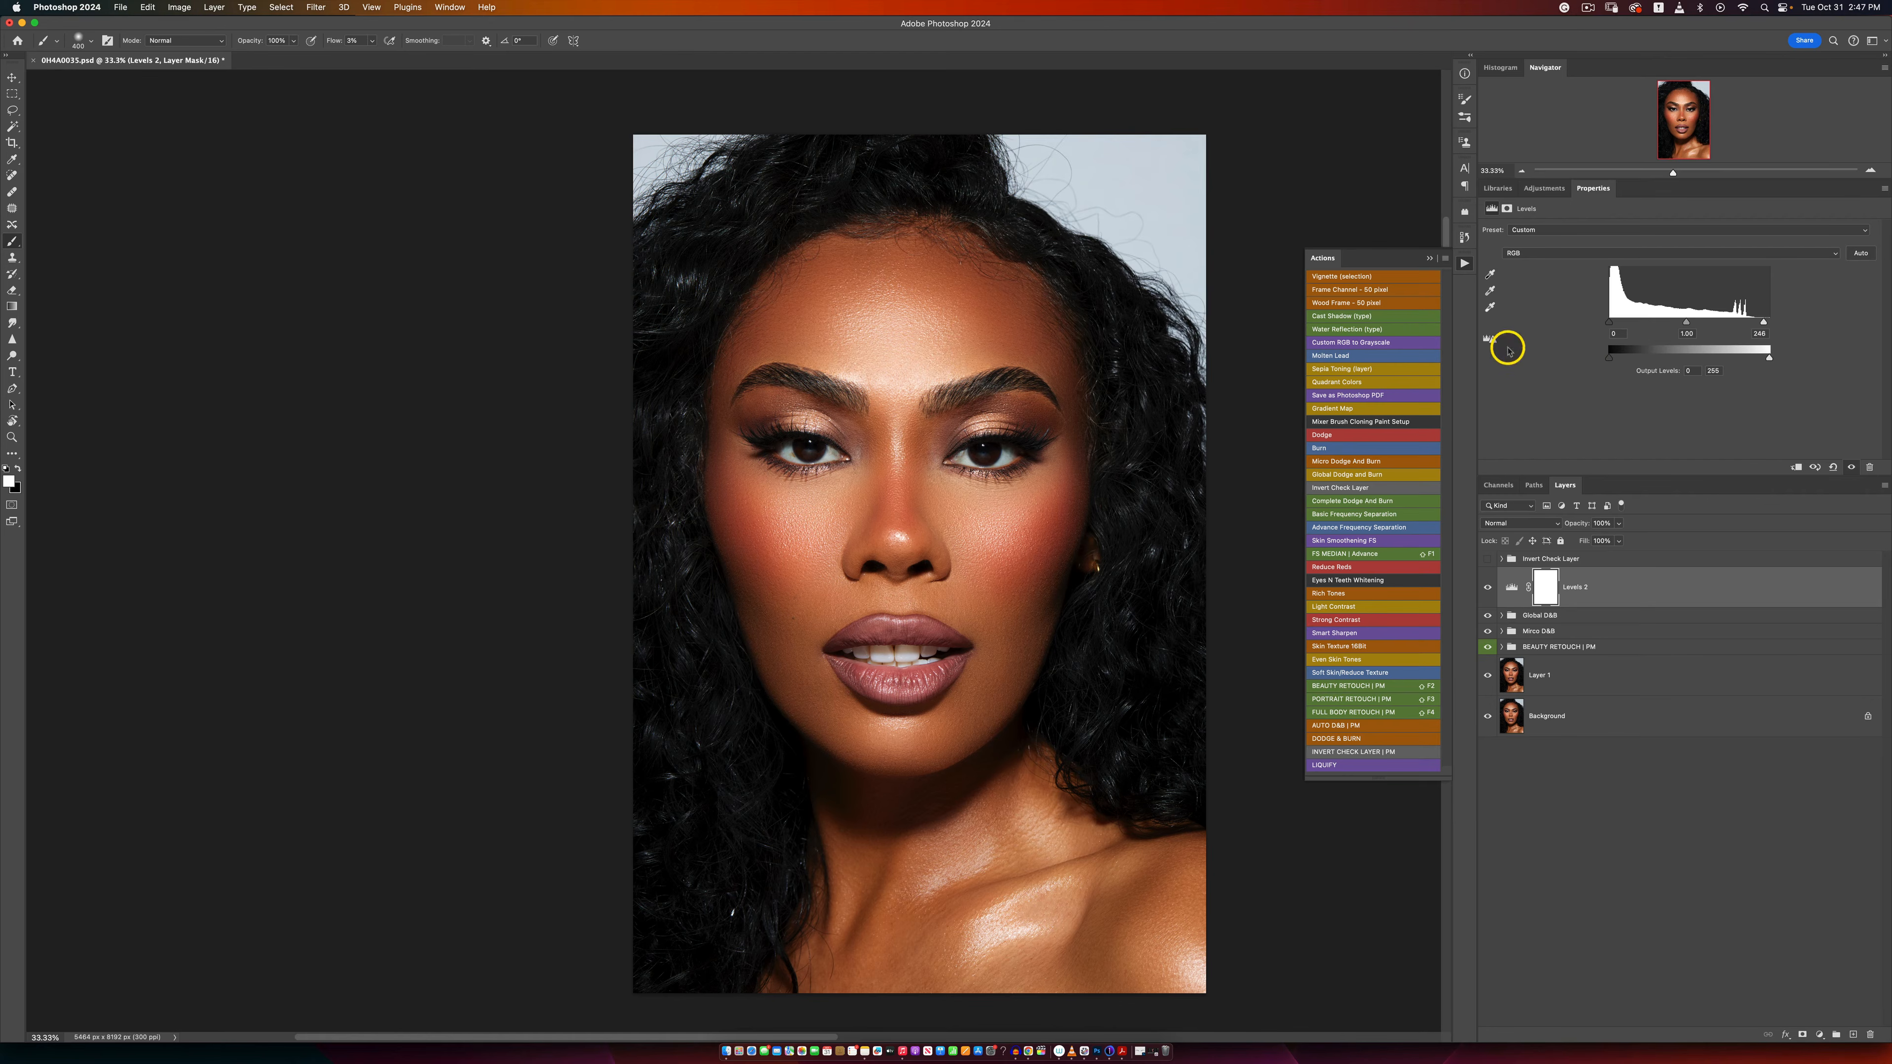
{"action": "left_click_drag", "start_coordinate": [1611, 322], "coordinate": [1611, 329]}
Step: Compare the full retouch with the original Background layer and examine the face at several magnifications
{"action": "key", "text": "z"}
{"action": "left_click", "coordinate": [886, 595], "text": "alt"}
{"action": "left_click", "coordinate": [886, 595], "text": "alt"}
{"action": "left_click", "coordinate": [893, 600], "text": "alt"}
{"action": "left_click", "coordinate": [910, 603]}
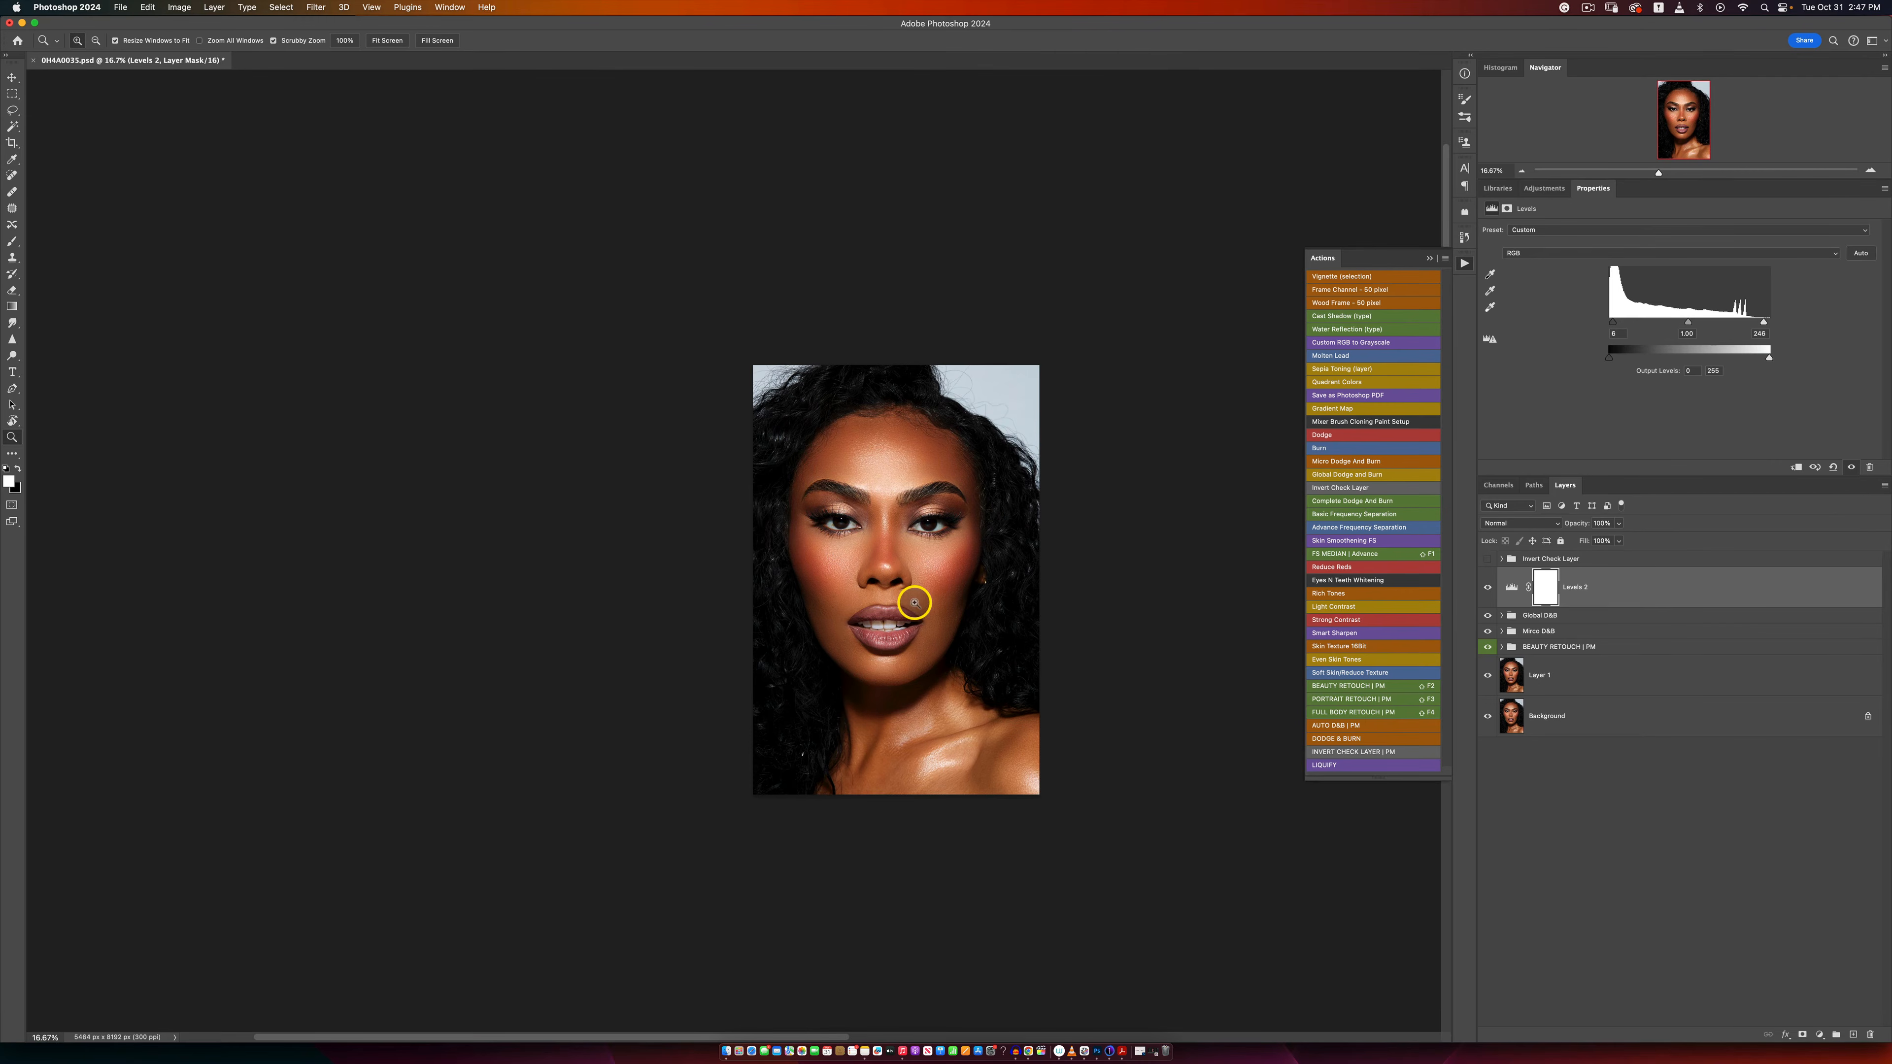
{"action": "key", "text": "b"}
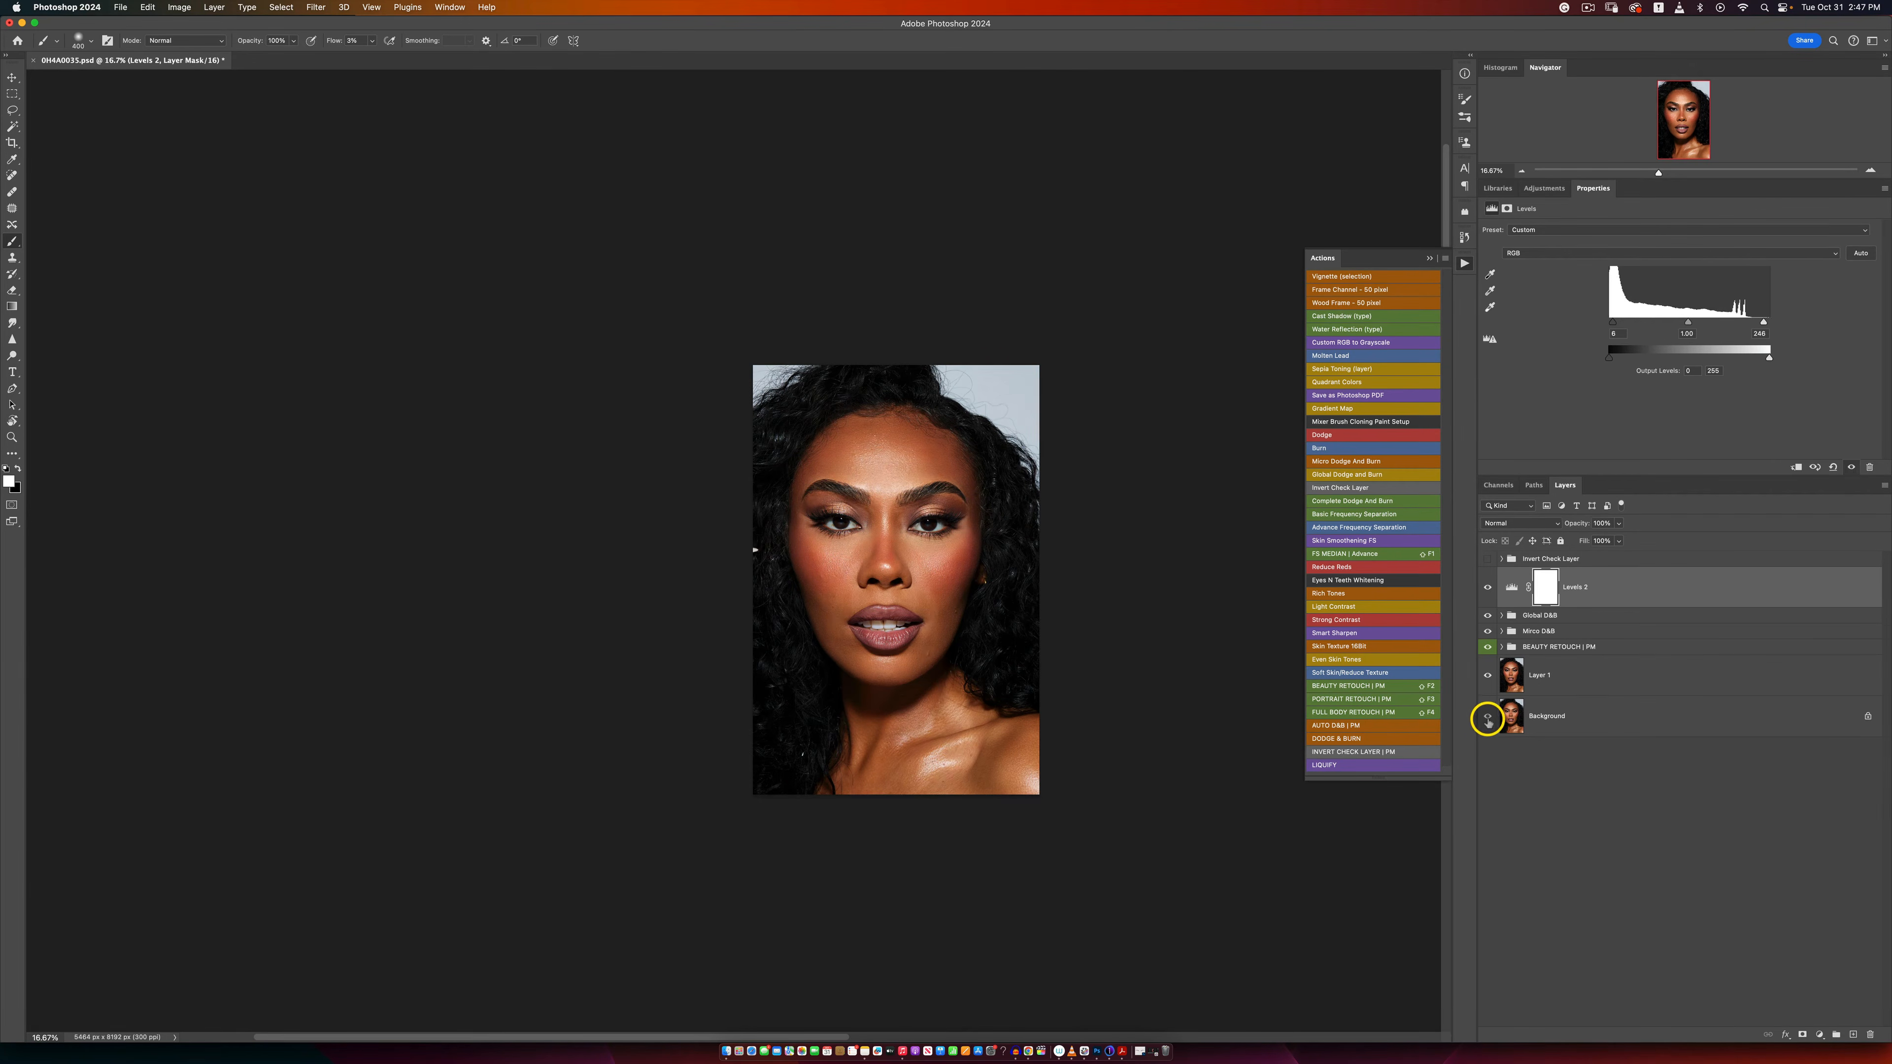
{"action": "key", "text": "z"}
{"action": "left_click", "coordinate": [939, 596]}
{"action": "left_click", "coordinate": [940, 596]}
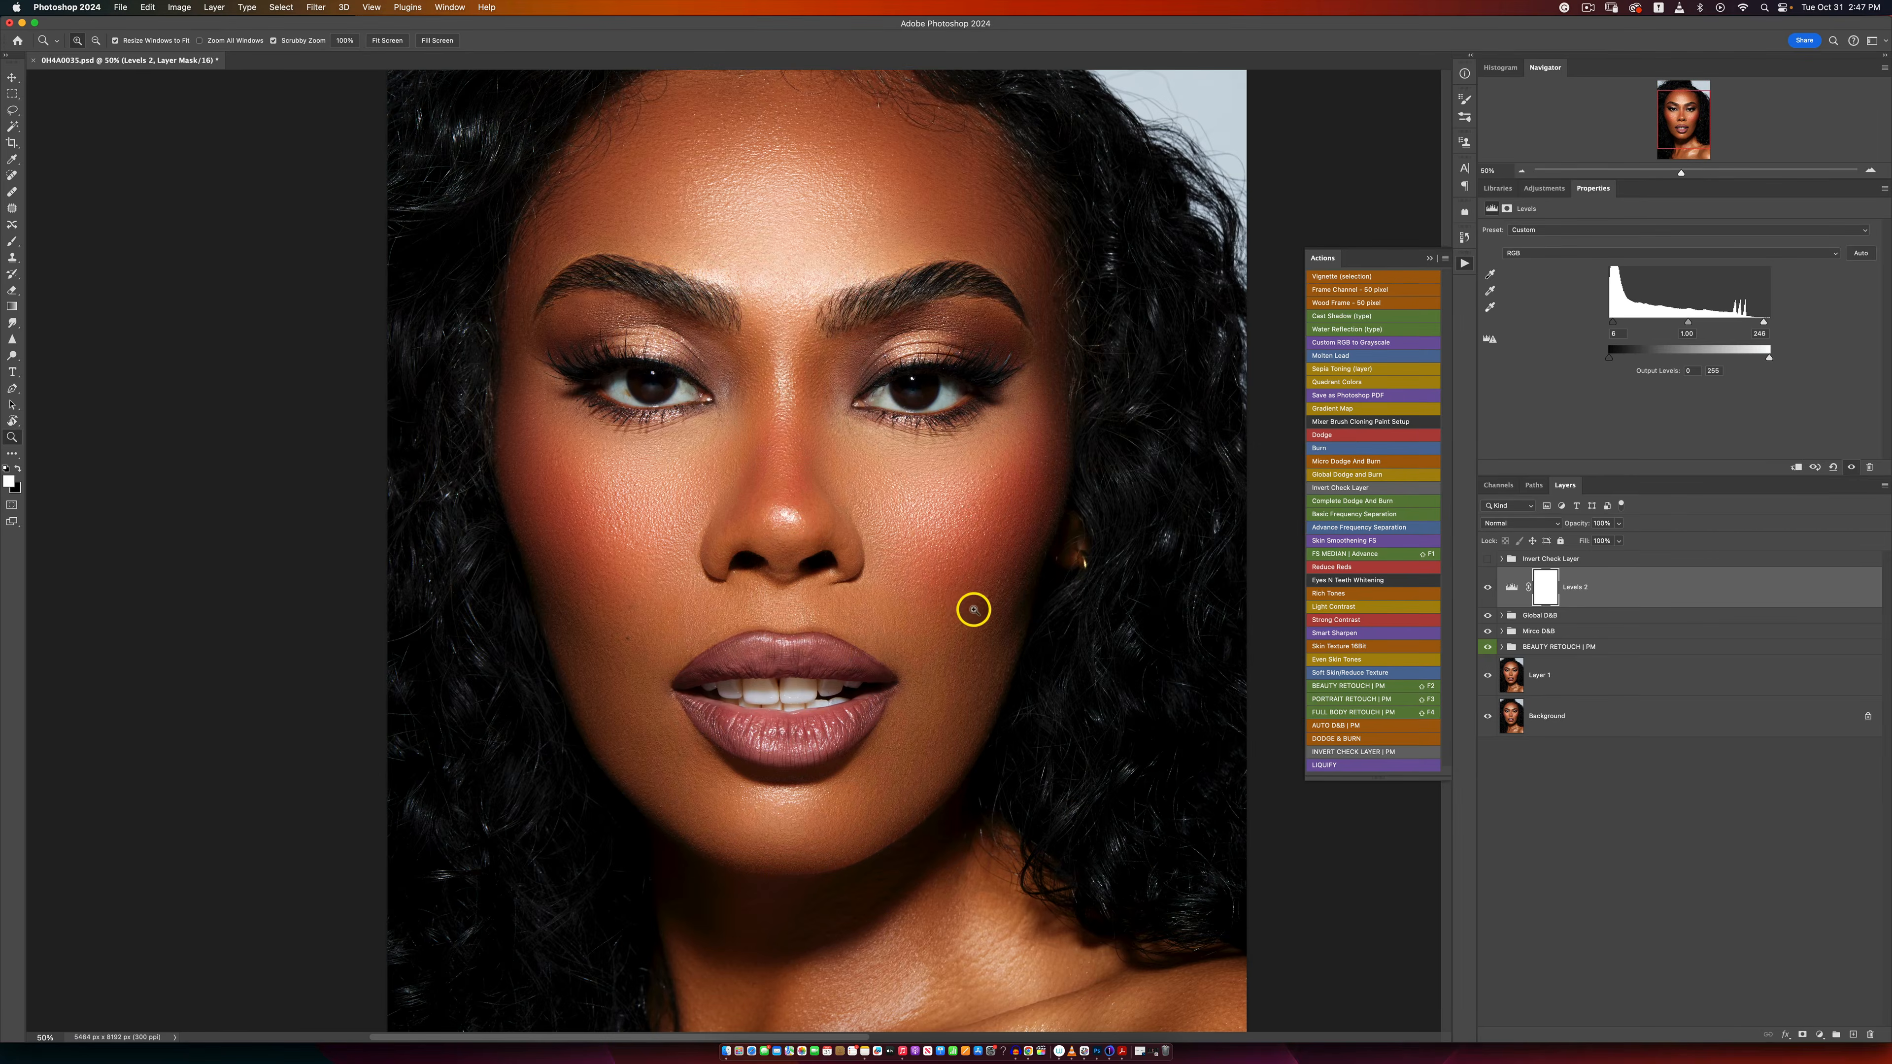
{"action": "left_click", "coordinate": [975, 608], "text": "alt"}
{"action": "key", "text": "b"}
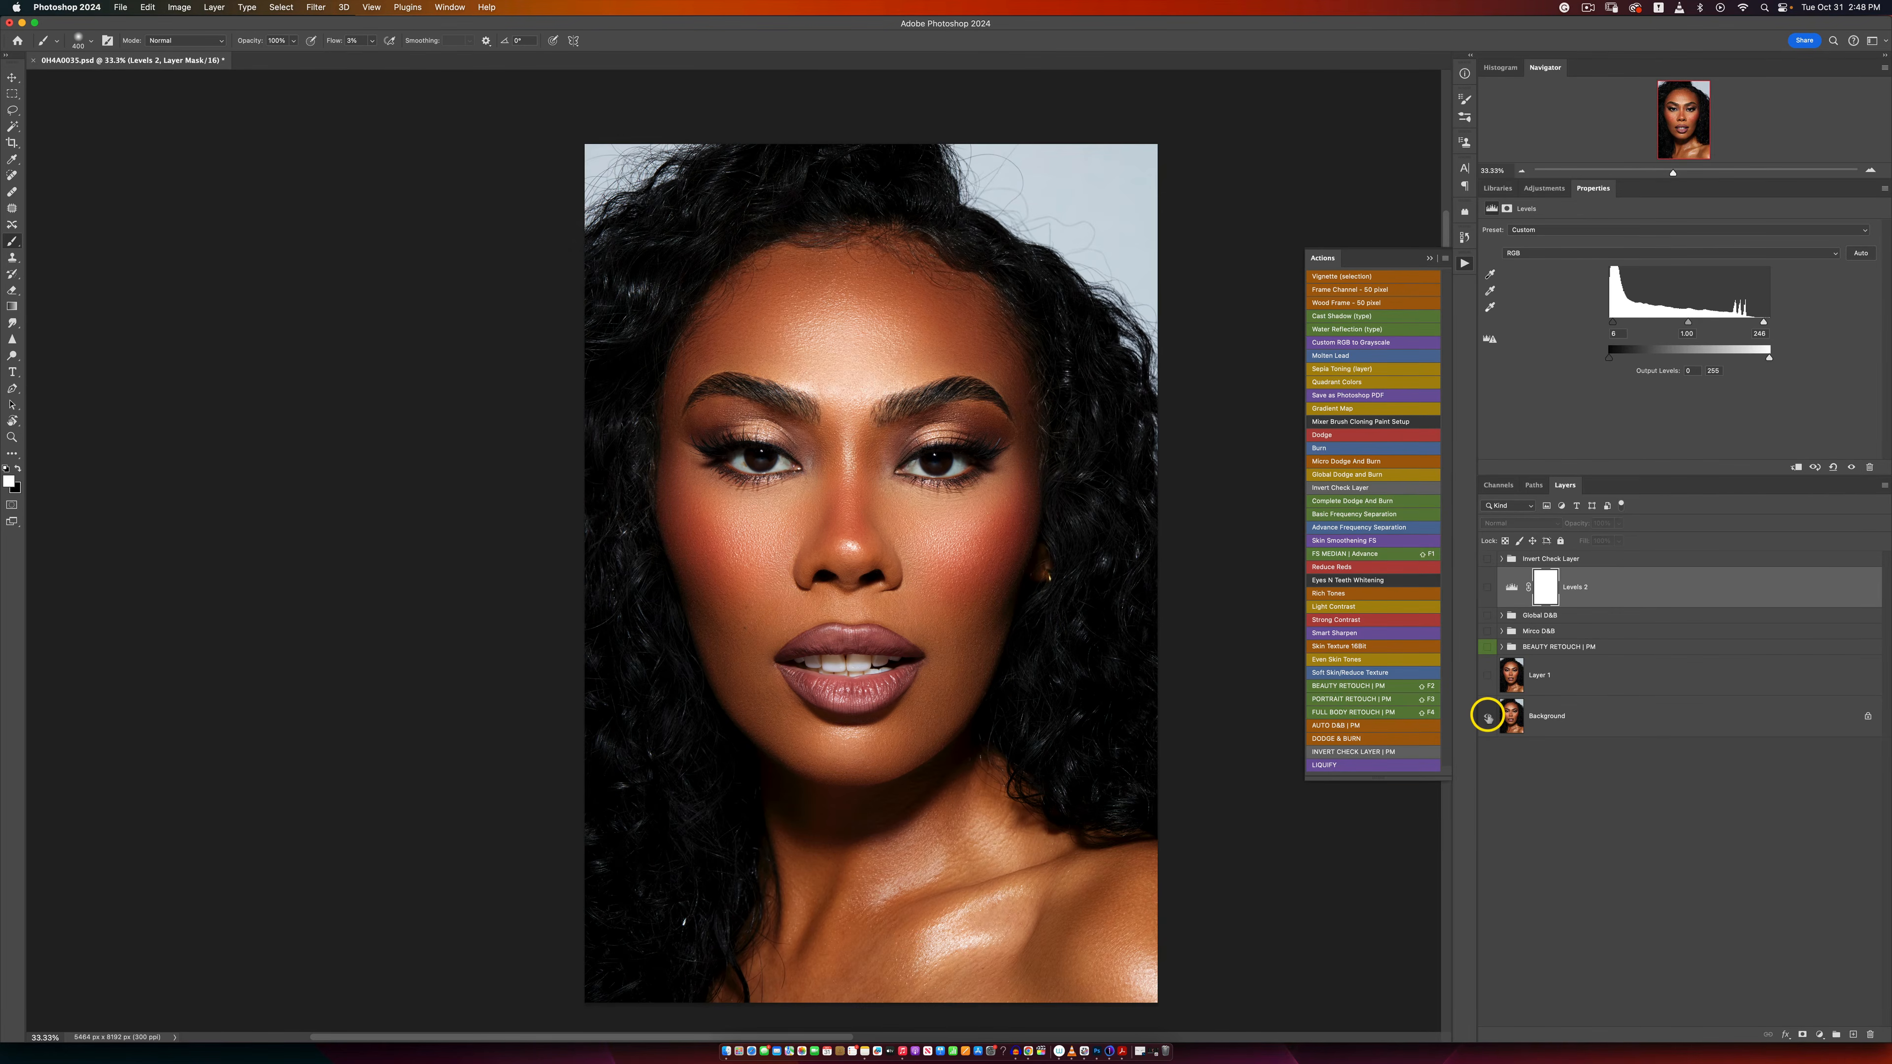
{"action": "left_click", "coordinate": [1488, 716], "text": "alt"}
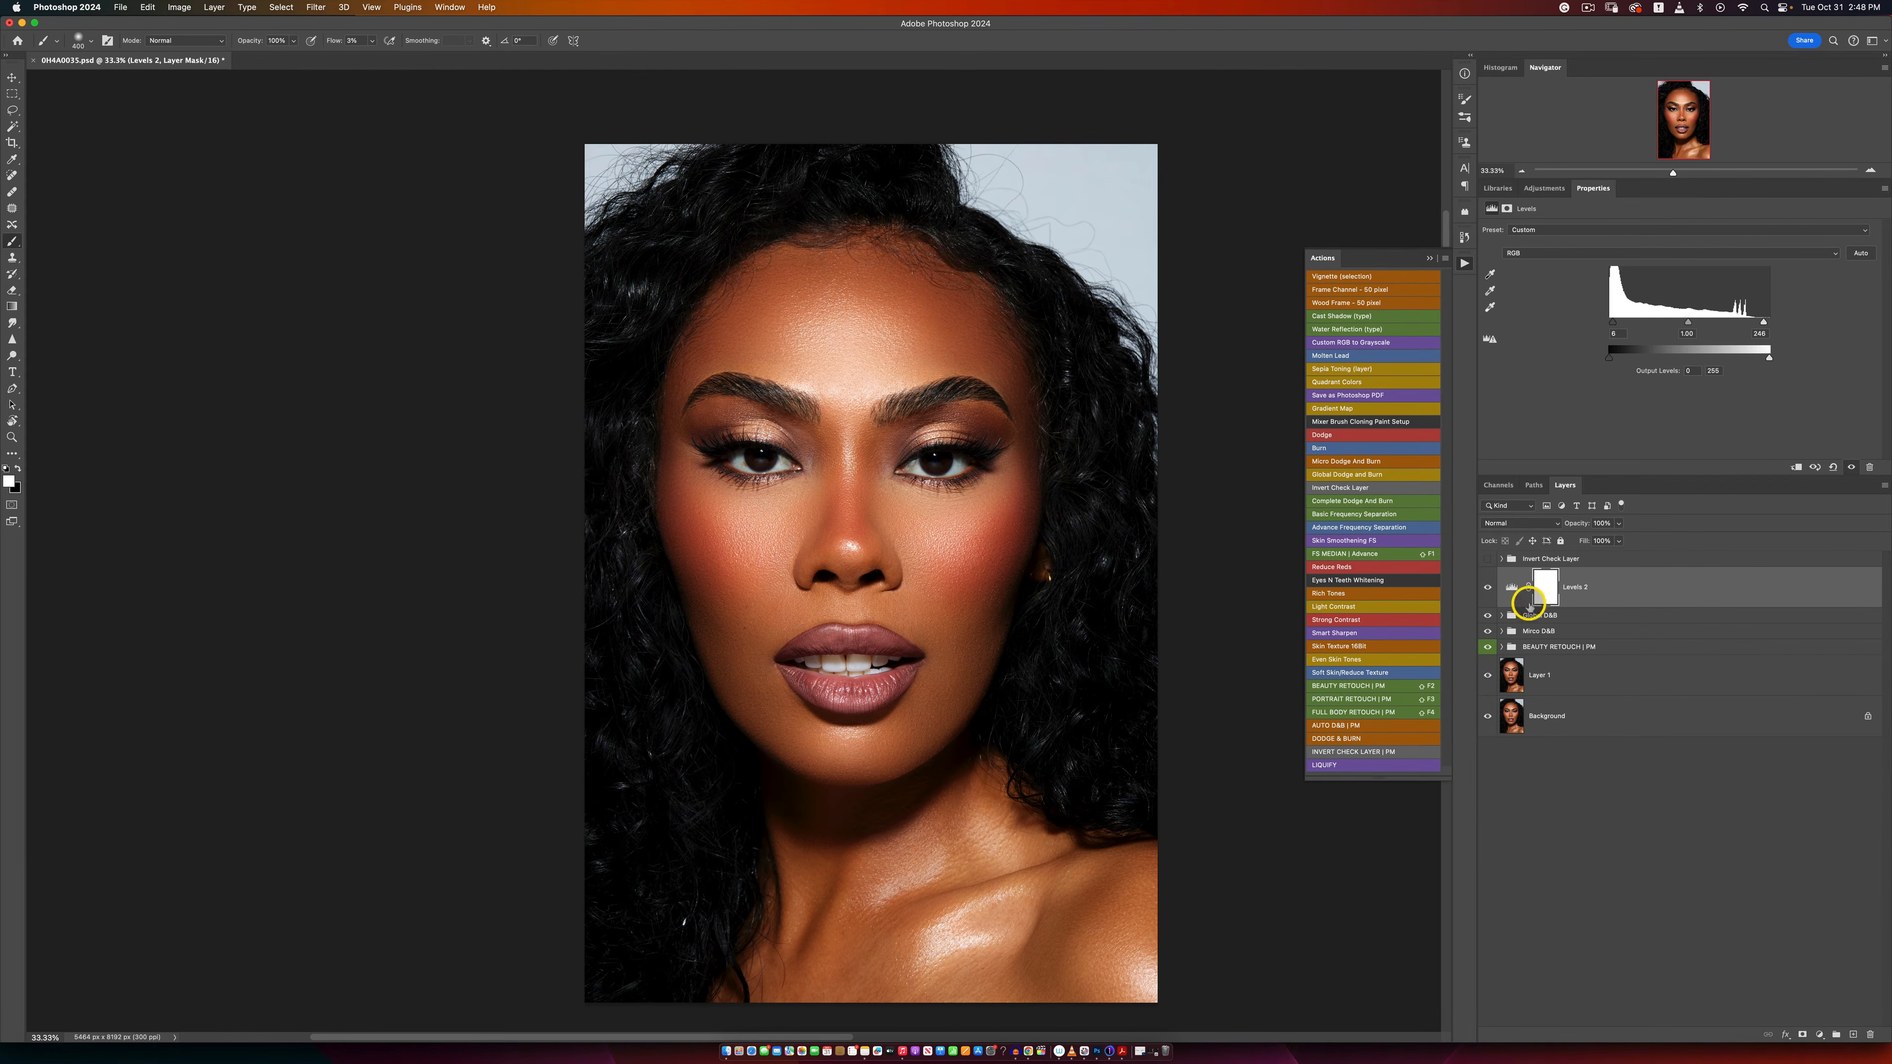
{"action": "left_click", "coordinate": [1819, 1034]}
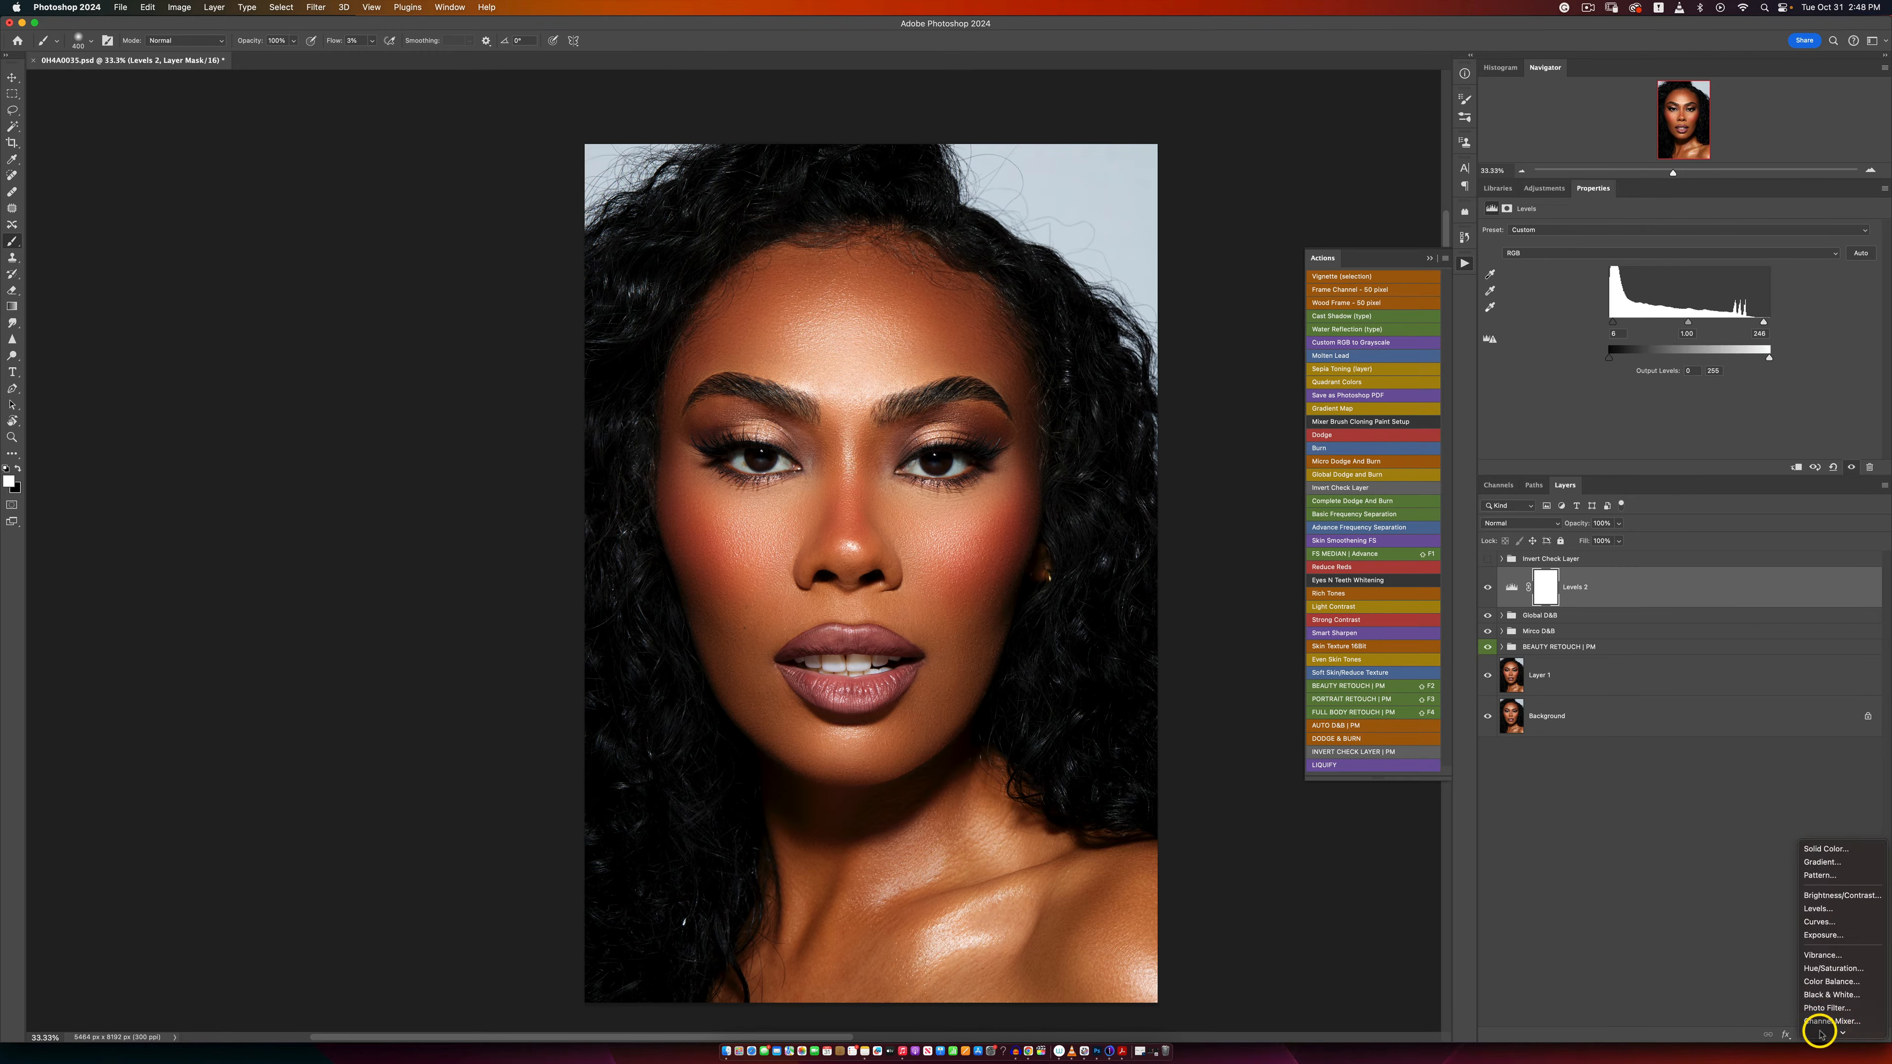
{"action": "mouse_move", "coordinate": [1821, 1034]}
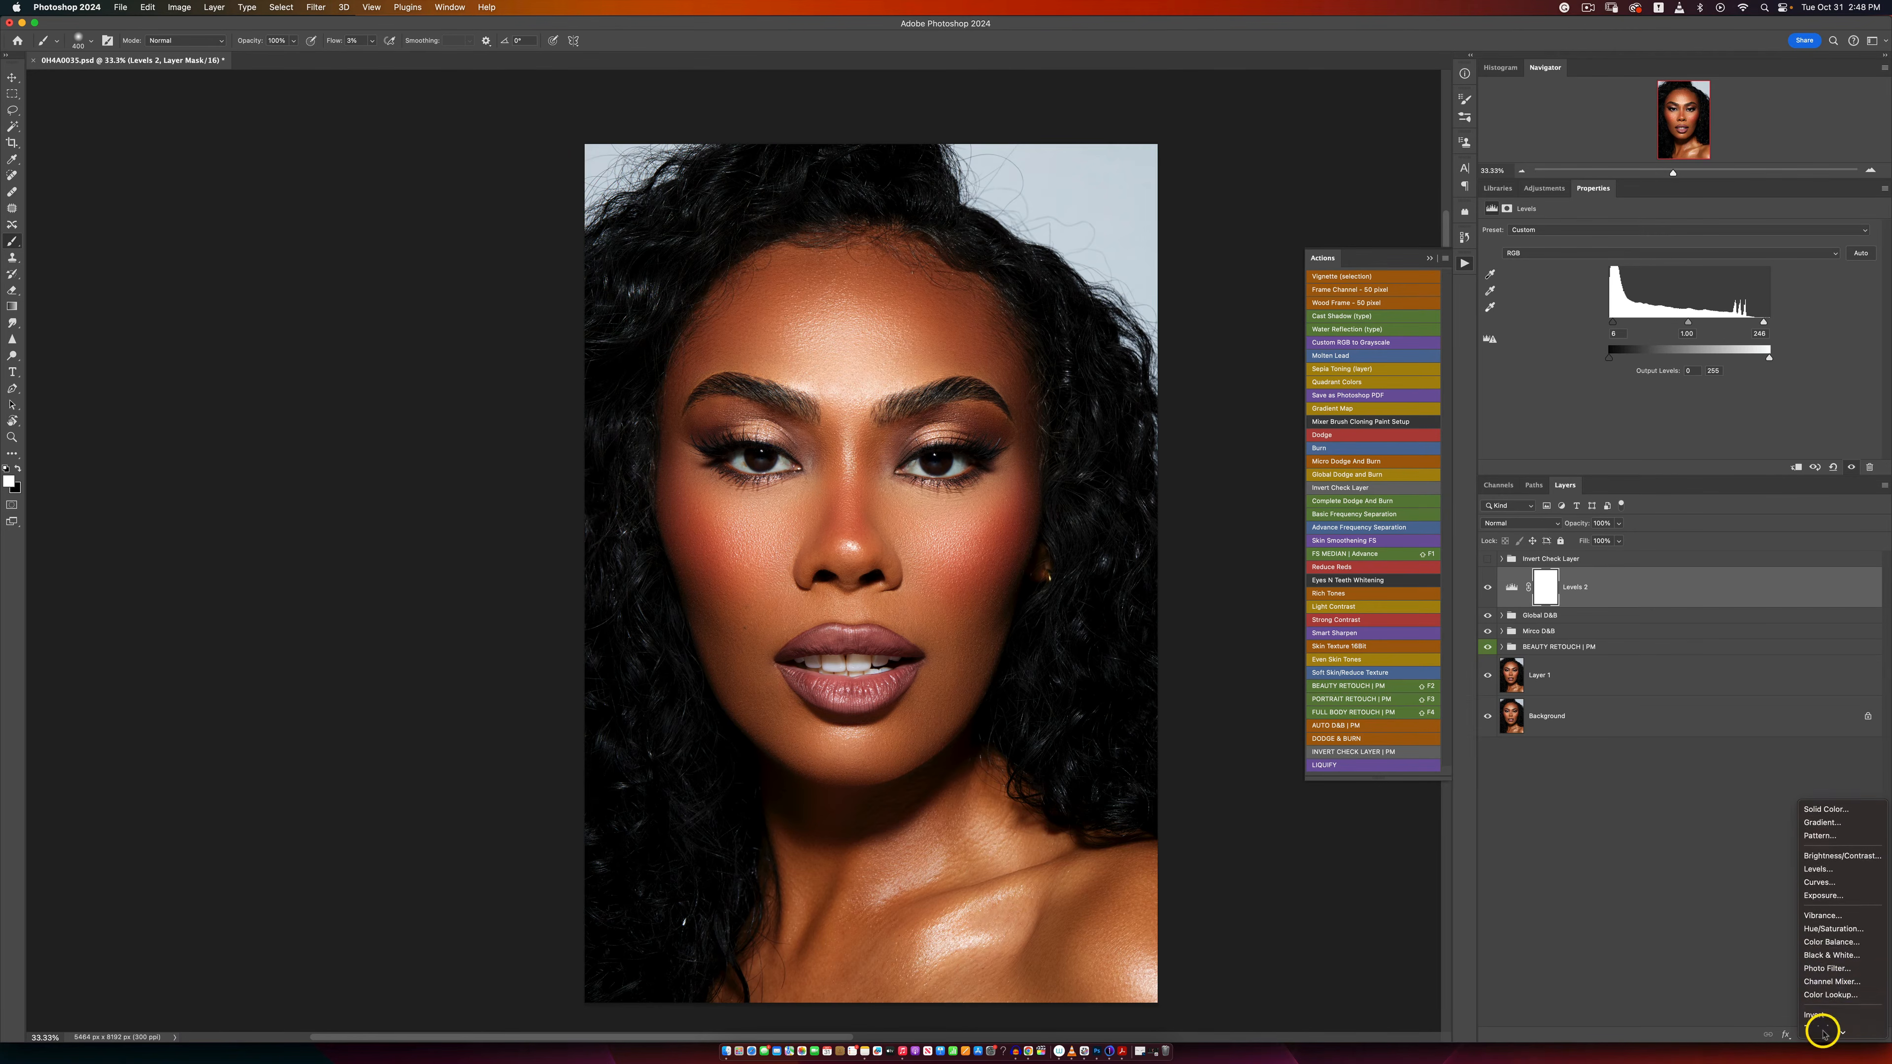
{"action": "left_click", "coordinate": [1742, 970]}
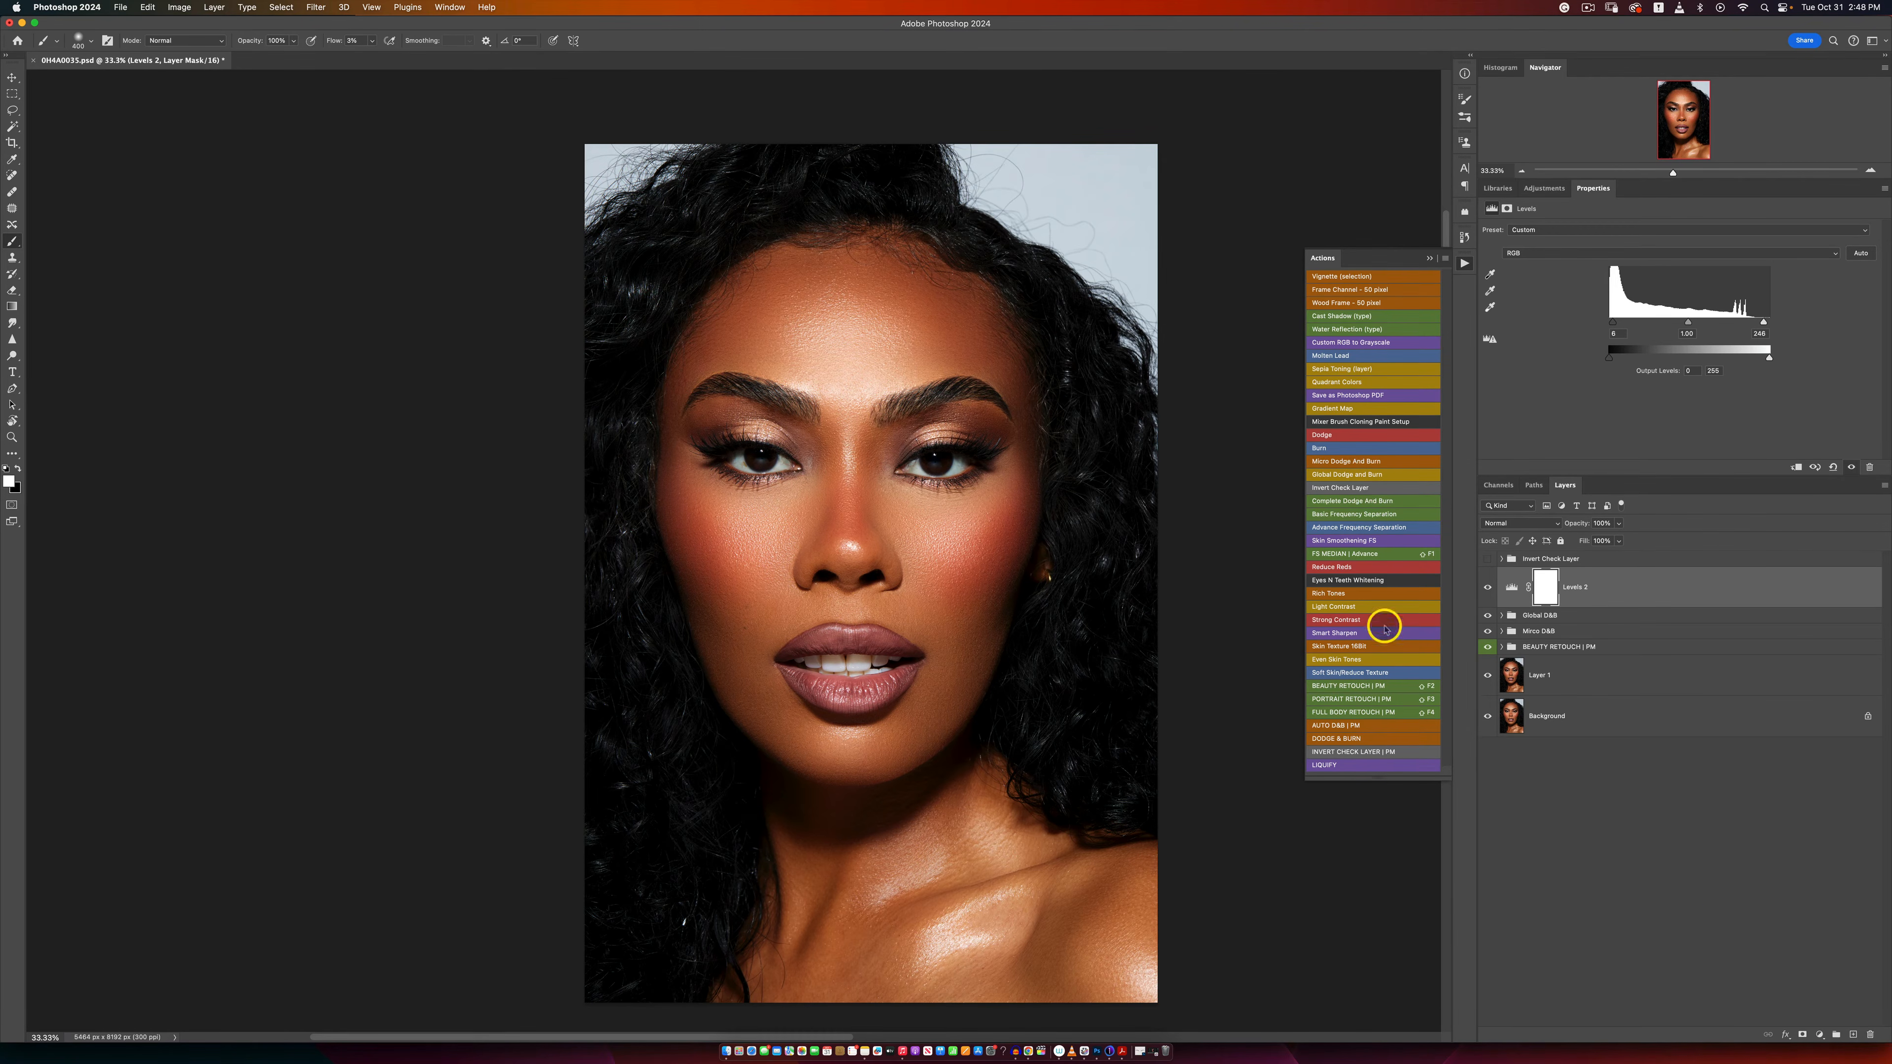
Step: Run the Eyes N Teeth Whitening action and select the black mask of its Photo Filter 1 layer
{"action": "left_click", "coordinate": [1325, 582]}
{"action": "left_click", "coordinate": [1502, 574]}
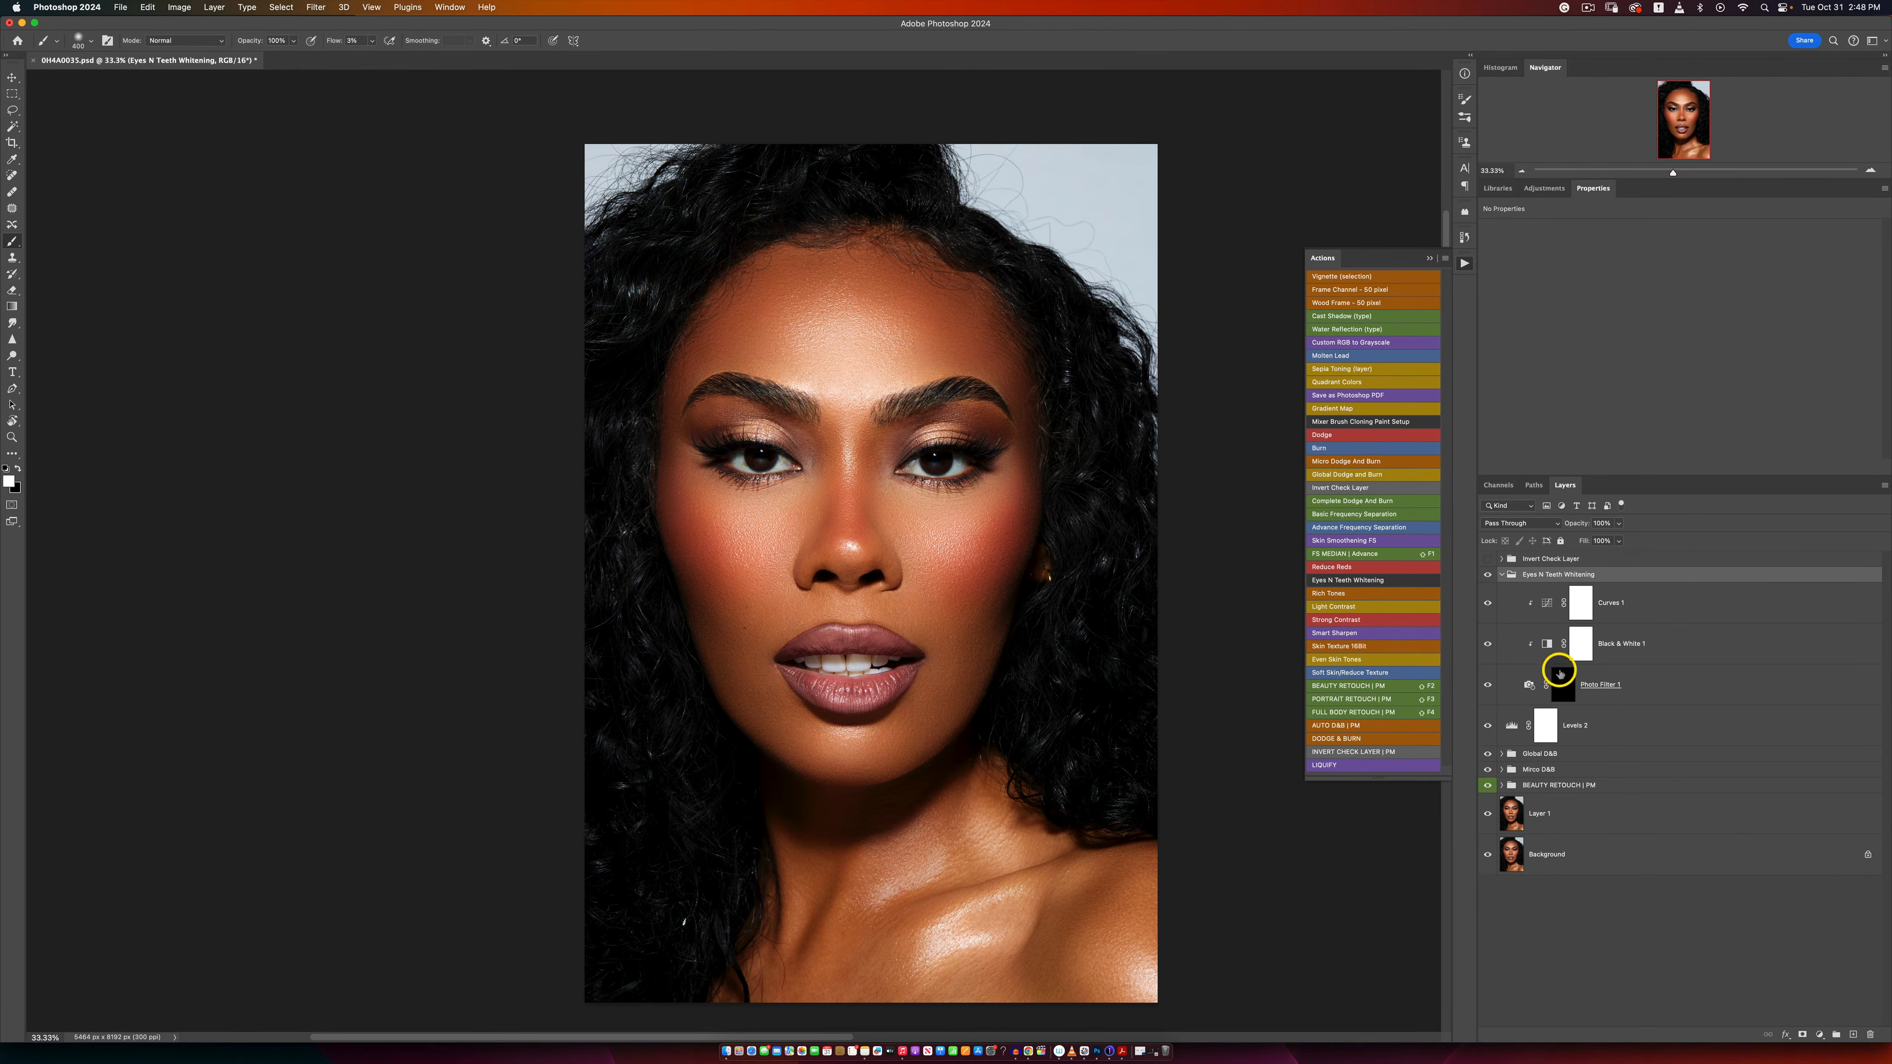
{"action": "left_click", "coordinate": [1560, 682]}
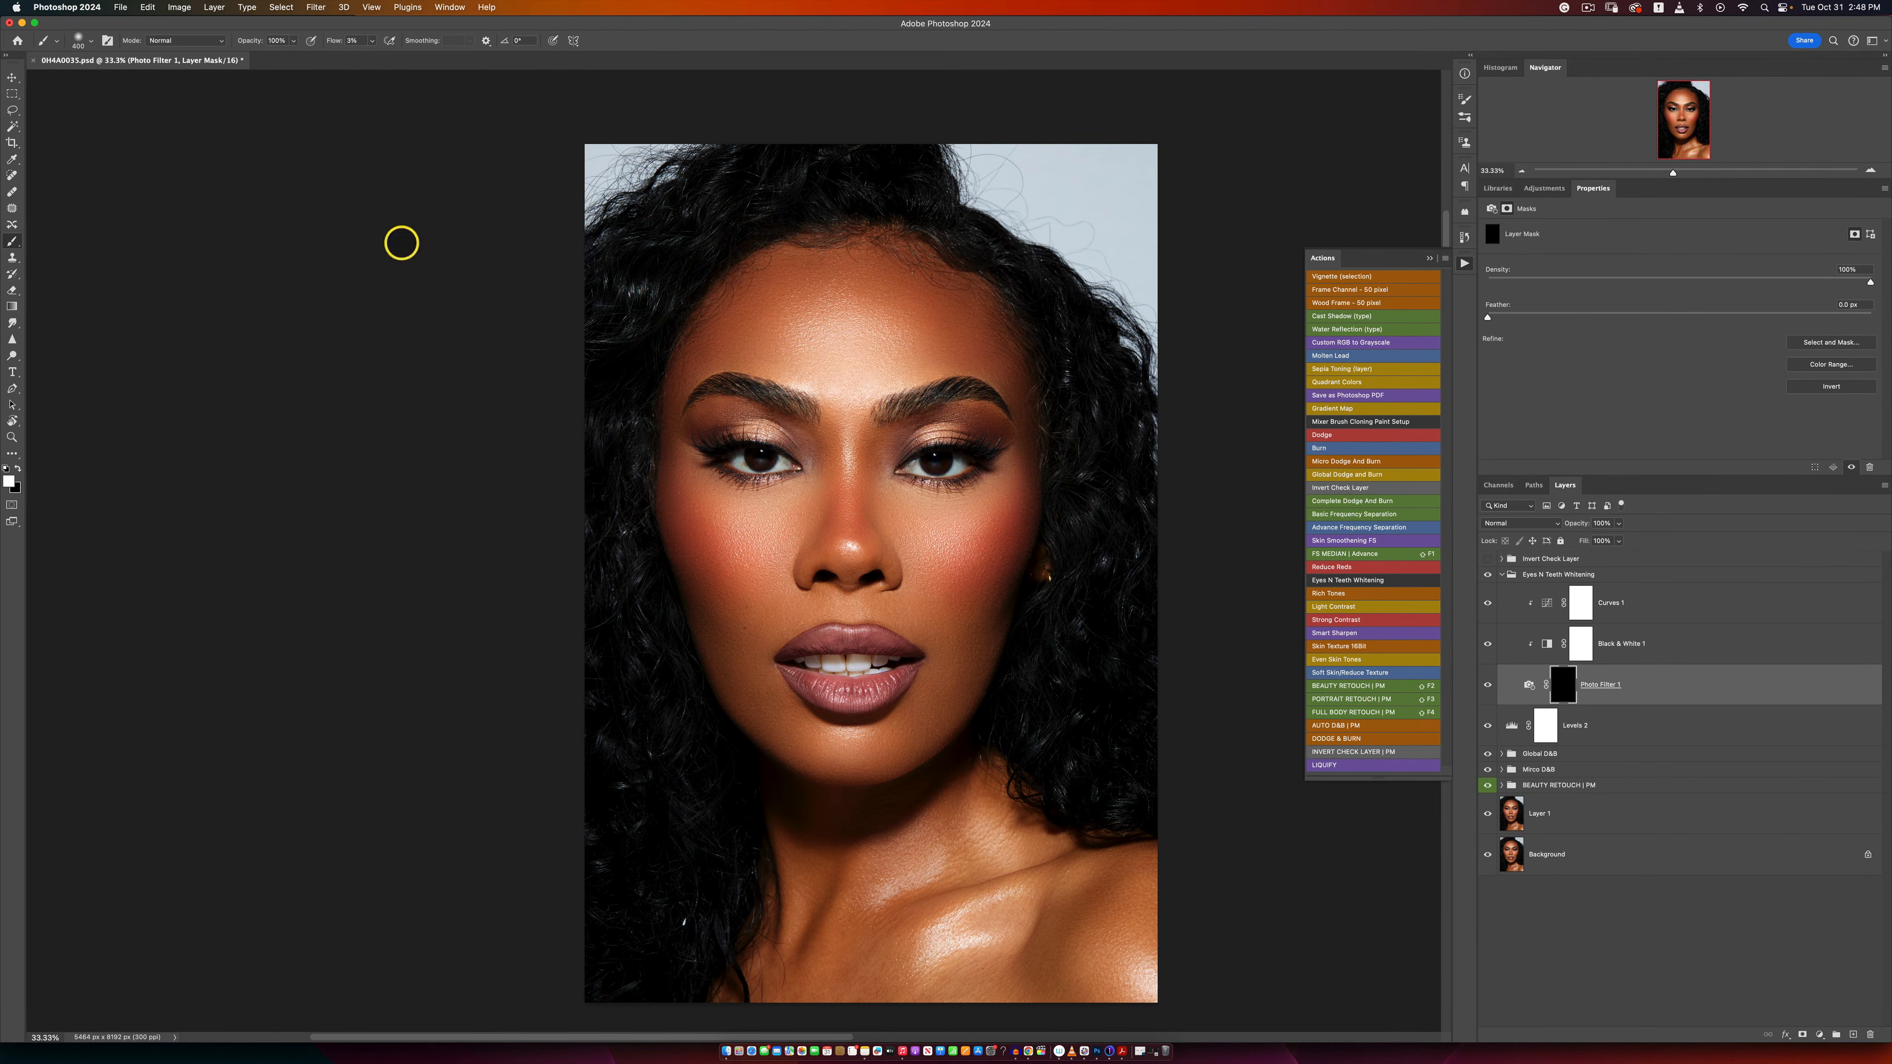
Step: Paint white over the whites of both eyes on the Photo Filter 1 mask with a small brush at 100% flow
{"action": "scroll", "coordinate": [890, 514], "scroll_direction": "up", "scroll_amount": 1}
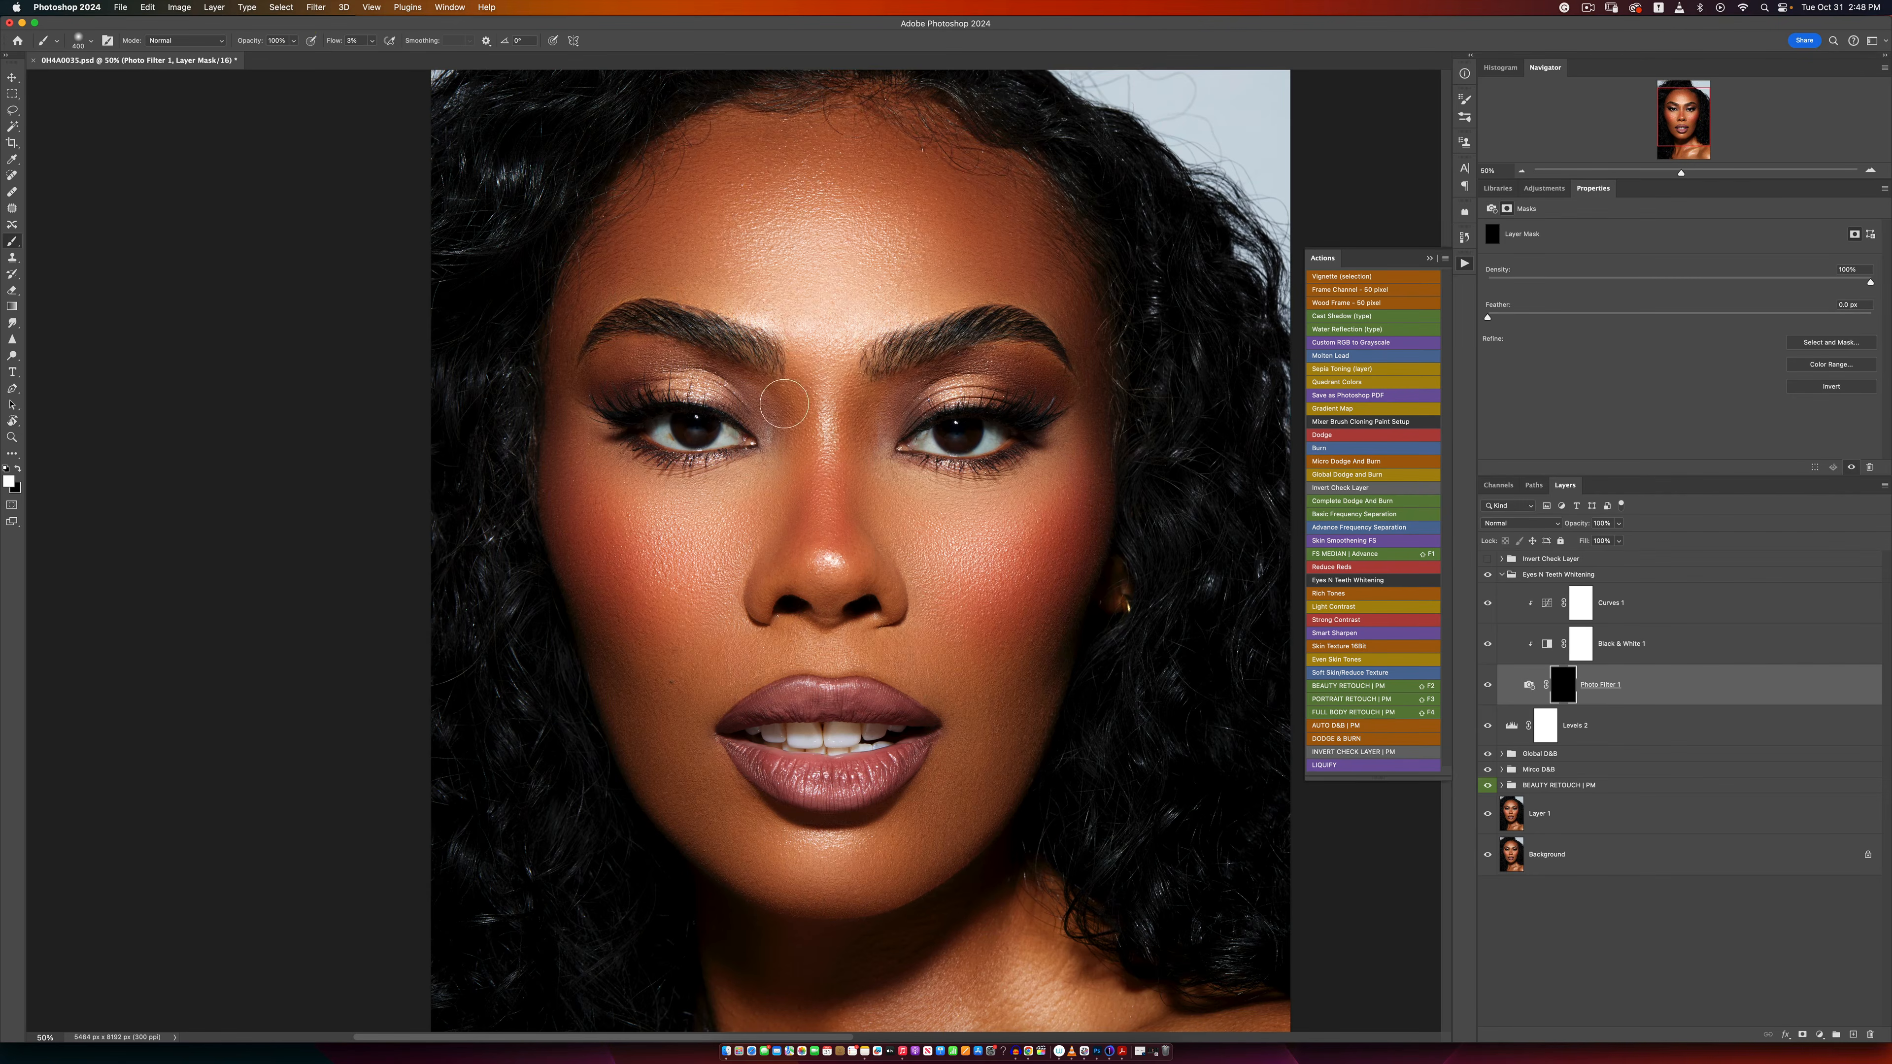
{"action": "left_click", "coordinate": [370, 41]}
{"action": "left_click_drag", "start_coordinate": [372, 56], "coordinate": [751, 38]}
{"action": "left_click_drag", "start_coordinate": [981, 449], "coordinate": [970, 456]}
{"action": "key", "text": "["}
{"action": "key", "text": "["}
{"action": "key", "text": "bracketleft"}
{"action": "key", "text": "bracketright"}
{"action": "key", "text": "bracketright"}
{"action": "left_click", "coordinate": [724, 435]}
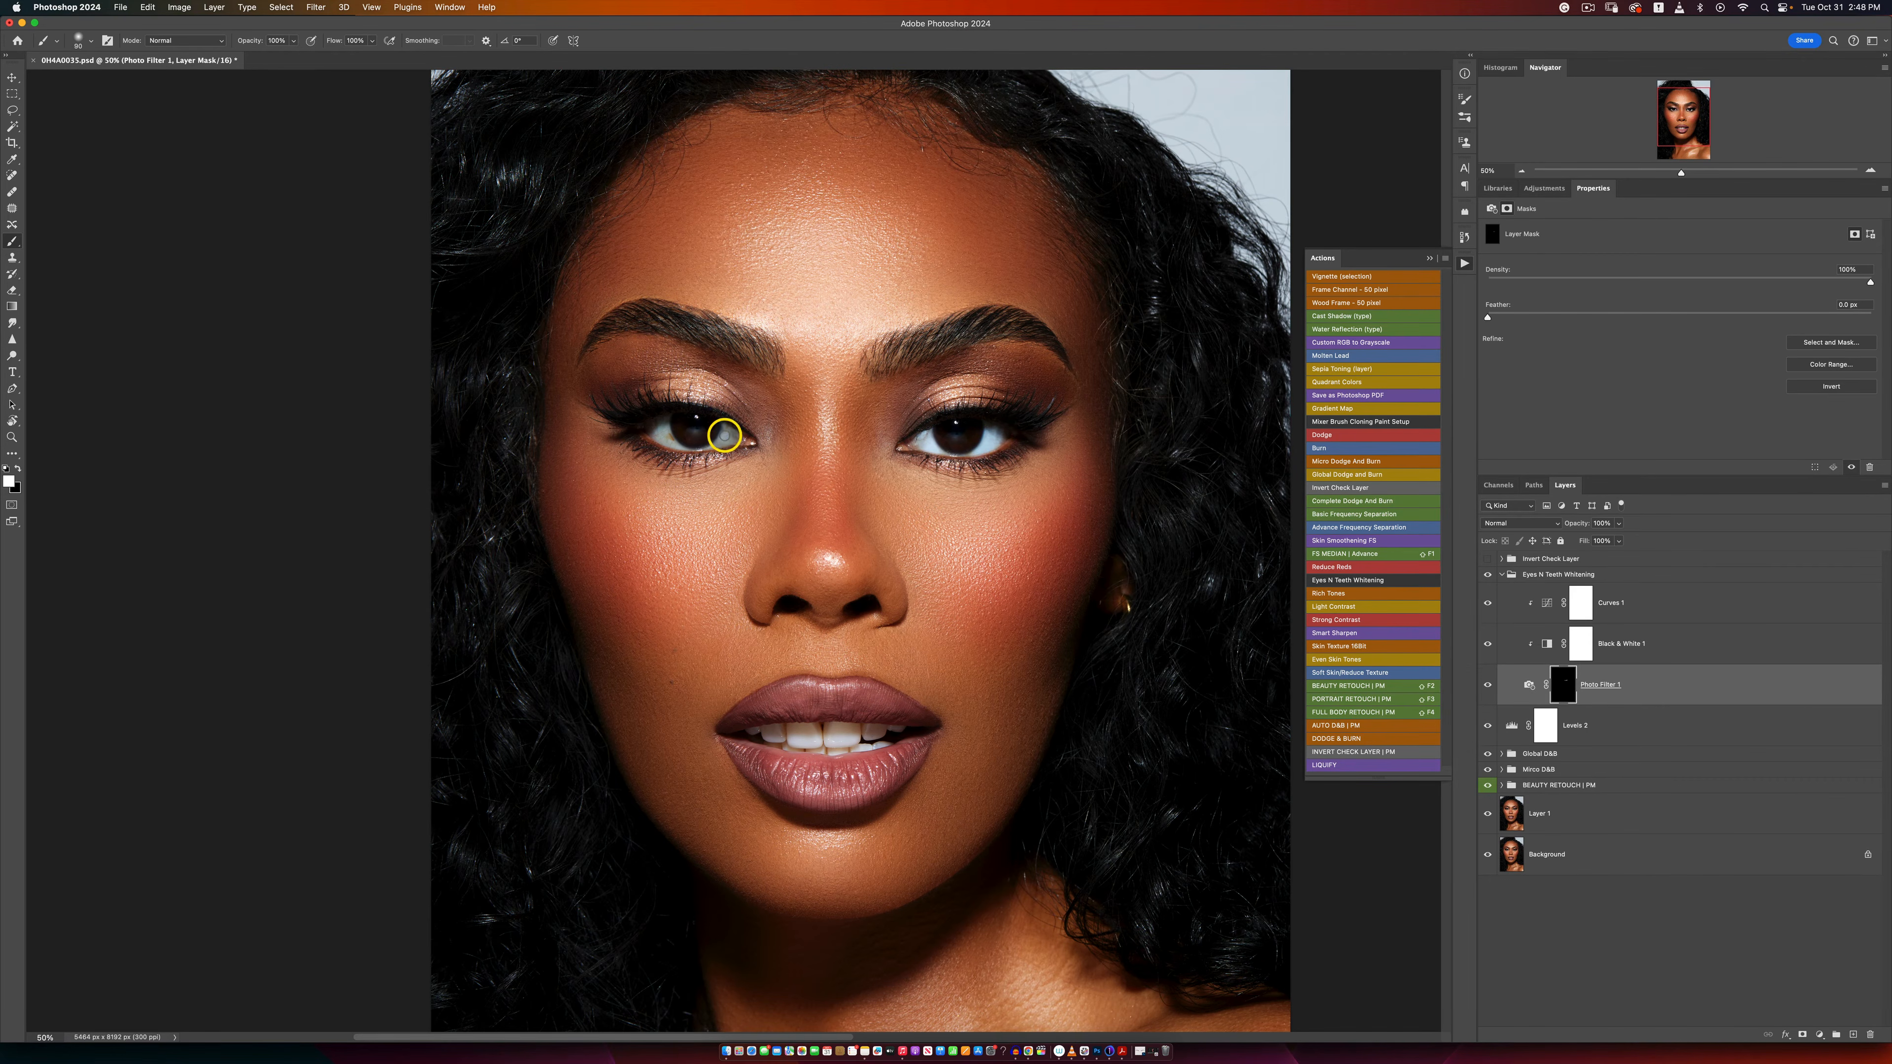
{"action": "left_click_drag", "start_coordinate": [717, 445], "coordinate": [700, 445]}
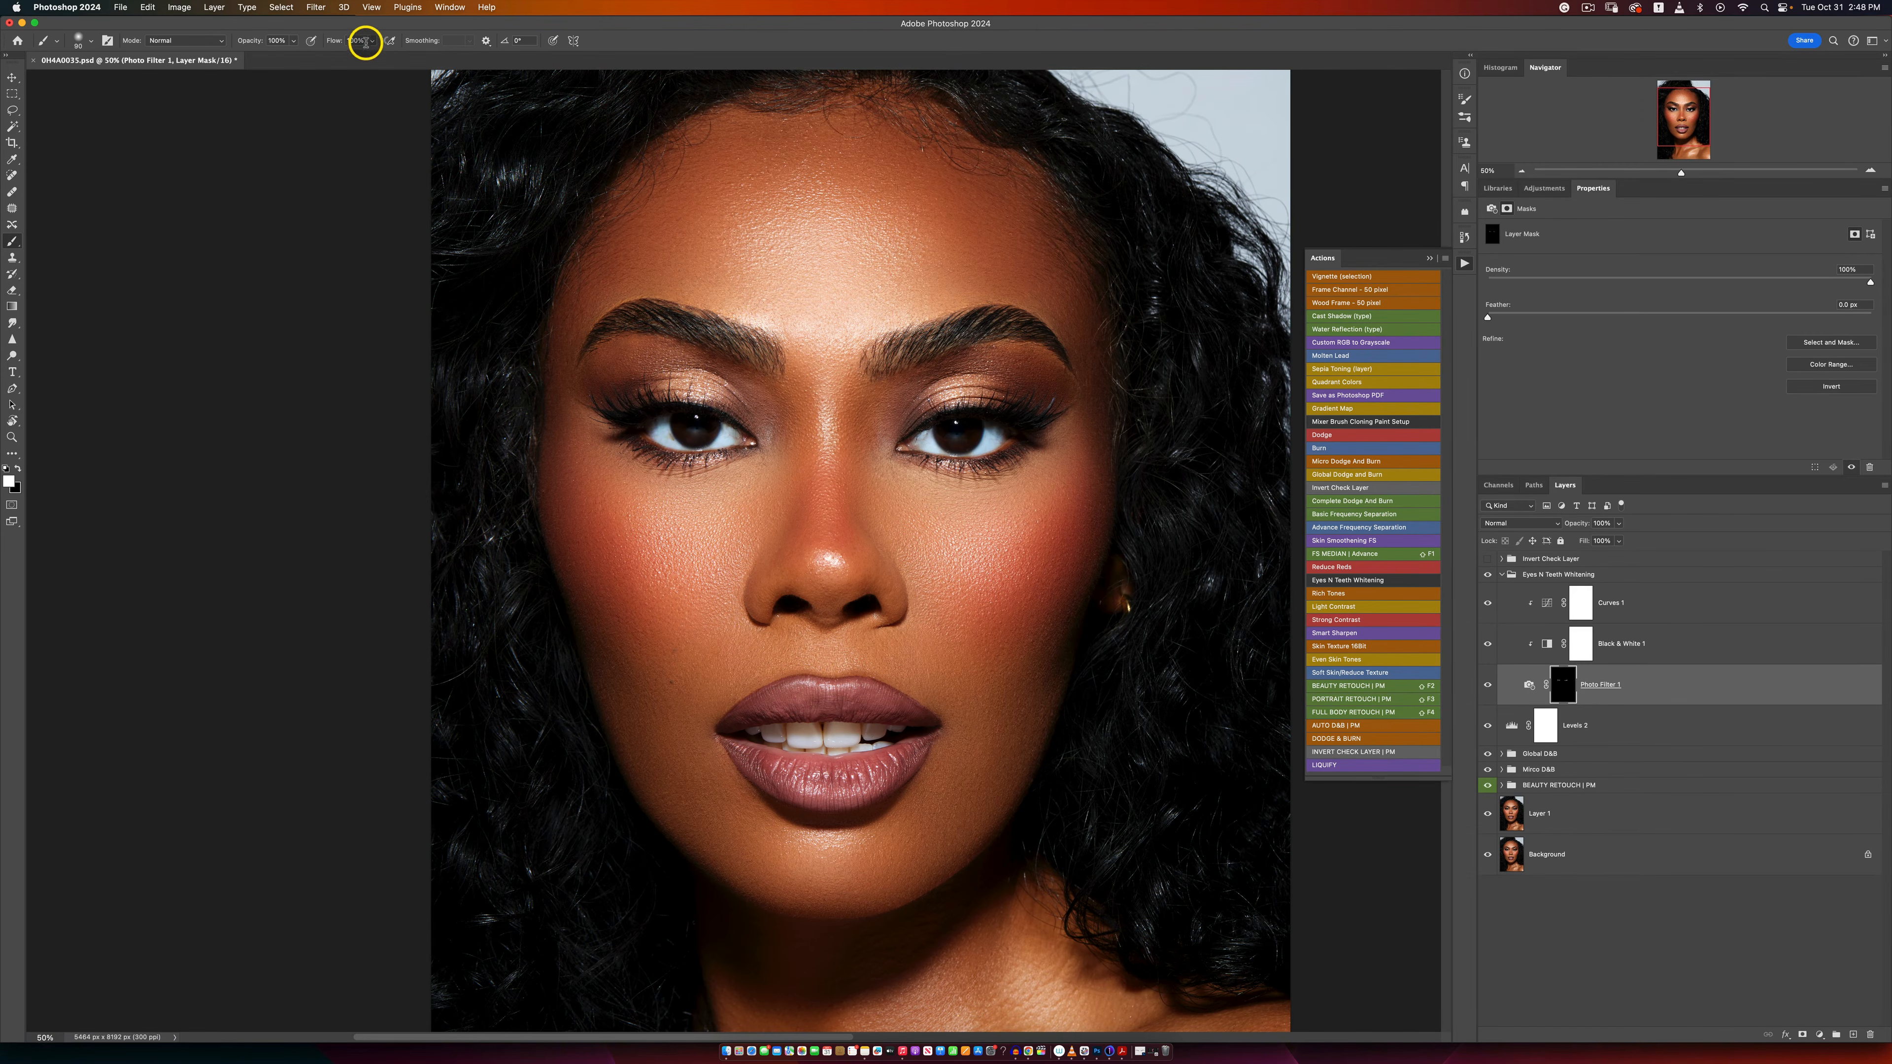
Step: Lower the brush flow, adjust the brush size and paint white over the teeth on the Photo Filter 1 mask
{"action": "left_click_drag", "start_coordinate": [371, 41], "coordinate": [333, 56]}
{"action": "key", "text": "bracketright"}
{"action": "key", "text": "bracketright"}
{"action": "key", "text": "bracketright"}
{"action": "key", "text": "bracketright"}
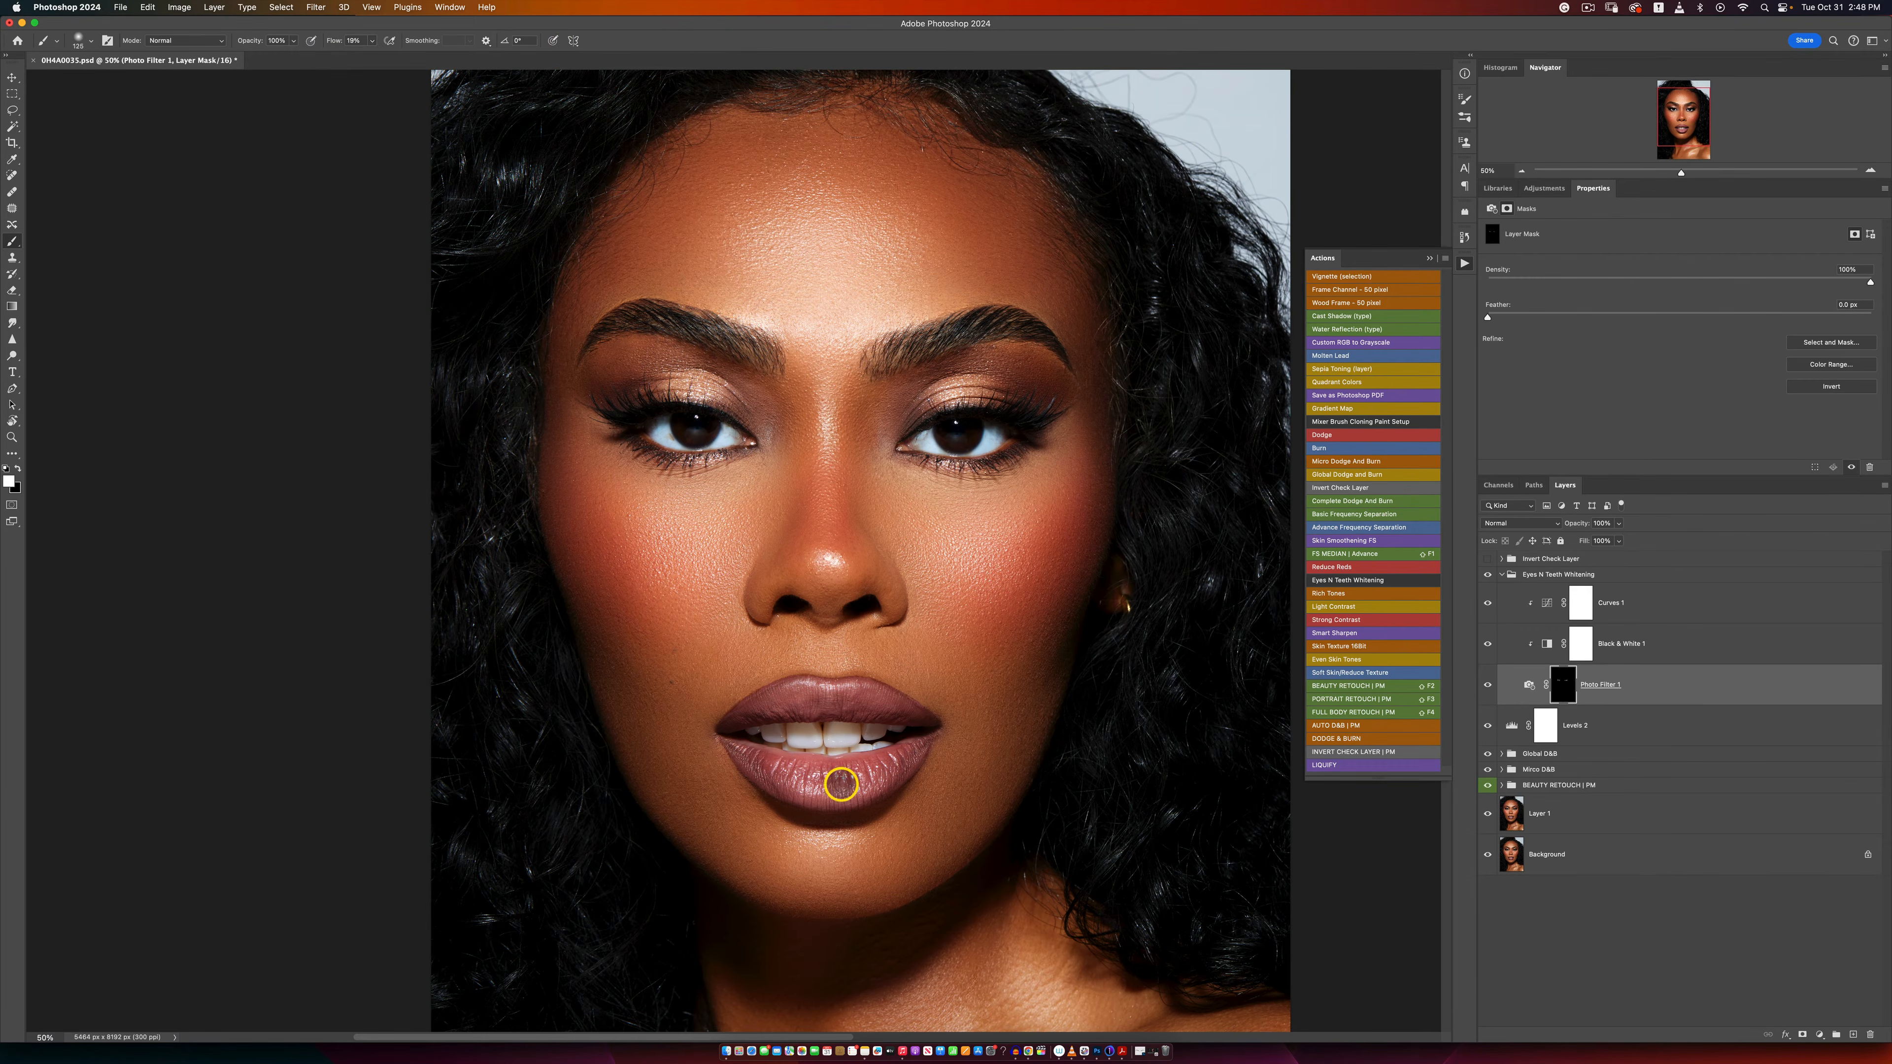
{"action": "key", "text": "bracketleft"}
{"action": "key", "text": "bracketleft"}
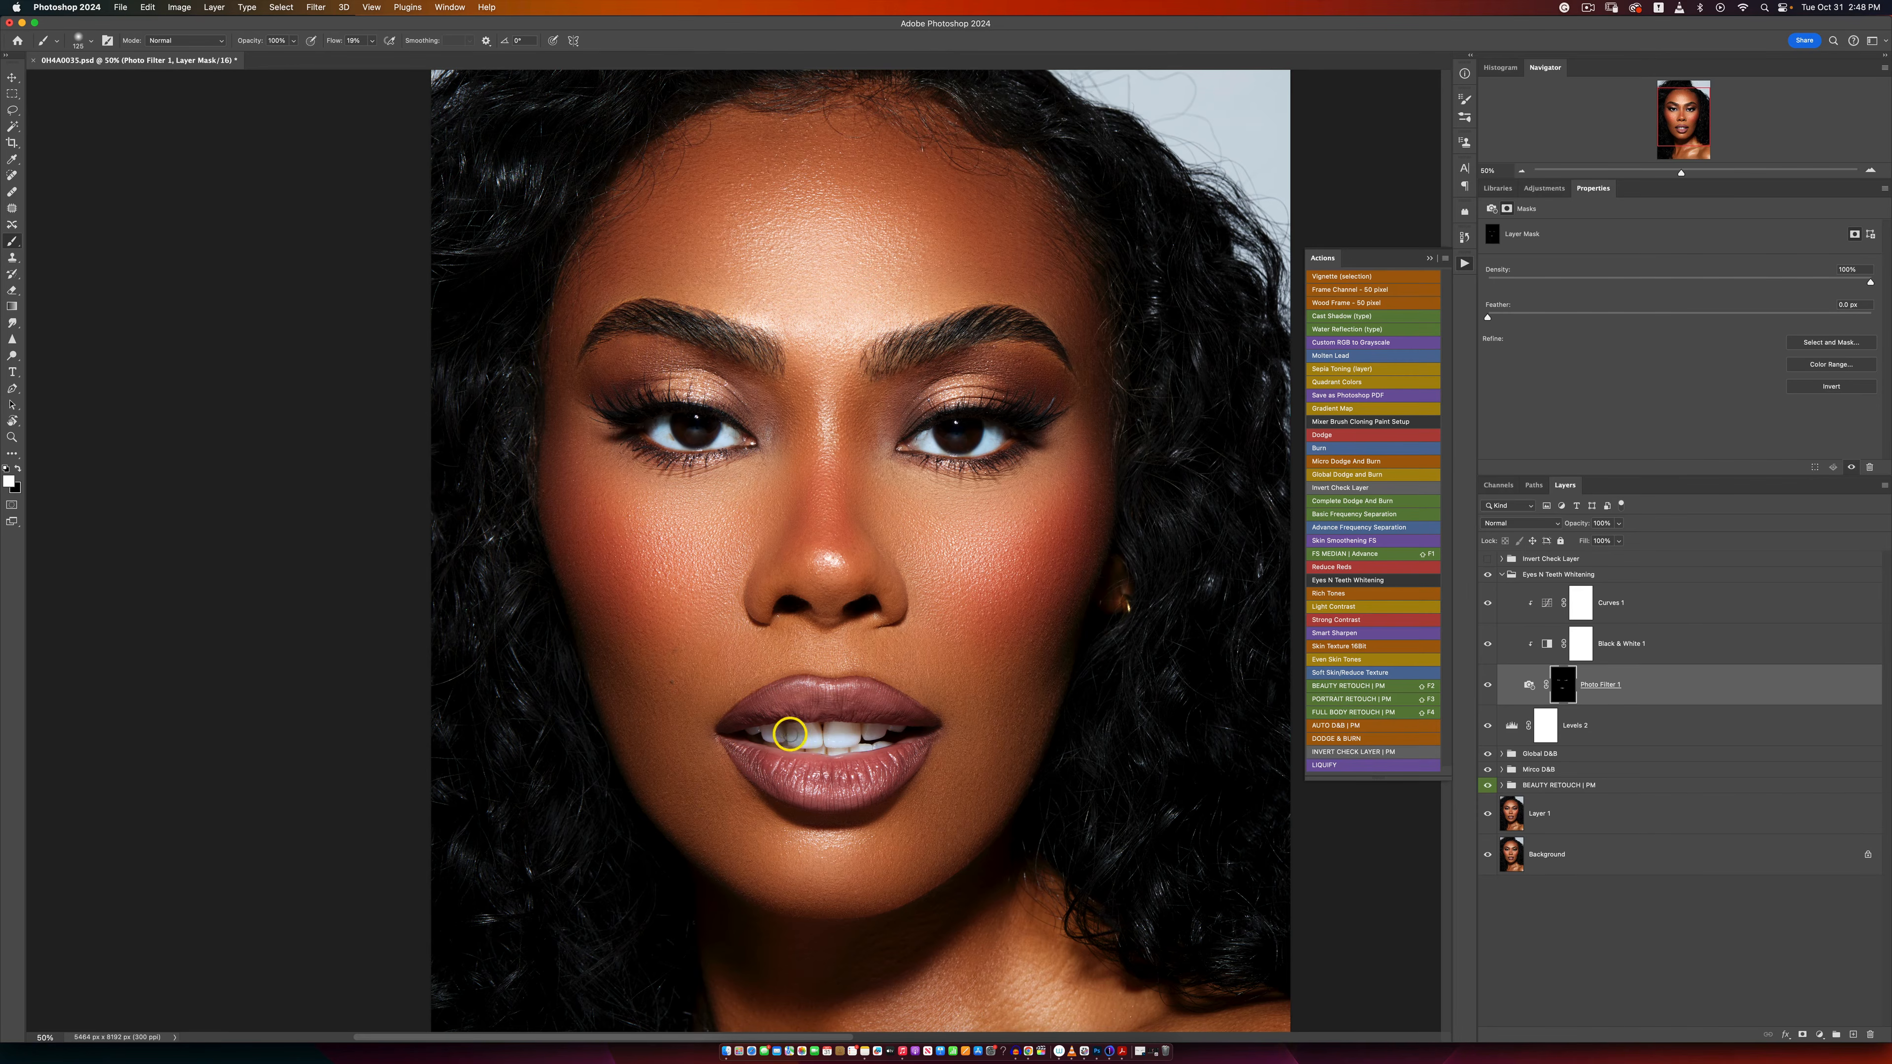
Step: Set the Photo Filter 1 layer's opacity to 57% and compare the portrait with and without the Eyes N Teeth Whitening group
{"action": "left_click", "coordinate": [1618, 523]}
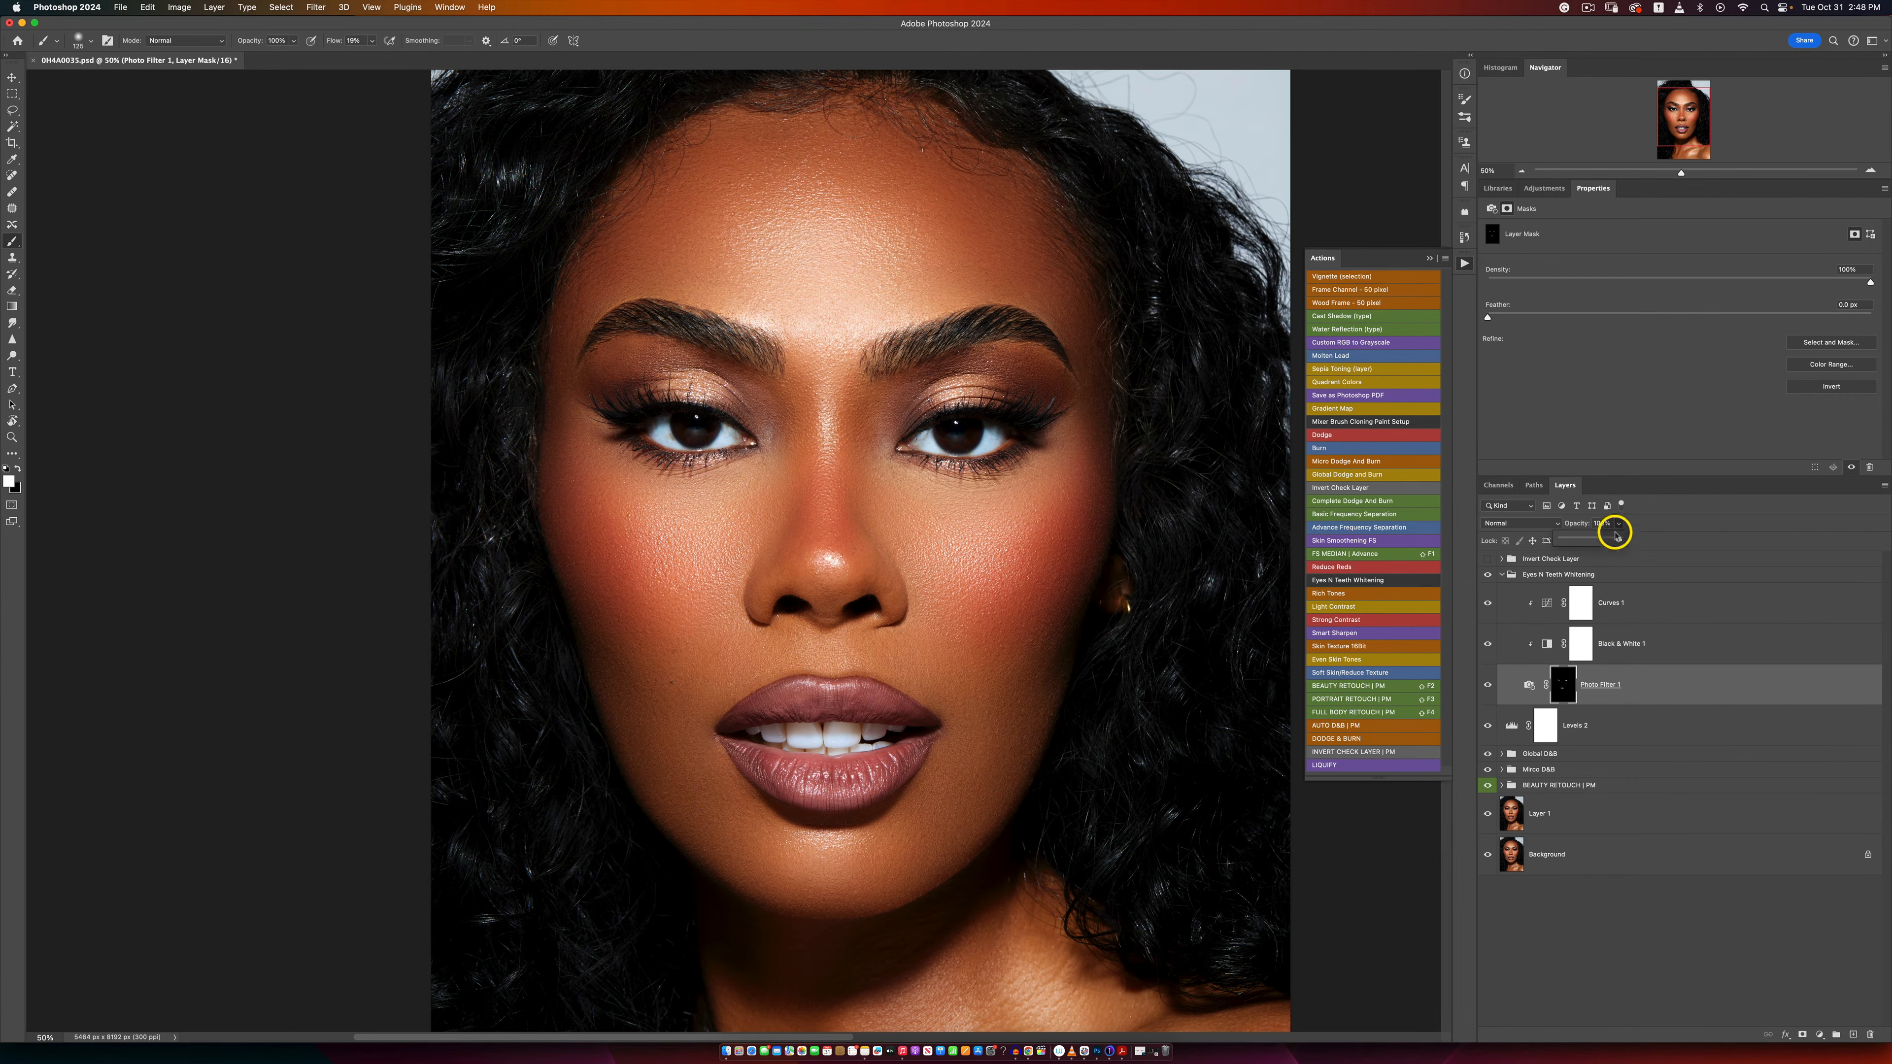
{"action": "left_click_drag", "start_coordinate": [1595, 540], "coordinate": [1575, 538]}
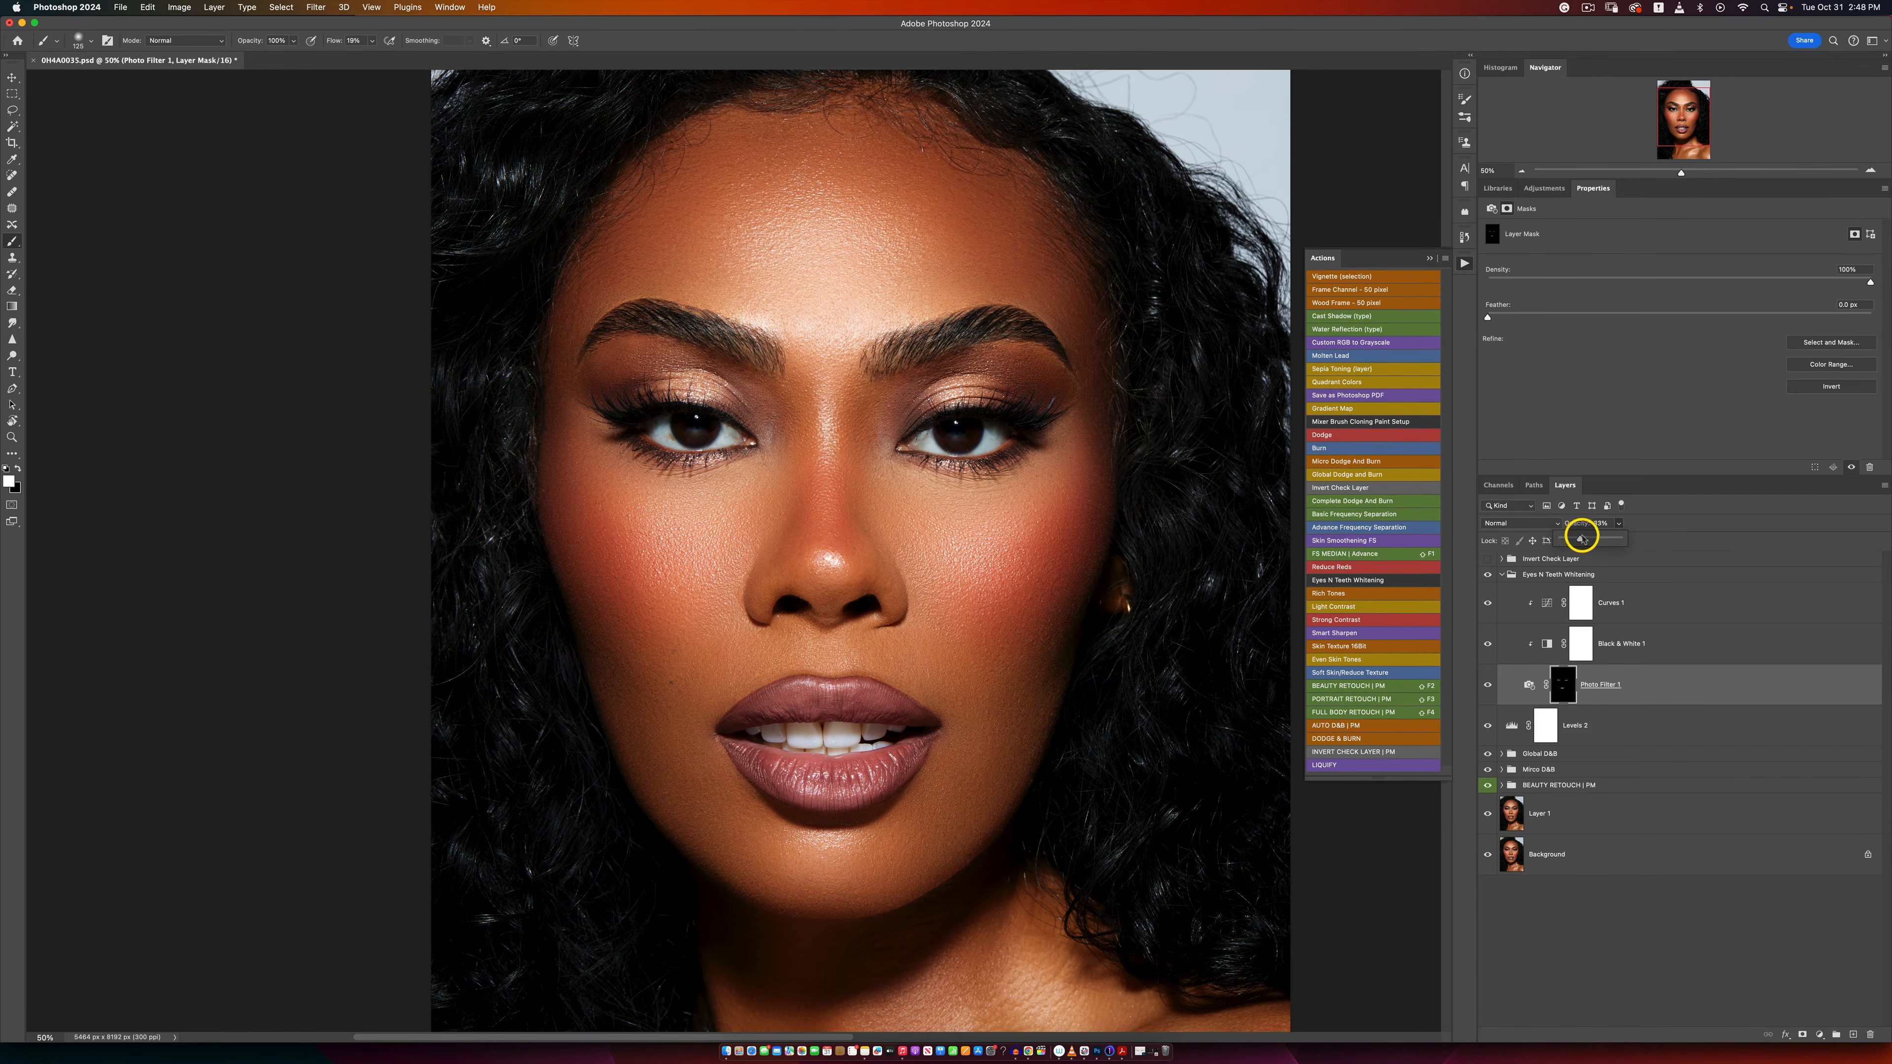
{"action": "left_click", "coordinate": [1487, 574]}
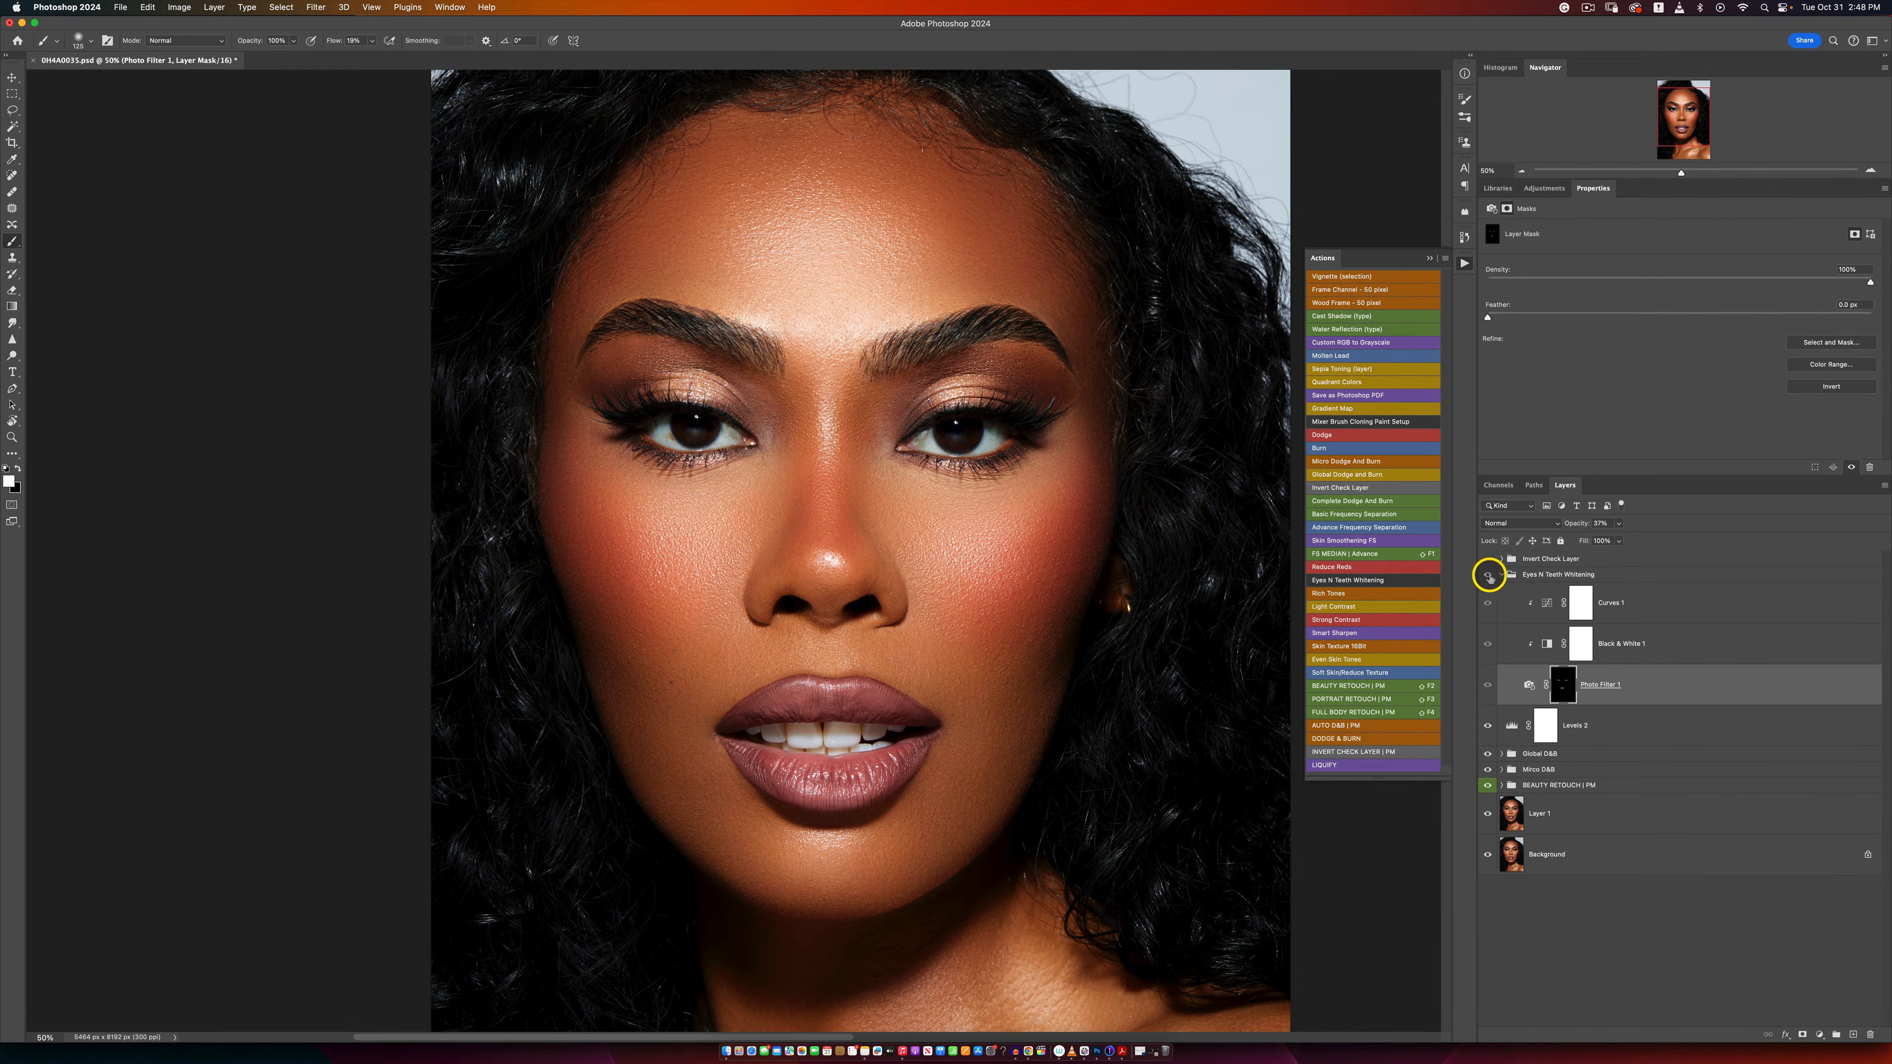
{"action": "left_click", "coordinate": [1488, 574]}
{"action": "left_click", "coordinate": [1488, 575]}
{"action": "left_click", "coordinate": [1488, 575]}
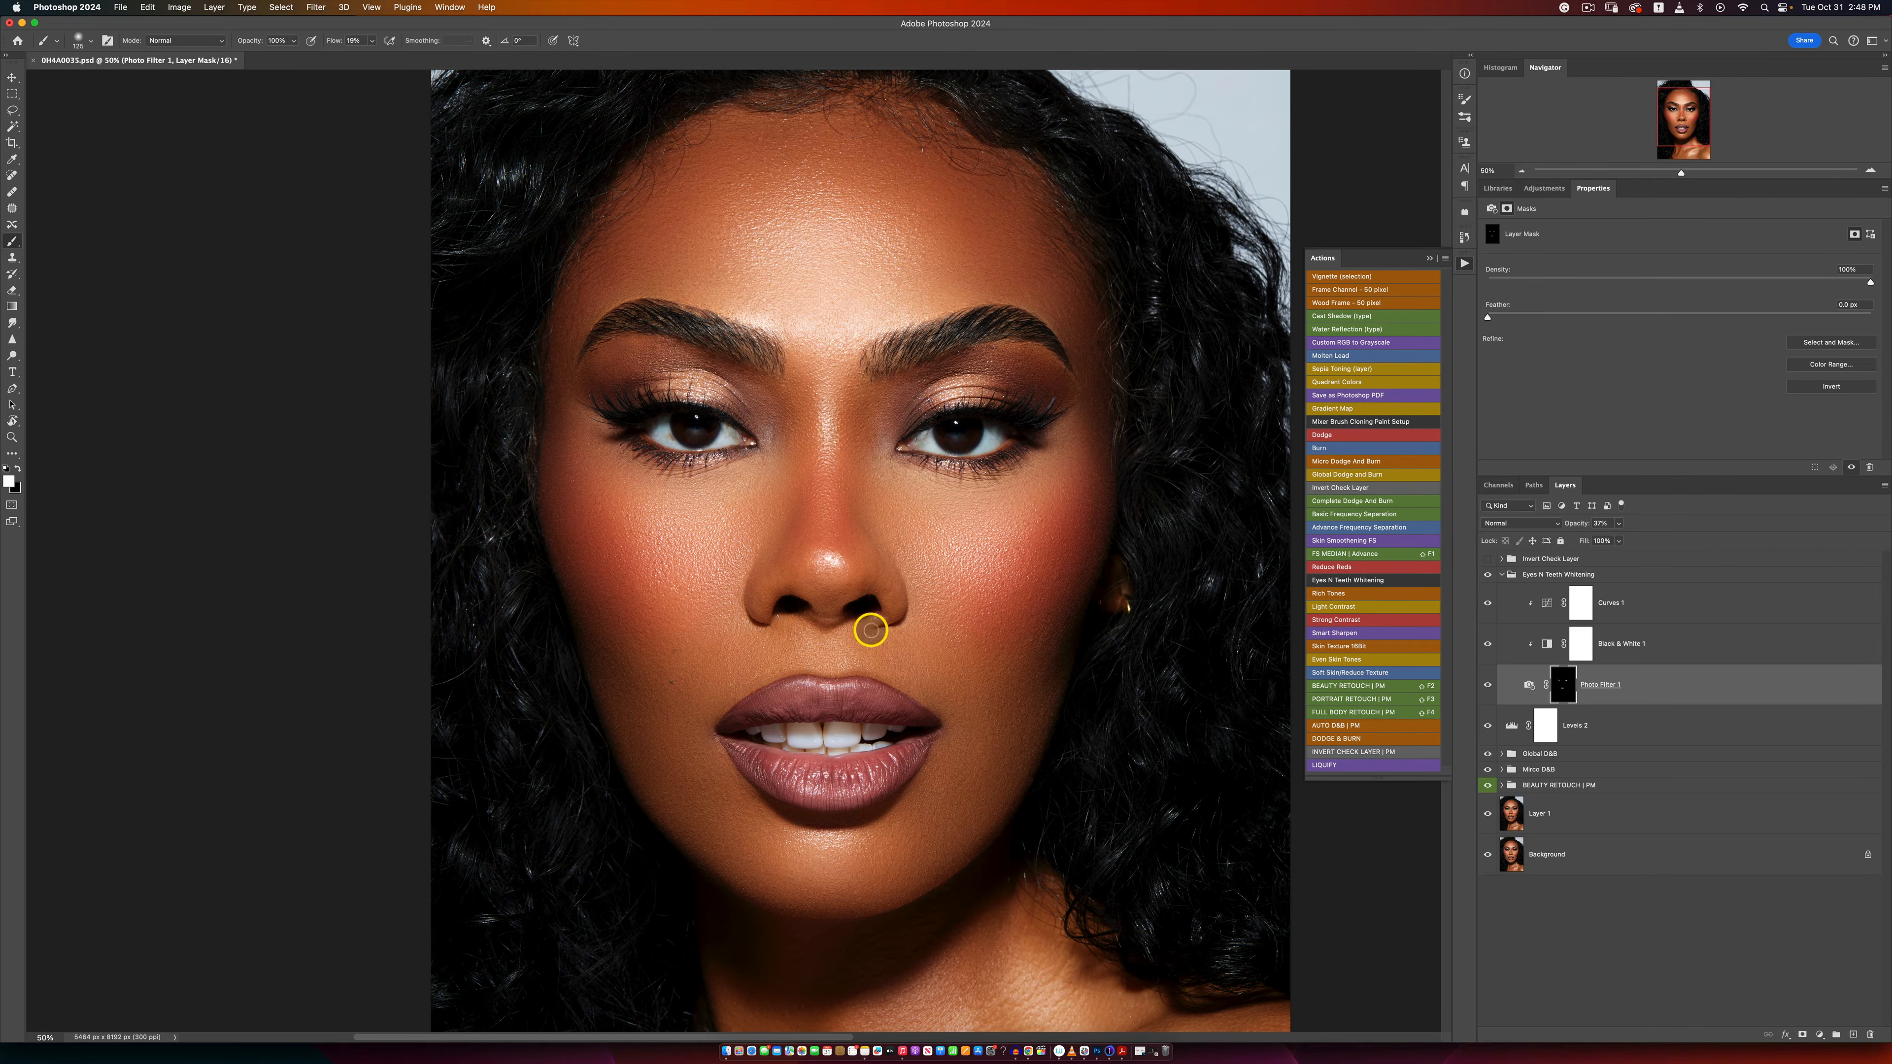
{"action": "key", "text": "z"}
{"action": "left_click", "coordinate": [891, 594], "text": "alt"}
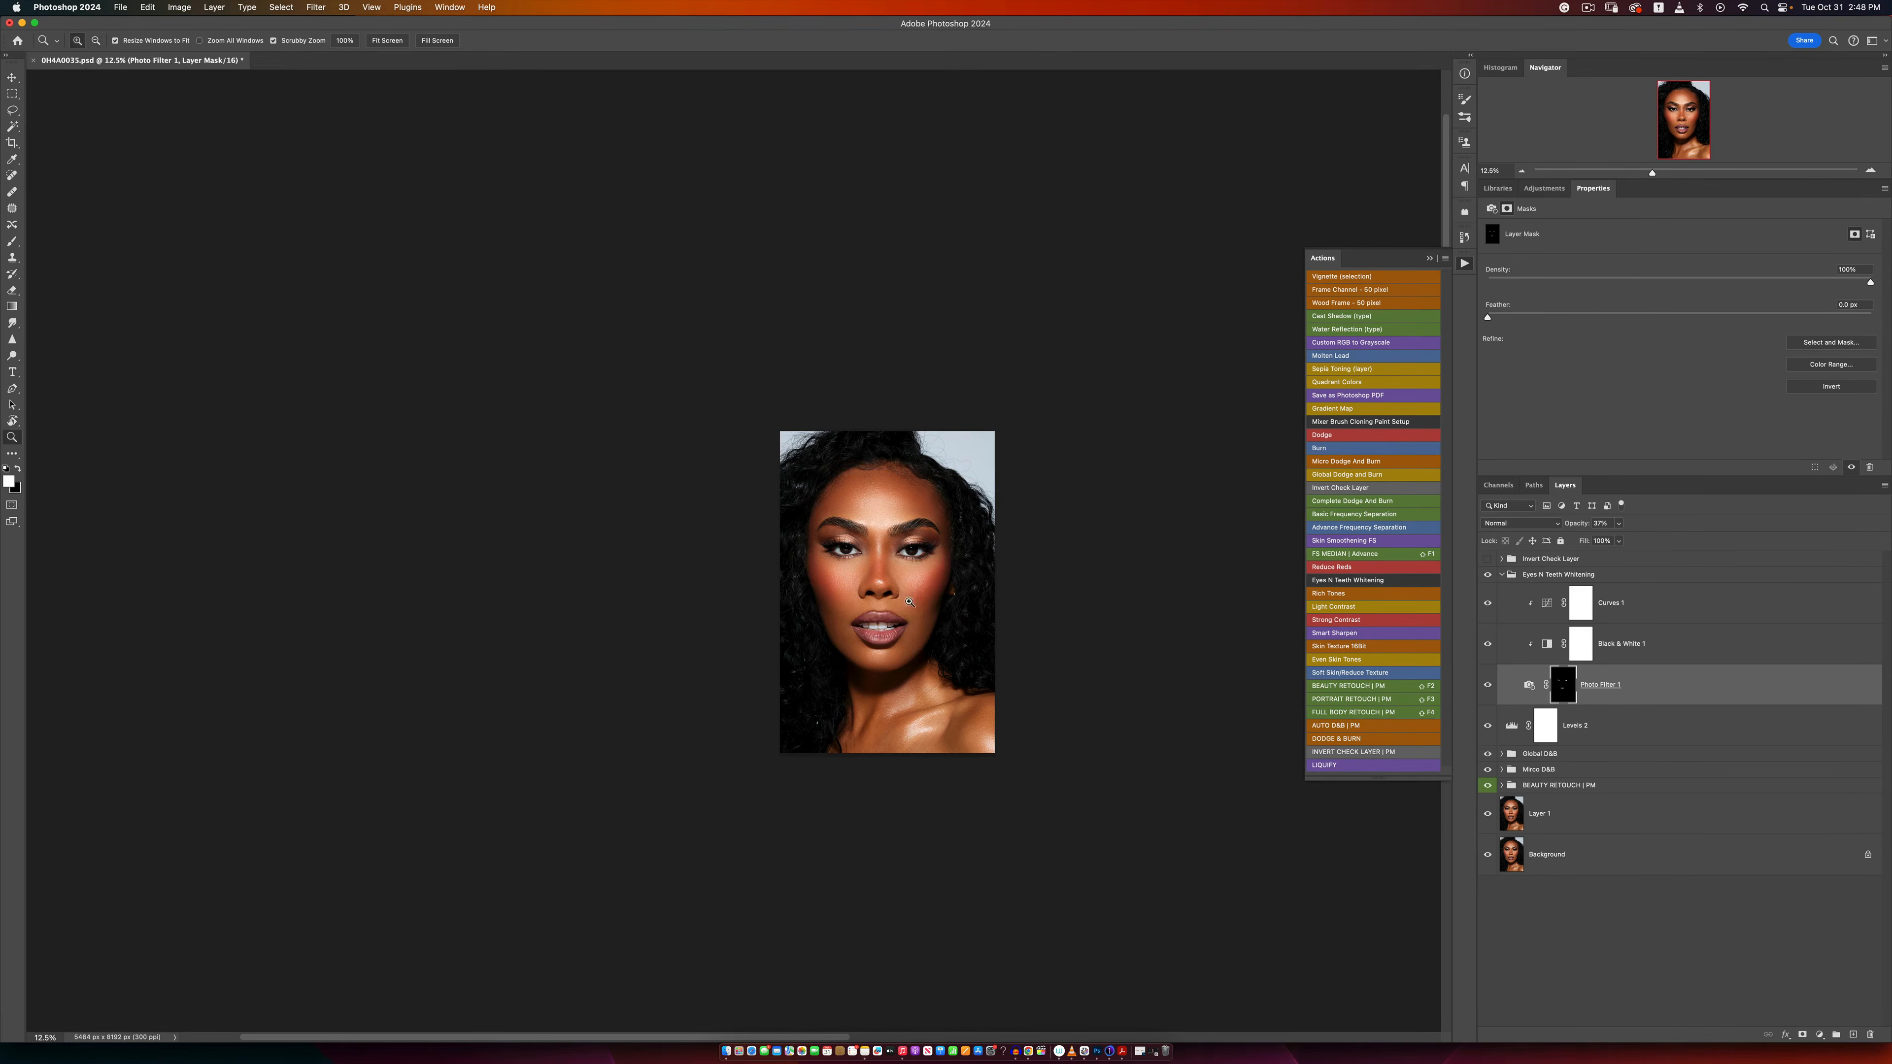
{"action": "left_click", "coordinate": [910, 601]}
{"action": "key", "text": "b"}
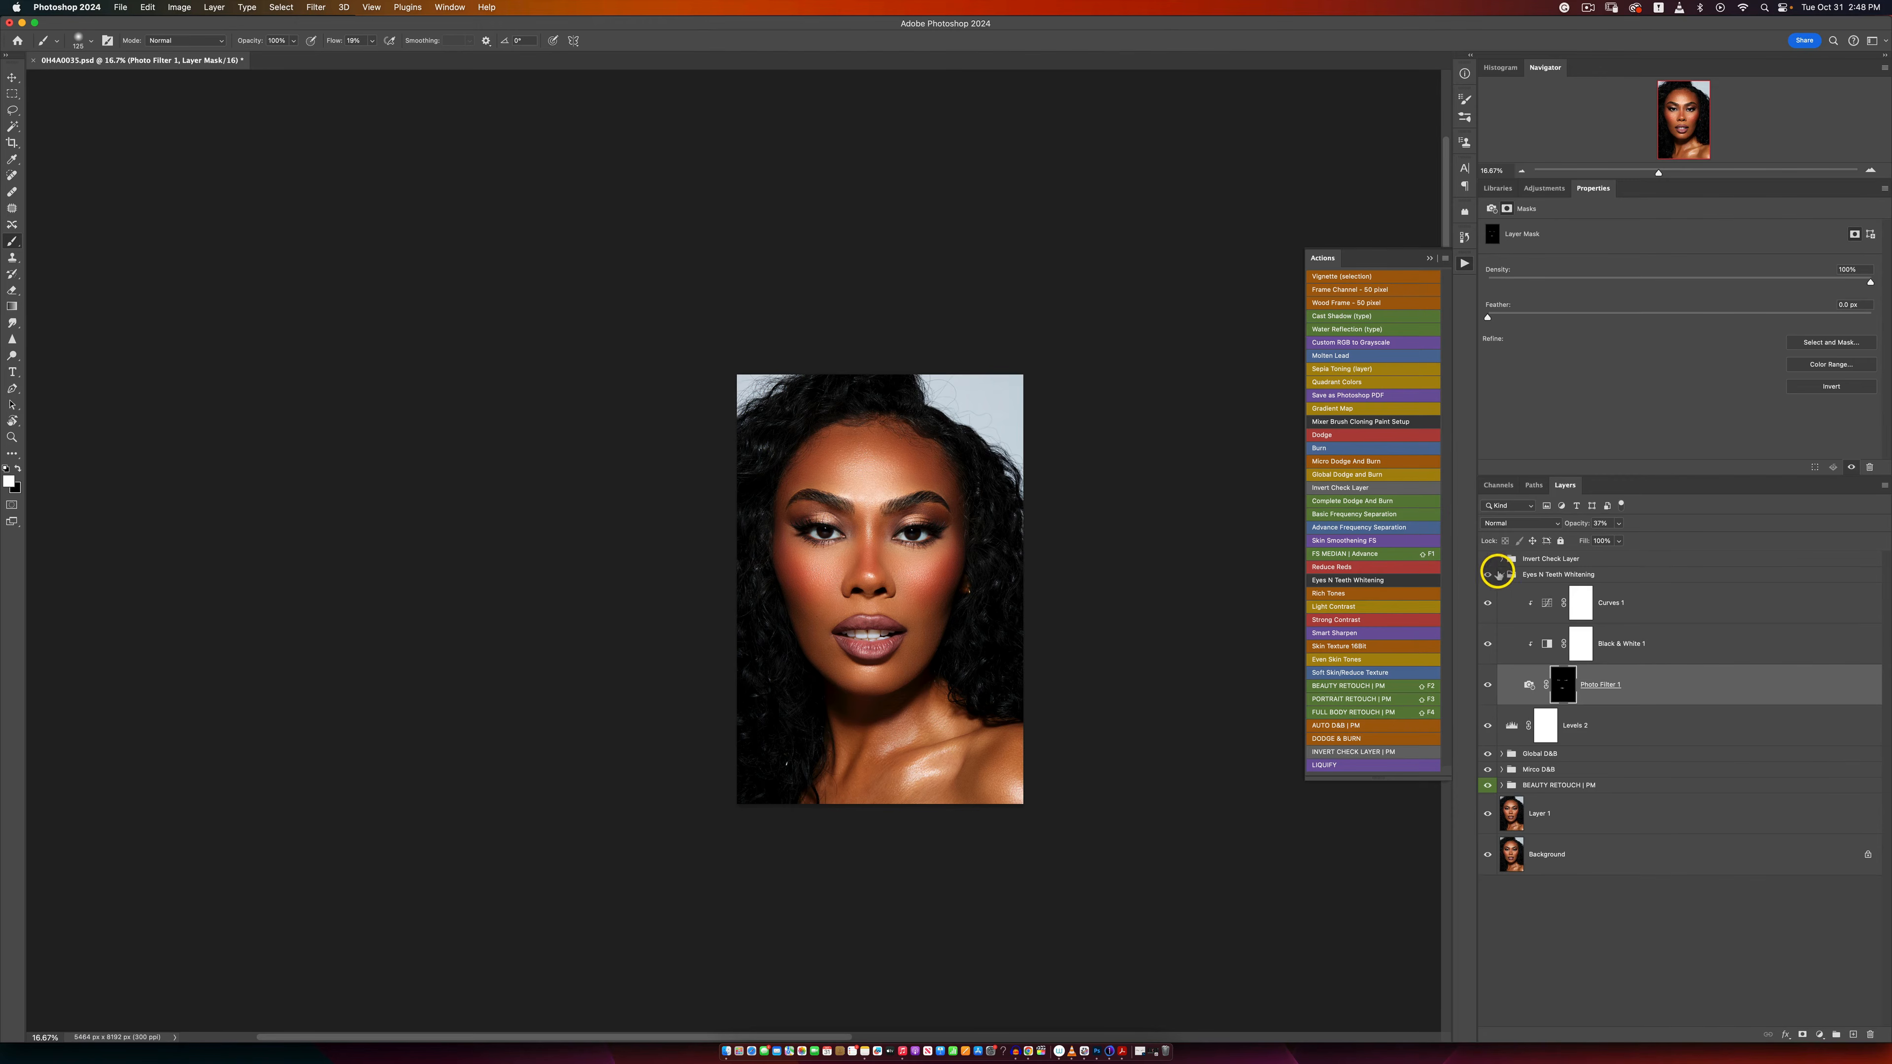
Step: Add a Color Lookup layer above the collapsed Eyes N Teeth Whitening group, trying Signature Skintone 4.CUBE before choosing Signature Skintone 6.CUBE
{"action": "left_click", "coordinate": [1501, 575]}
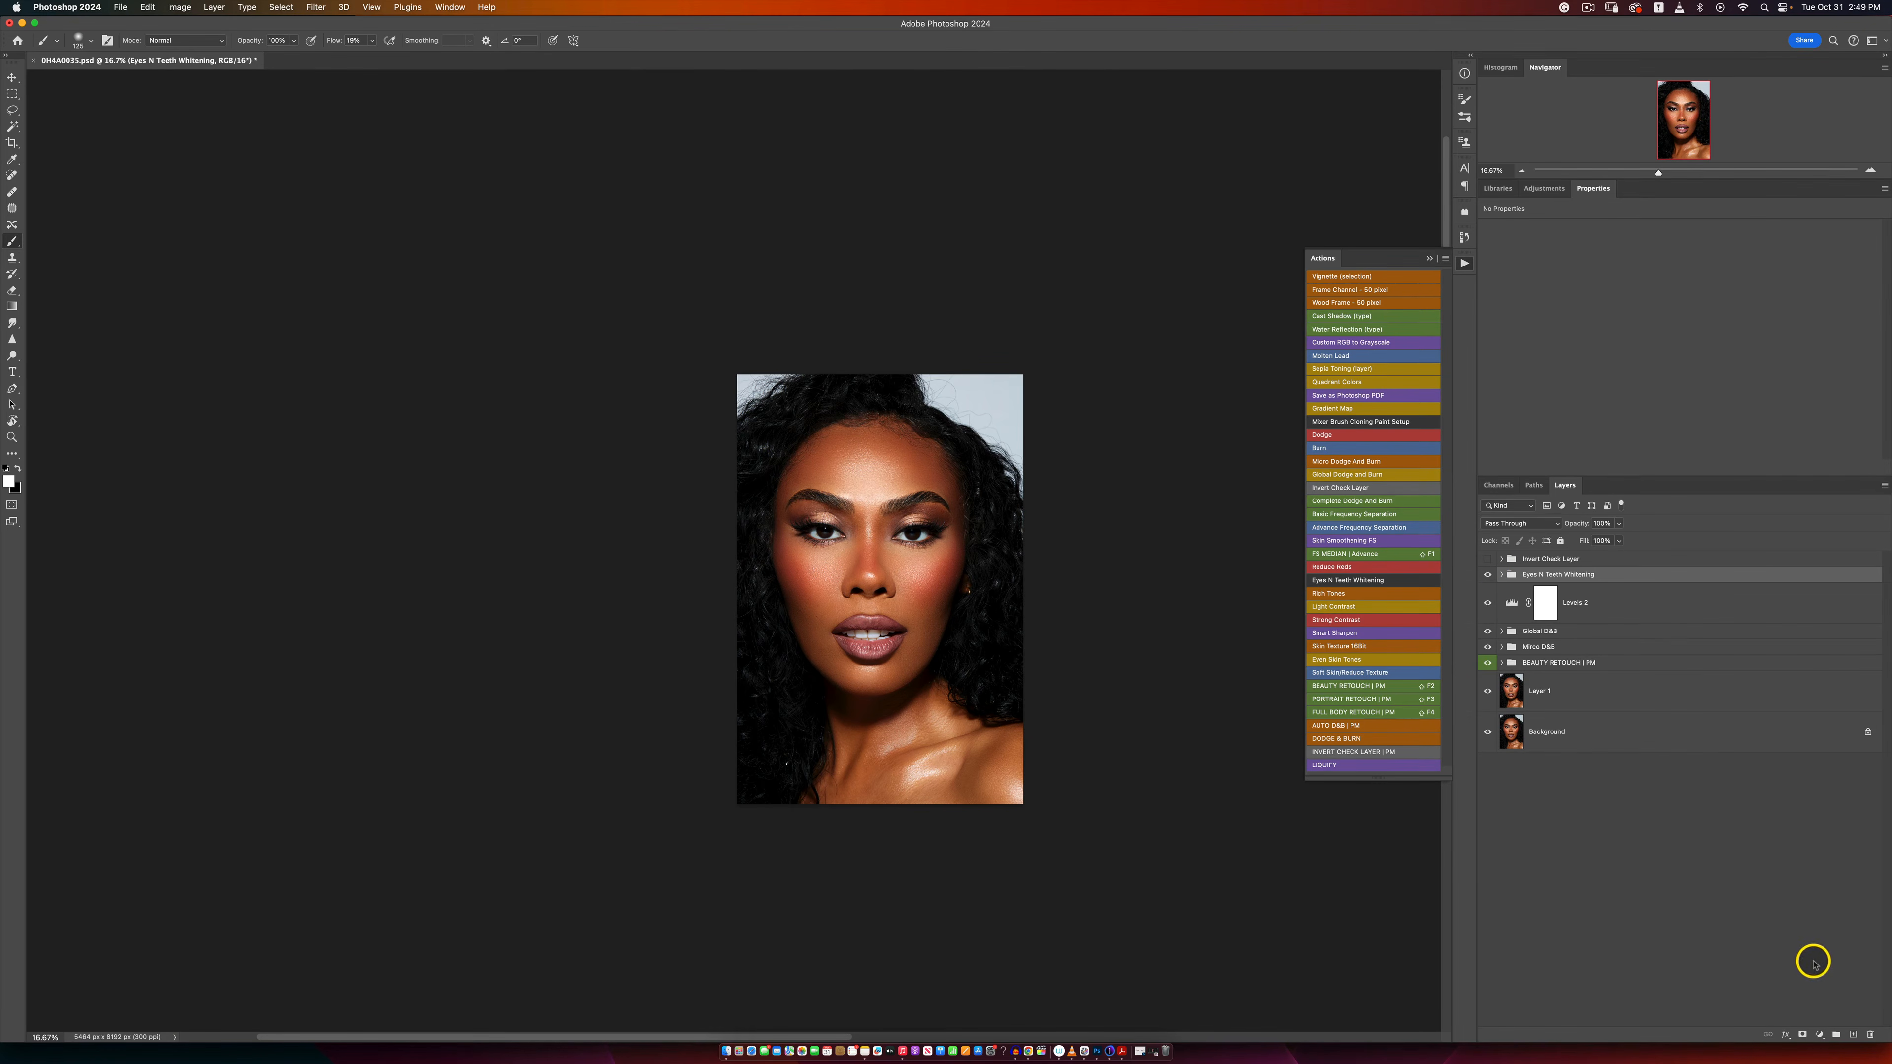
{"action": "left_click", "coordinate": [1817, 1032]}
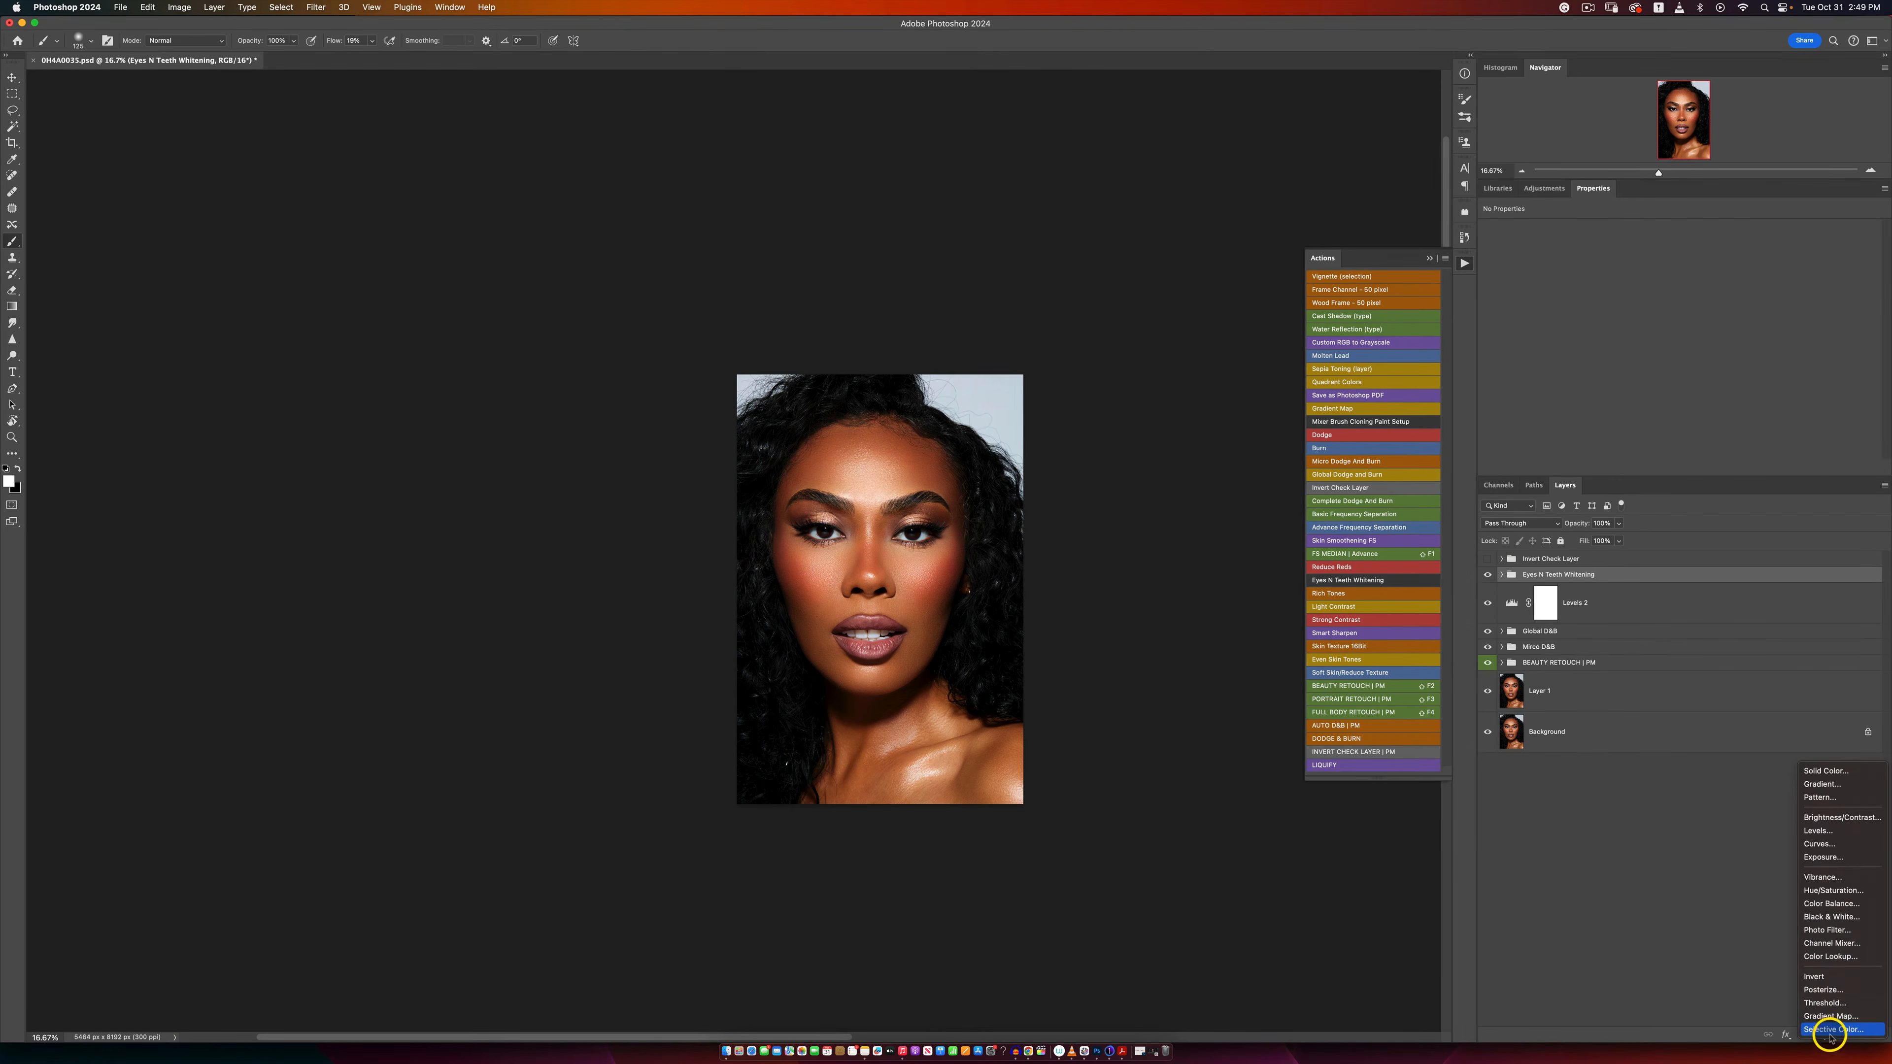
{"action": "left_click", "coordinate": [1830, 957]}
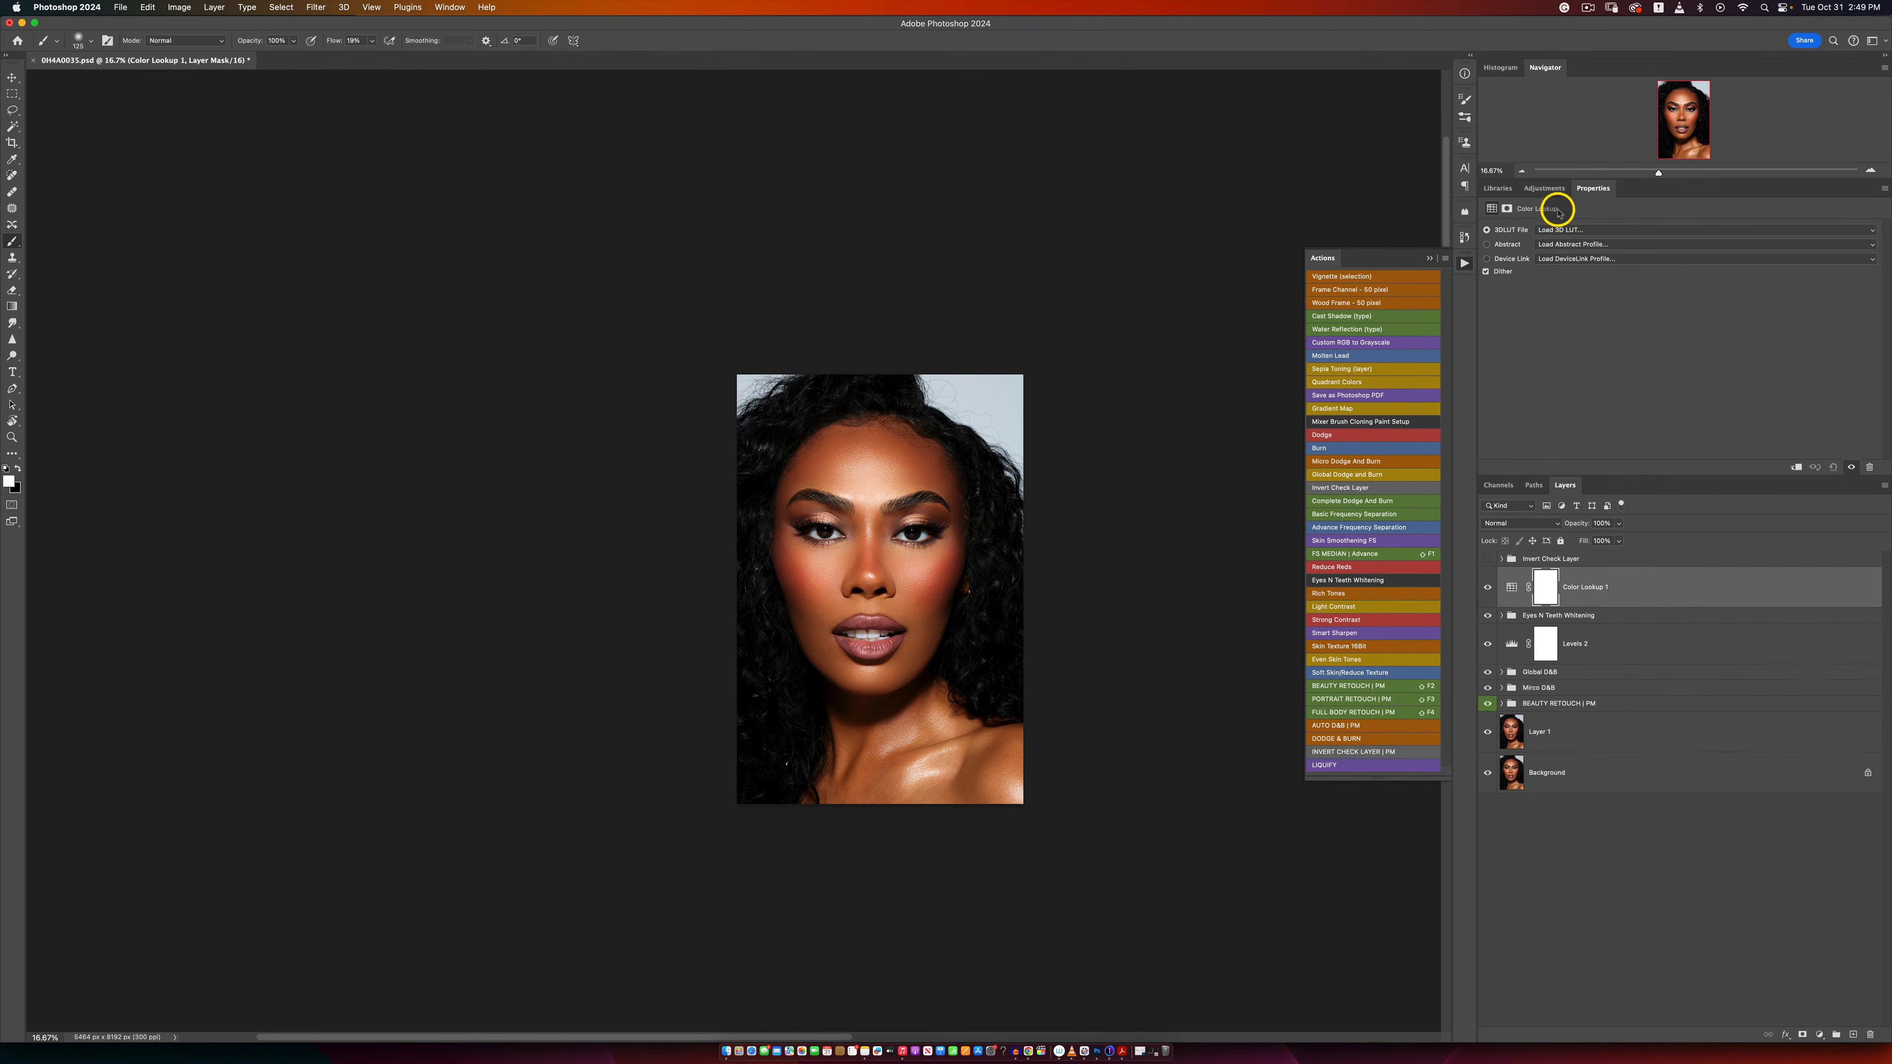
{"action": "left_click", "coordinate": [1559, 231]}
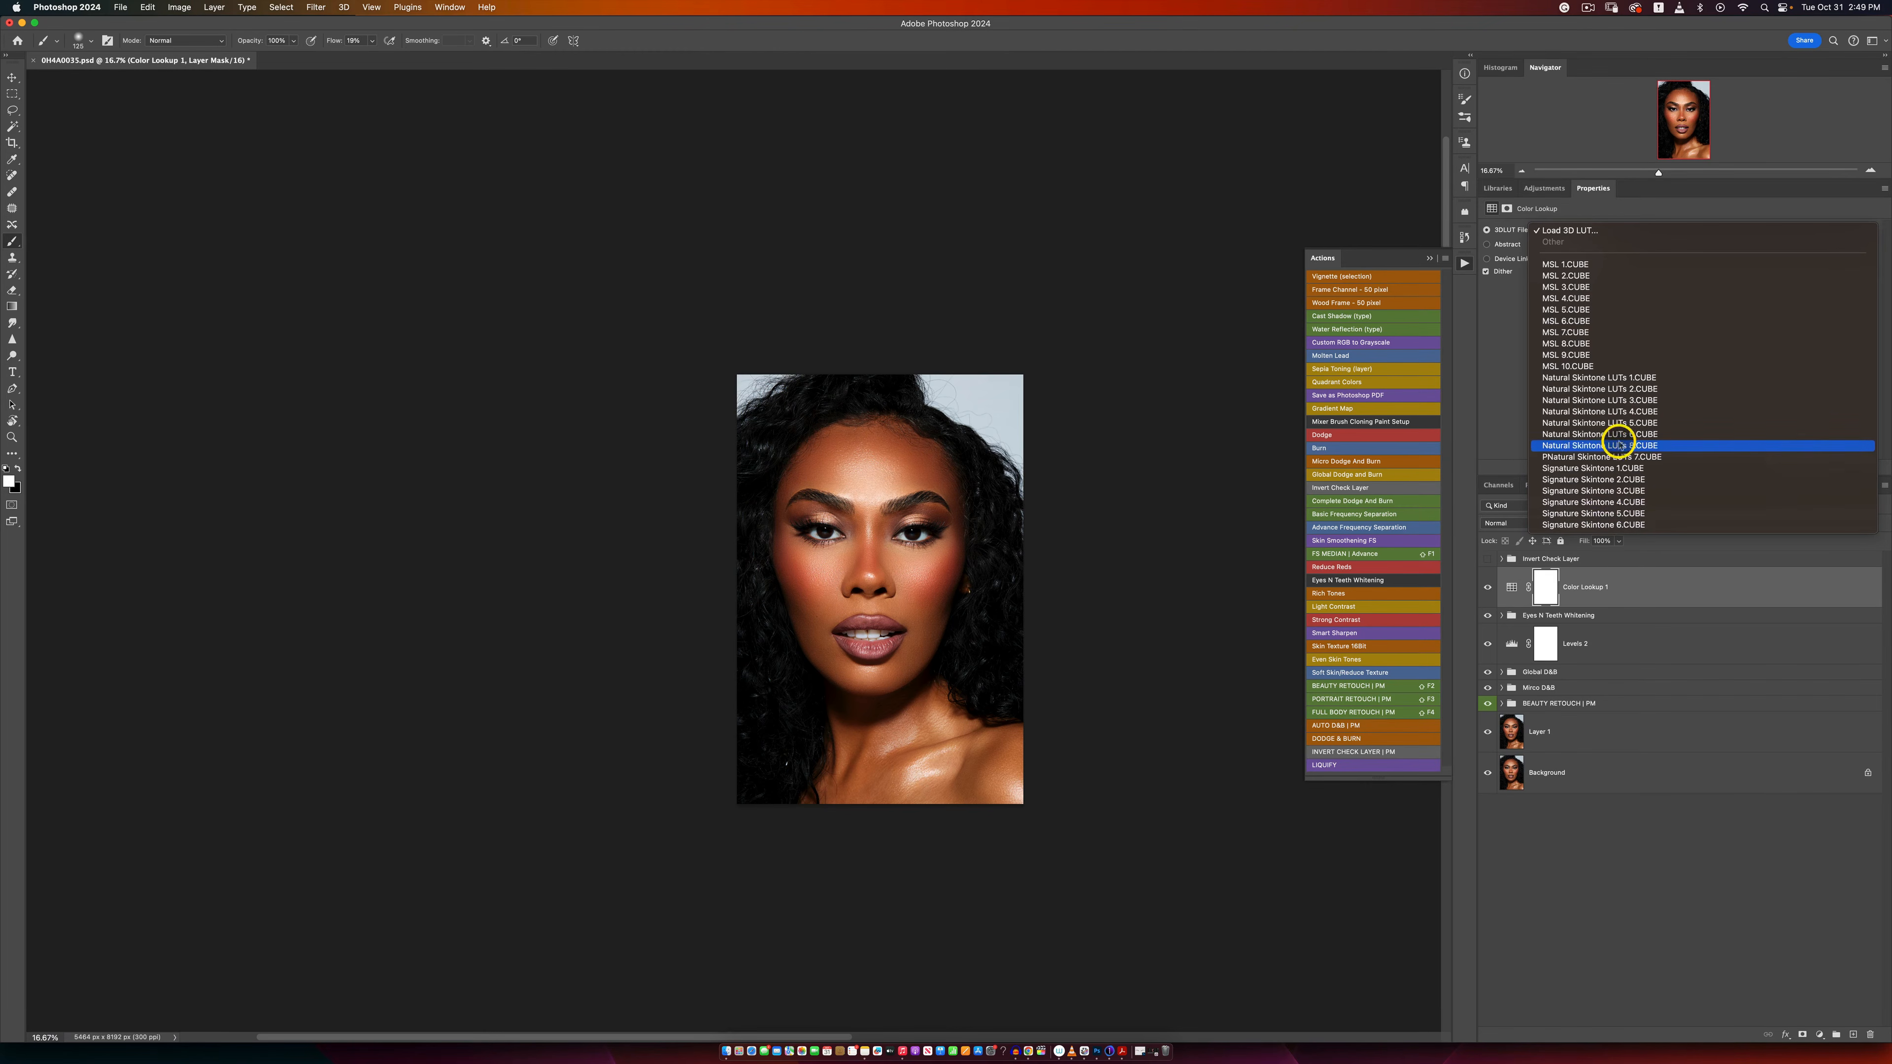
{"action": "left_click", "coordinate": [1599, 501]}
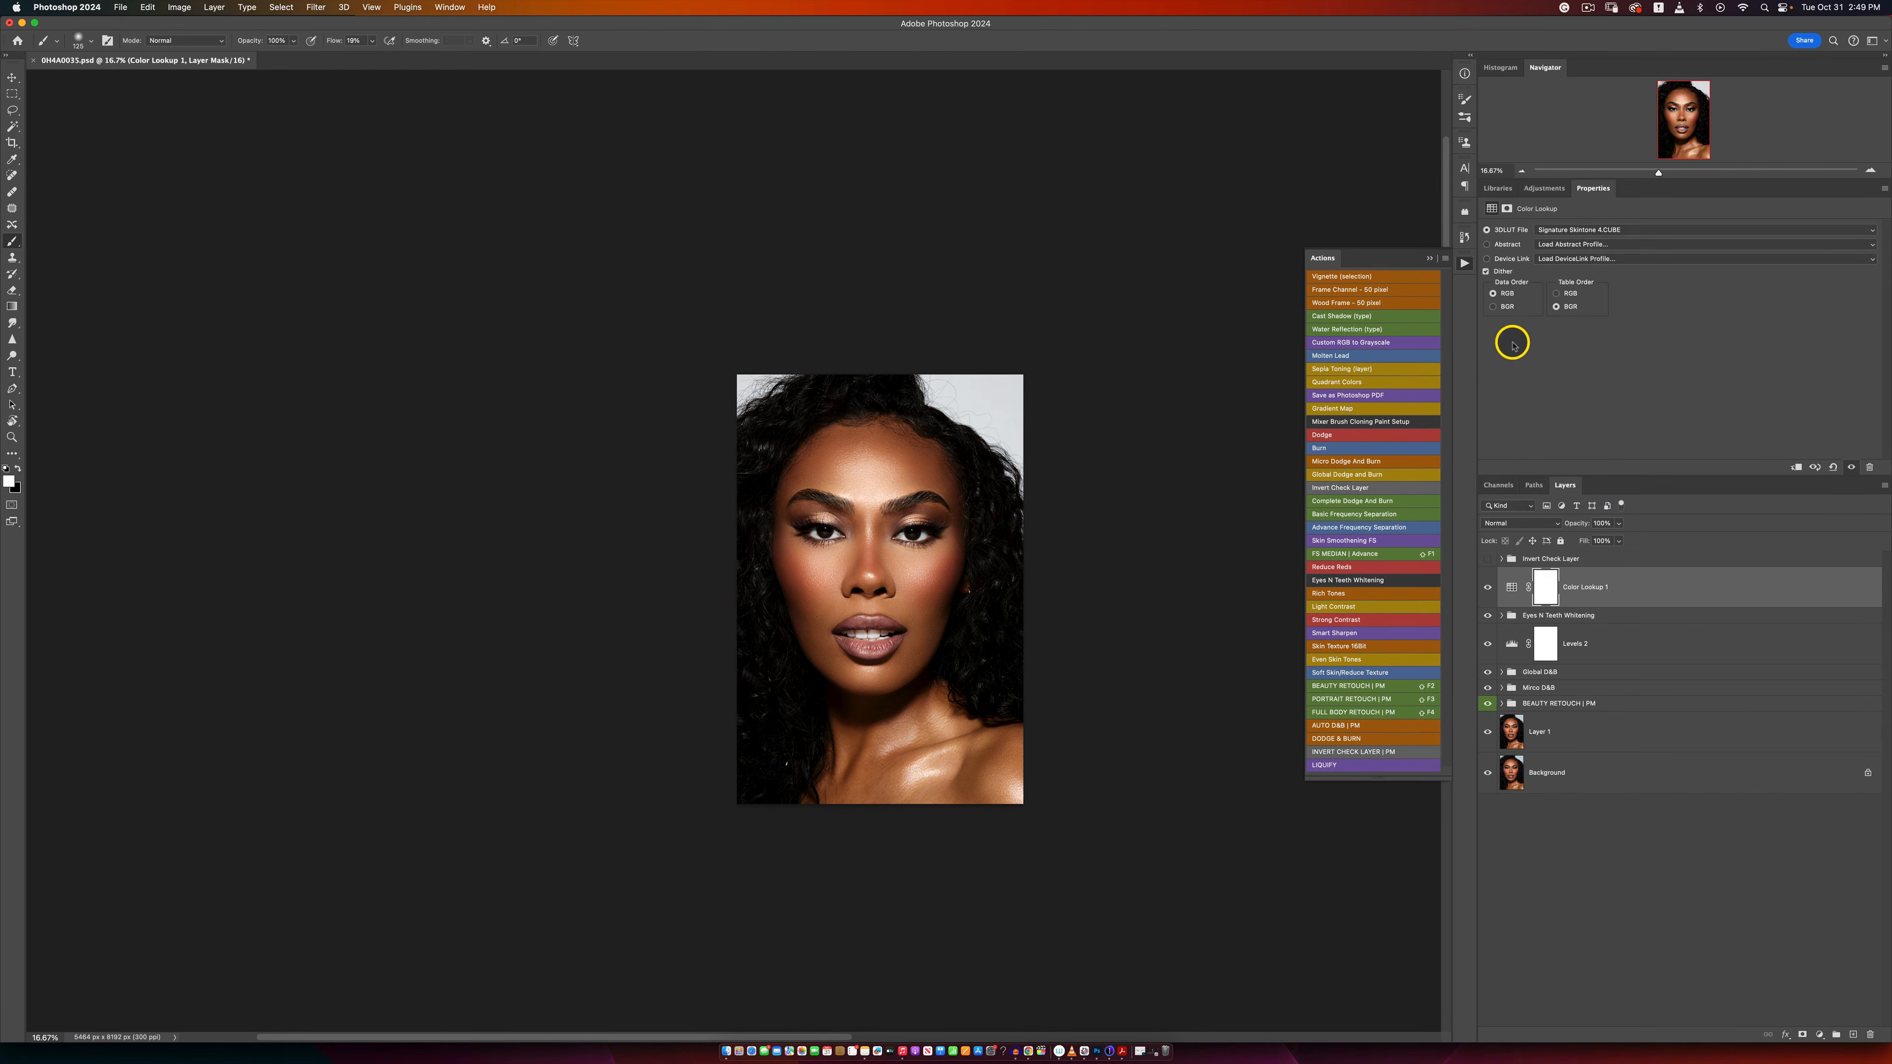
{"action": "left_click", "coordinate": [1590, 231]}
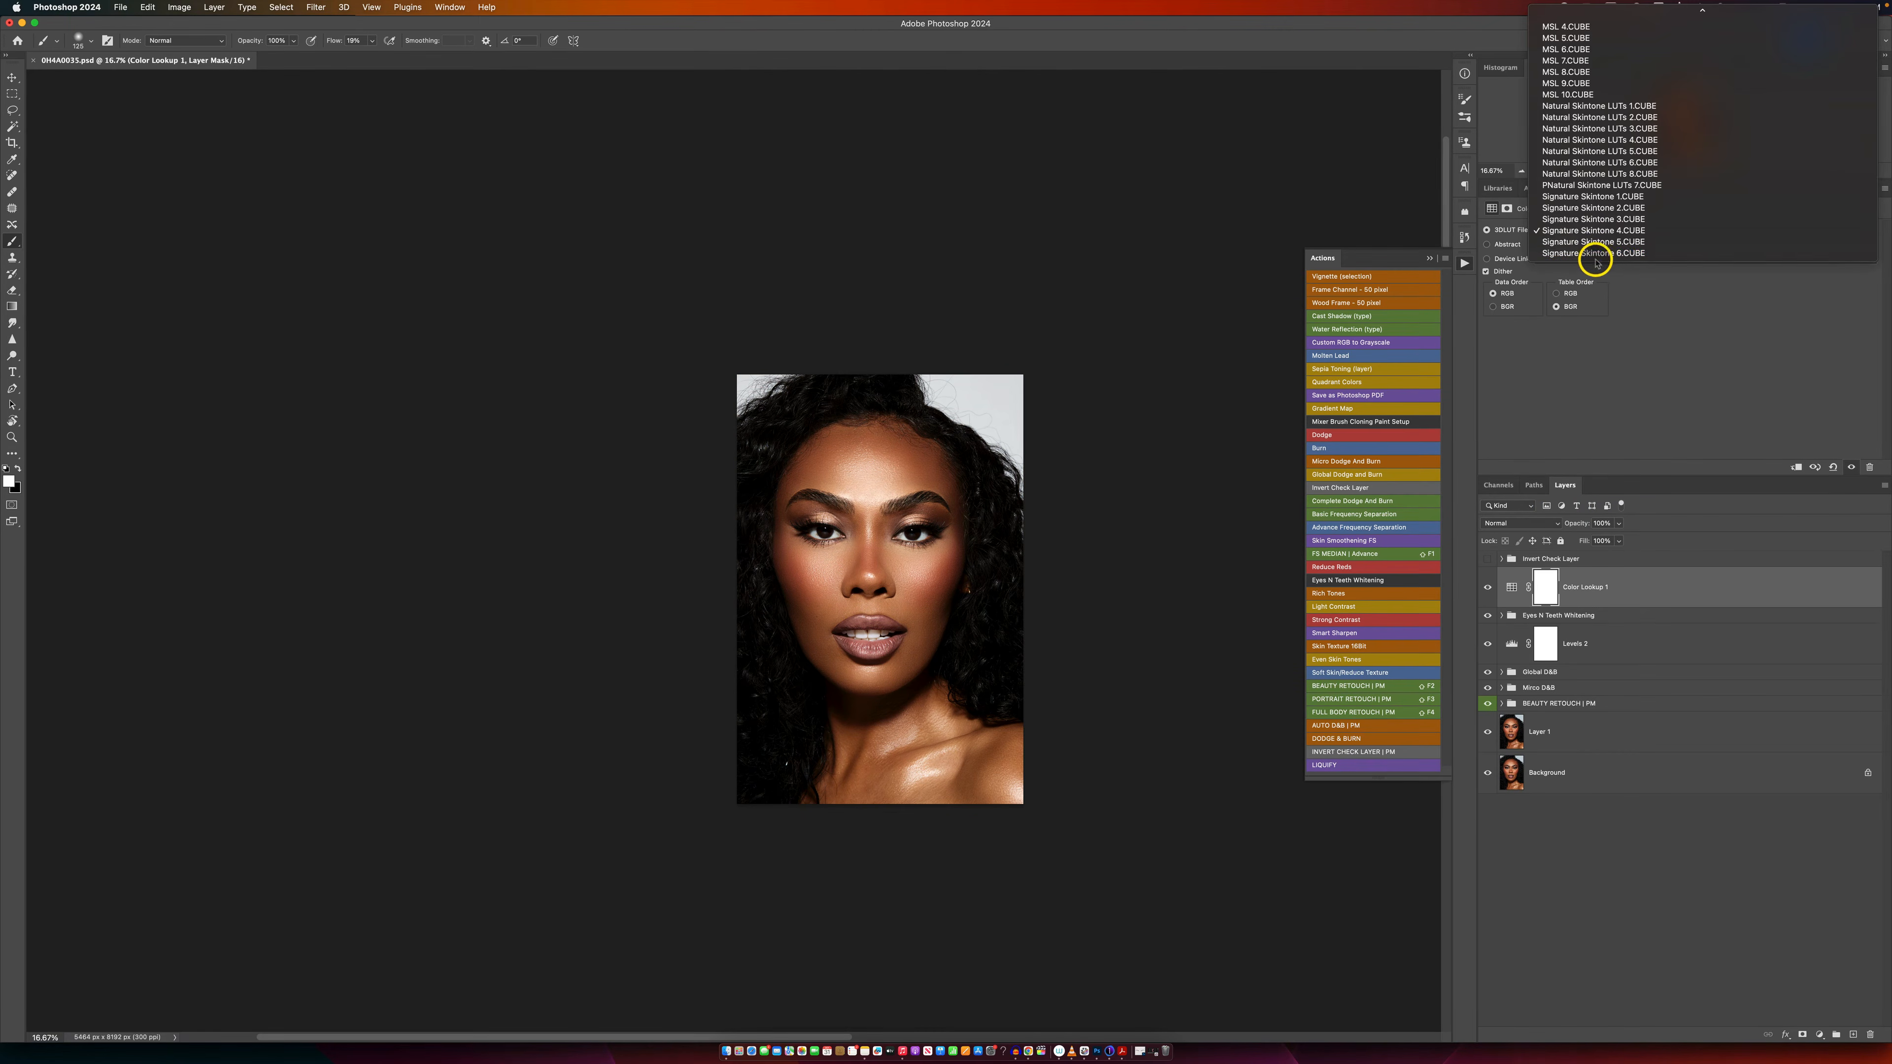
{"action": "left_click", "coordinate": [1598, 253]}
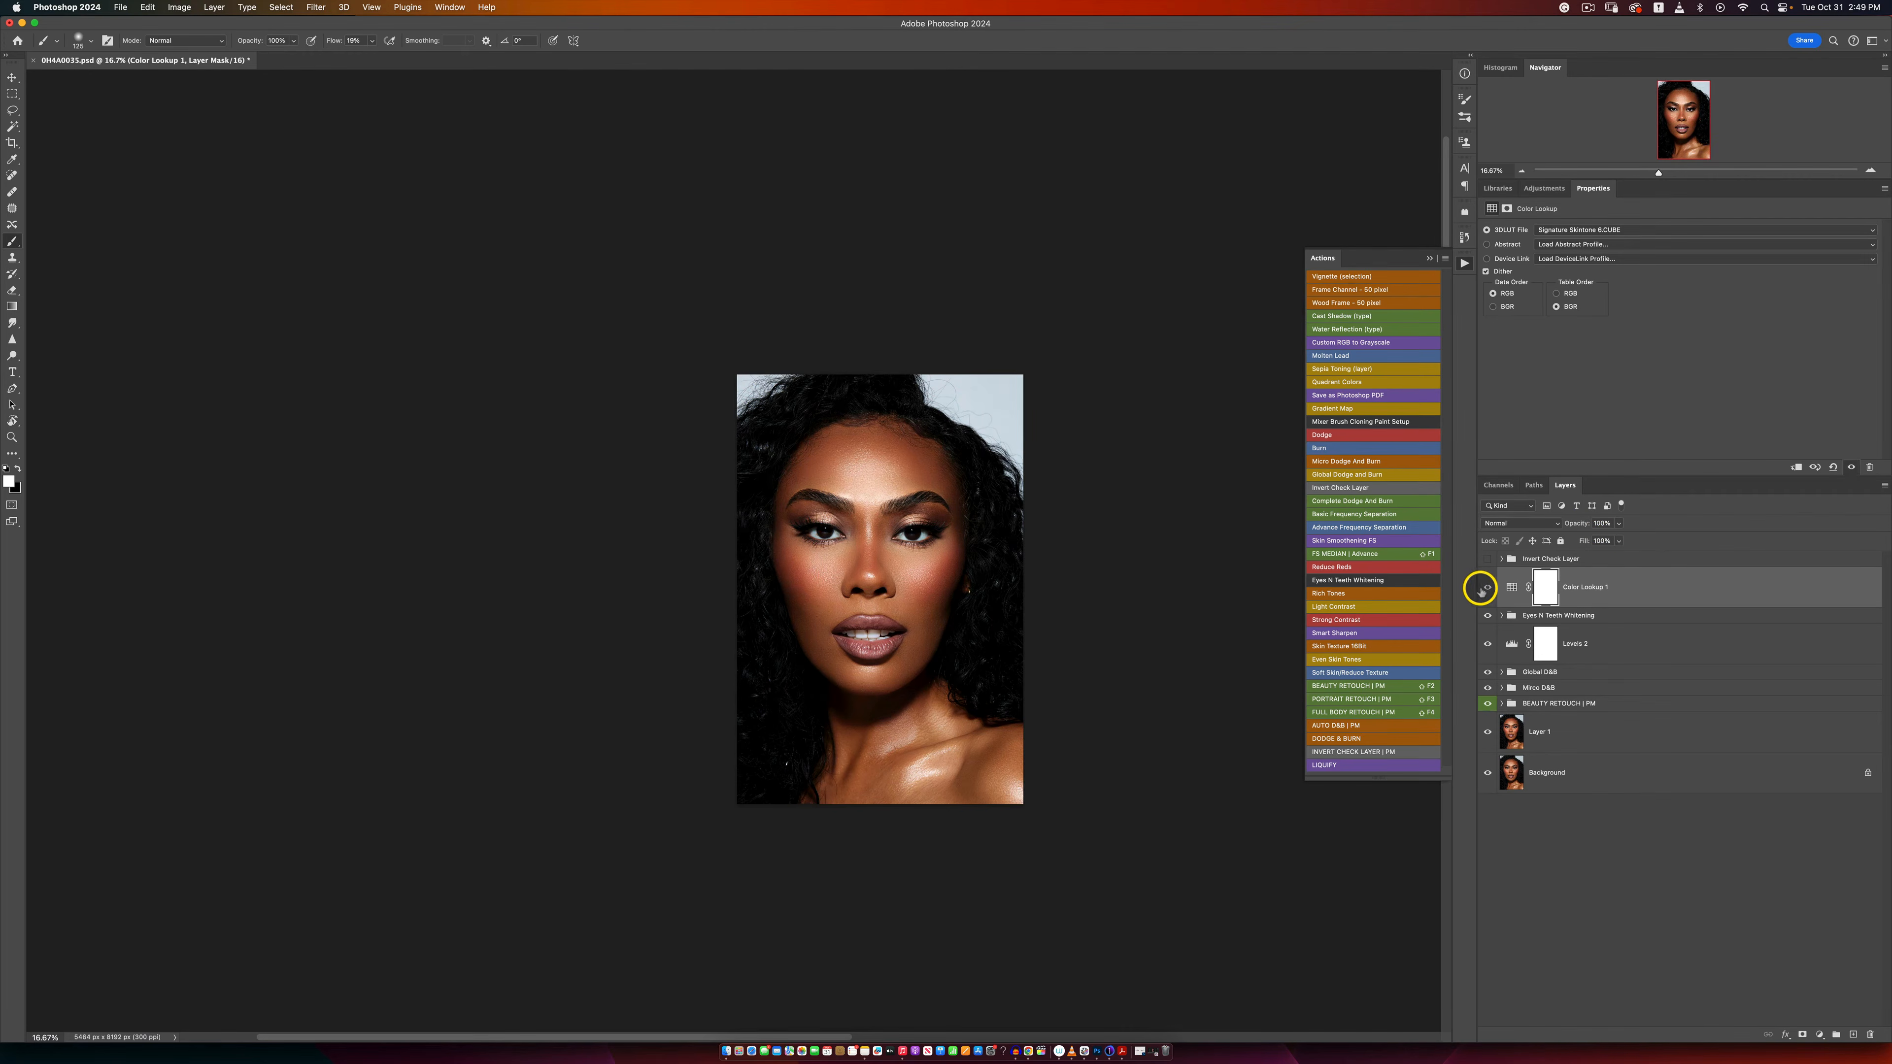
Step: Lower the Color Lookup 1 layer's opacity to 66% and compare the portrait with and without the color grade
{"action": "key", "text": "z"}
{"action": "left_click", "coordinate": [884, 602]}
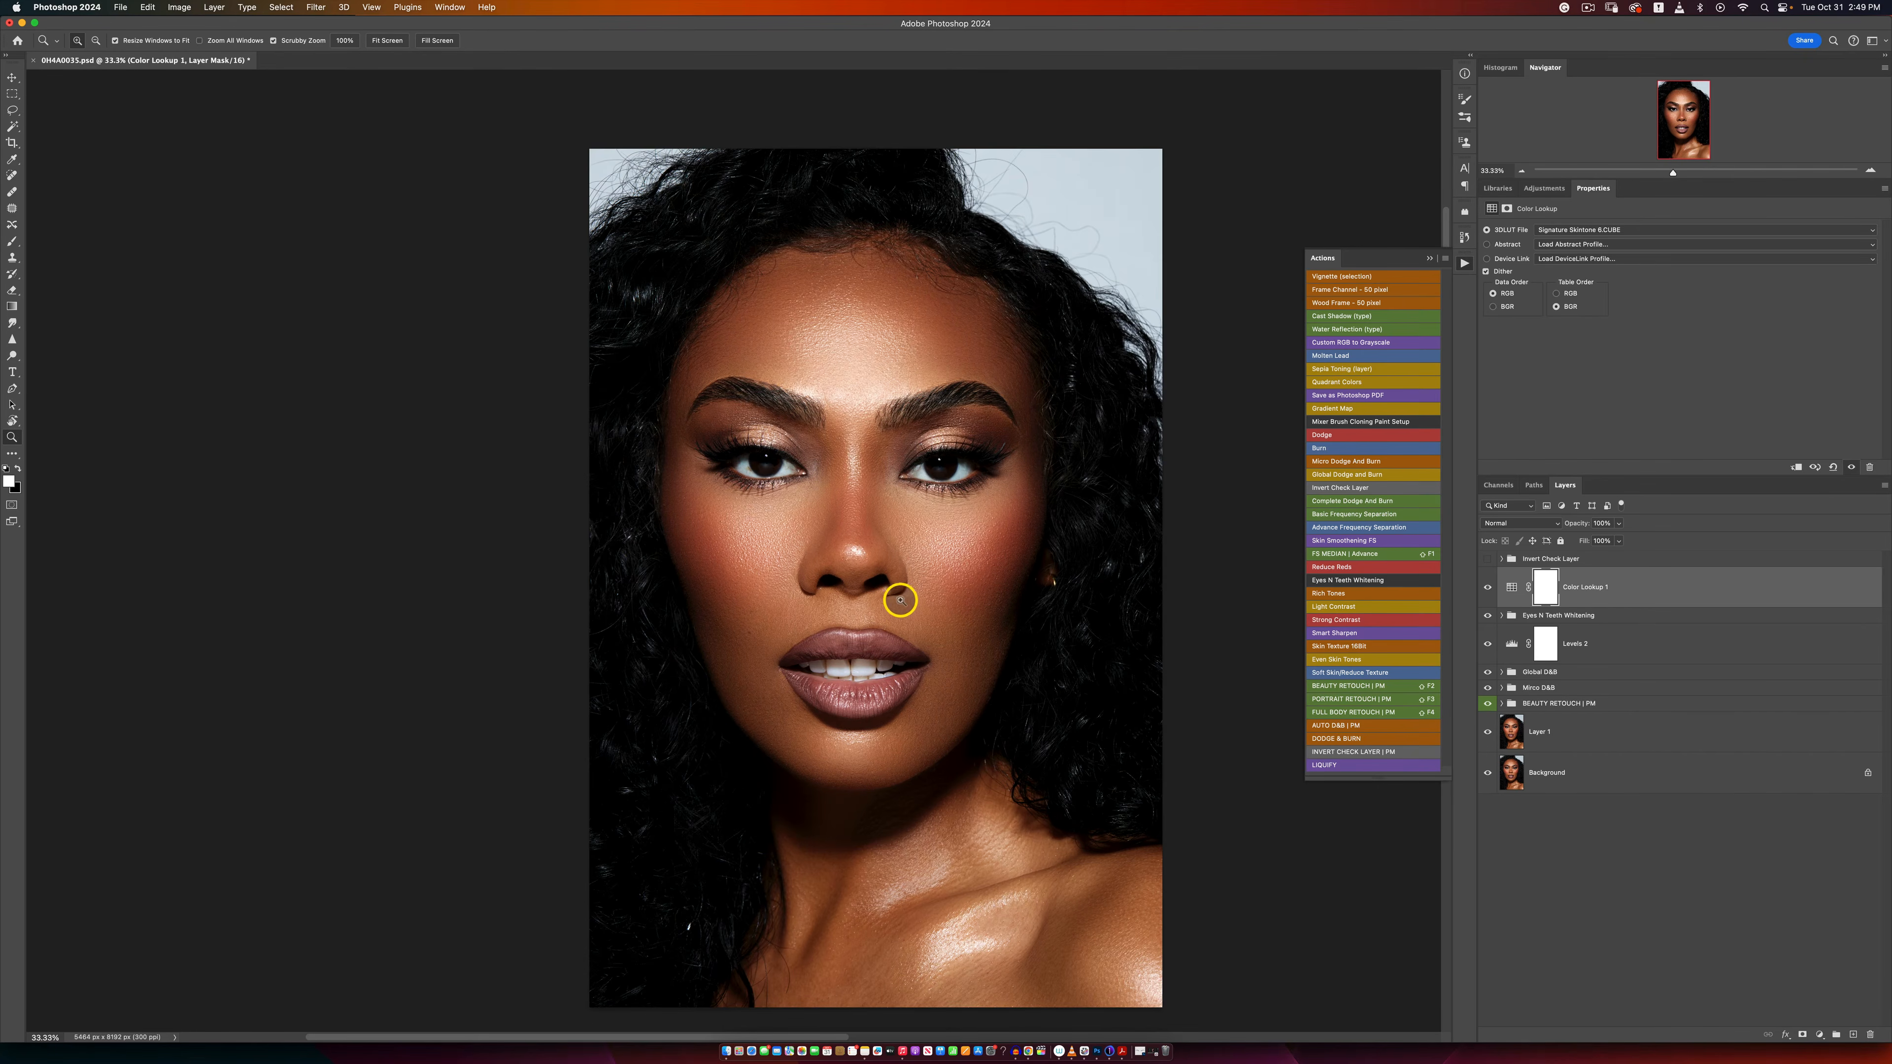
{"action": "key", "text": "b"}
{"action": "left_click", "coordinate": [1619, 524]}
{"action": "left_click_drag", "start_coordinate": [1616, 539], "coordinate": [1603, 542]}
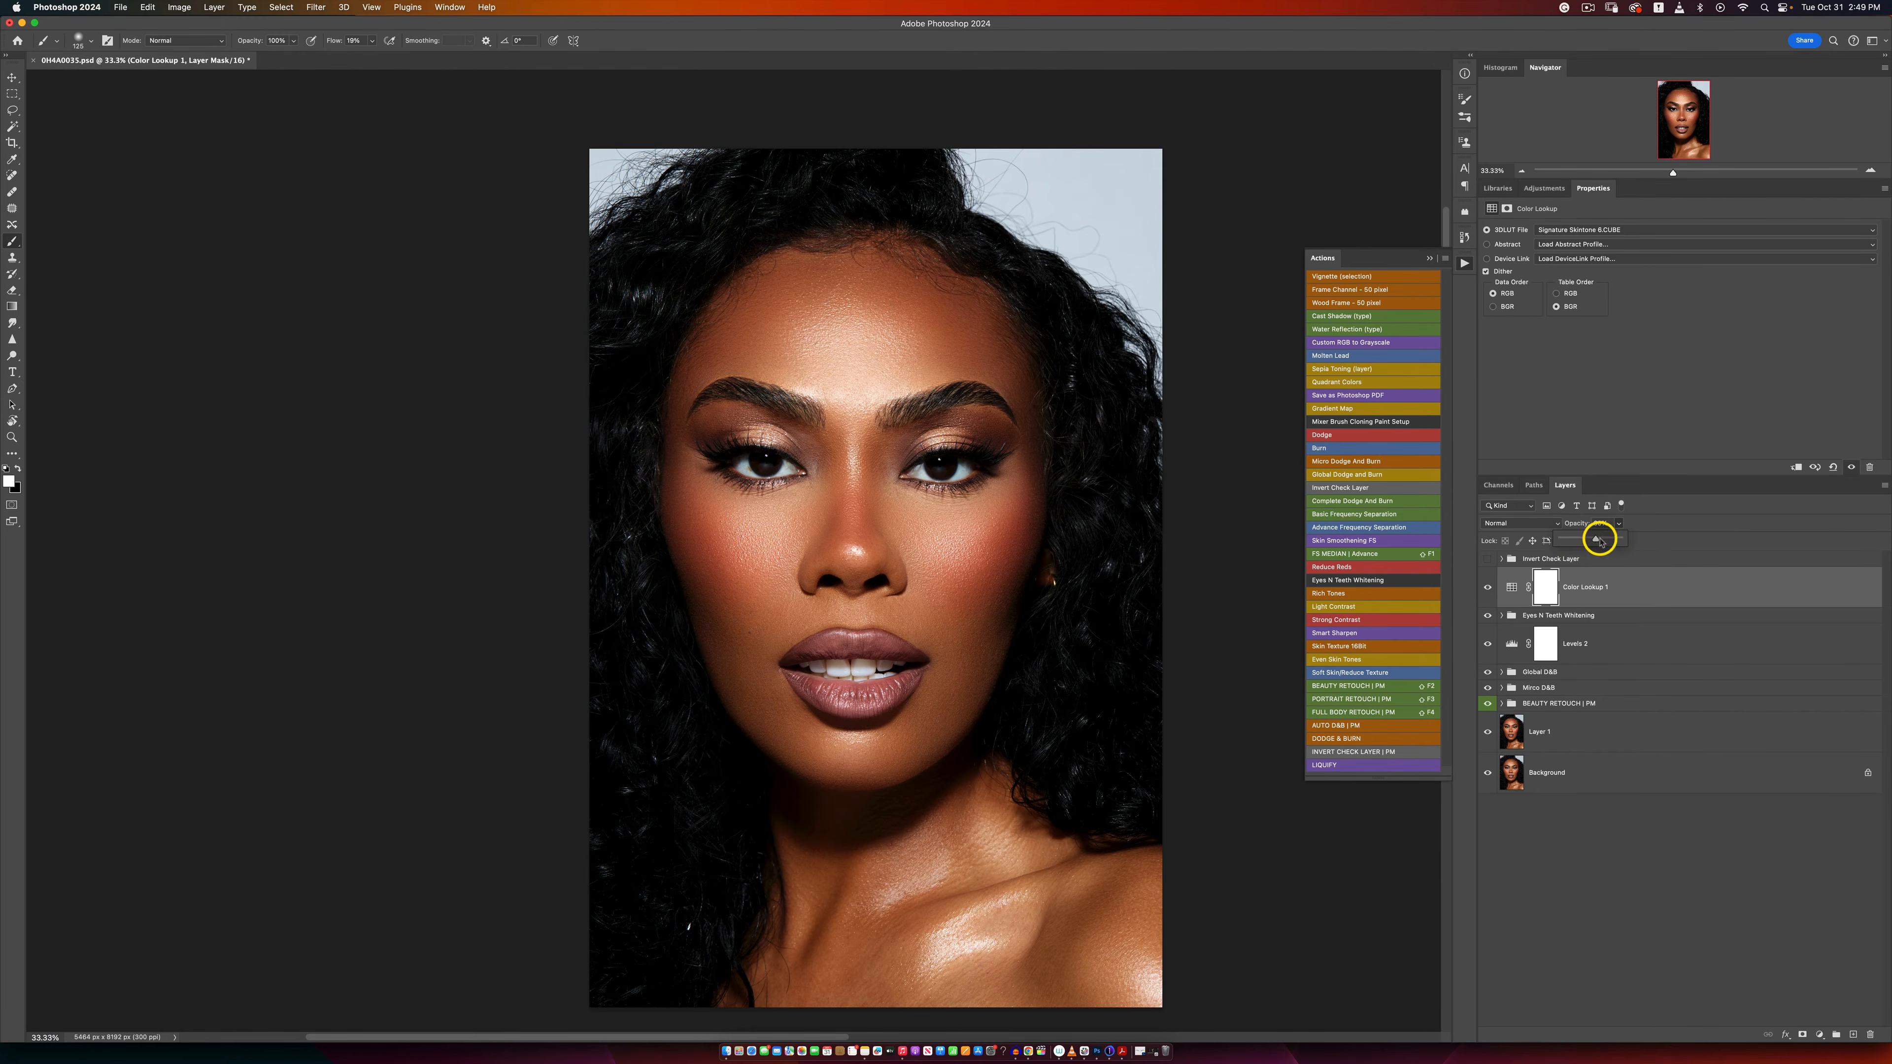
{"action": "left_click", "coordinate": [1487, 587]}
{"action": "key", "text": "z"}
{"action": "left_click", "coordinate": [975, 603], "text": "alt"}
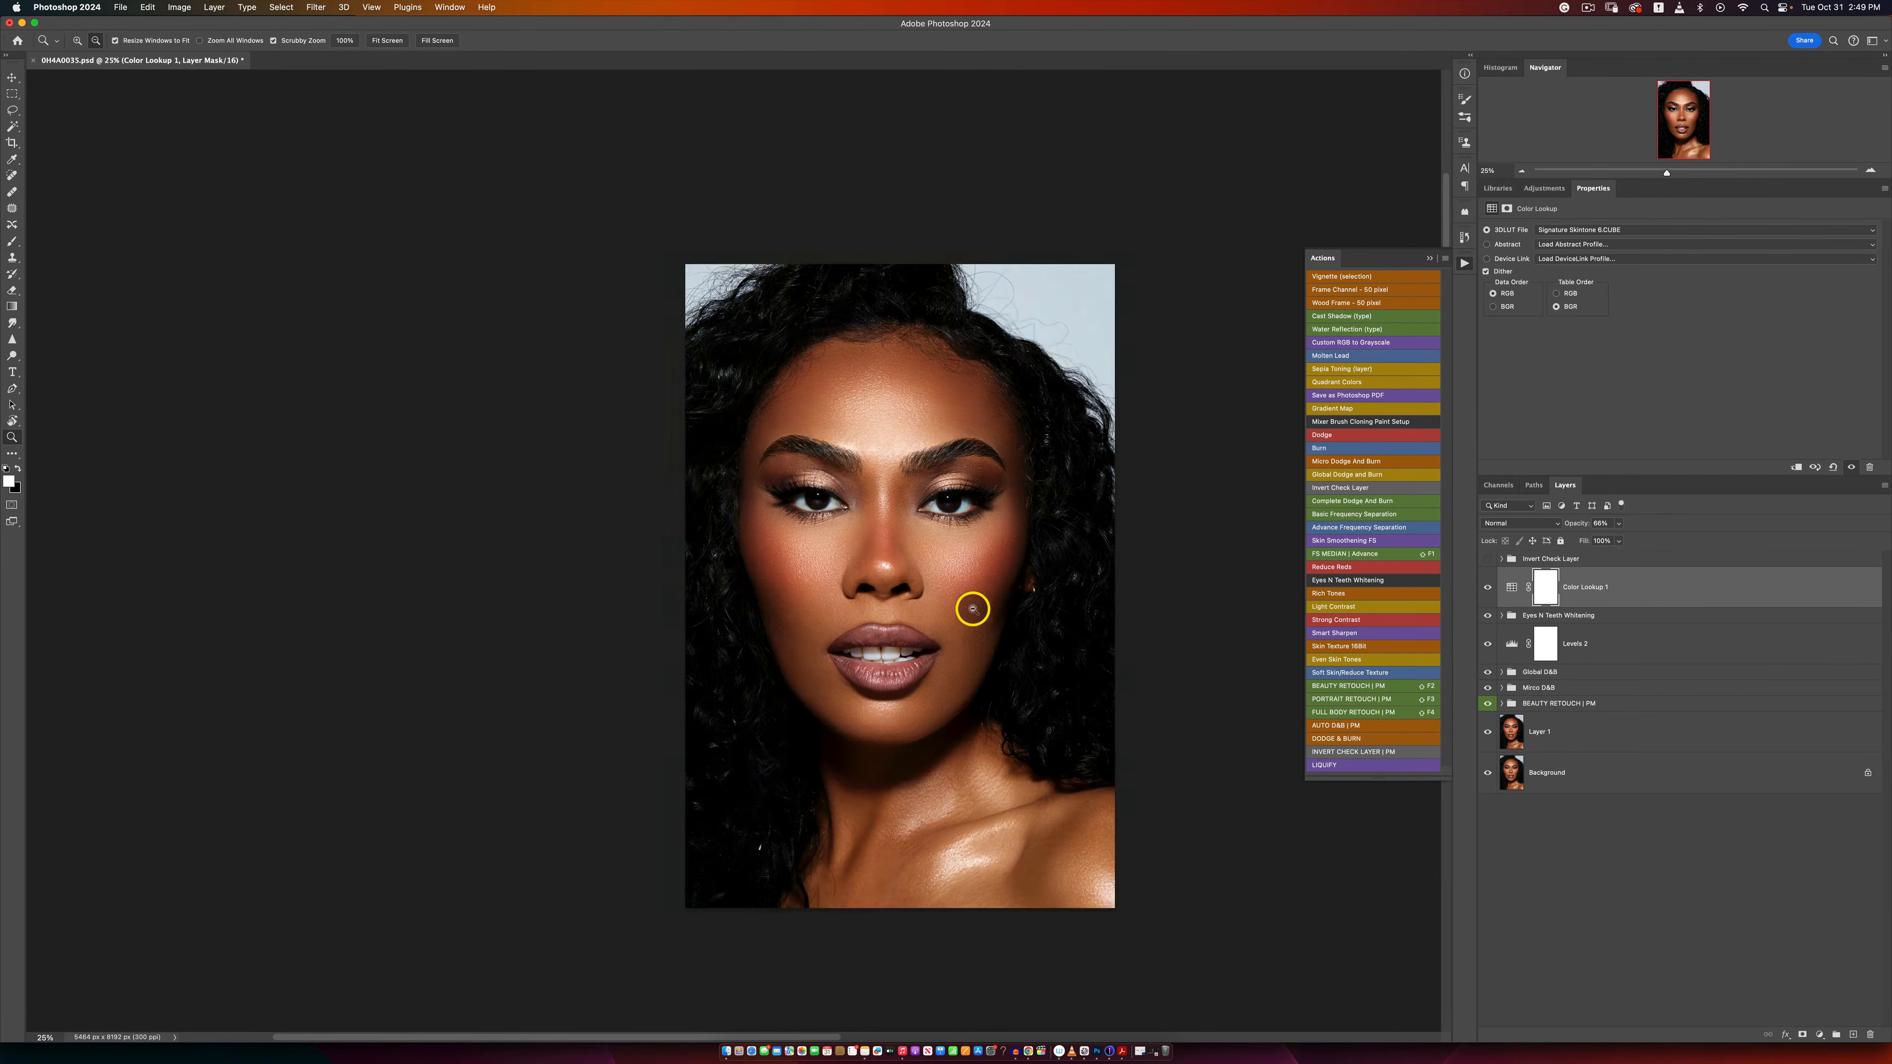
{"action": "left_click", "coordinate": [971, 608], "text": "alt"}
{"action": "left_click", "coordinate": [984, 618]}
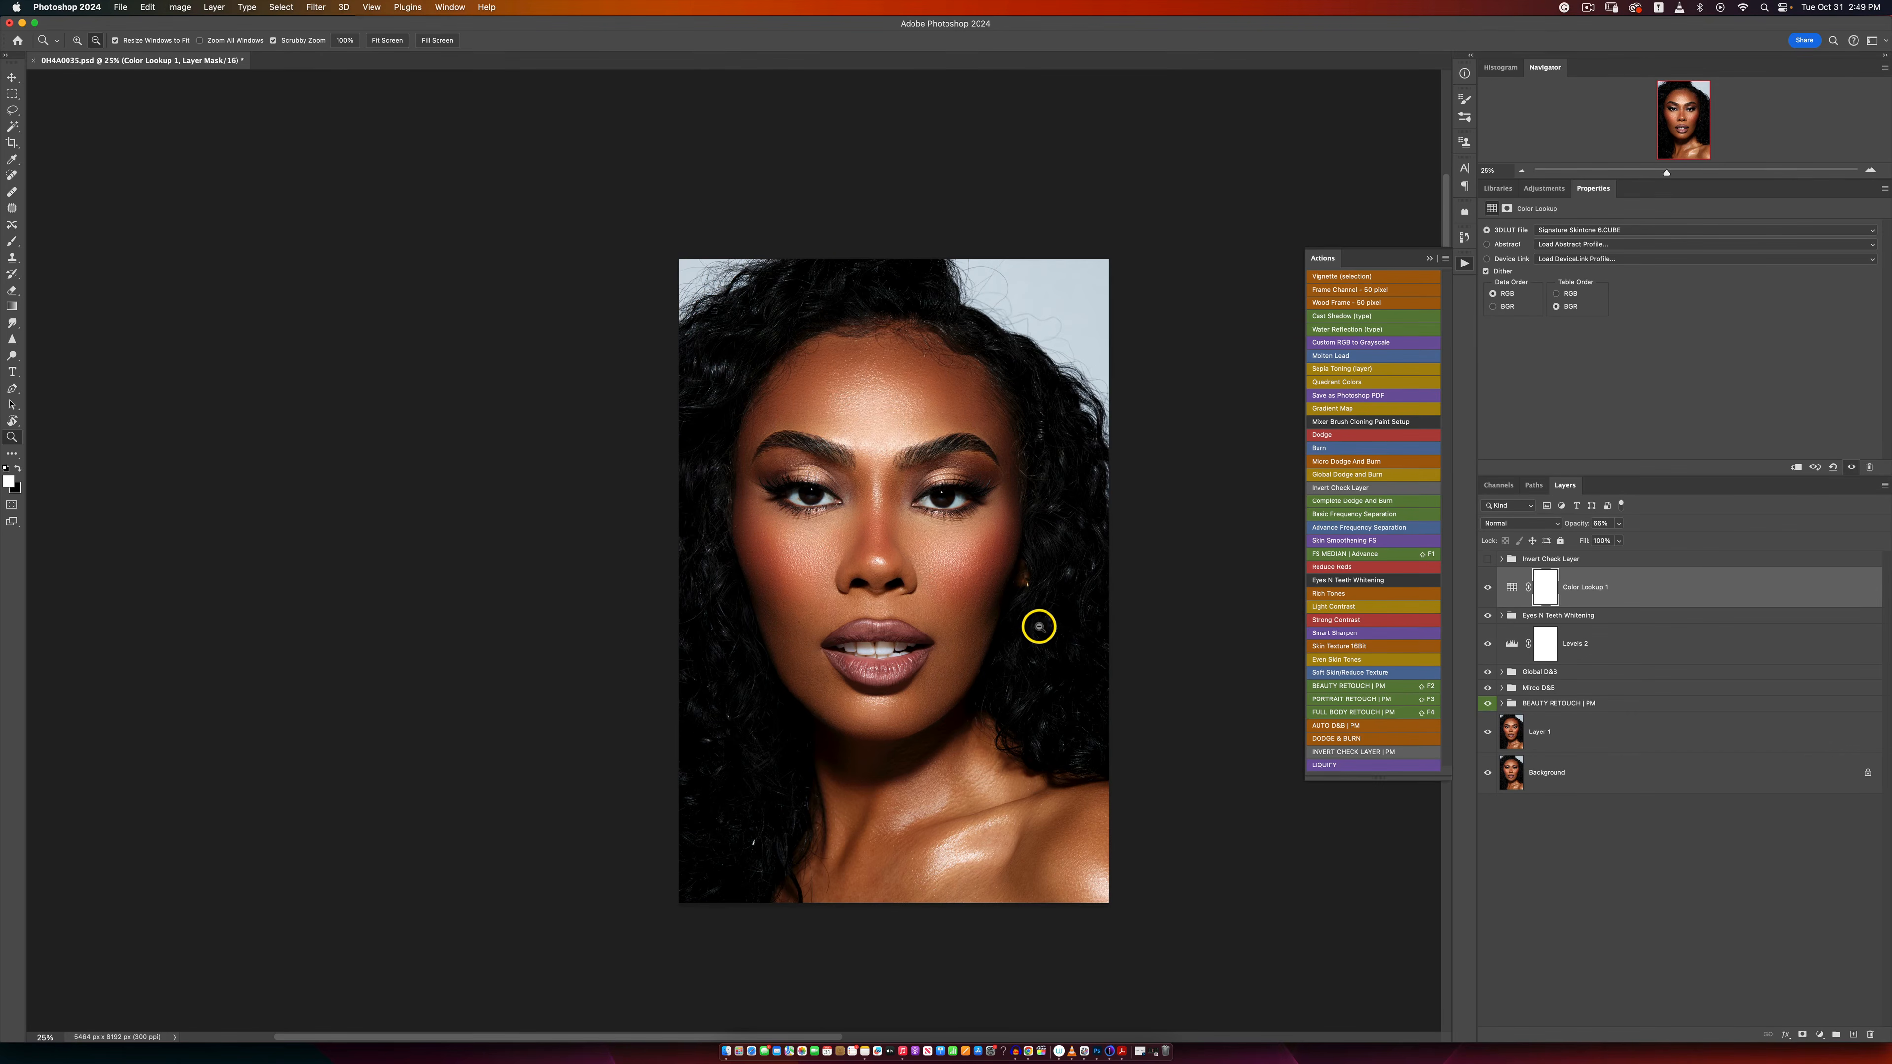
{"action": "key", "text": "b"}
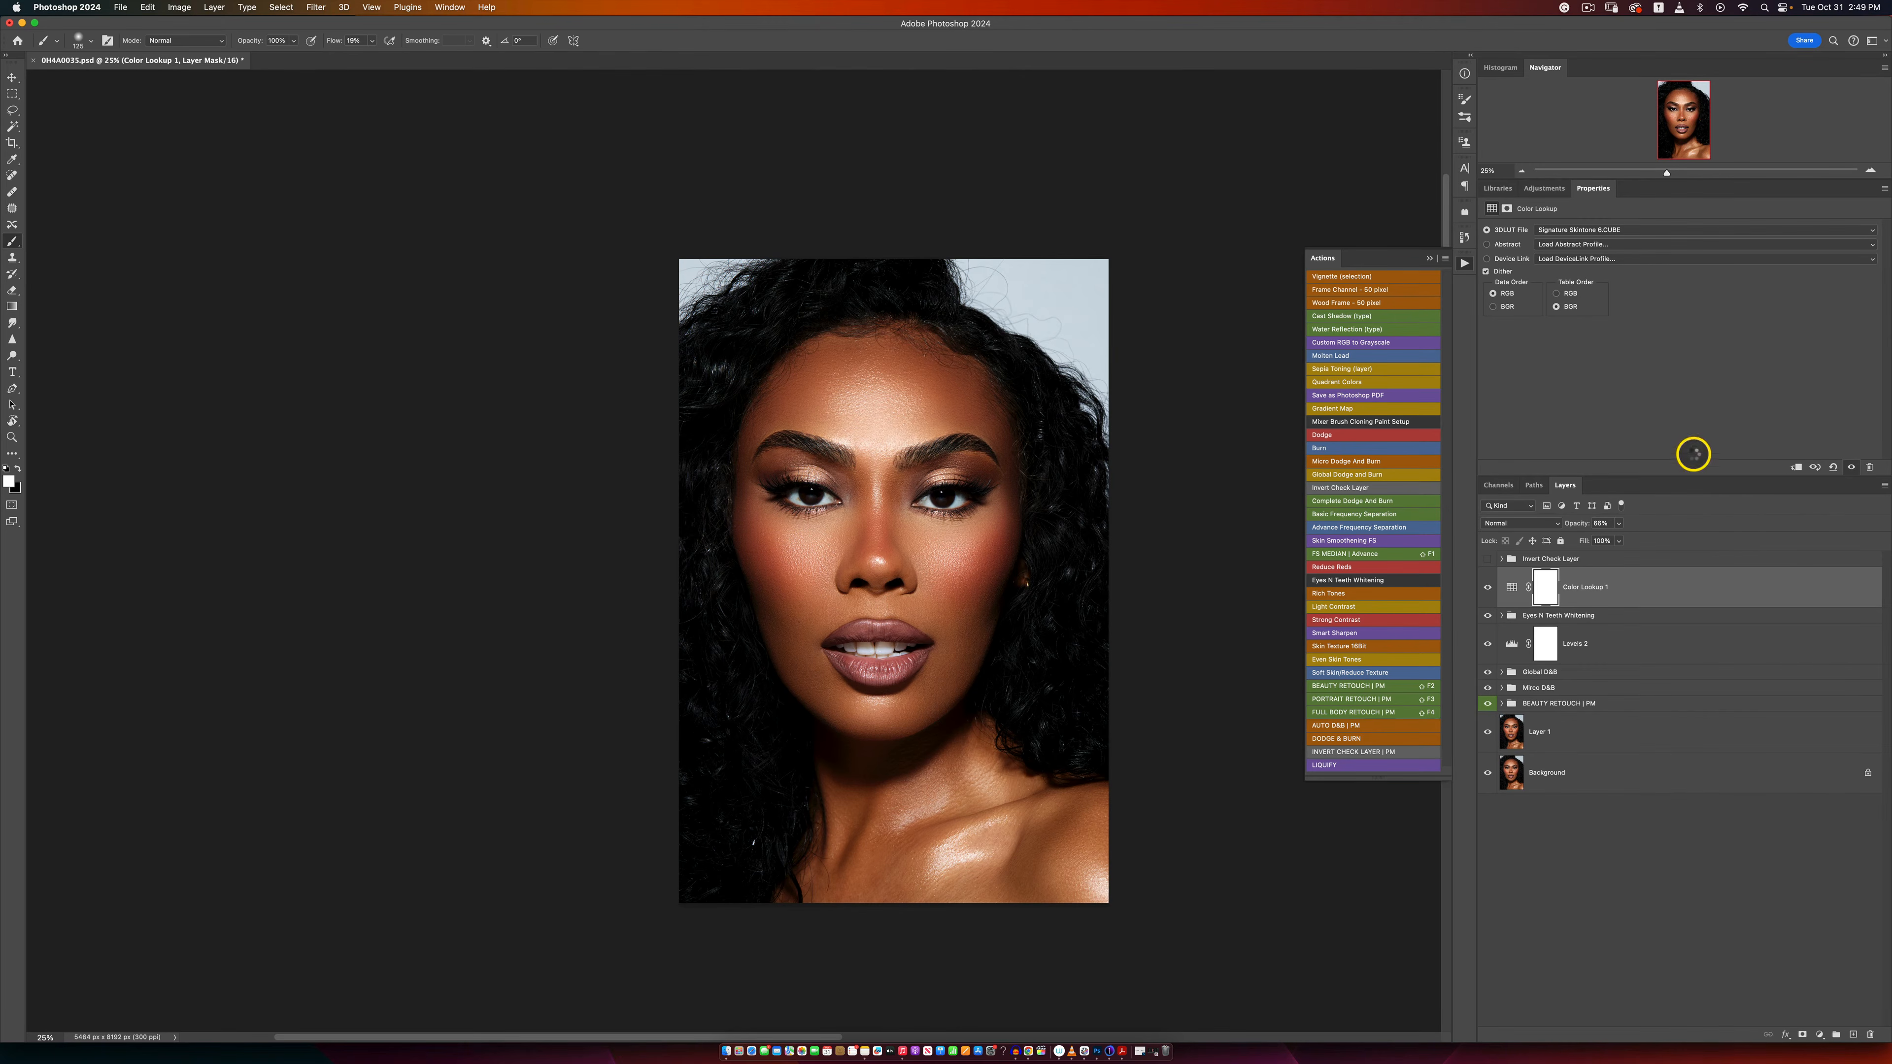
Step: Stamp the visible layers into a new layer and run the Skin Texture action with Emboss height 29 pixels and amount 104%, accepting its Gaussian Blur
{"action": "key", "text": "super+alt+shift+e"}
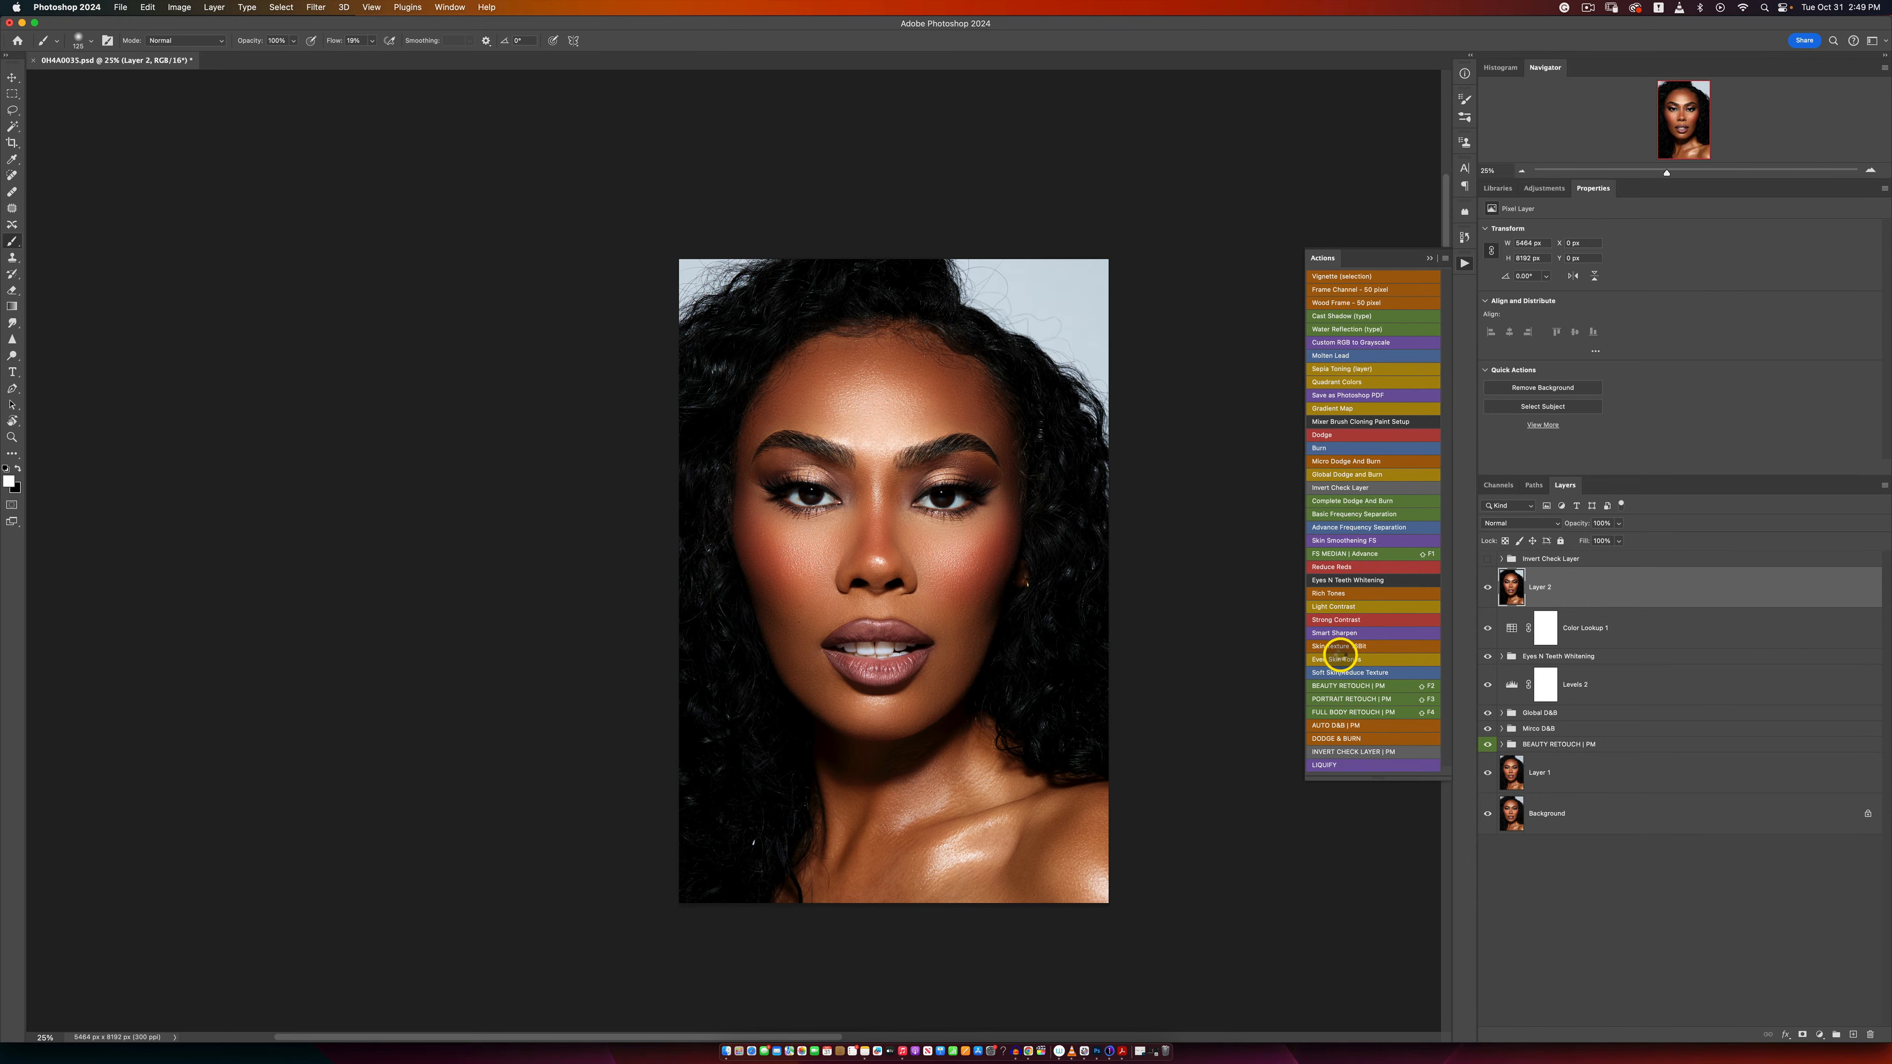
{"action": "left_click", "coordinate": [1340, 650]}
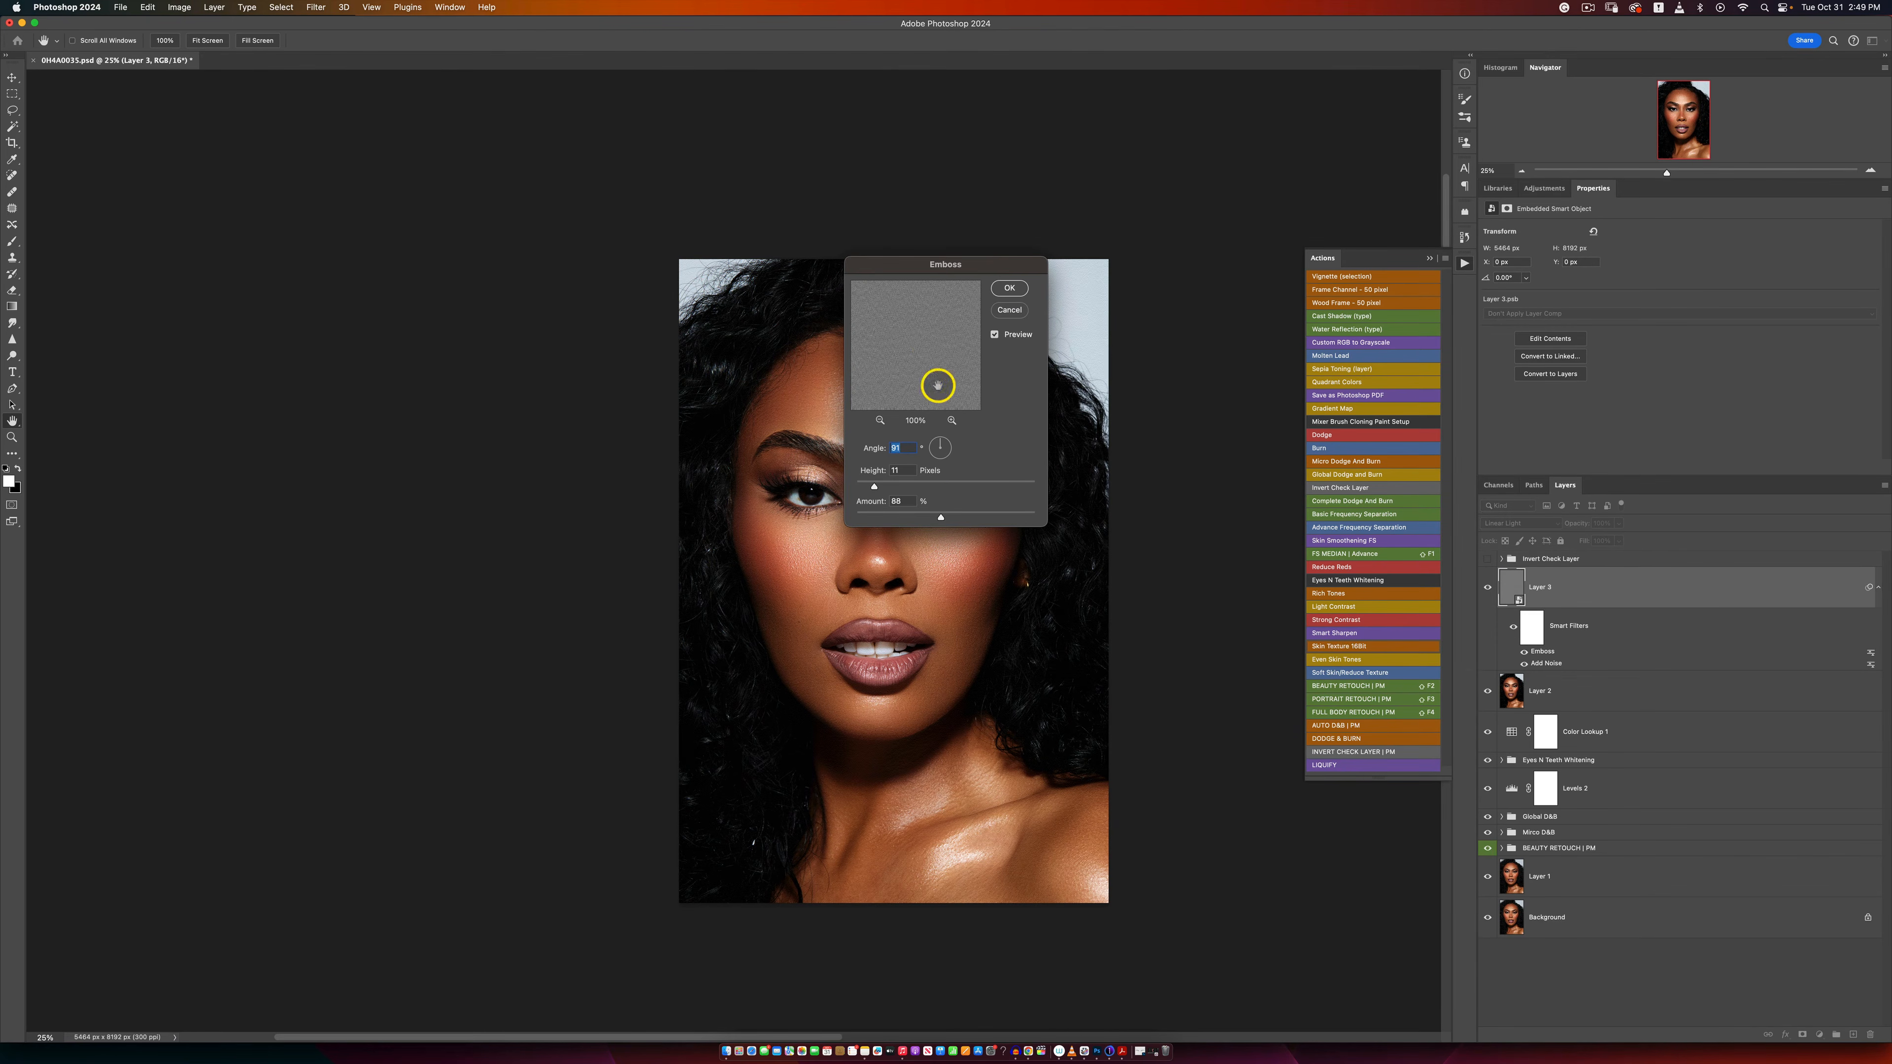
{"action": "left_click_drag", "start_coordinate": [871, 486], "coordinate": [906, 486]}
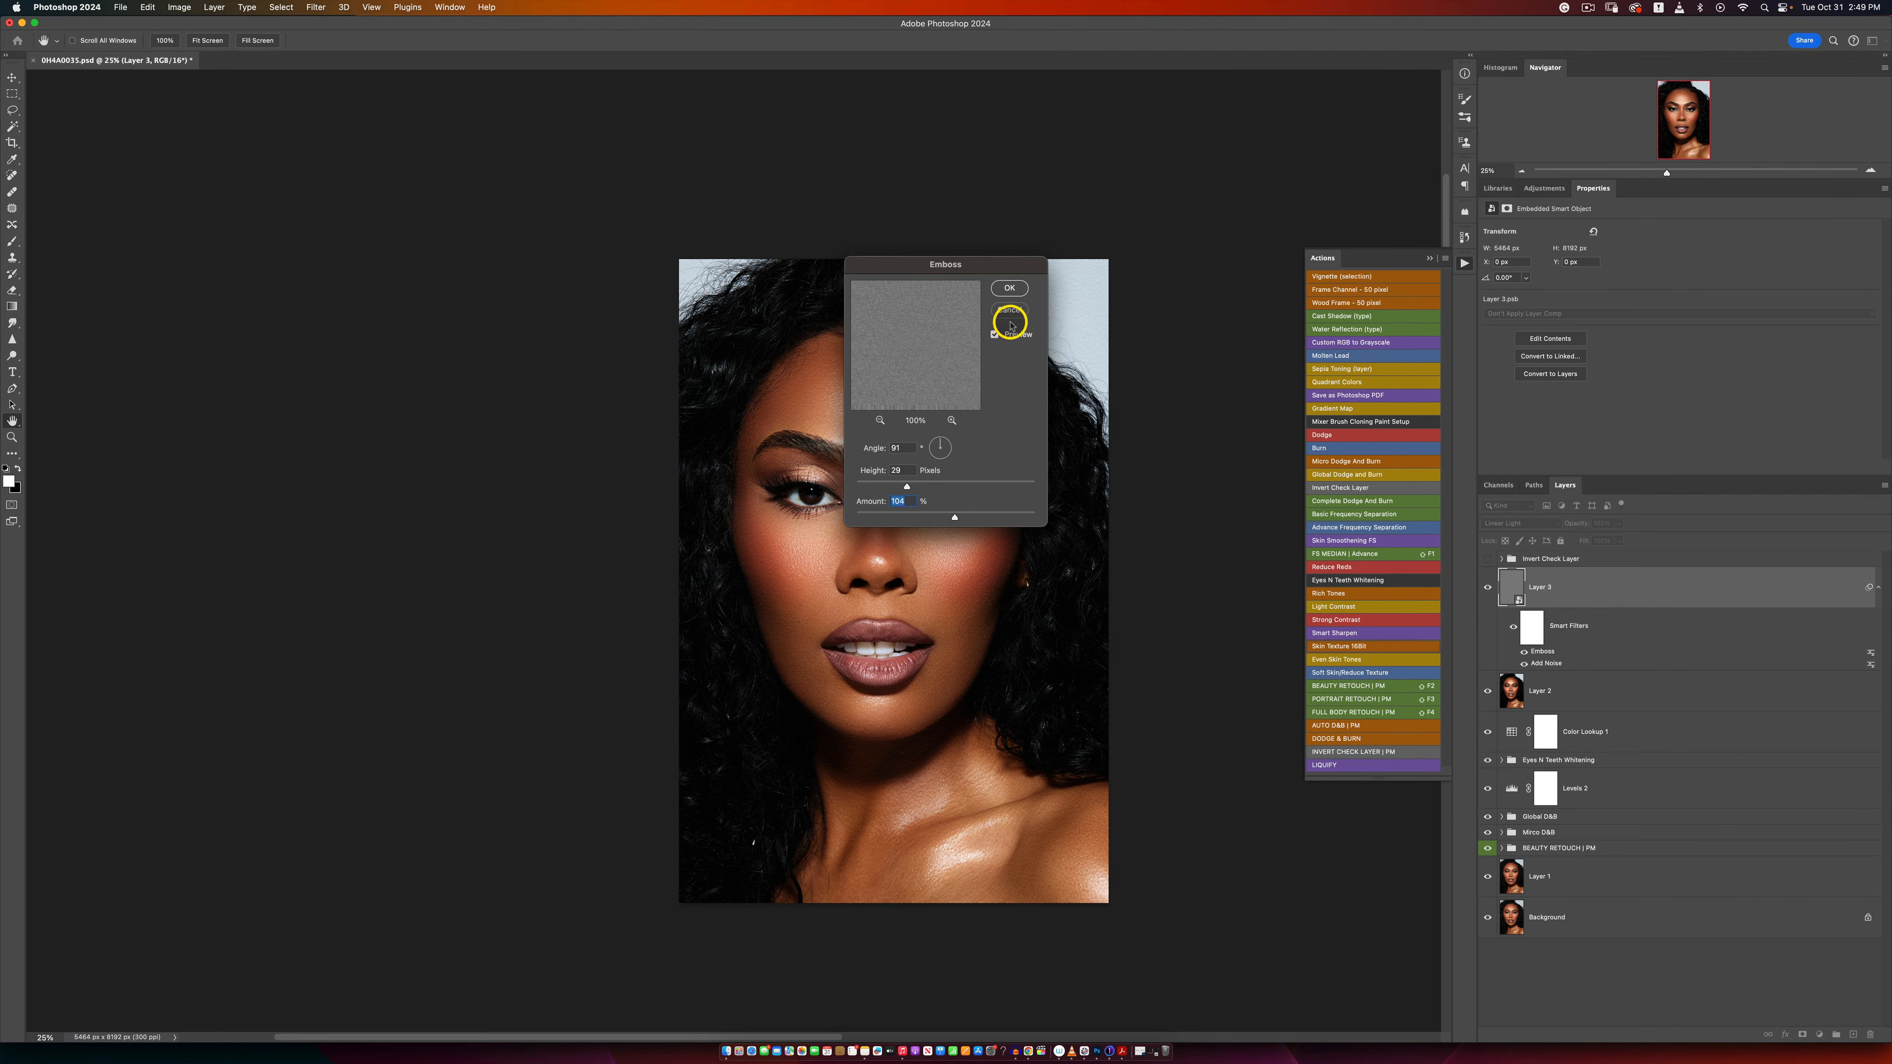
{"action": "left_click", "coordinate": [1010, 288]}
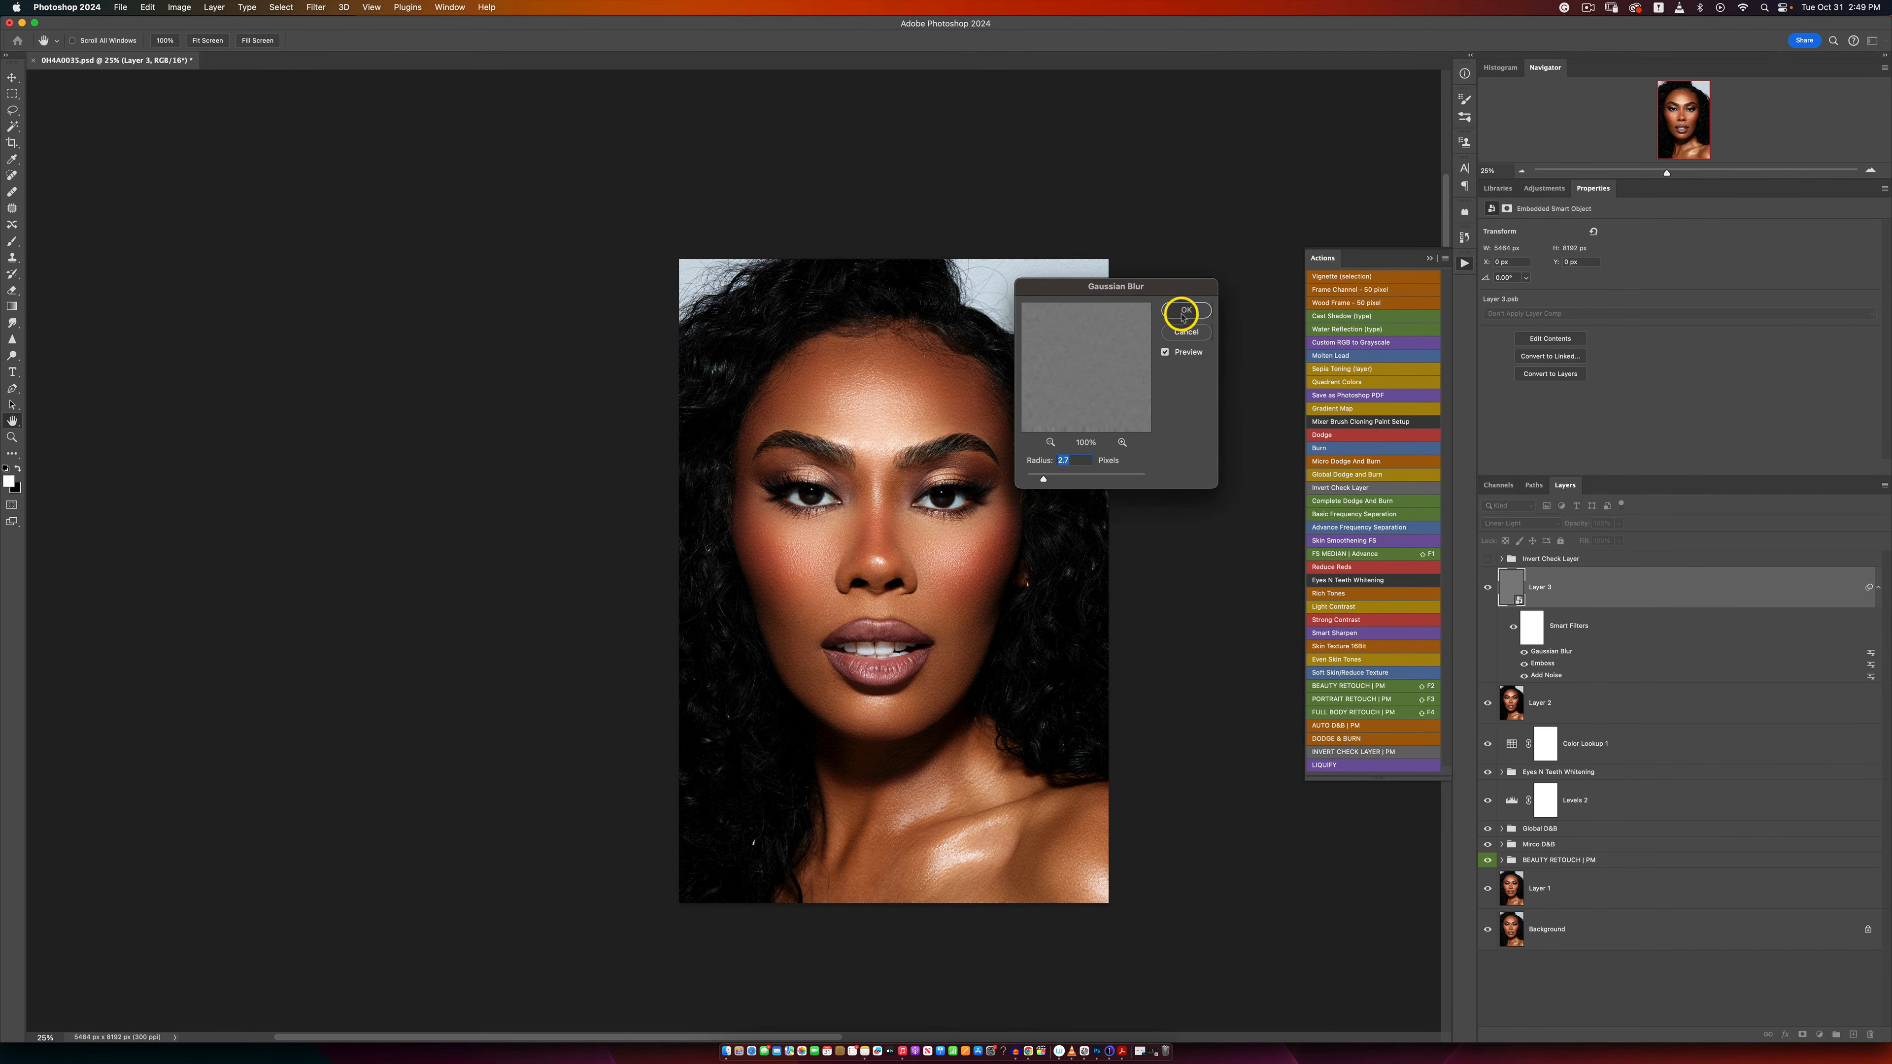
{"action": "left_click", "coordinate": [1171, 316]}
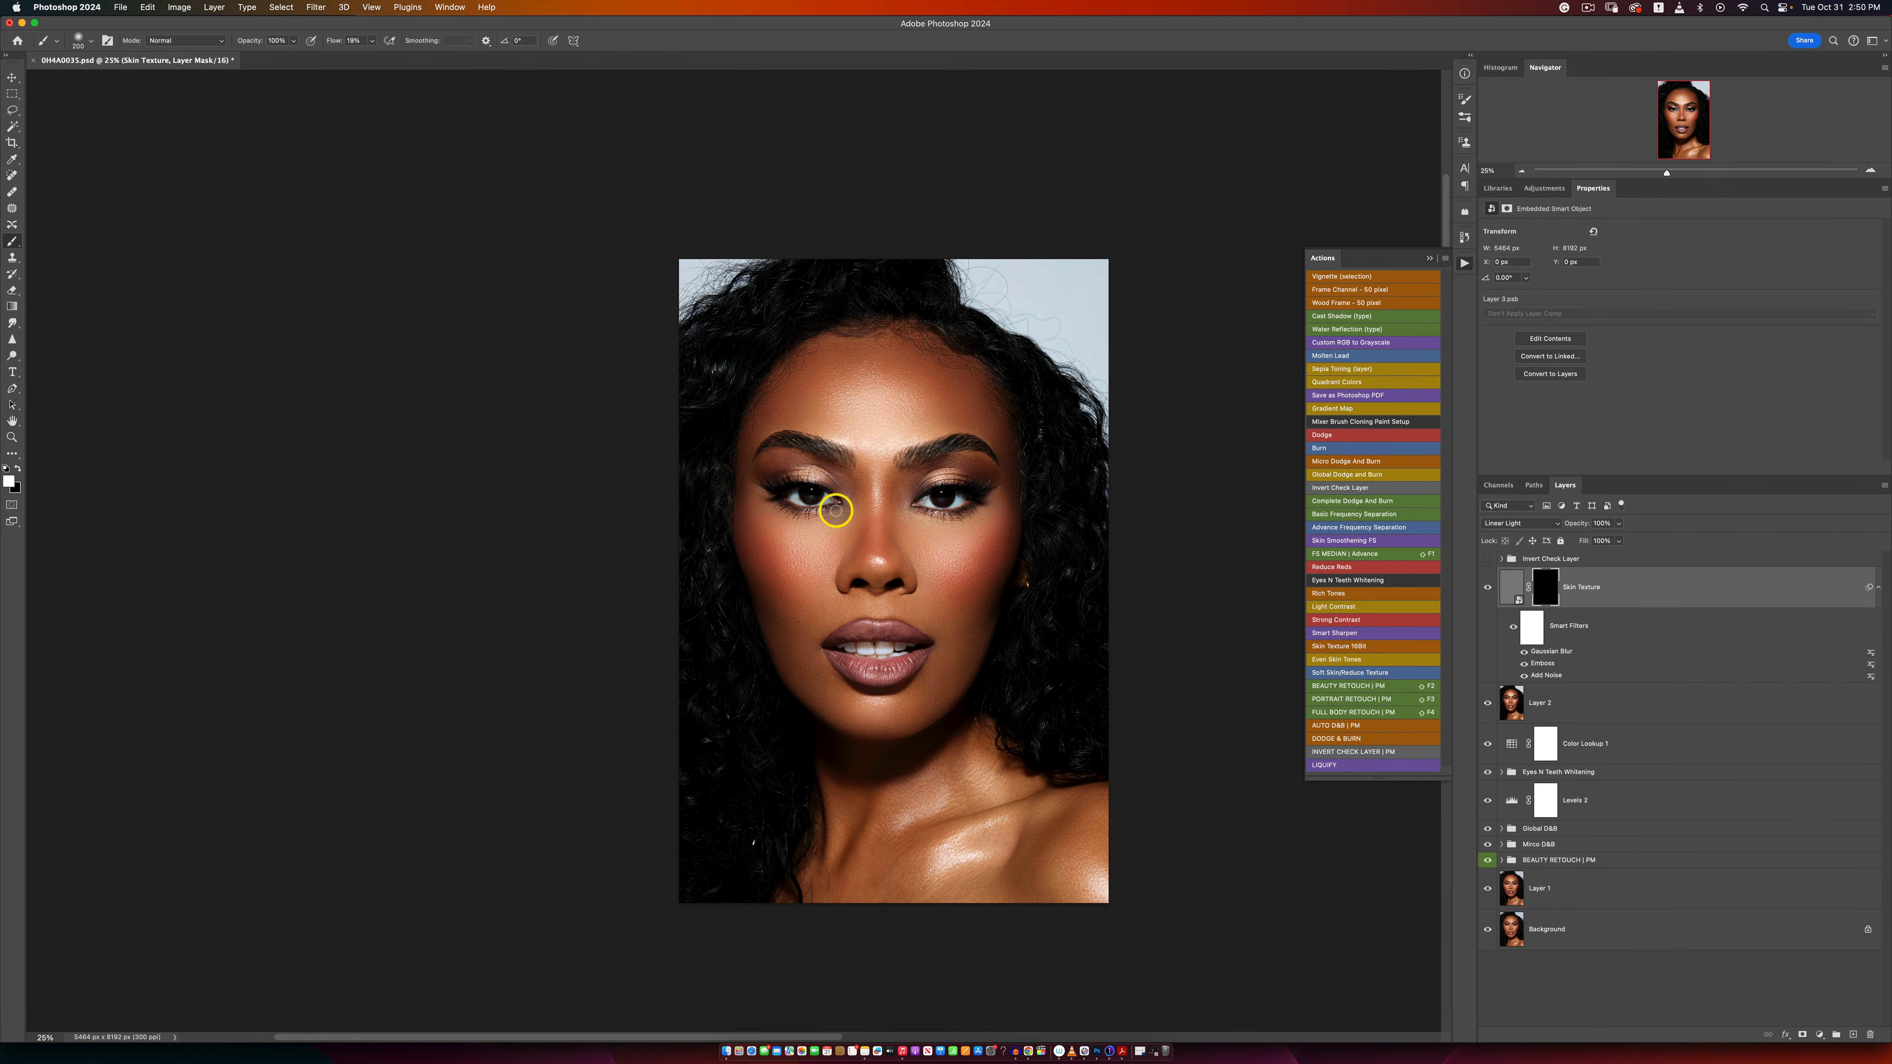
Step: Enlarge the brush and paint white over both cheeks on the Skin Texture layer's mask
{"action": "key", "text": "bracketright"}
{"action": "key", "text": "bracketright"}
{"action": "key", "text": "bracketright"}
{"action": "key", "text": "bracketright"}
{"action": "key", "text": "bracketright"}
{"action": "key", "text": "bracketright"}
{"action": "key", "text": "bracketright"}
{"action": "key", "text": "bracketright"}
{"action": "key", "text": "bracketright"}
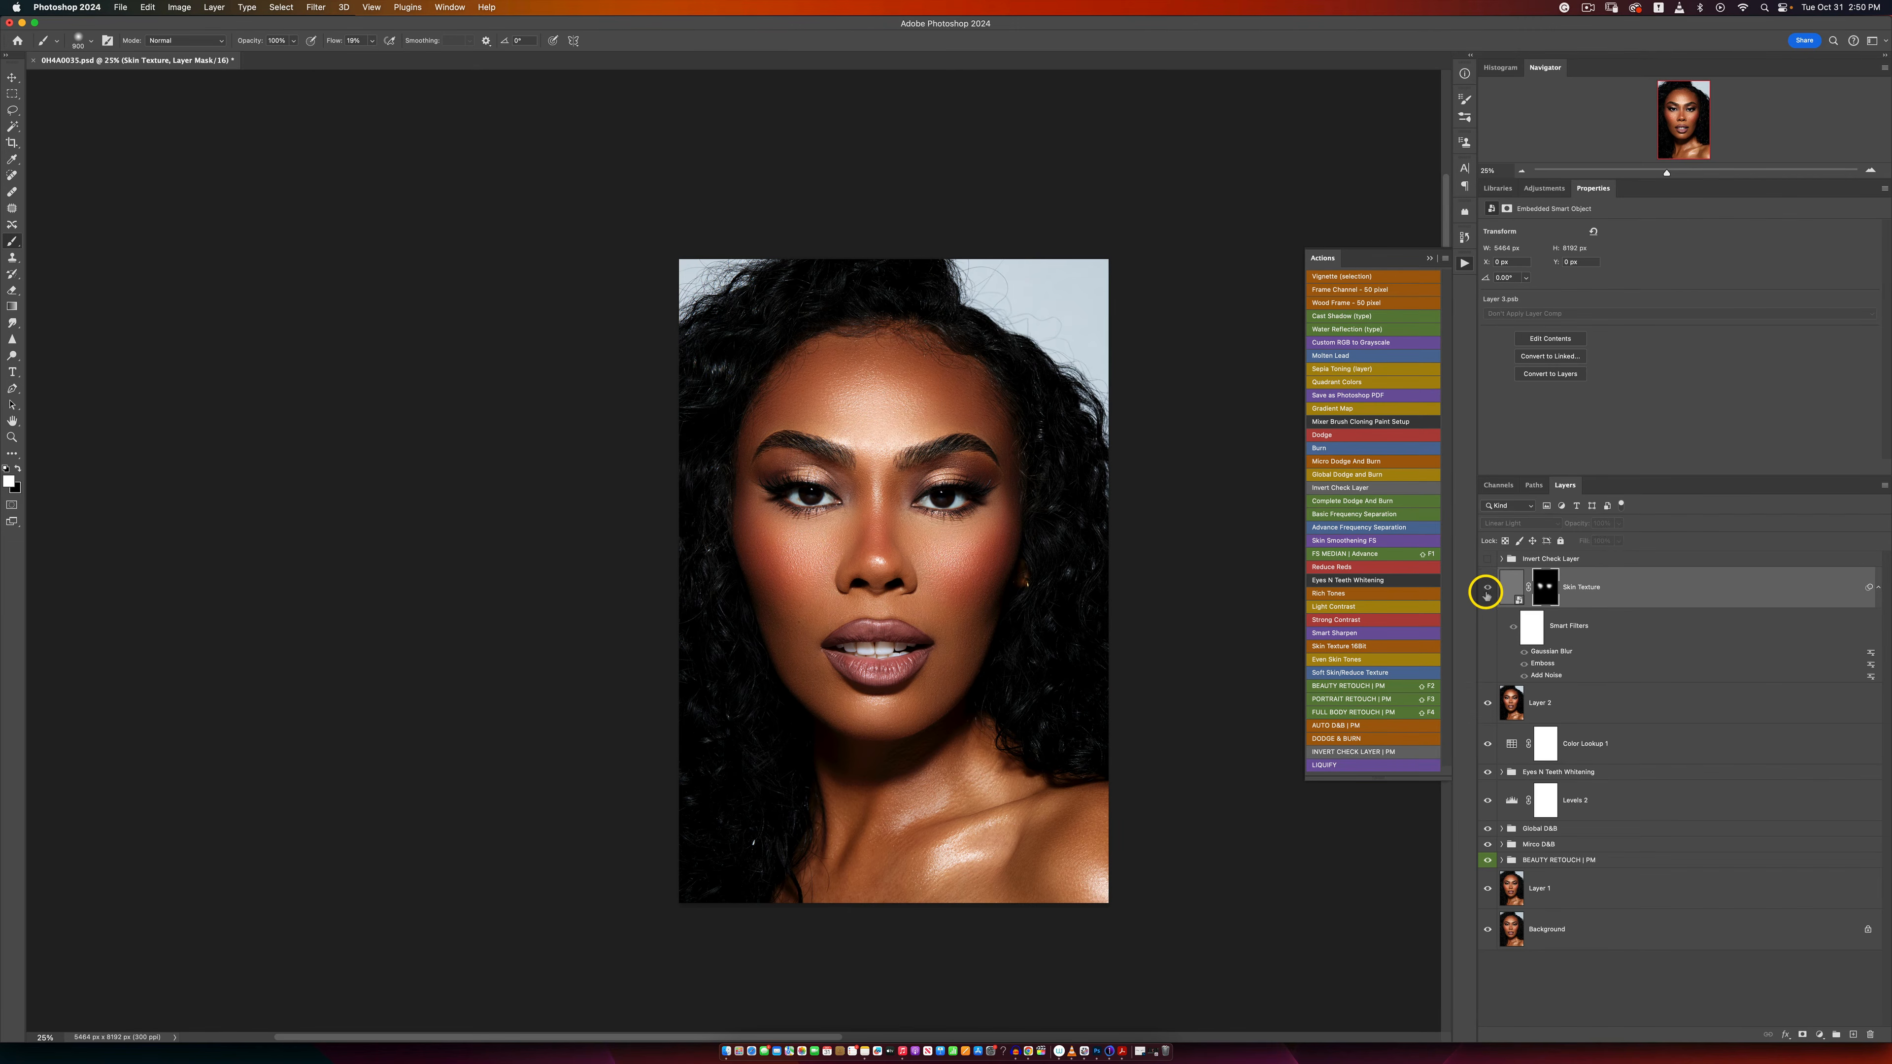
Step: Examine the cheeks up close with the Skin Texture layer hidden and shown, then check the whole portrait
{"action": "key", "text": "z"}
{"action": "left_click", "coordinate": [974, 552]}
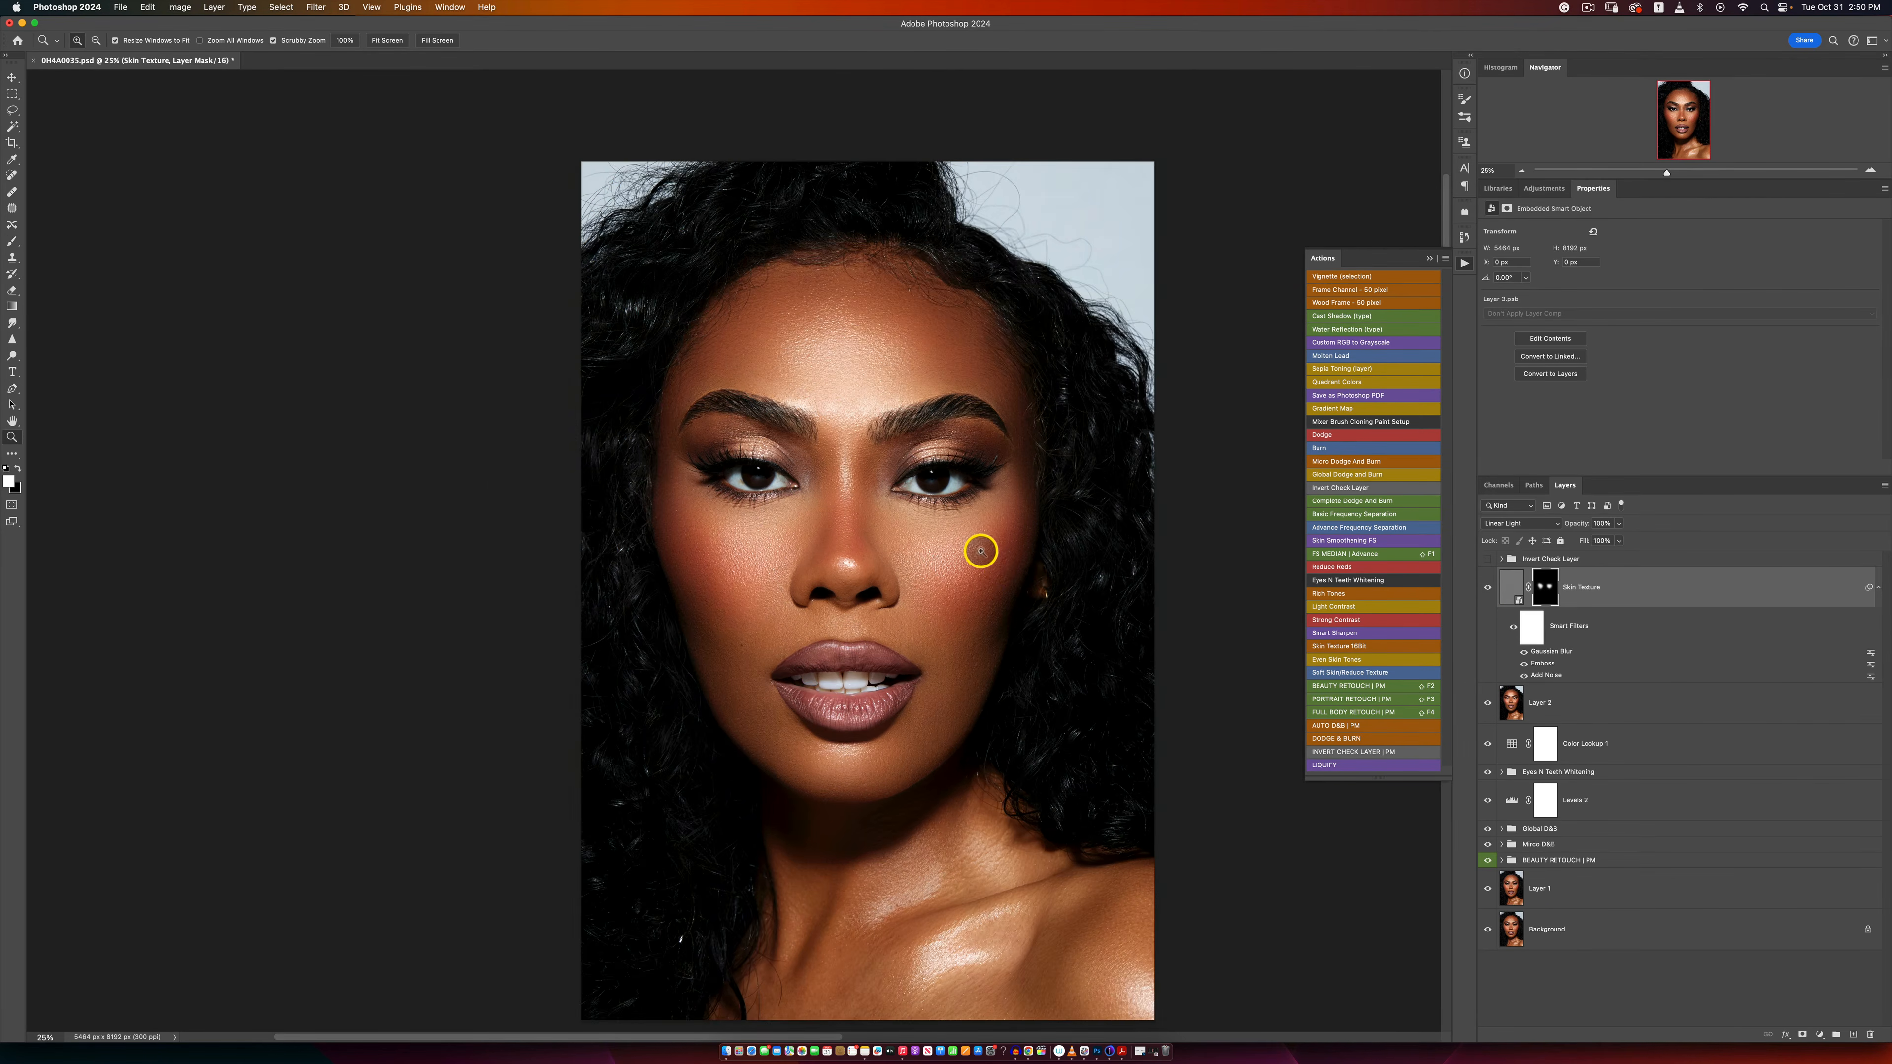
{"action": "left_click", "coordinate": [995, 566]}
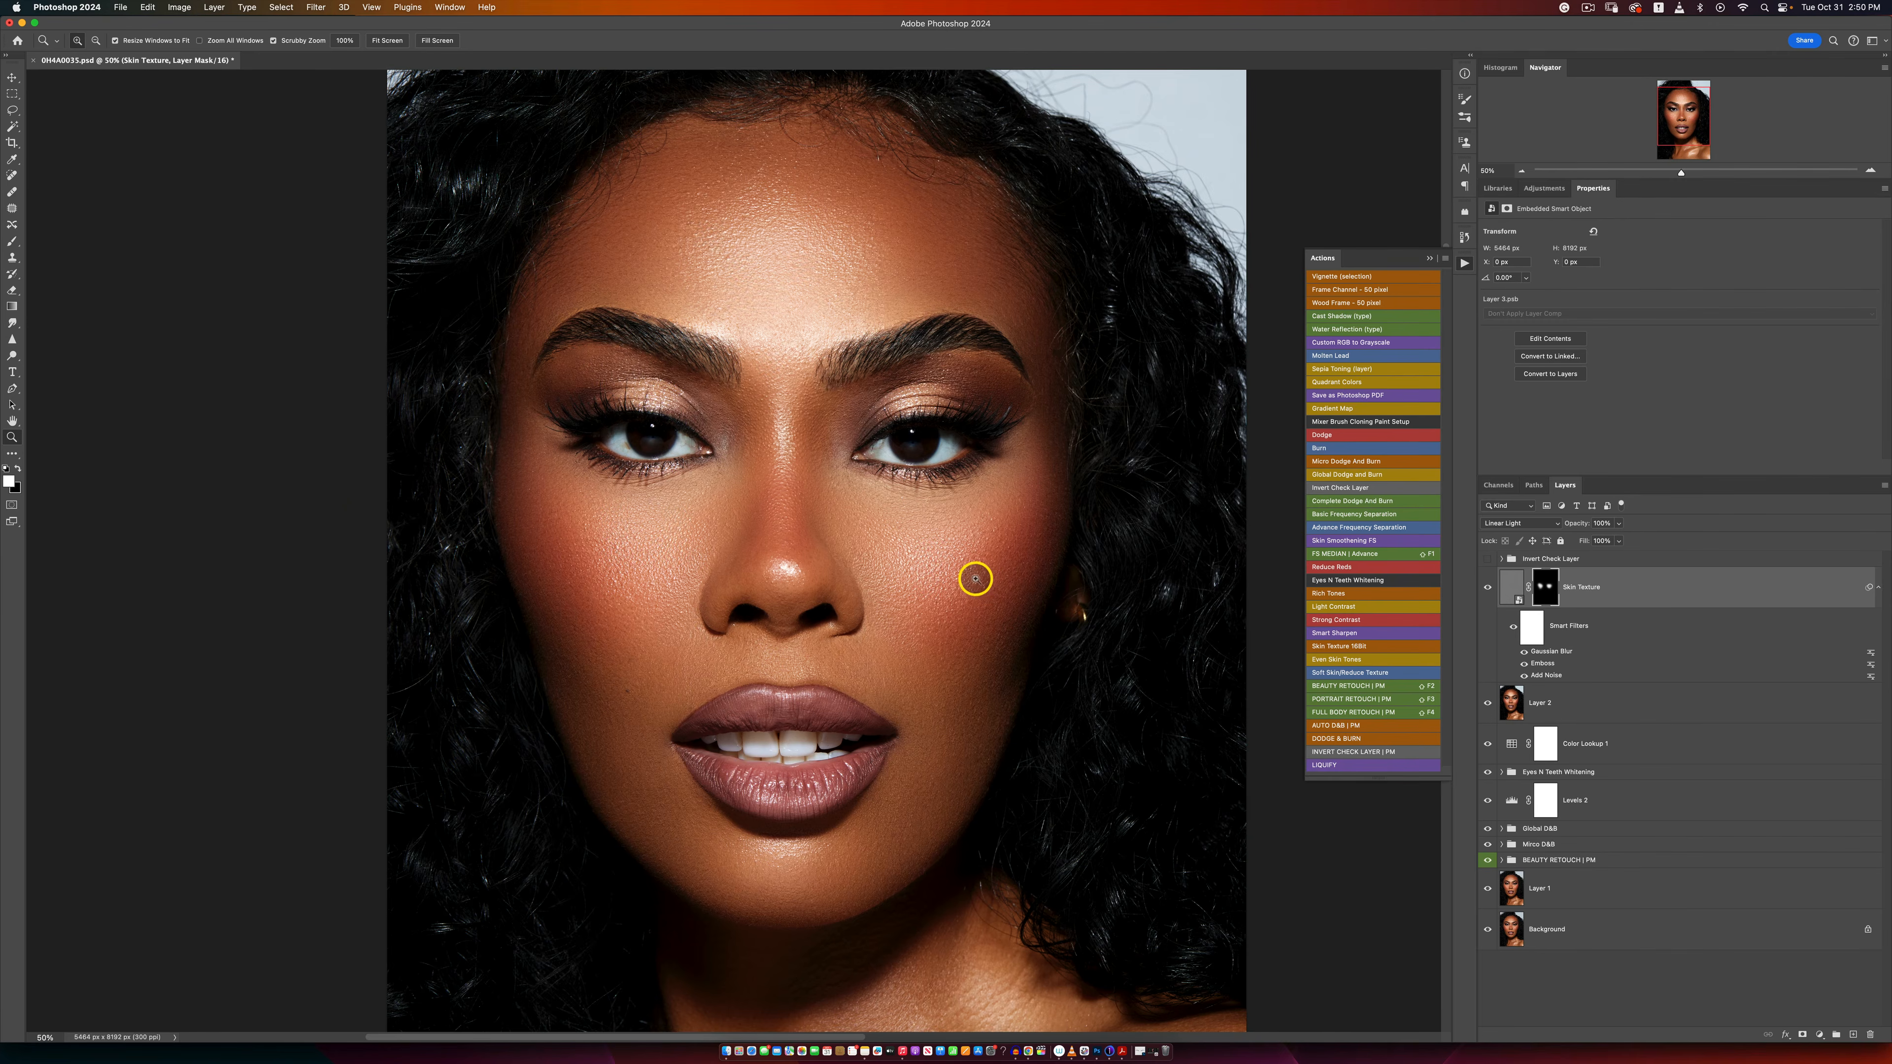
{"action": "left_click", "coordinate": [980, 580]}
{"action": "left_click", "coordinate": [981, 581], "text": "alt"}
{"action": "key", "text": "b"}
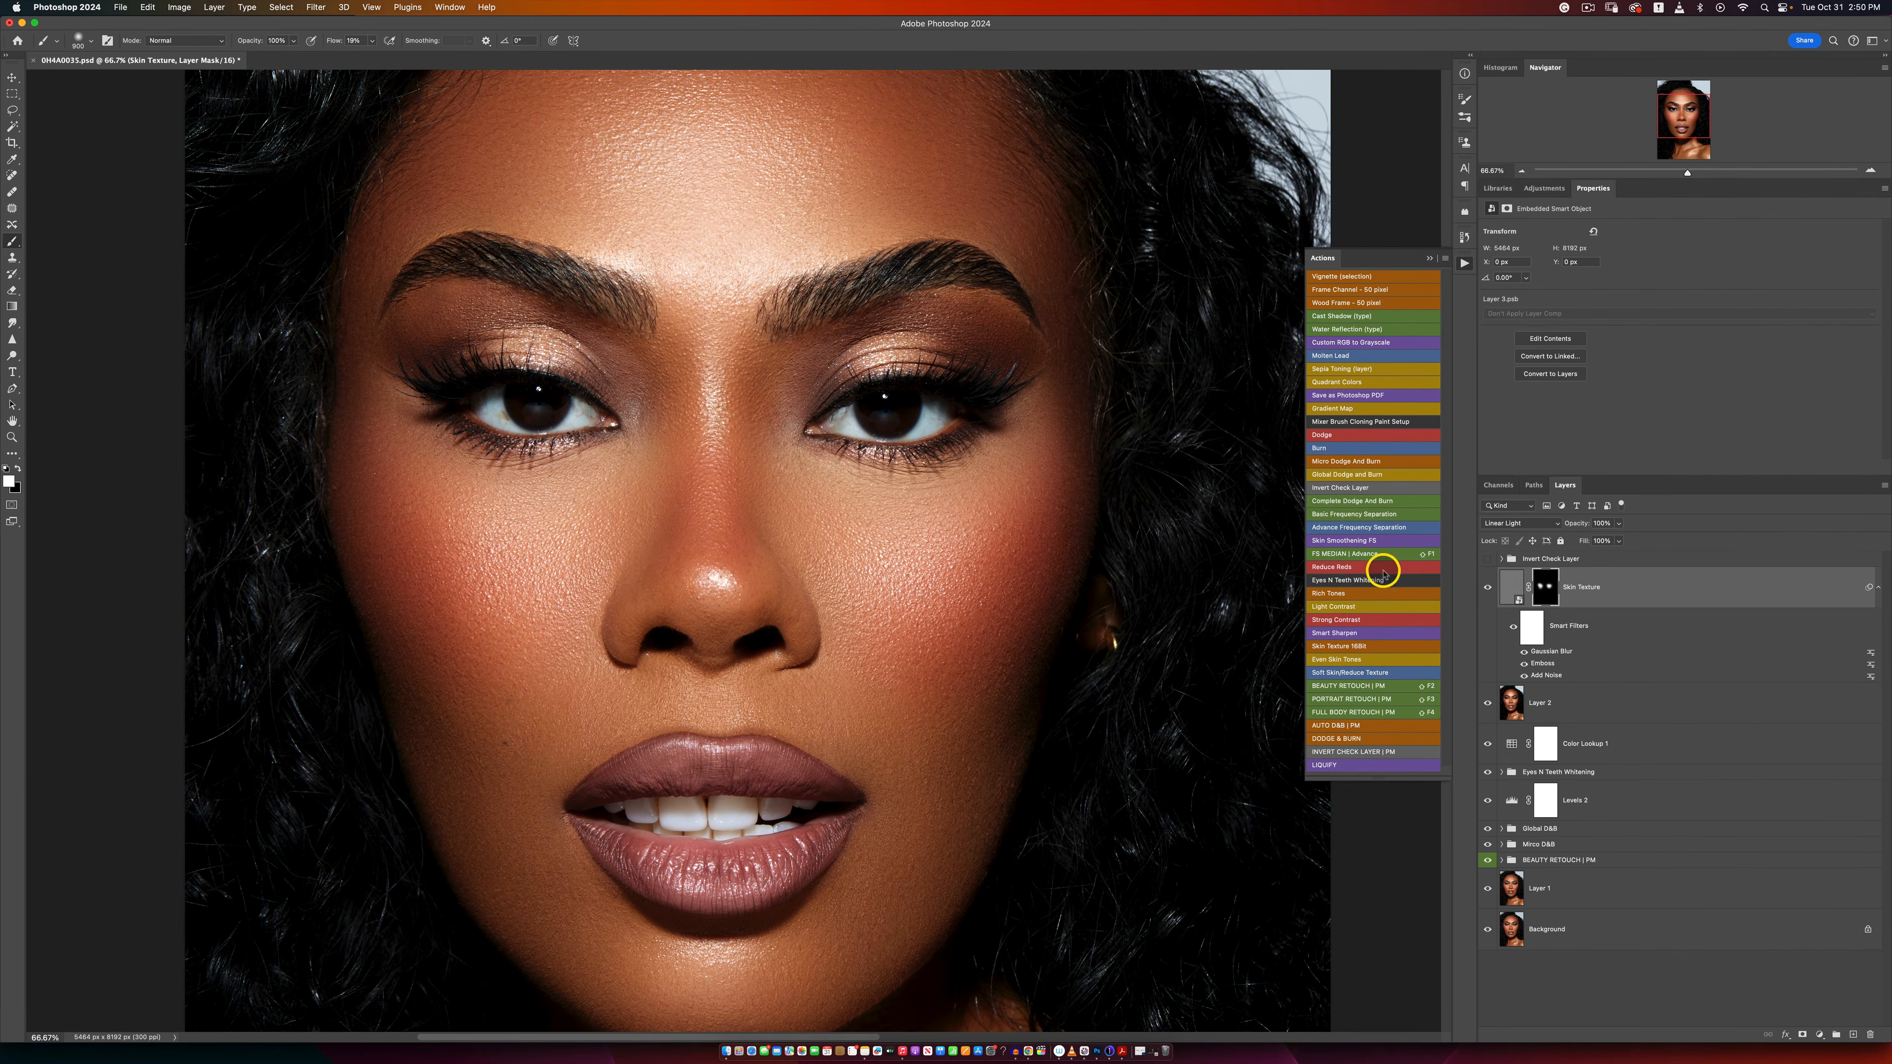
{"action": "left_click", "coordinate": [1488, 587]}
{"action": "key", "text": "z"}
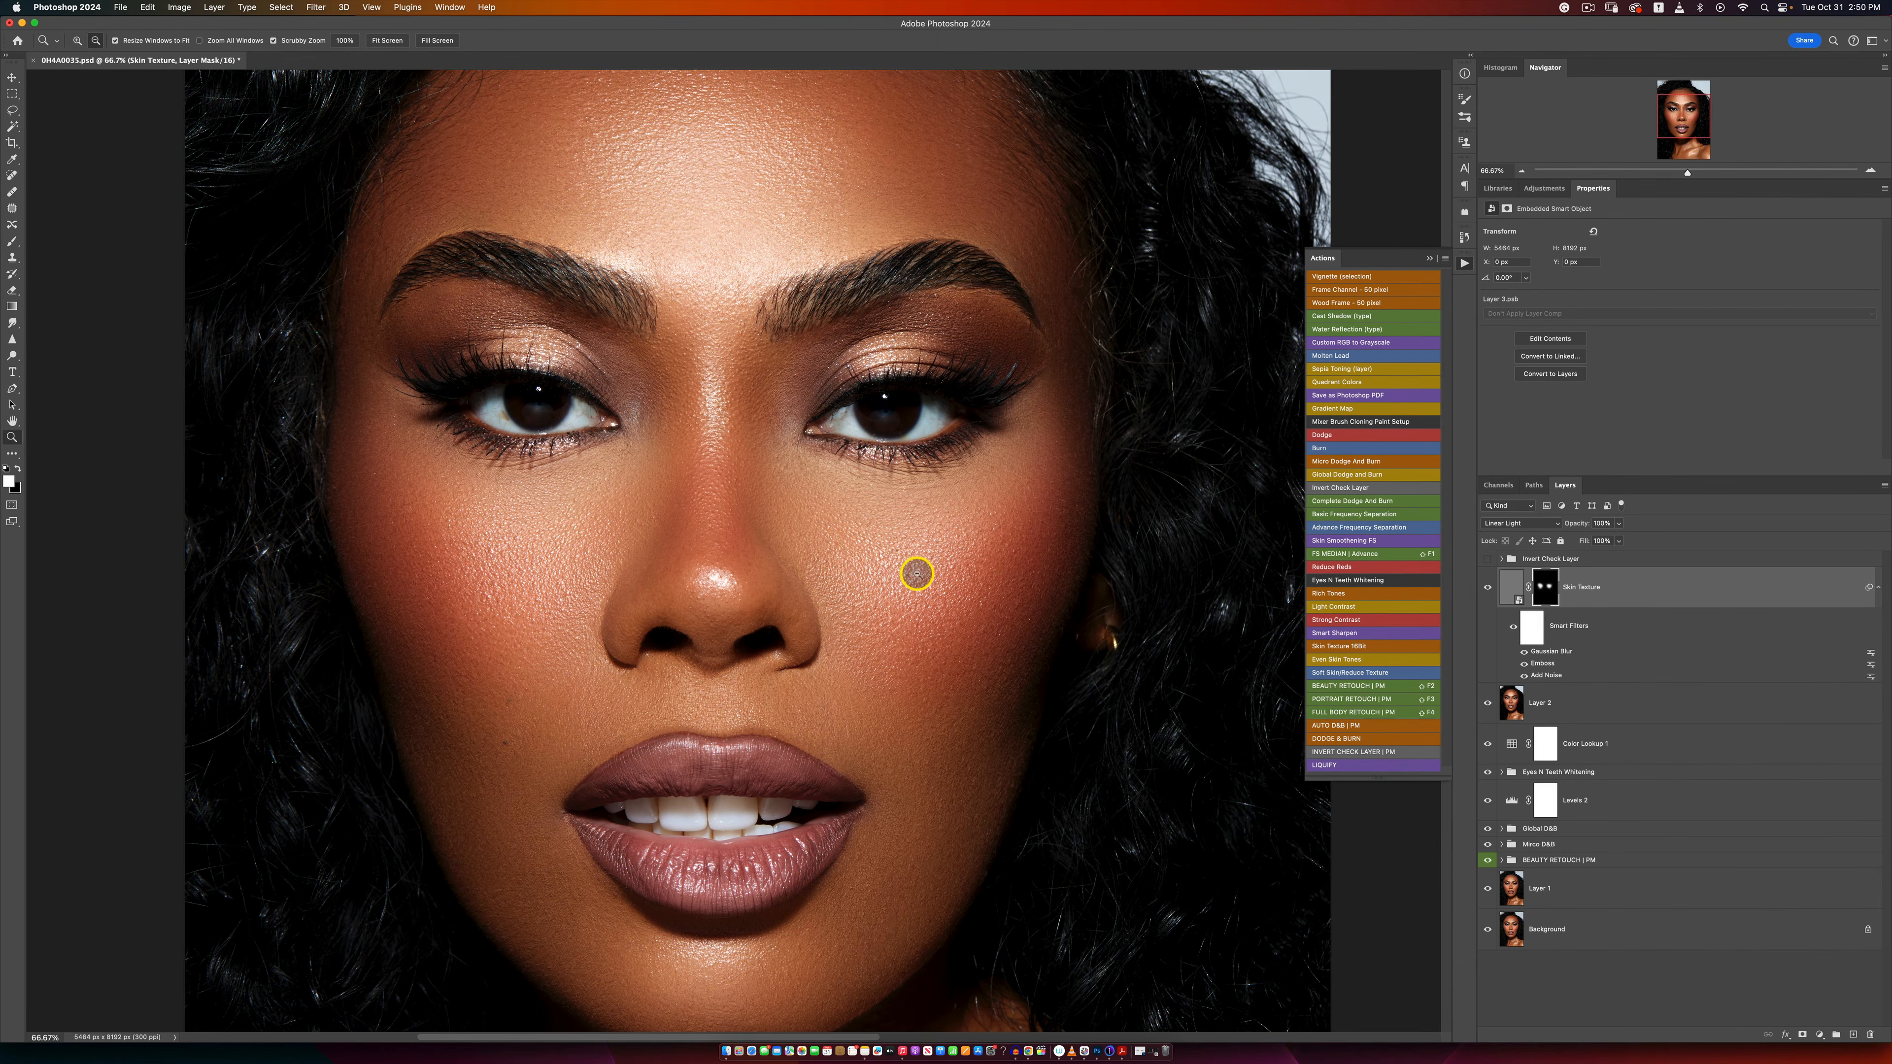
{"action": "left_click", "coordinate": [932, 573], "text": "alt"}
{"action": "left_click", "coordinate": [927, 572], "text": "alt"}
{"action": "left_click", "coordinate": [926, 574], "text": "alt"}
{"action": "left_click", "coordinate": [922, 581], "text": "alt"}
{"action": "left_click", "coordinate": [912, 596]}
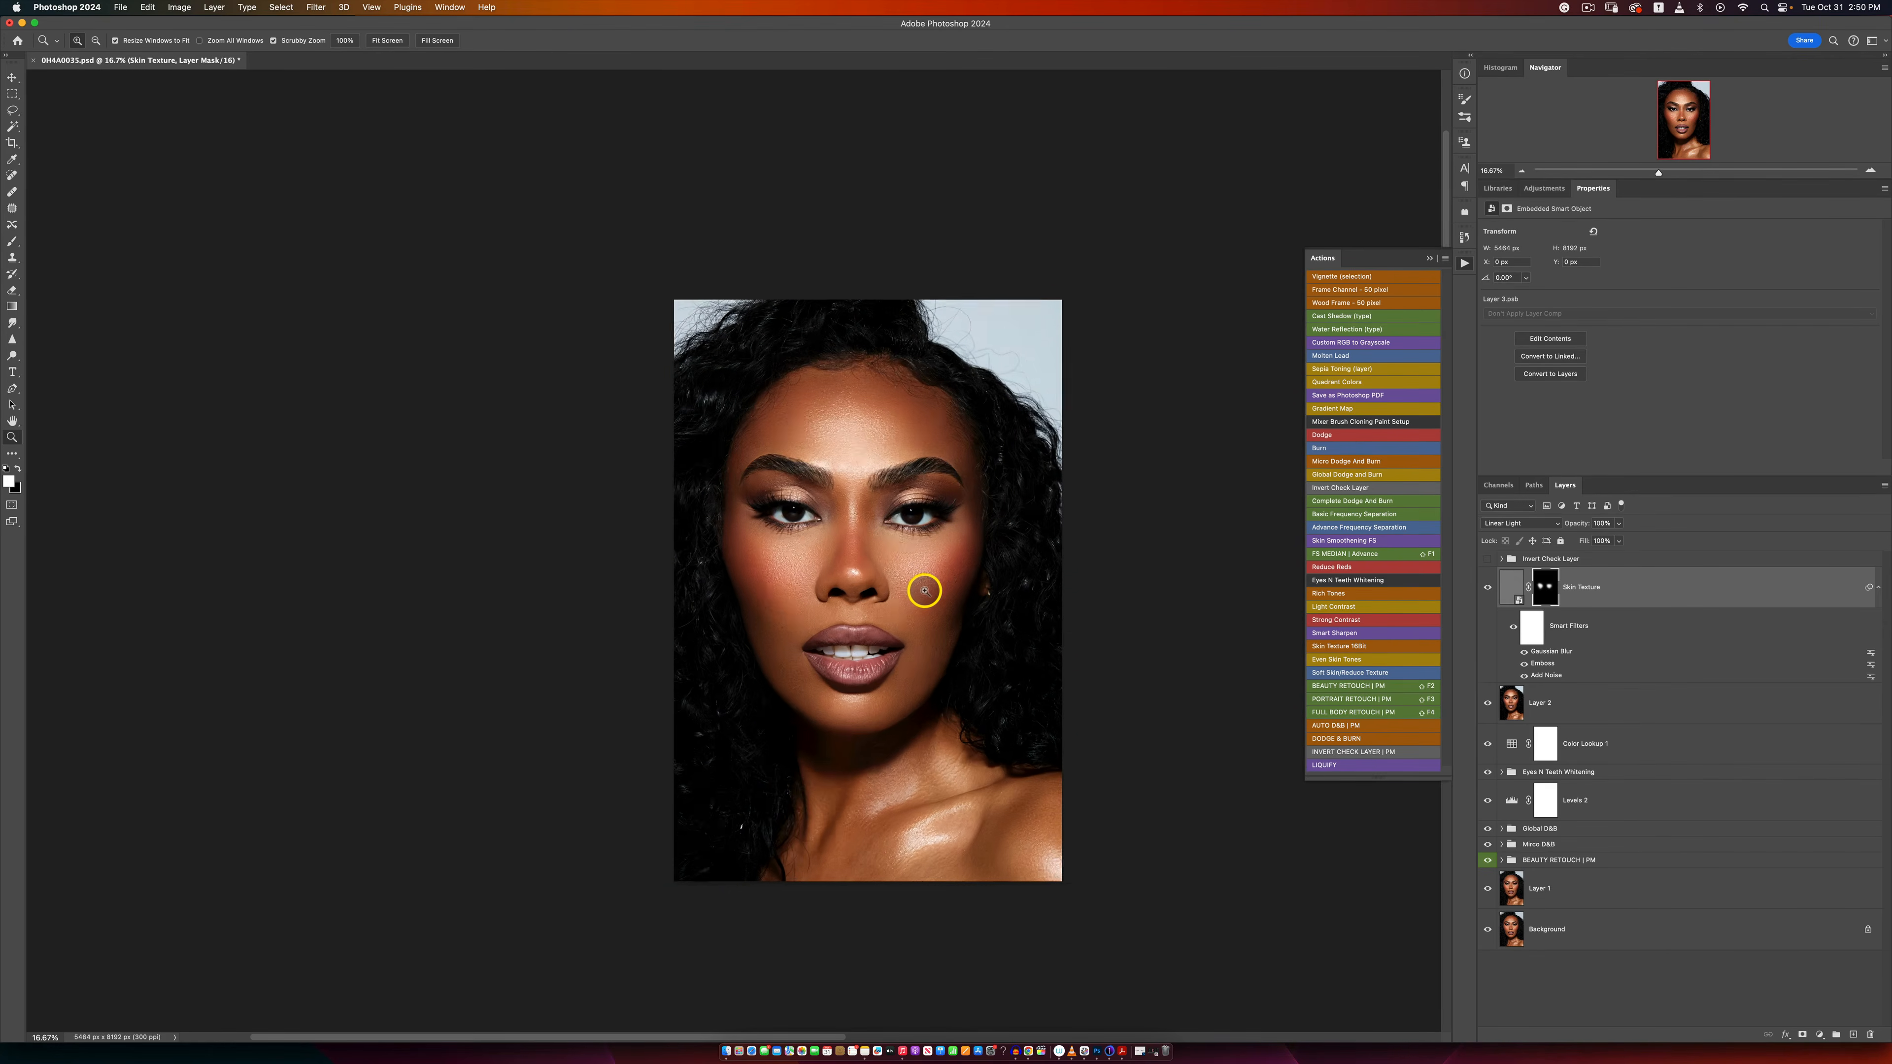
{"action": "key", "text": "b"}
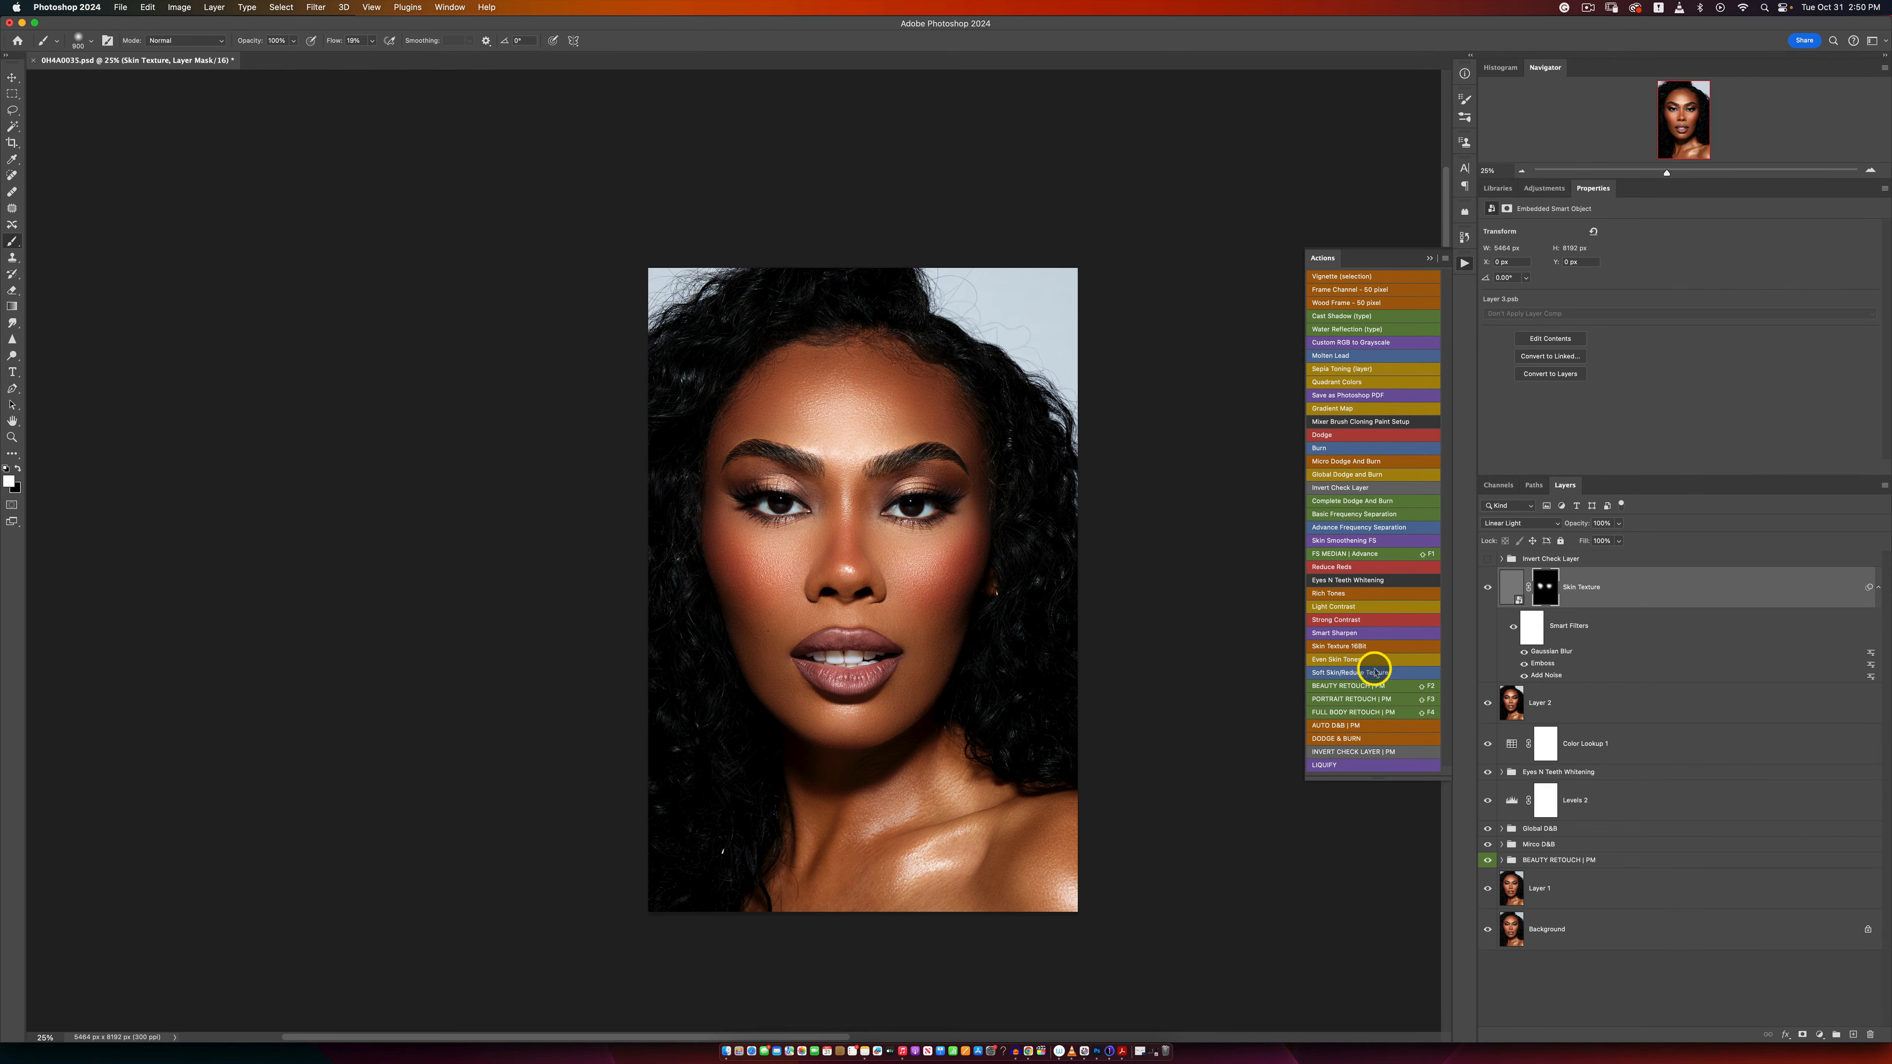
Step: Stamp the visible layers into a new layer and open it in the Liquify filter
{"action": "key", "text": "z"}
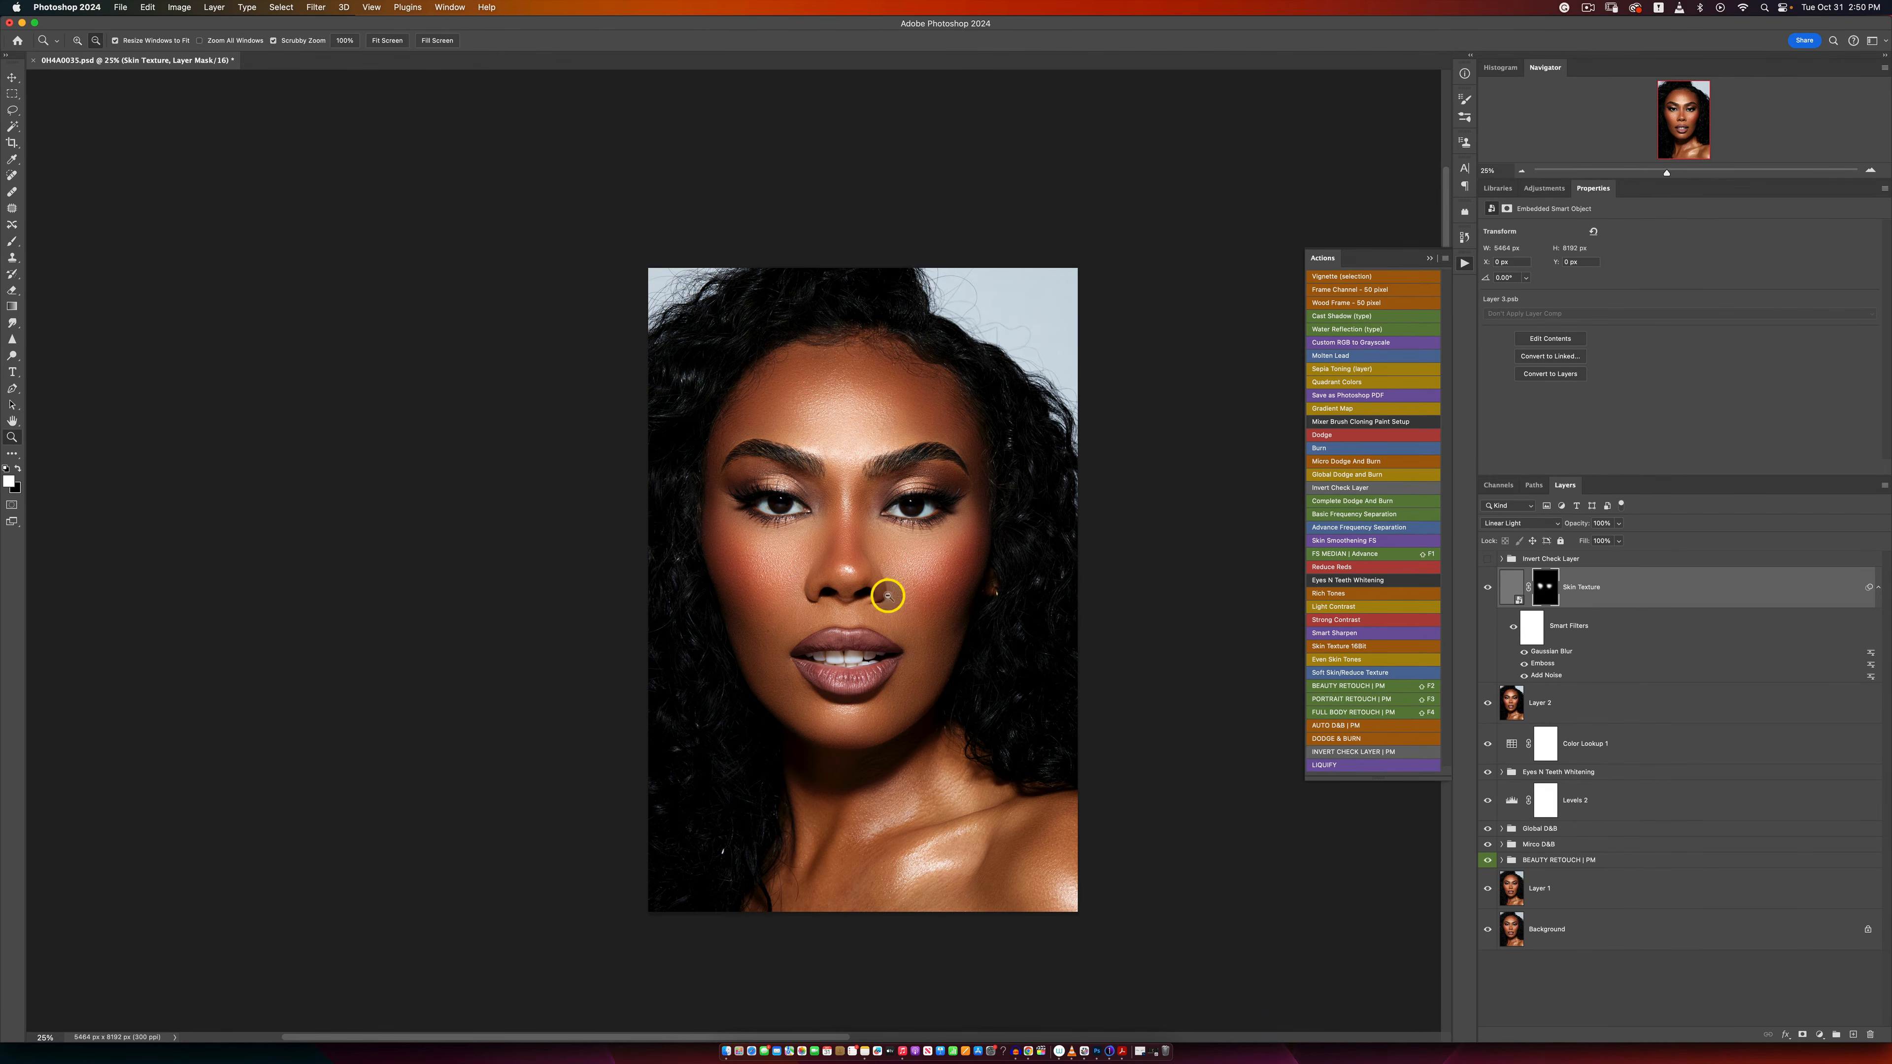
{"action": "left_click", "coordinate": [901, 564]}
{"action": "left_click", "coordinate": [915, 564], "text": "alt"}
{"action": "key", "text": "b"}
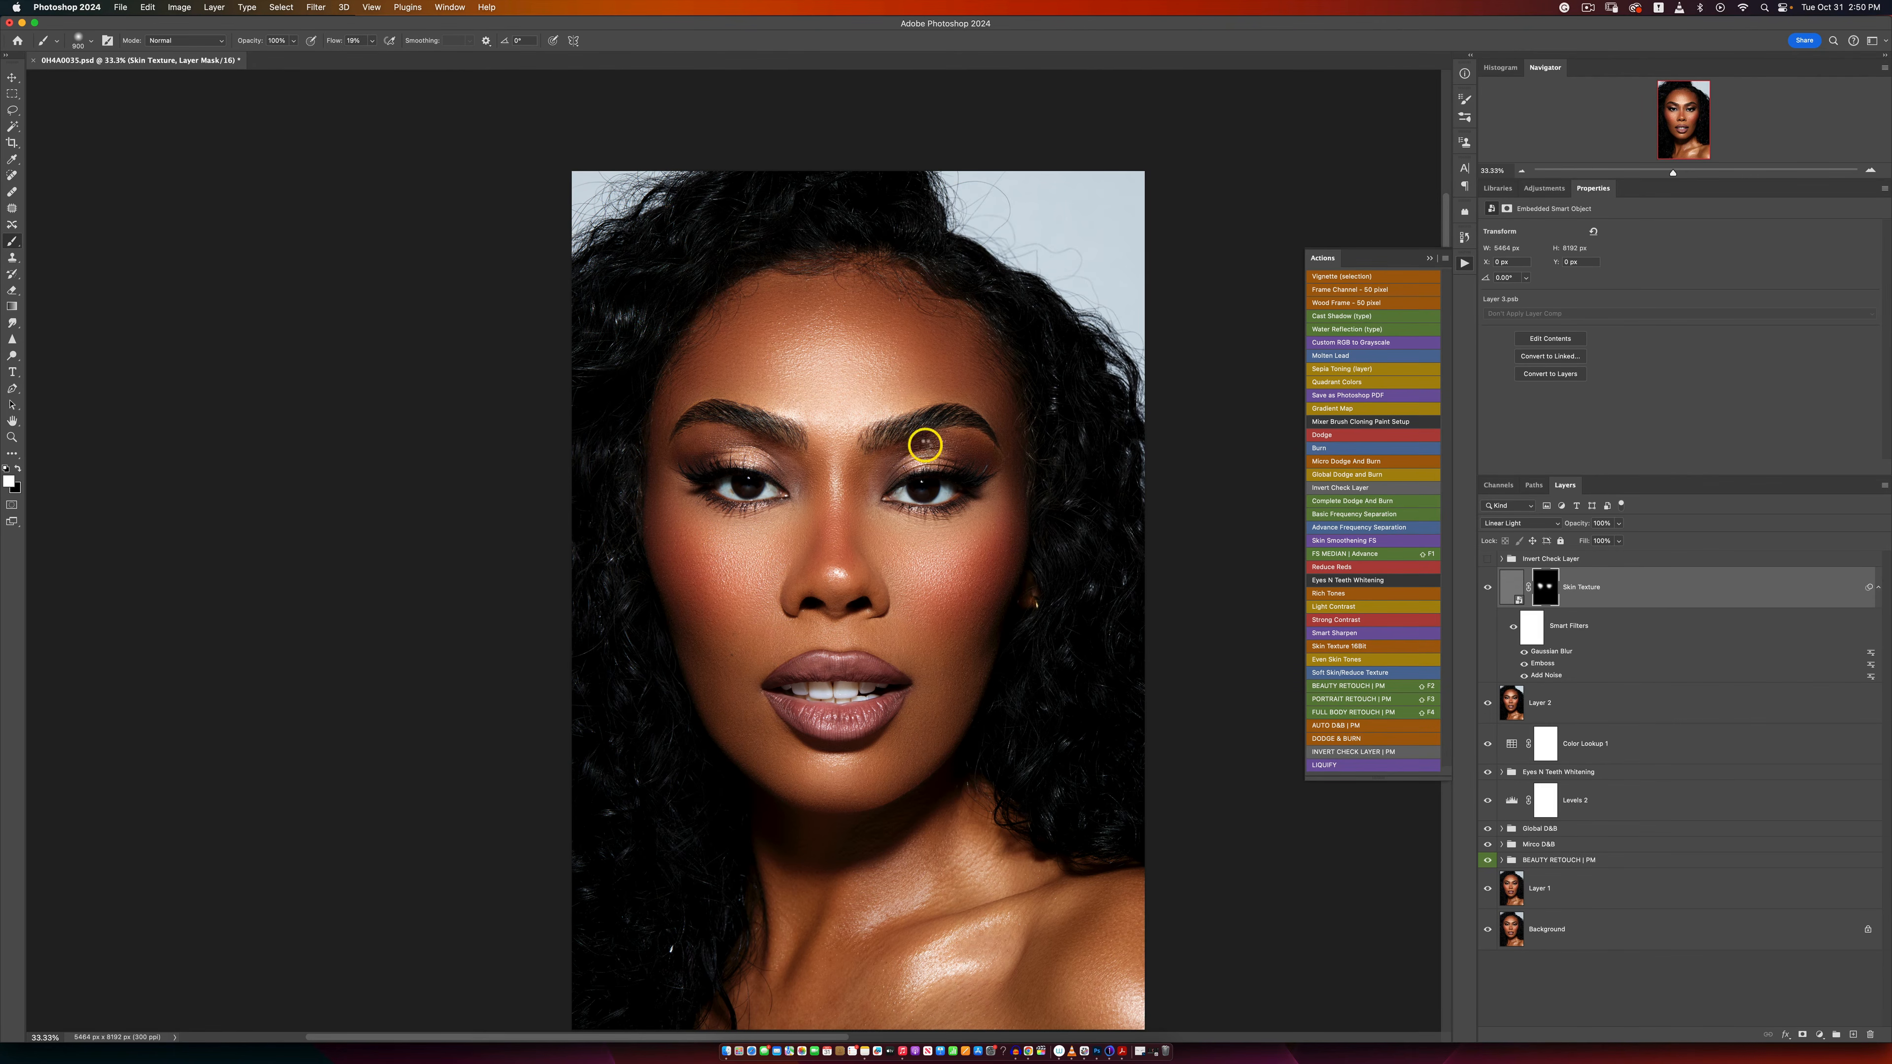
{"action": "key", "text": "super+alt+shift+e"}
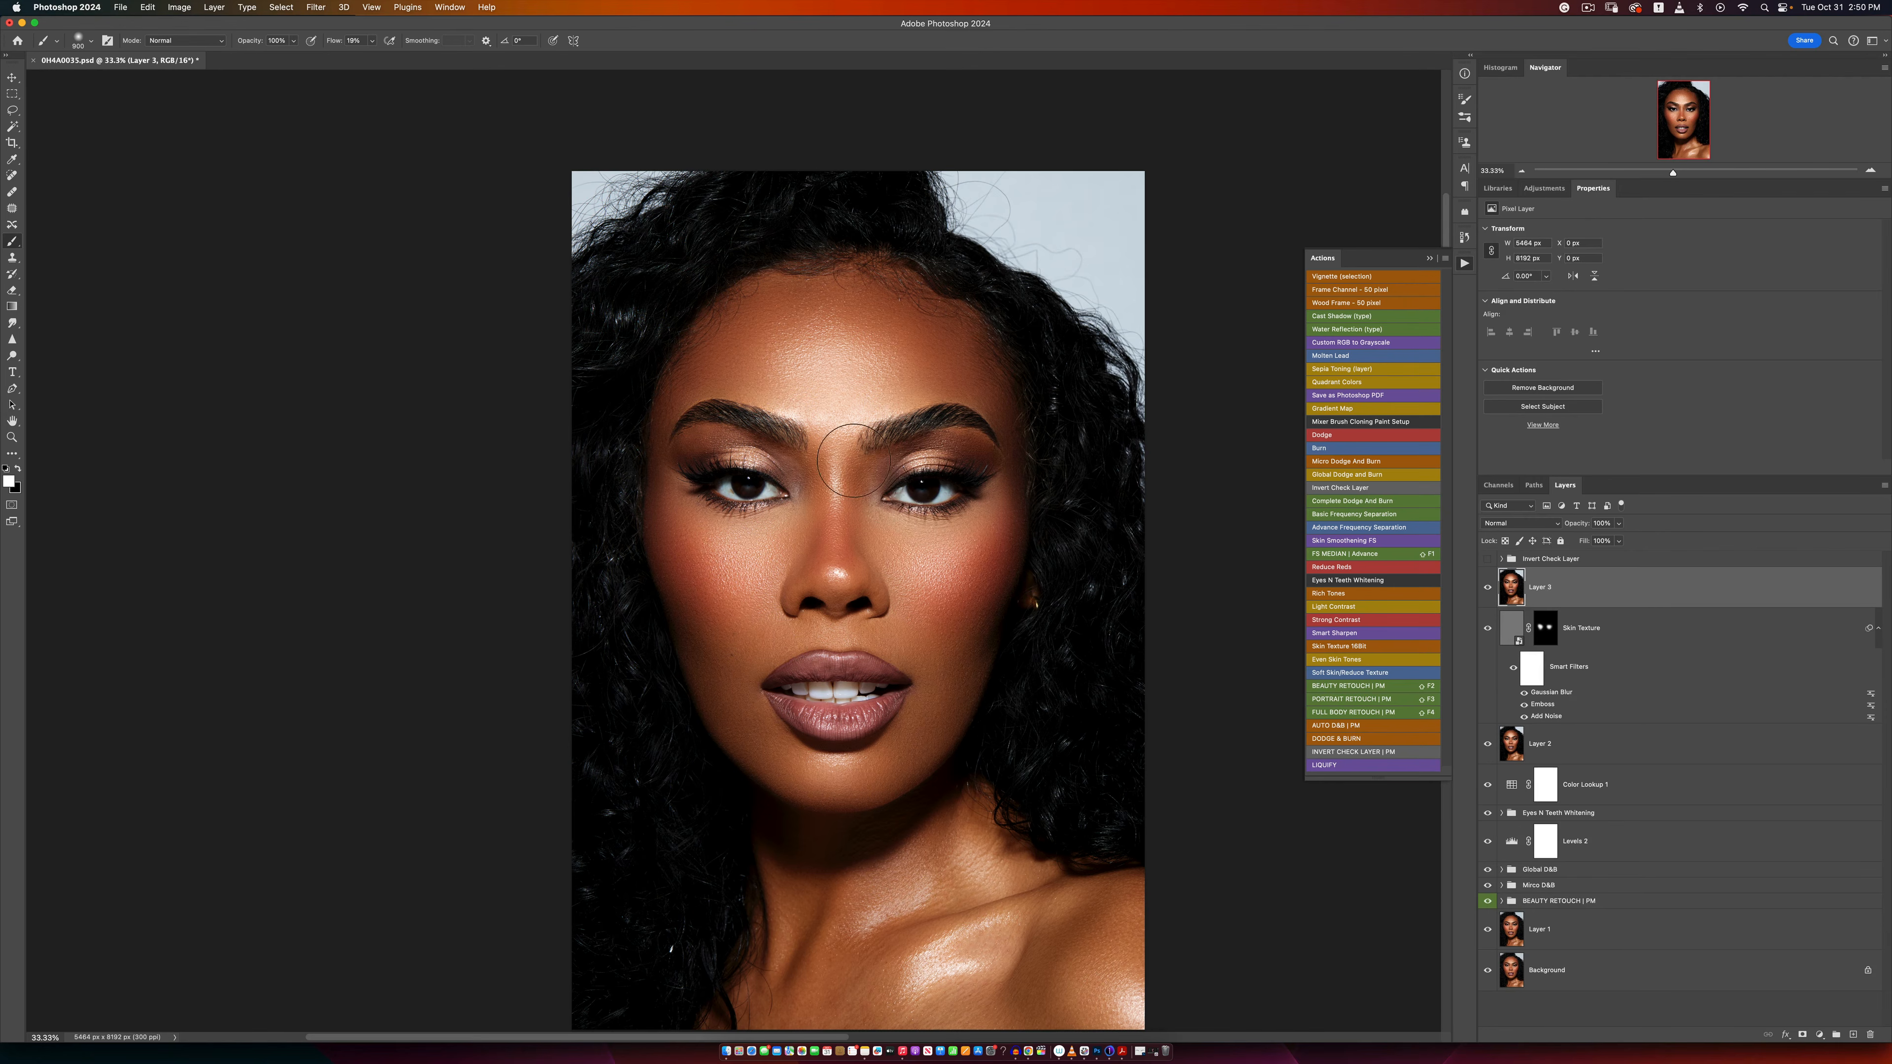
{"action": "left_click", "coordinate": [315, 6]}
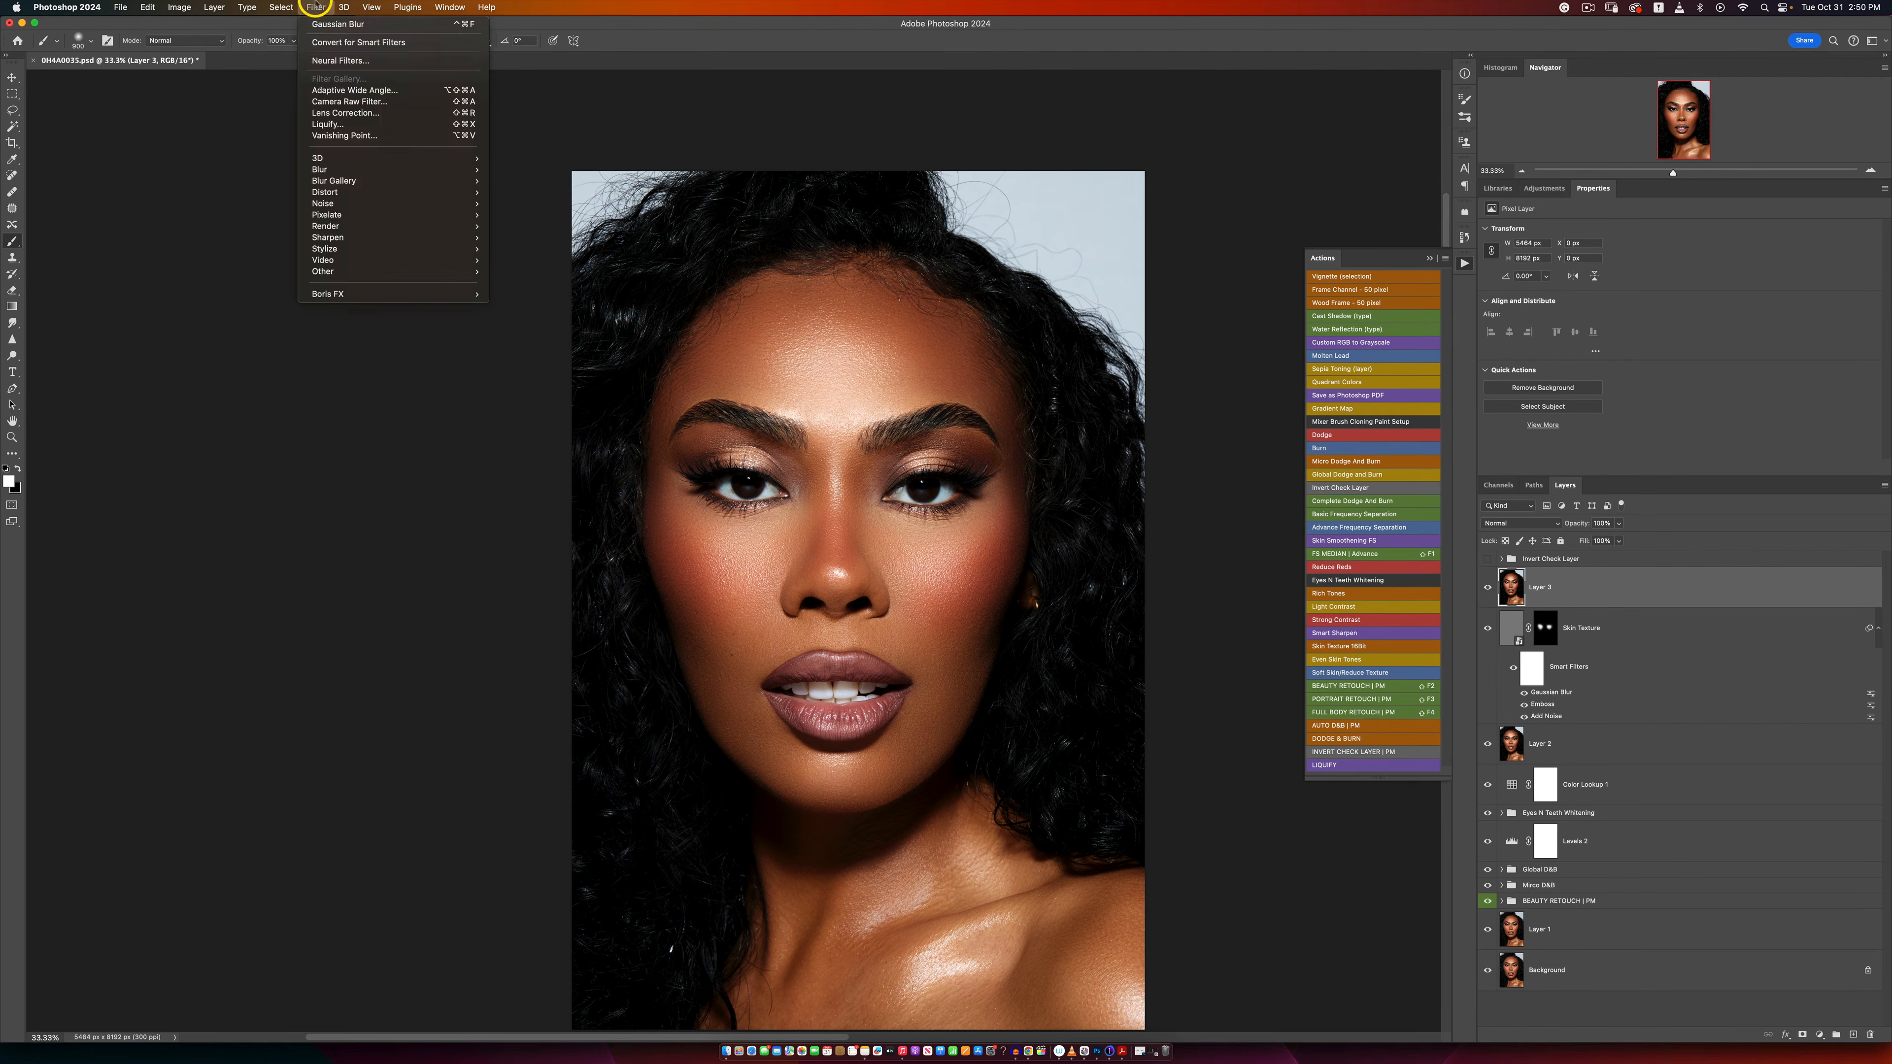
{"action": "left_click", "coordinate": [339, 124]}
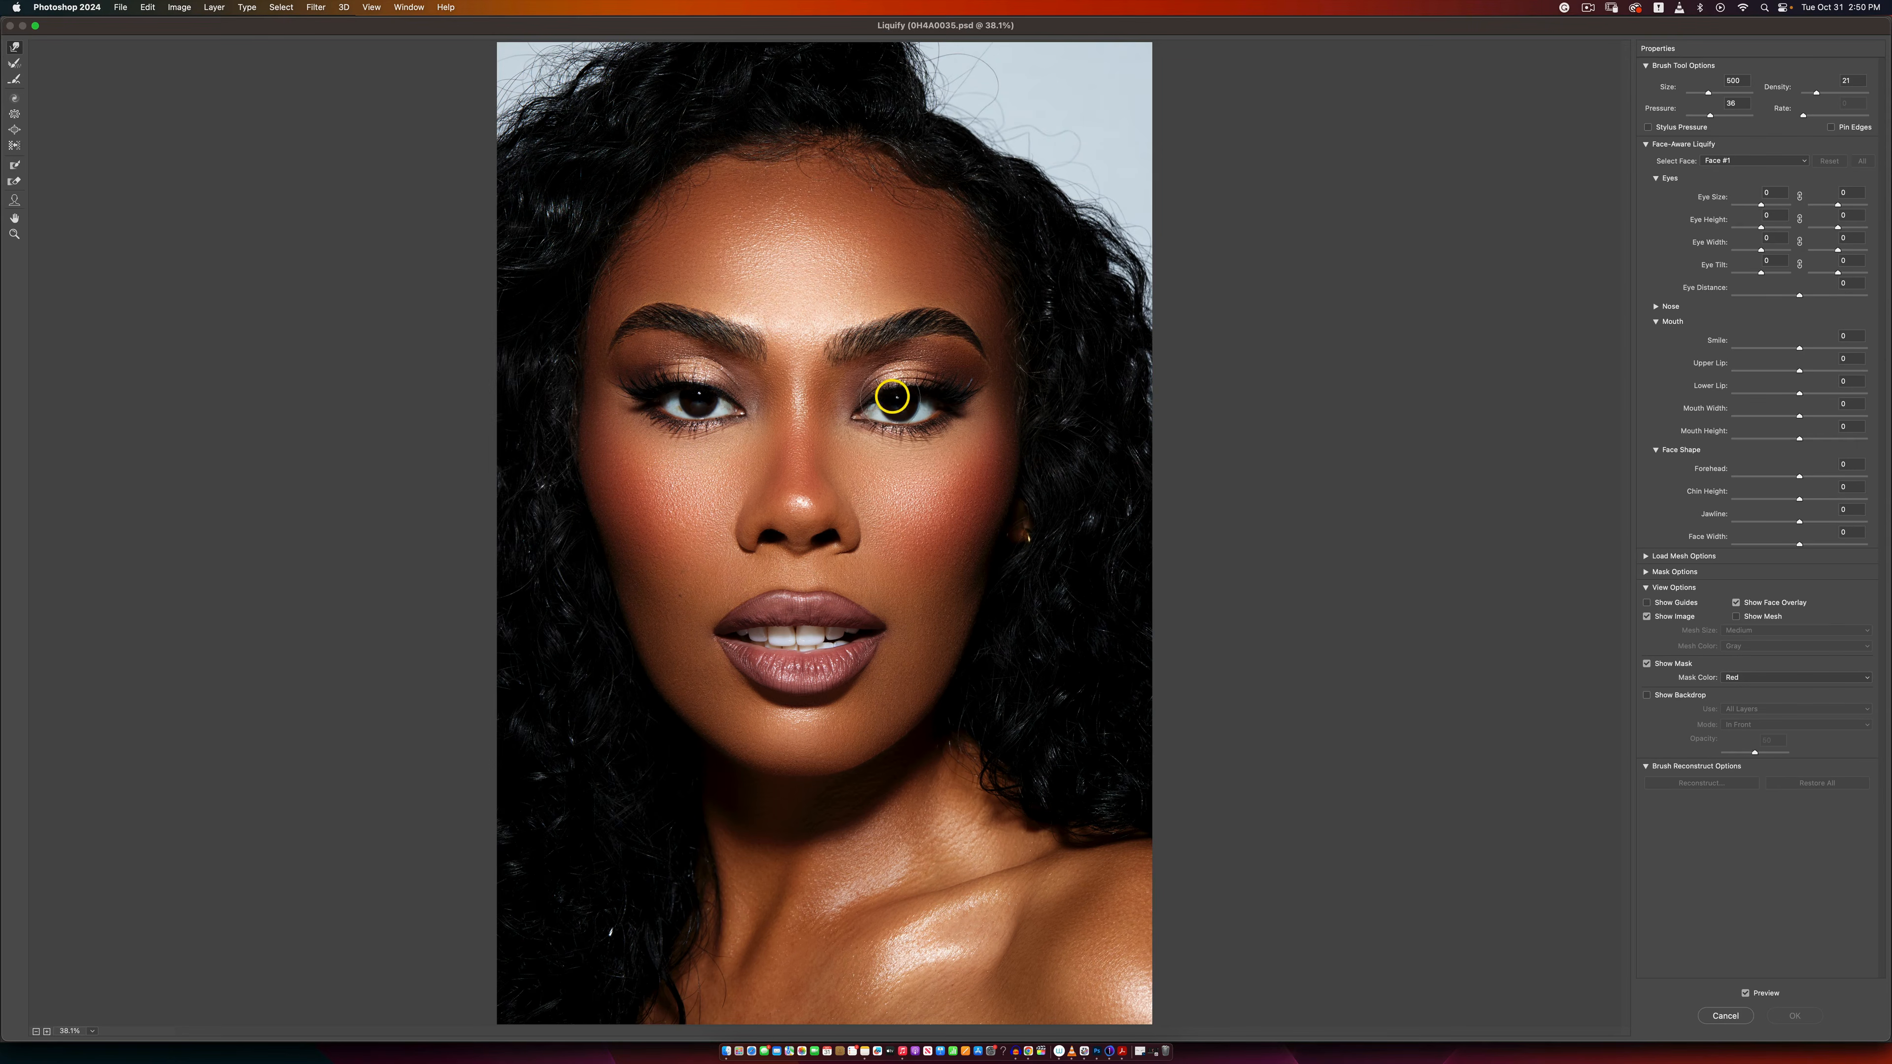
Step: Enlarge the Forward Warp brush to 2200 and nudge the area around the portrait's right-hand eye slightly upward
{"action": "key", "text": "bracketright"}
{"action": "key", "text": "bracketright"}
{"action": "key", "text": "bracketright"}
{"action": "key", "text": "bracketright"}
{"action": "key", "text": "bracketright"}
{"action": "key", "text": "bracketright"}
{"action": "key", "text": "bracketright"}
{"action": "key", "text": "bracketright"}
{"action": "key", "text": "bracketright"}
{"action": "key", "text": "bracketright"}
{"action": "key", "text": "bracketright"}
{"action": "key", "text": "bracketright"}
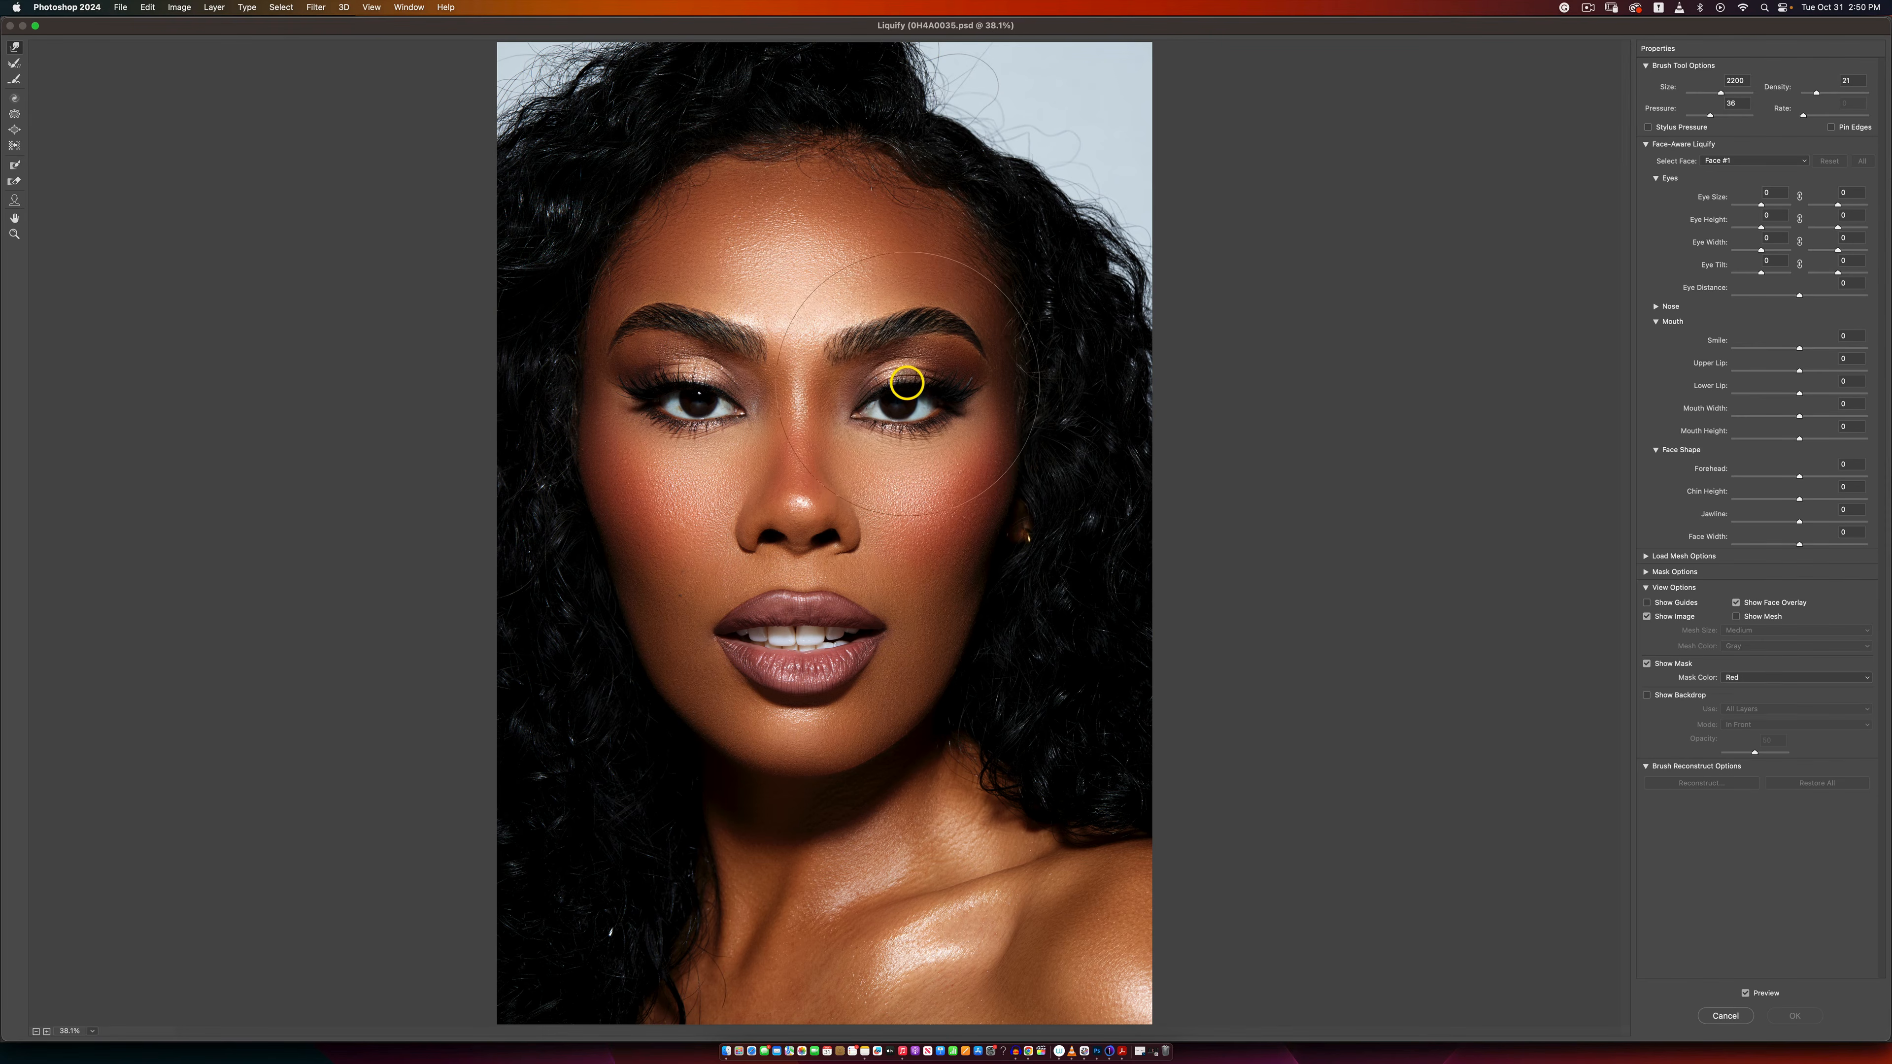
{"action": "left_click_drag", "start_coordinate": [905, 381], "coordinate": [904, 373]}
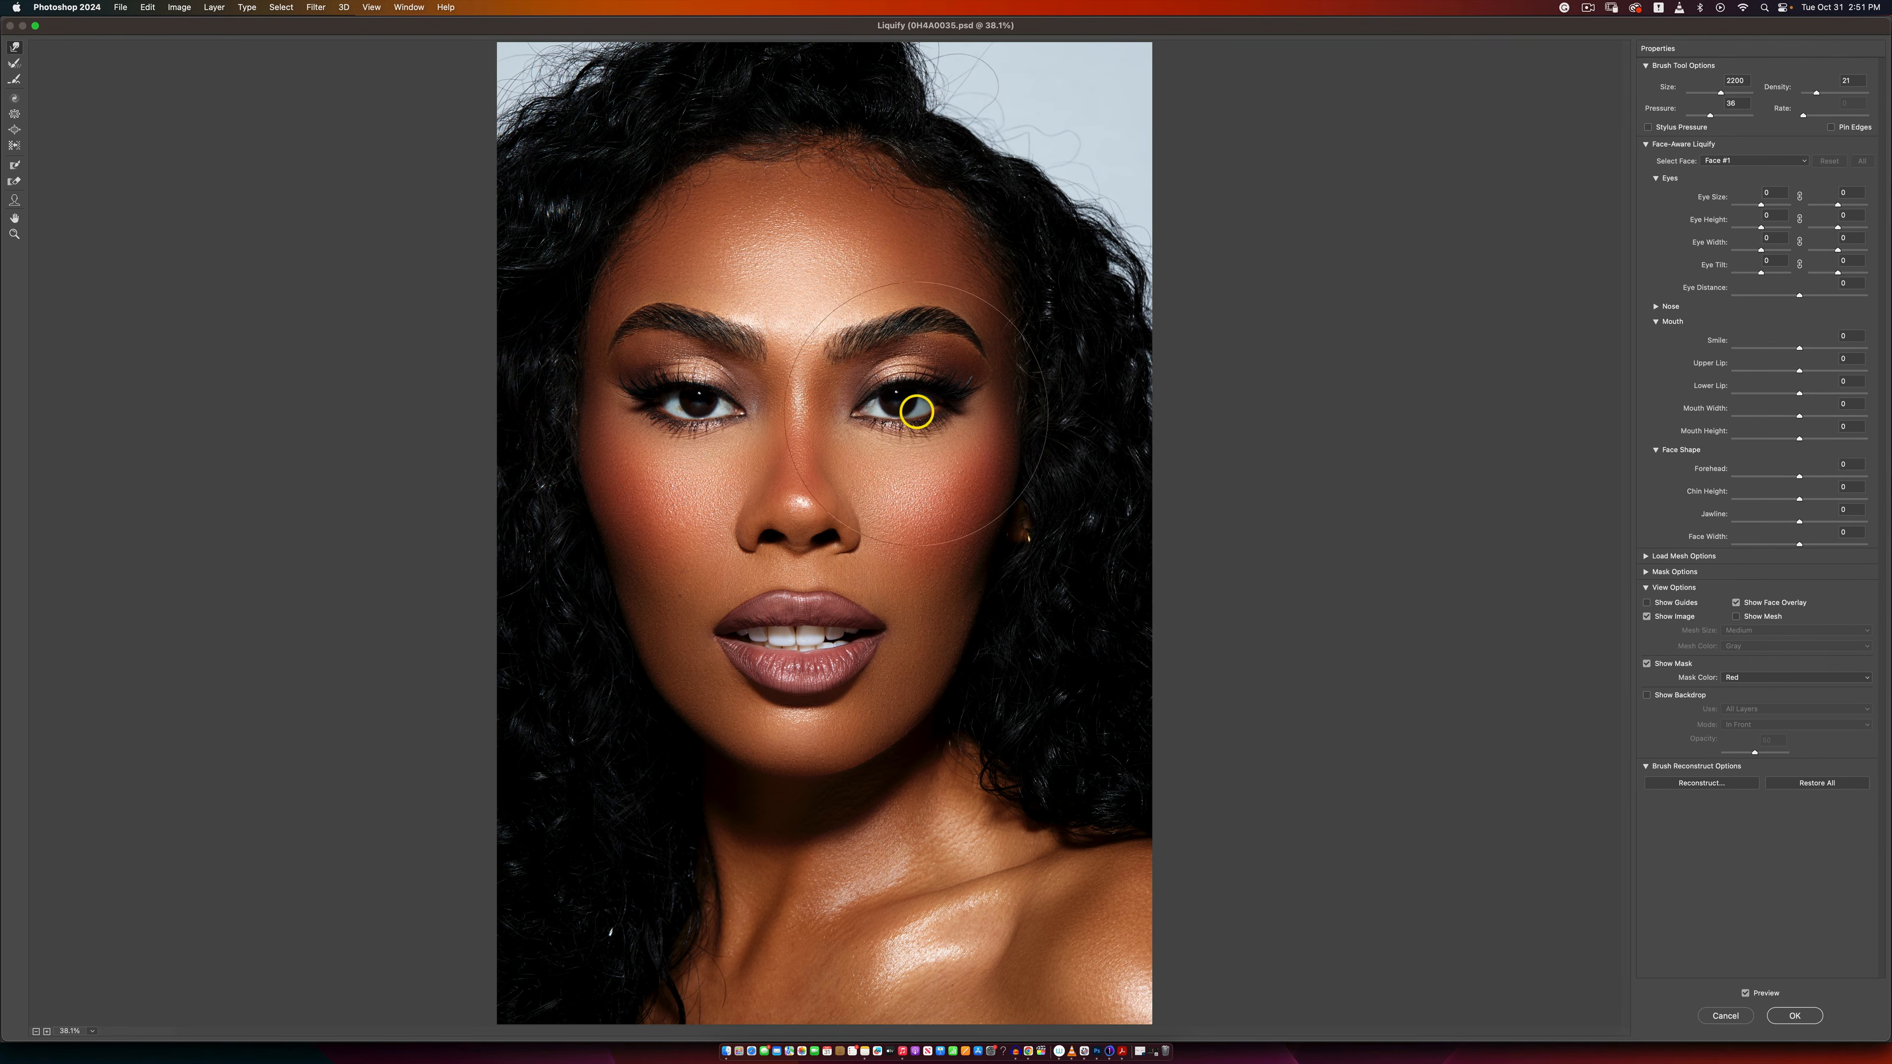
Step: Vary the Forward Warp brush size for further reshaping, ending at 1200
{"action": "key", "text": "bracketleft"}
{"action": "key", "text": "bracketleft"}
{"action": "key", "text": "bracketleft"}
{"action": "key", "text": "bracketleft"}
{"action": "key", "text": "bracketleft"}
{"action": "key", "text": "bracketright"}
{"action": "key", "text": "bracketright"}
{"action": "key", "text": "bracketright"}
{"action": "key", "text": "bracketright"}
{"action": "key", "text": "bracketright"}
{"action": "key", "text": "bracketright"}
{"action": "key", "text": "bracketright"}
{"action": "key", "text": "bracketright"}
{"action": "key", "text": "bracketright"}
{"action": "key", "text": "bracketleft"}
{"action": "key", "text": "bracketleft"}
{"action": "key", "text": "bracketleft"}
{"action": "key", "text": "bracketleft"}
{"action": "key", "text": "bracketleft"}
{"action": "key", "text": "bracketleft"}
{"action": "key", "text": "bracketleft"}
{"action": "key", "text": "bracketleft"}
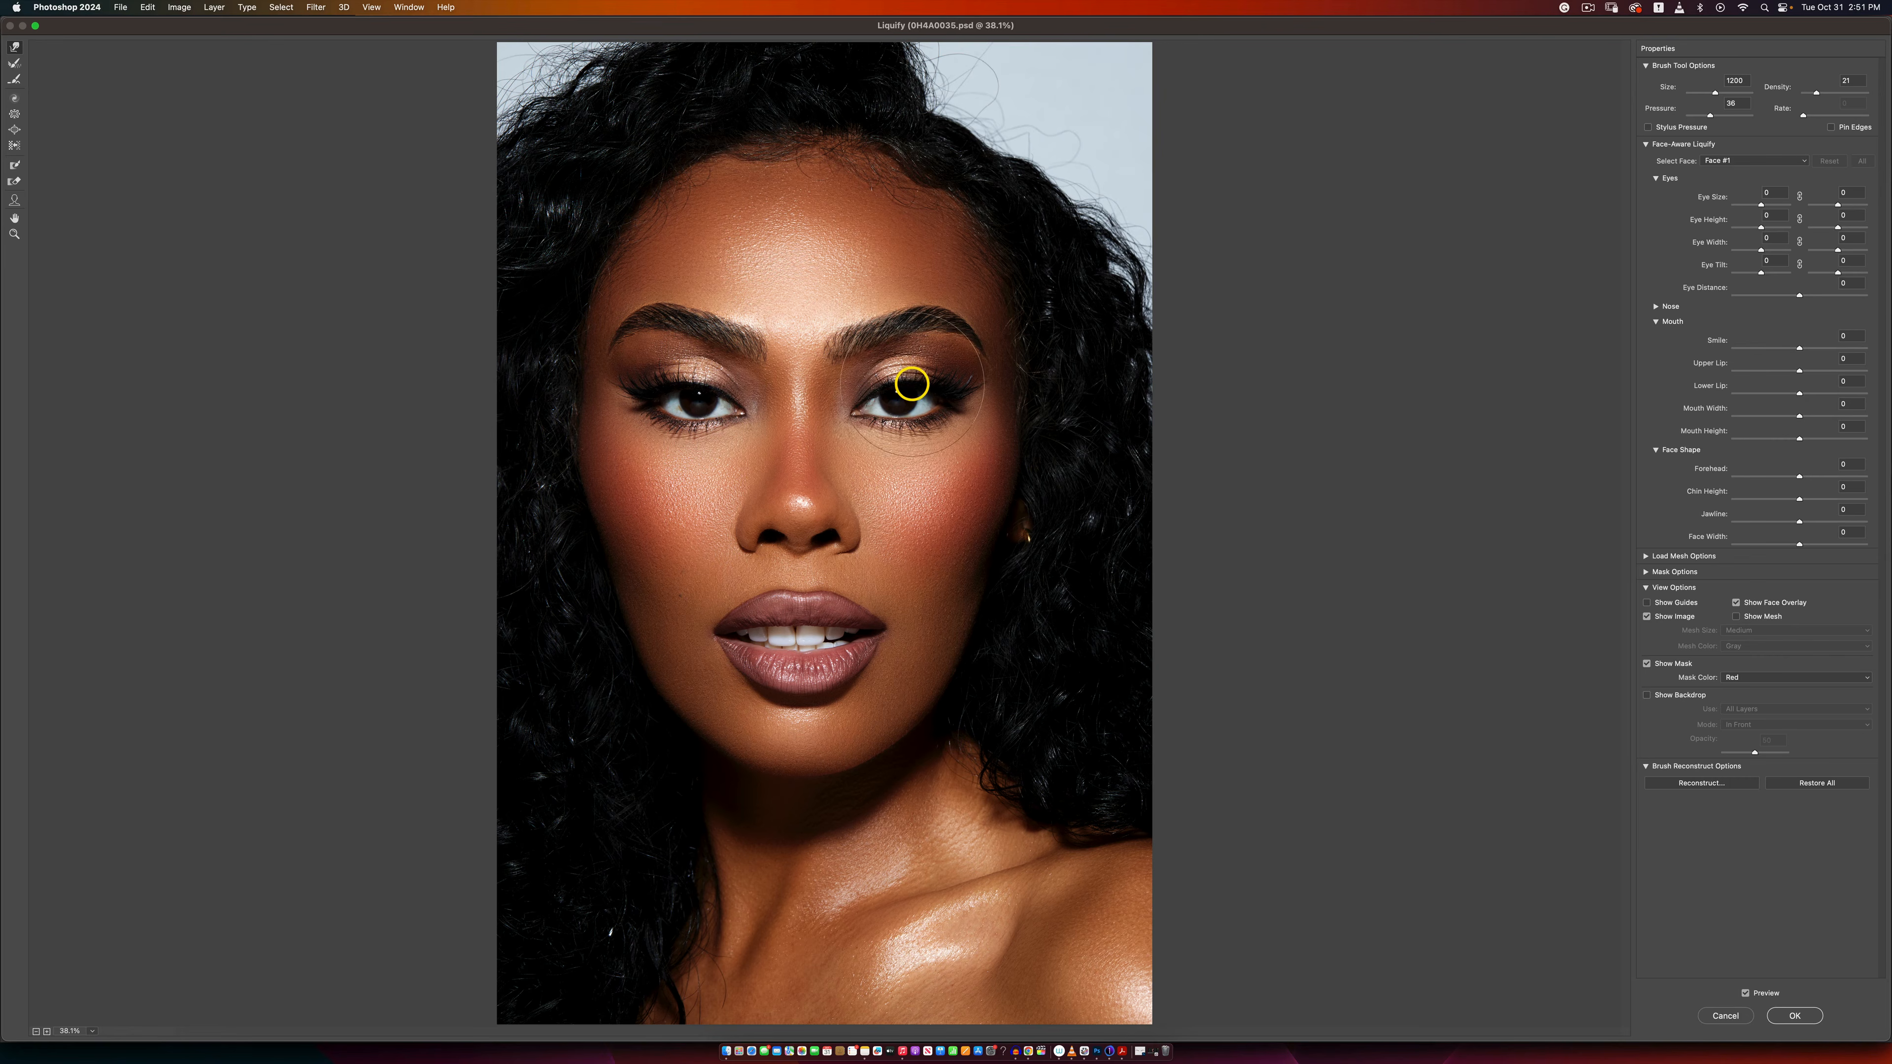
Step: Compare the portrait with the Liquify preview off and on, enlarge the brush to 1600, and apply the filter
{"action": "left_click", "coordinate": [1744, 994]}
{"action": "left_click", "coordinate": [1746, 994]}
{"action": "key", "text": "bracketright"}
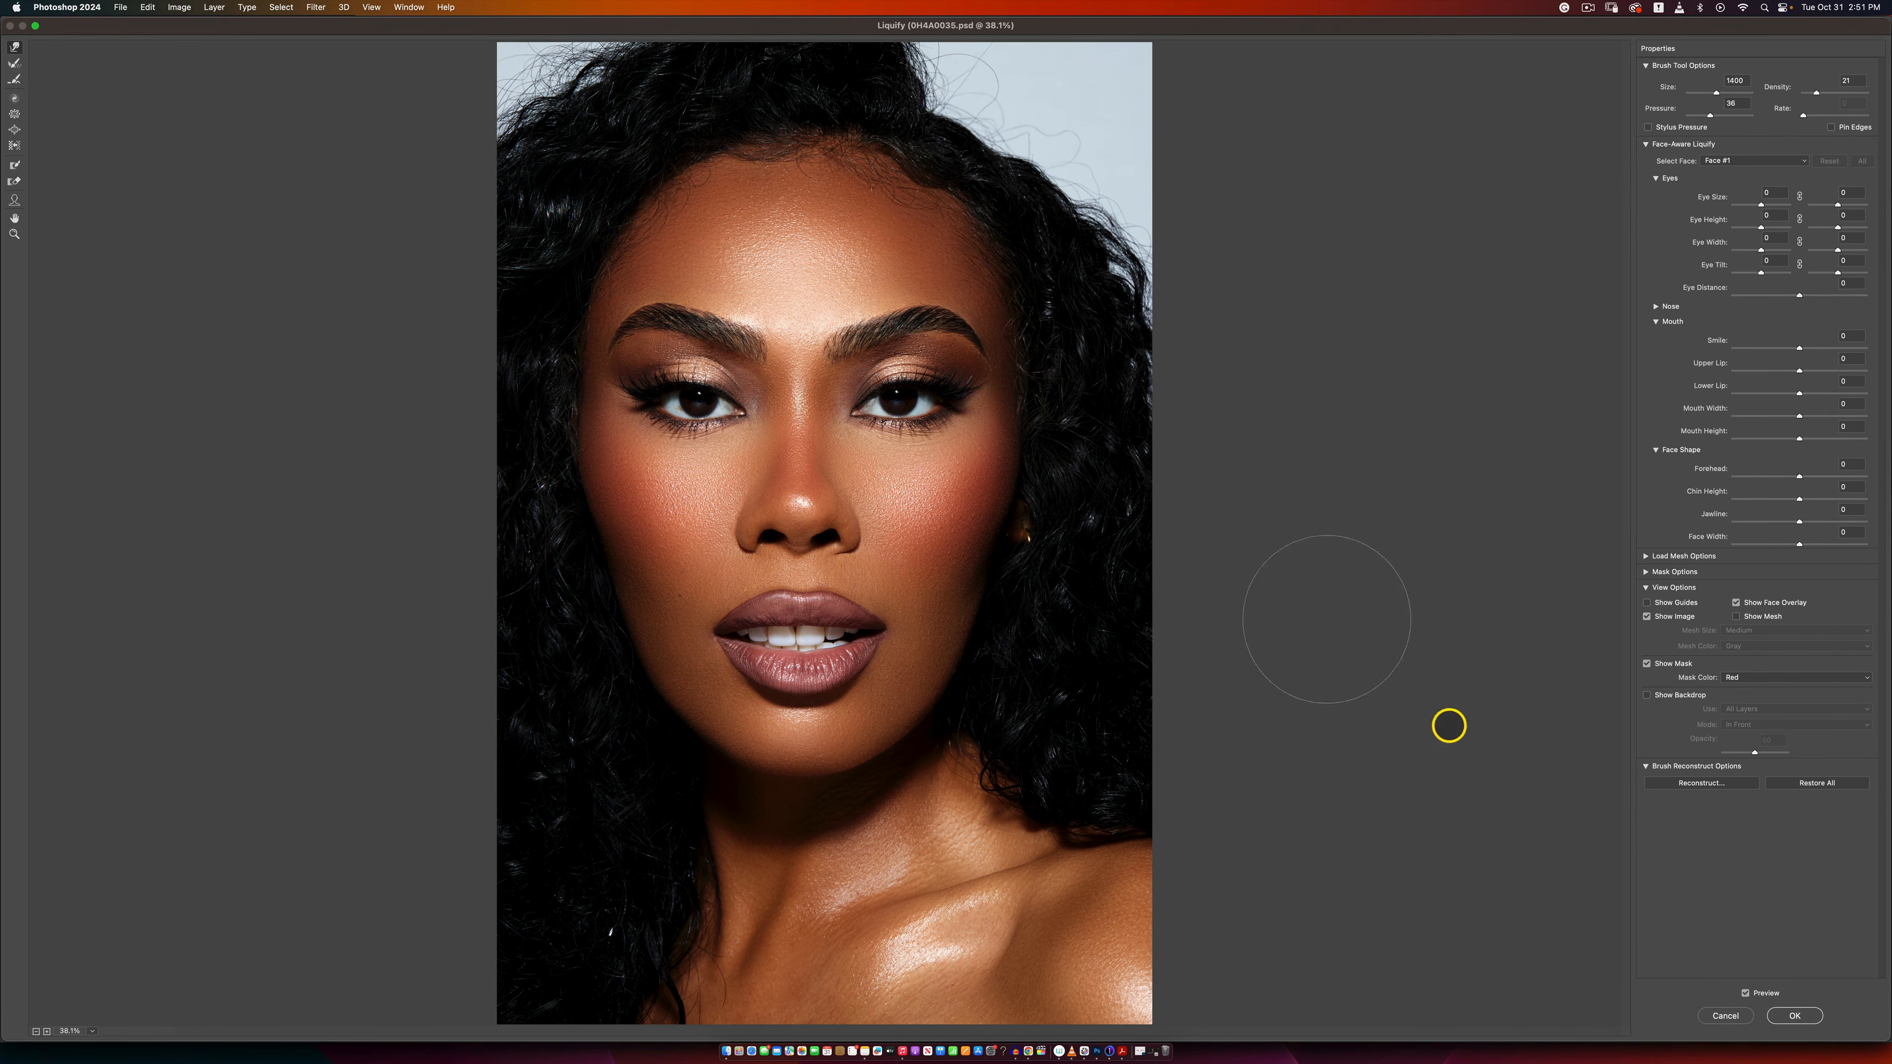
{"action": "key", "text": "bracketright"}
{"action": "key", "text": "bracketright"}
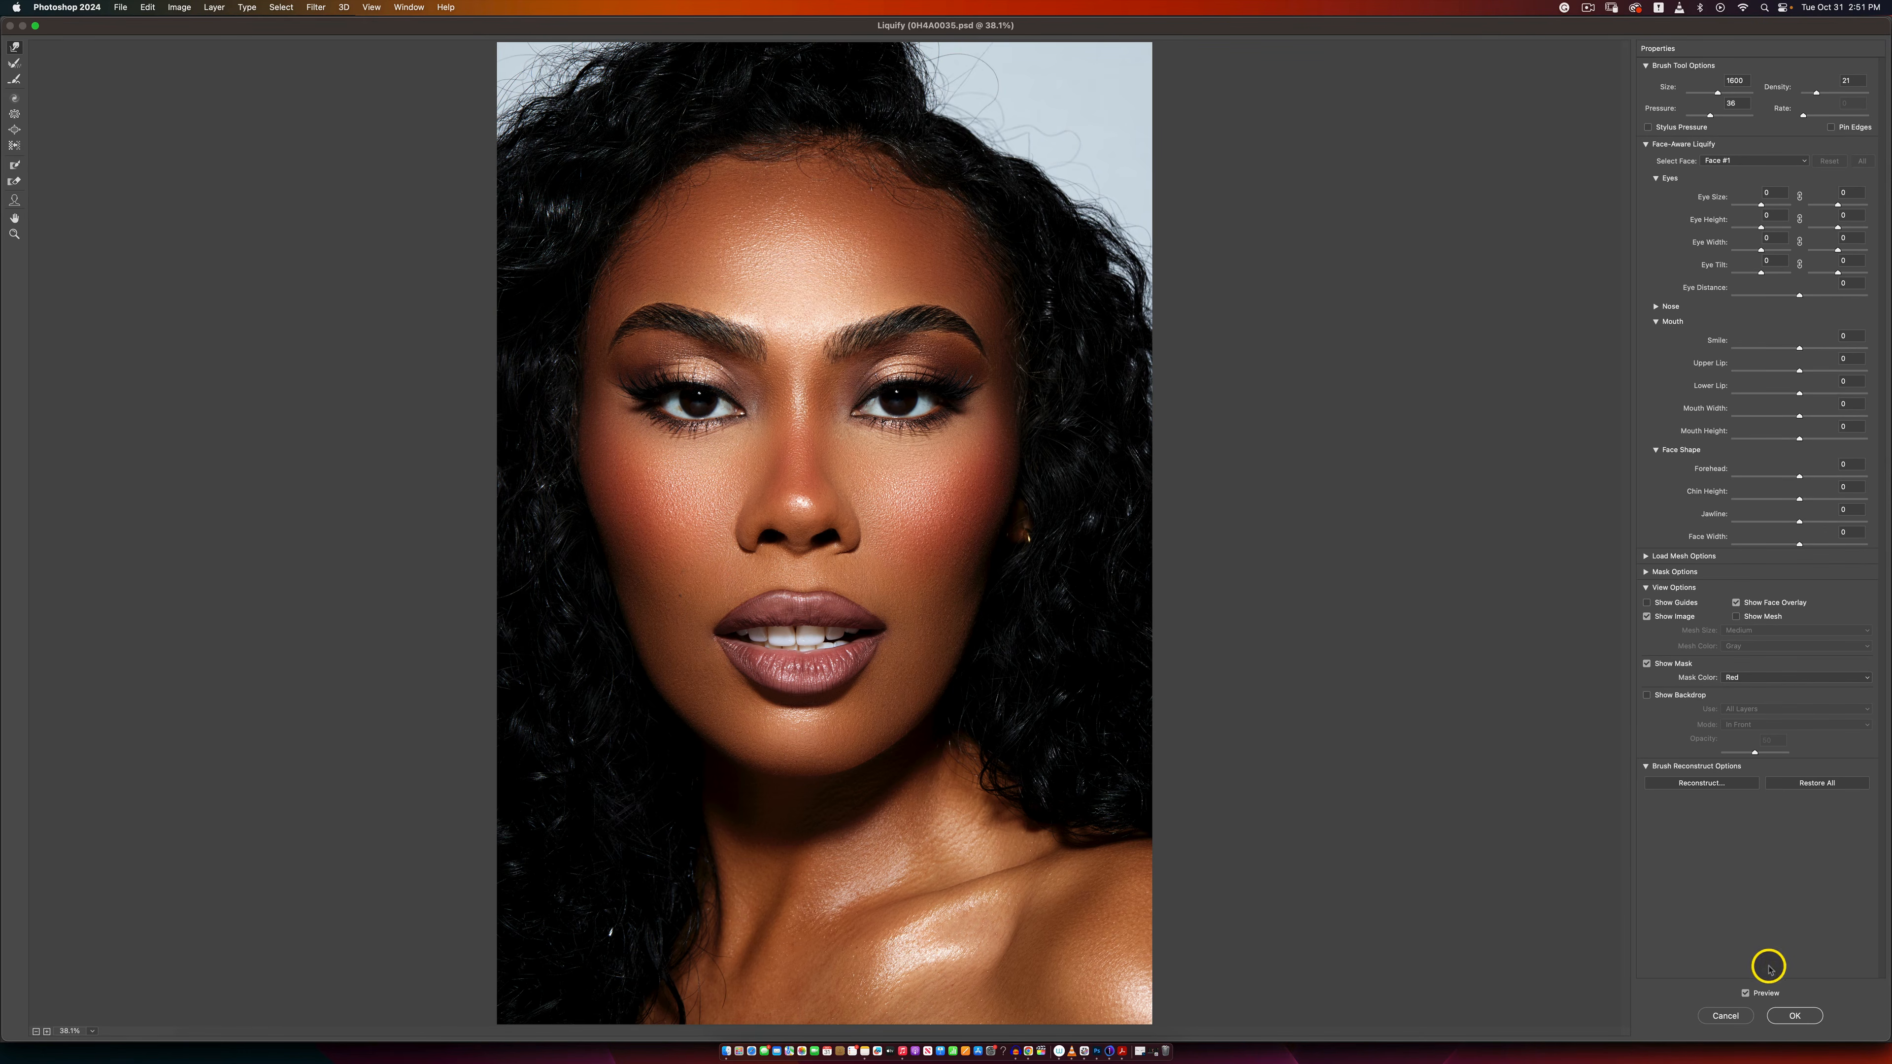
{"action": "left_click", "coordinate": [1791, 1017]}
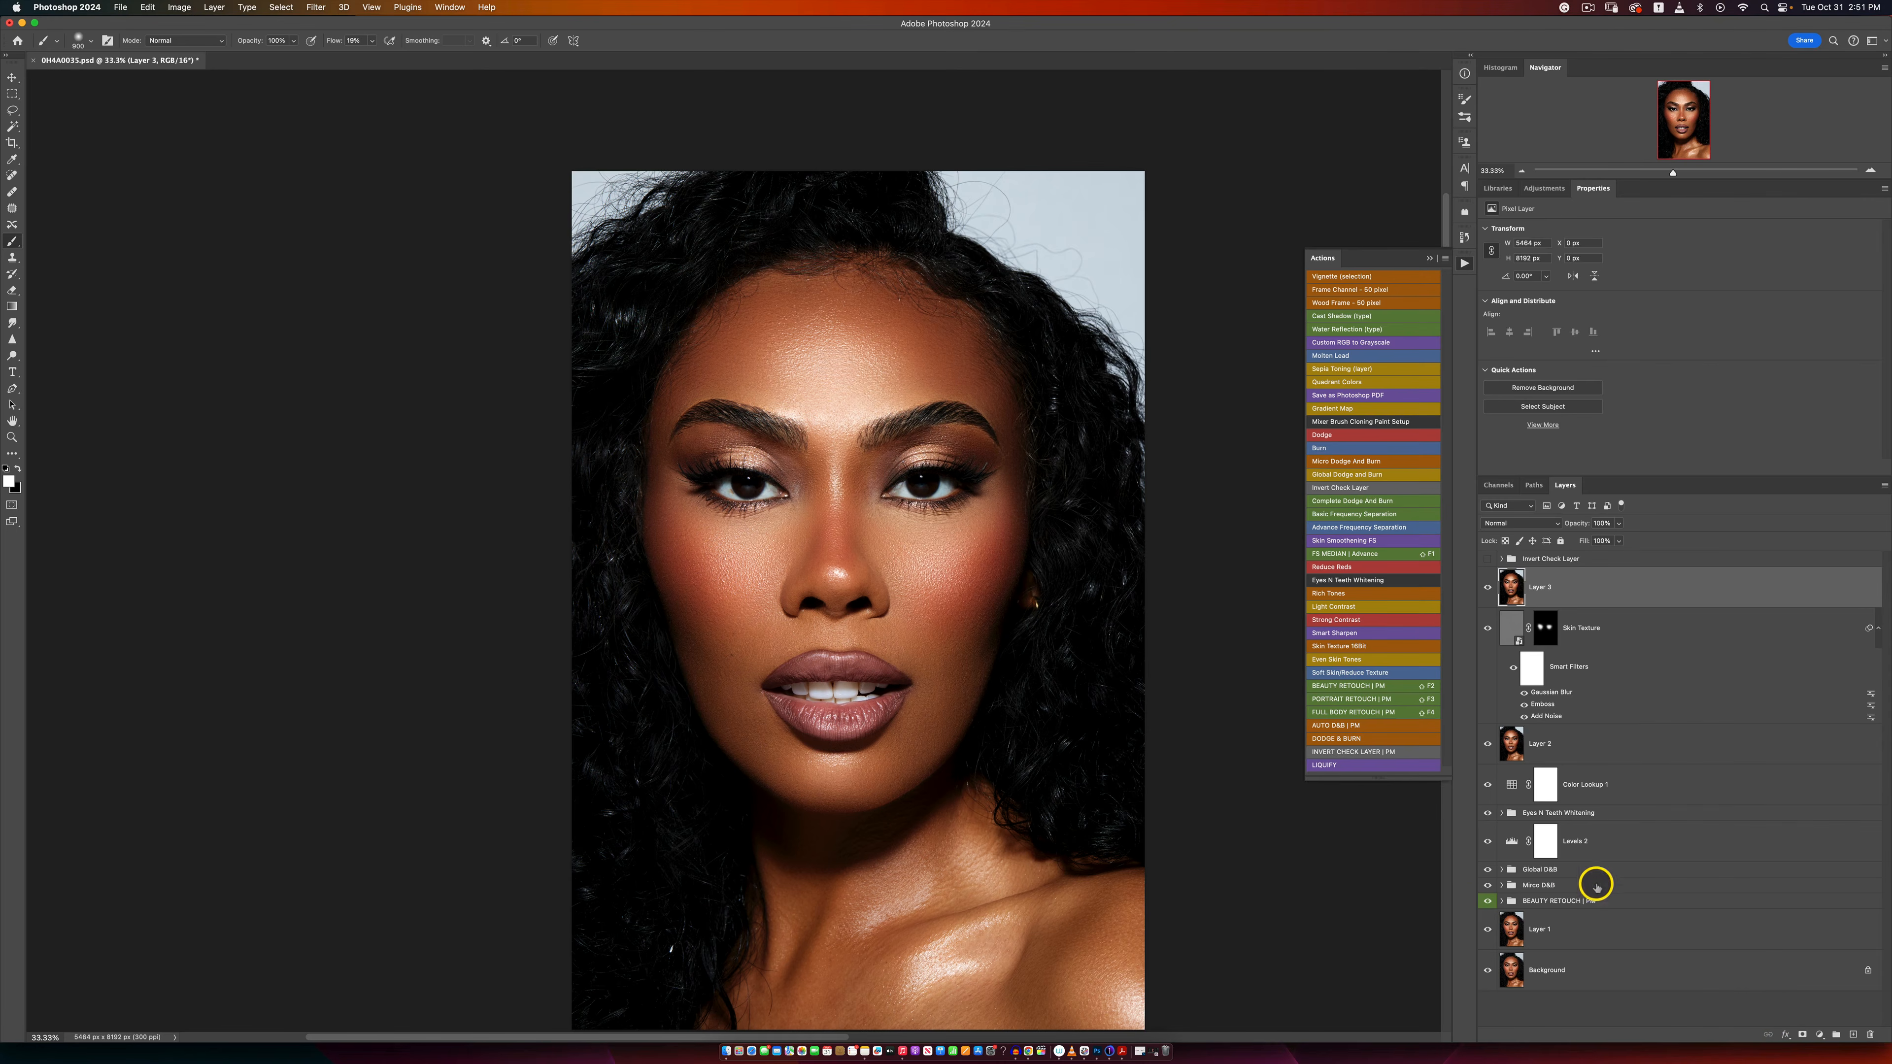
Step: Check the whole portrait with Layer 3 hidden and shown, then return to a closer view of the face
{"action": "scroll", "coordinate": [861, 775], "scroll_direction": "down", "scroll_amount": 3}
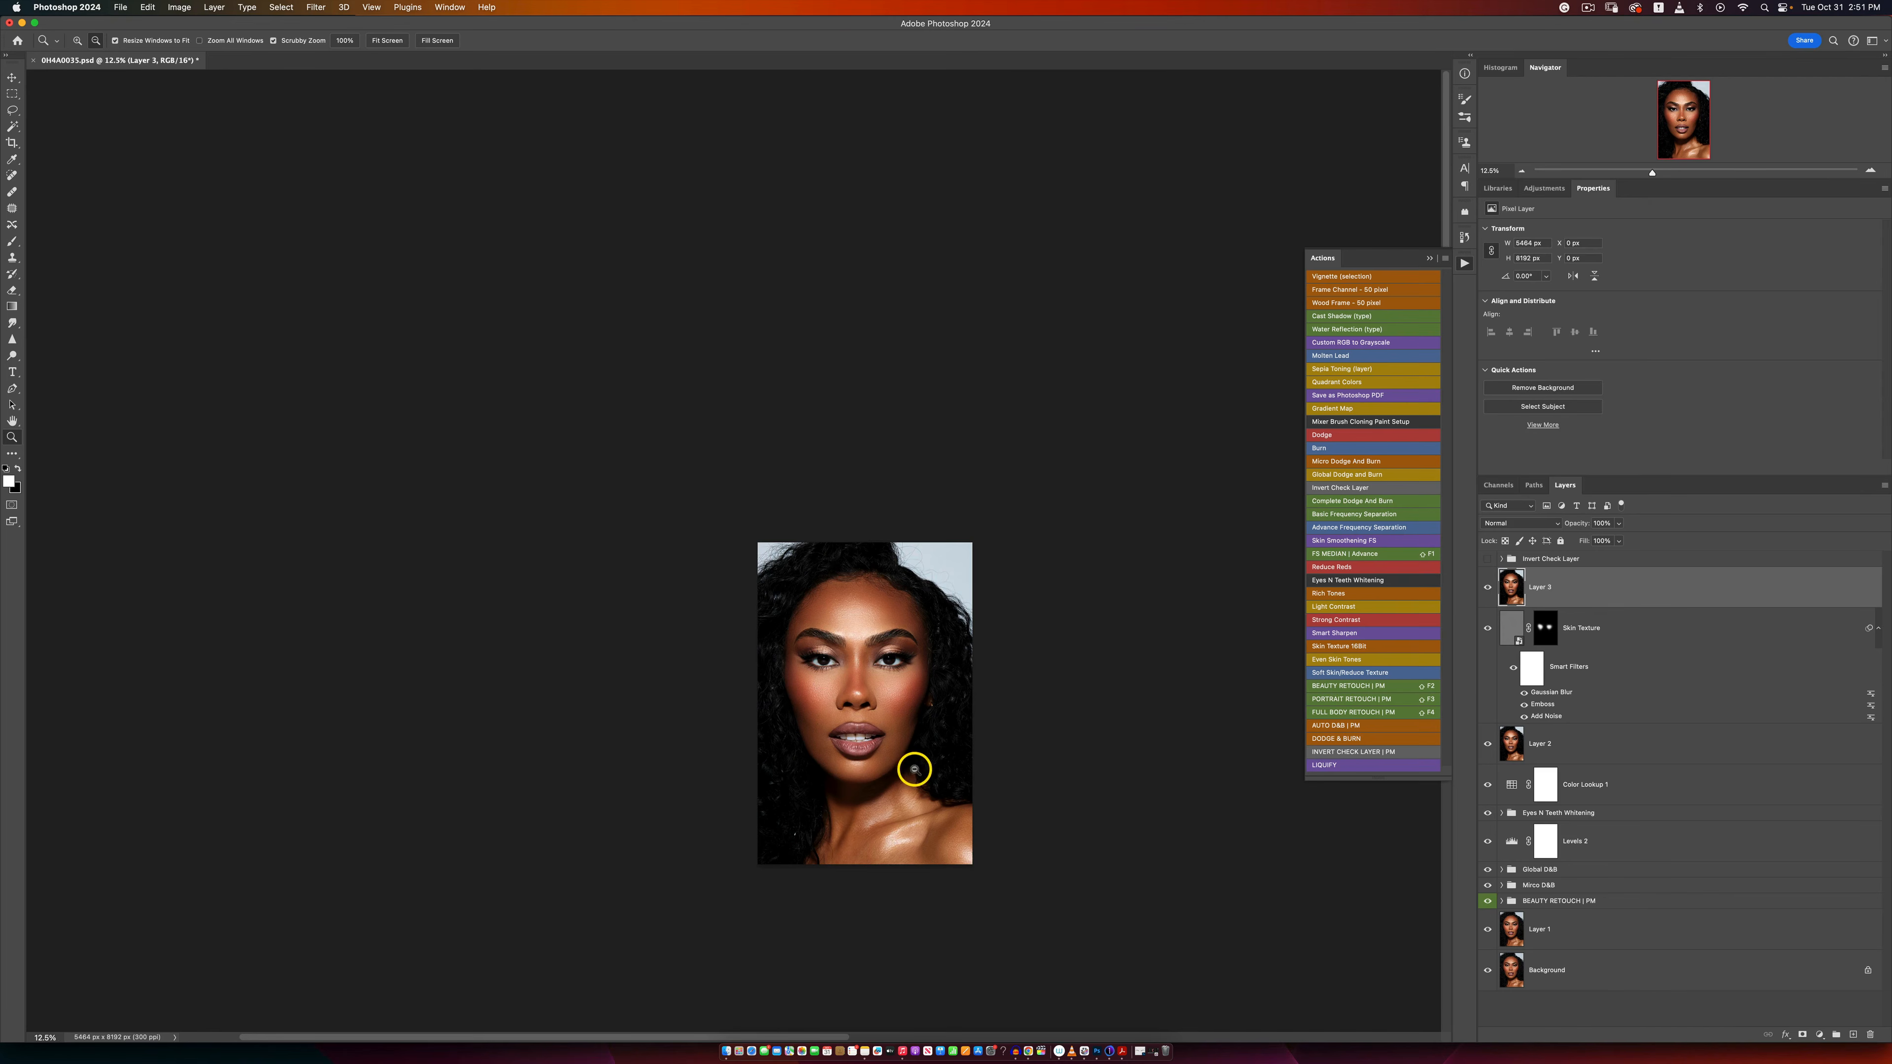
{"action": "left_click", "coordinate": [1488, 586]}
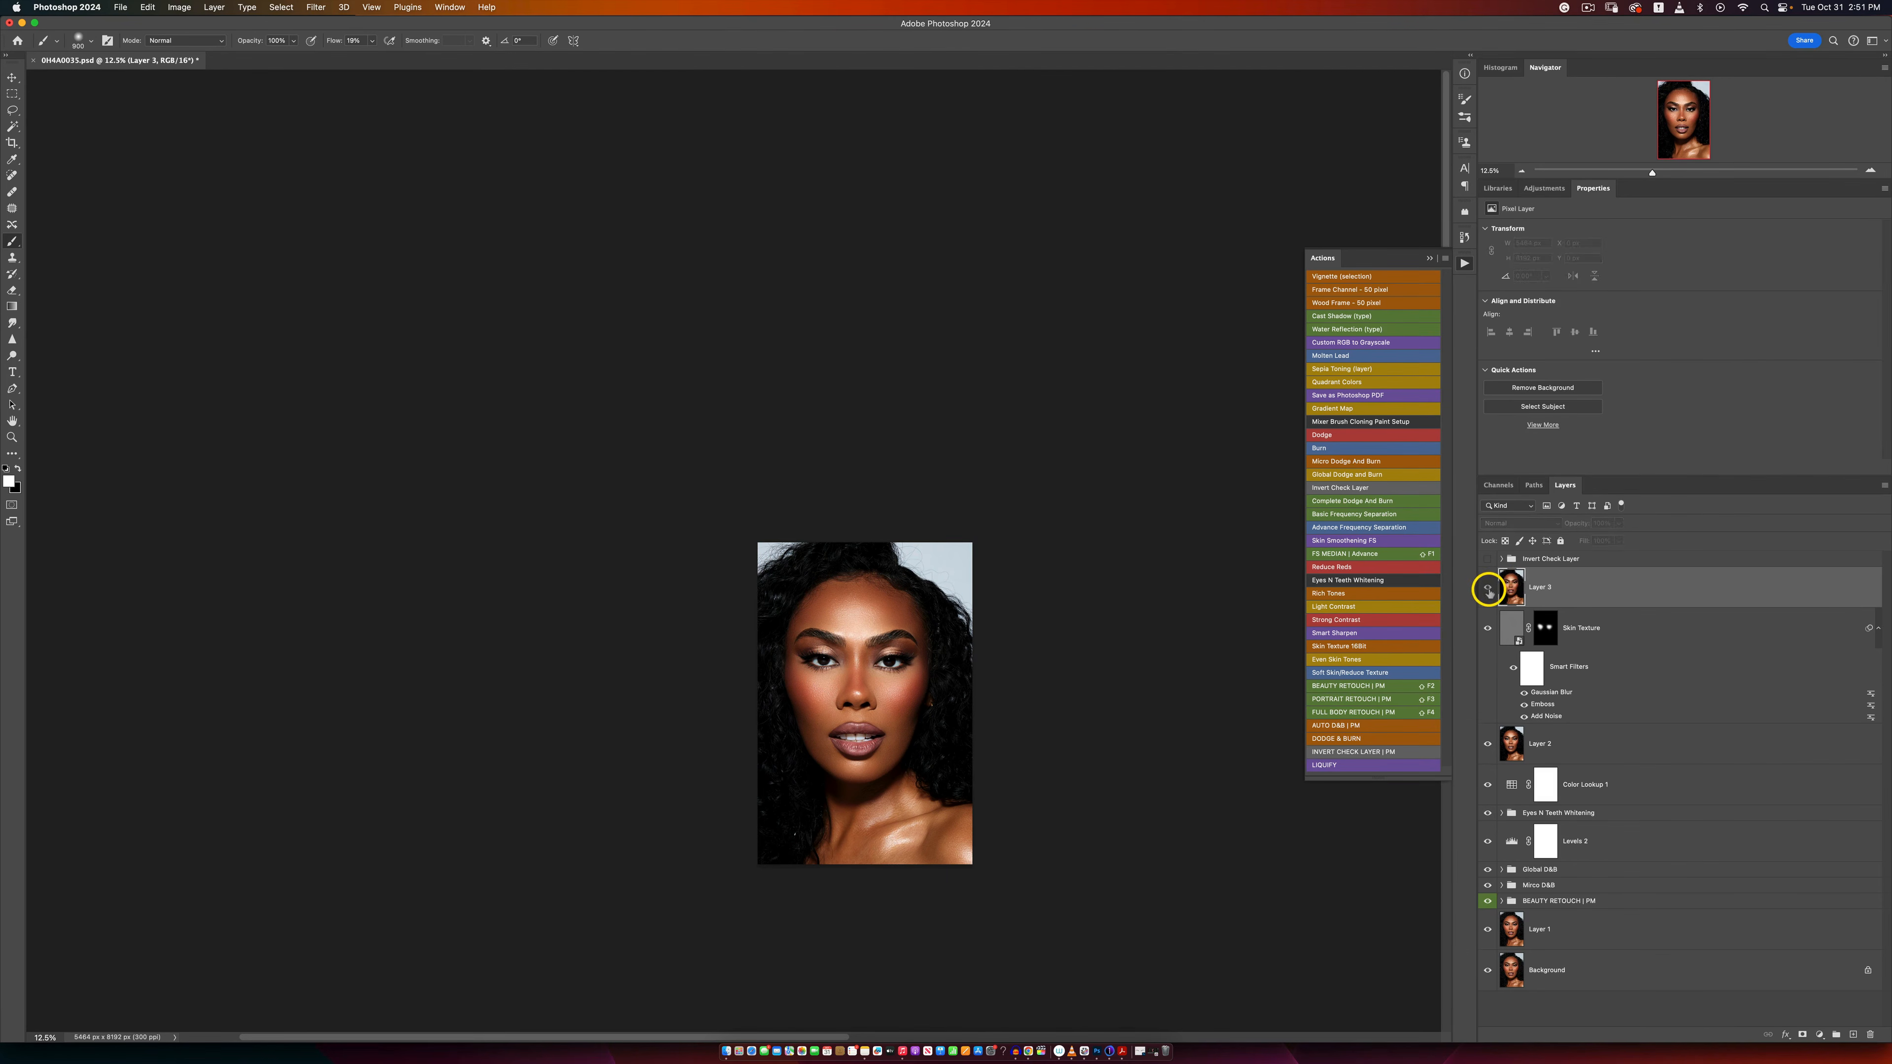
{"action": "left_click", "coordinate": [1488, 586]}
{"action": "key", "text": "z"}
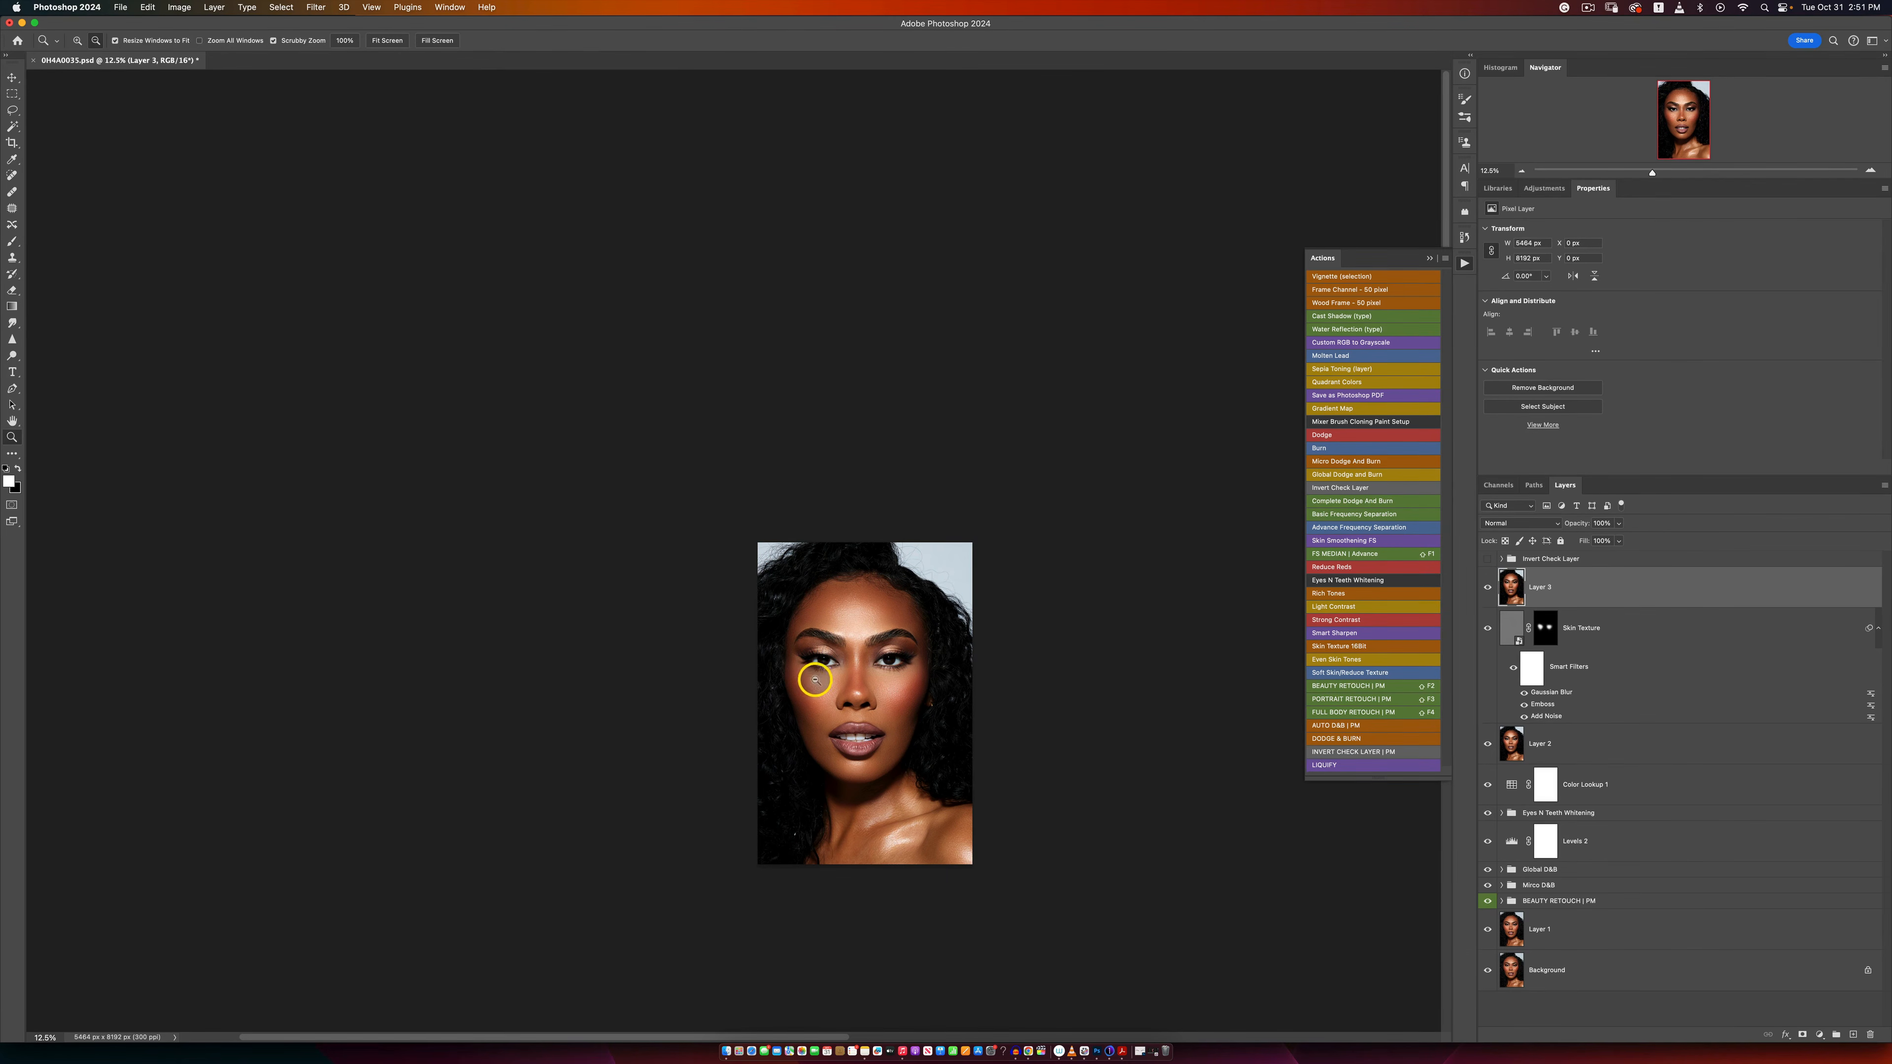
{"action": "left_click", "coordinate": [827, 682]}
{"action": "left_click", "coordinate": [852, 682]}
{"action": "scroll", "coordinate": [857, 642], "scroll_direction": "down", "scroll_amount": 5}
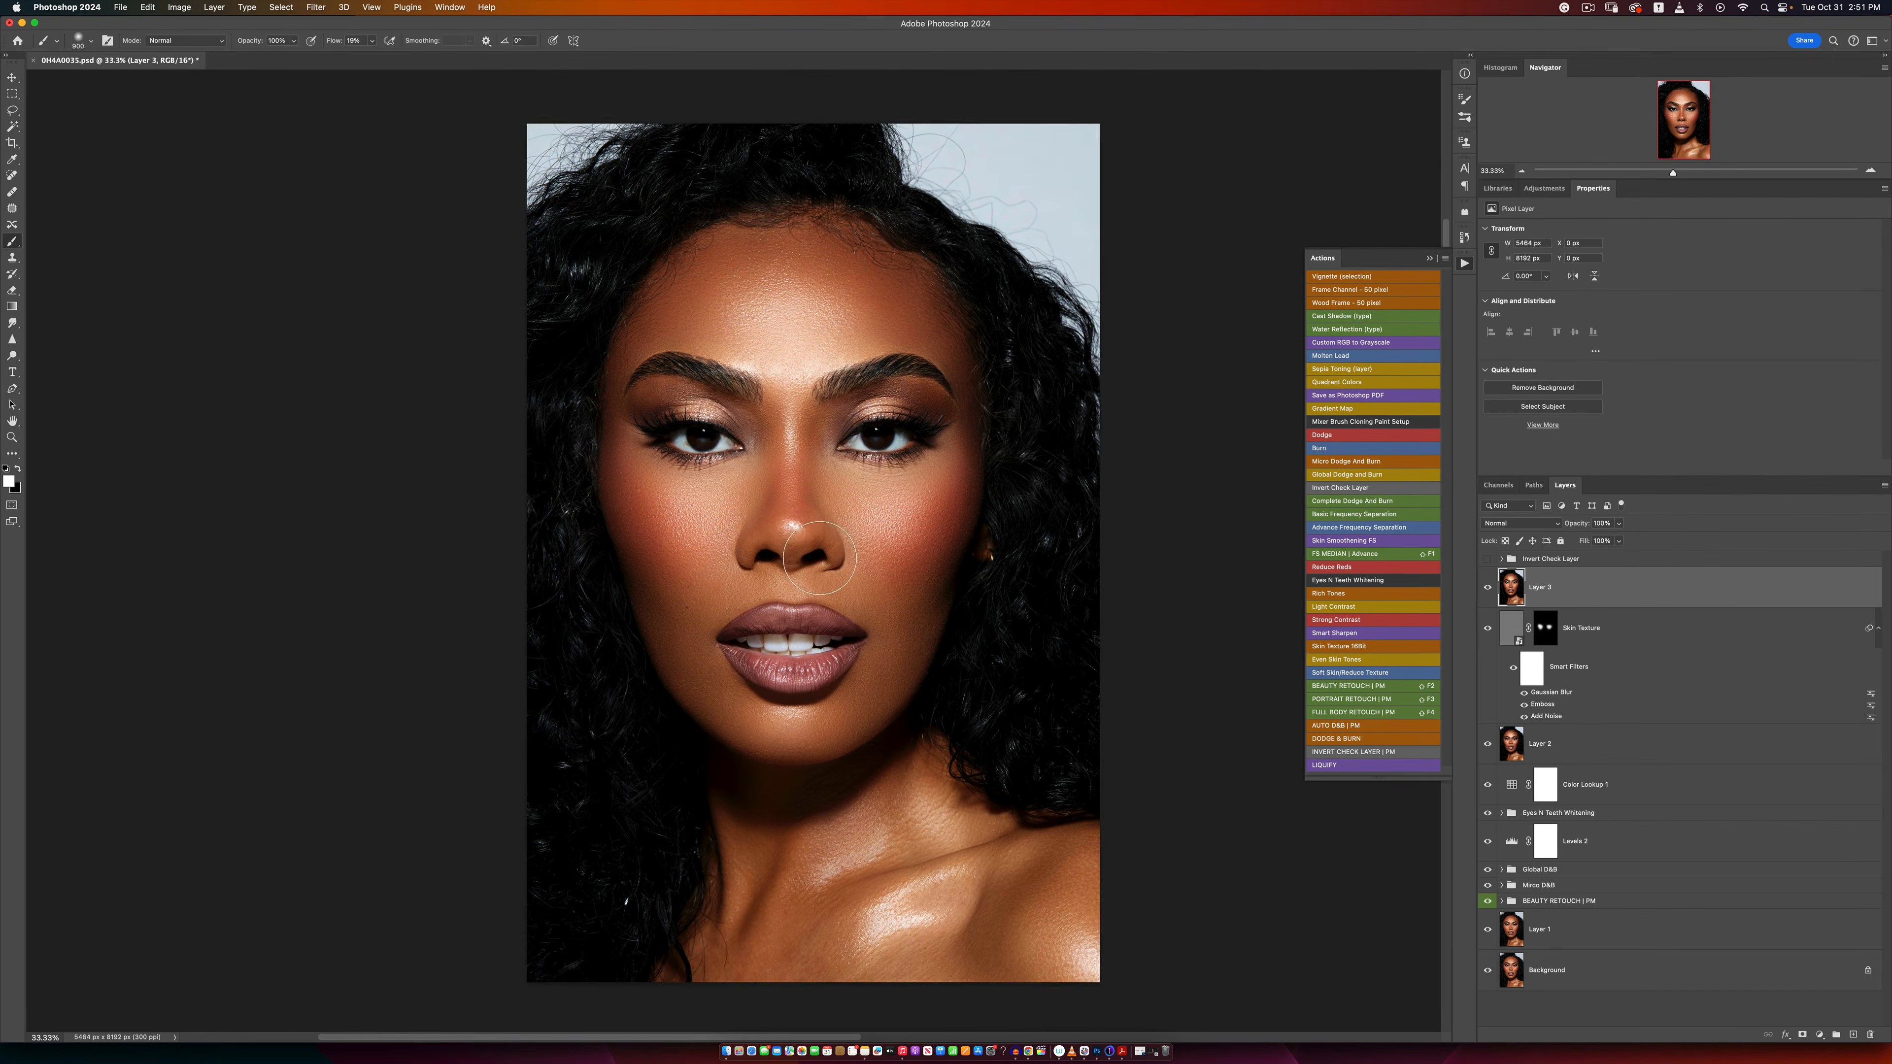
{"action": "left_click", "coordinate": [833, 563]}
{"action": "left_click", "coordinate": [833, 563], "text": "alt"}
{"action": "key", "text": "b"}
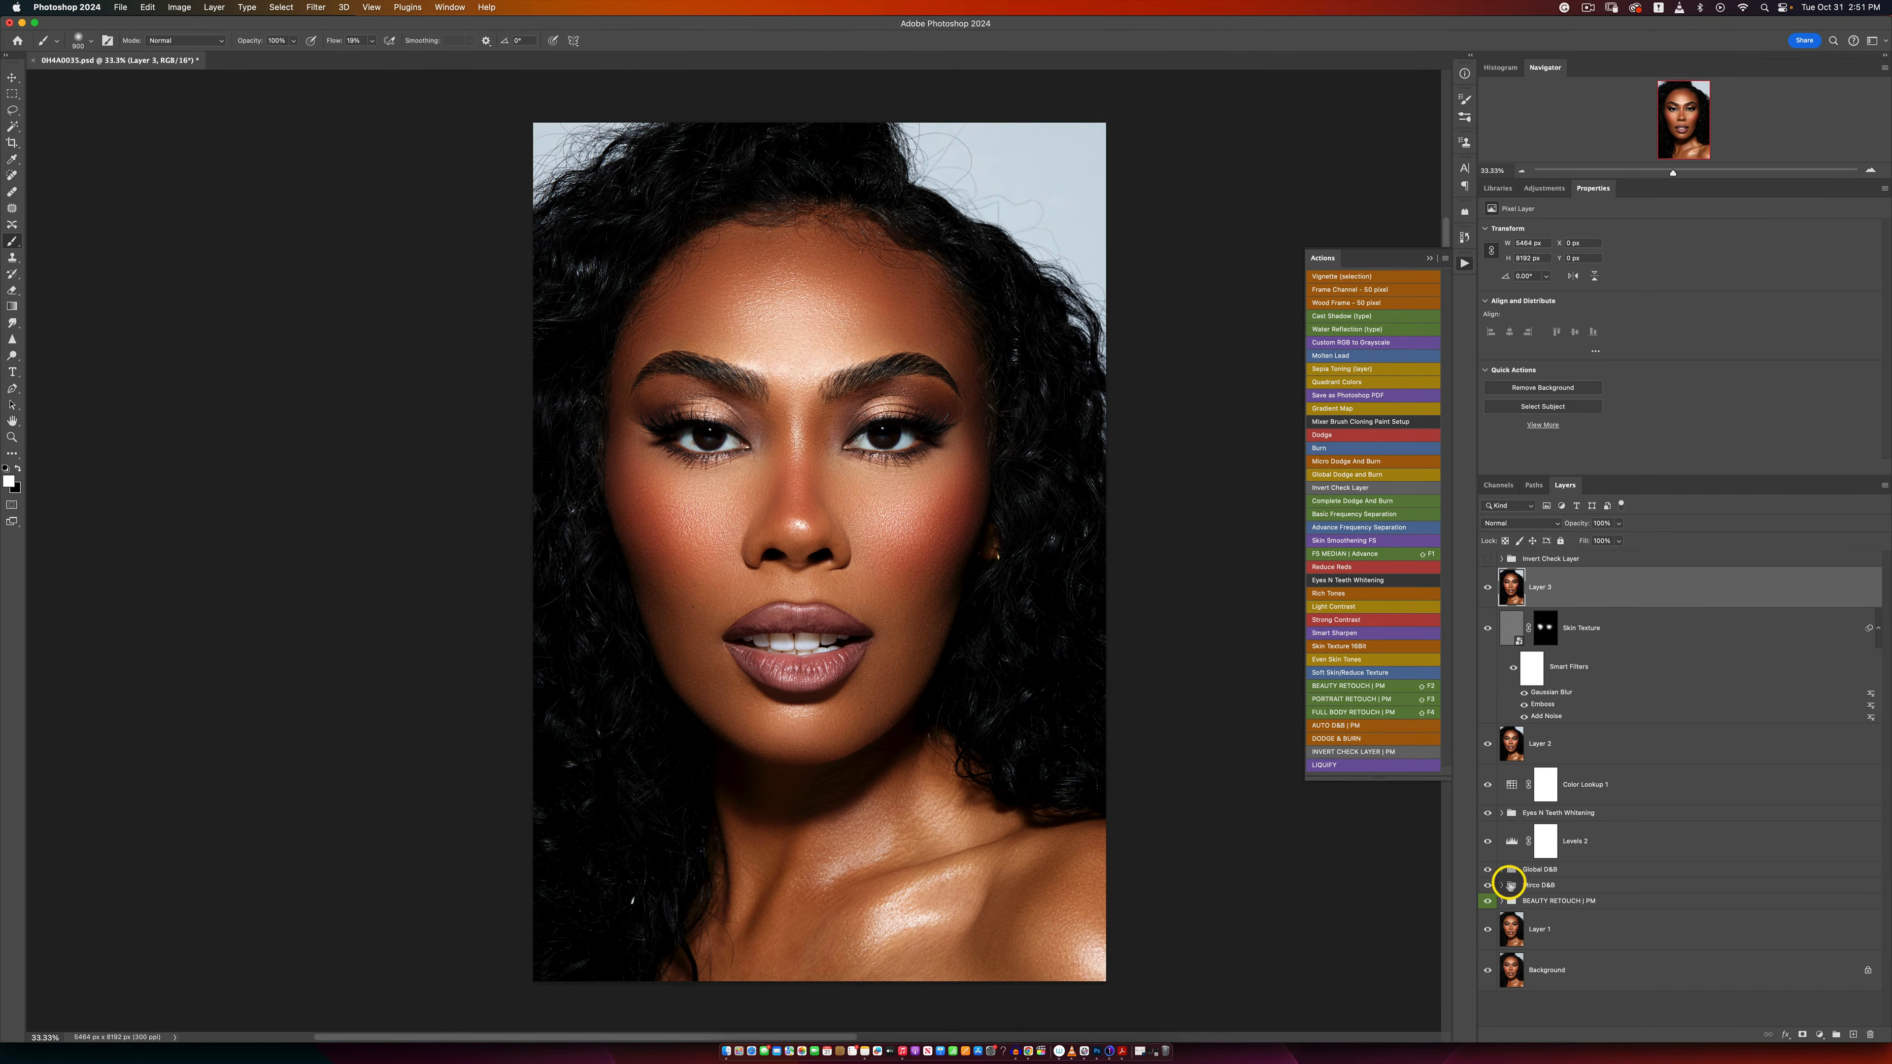
Step: Show only the Background, then restore the layers from BEAUTY RETOUCH | PM up to Layer 3 to review each retouching stage
{"action": "left_click", "coordinate": [1488, 971], "text": "alt"}
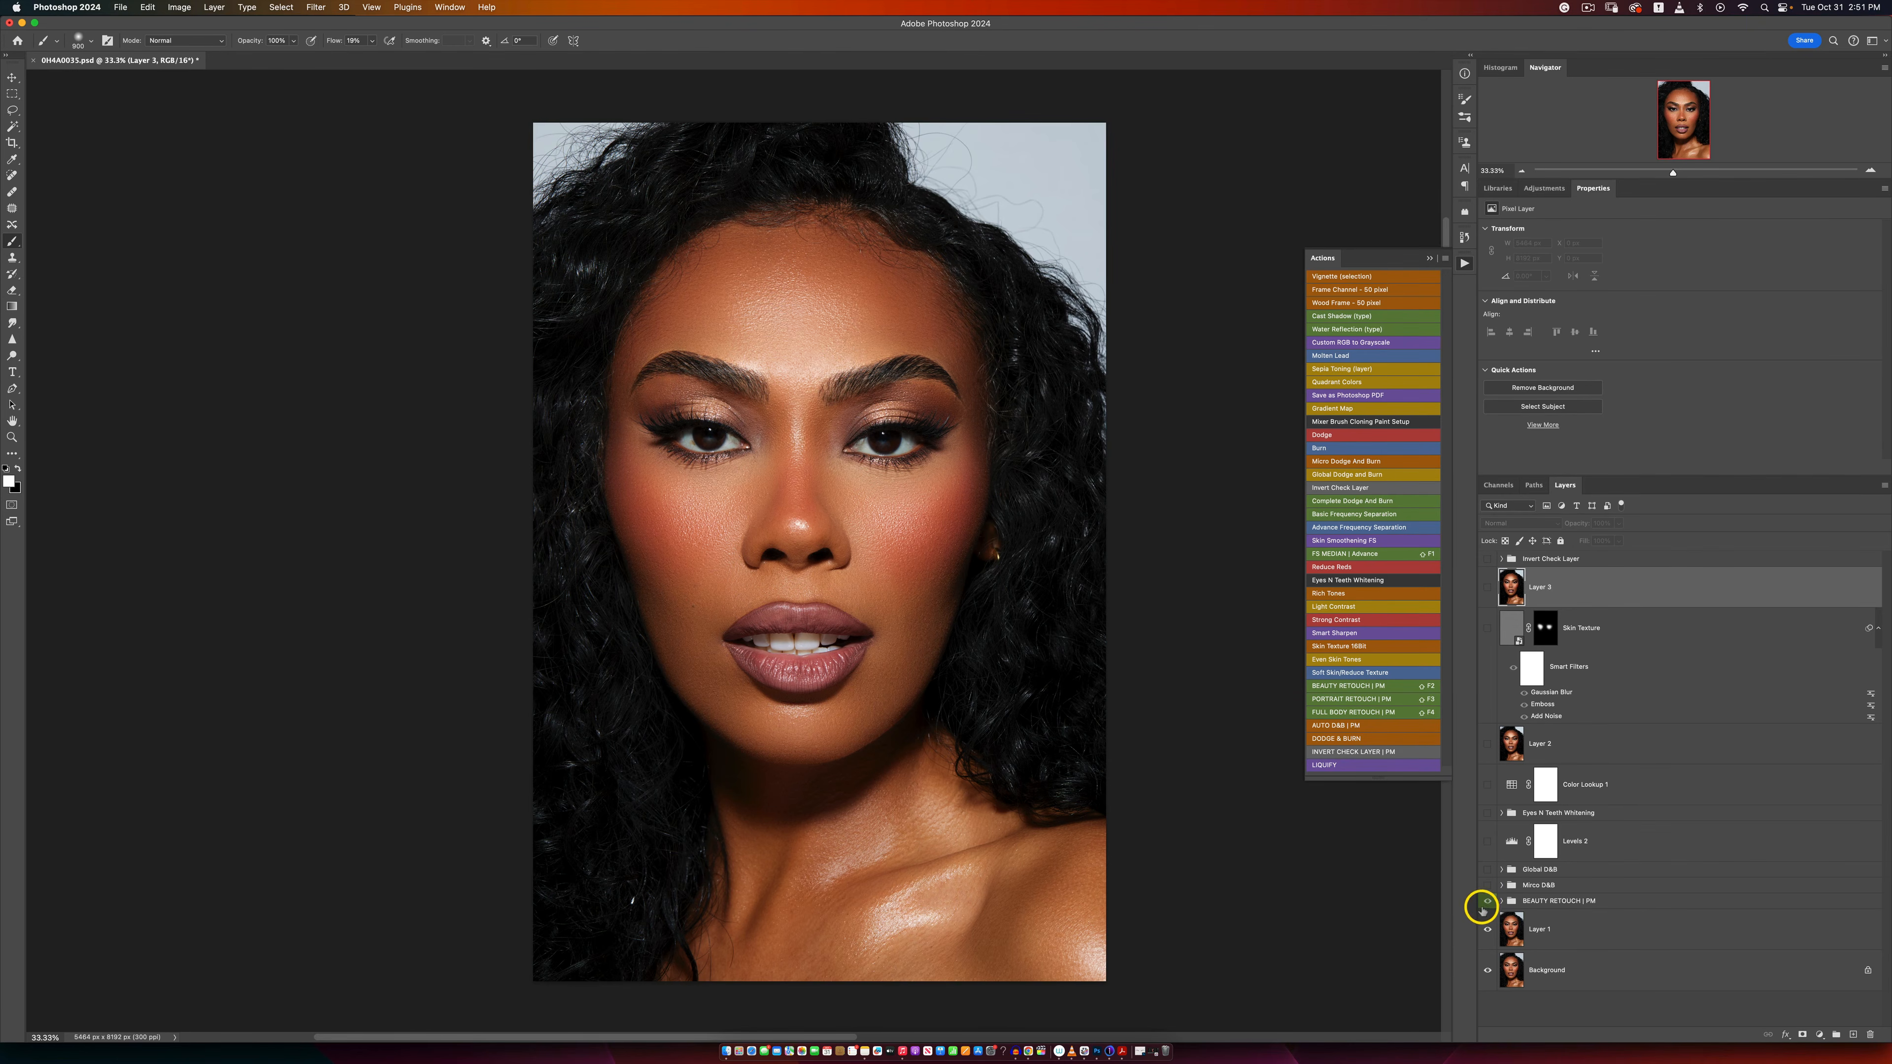
{"action": "left_click", "coordinate": [1485, 902]}
{"action": "left_click", "coordinate": [1485, 902]}
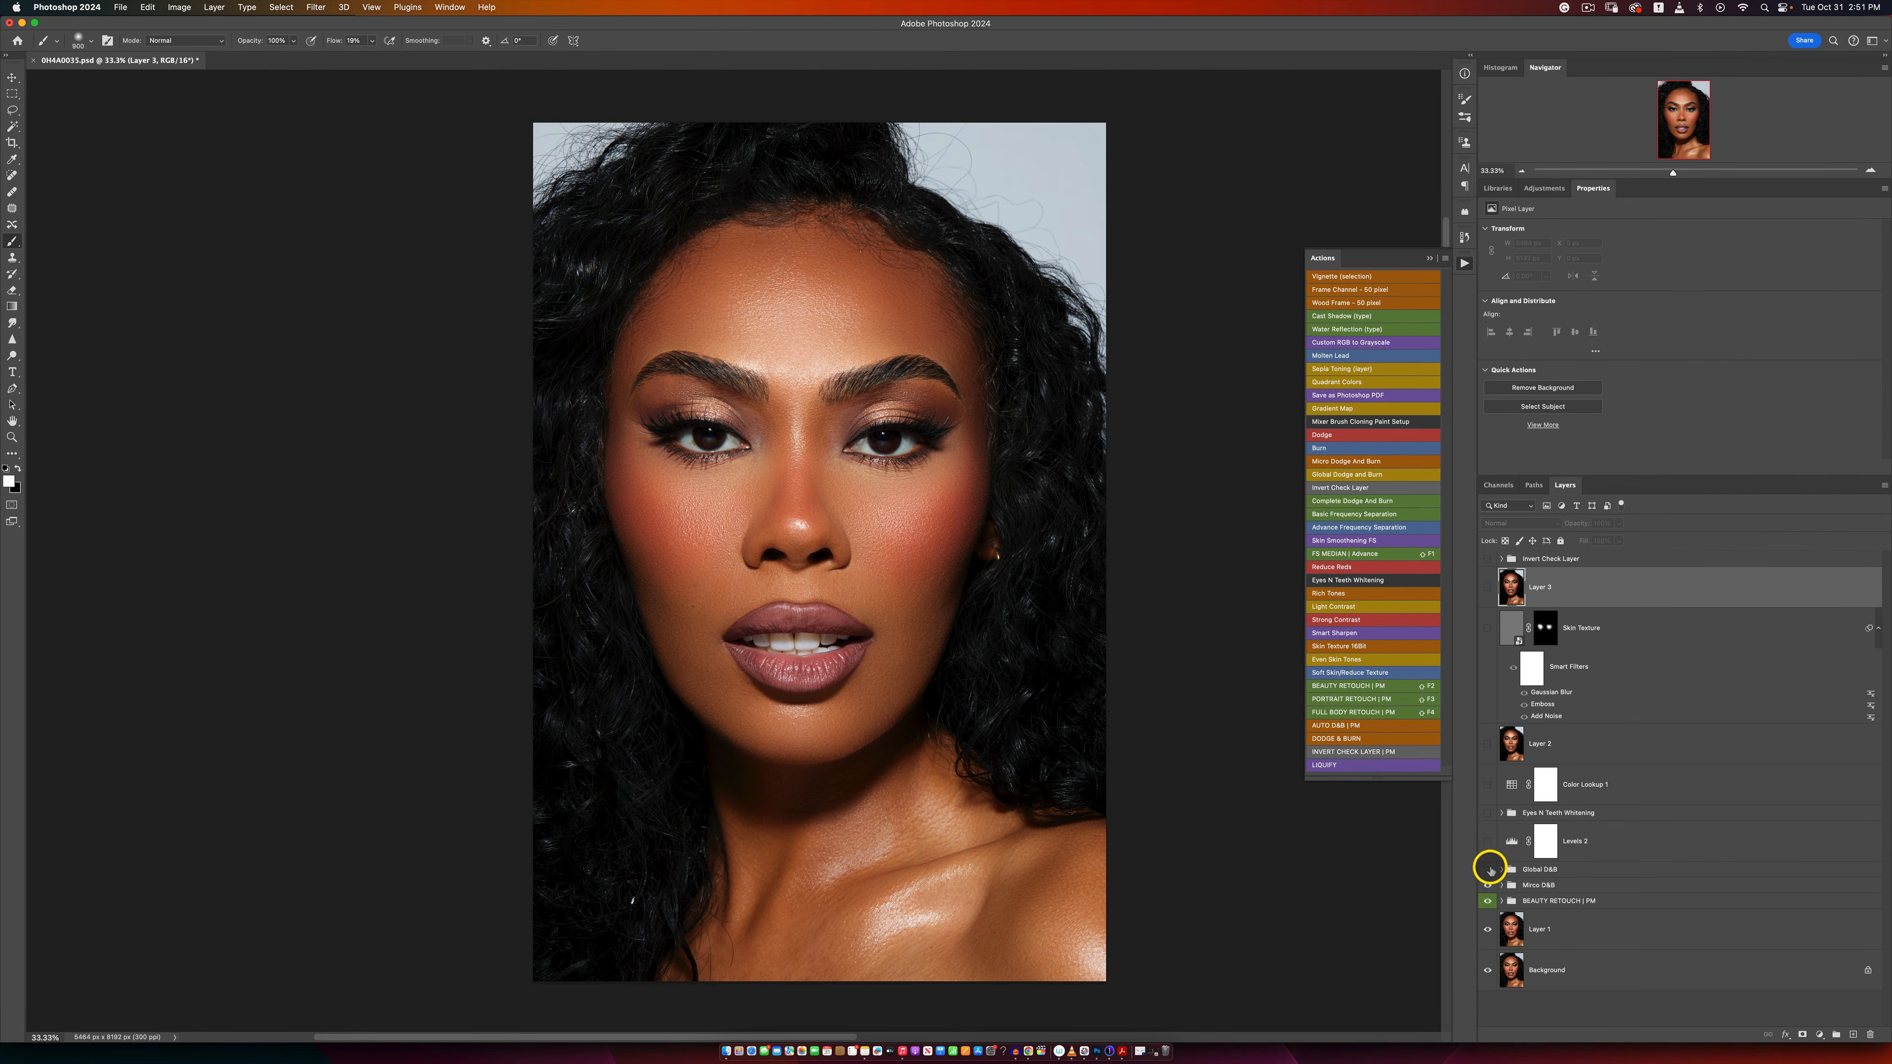
{"action": "left_click_drag", "start_coordinate": [1489, 870], "coordinate": [1489, 885]}
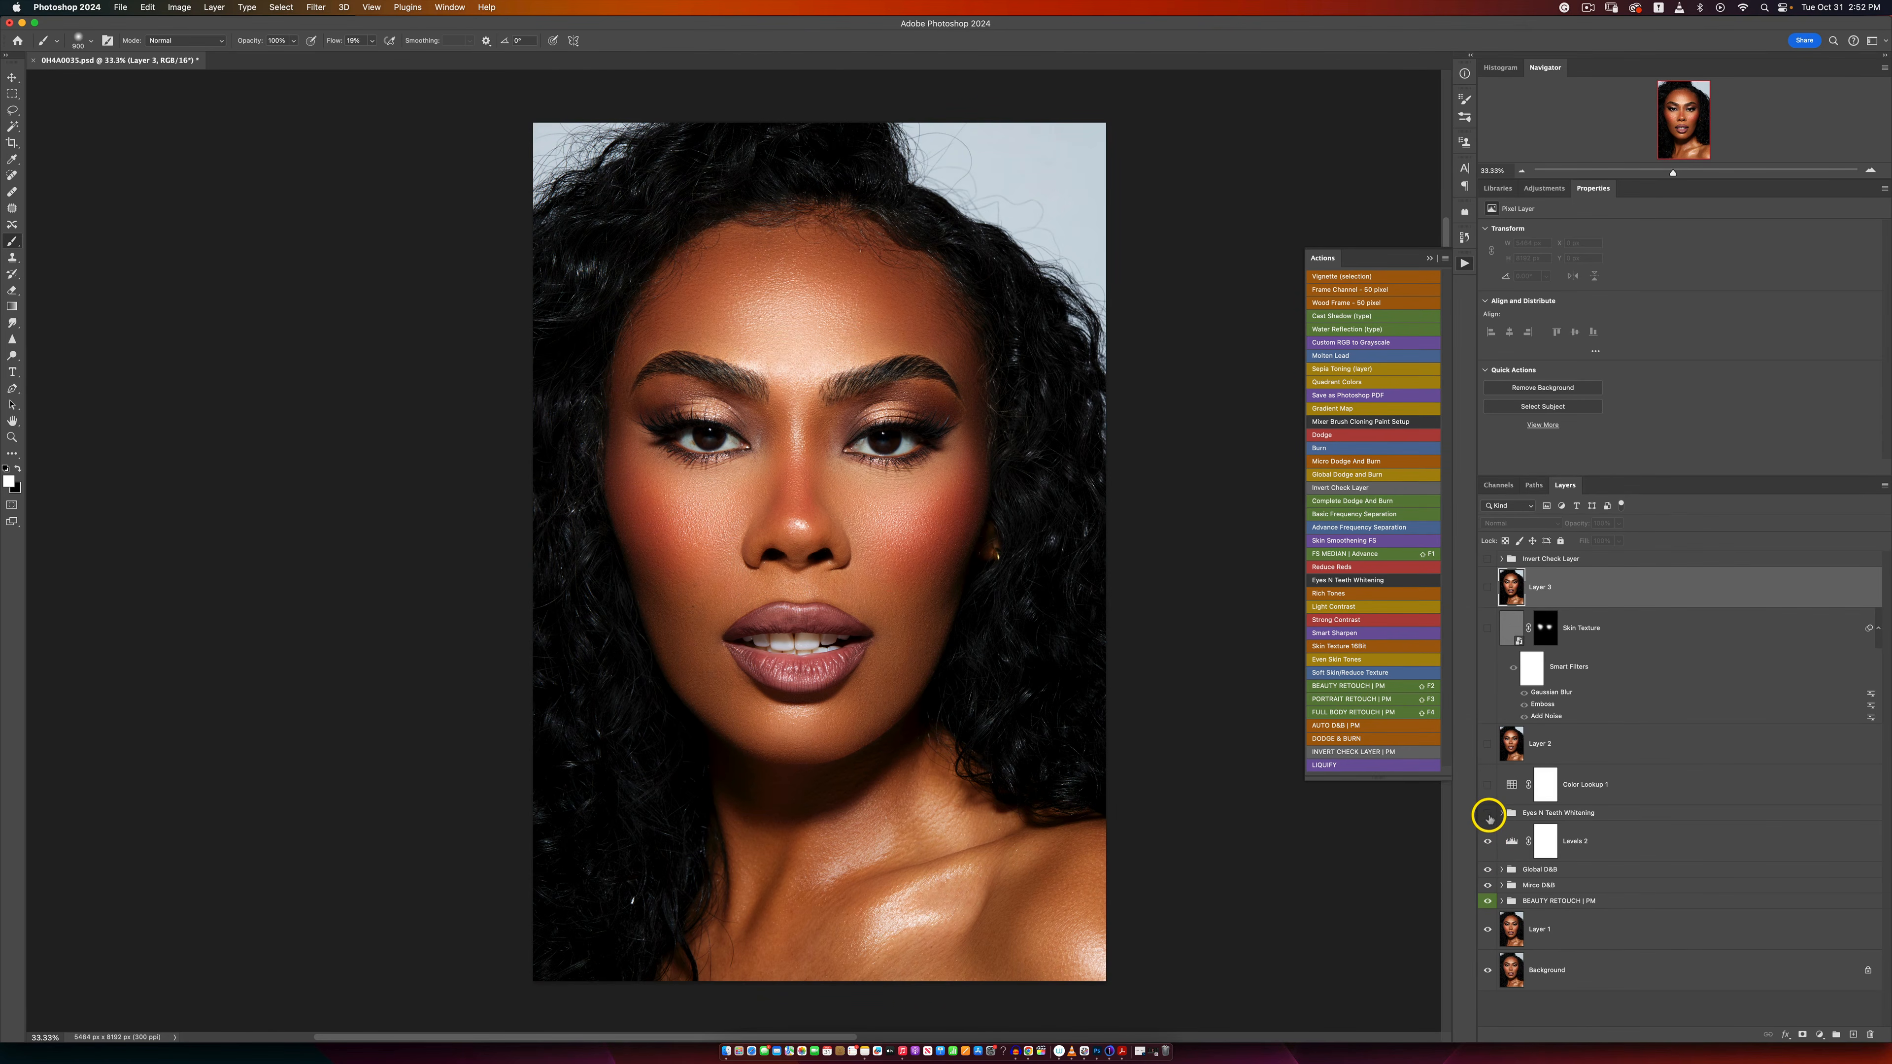
{"action": "left_click", "coordinate": [1489, 816]}
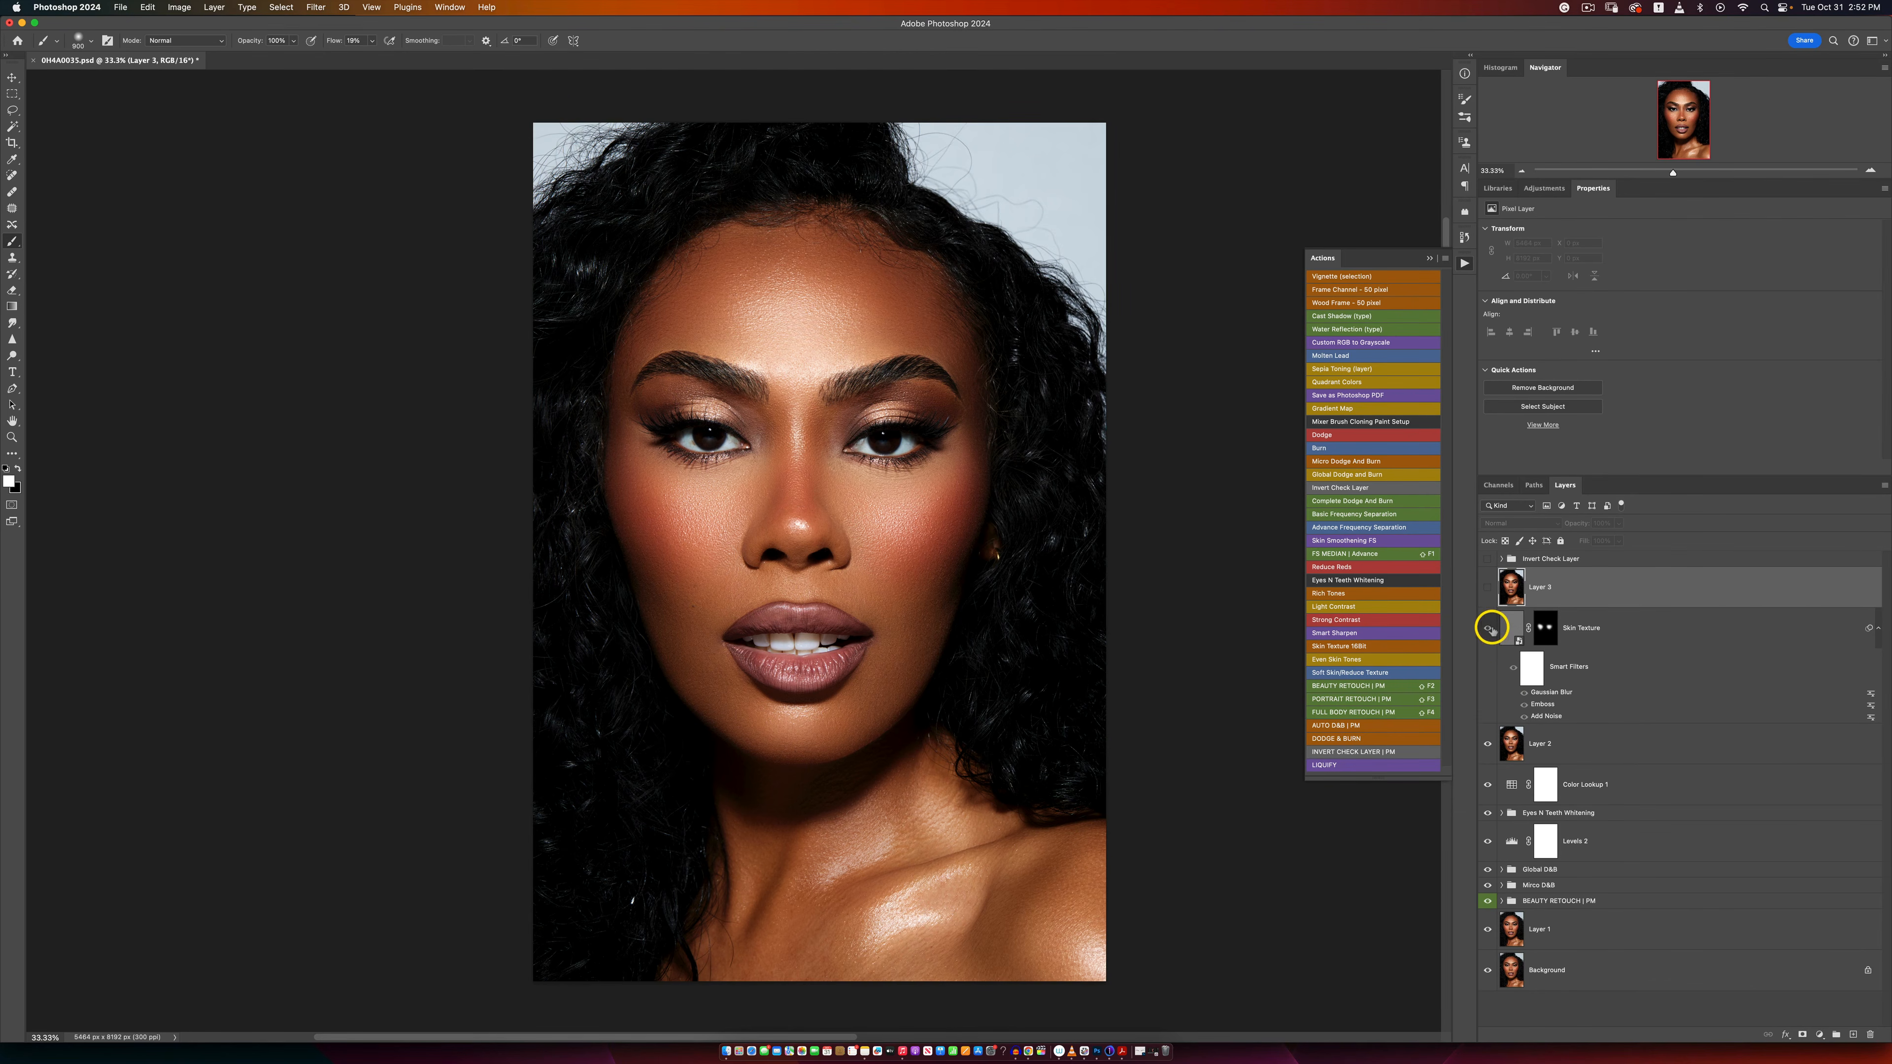
{"action": "left_click", "coordinate": [1488, 587]}
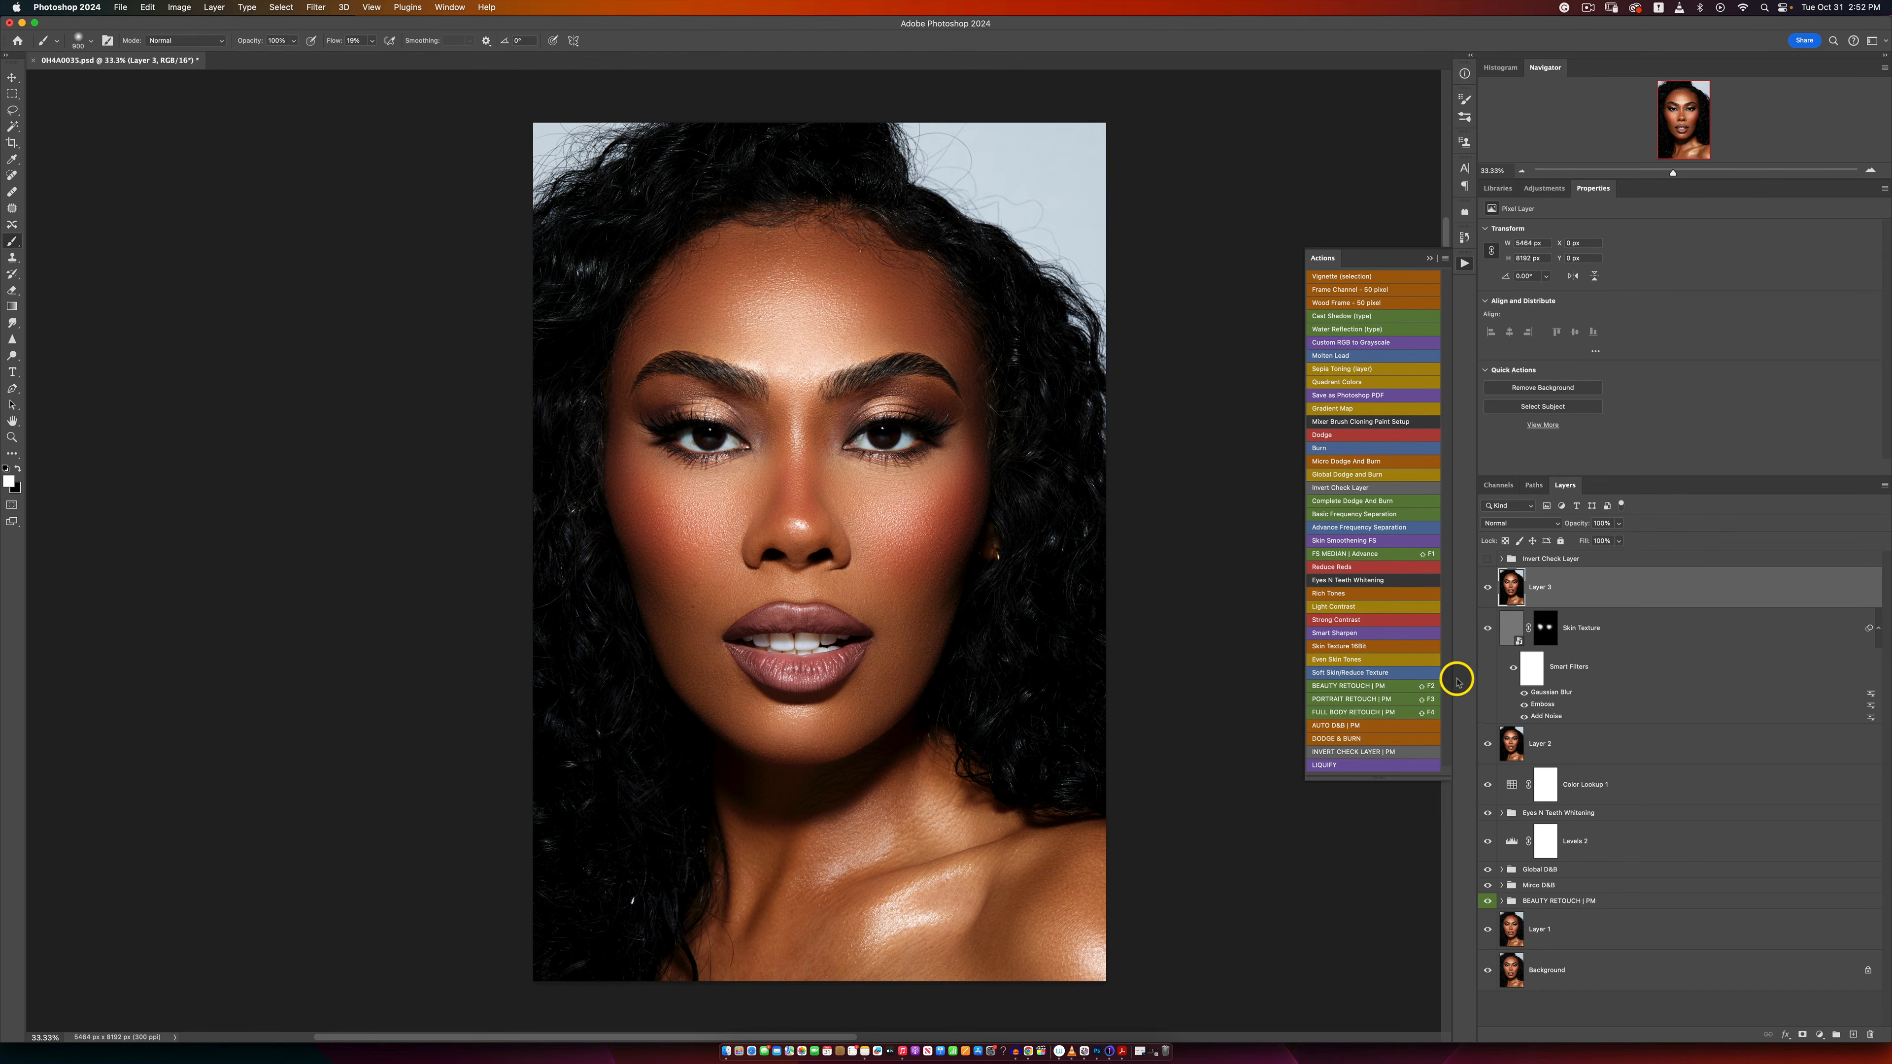
Step: Save the layered PSD and switch to Capture One to view the retouched file
{"action": "key", "text": "super+s"}
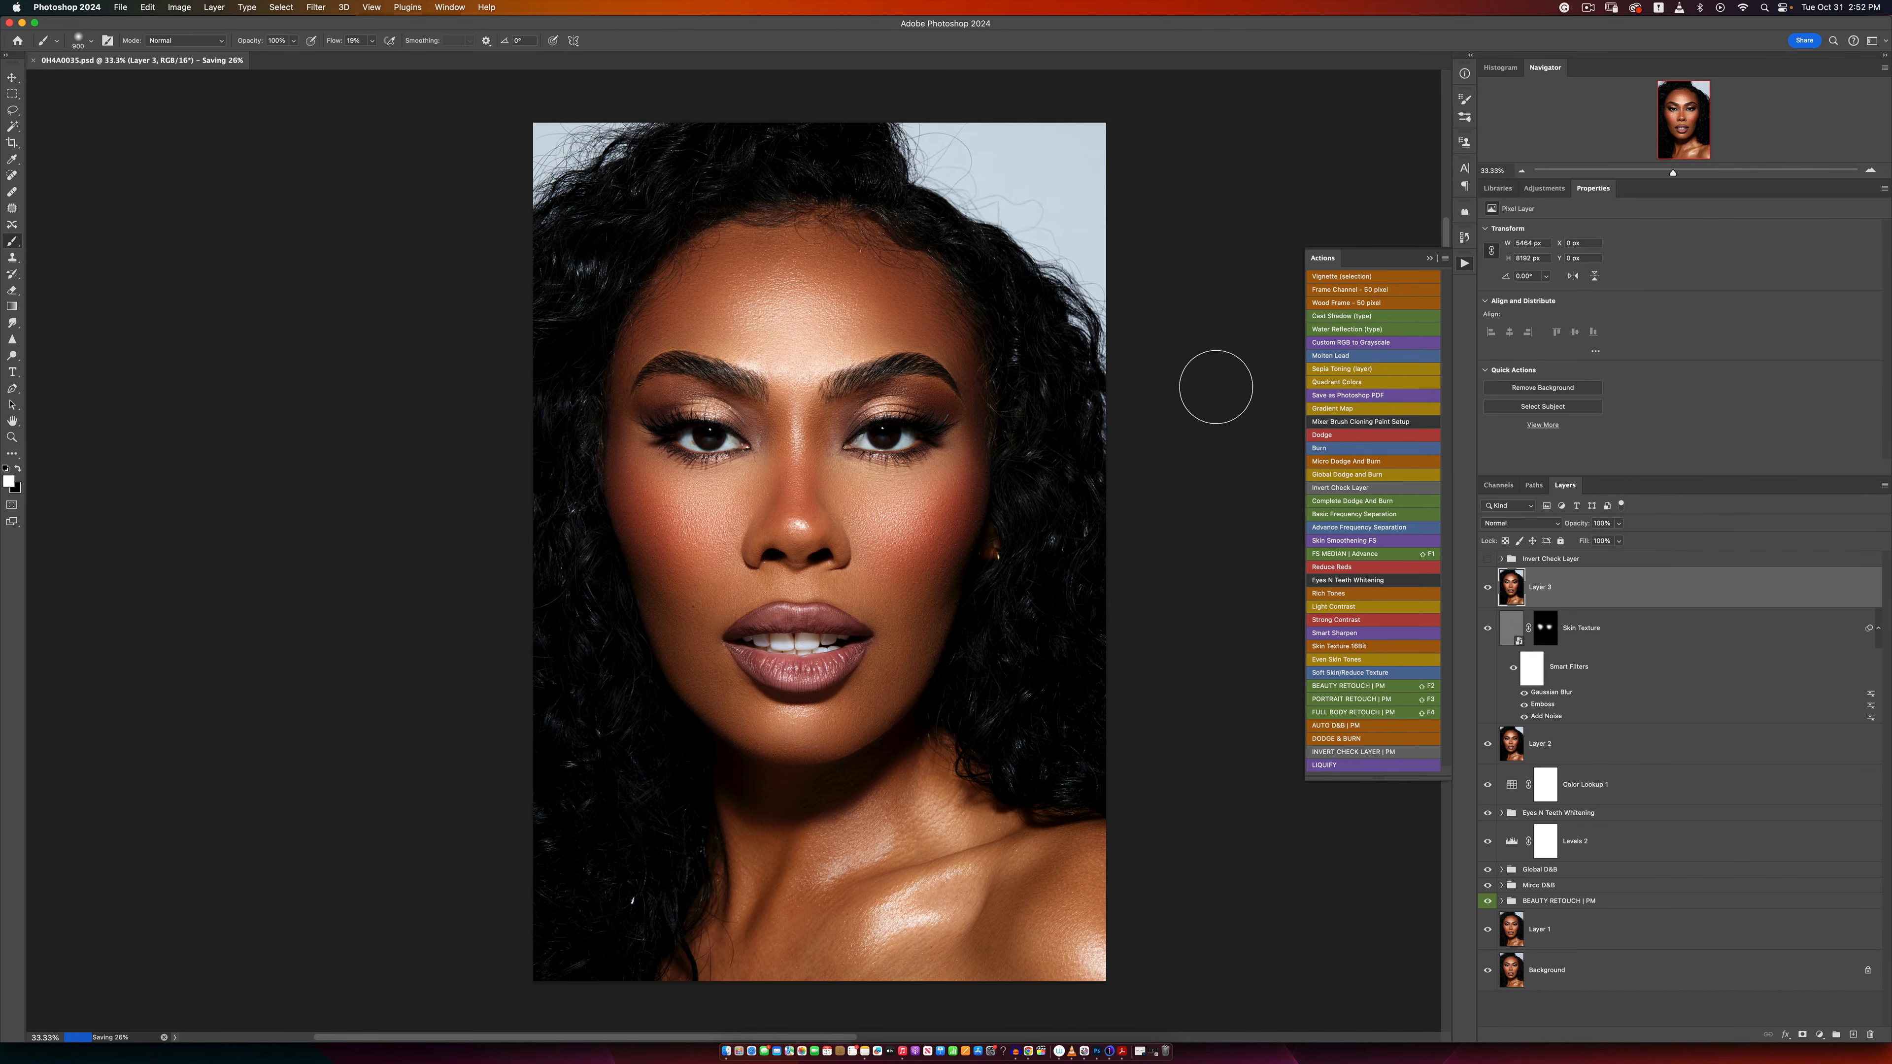
{"action": "left_click", "coordinate": [1259, 611]}
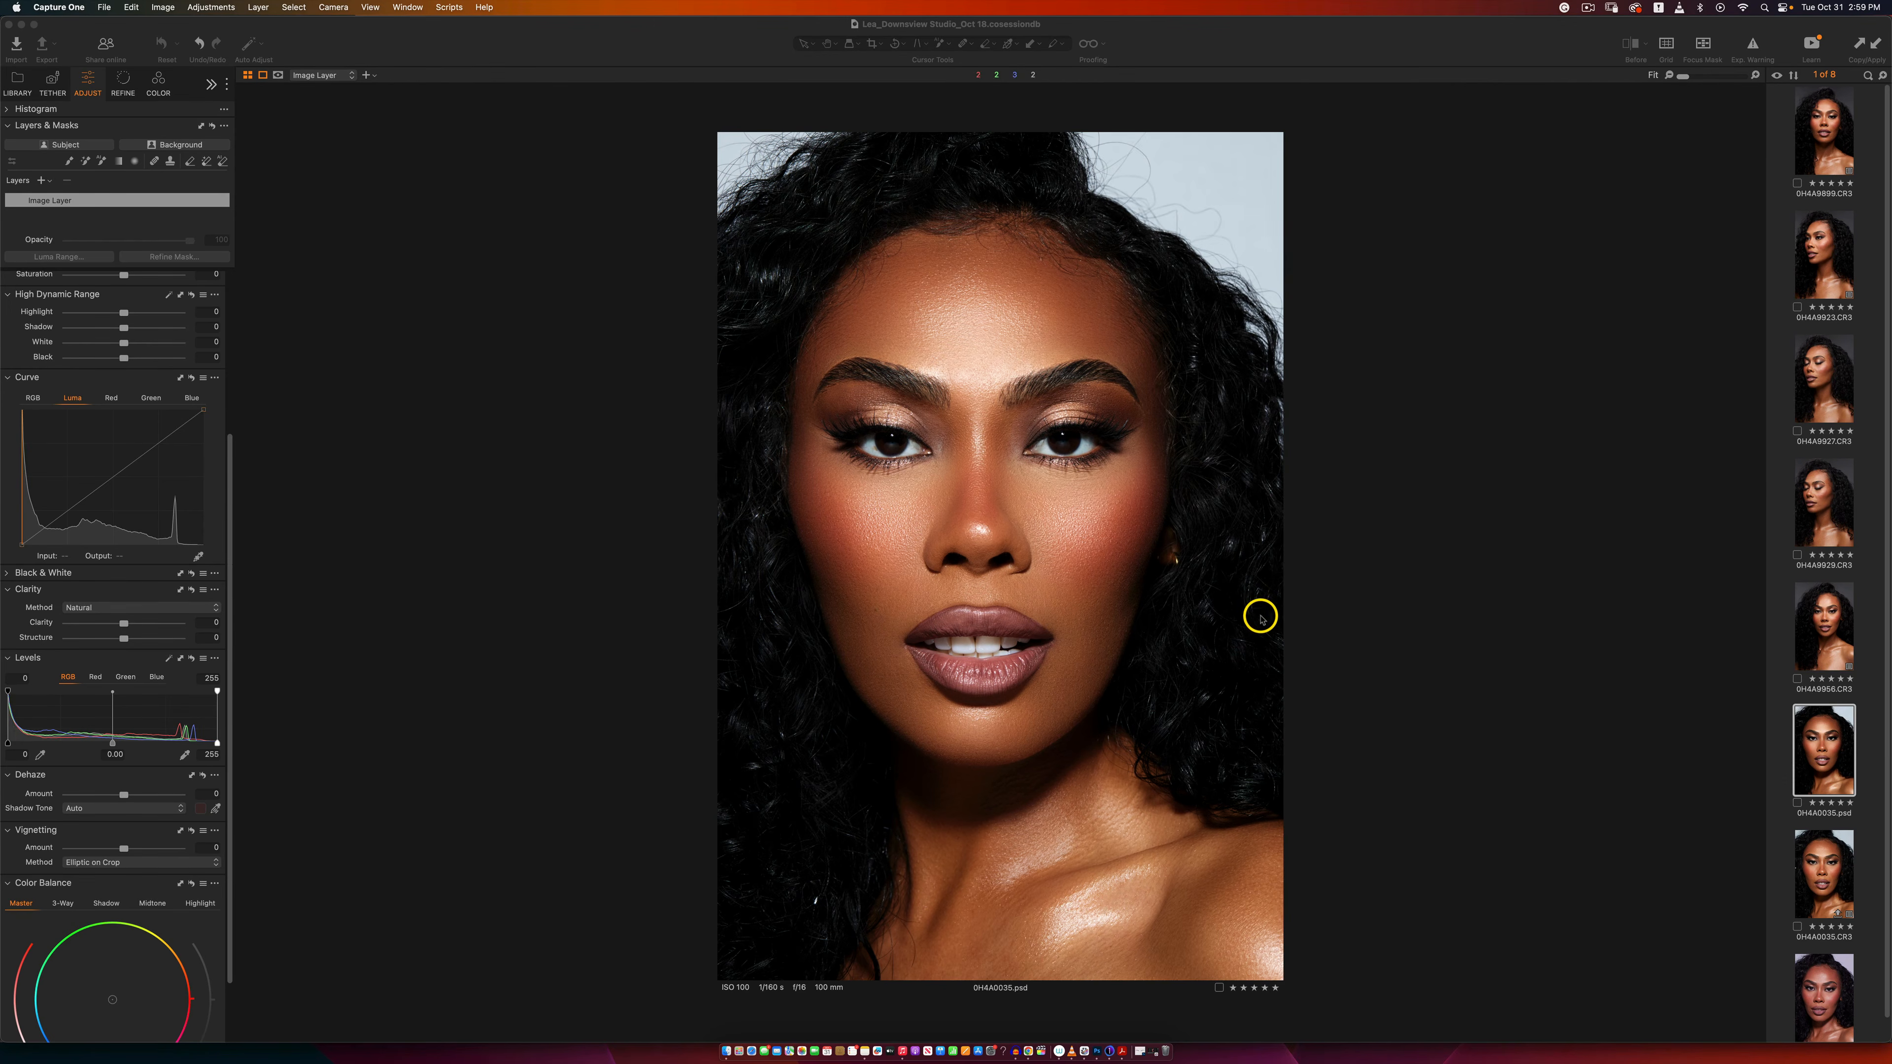
Step: Compare 0H4A0035.CR3 with its Before view, alone and side by side with the retouched 0H4A0035.psd
{"action": "left_click", "coordinate": [1820, 868]}
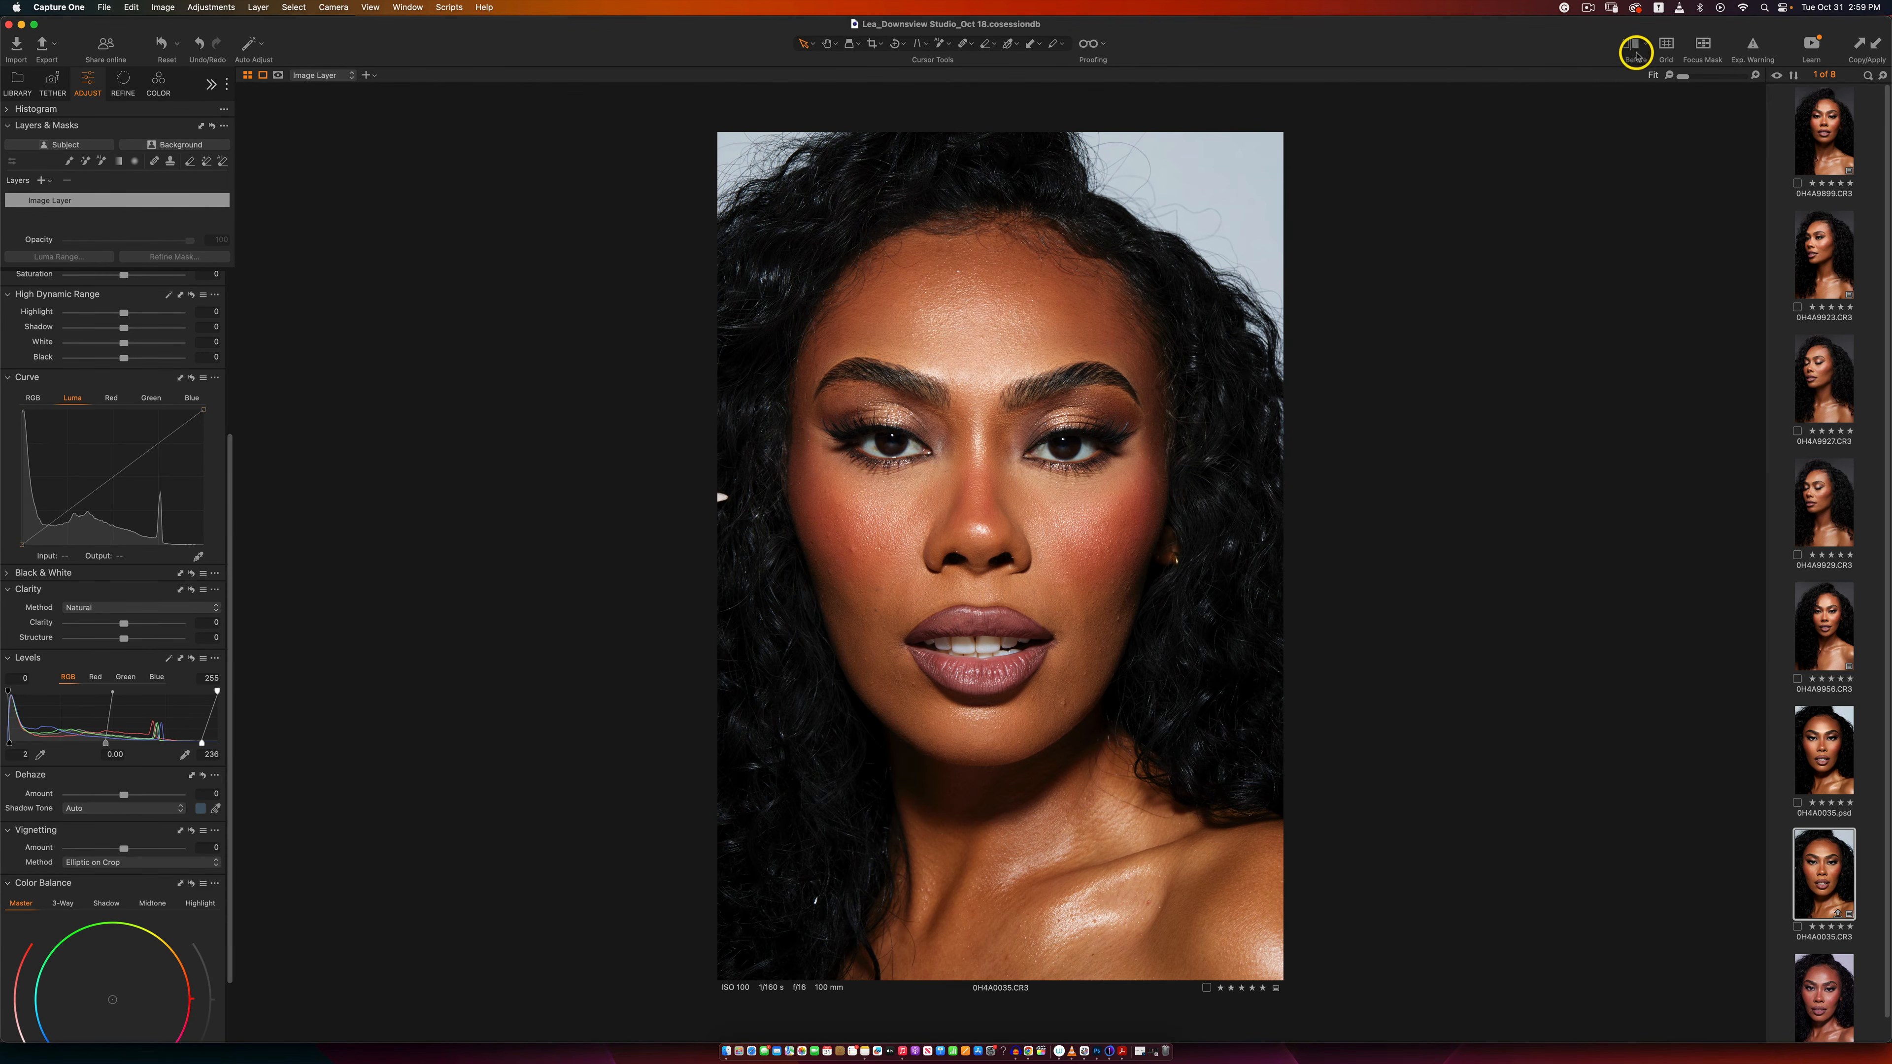
{"action": "left_click", "coordinate": [1636, 54]}
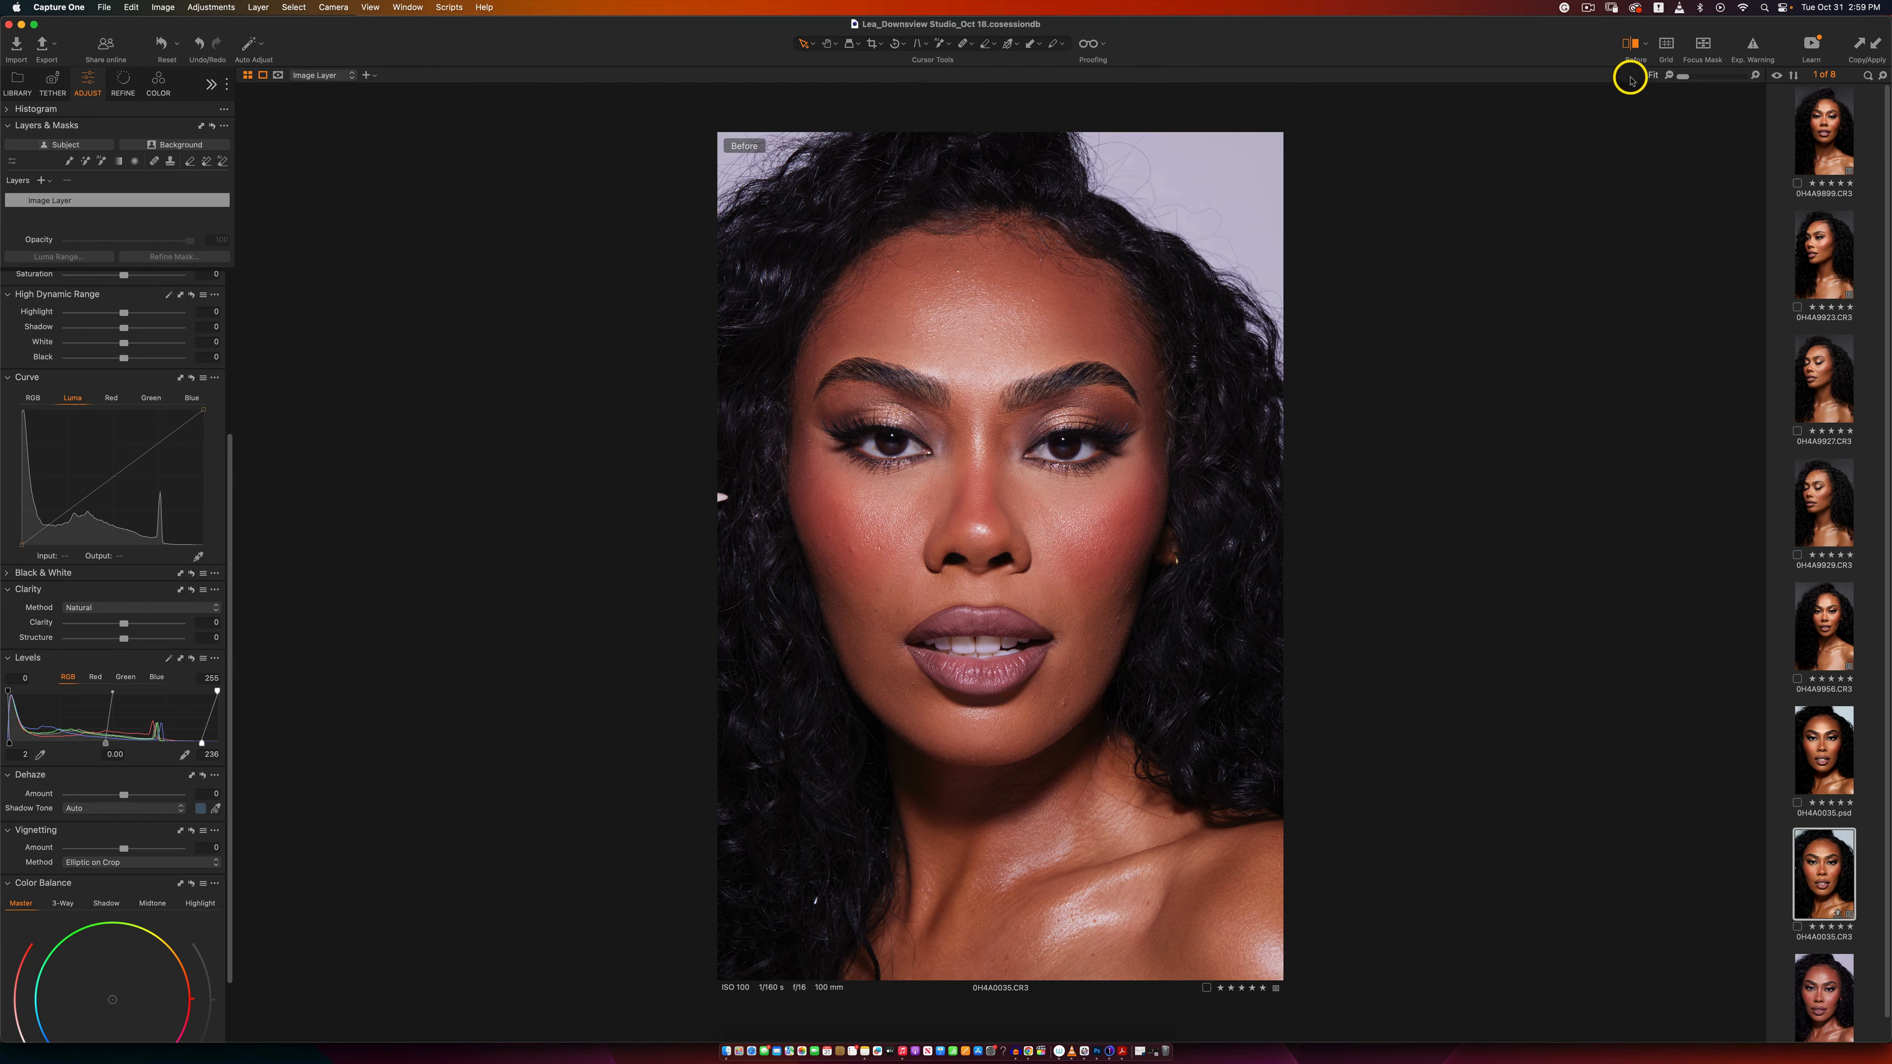
{"action": "left_click", "coordinate": [1628, 48]}
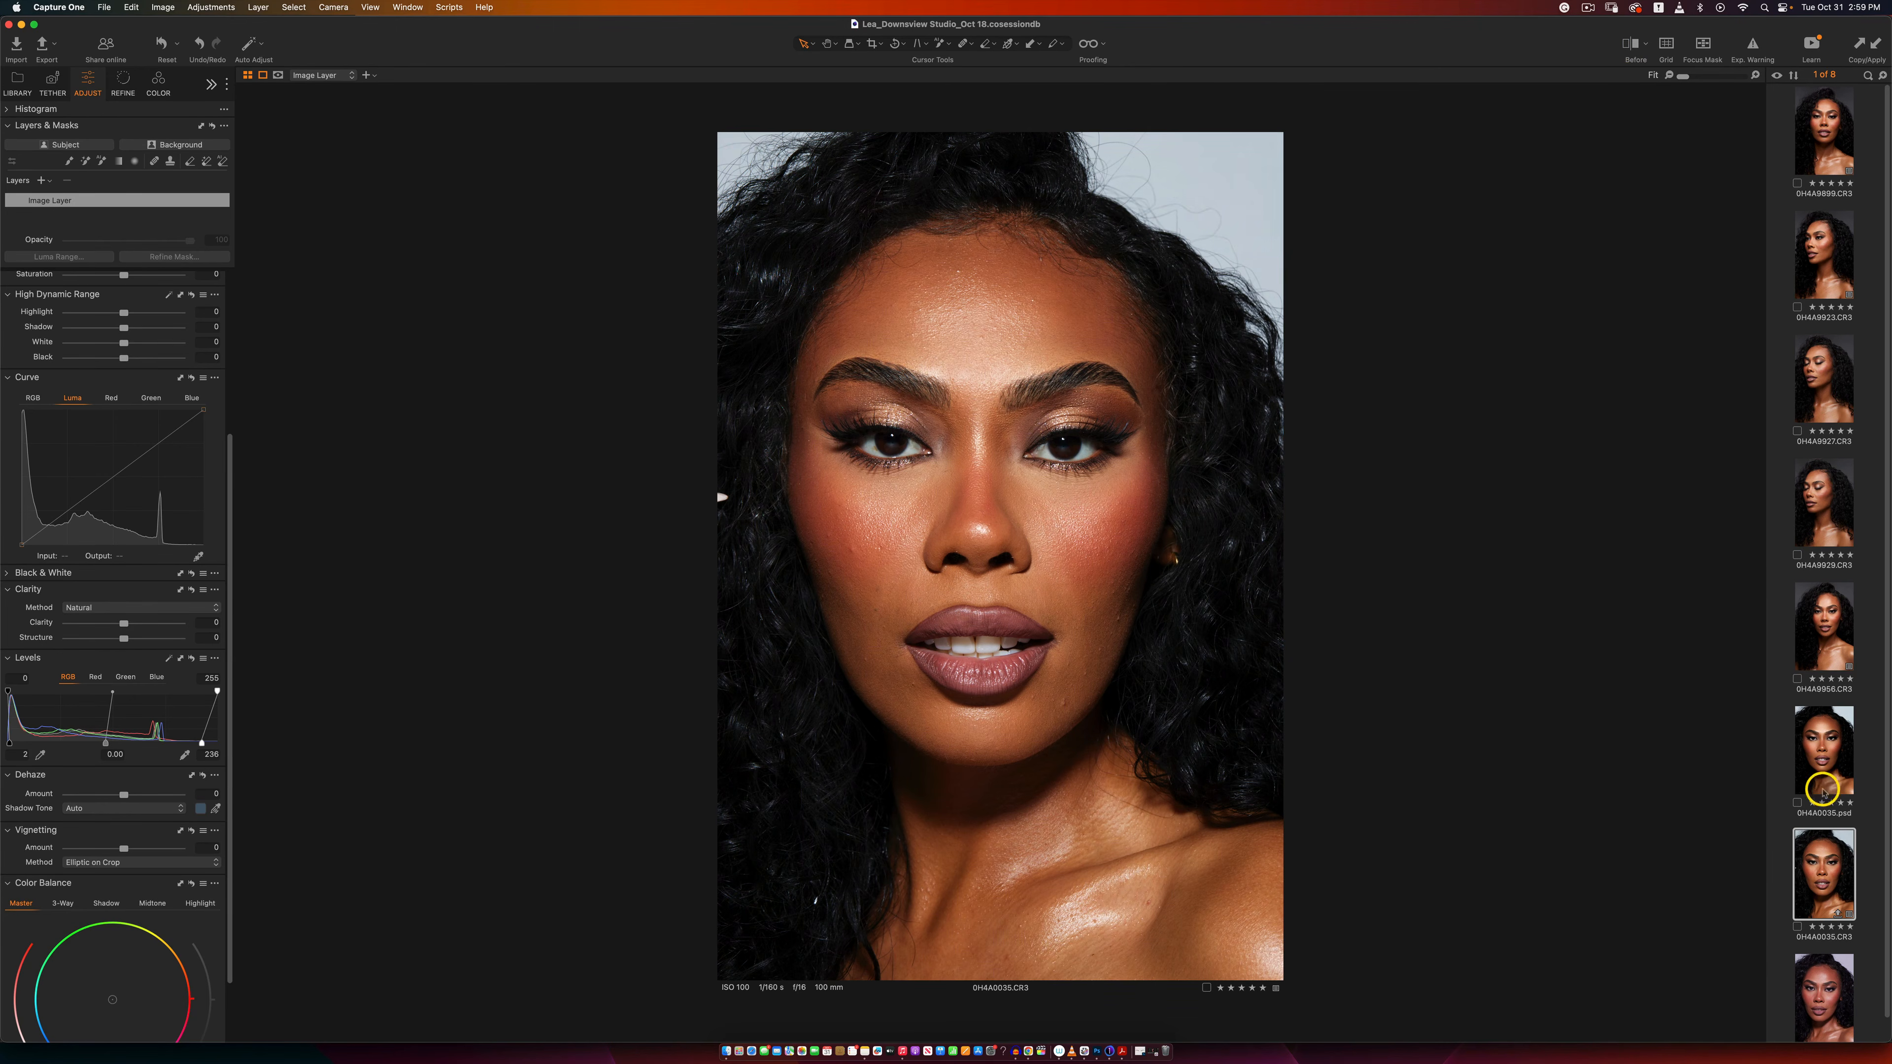
{"action": "left_click", "coordinate": [1818, 760], "text": "super"}
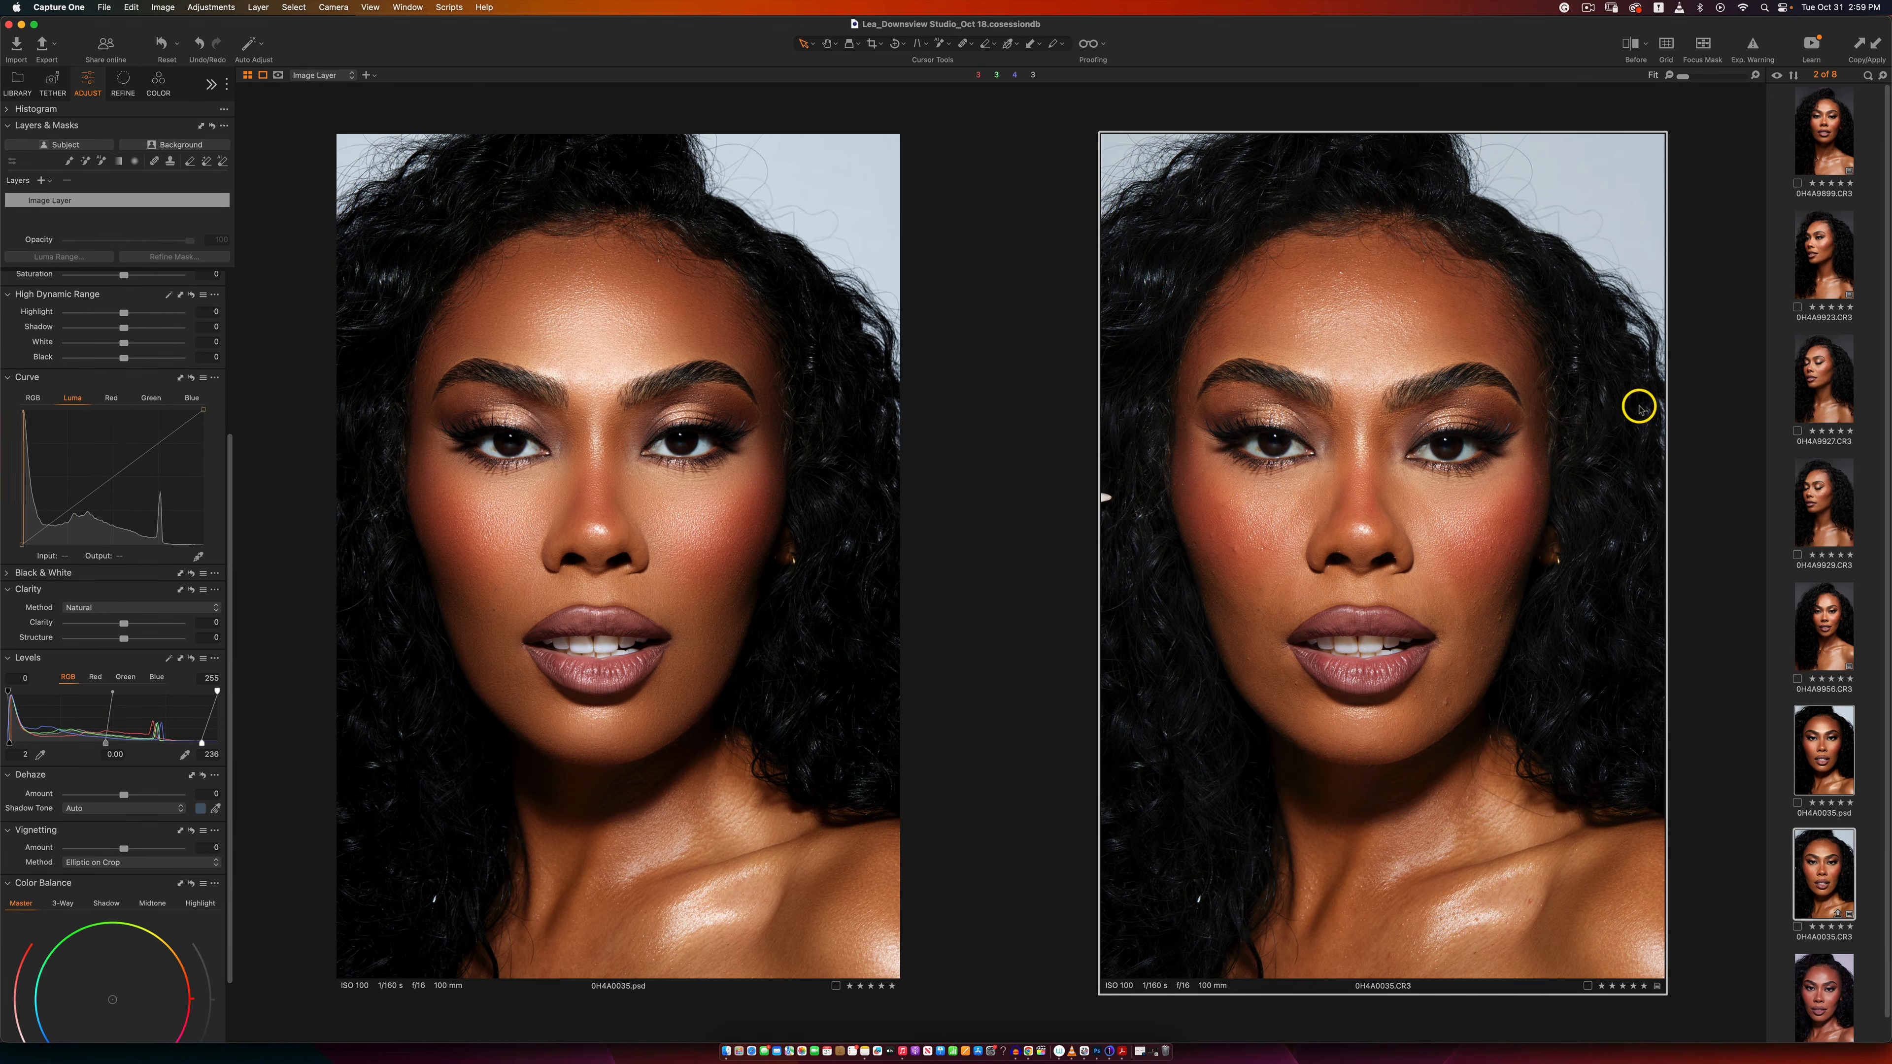
{"action": "left_click", "coordinate": [1633, 45]}
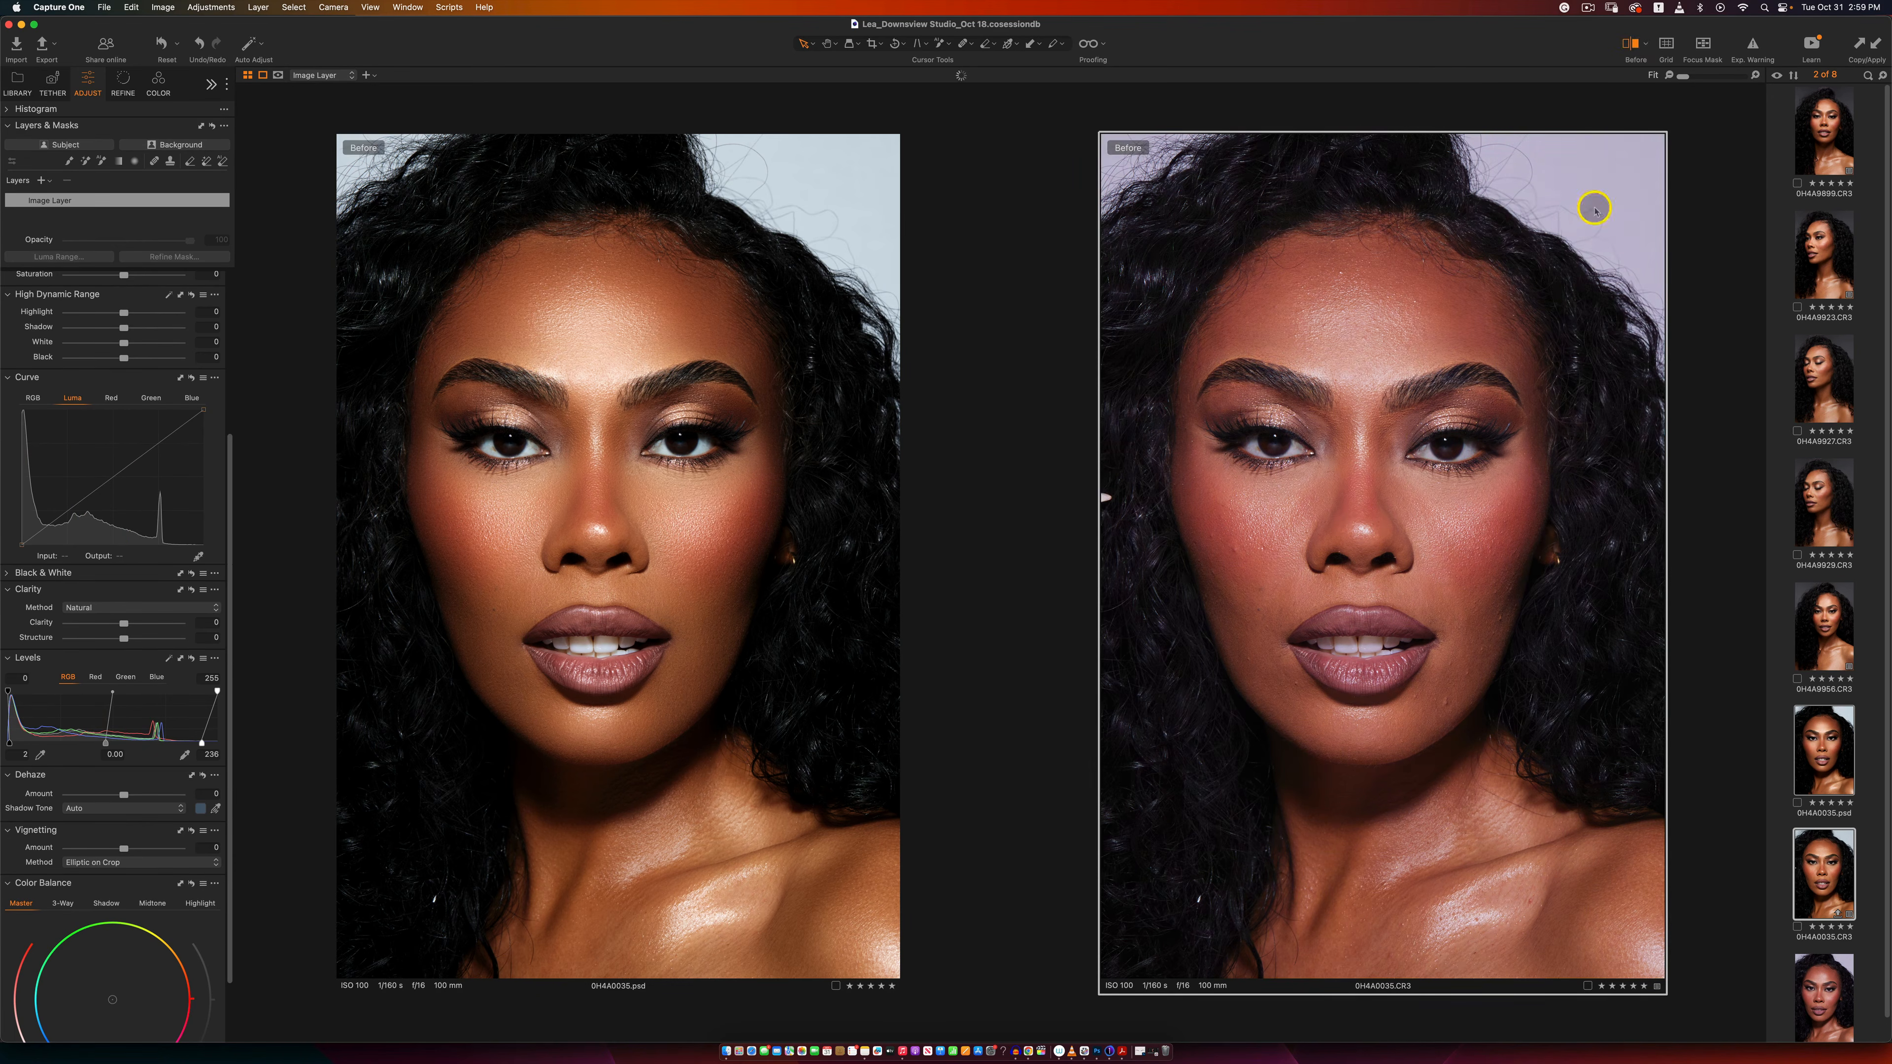
{"action": "left_click", "coordinate": [1634, 44]}
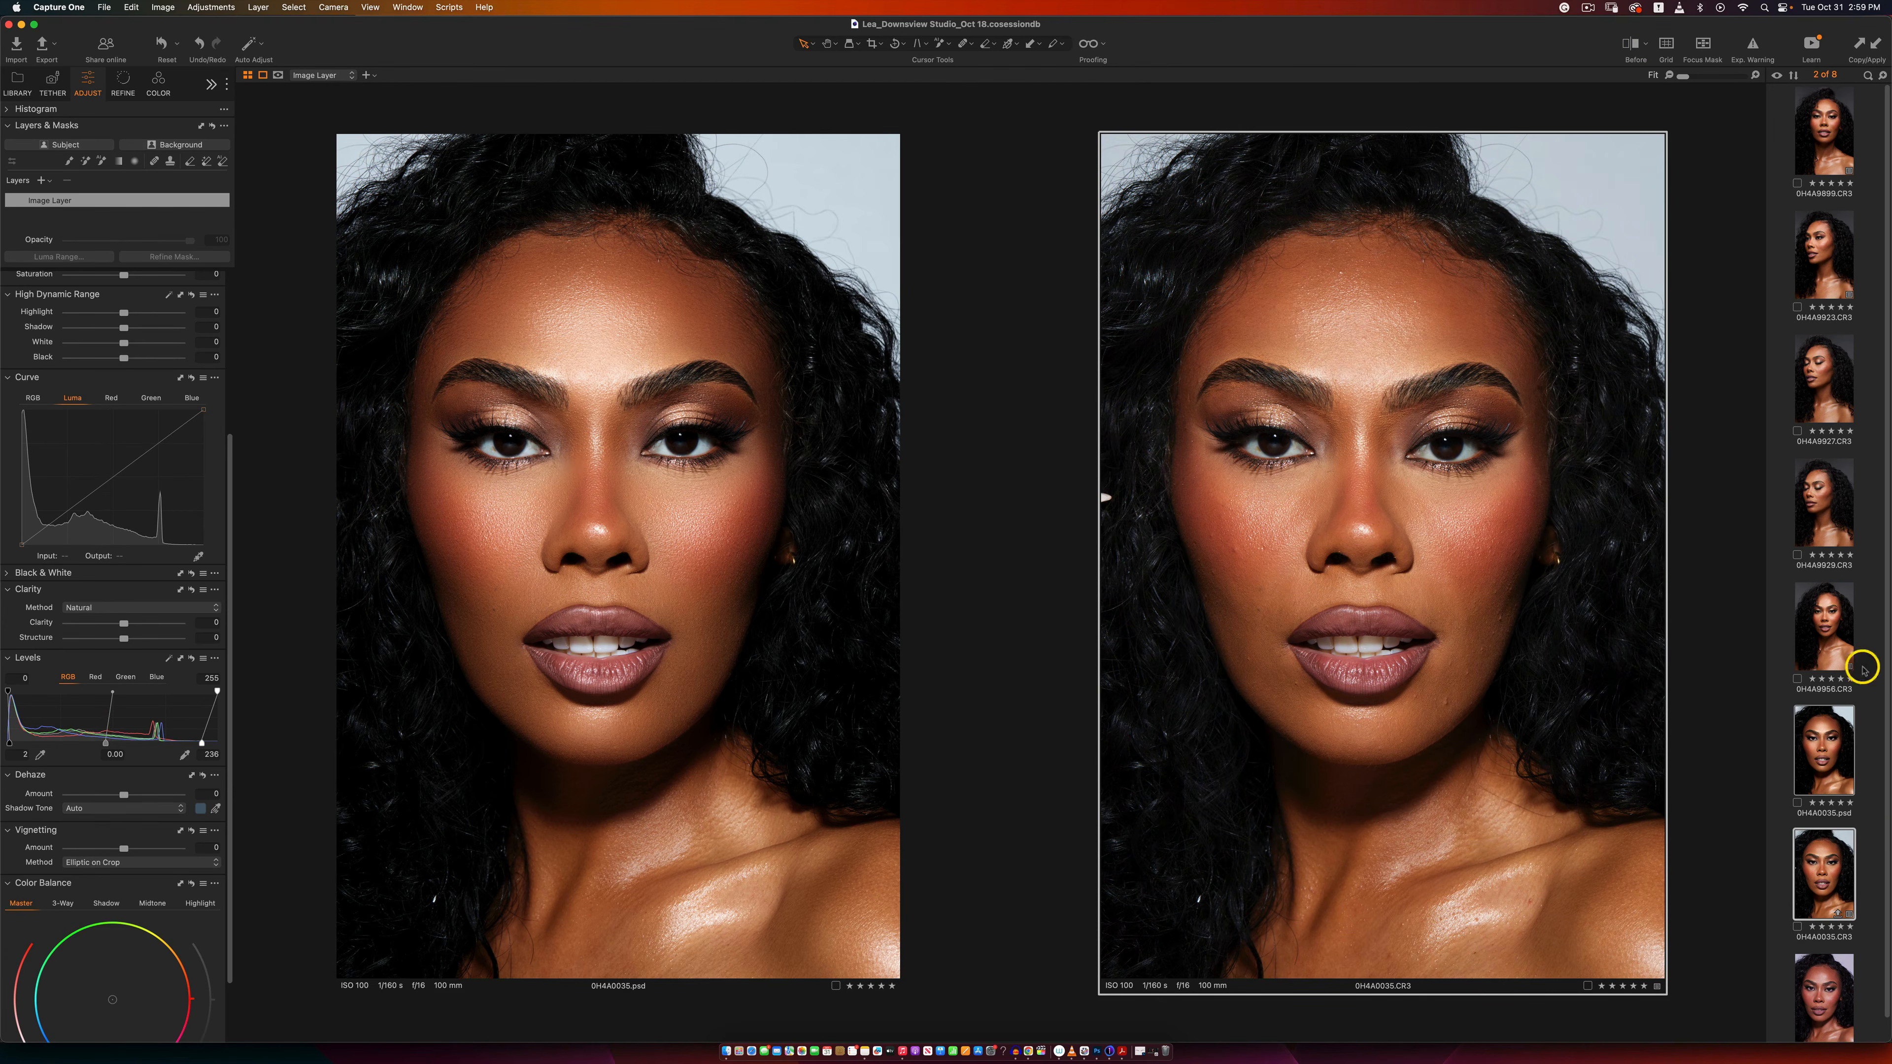
Step: Add film grain to 0H4A0035.psd using the Tabular Grain type with an impact of 47
{"action": "left_click", "coordinate": [1812, 727]}
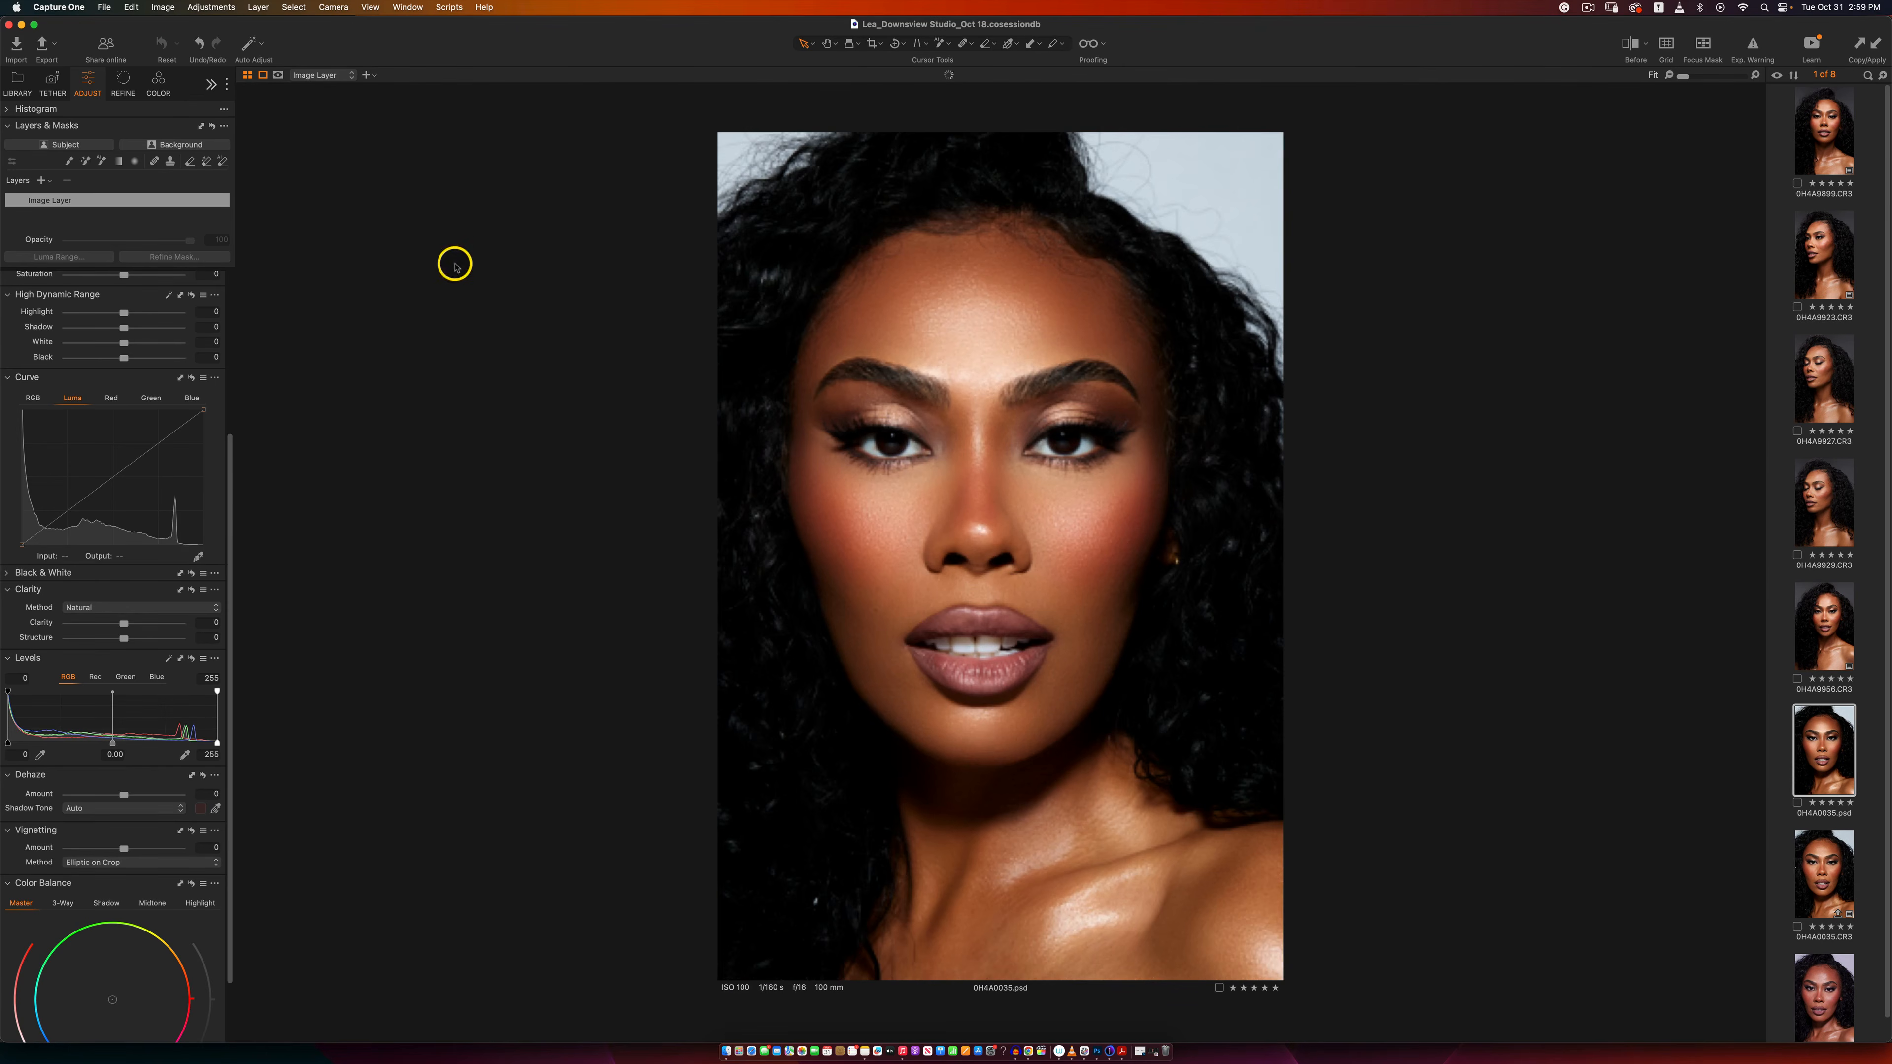
{"action": "left_click", "coordinate": [121, 83]}
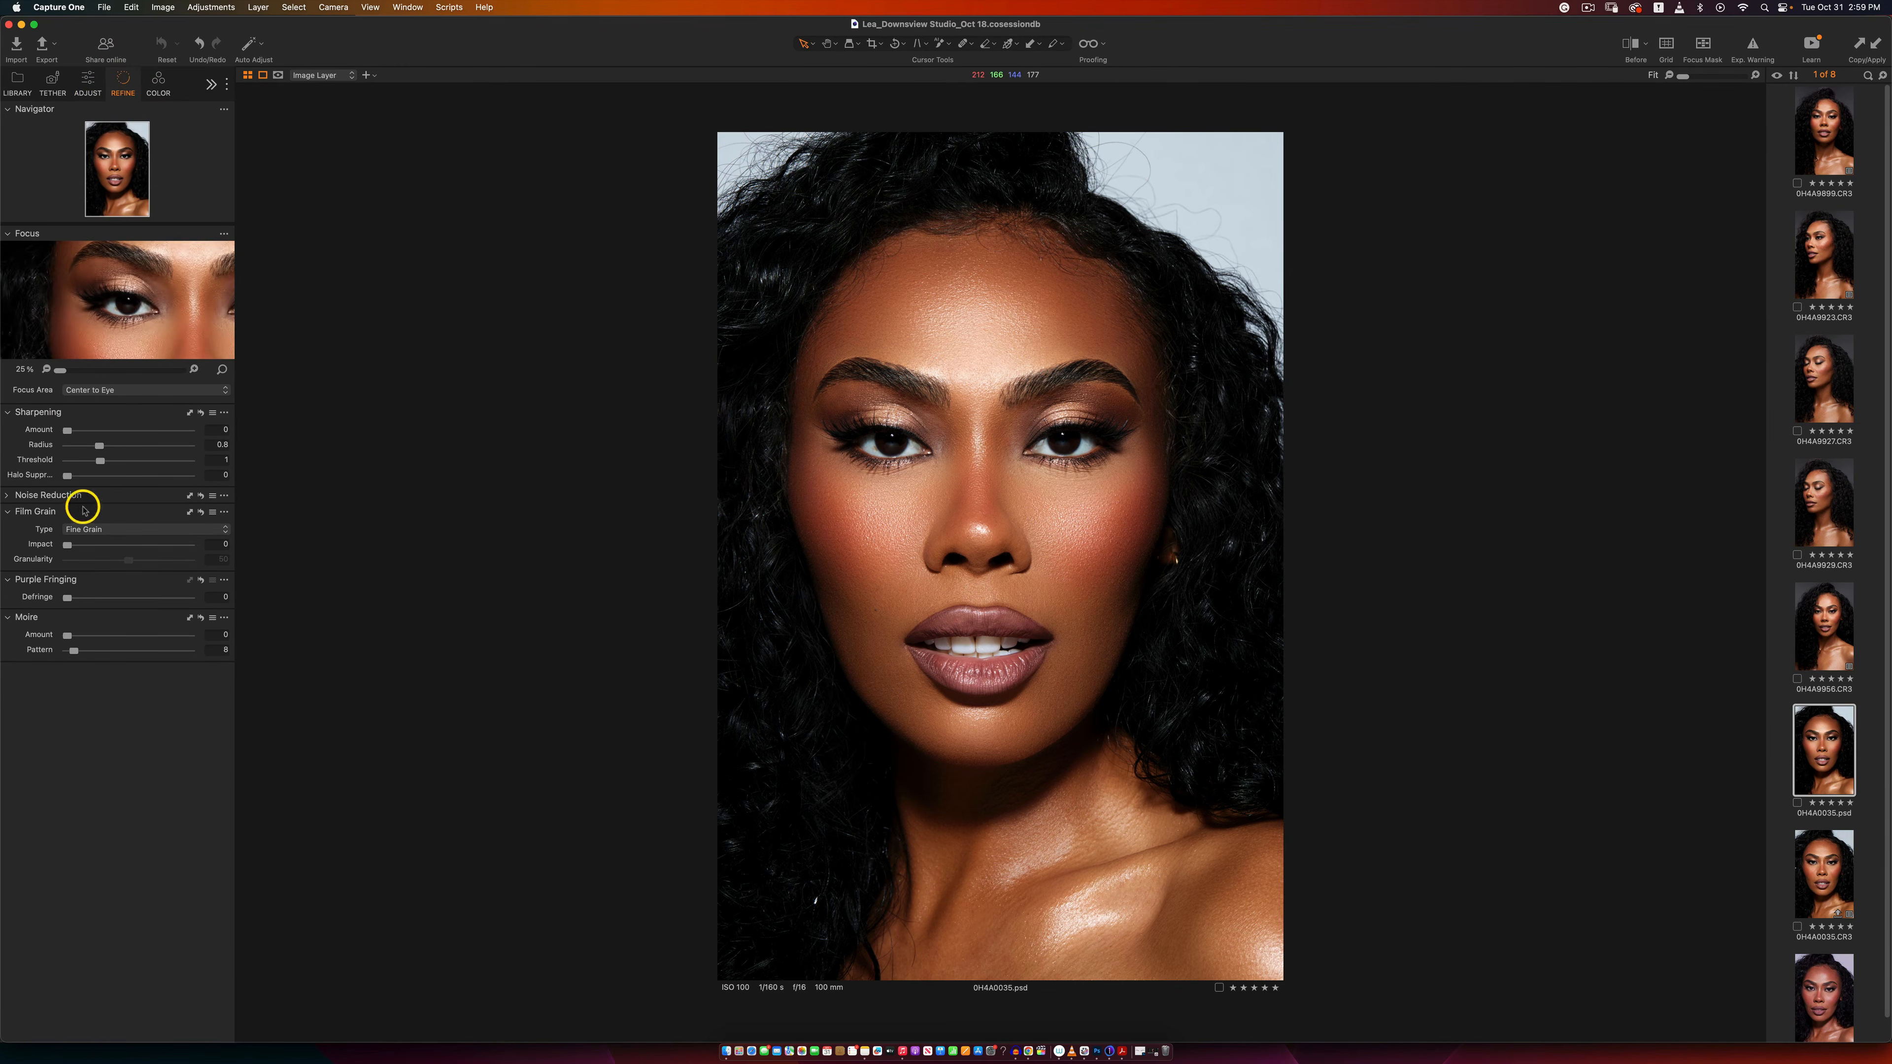
{"action": "left_click", "coordinate": [99, 543]}
{"action": "left_click", "coordinate": [100, 530]}
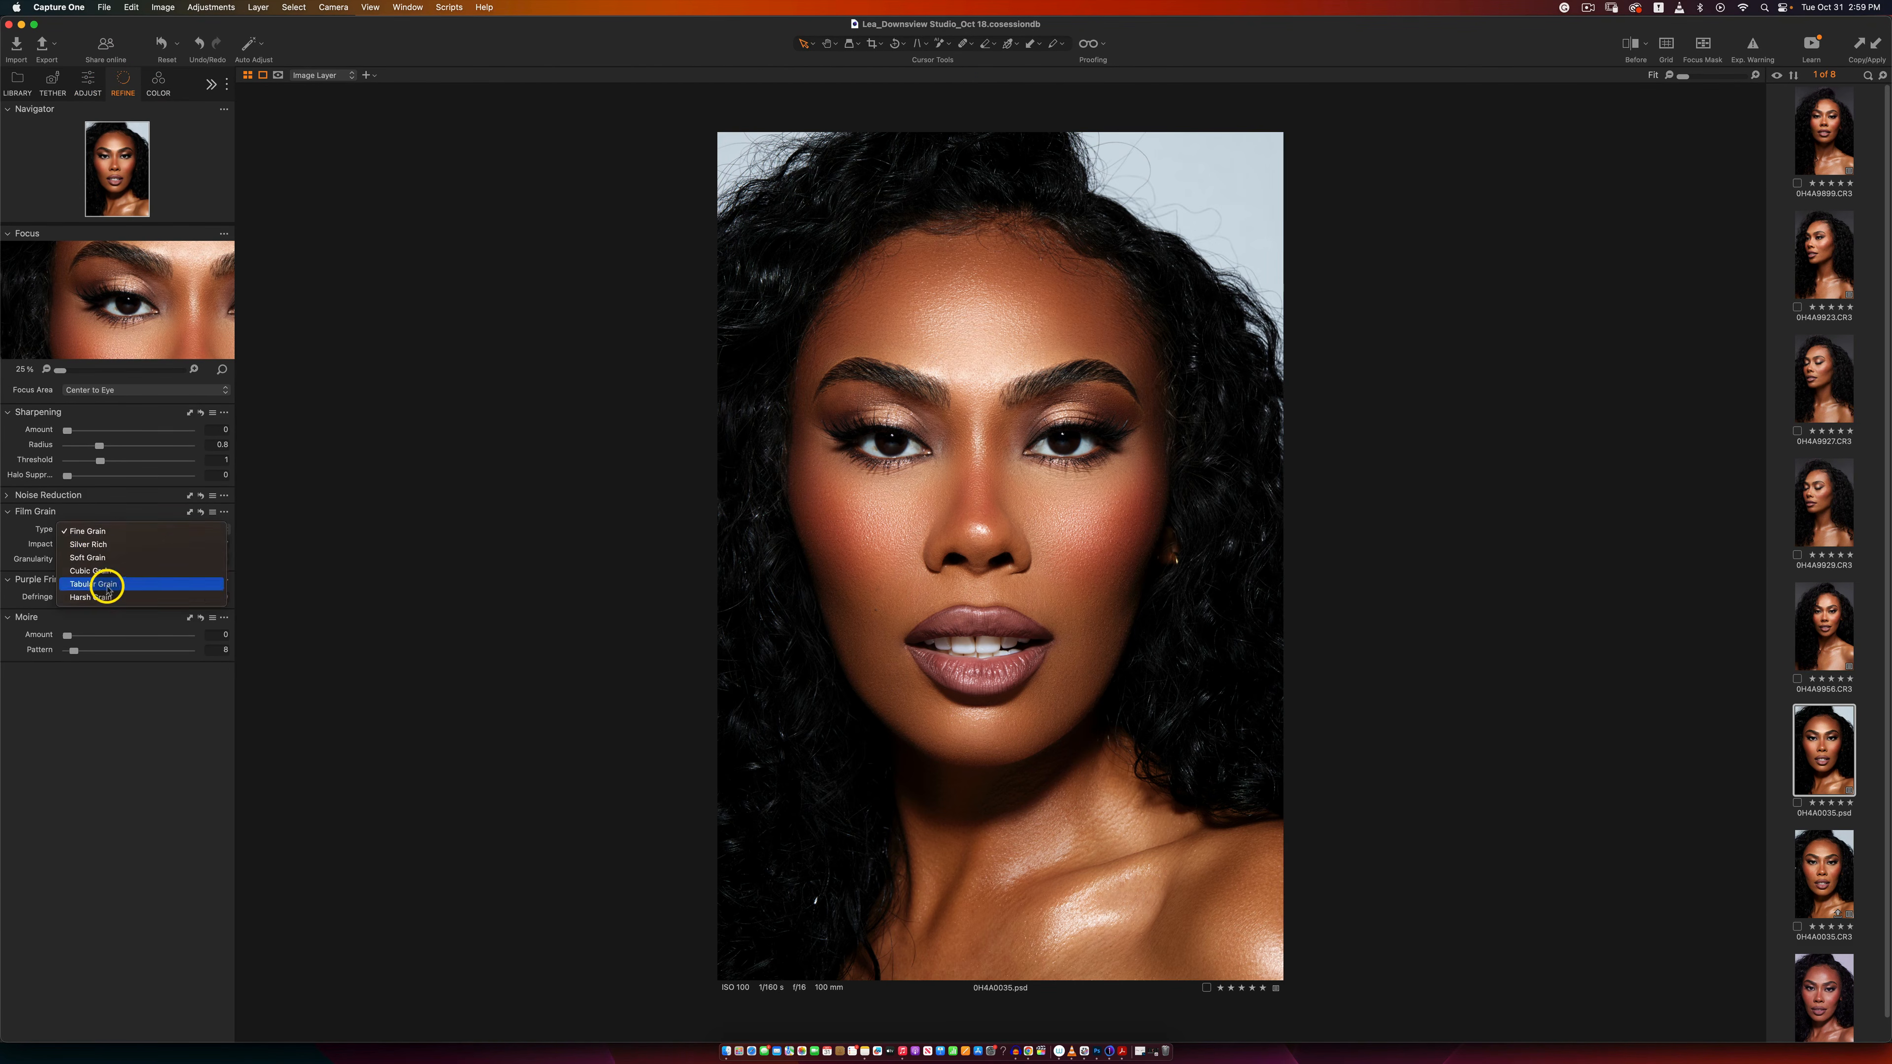
{"action": "left_click", "coordinate": [105, 579]}
{"action": "left_click_drag", "start_coordinate": [106, 547], "coordinate": [128, 549]}
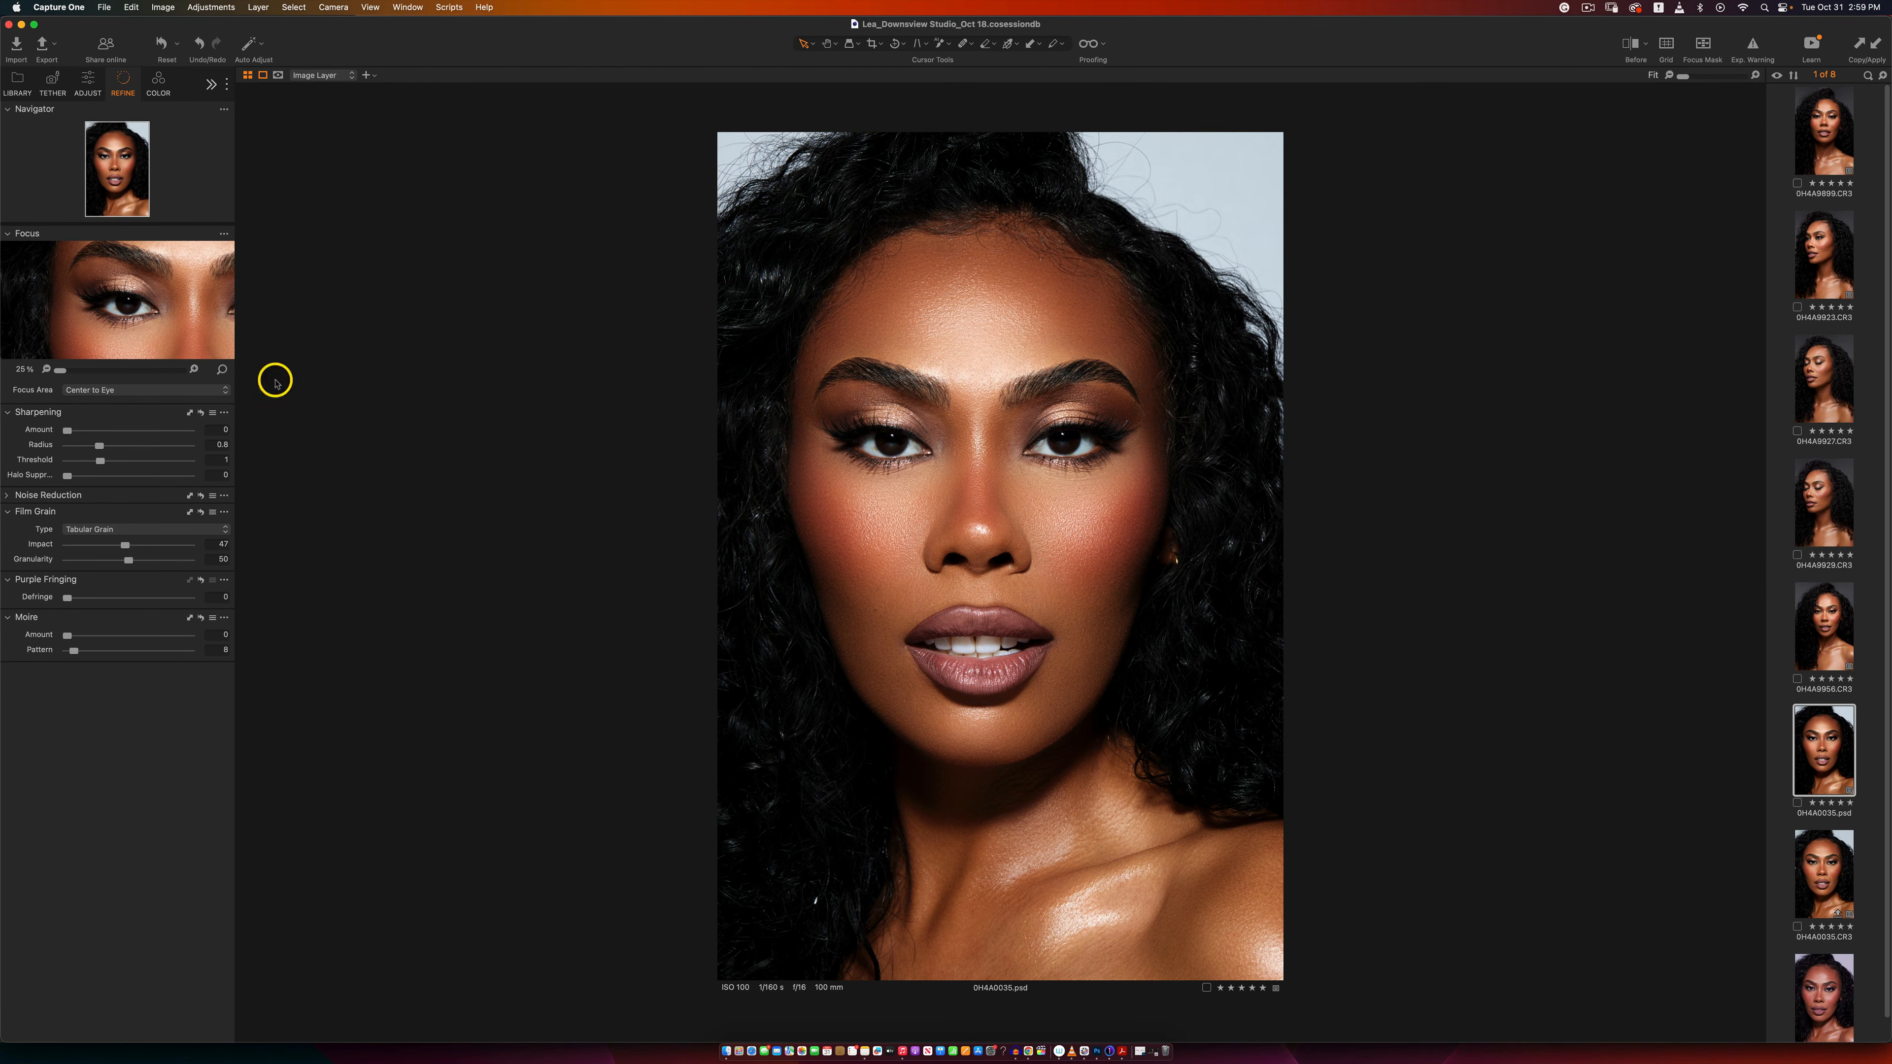
Step: Set the PSD's sharpening amount to 138 and display it side by side with 0H4A0035.CR3
{"action": "left_click_drag", "start_coordinate": [68, 429], "coordinate": [102, 427]}
{"action": "left_click", "coordinate": [1817, 864], "text": "super"}
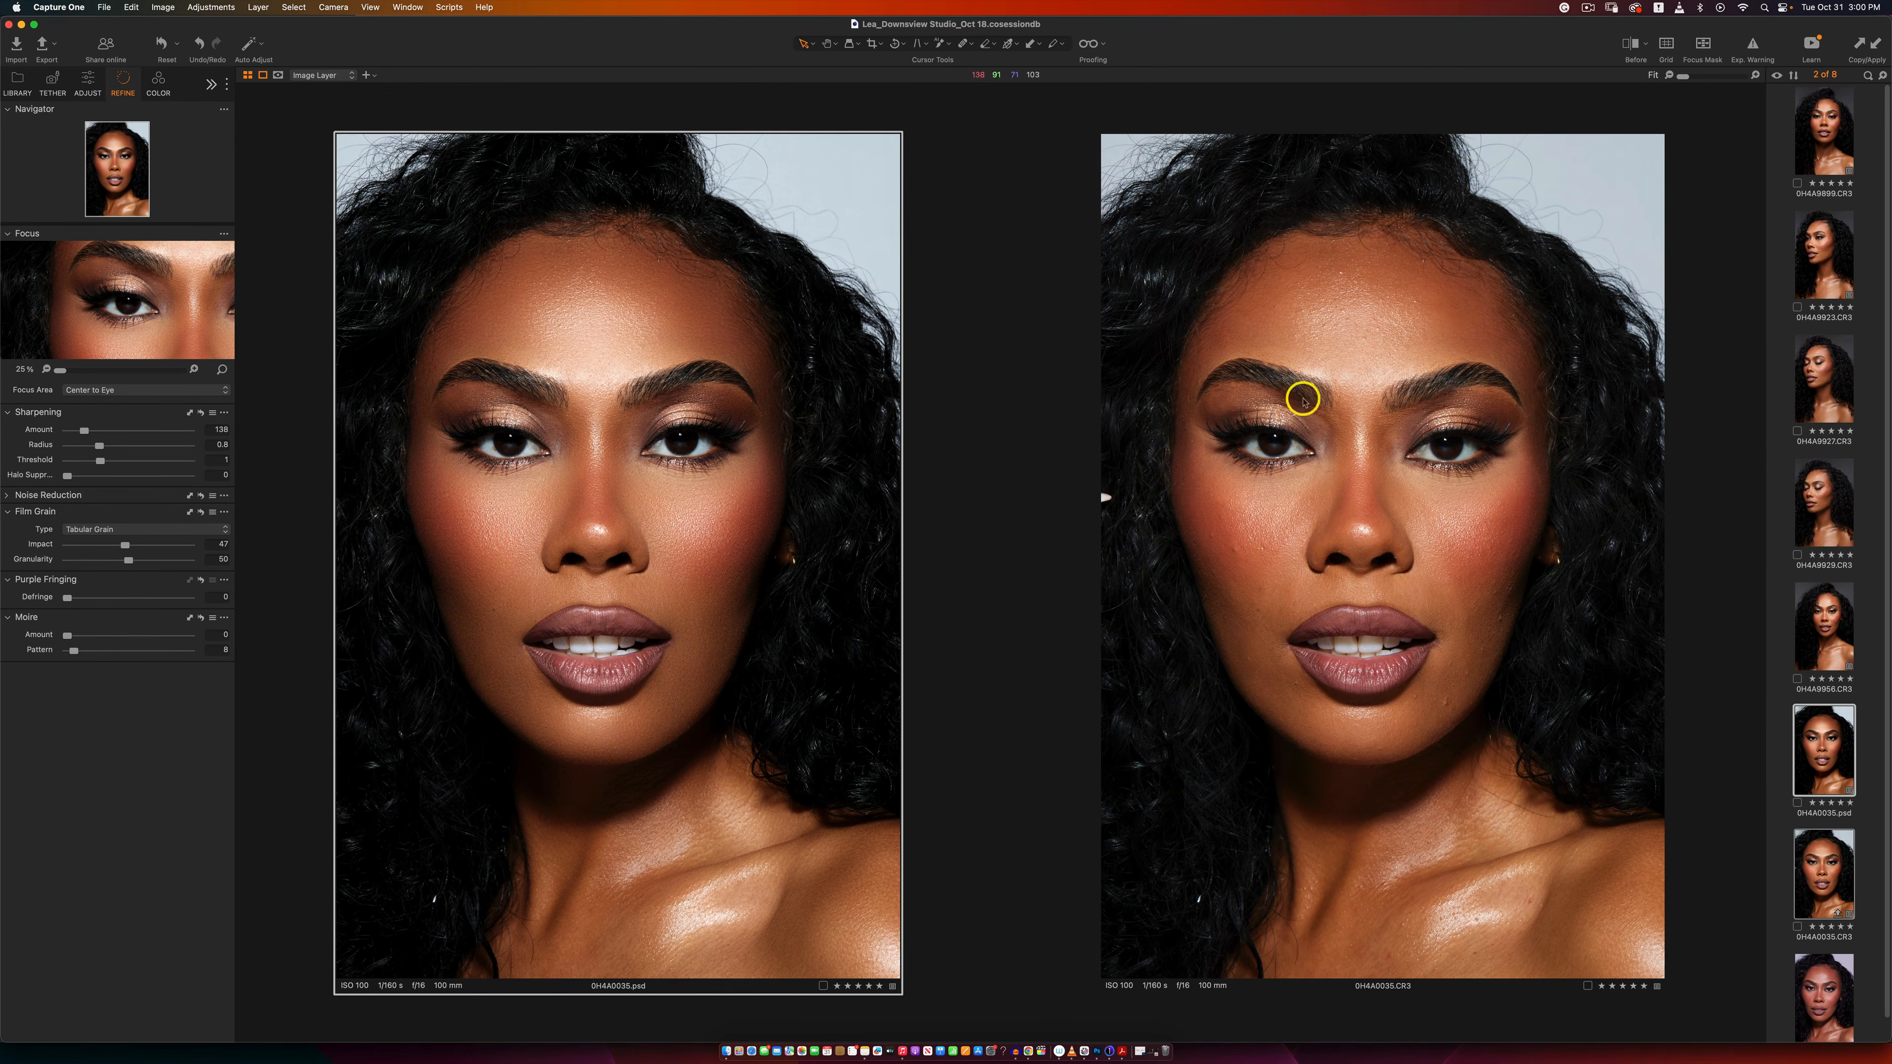